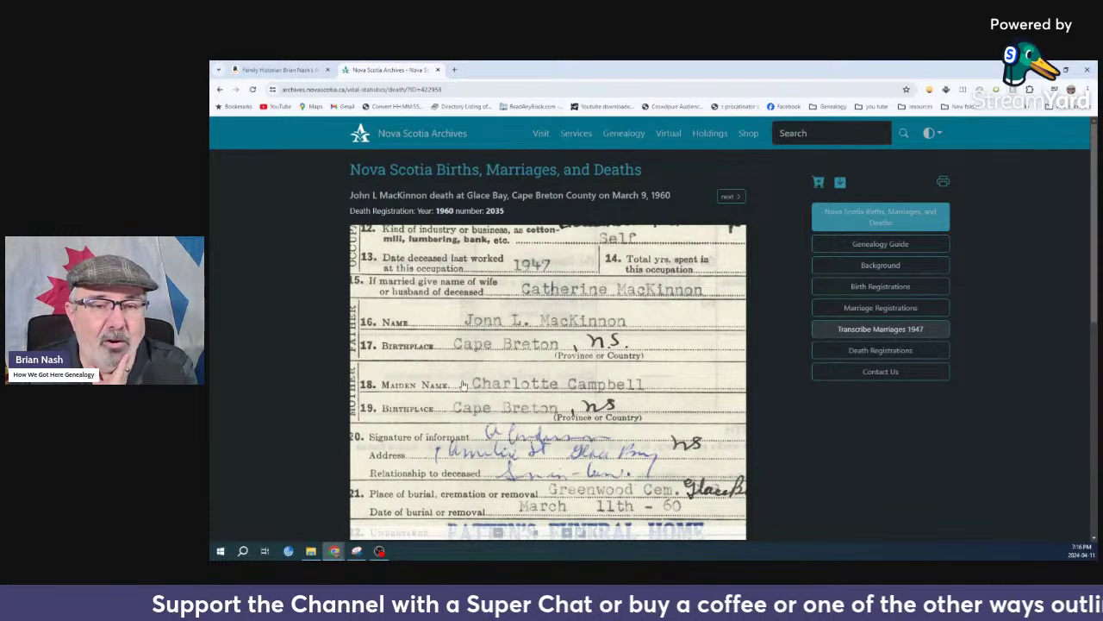
Examine the occupation, spouse, parents, informant and burial entries on the displayed death registration
drag(427, 392, 446, 391)
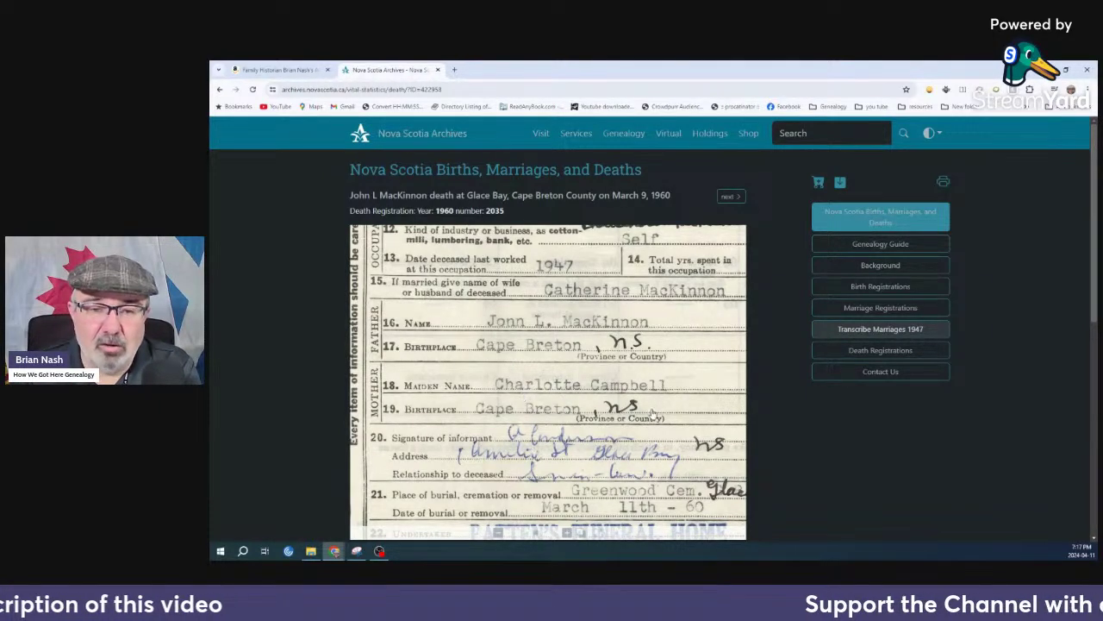
drag(557, 415, 478, 413)
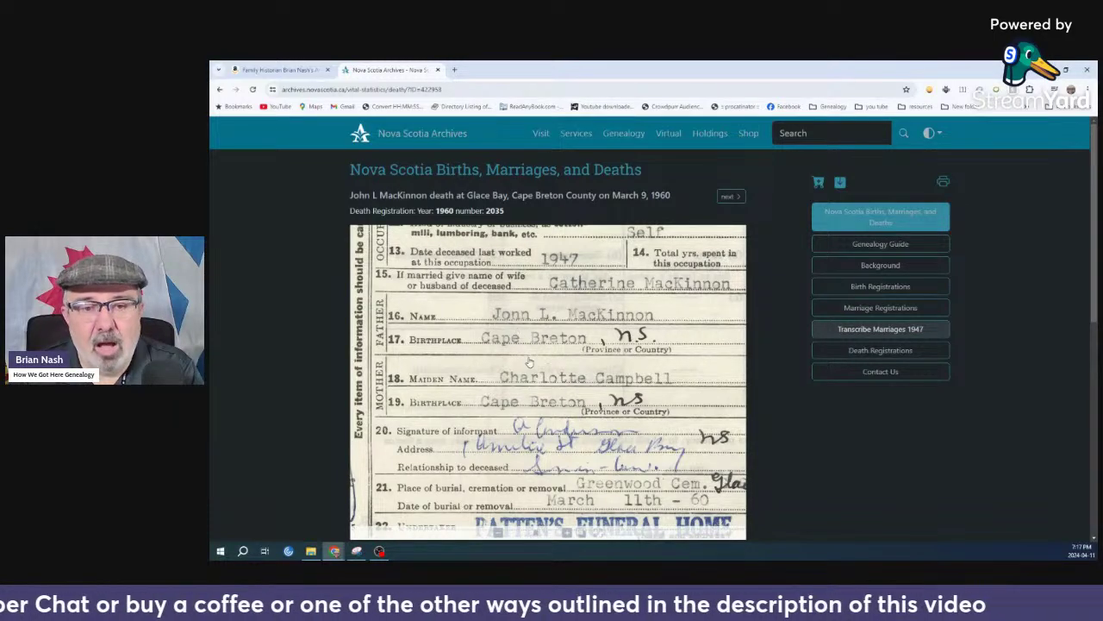
scroll(545, 411, up, 1)
scroll(545, 410, up, 5)
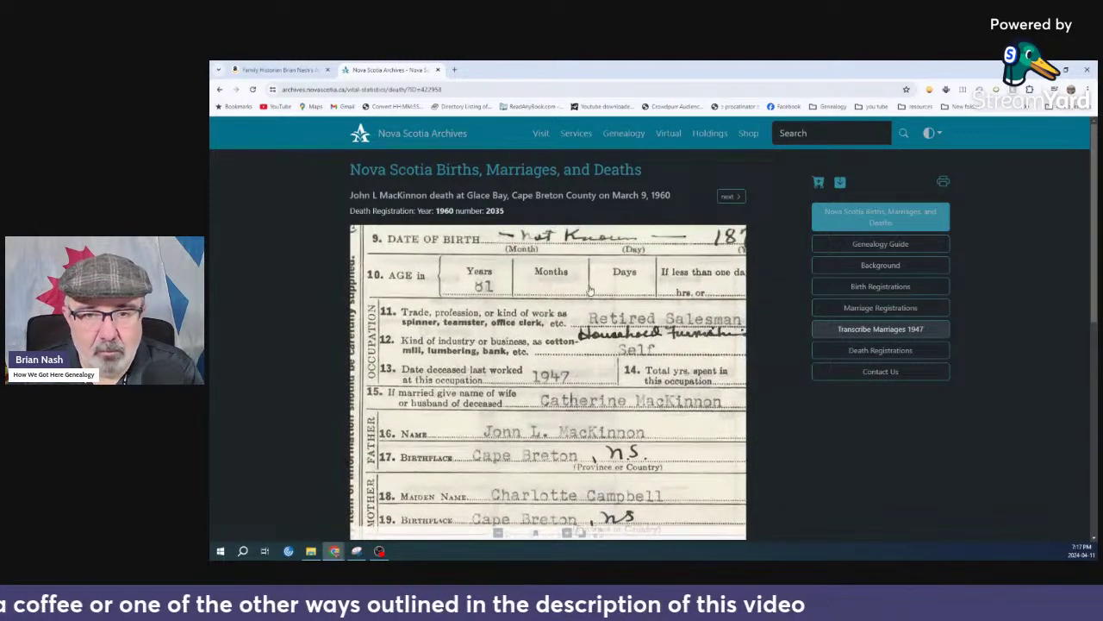
scroll(614, 412, down, 4)
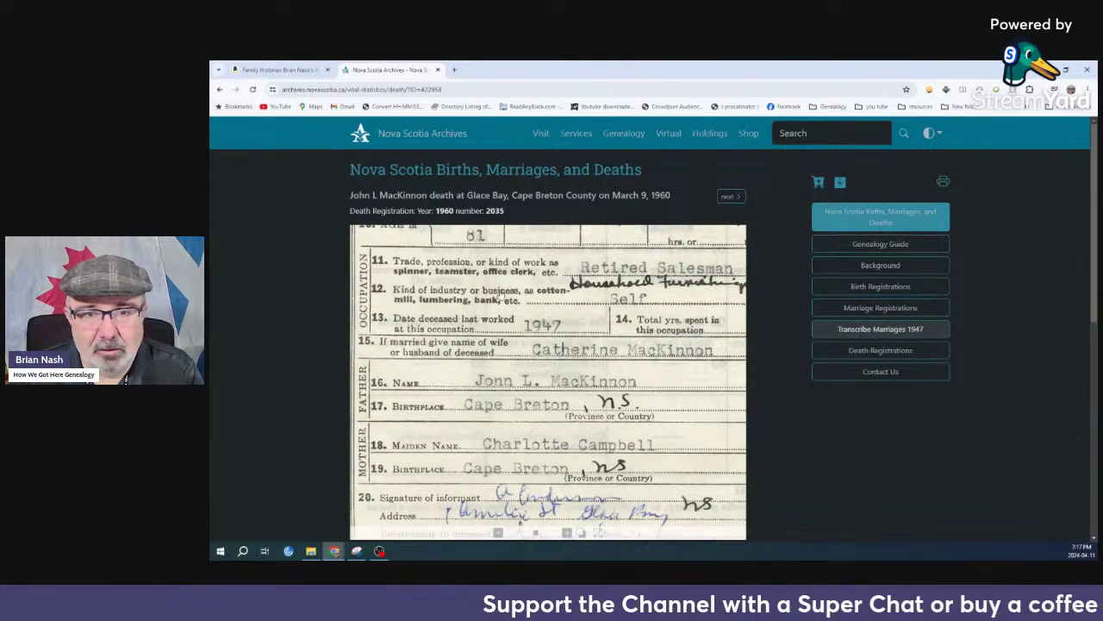
Return to the Cape Breton County search results and show only the marriage records
click(219, 88)
scroll(454, 378, down, 7)
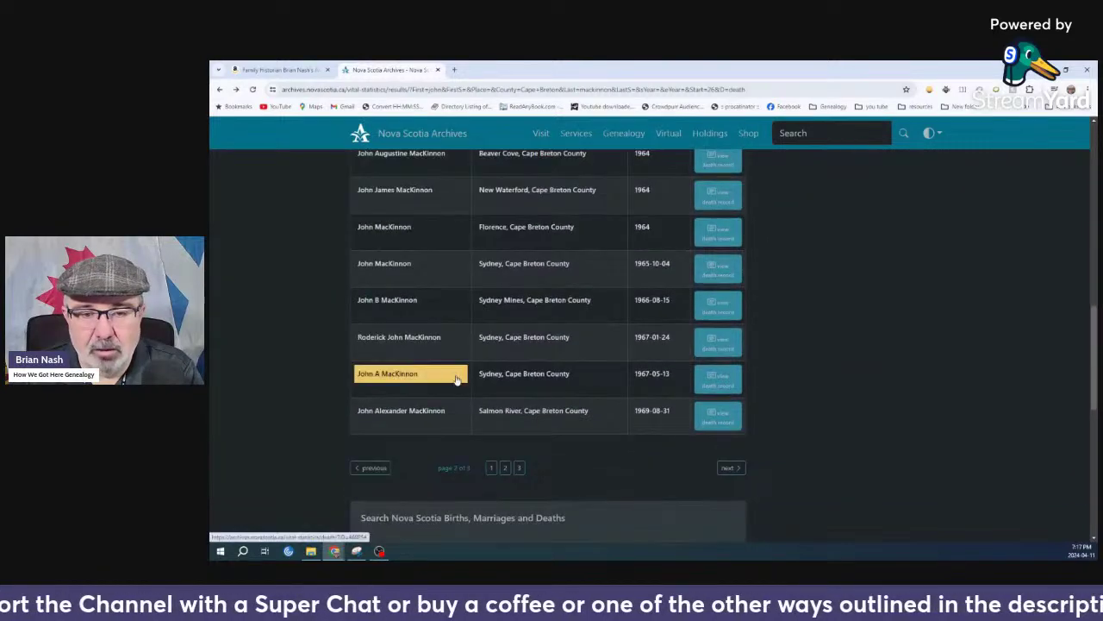
scroll(457, 375, up, 8)
scroll(233, 431, up, 2)
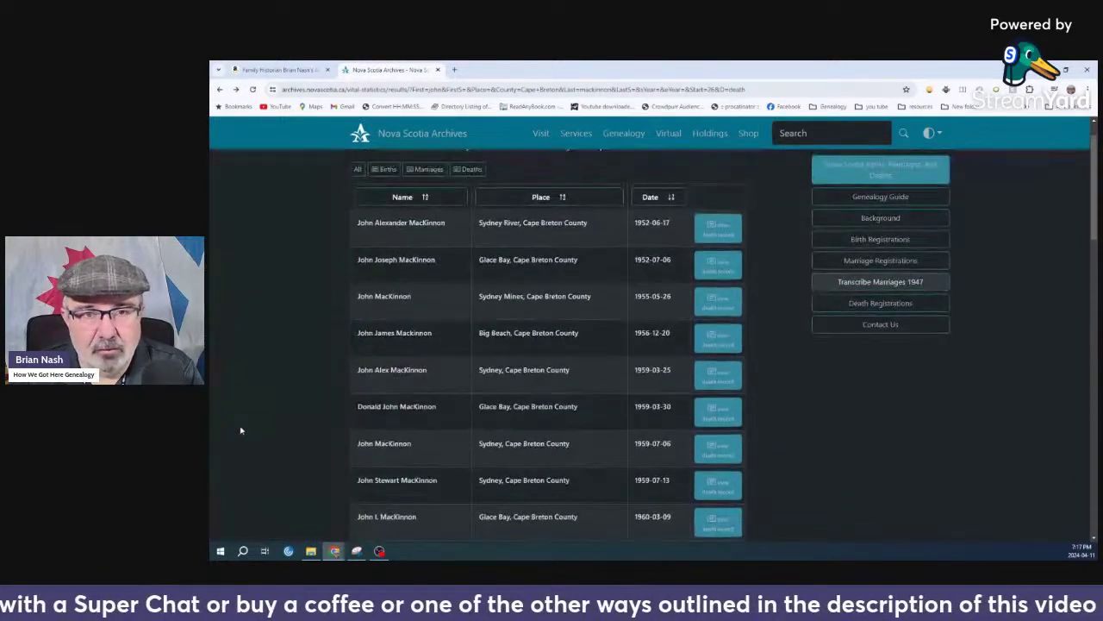
click(426, 218)
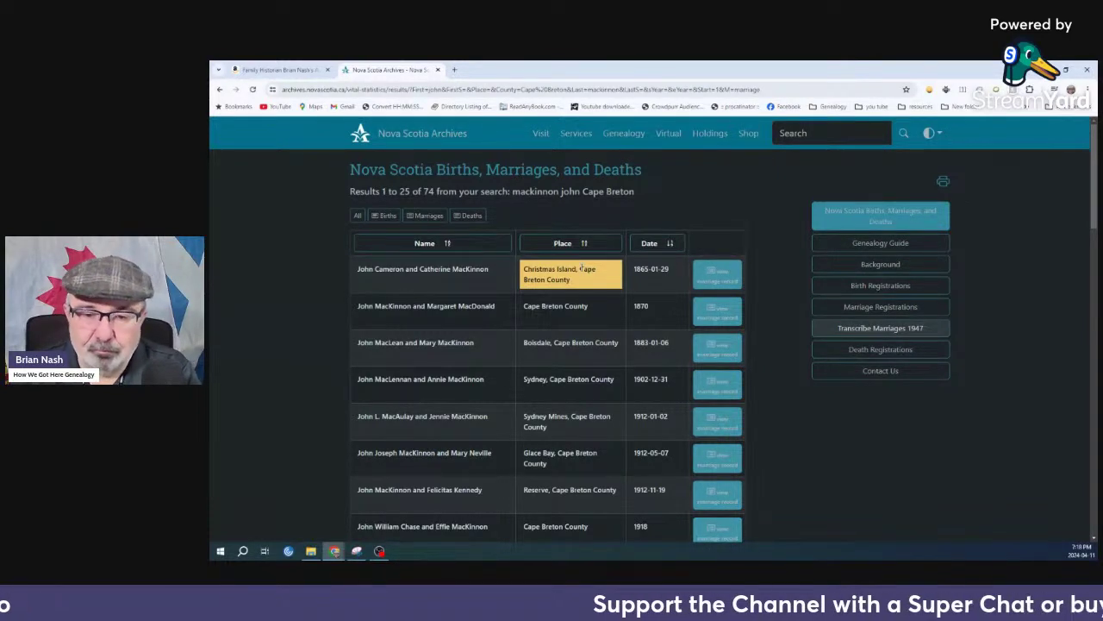
Reset the births, marriages and deaths search form below the marriage results
scroll(597, 400, down, 1)
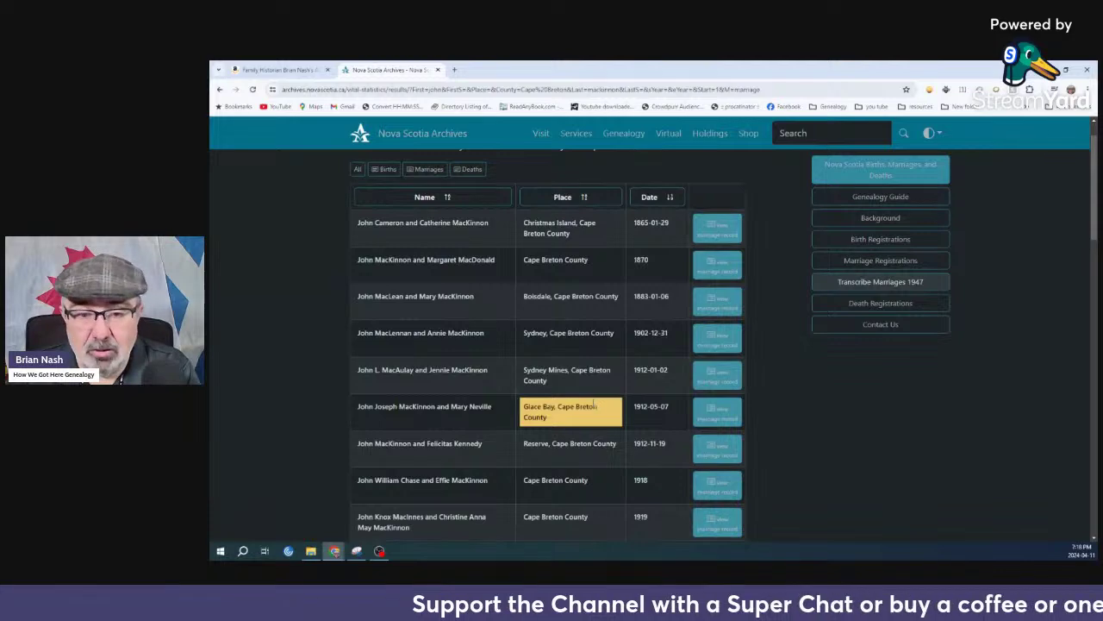
scroll(595, 407, down, 15)
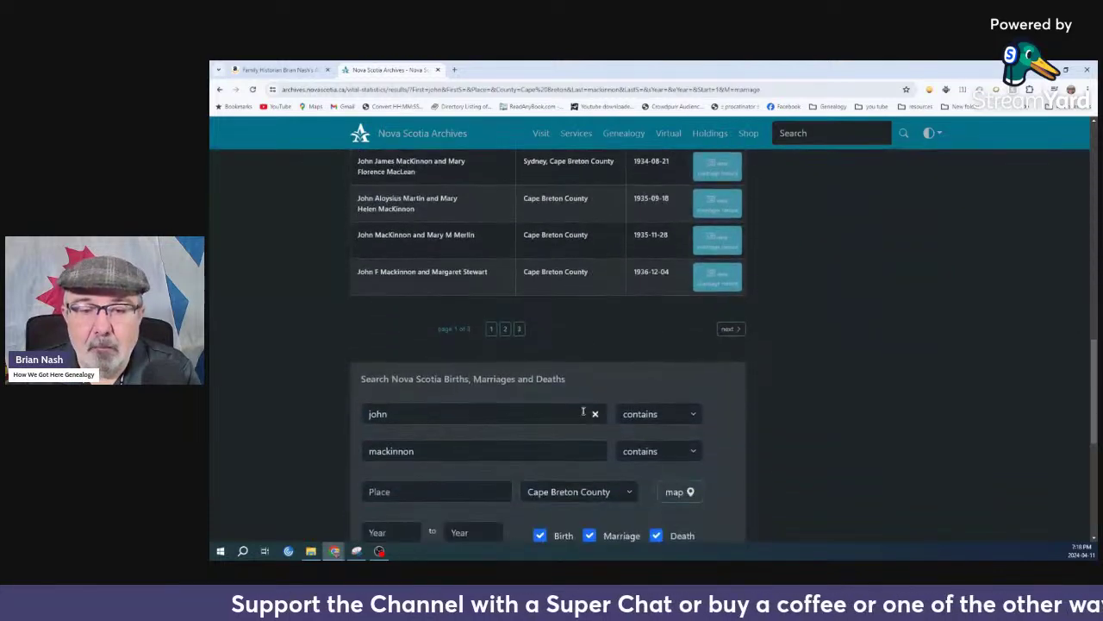
scroll(584, 412, down, 2)
click(608, 399)
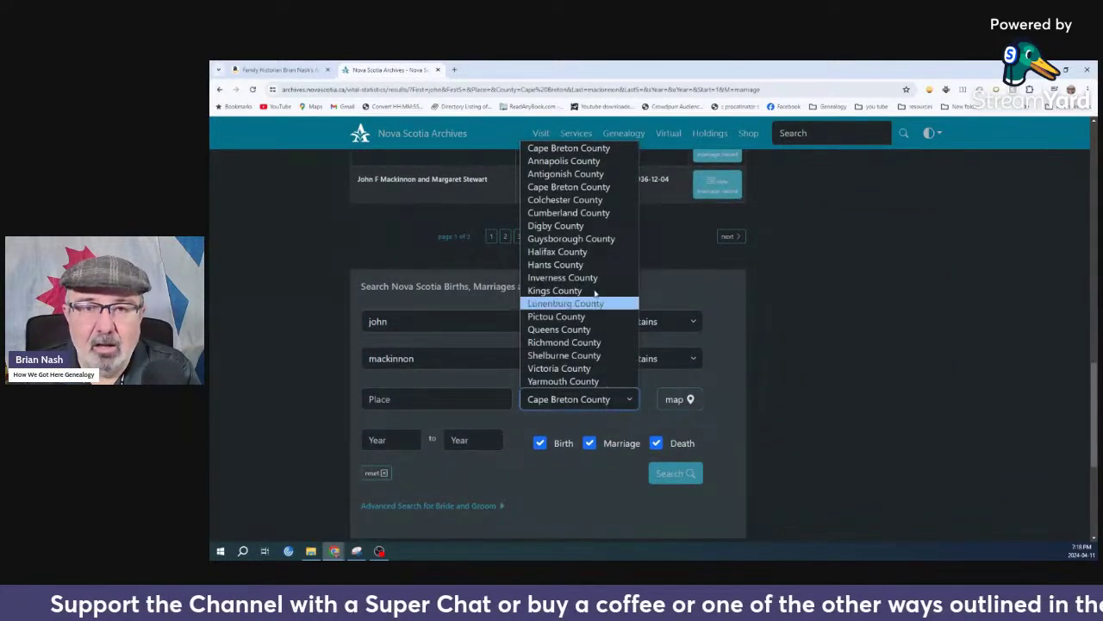
click(574, 406)
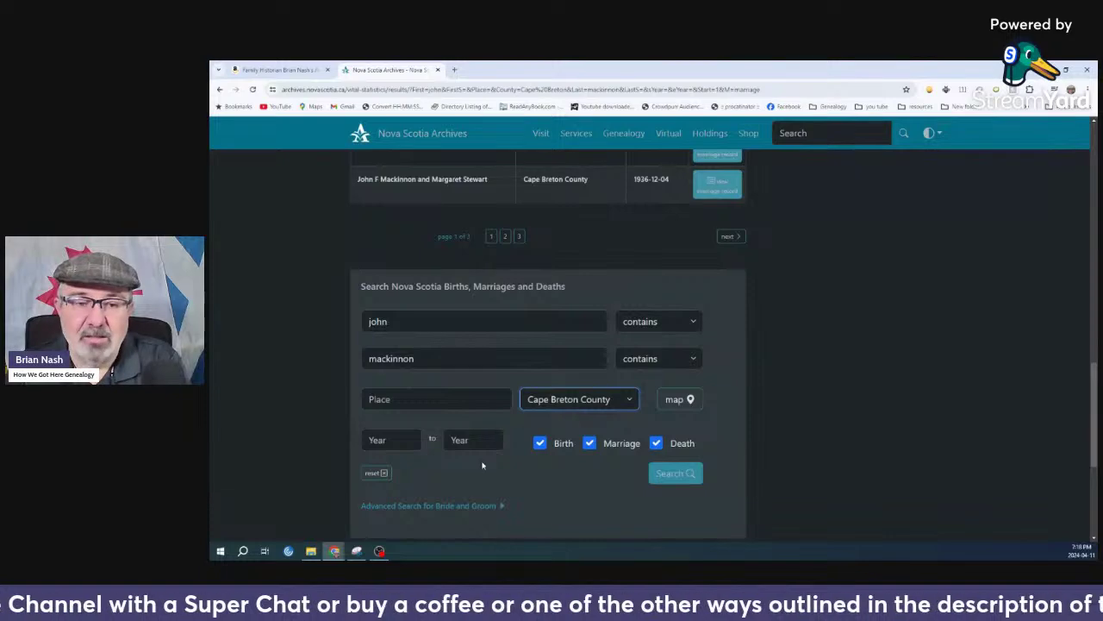
click(383, 478)
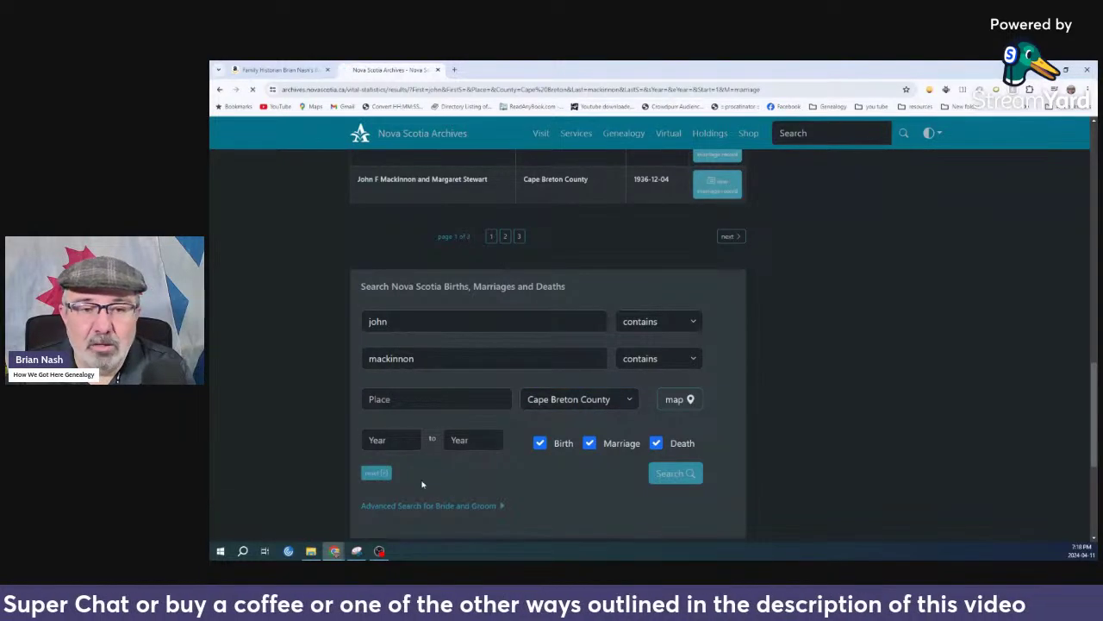
Enter the man's first name and last name in the cleared search form, leaving the place and county blank
scroll(492, 430, down, 10)
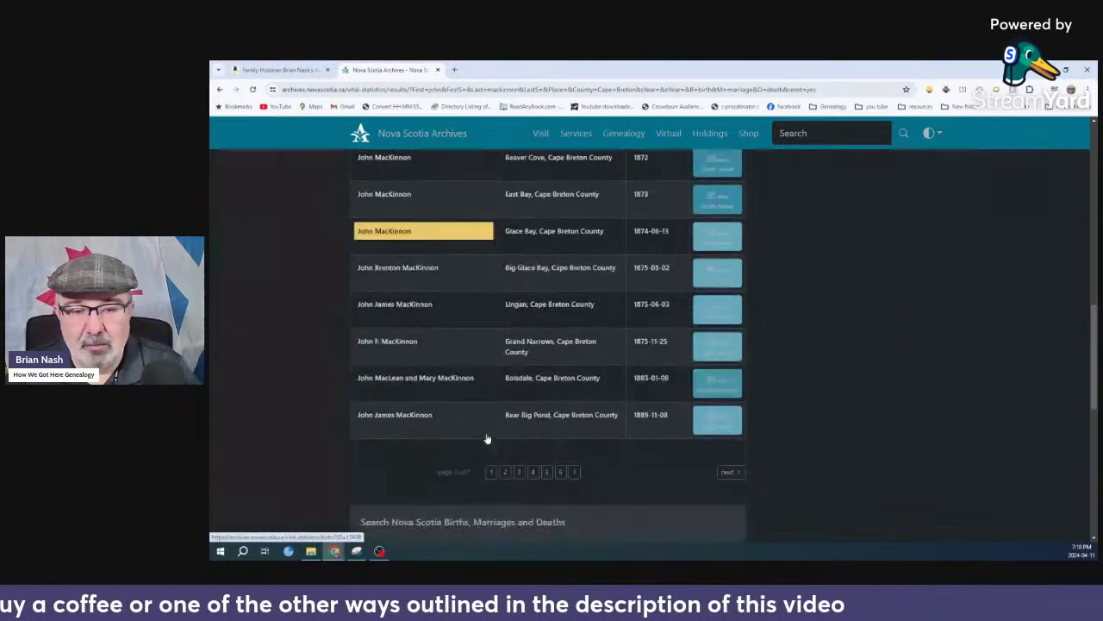
click(392, 506)
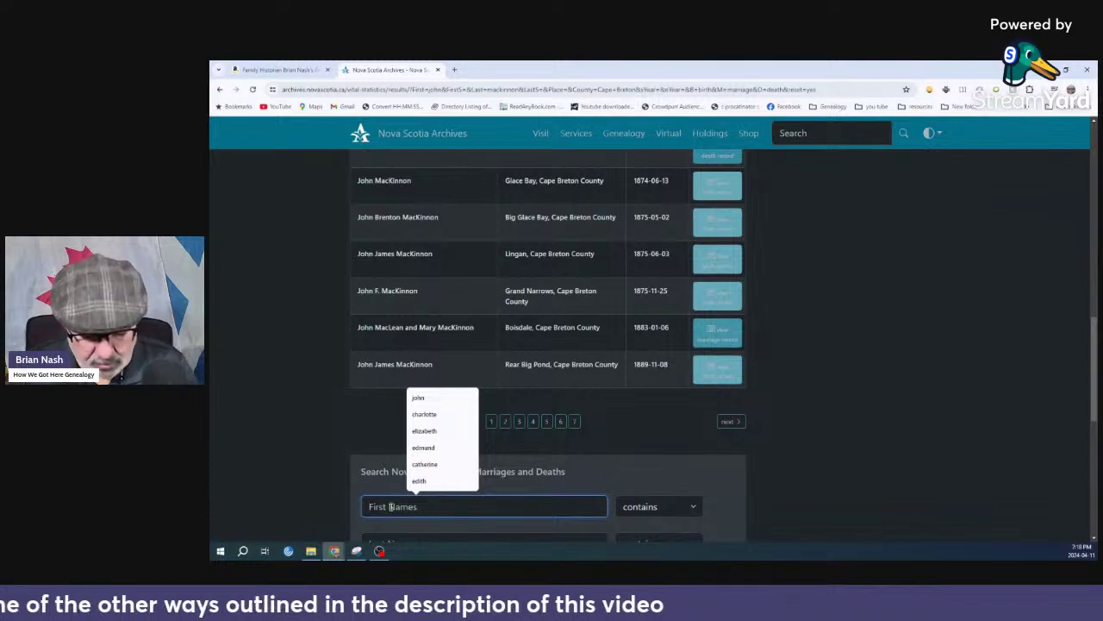
text(john)
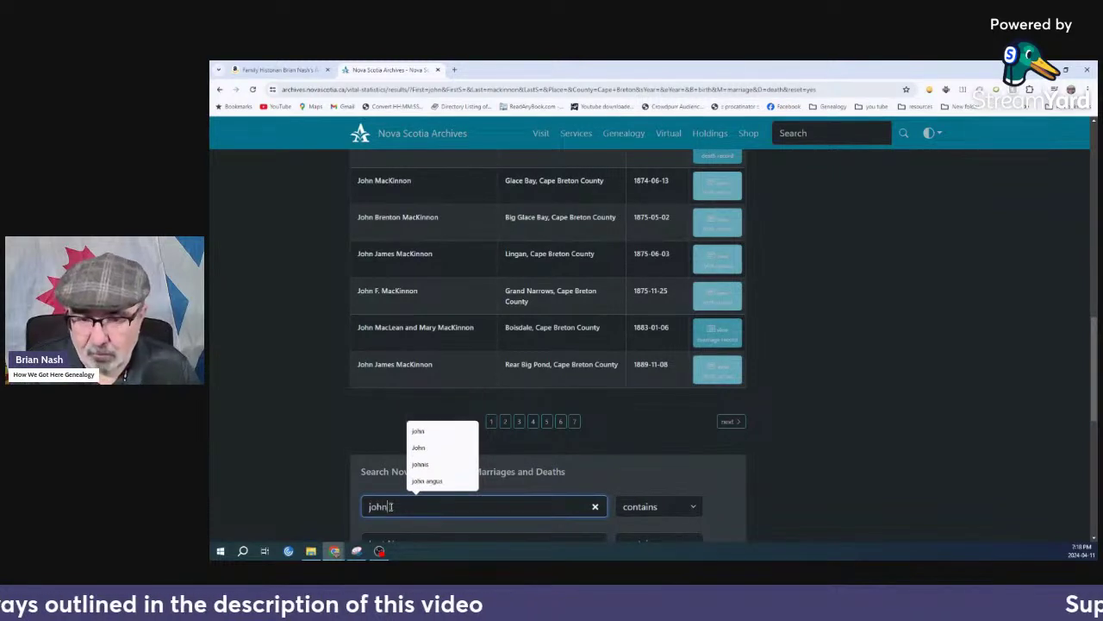
key(Tab)
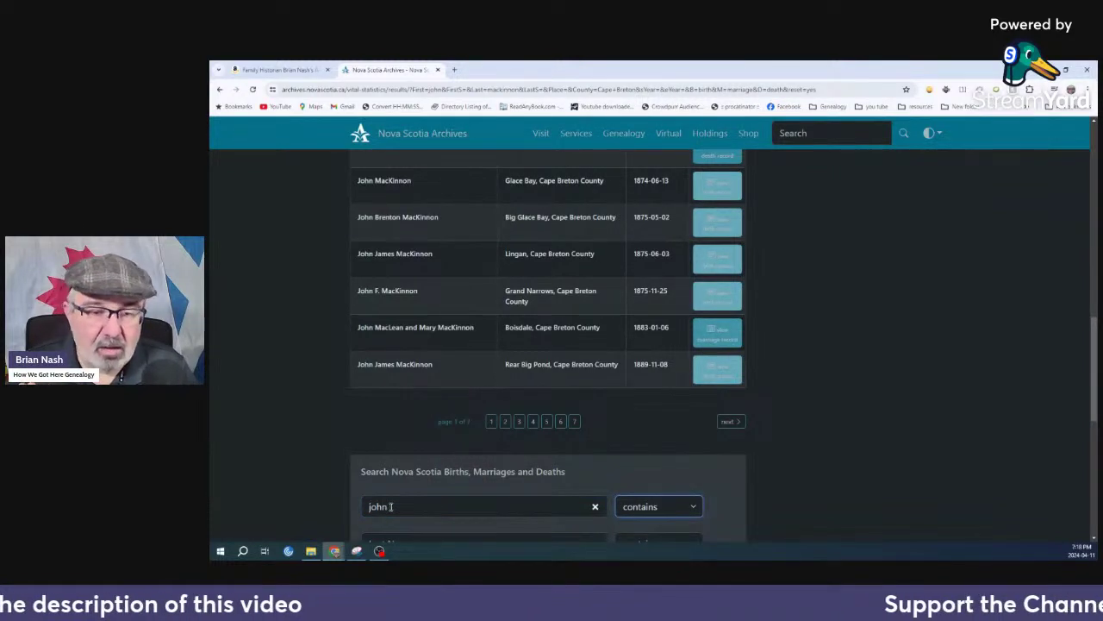
scroll(424, 504, down, 1)
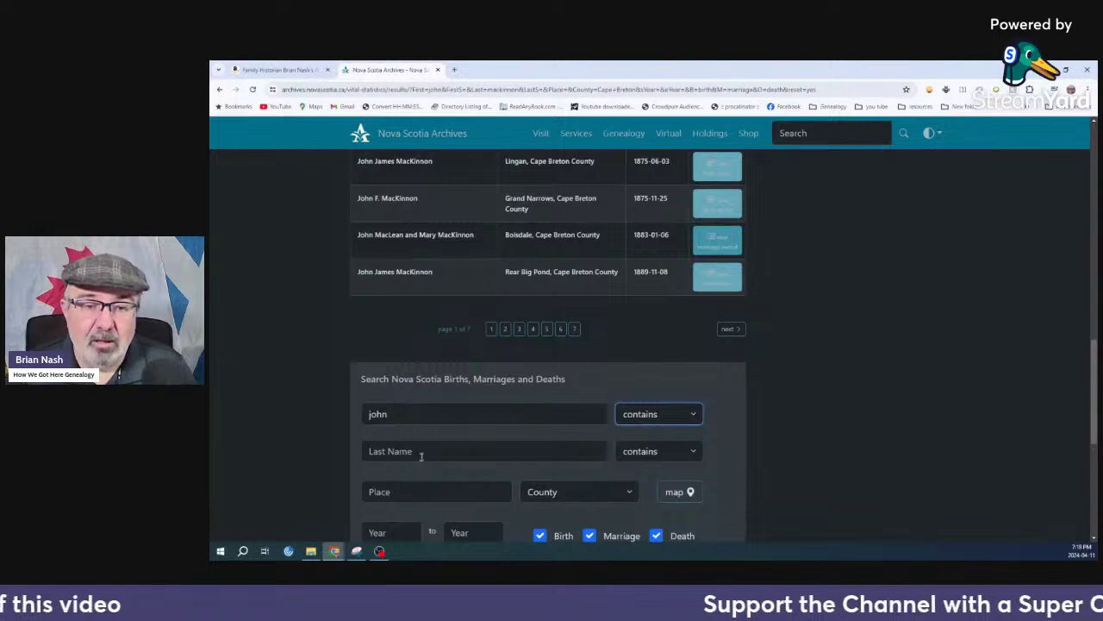
click(422, 454)
text(Mac)
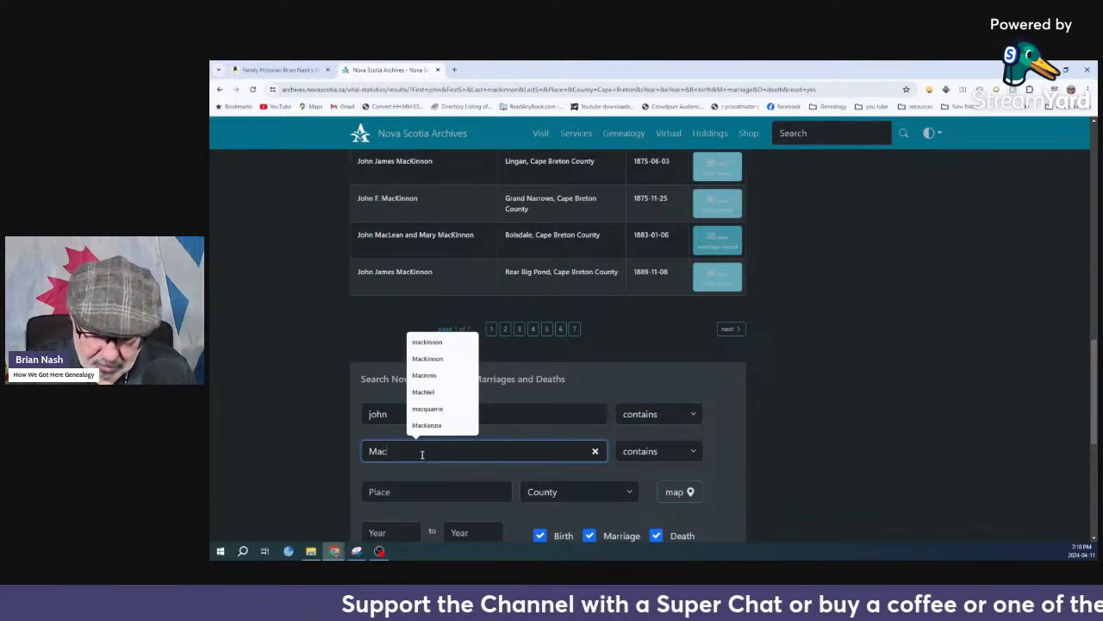
key(BackSpace)
key(BackSpace)
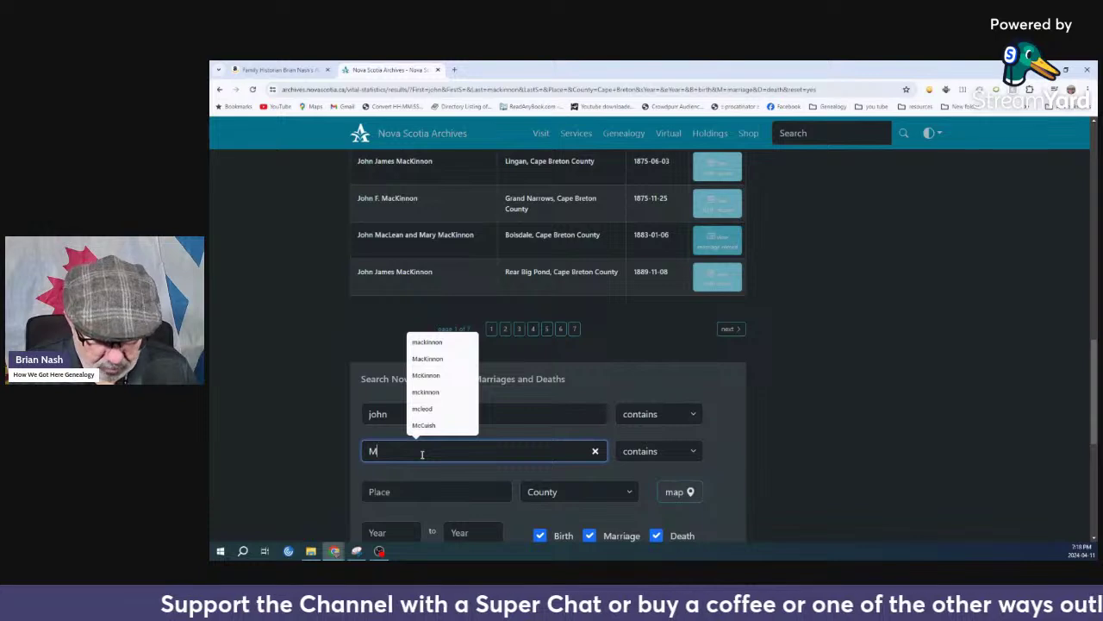
text(acKinnon)
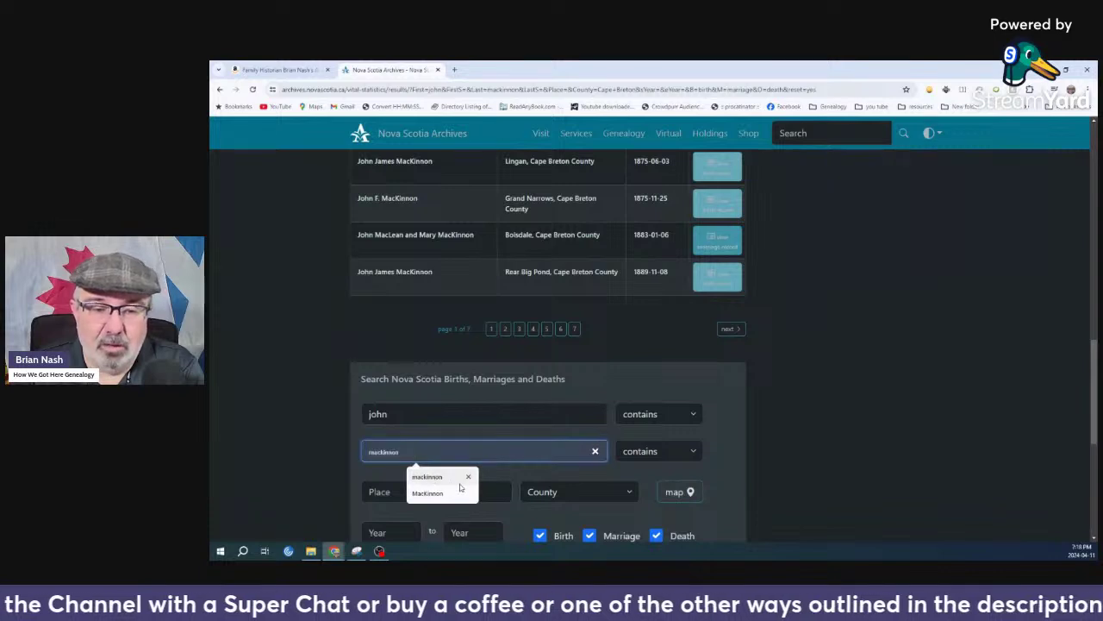
click(405, 376)
Exclude birth and death records so only marriages are included, and run the search
scroll(474, 448, down, 2)
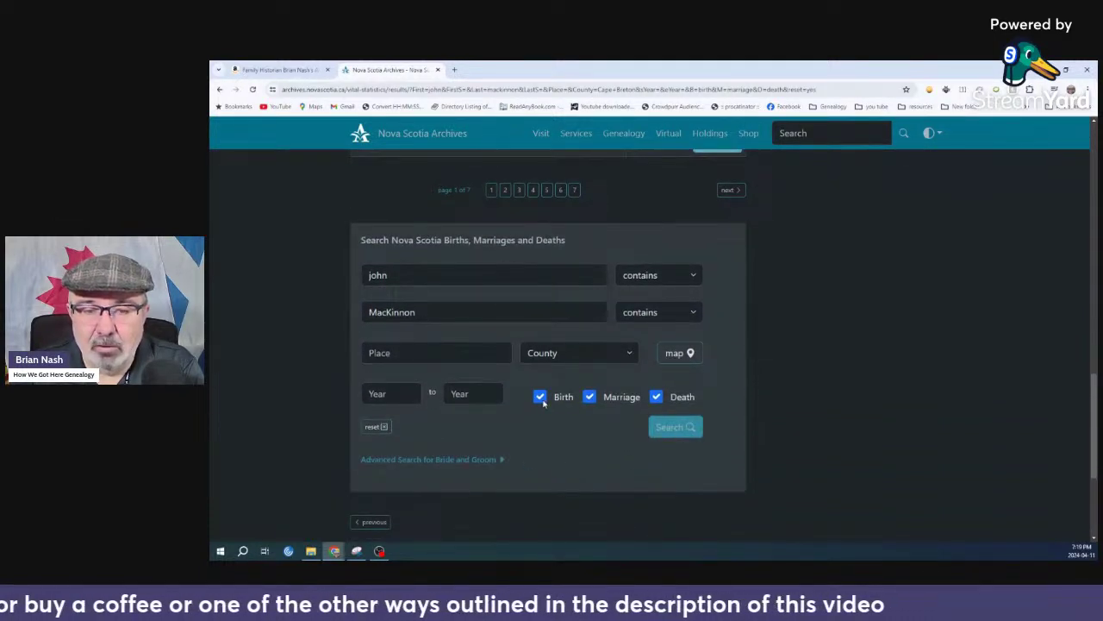
click(540, 398)
click(655, 398)
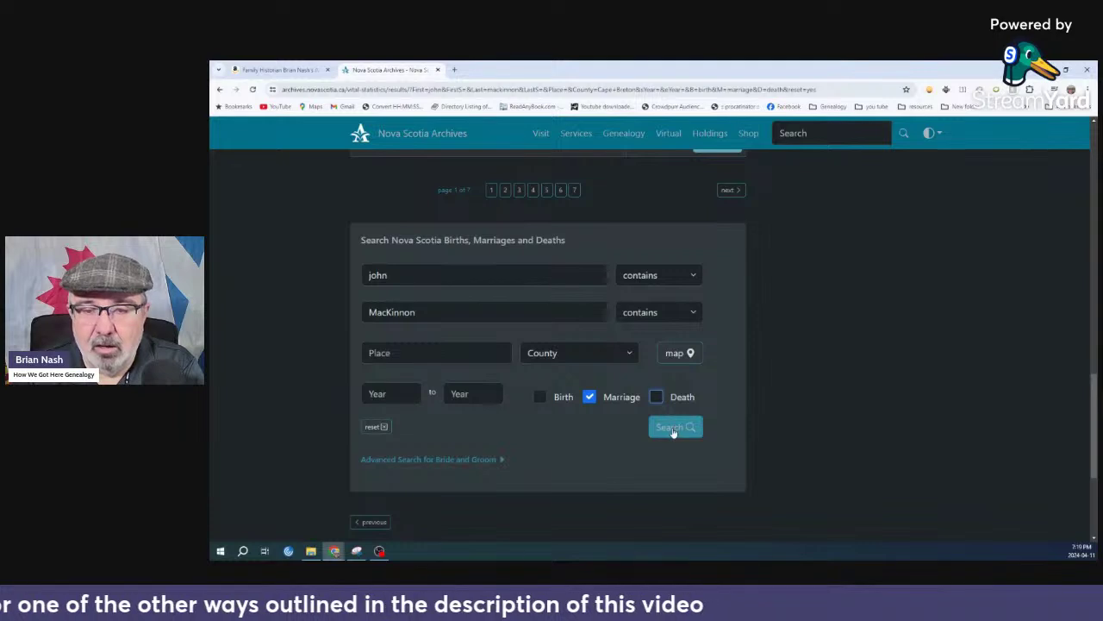
click(664, 431)
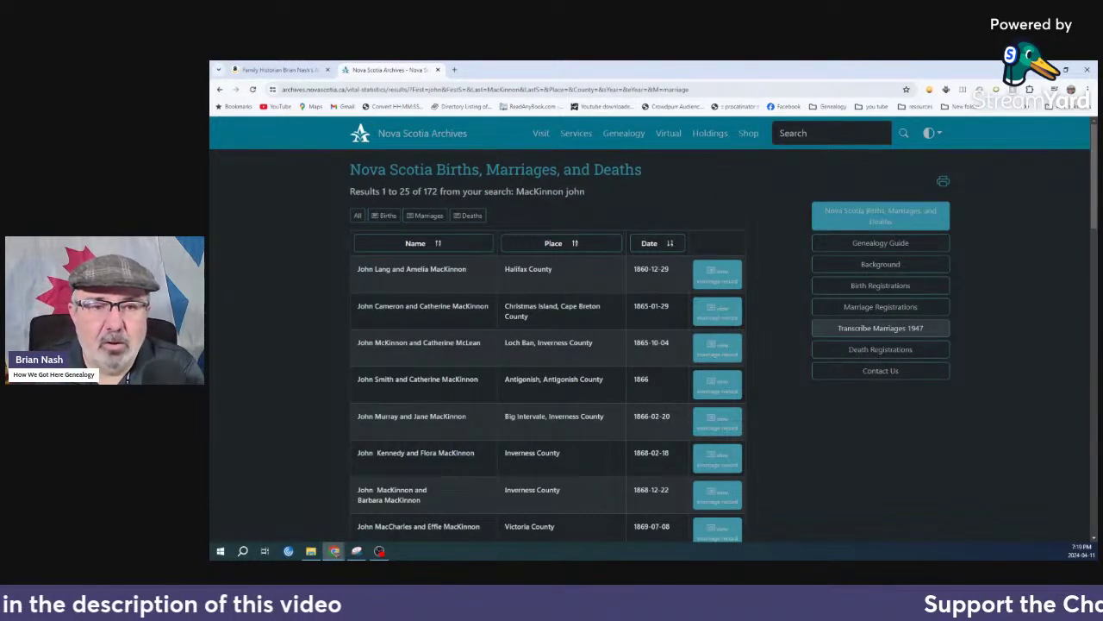
Open the advanced search for bride and groom and enter the bride's first and last names
scroll(436, 440, down, 5)
scroll(435, 440, down, 10)
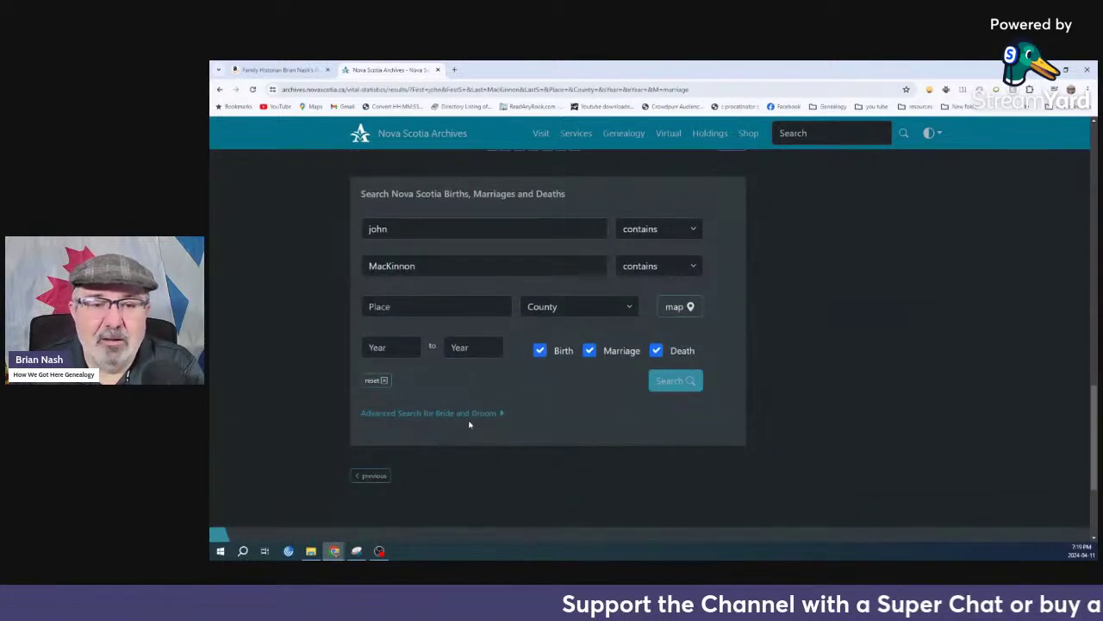
click(465, 416)
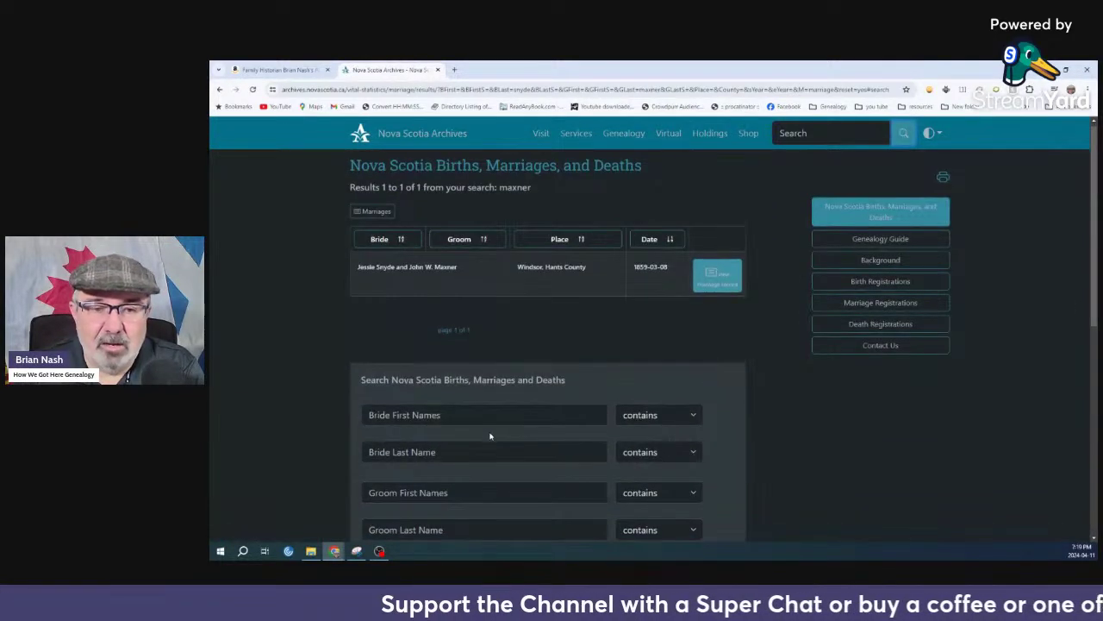
click(448, 416)
text(cathe)
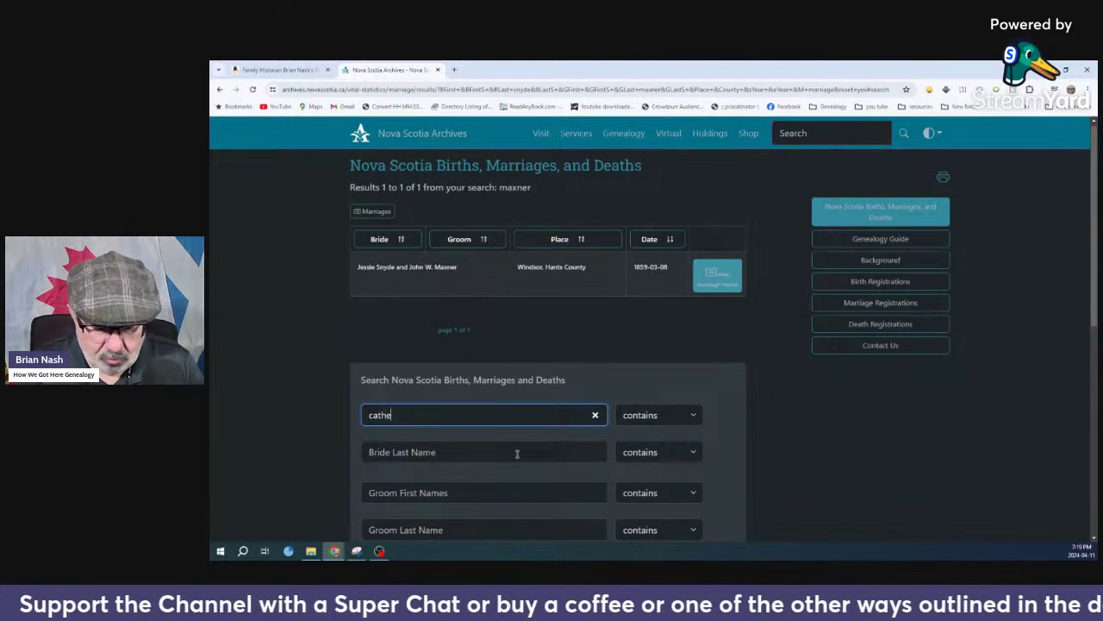
text(rine)
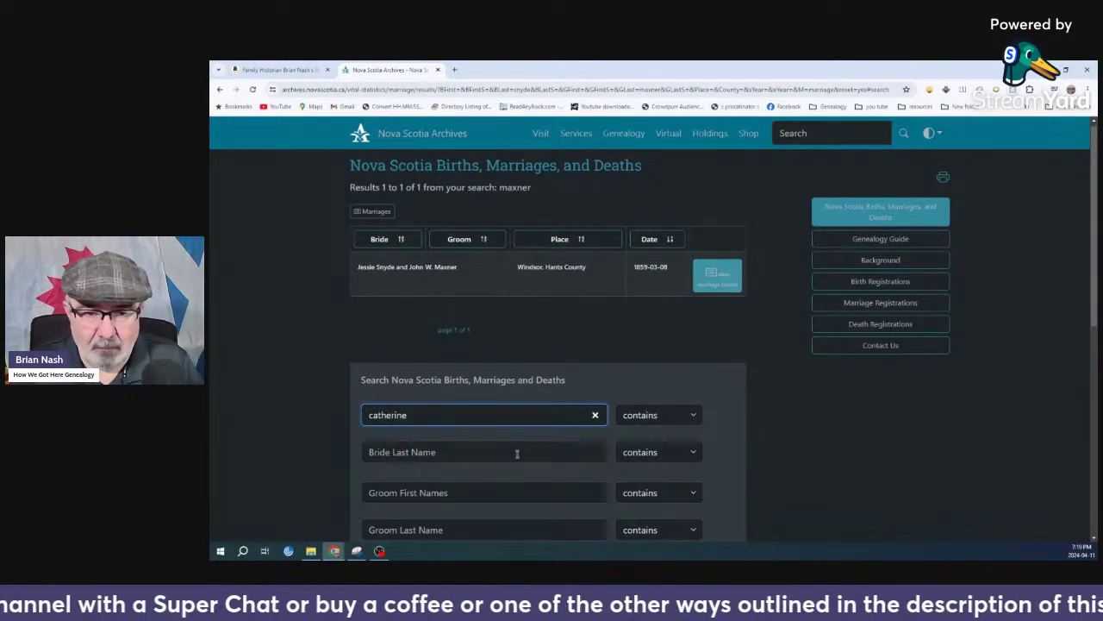
click(518, 452)
text(mc)
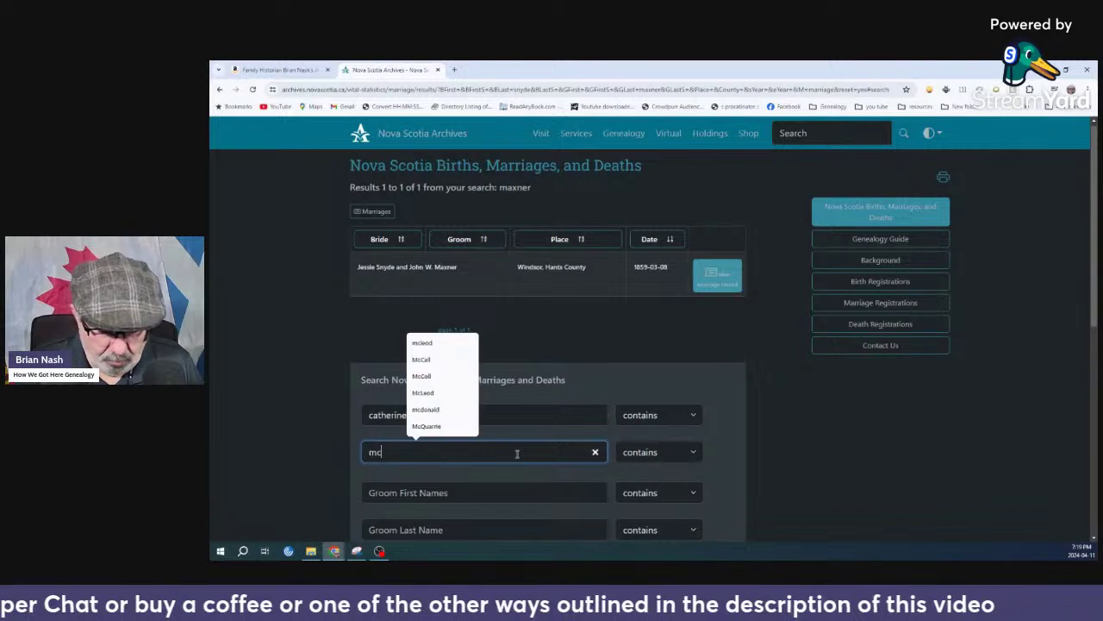
text(innis)
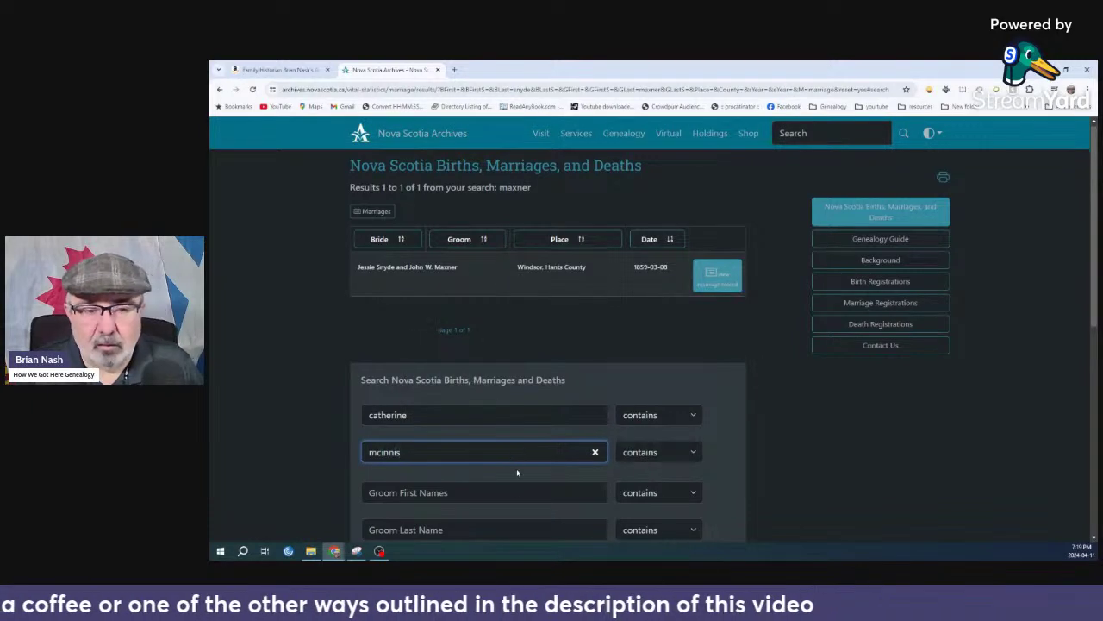
Enter the groom's first name, and his last name with an asterisk wildcard replacing the letters after the initial m
click(474, 499)
text(j)
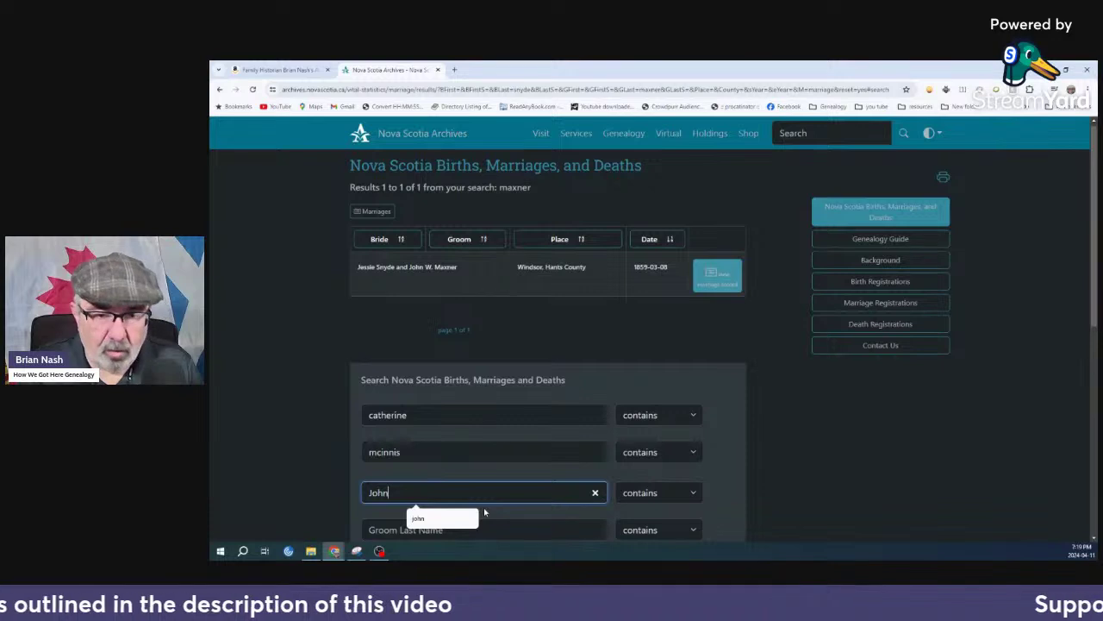
click(521, 530)
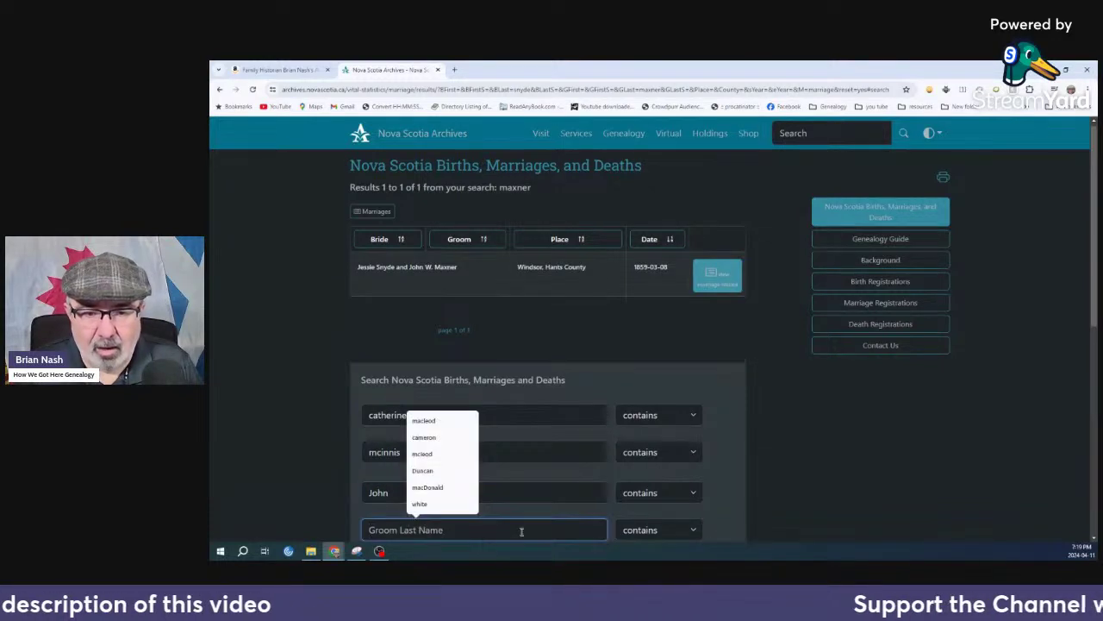
text(m)
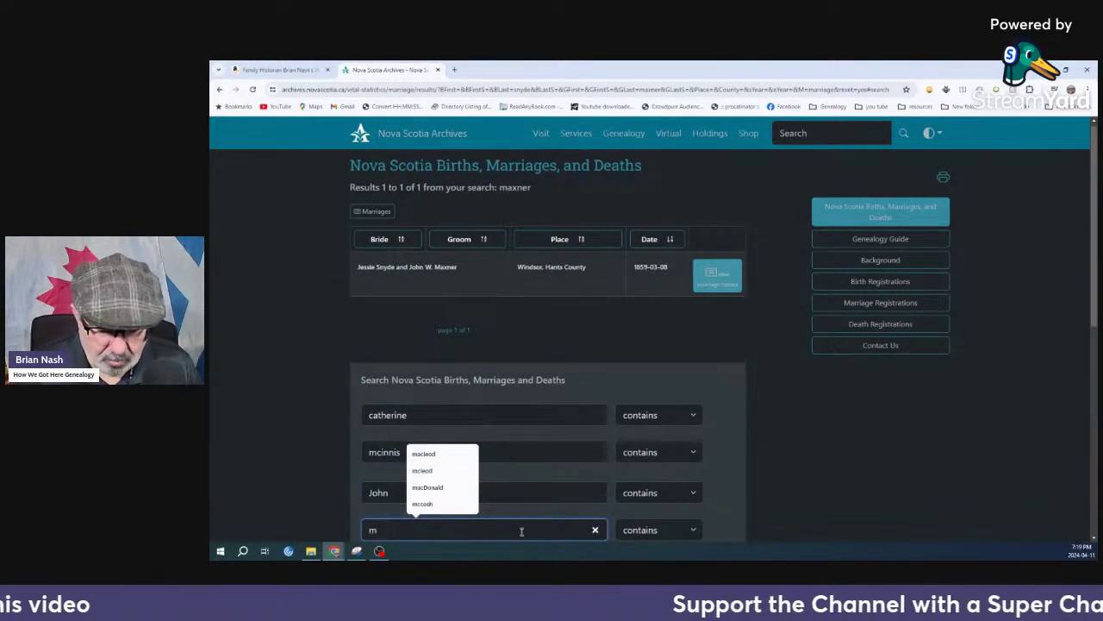
text(*kinn)
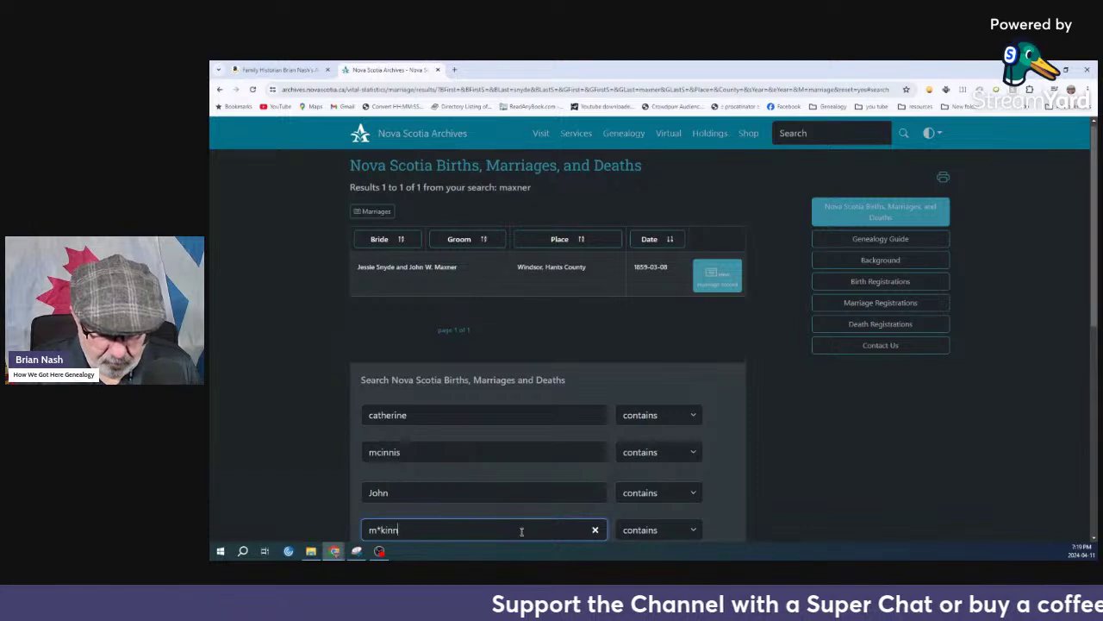
text(on)
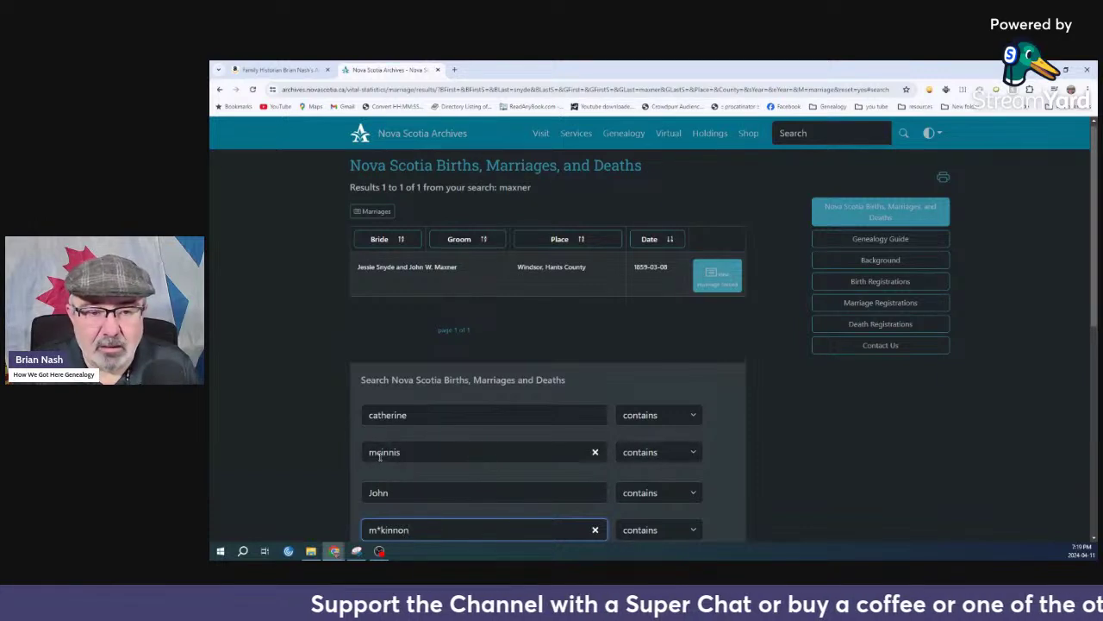
Replace the letter c in the bride's last name with an asterisk wildcard
click(381, 455)
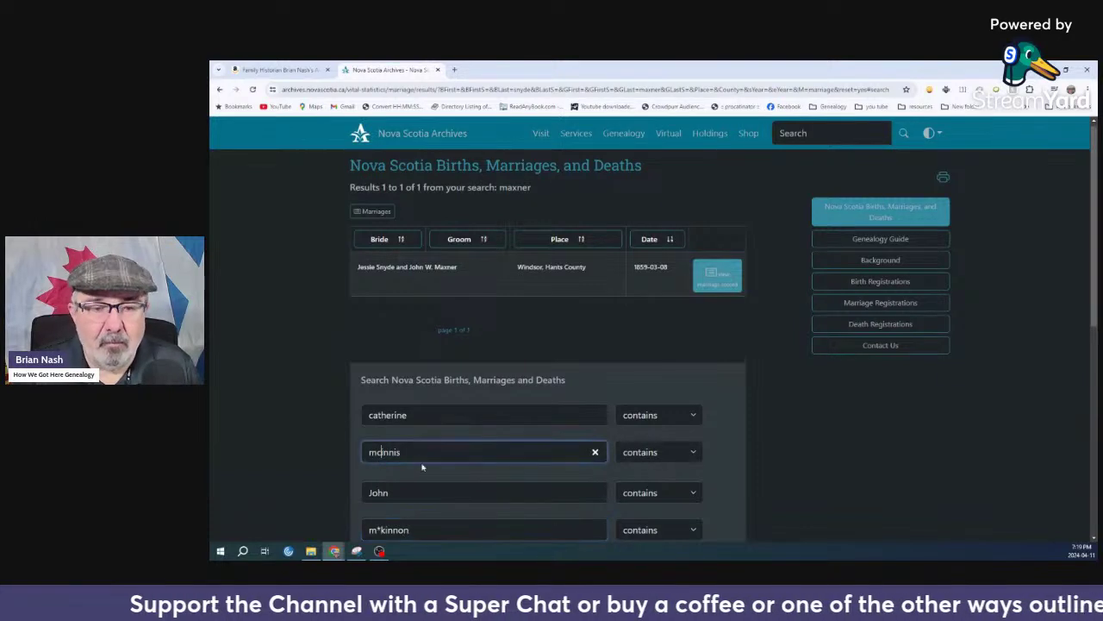
key(BackSpace)
text(*)
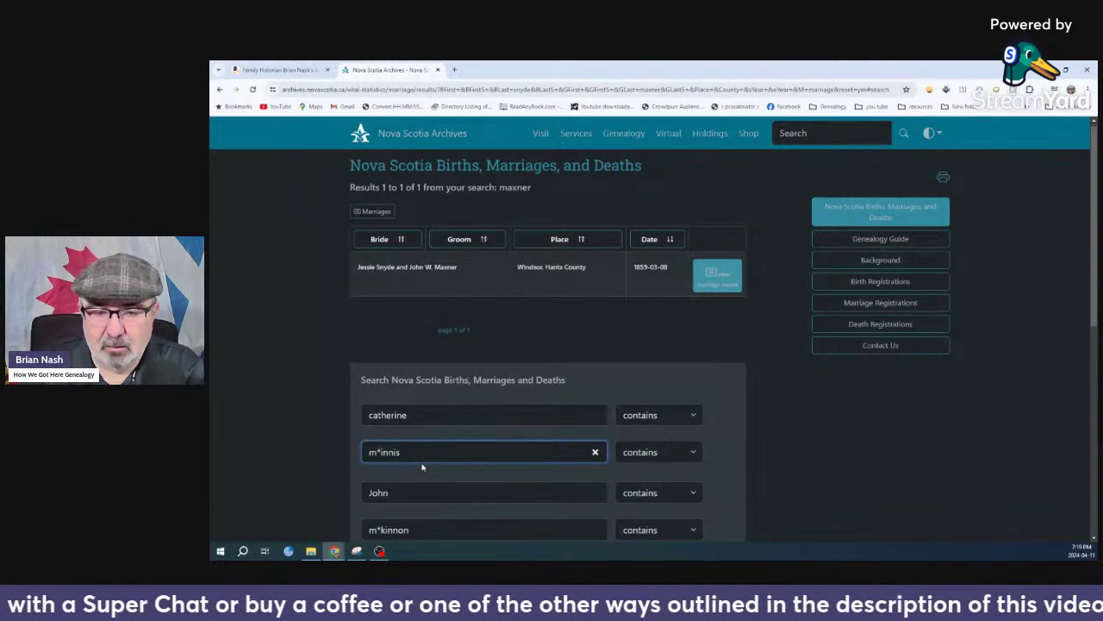
Limit the marriage search to records up to 1923, leaving the start year blank, and run it
scroll(500, 413, down, 3)
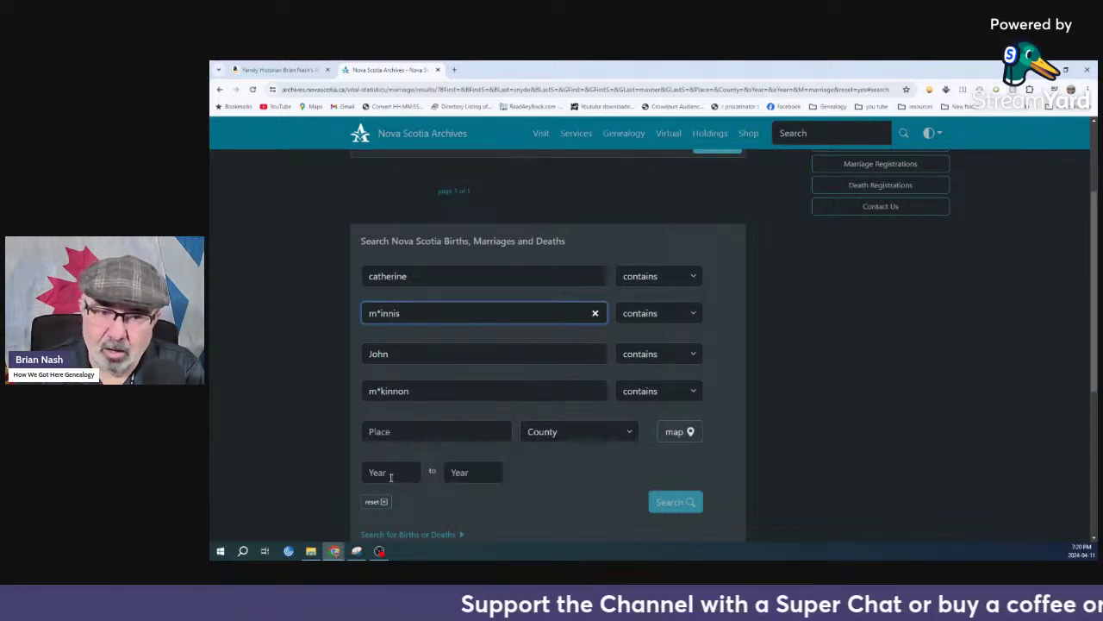
click(470, 477)
text(1)
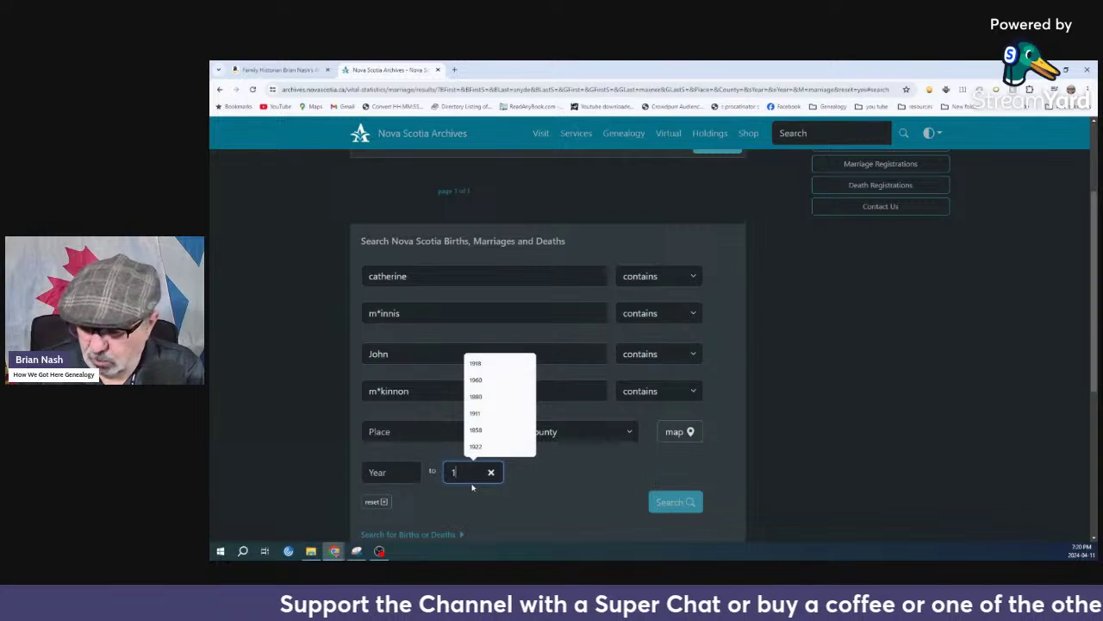
text(923)
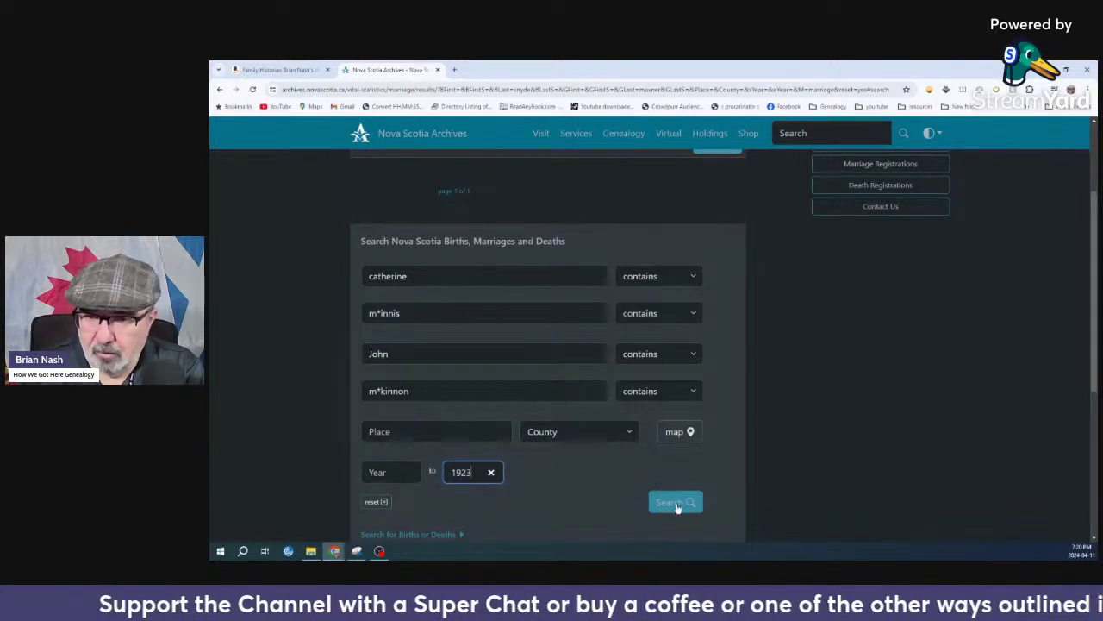
click(678, 501)
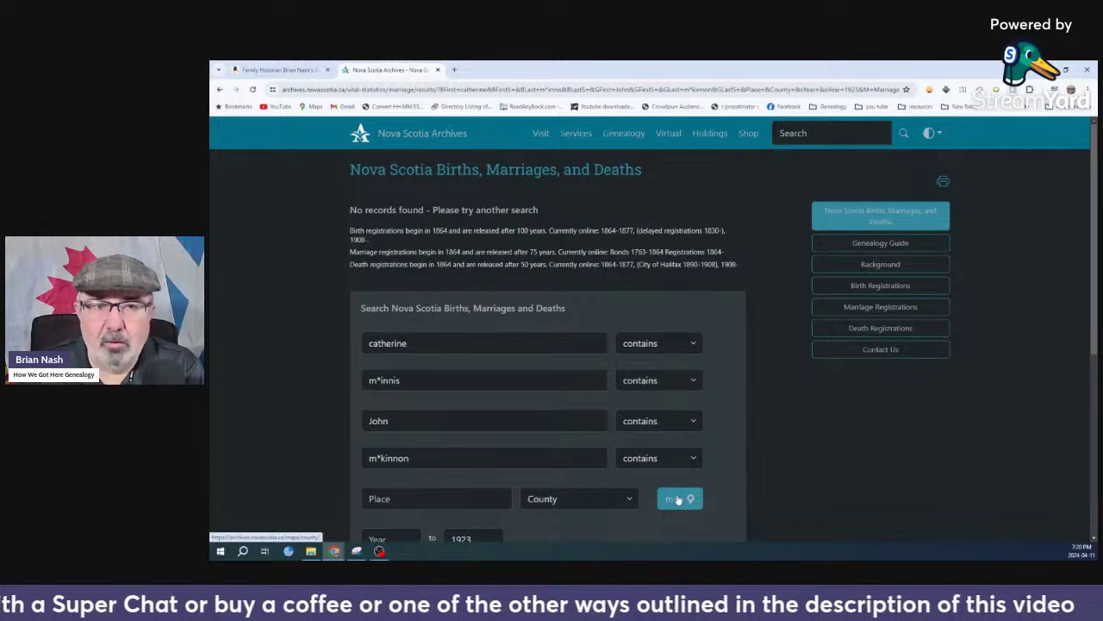
Replace the asterisk with c in both the bride's and the groom's last names and rerun the search
click(376, 380)
key(Delete)
text(c)
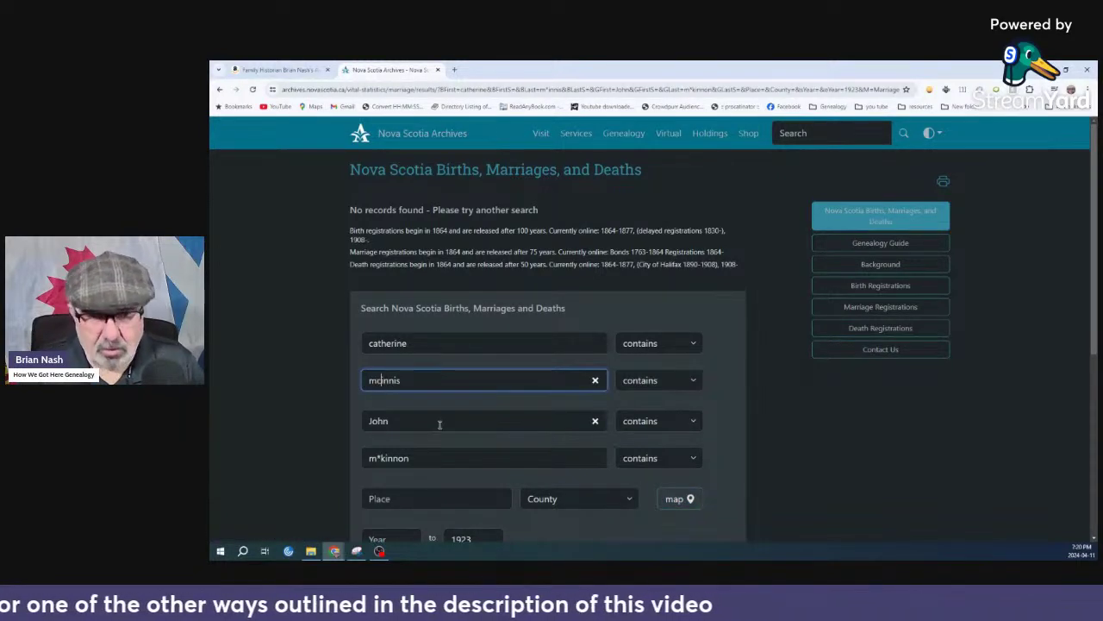
click(377, 457)
key(Delete)
text(c)
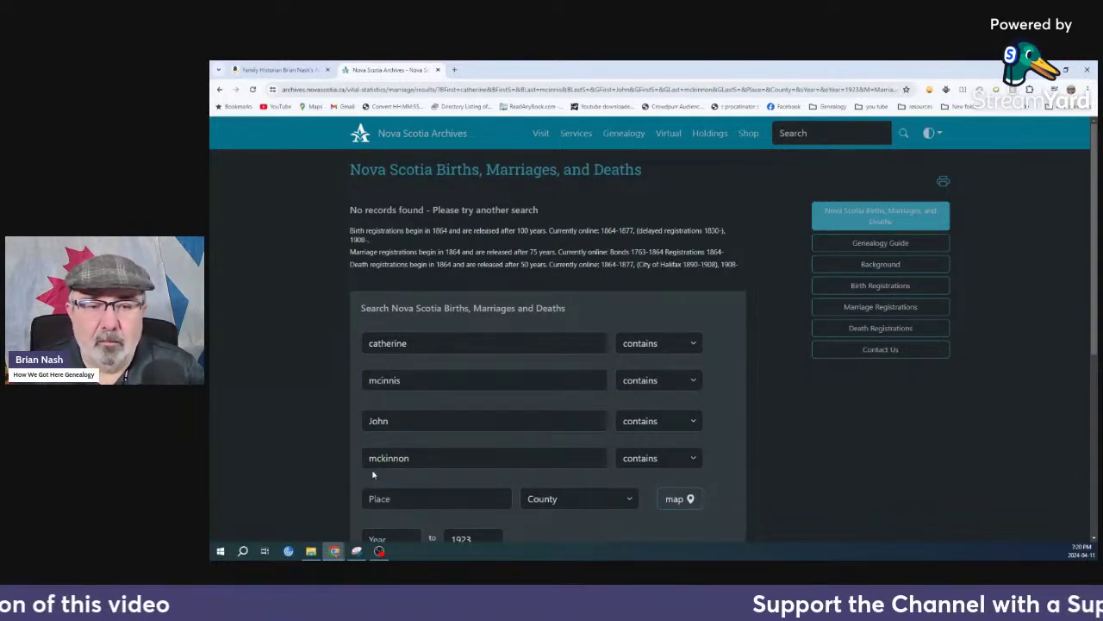
Change the groom's last name to the "mac" spelling and search the marriages again
click(377, 458)
text(a)
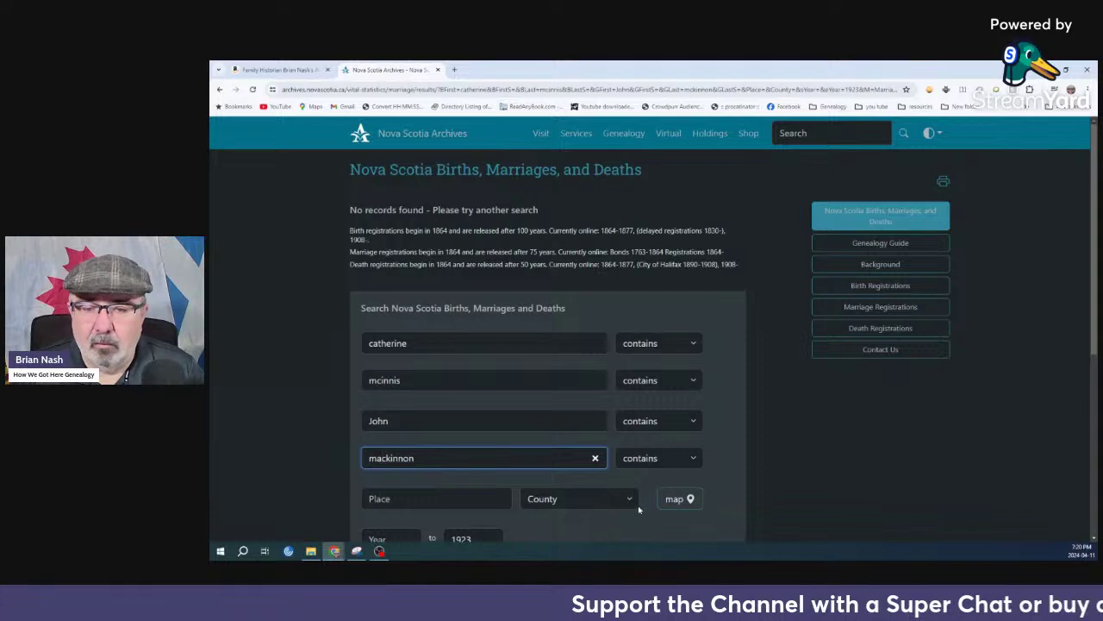
scroll(562, 514, down, 2)
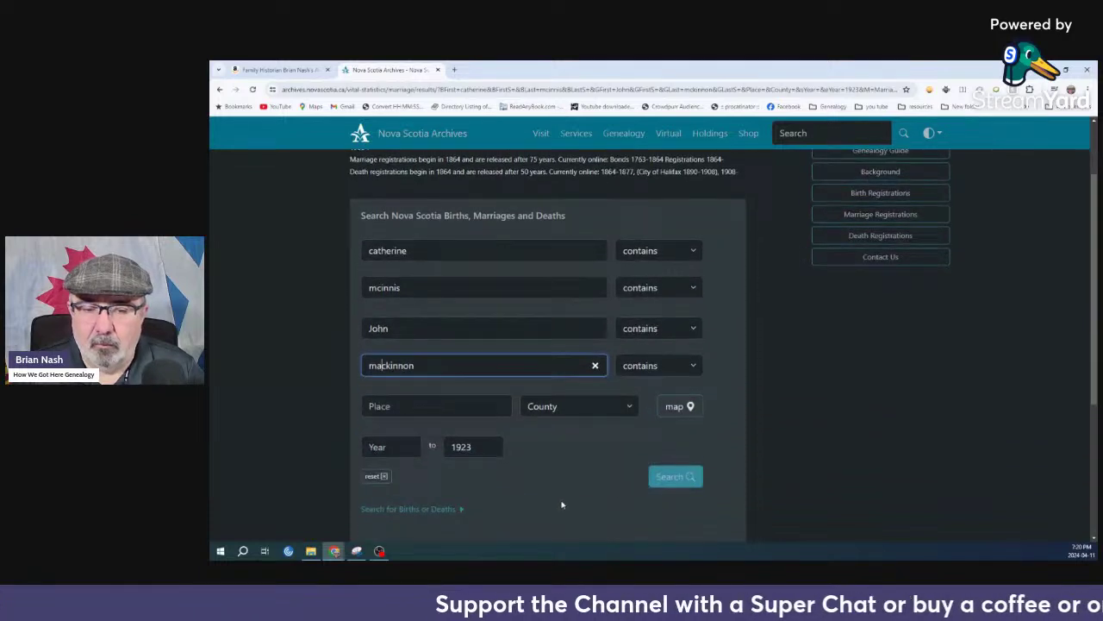
click(675, 474)
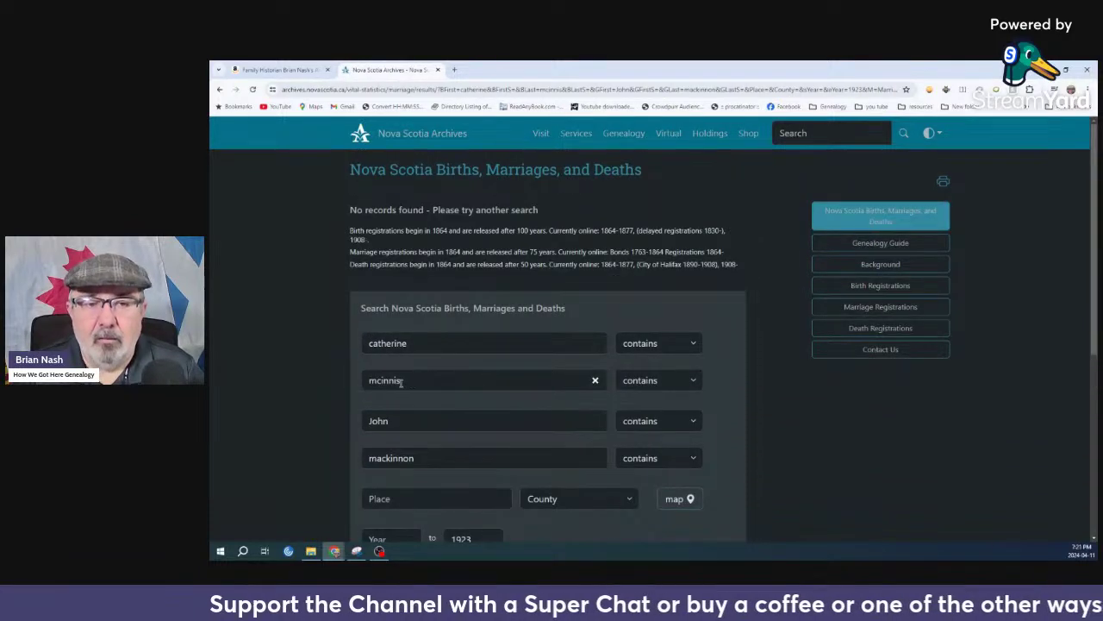
Change the bride's last name to the "mac" spelling as well and repeat the search
scroll(398, 383, down, 1)
click(377, 339)
text(a)
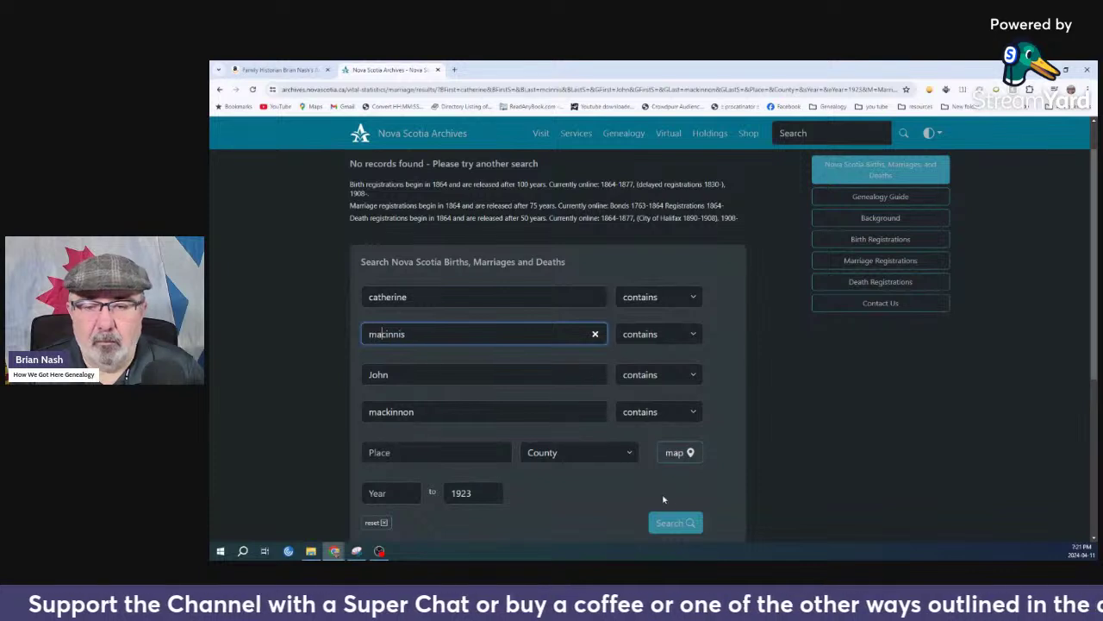
click(672, 522)
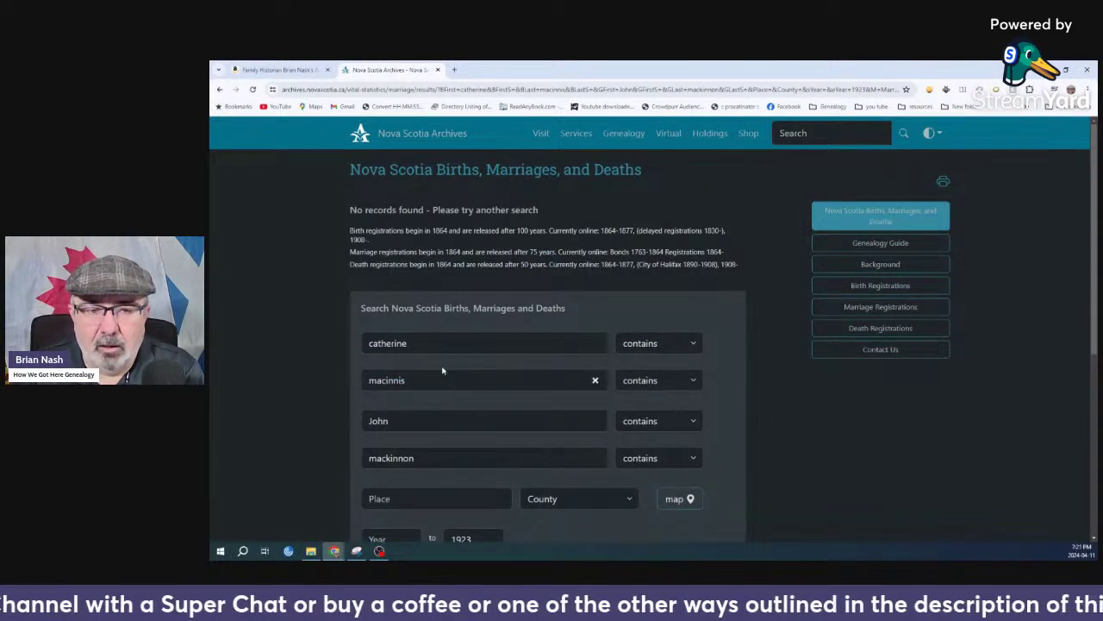
Clear the bride's first name and search with only her last name and the groom's full name
click(412, 344)
drag(406, 344, 363, 343)
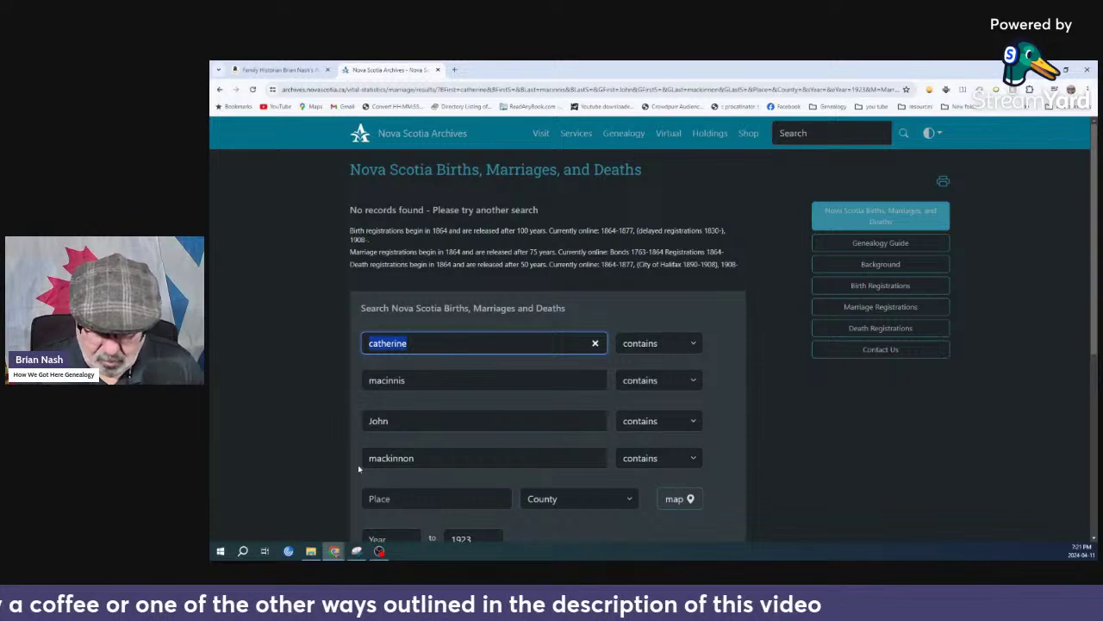
key(BackSpace)
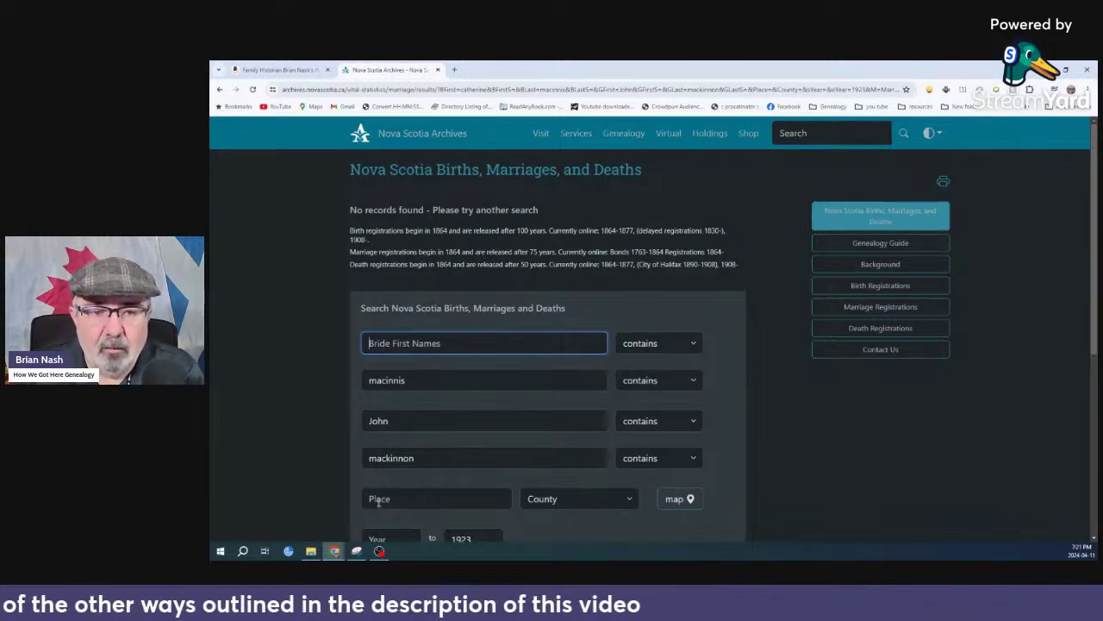
scroll(597, 455, down, 3)
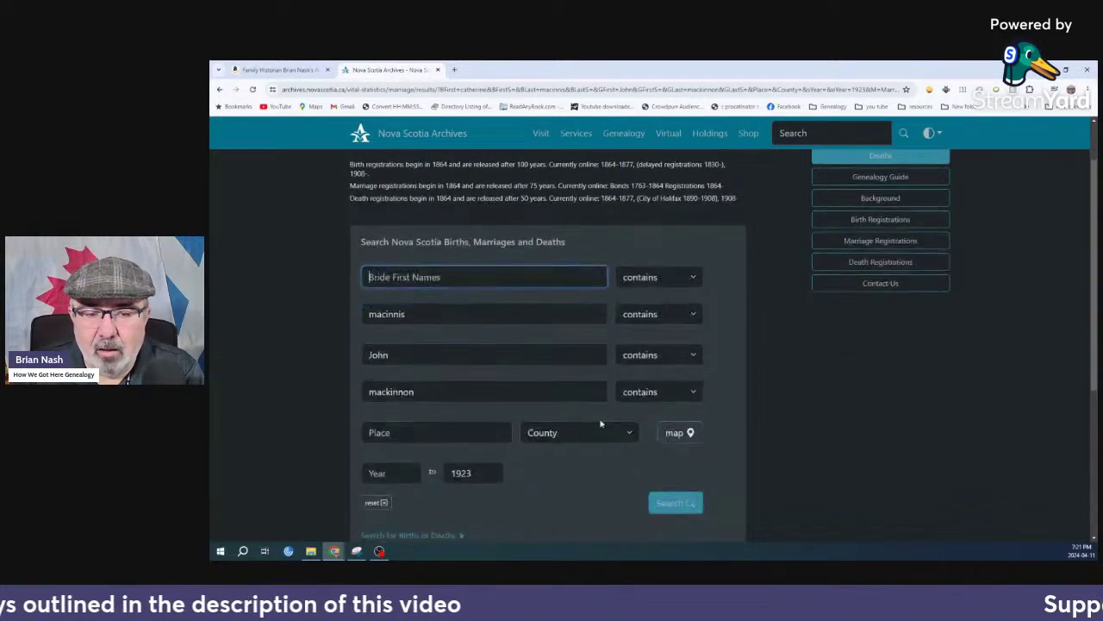
click(673, 434)
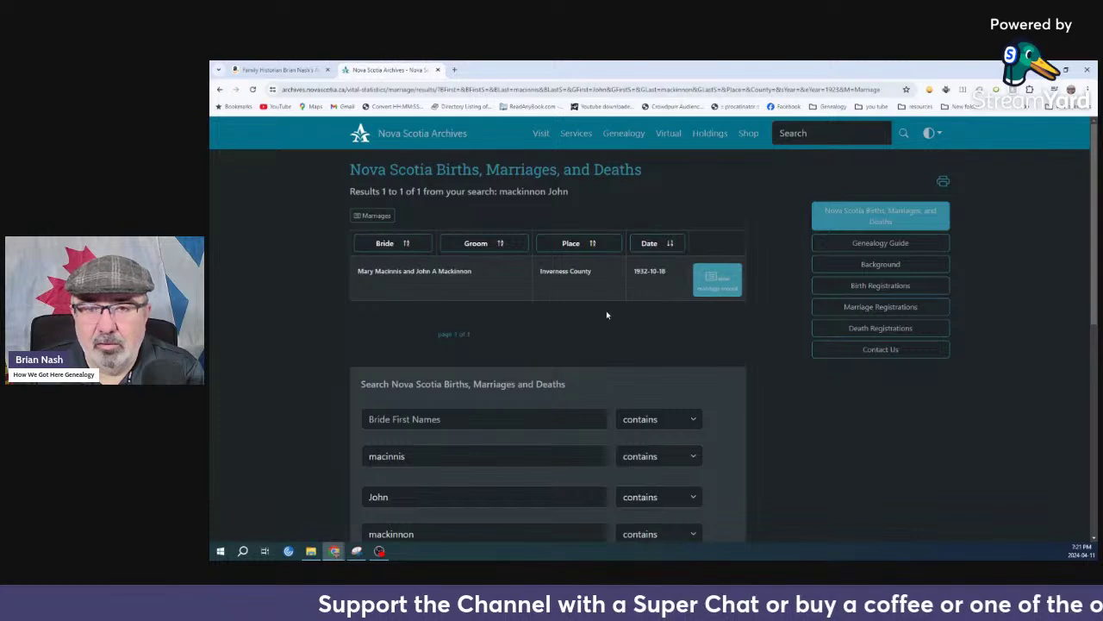
Change the bride's last name to the "mc" spelling, keep its matching set to contains, and rerun the search
scroll(561, 371, down, 3)
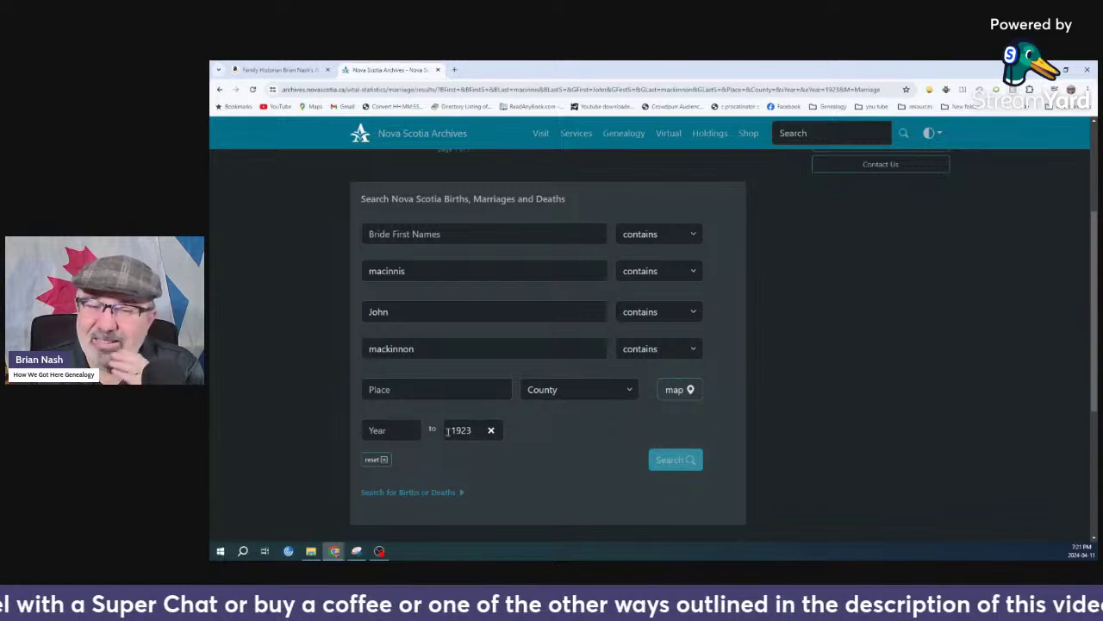
scroll(437, 397, up, 2)
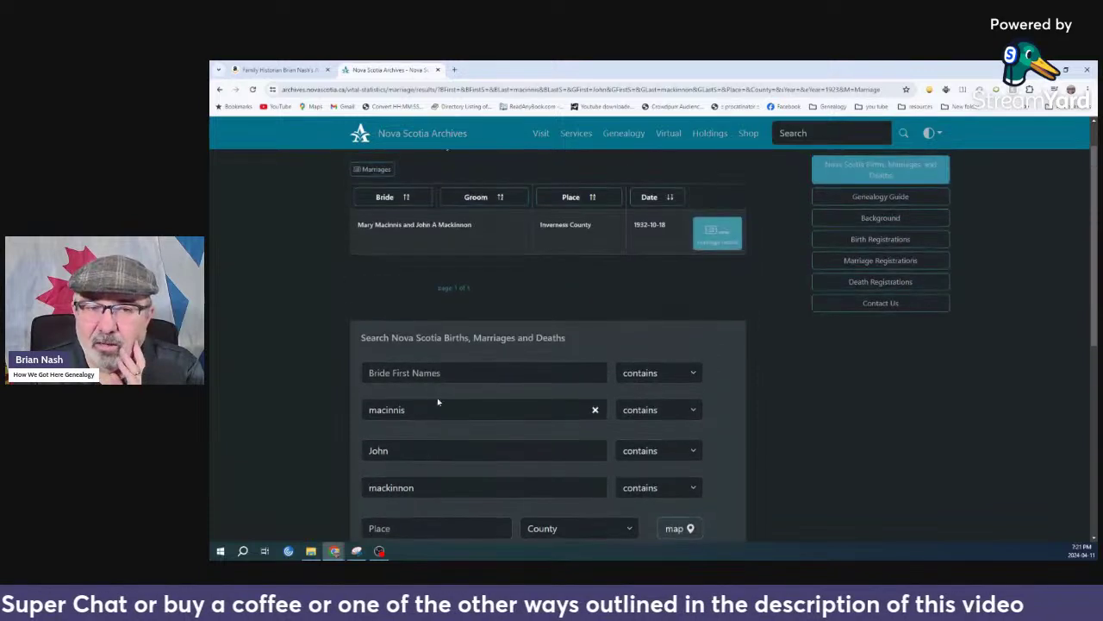
click(380, 412)
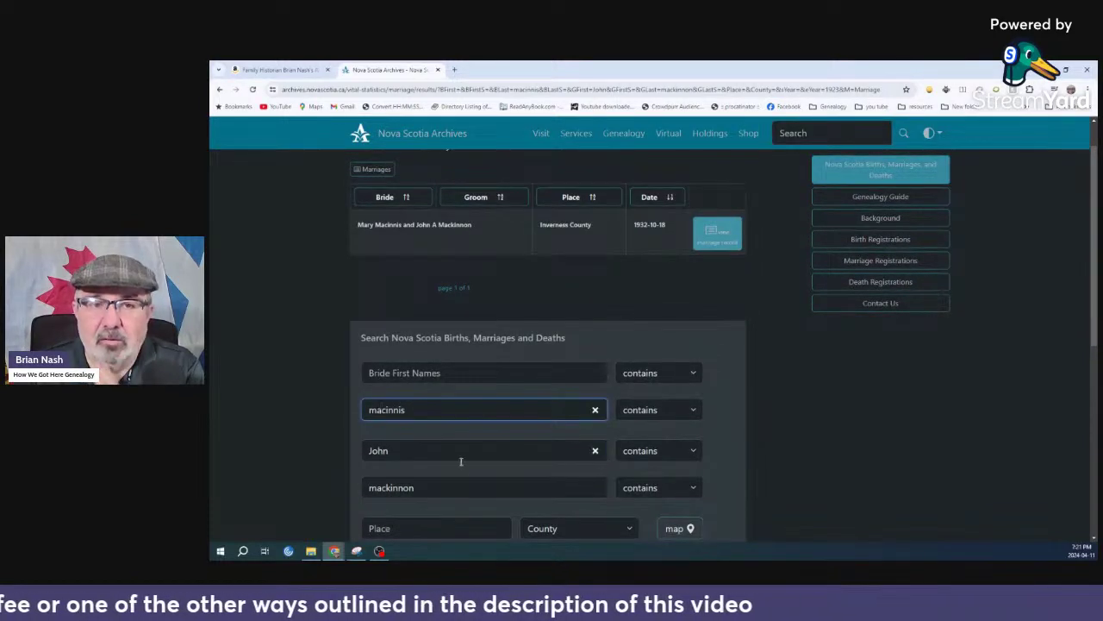
key(BackSpace)
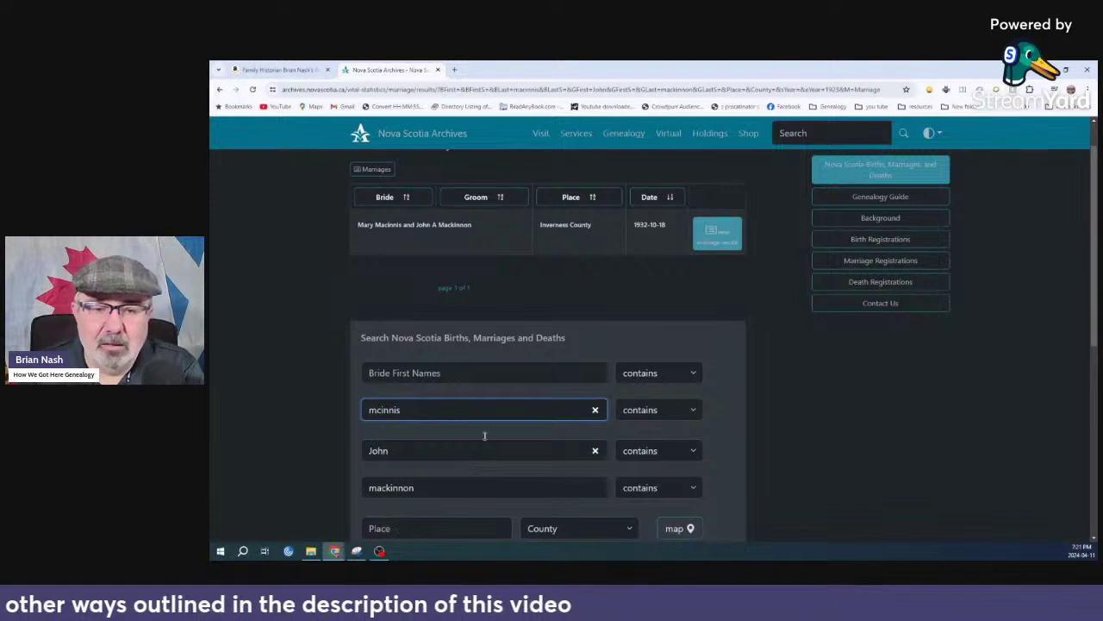
scroll(517, 431, down, 2)
click(667, 272)
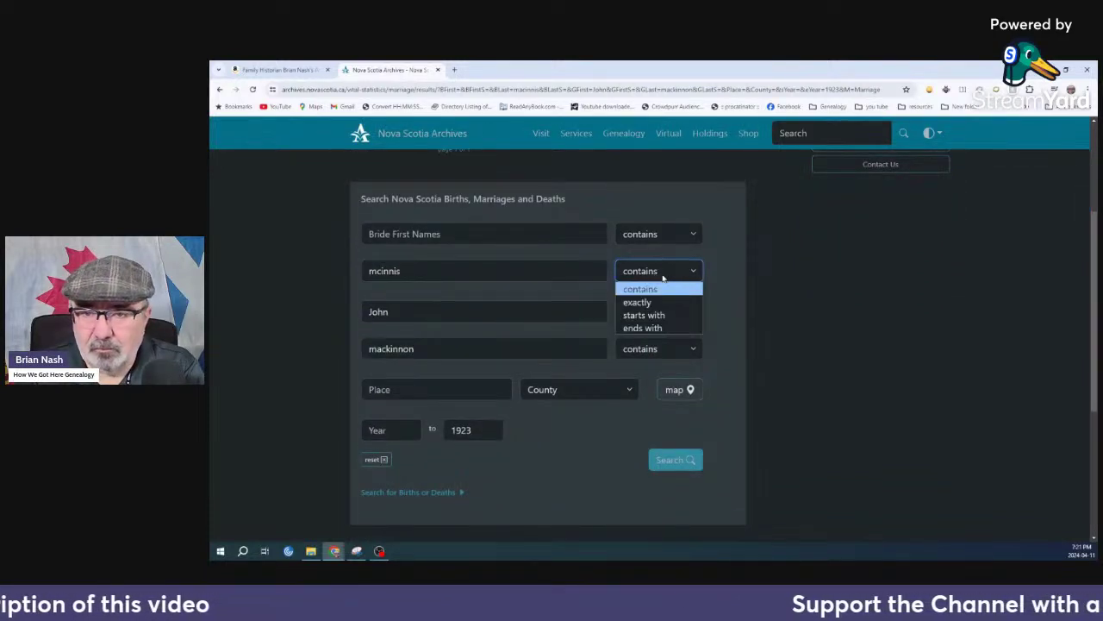
click(688, 462)
click(688, 462)
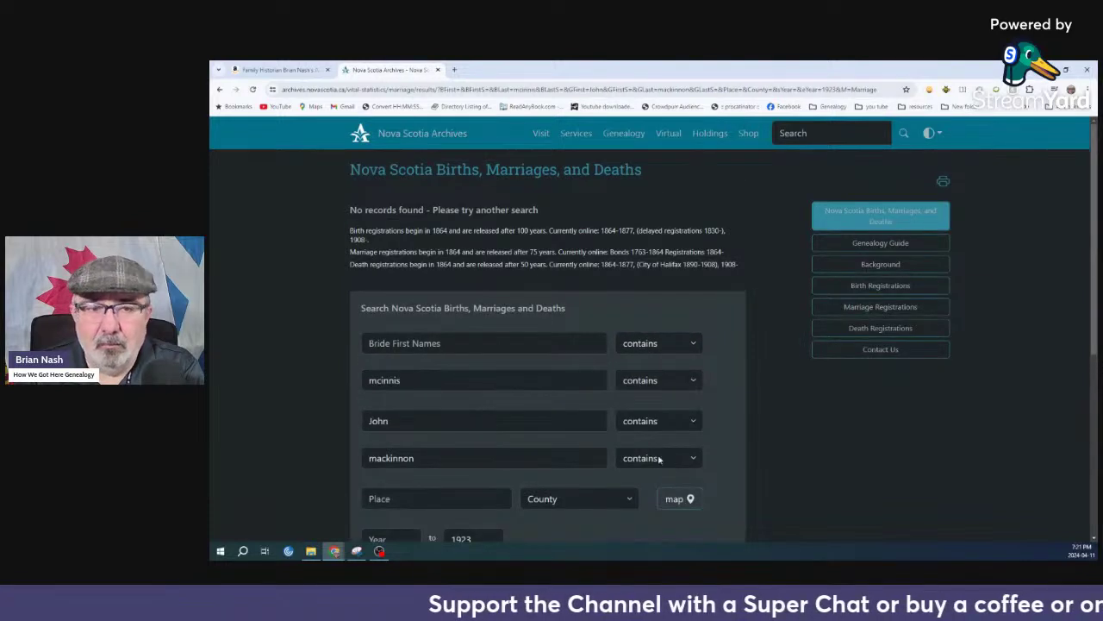
Change the groom's last name to the "mc" spelling and search the marriages again
click(383, 460)
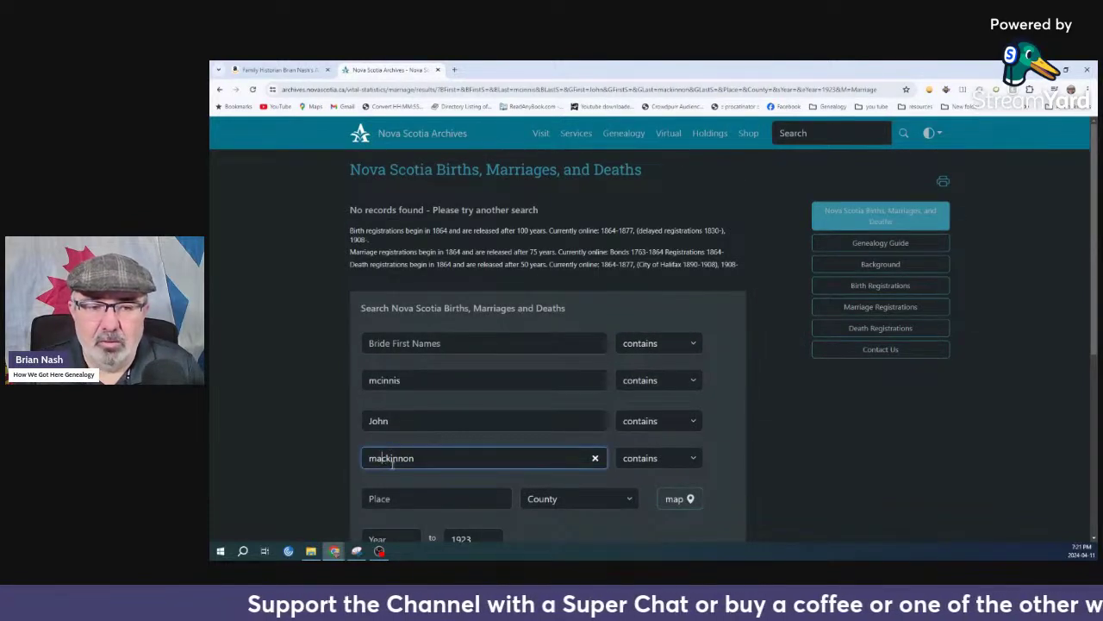
key(BackSpace)
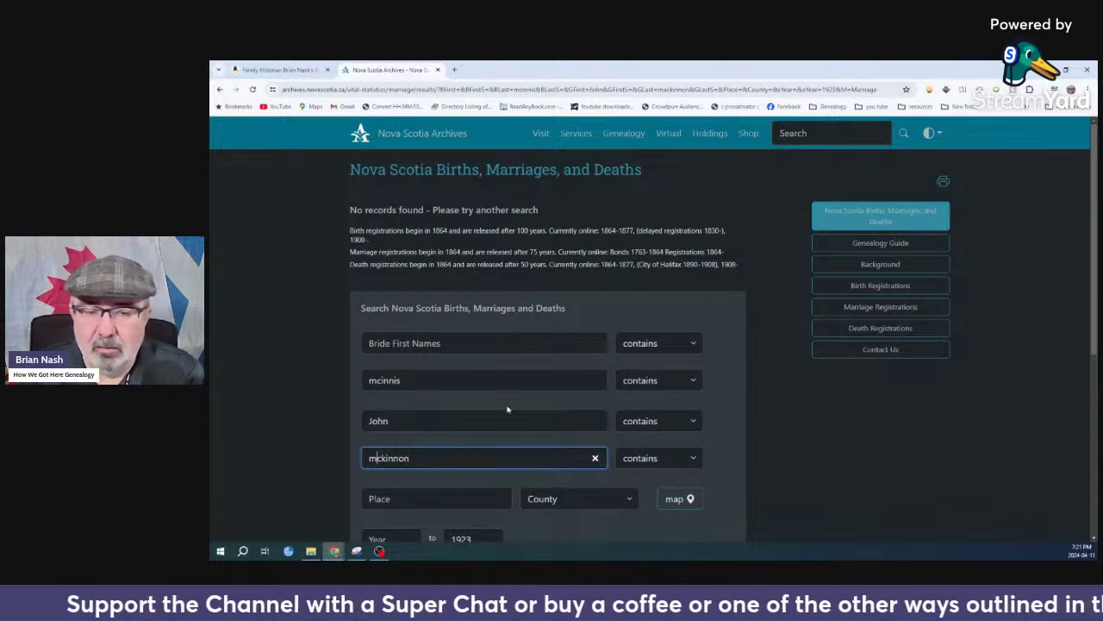
scroll(507, 413, down, 3)
click(683, 390)
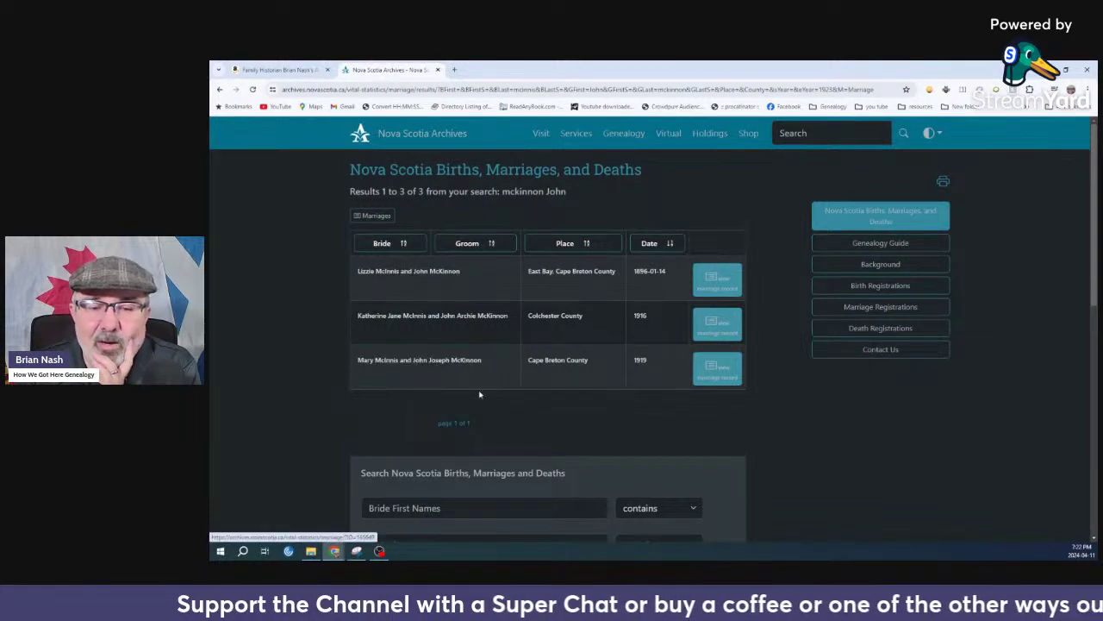
Replace the bride's last name with the alternative bride's surname and enter that woman's first name
scroll(481, 396, down, 1)
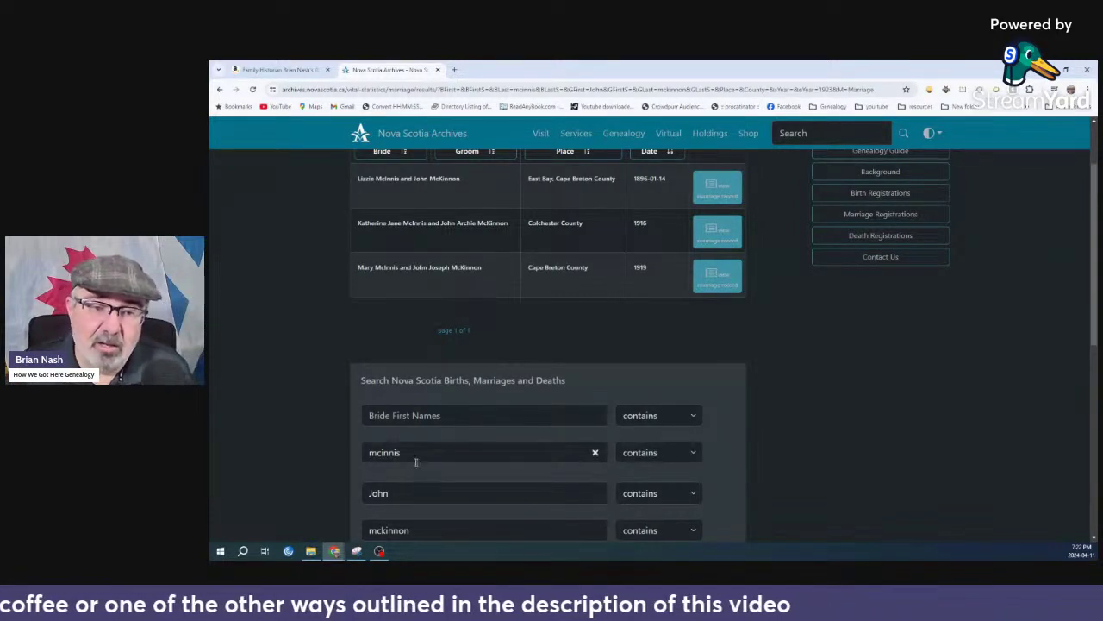
scroll(402, 500, down, 1)
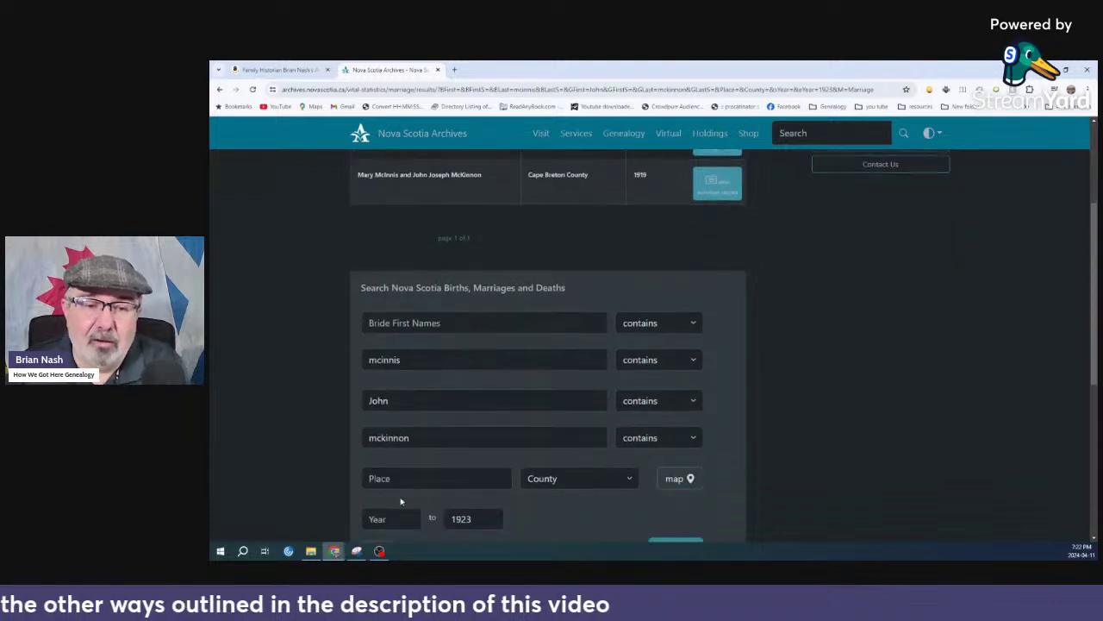
drag(406, 368, 324, 363)
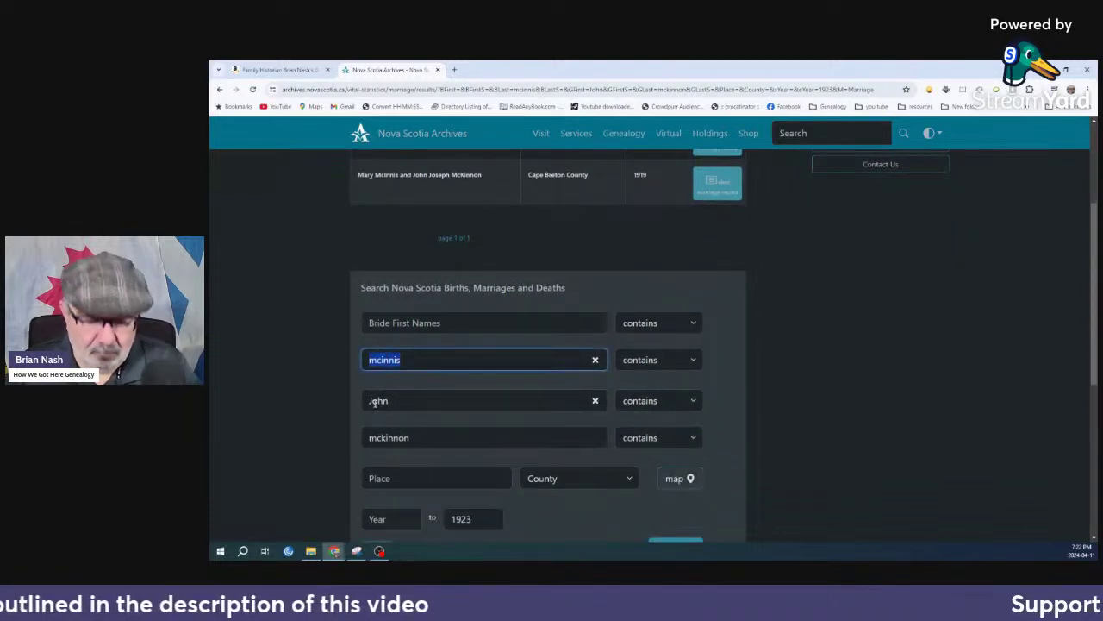
text(campbell)
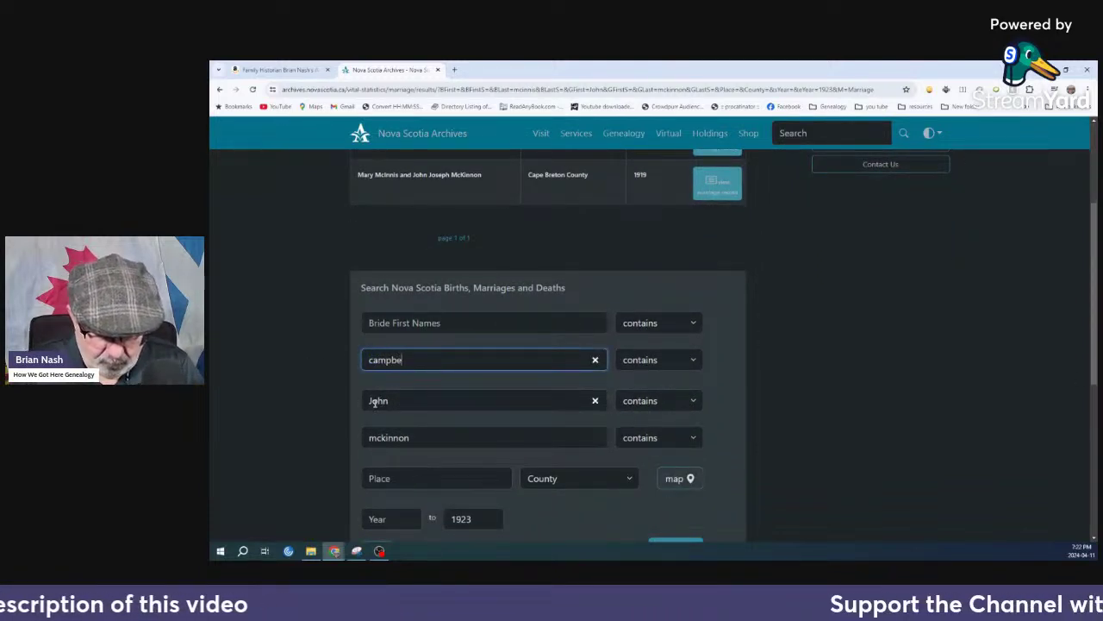
click(433, 326)
text(Char)
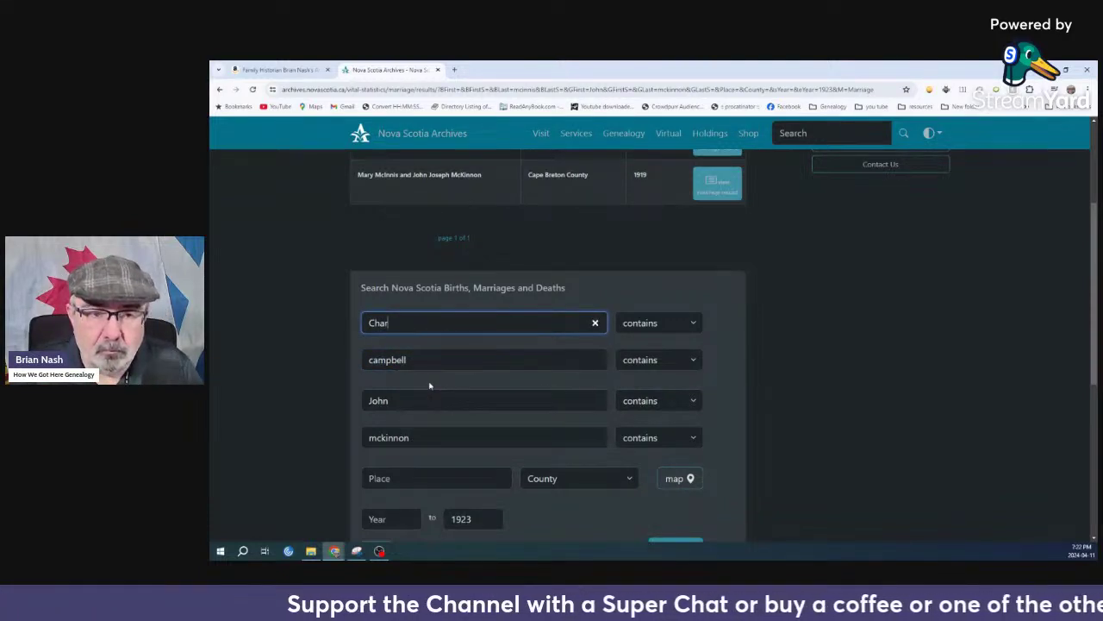
text(lotte)
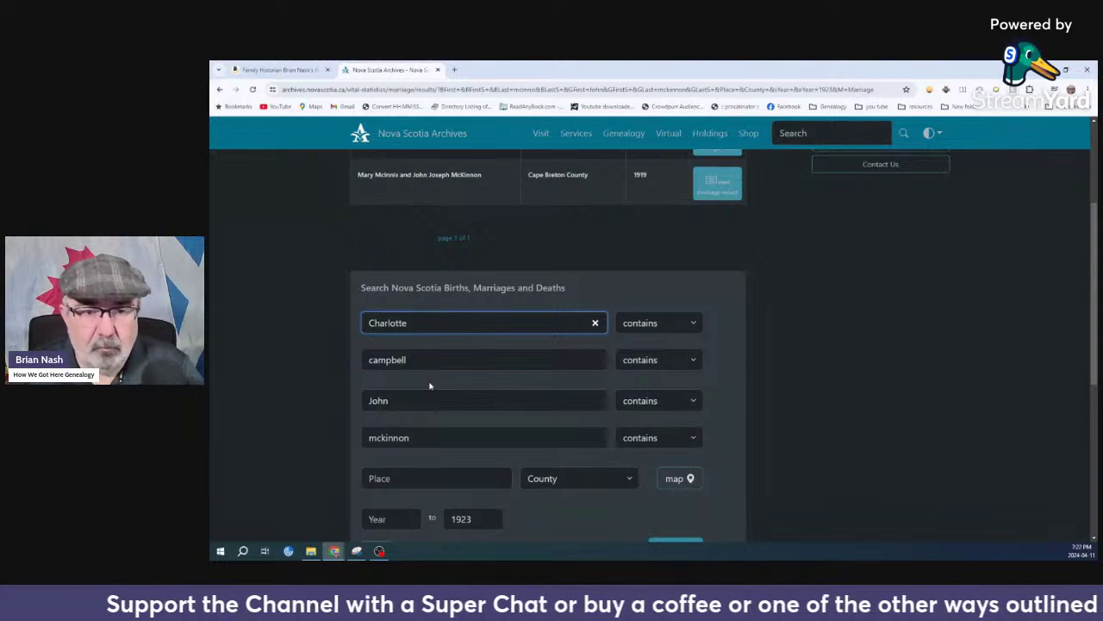
Run the search for the new bride and groom and open the couple's marriage record
scroll(413, 503, down, 3)
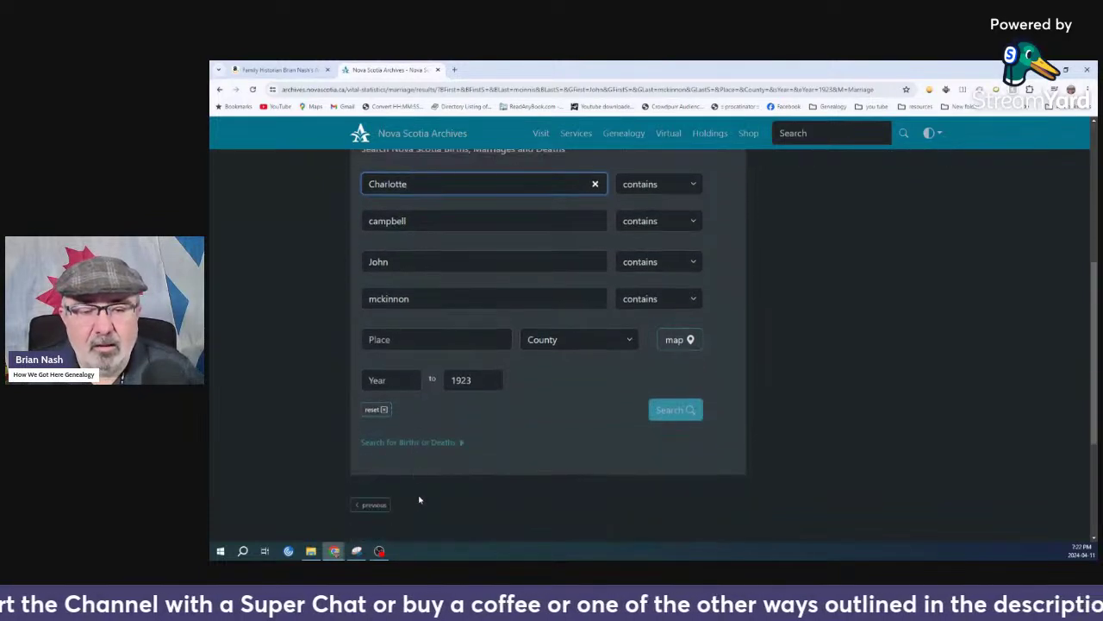
click(670, 408)
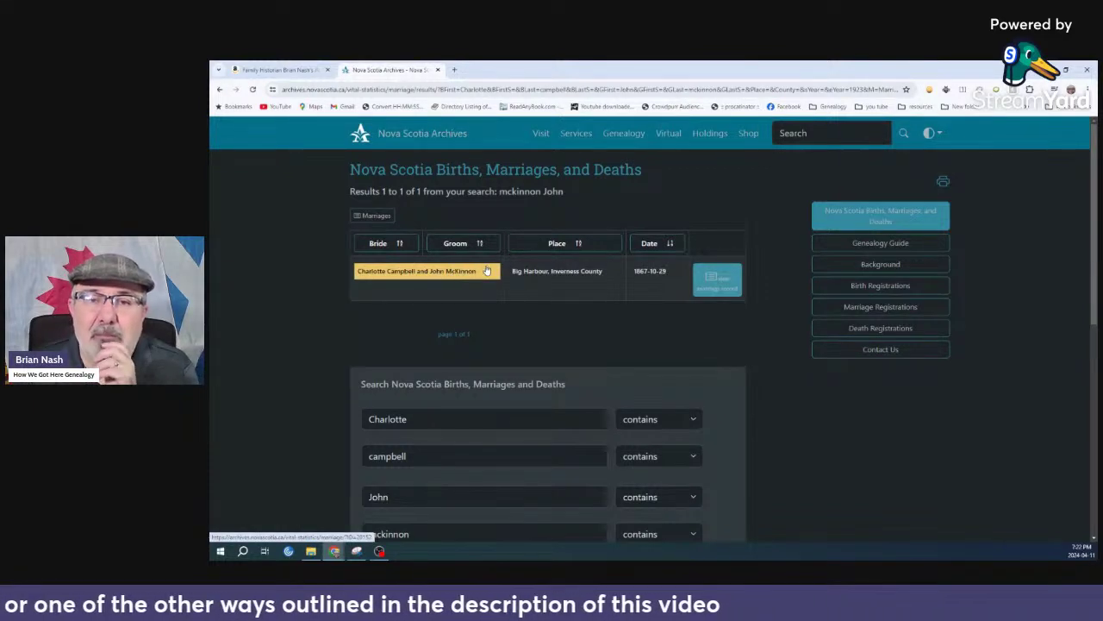
click(437, 272)
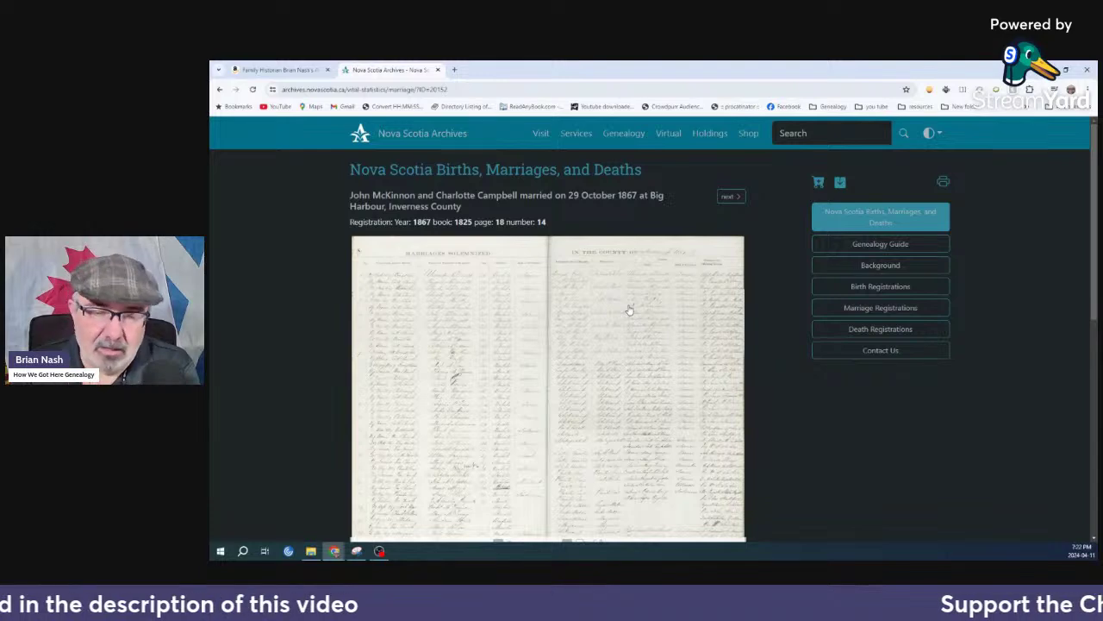
Examine entry 14 on the 1867 marriage register page, following its line from date and place through names, ages and occupation to the parents
scroll(467, 375, up, 3)
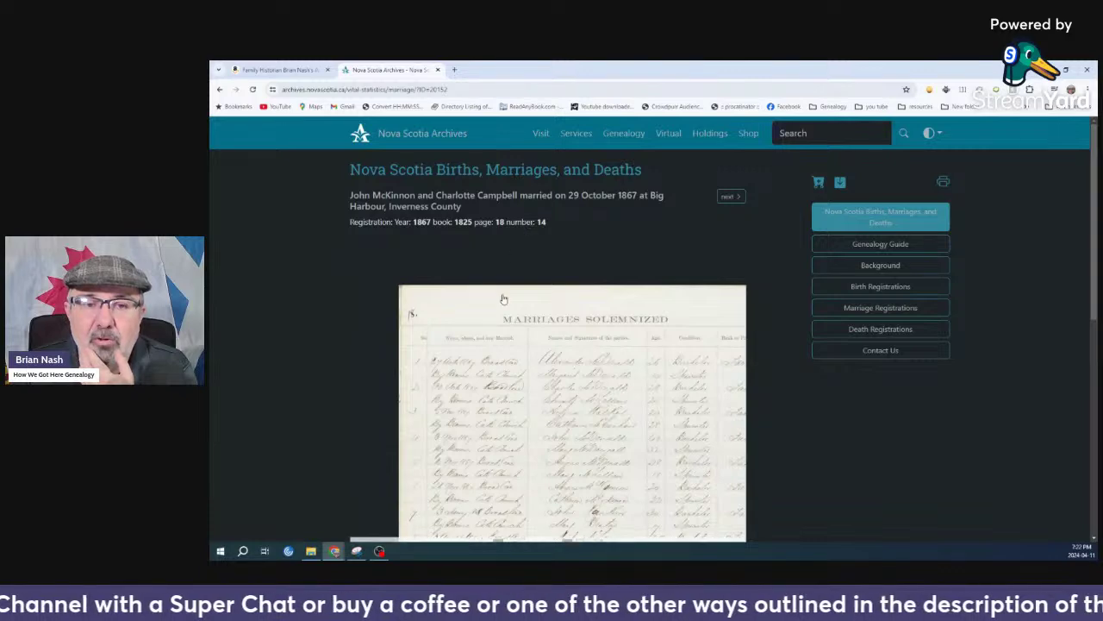
scroll(441, 466, up, 2)
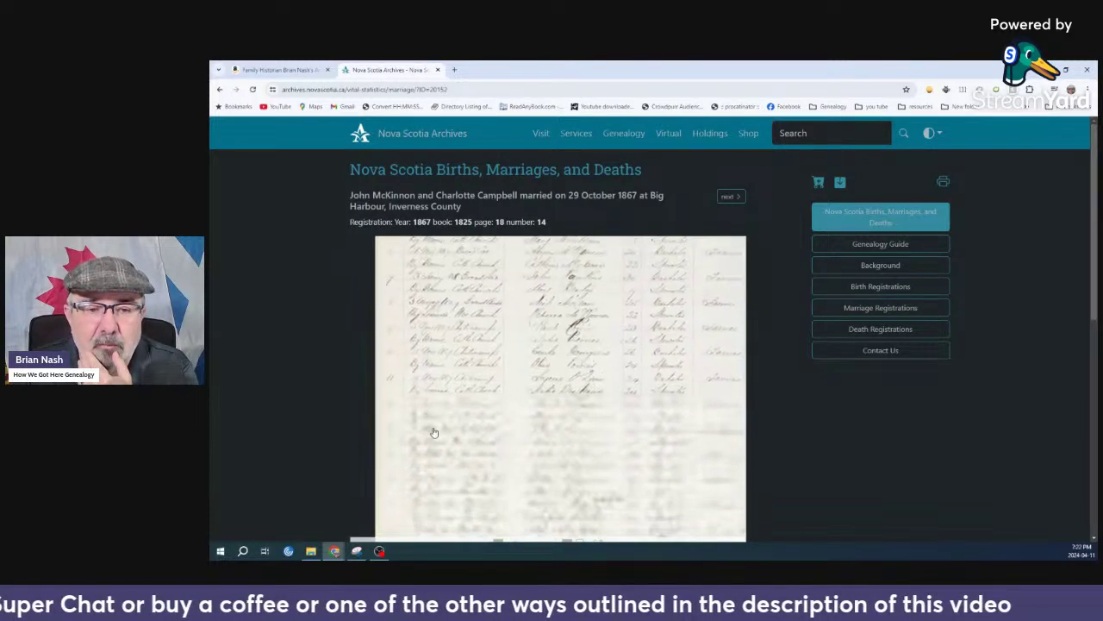
scroll(434, 392, down, 1)
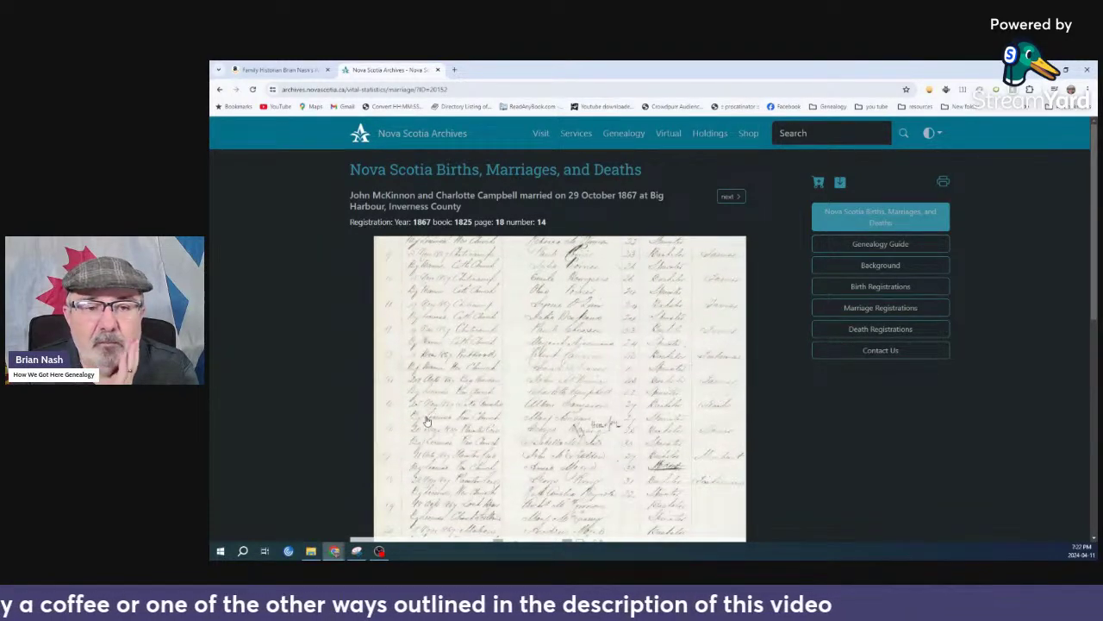
scroll(420, 415, up, 2)
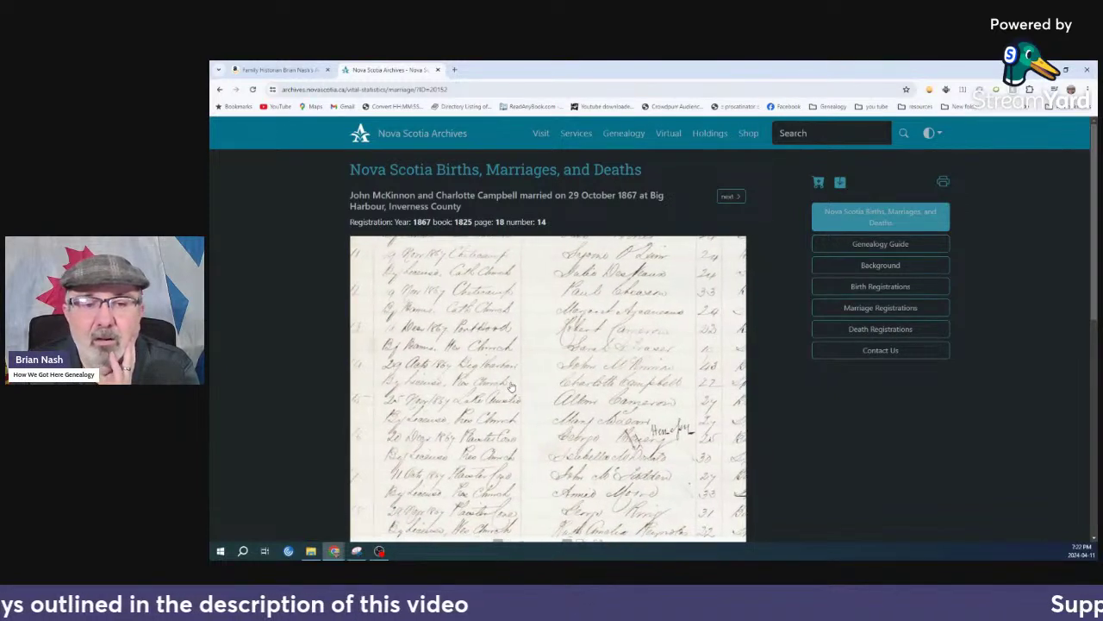
drag(518, 390, 468, 389)
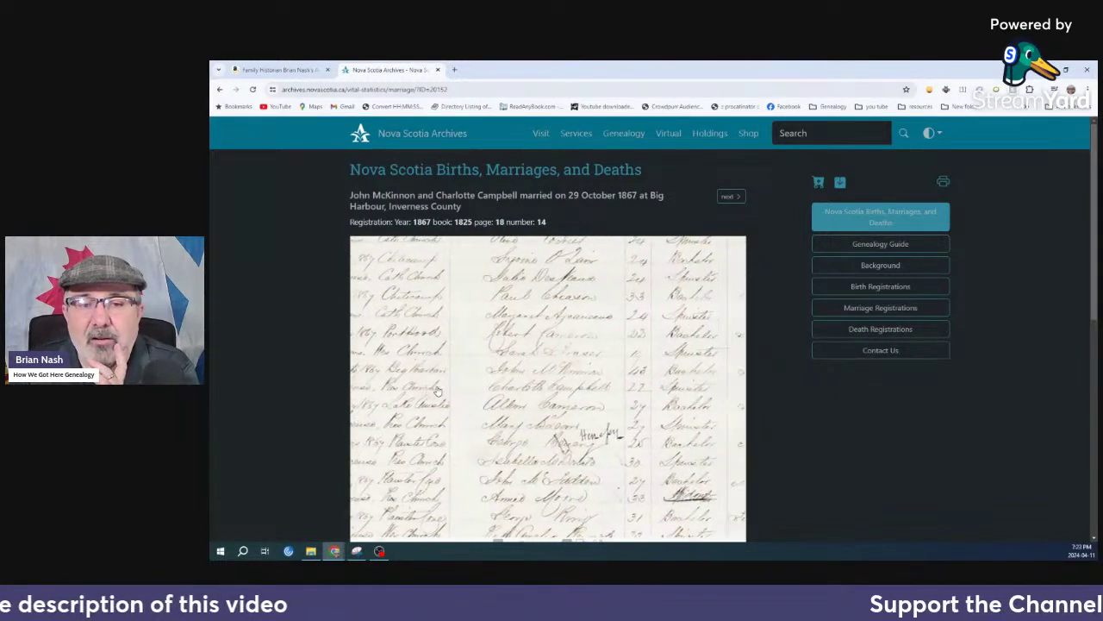
drag(558, 390, 485, 395)
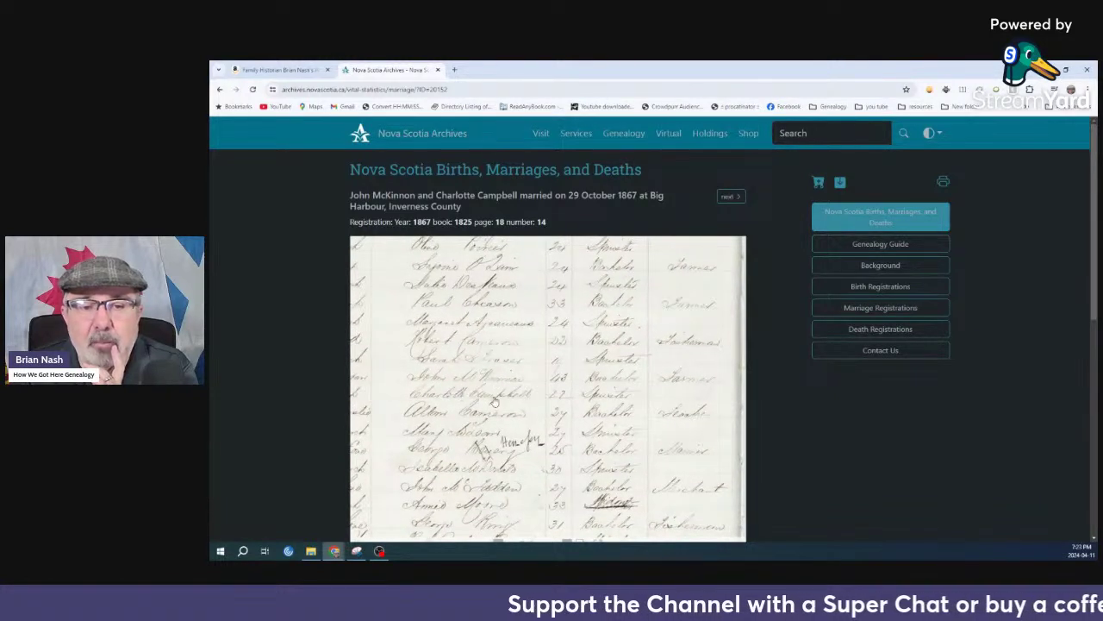
drag(494, 401, 422, 403)
drag(605, 388, 505, 394)
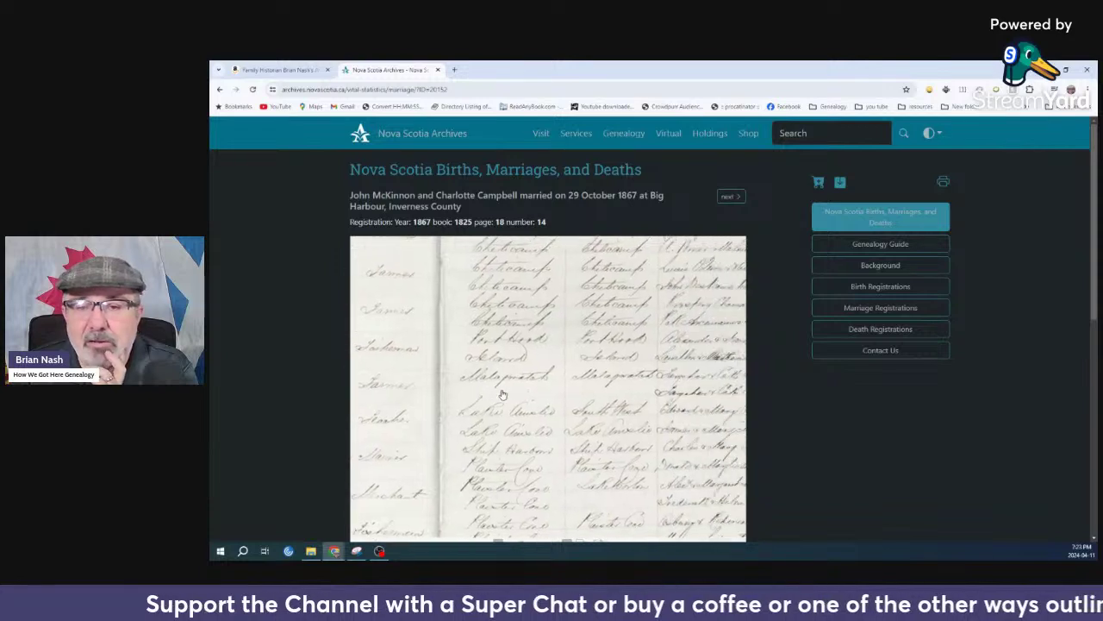
drag(582, 395, 521, 397)
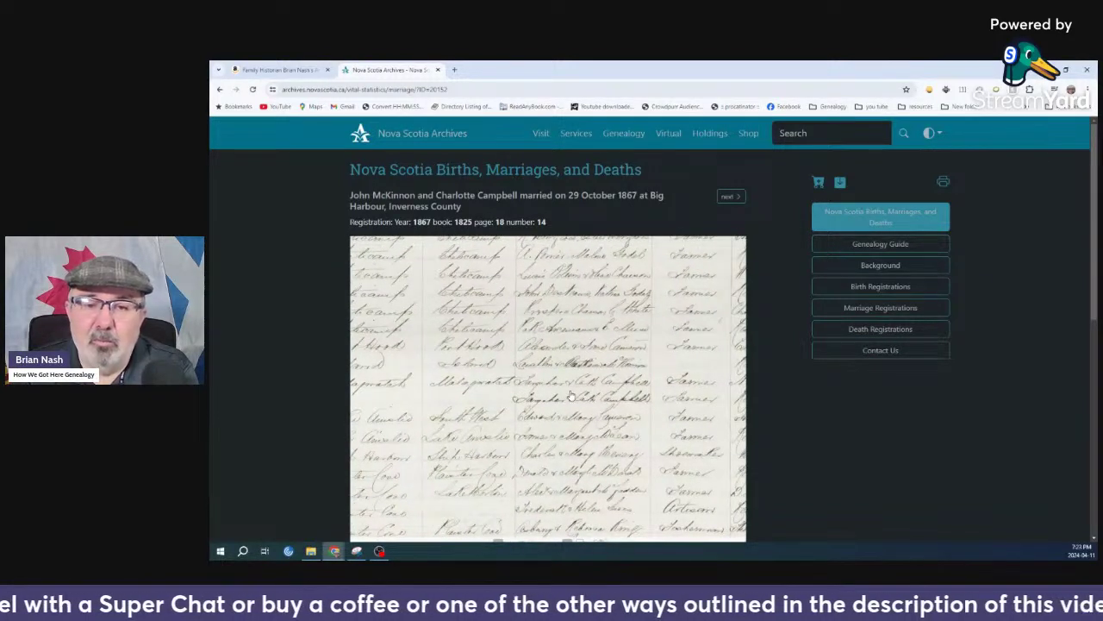
Enlarge the parents' names column and examine the handwriting for both parents' lines of entry 14
scroll(564, 402, up, 2)
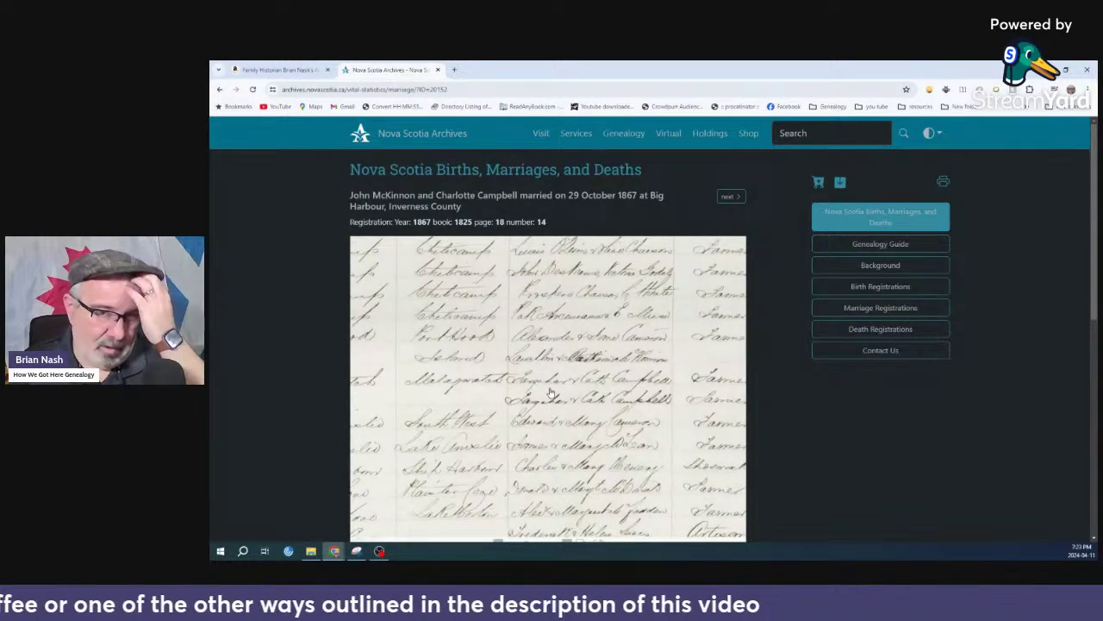
scroll(552, 394, up, 1)
scroll(550, 392, up, 2)
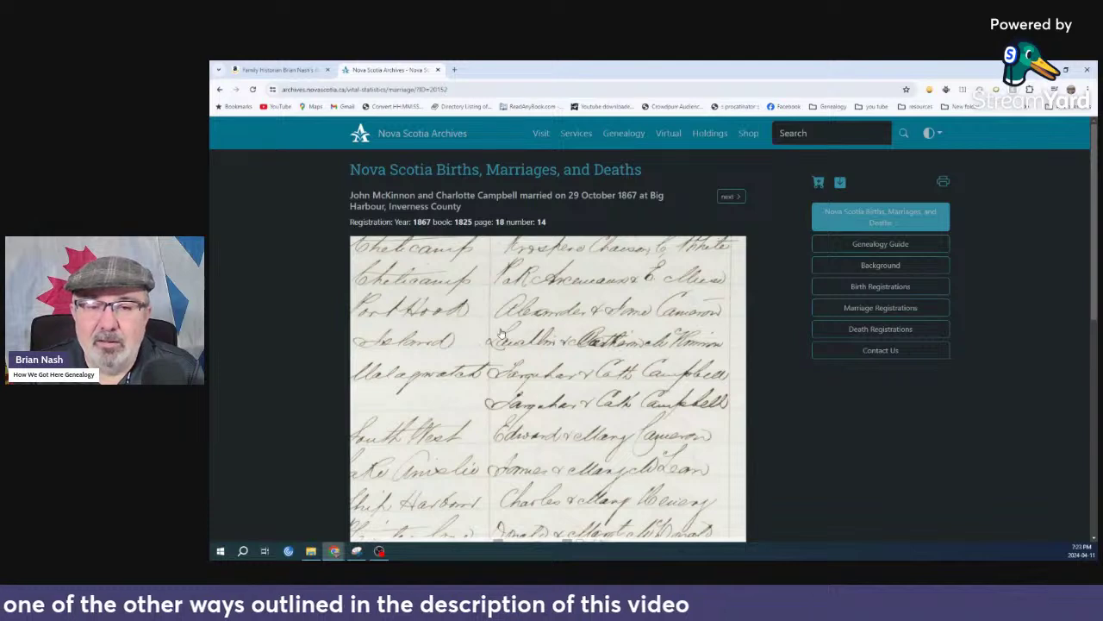
scroll(496, 331, up, 1)
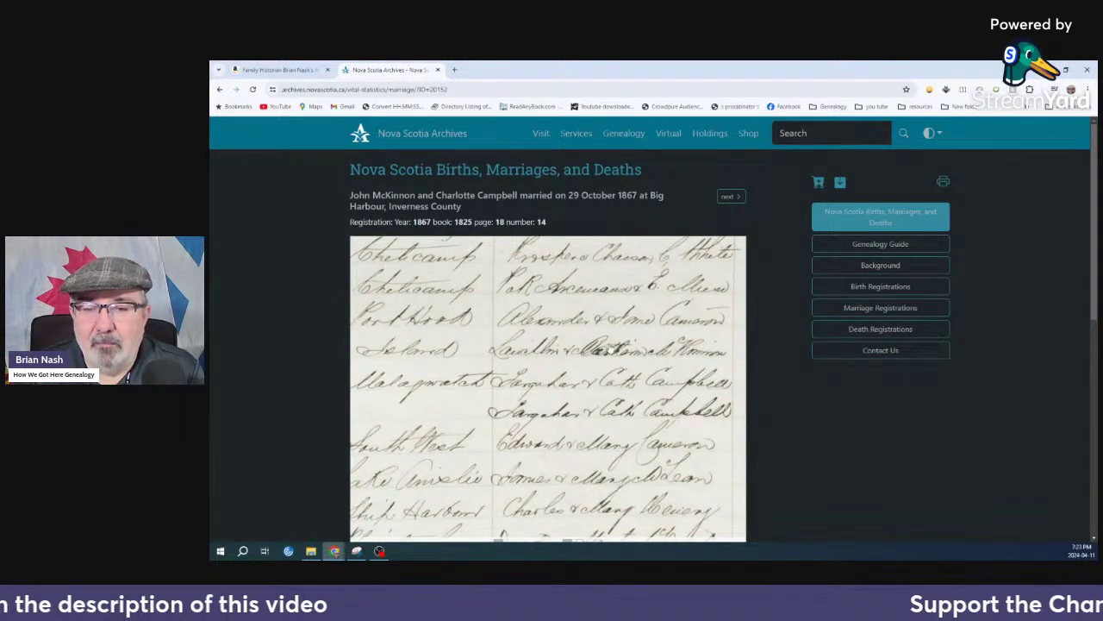
scroll(496, 382, down, 1)
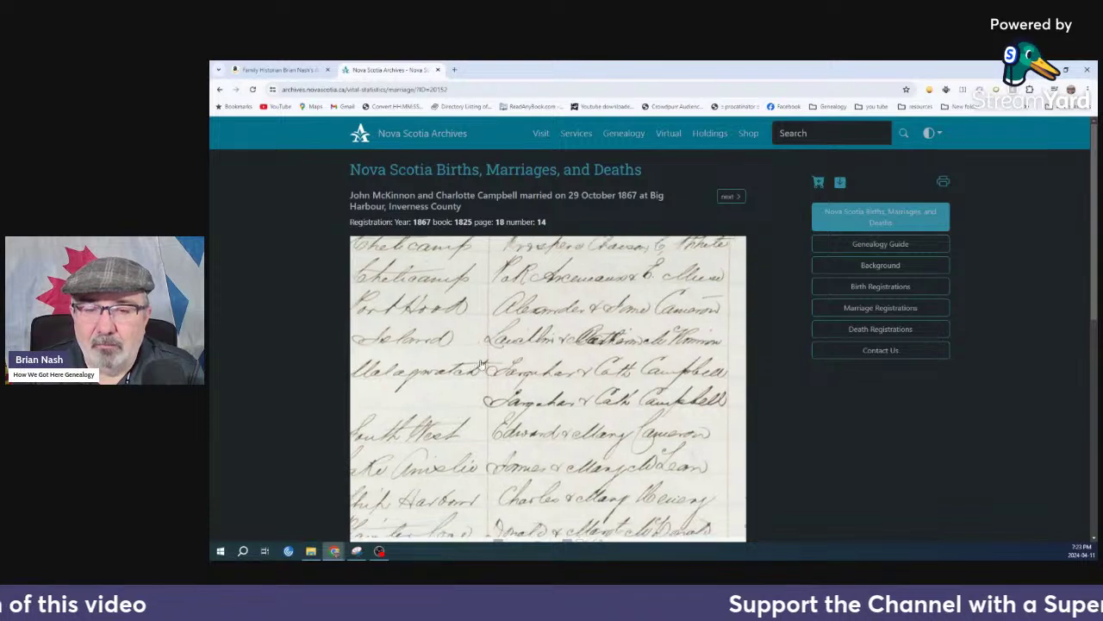
scroll(569, 340, up, 1)
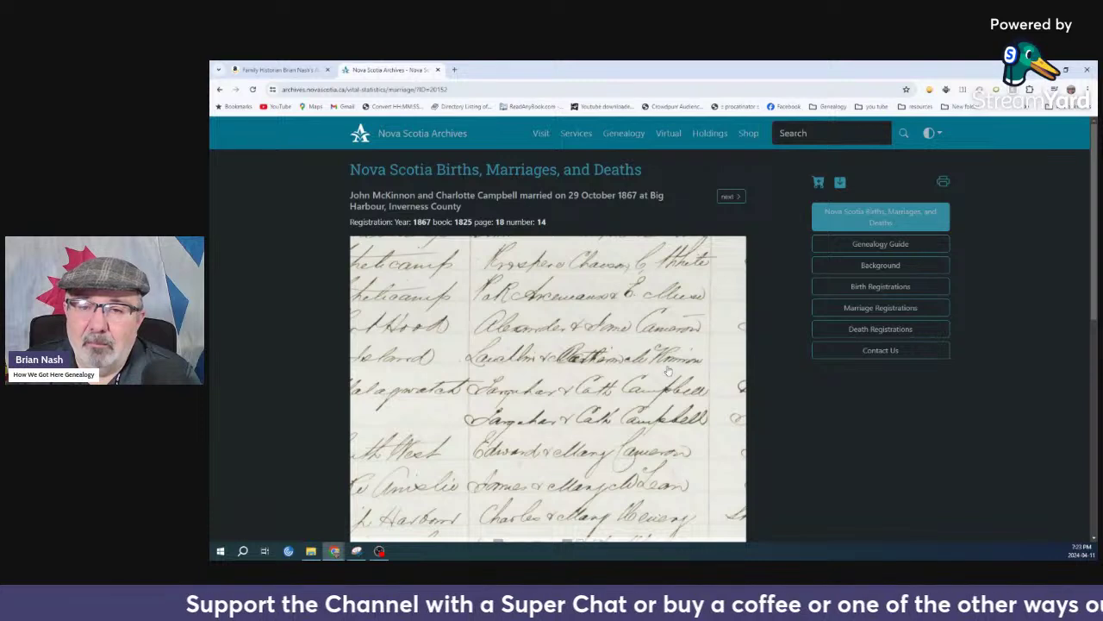
scroll(565, 389, down, 1)
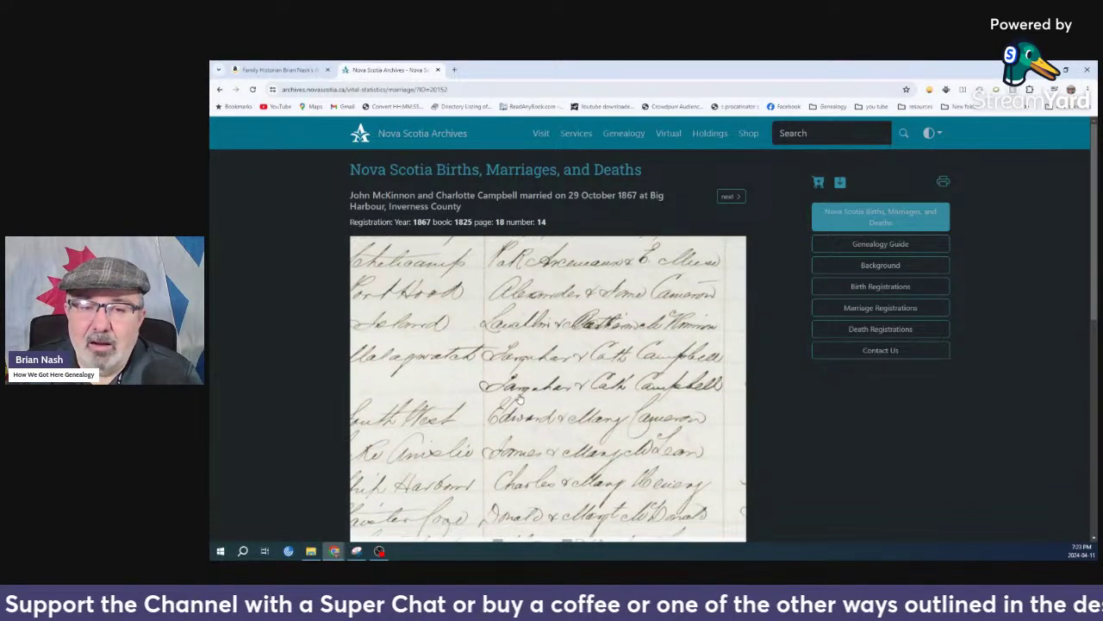
scroll(590, 393, up, 2)
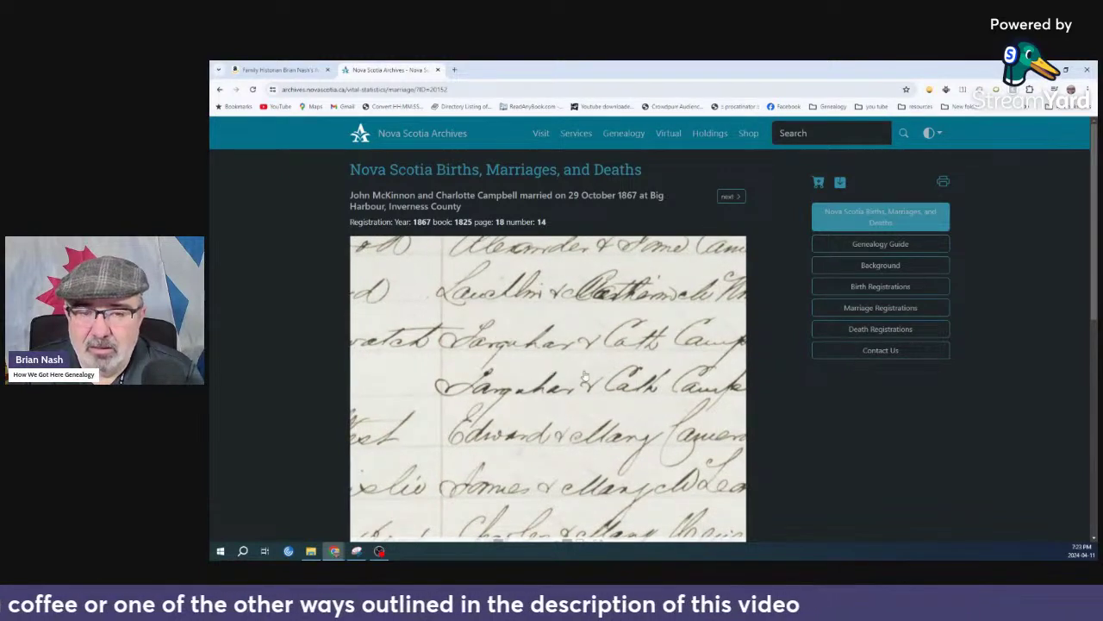
Compare the residence, birthplace, parents, parents' occupation and witness columns for the couple's register entry
drag(583, 375, 658, 390)
drag(531, 350, 588, 360)
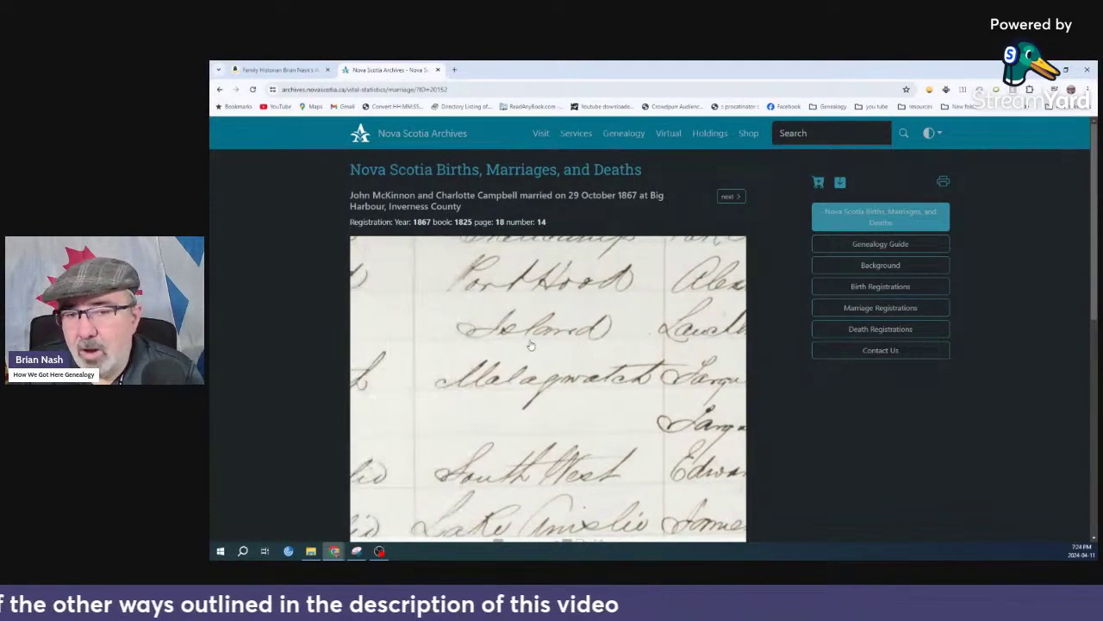
drag(482, 362, 561, 382)
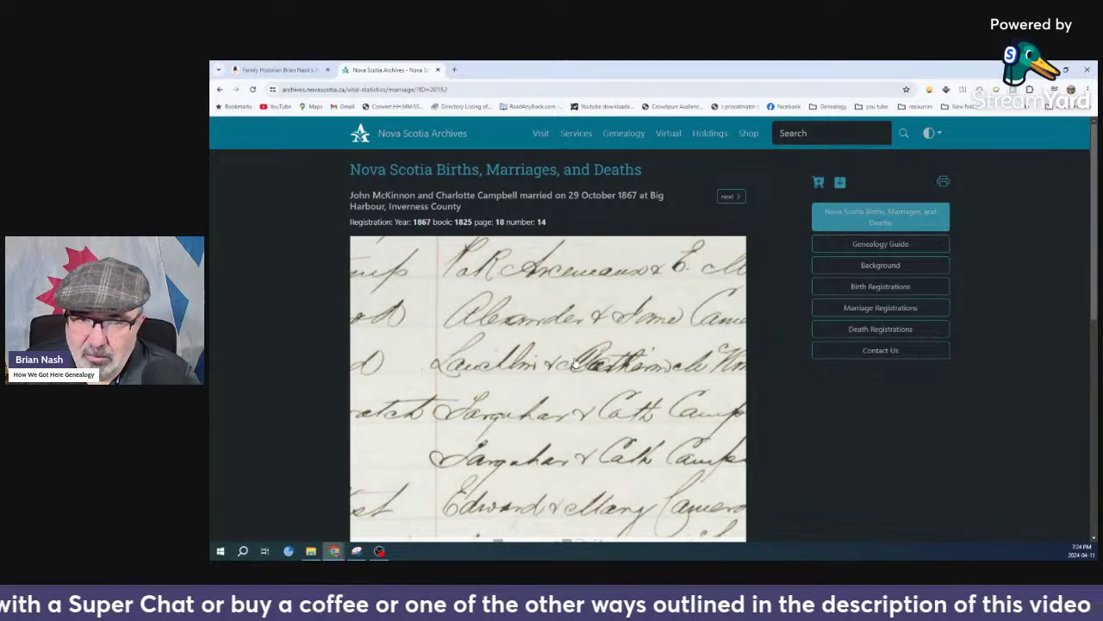
scroll(496, 422, down, 1)
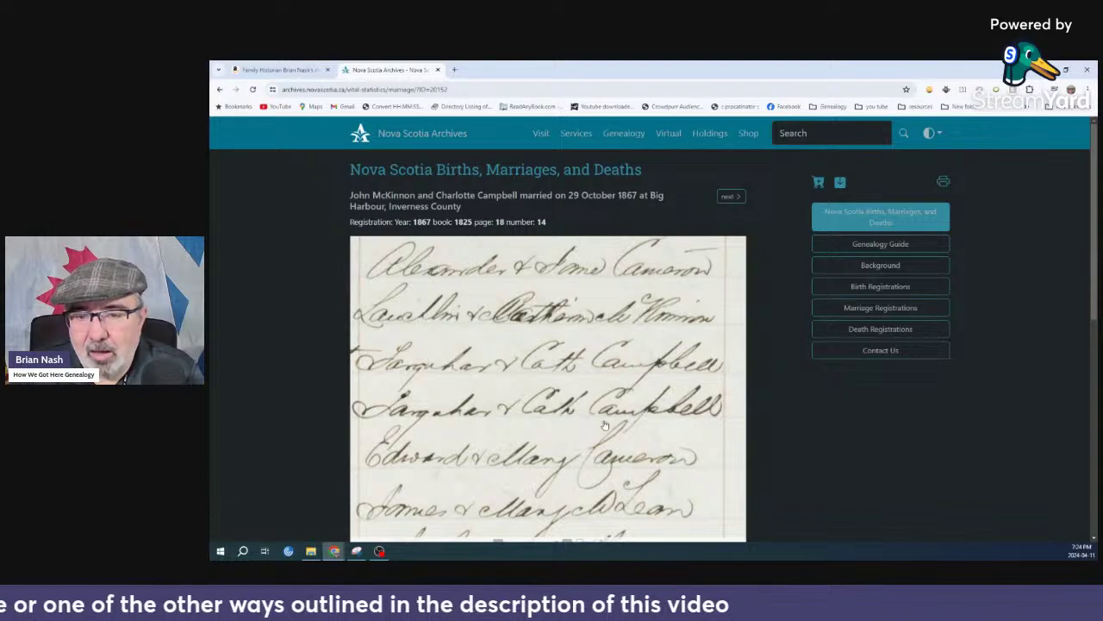
drag(629, 421, 451, 409)
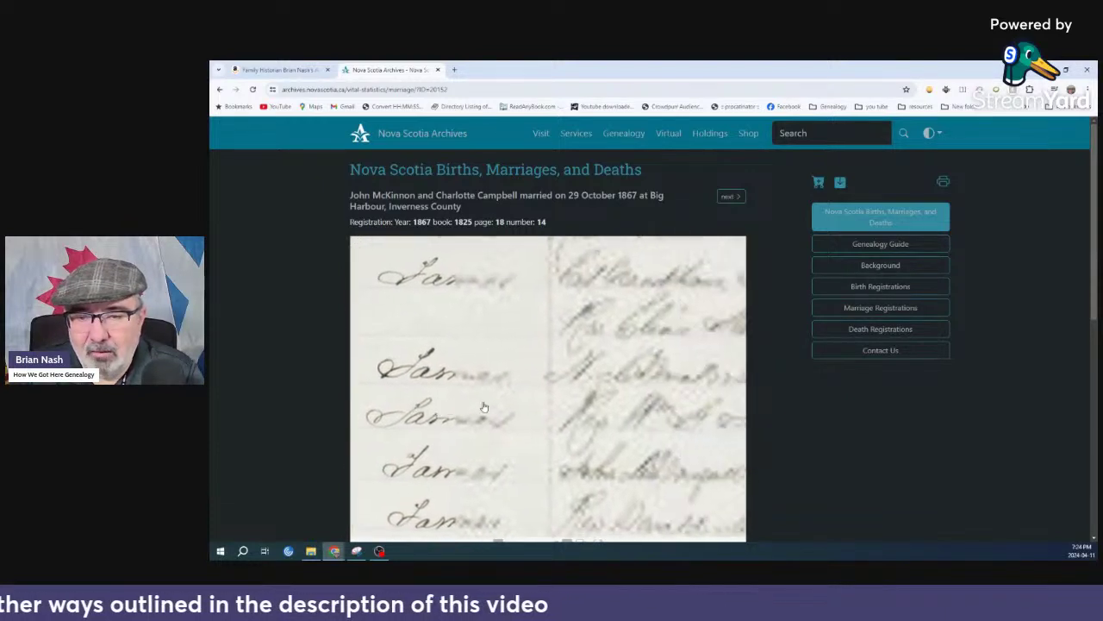
scroll(594, 418, up, 1)
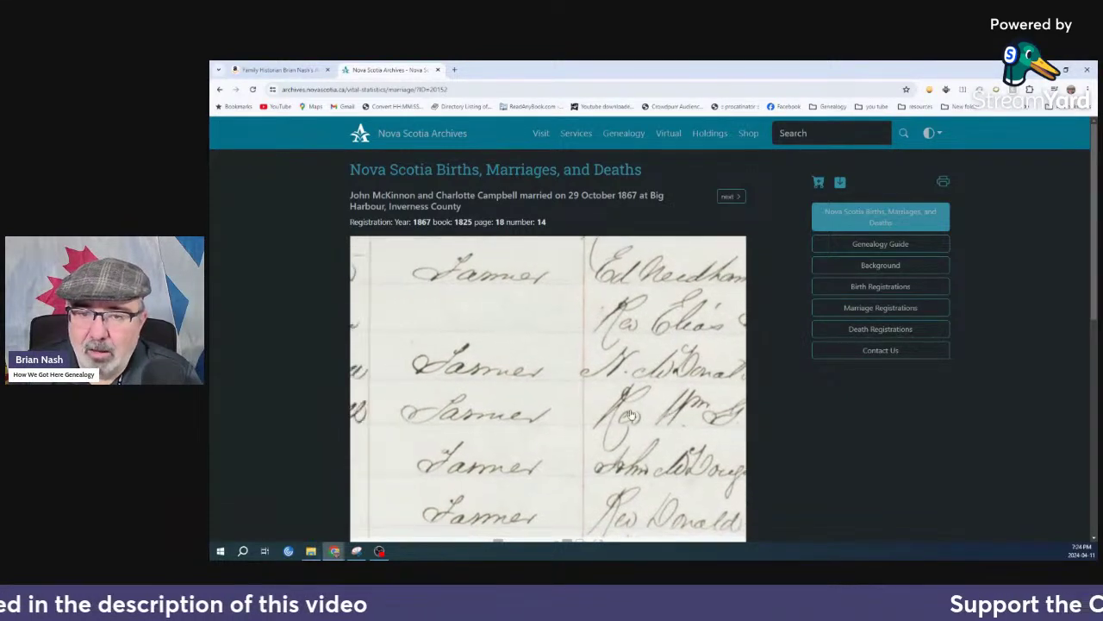
scroll(485, 409, left, 1)
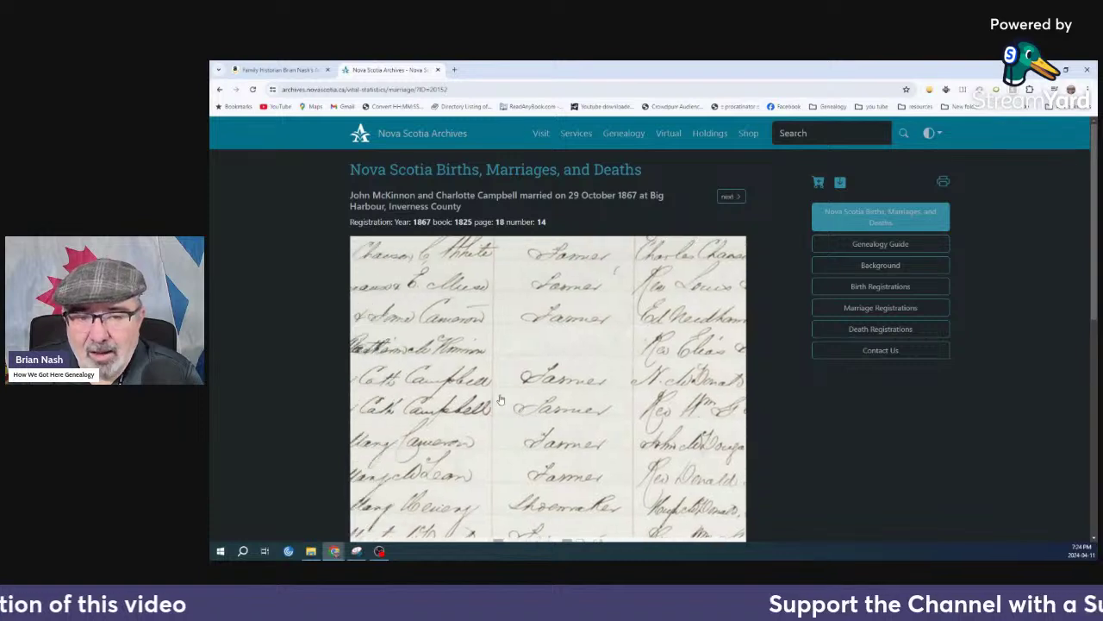
scroll(496, 409, left, 3)
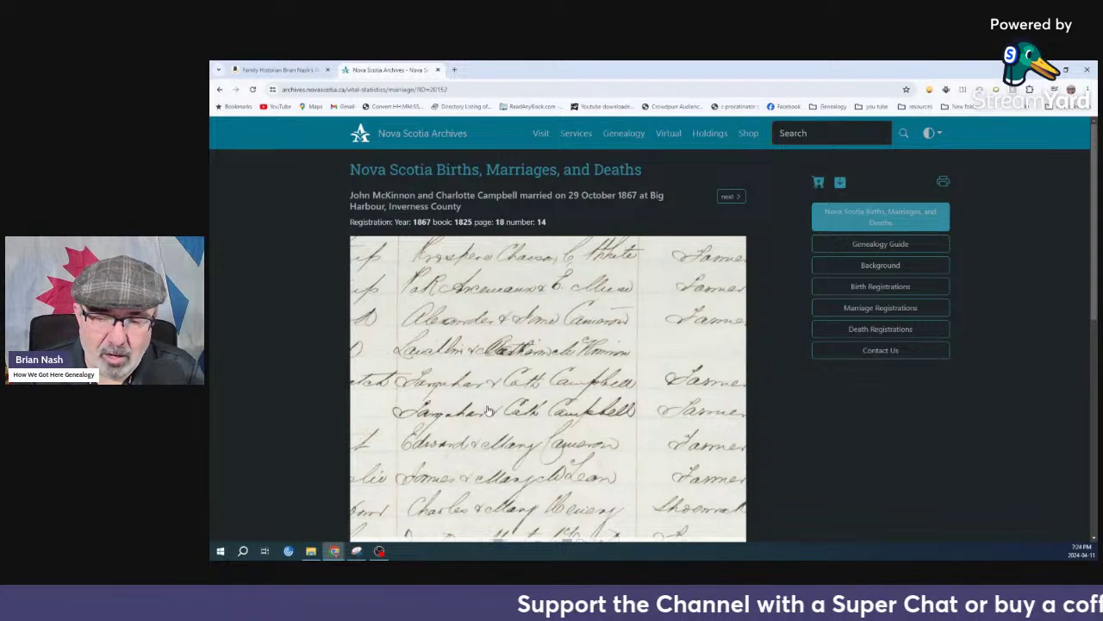
drag(419, 393, 512, 400)
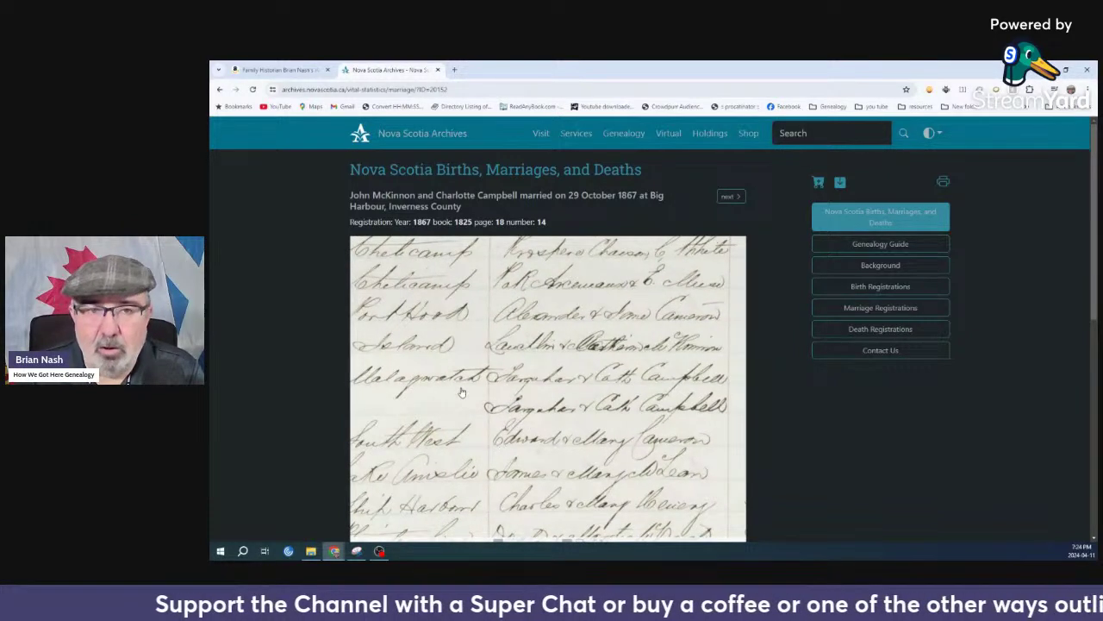
drag(405, 413, 522, 409)
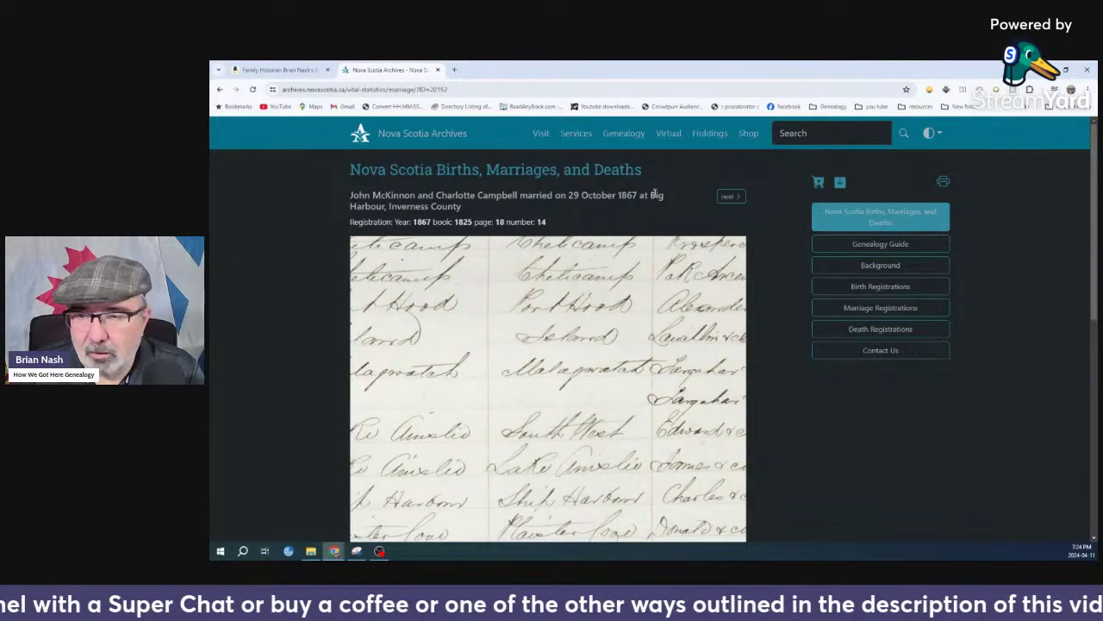
Leave the marriage records and return to the general births, marriages and deaths search form
scroll(635, 439, down, 4)
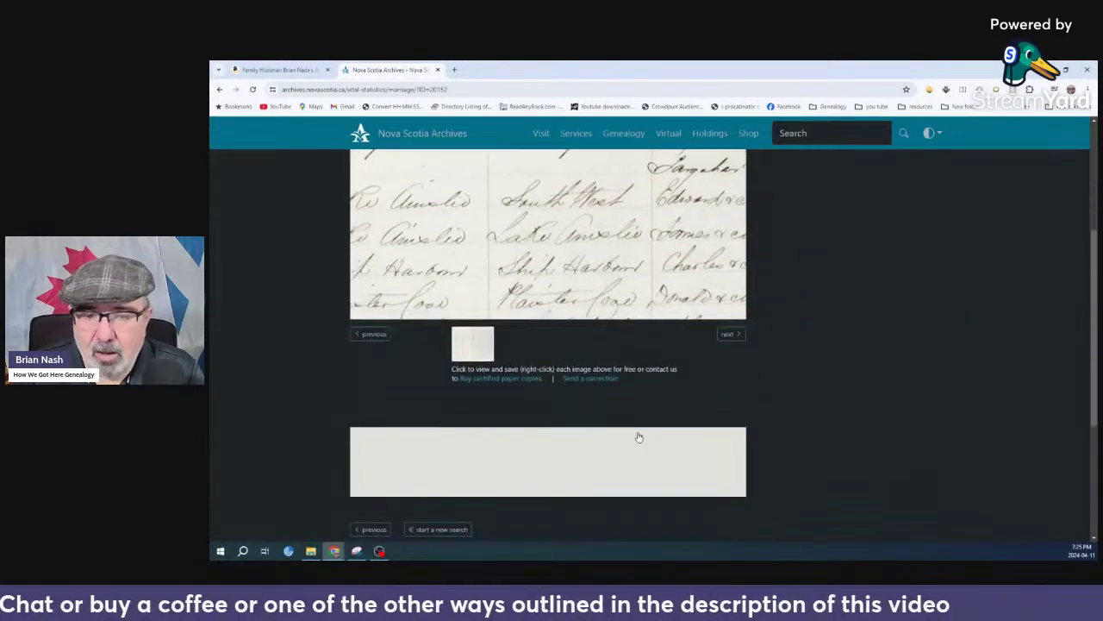
click(370, 334)
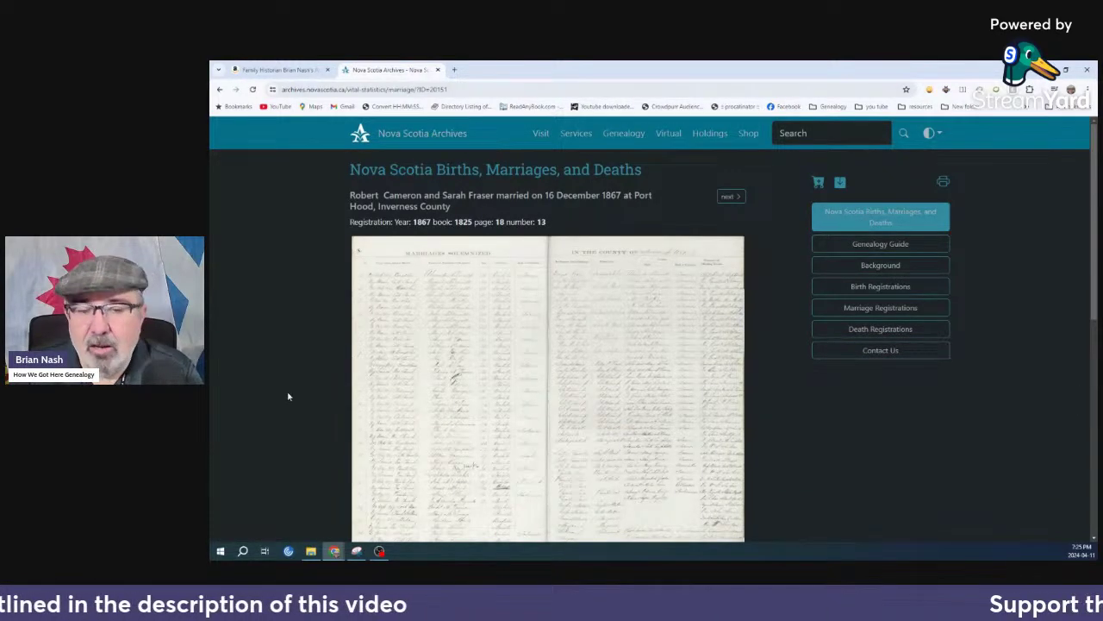
scroll(289, 398, down, 3)
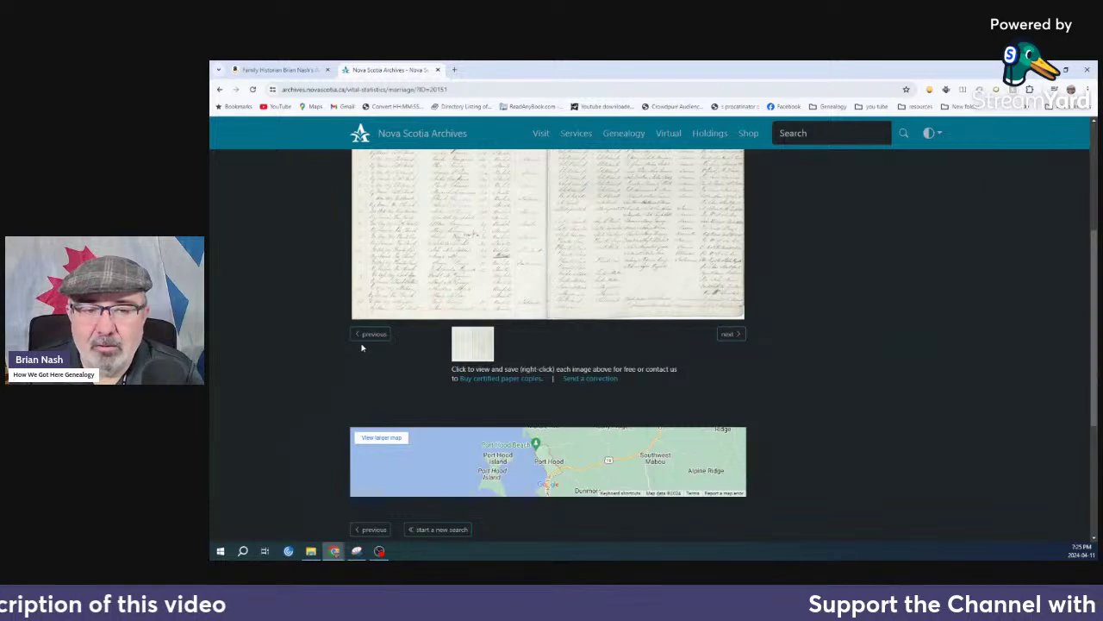
click(369, 335)
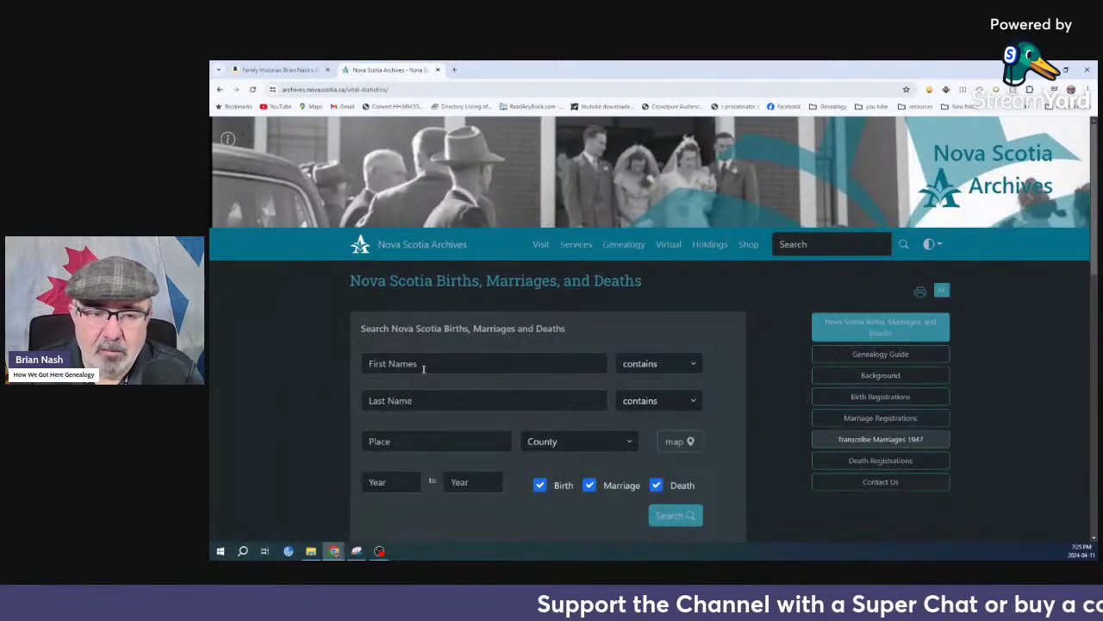
Search all births, marriages and deaths for the bride's father, using a shortened first name with an asterisk wildcard and the family surname
click(423, 368)
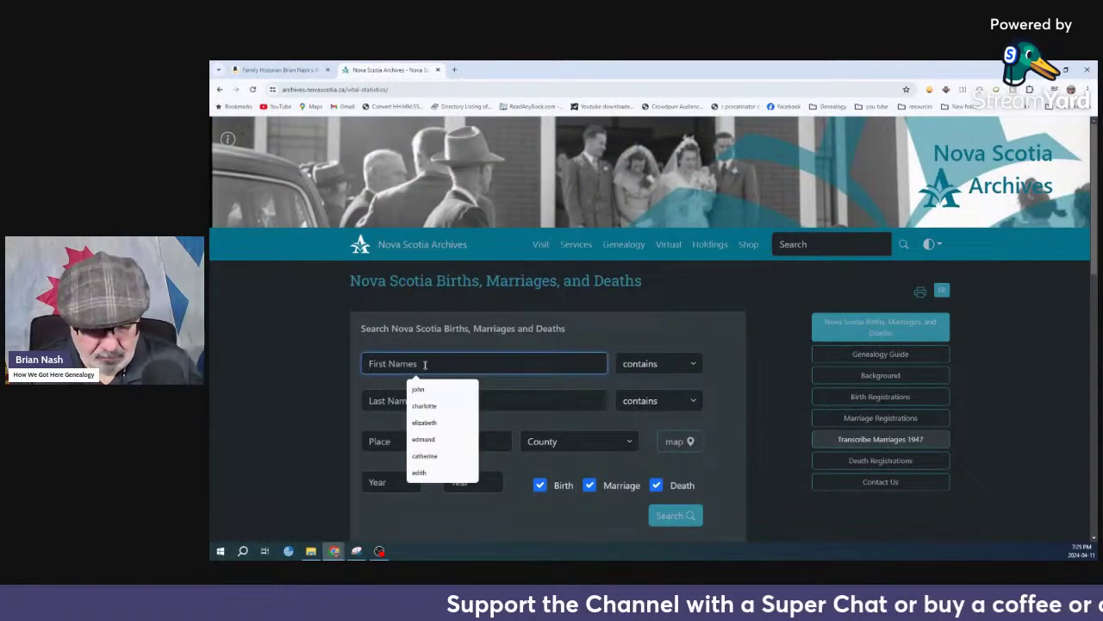
text(far)
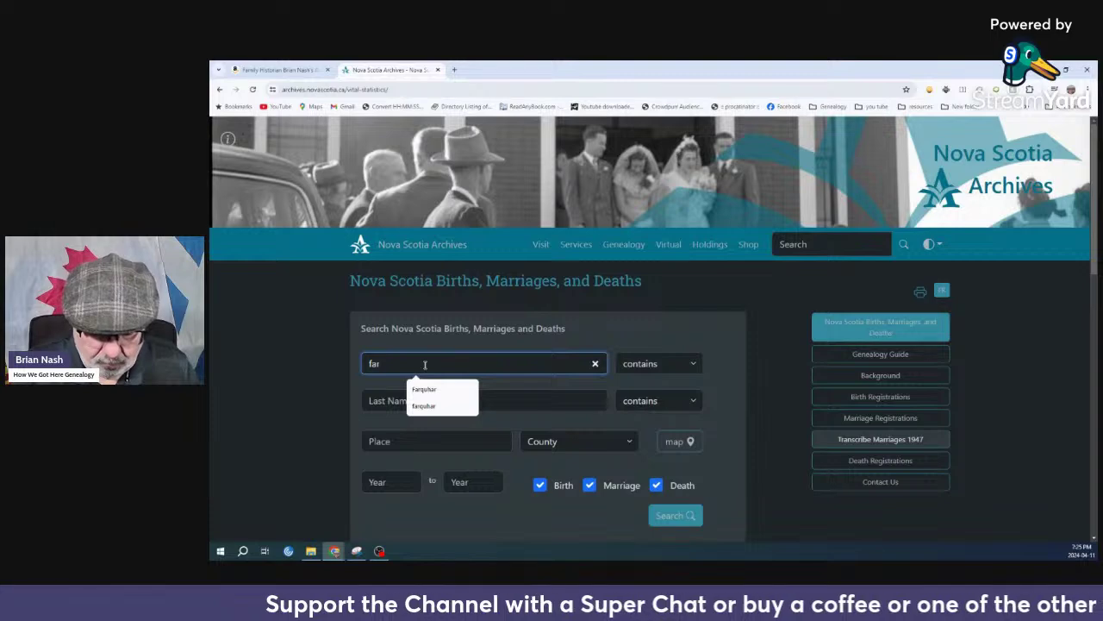
text(*)
click(420, 400)
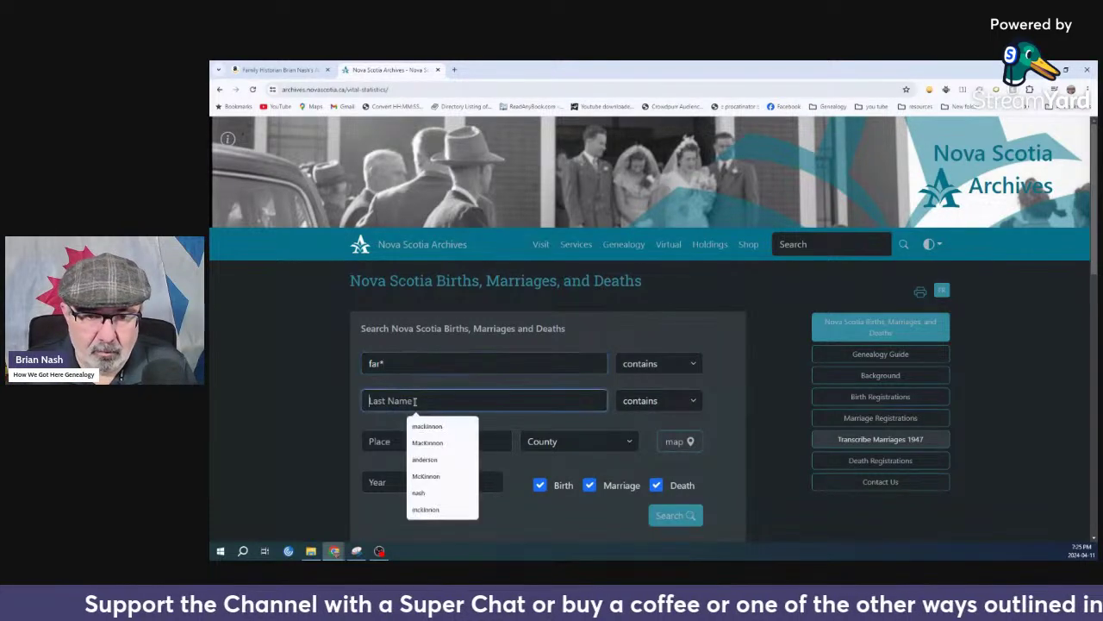
text(campb)
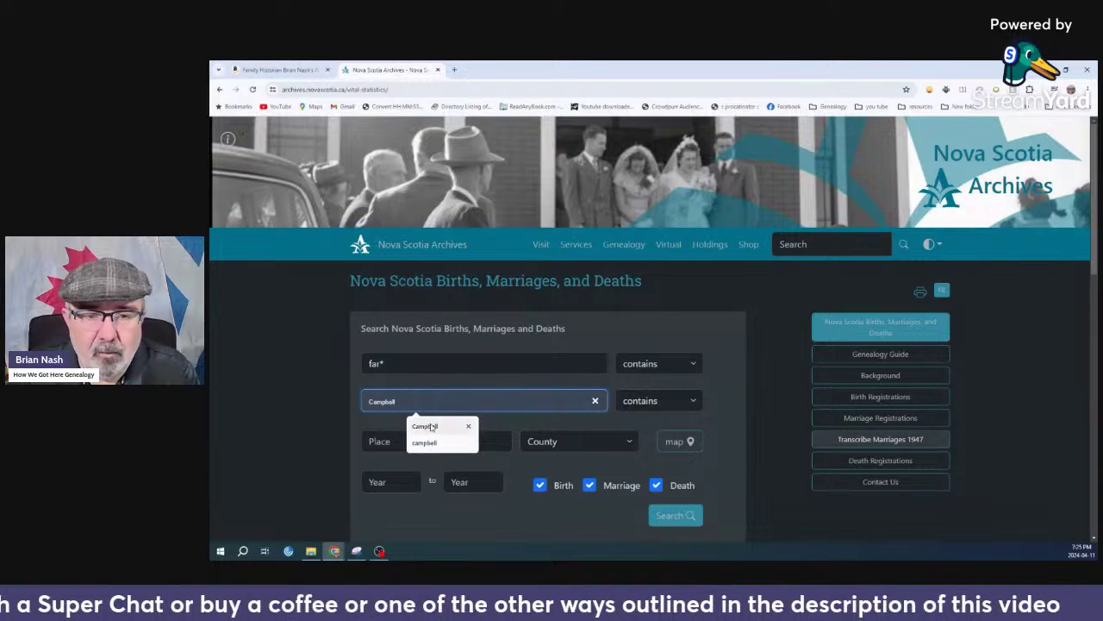
click(426, 427)
click(686, 515)
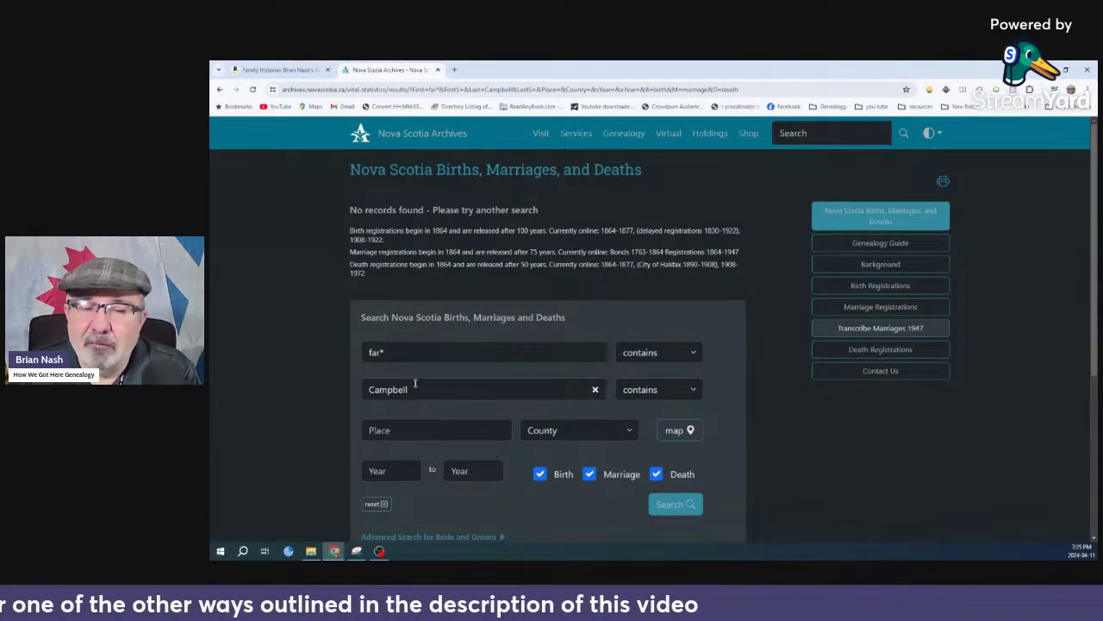
Search all births, marriages and deaths for the bride by her full first name and maiden surname
drag(395, 357, 357, 362)
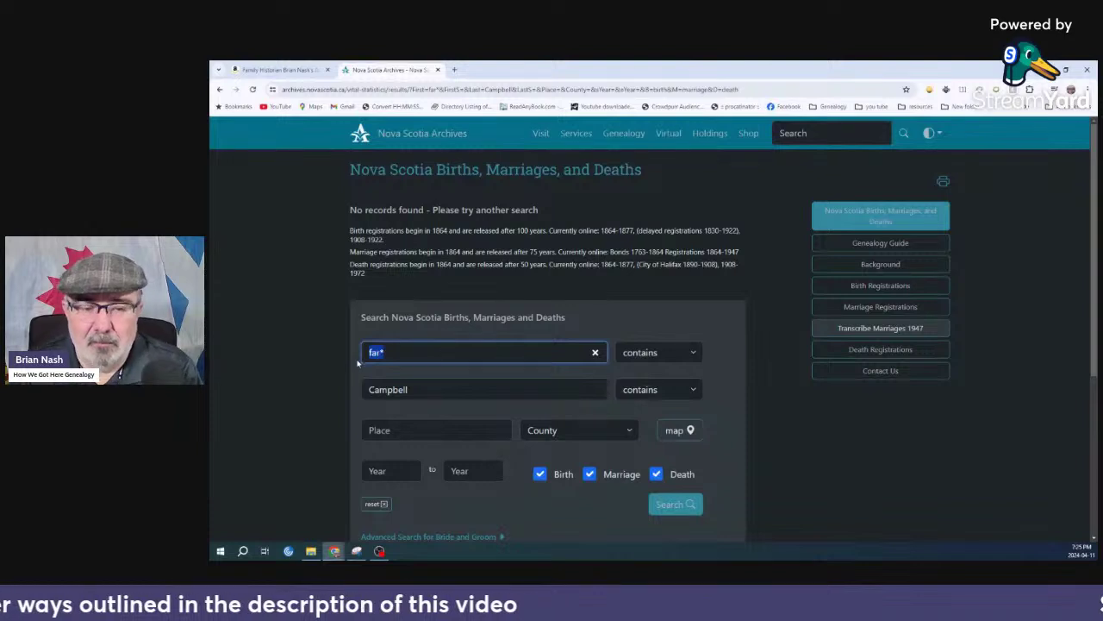
text(char)
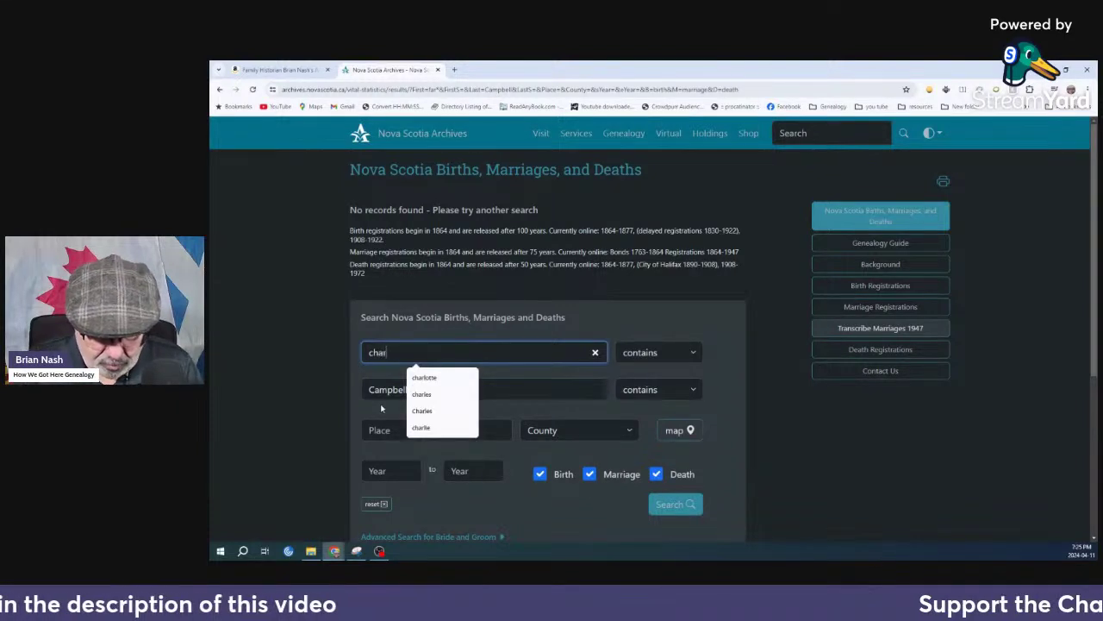
text(lotte)
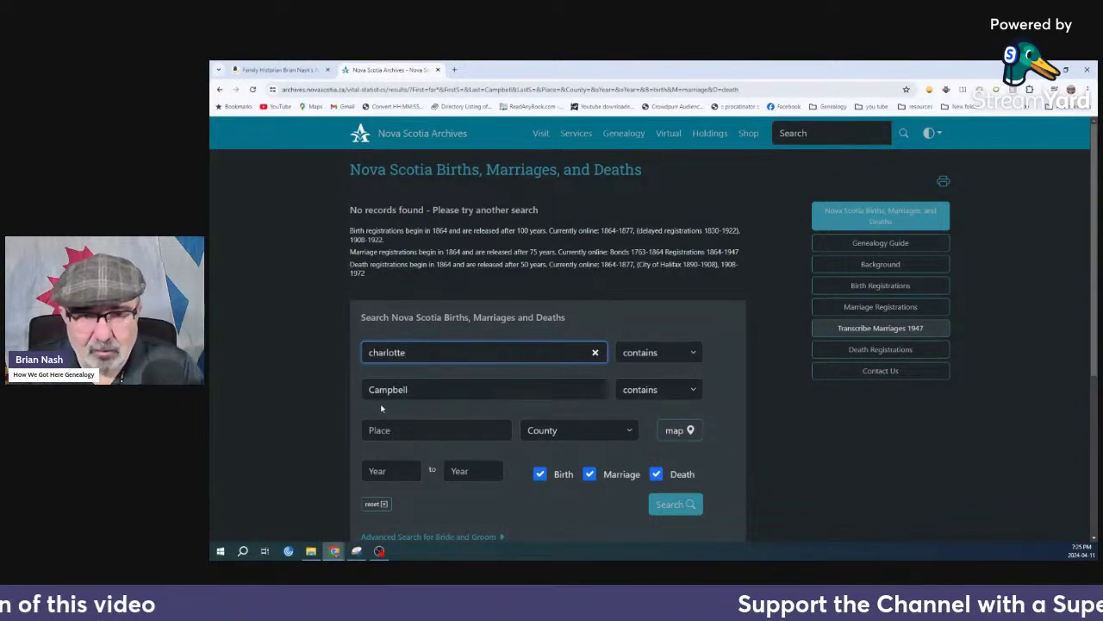
click(663, 503)
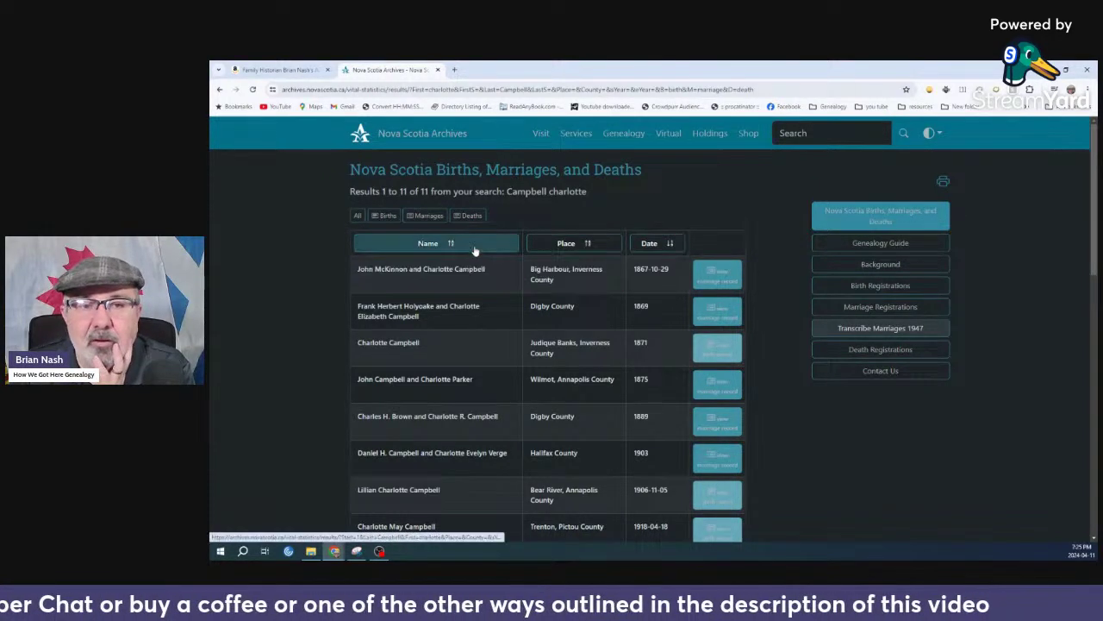
Check the death results and the birth results separately for the bride's maiden name, returning to the full list after each
click(466, 216)
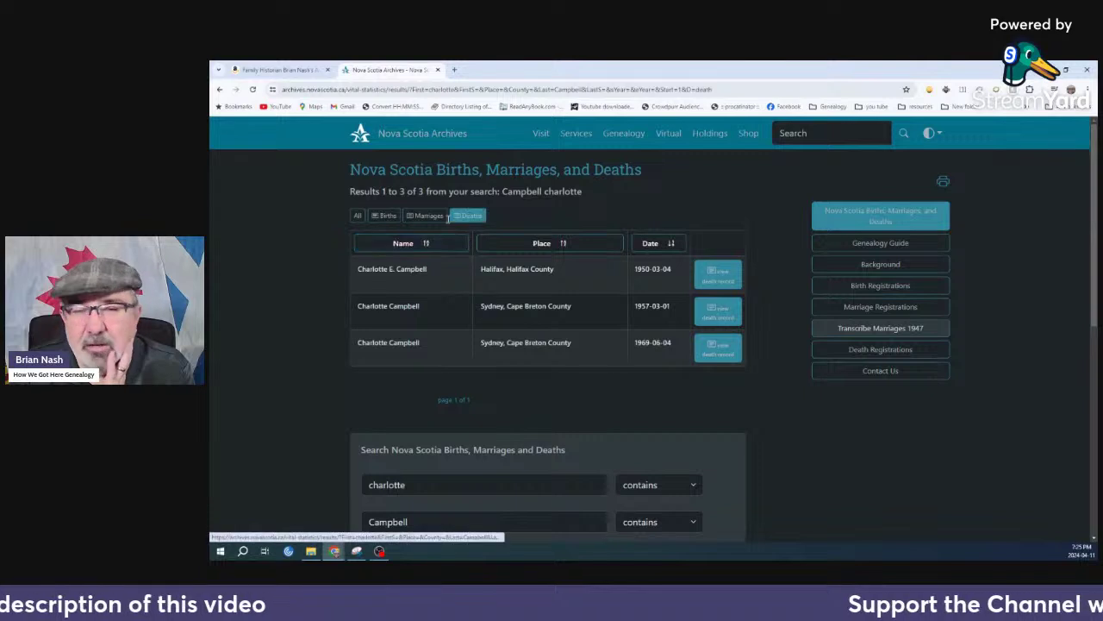
click(219, 88)
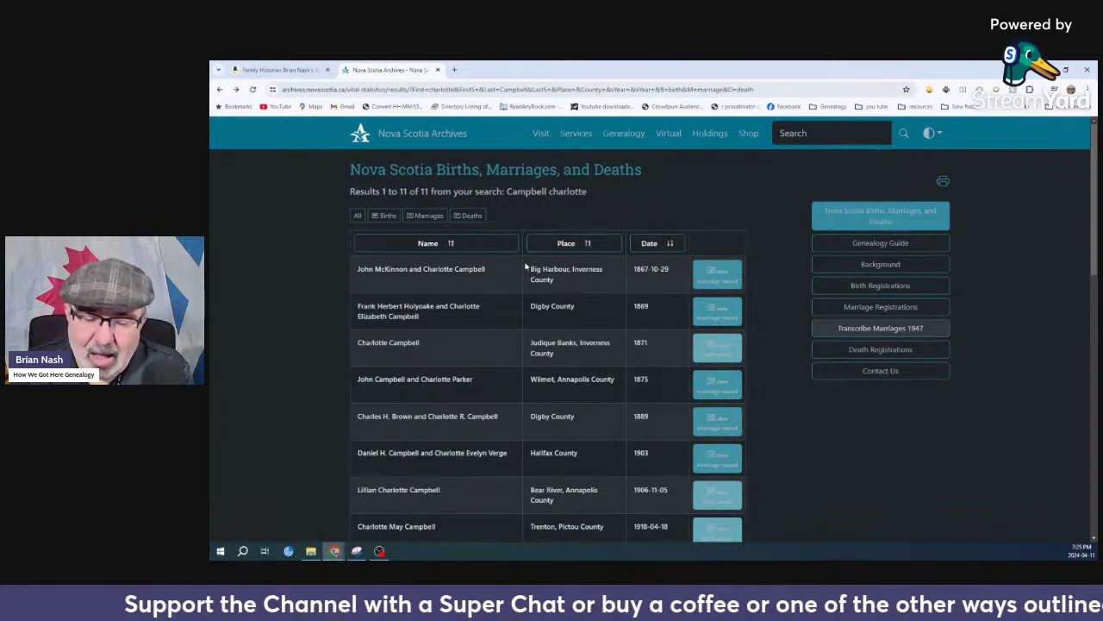
click(379, 216)
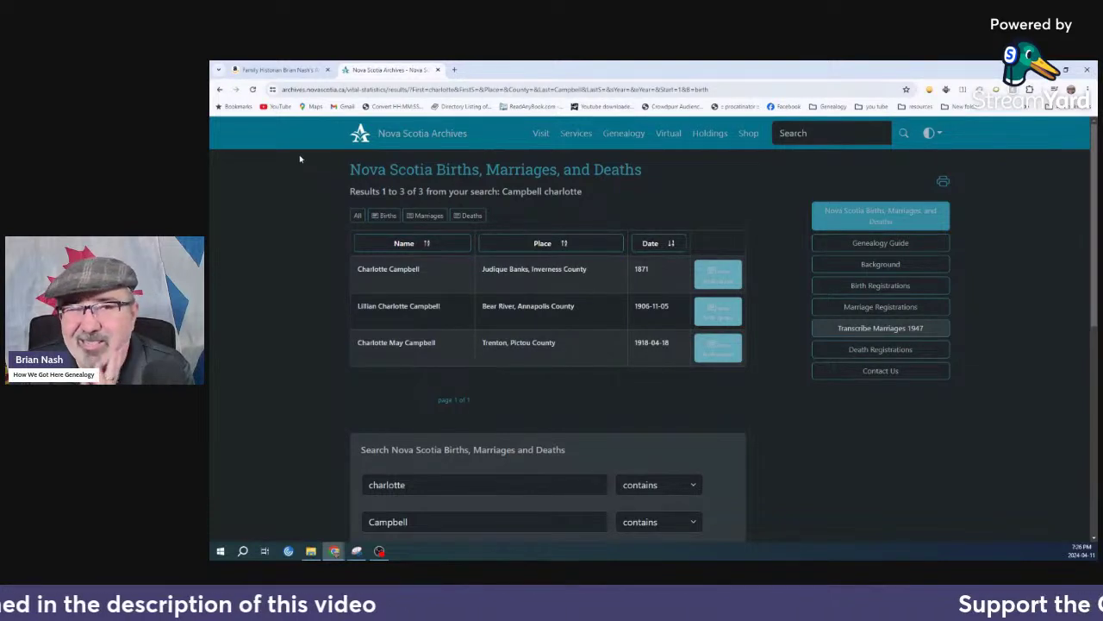
click(220, 89)
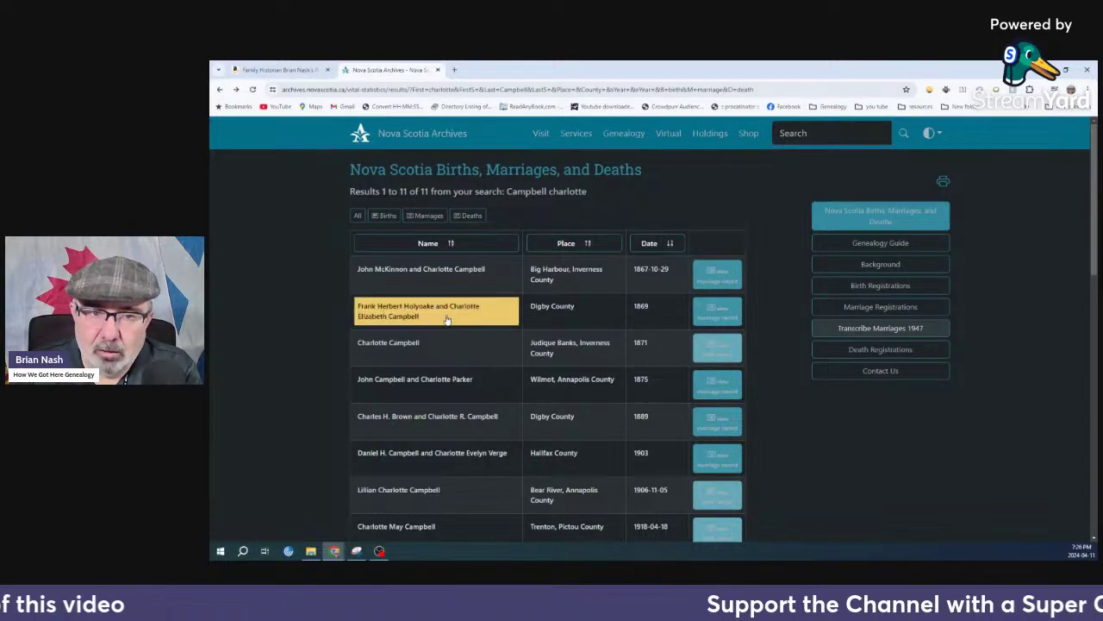
Search for the bride under her married surname and open the 1931 Malagawatch, Inverness County registration from the death results
scroll(447, 319, down, 7)
double_click(418, 401)
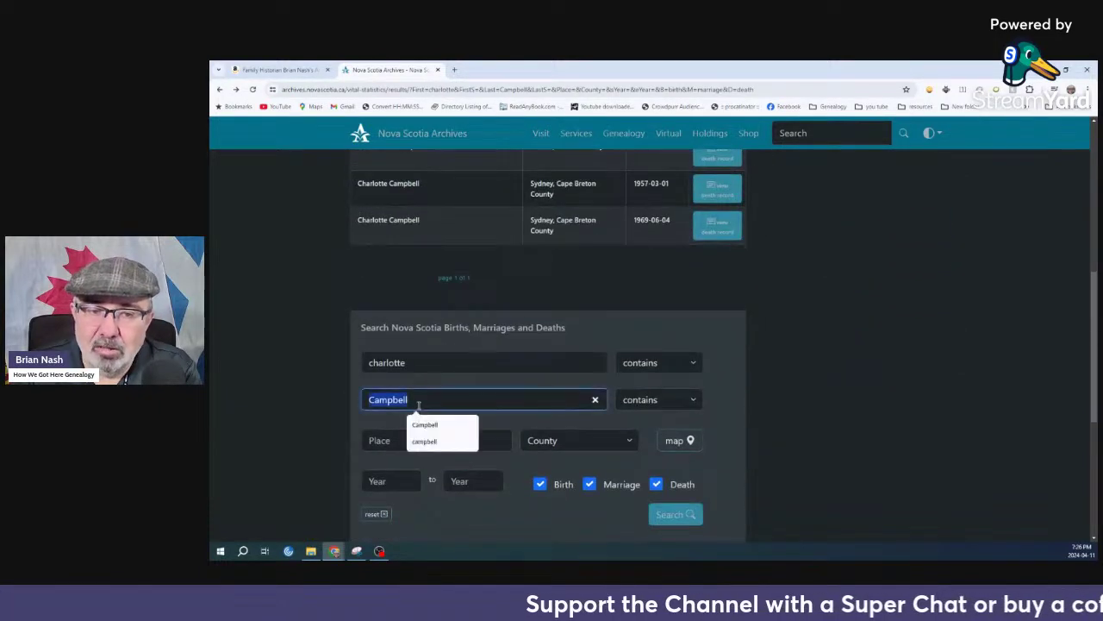
text(mckinnon)
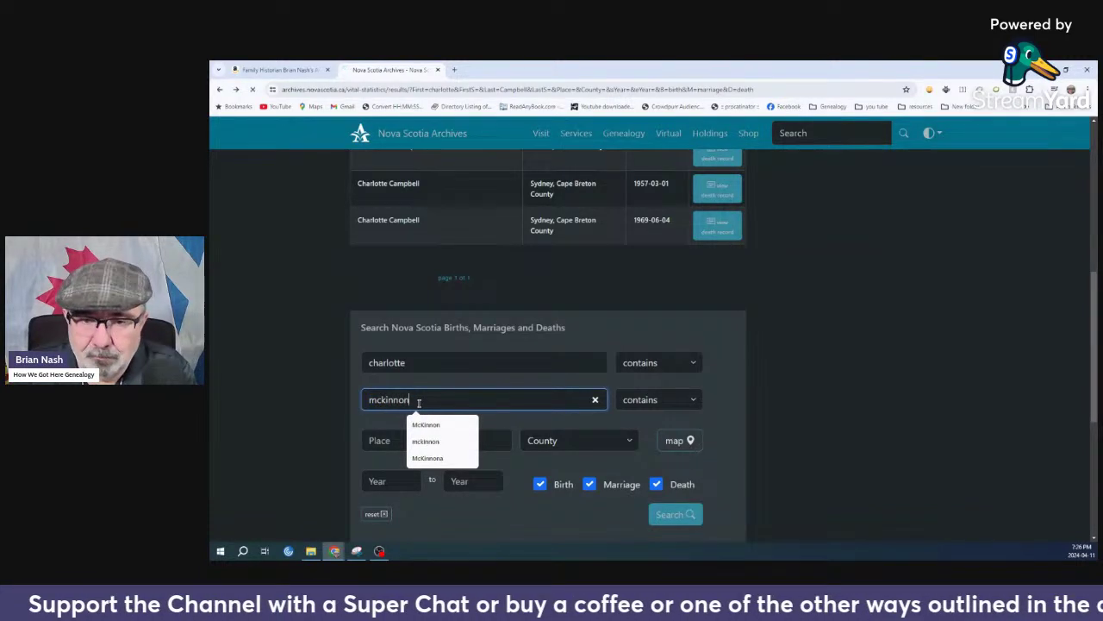
key(Return)
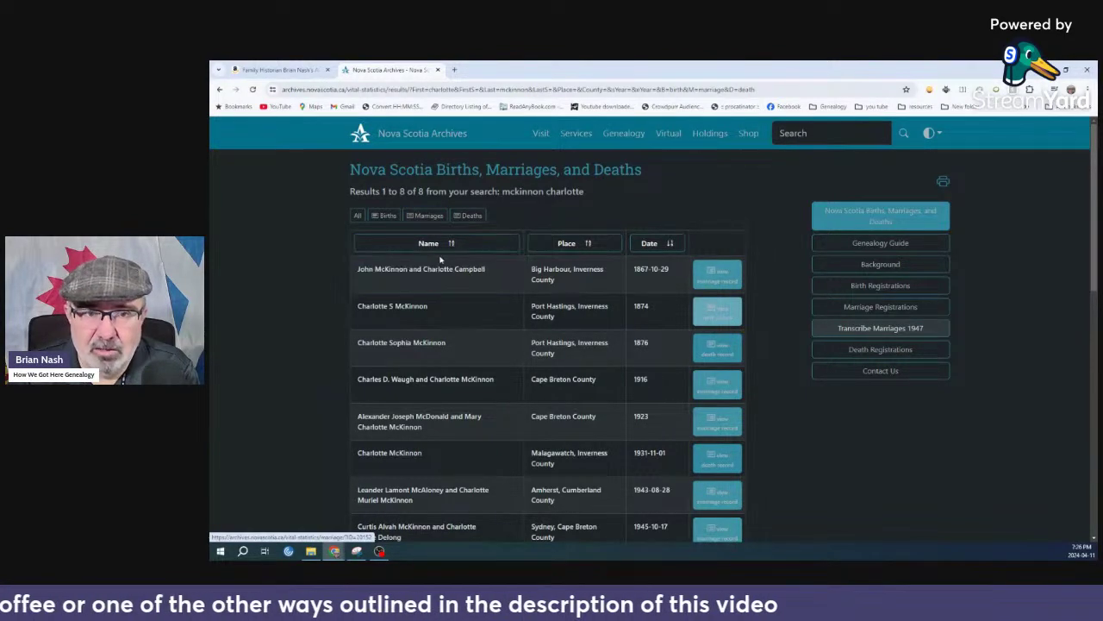
click(465, 216)
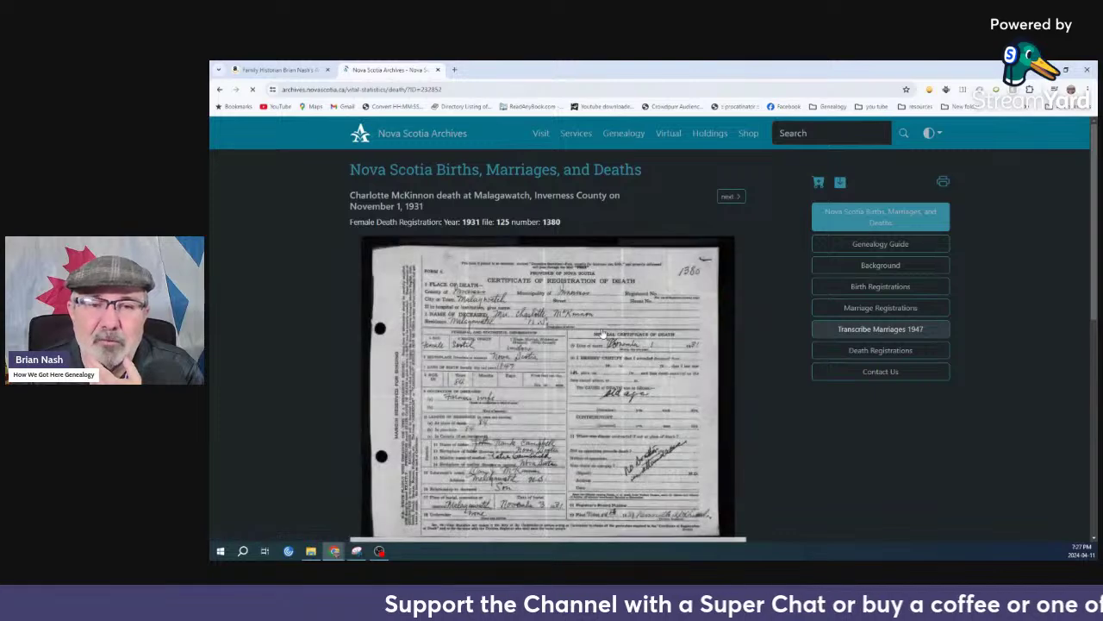
Enlarge the parents section of the death certificate and examine the handwritten name of the father
scroll(477, 442, up, 2)
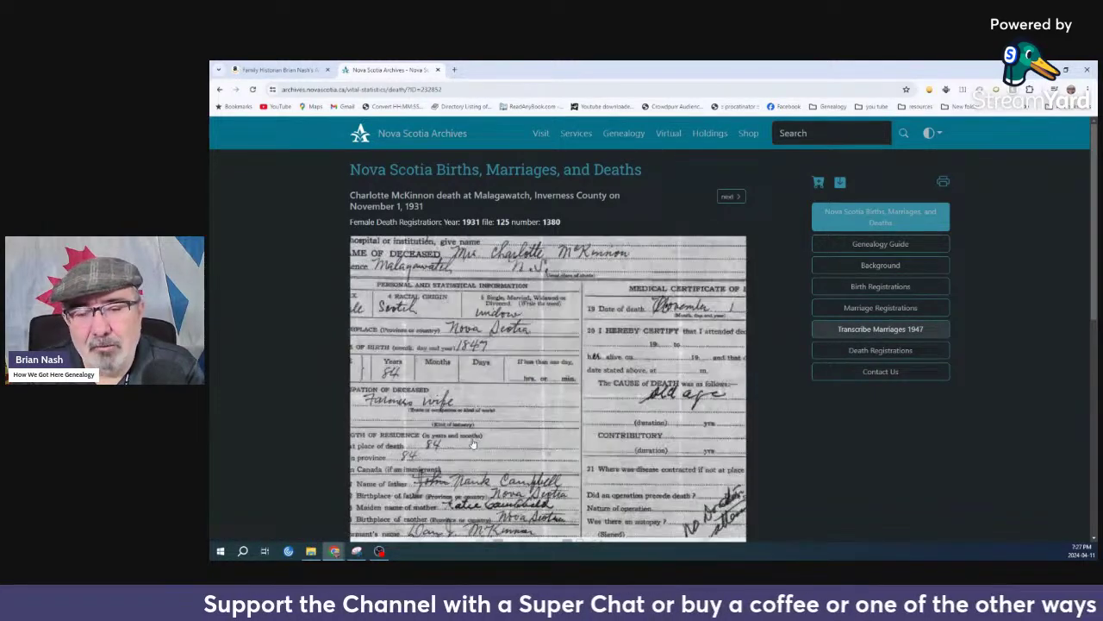
scroll(516, 414, up, 1)
scroll(515, 415, up, 1)
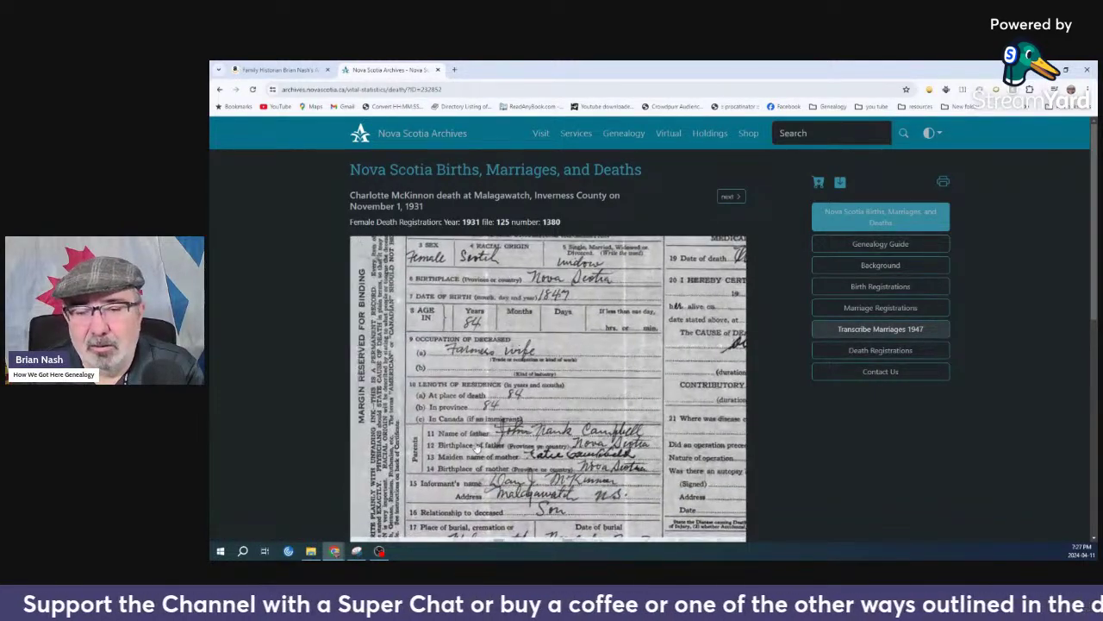
scroll(478, 453, up, 1)
scroll(484, 460, up, 1)
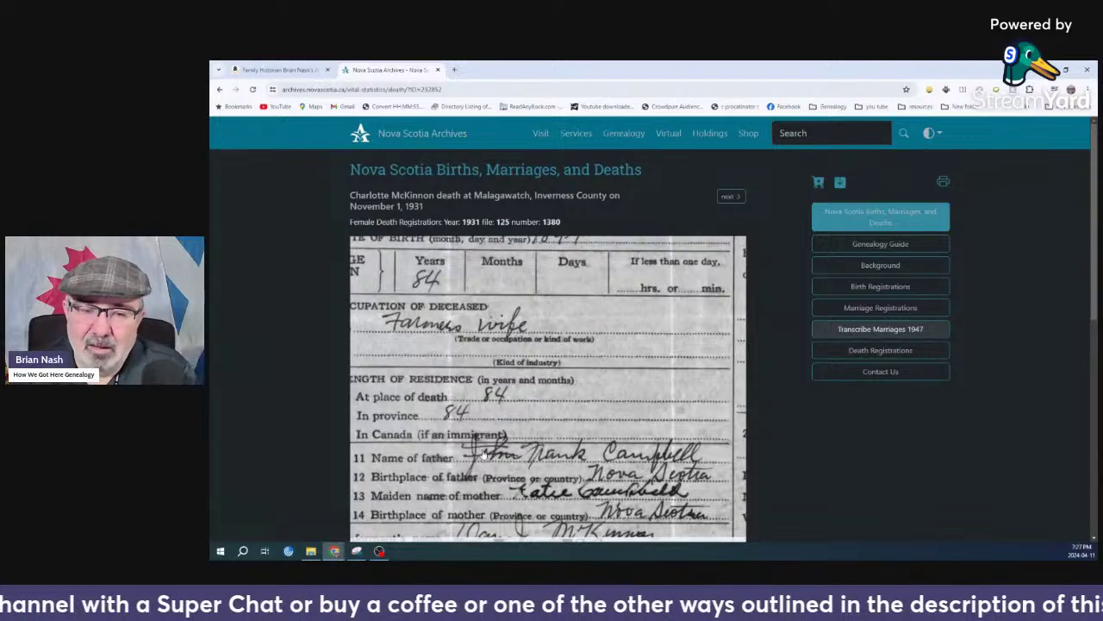
drag(481, 435, 512, 404)
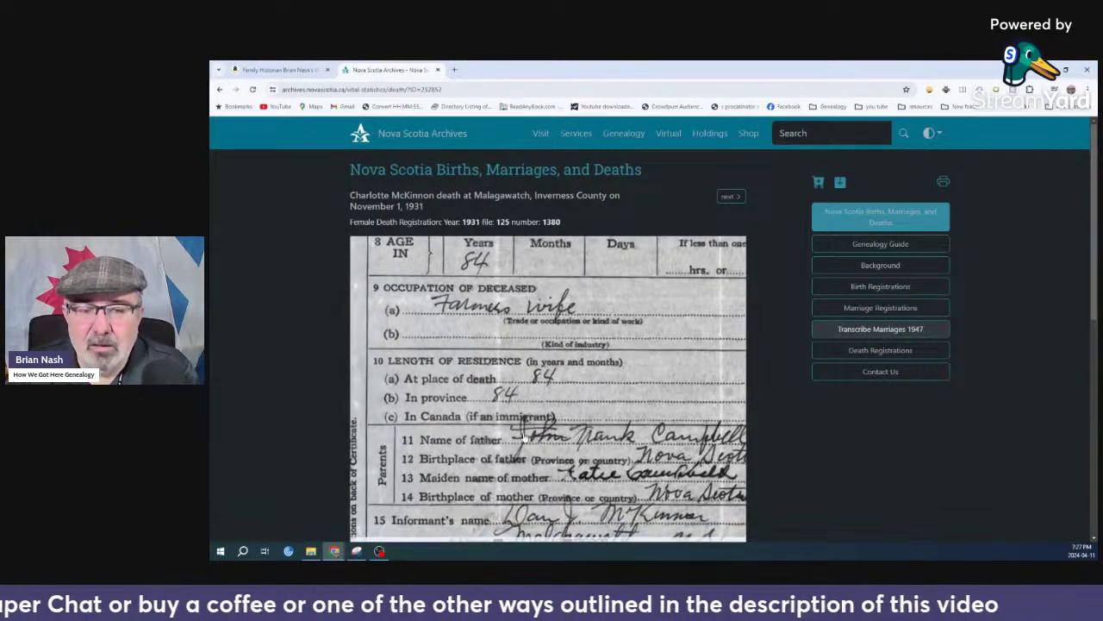
scroll(489, 449, up, 1)
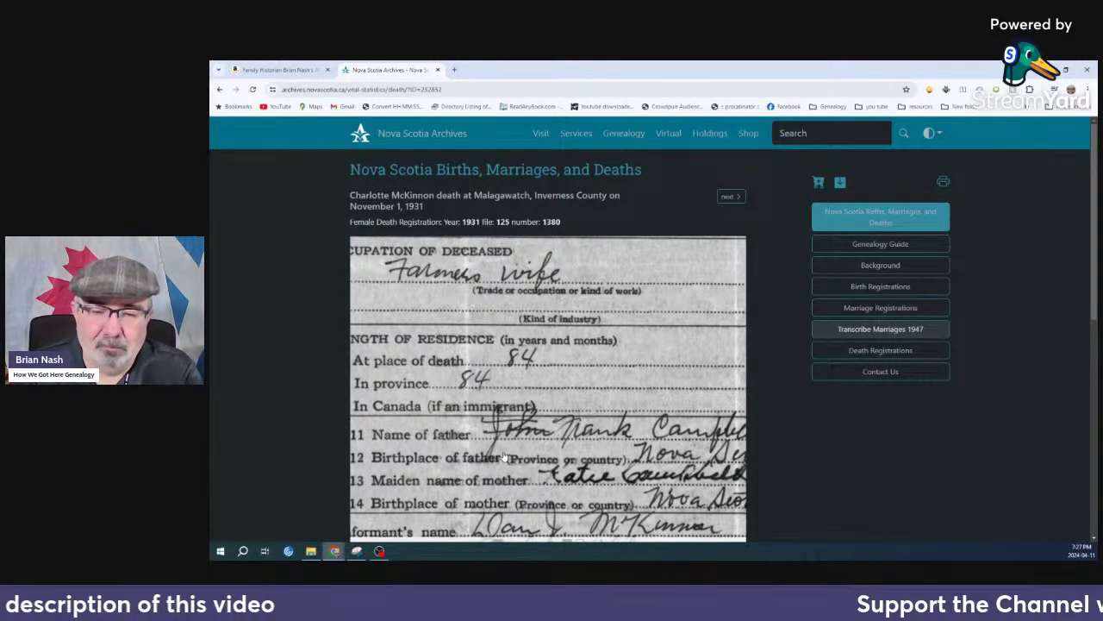
drag(503, 463, 431, 458)
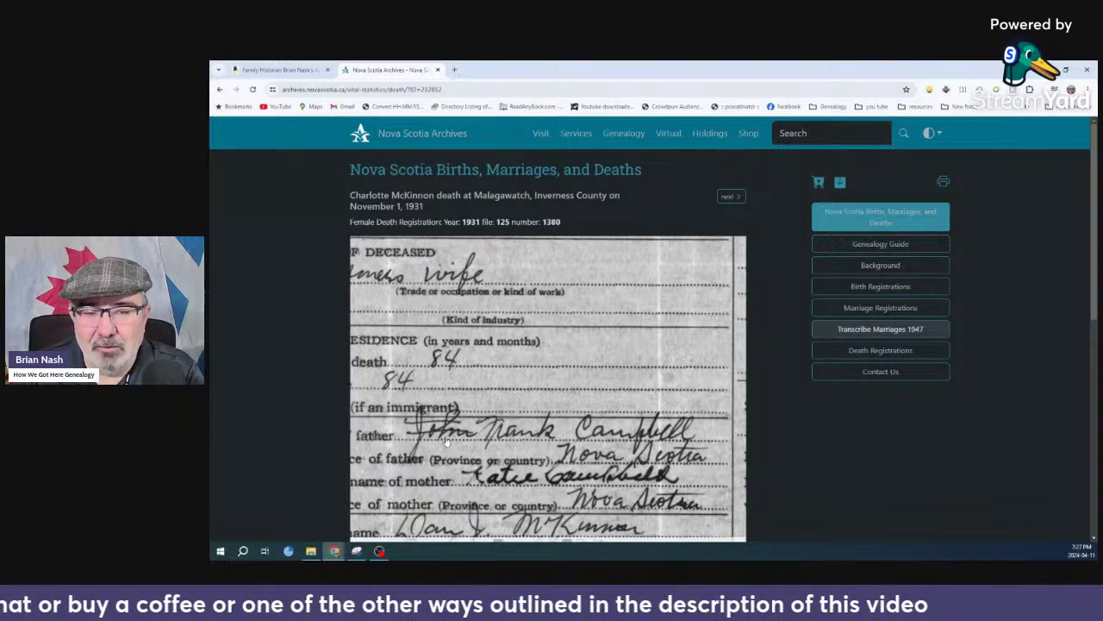
Examine the mother's maiden name and birthplace lines on the death certificate at close range
scroll(534, 448, down, 2)
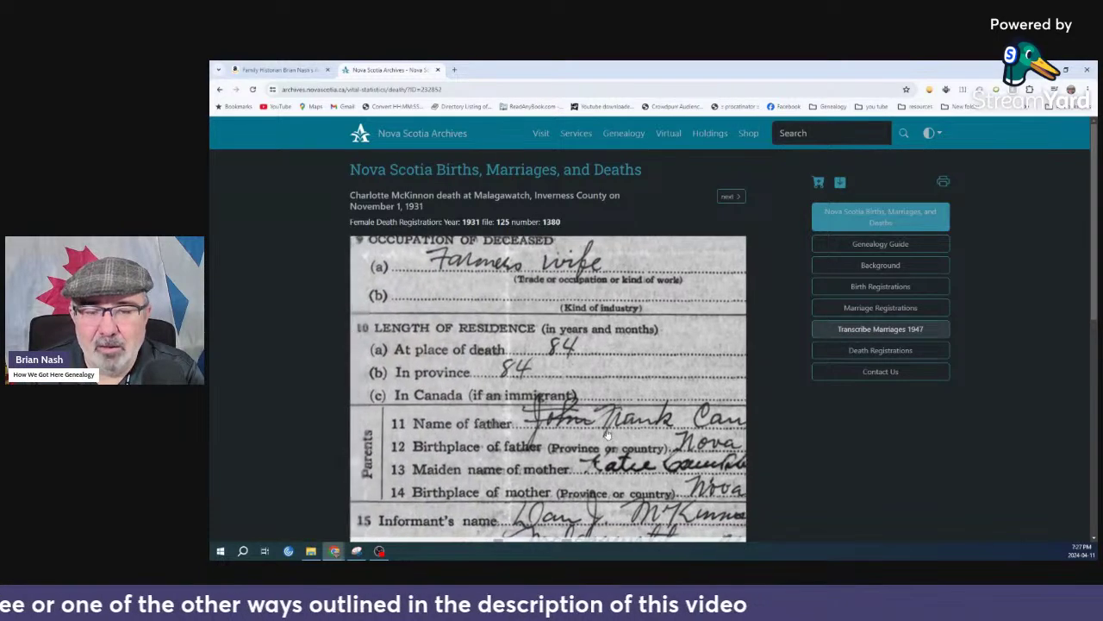
scroll(522, 442, up, 3)
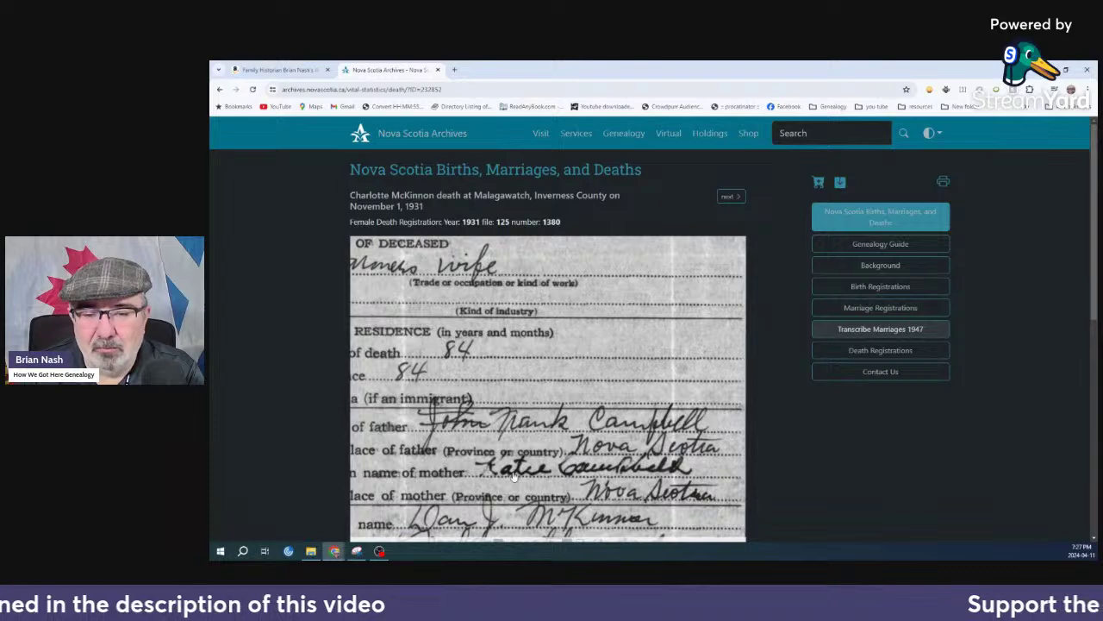
drag(514, 476, 515, 452)
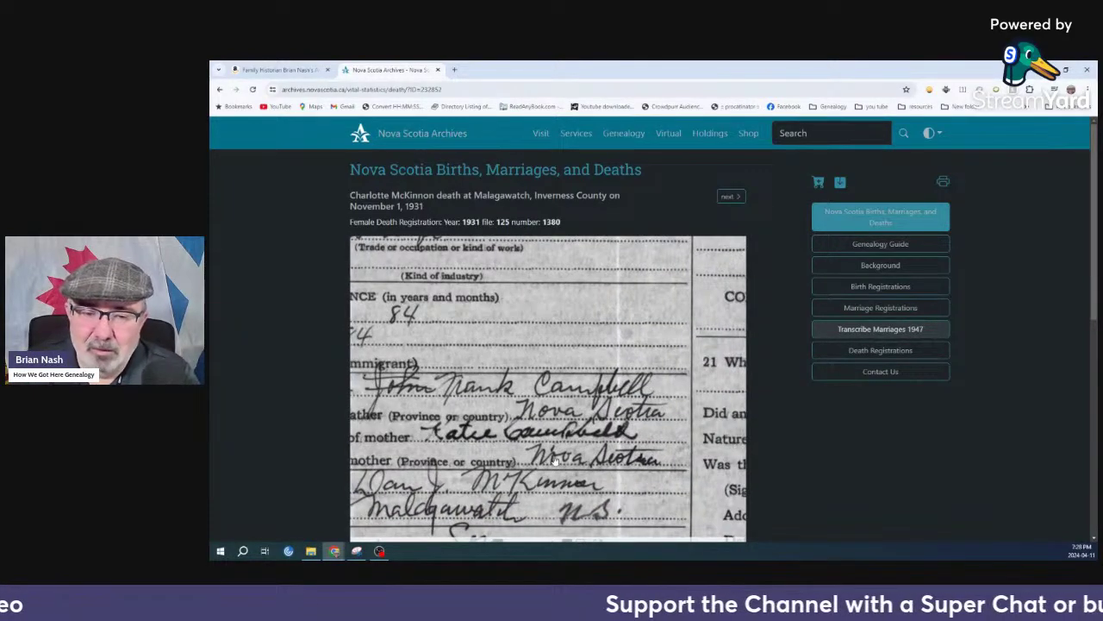
scroll(560, 461, up, 2)
drag(565, 465, 565, 438)
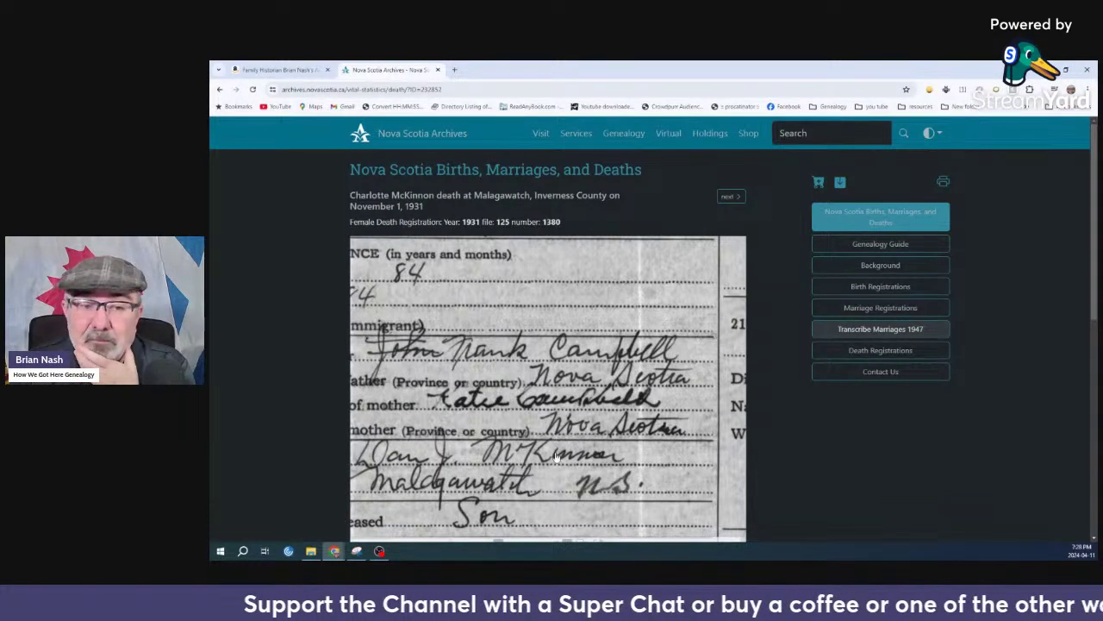
Read the certificate's informant, relationship and burial lines together with the parents' details
scroll(560, 444, down, 1)
scroll(559, 443, down, 3)
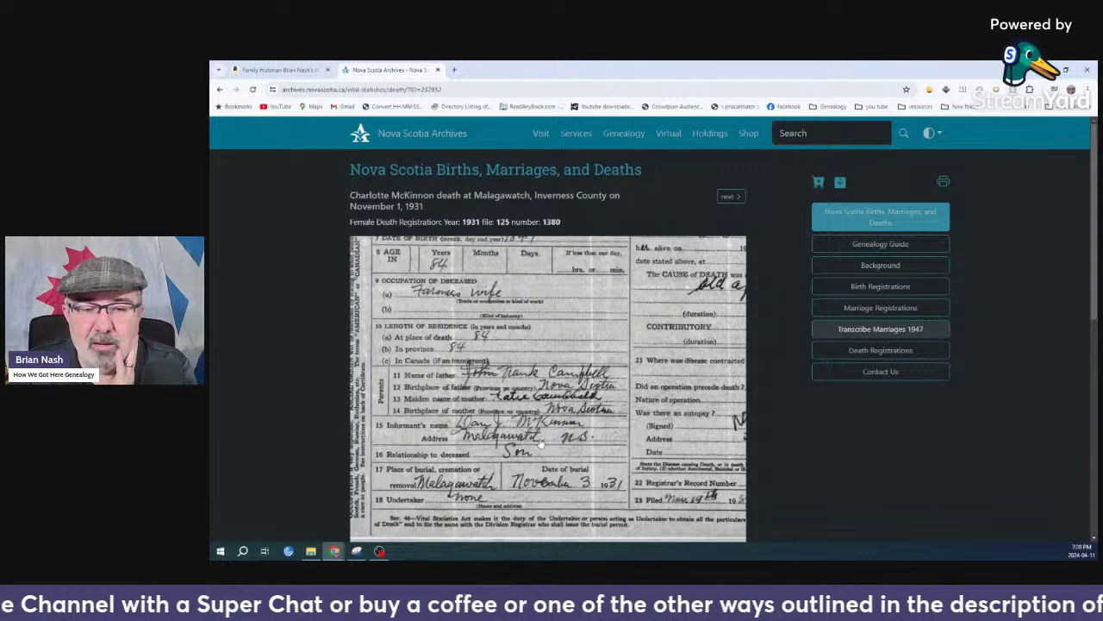
drag(541, 446, 500, 409)
scroll(499, 410, up, 3)
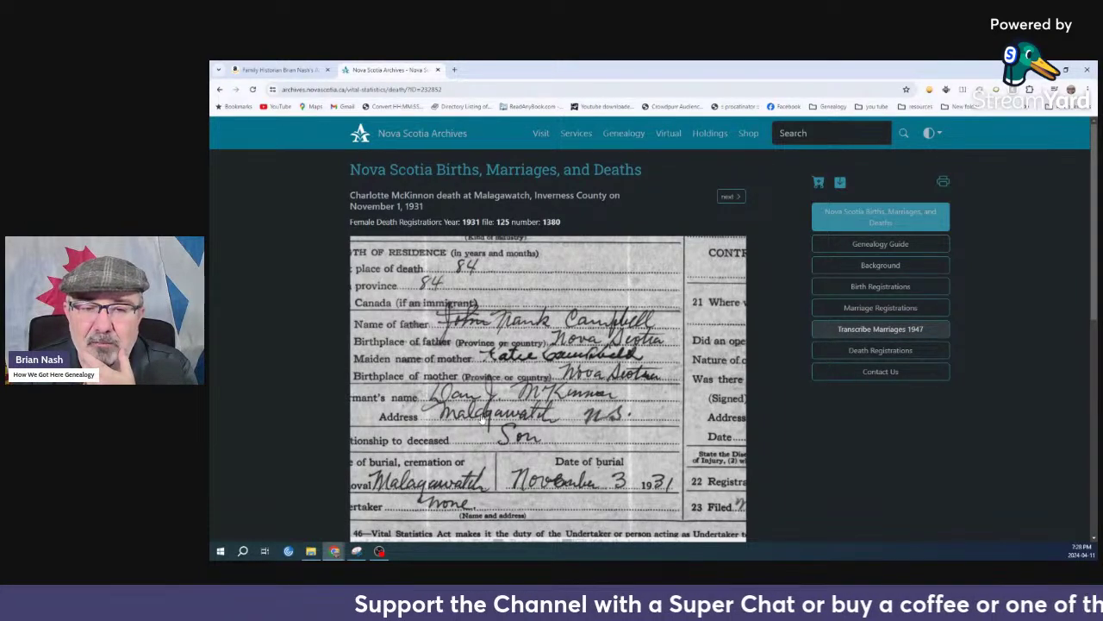
drag(503, 420, 552, 435)
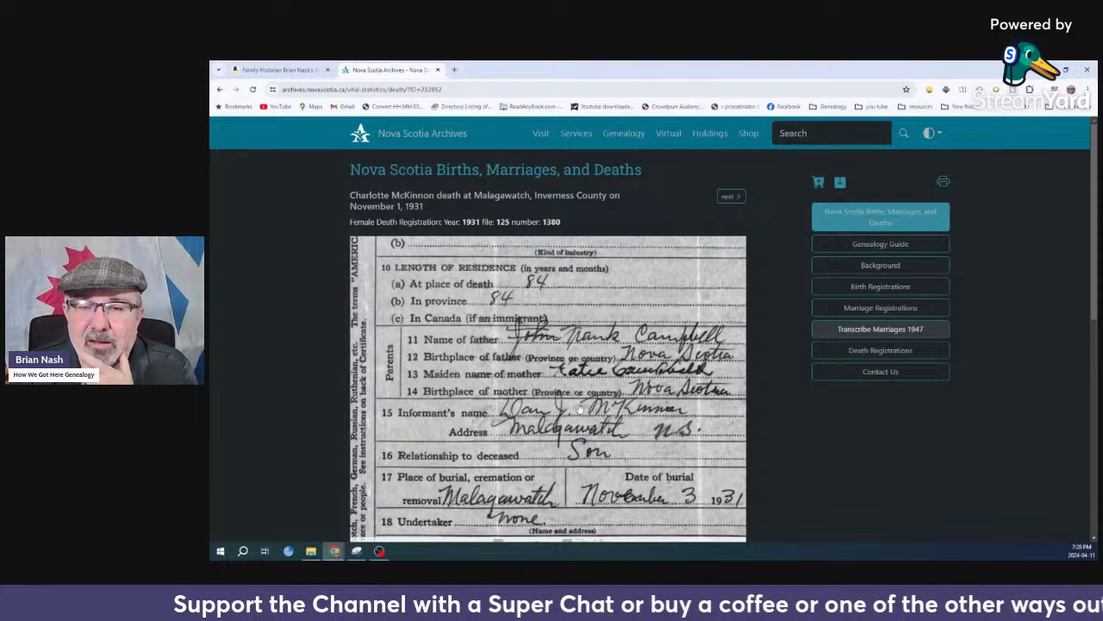
scroll(578, 409, up, 1)
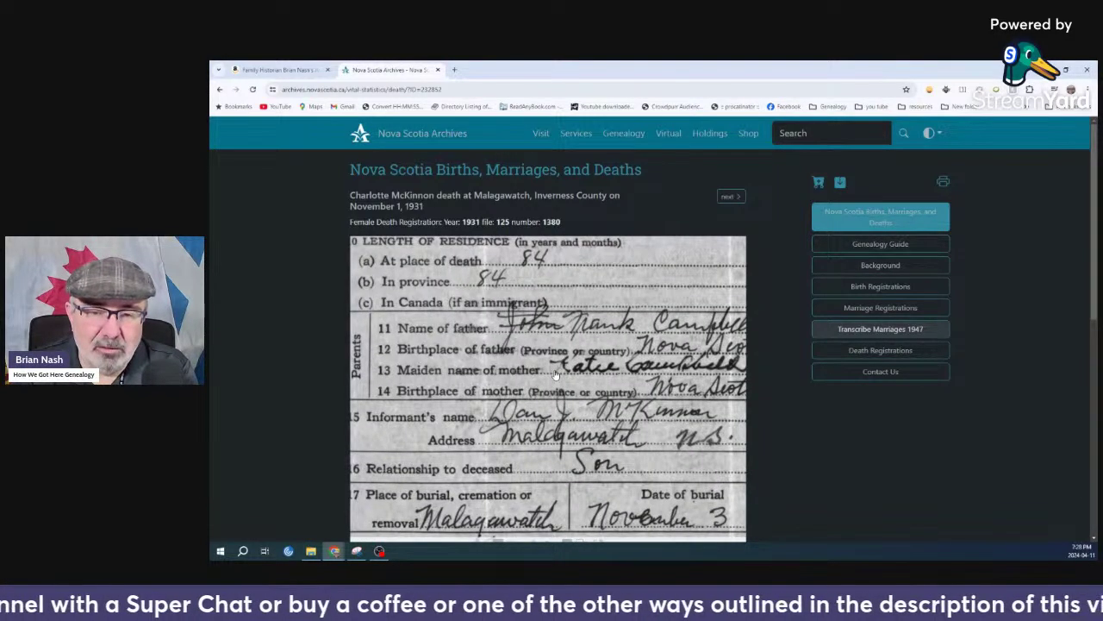
scroll(556, 375, down, 1)
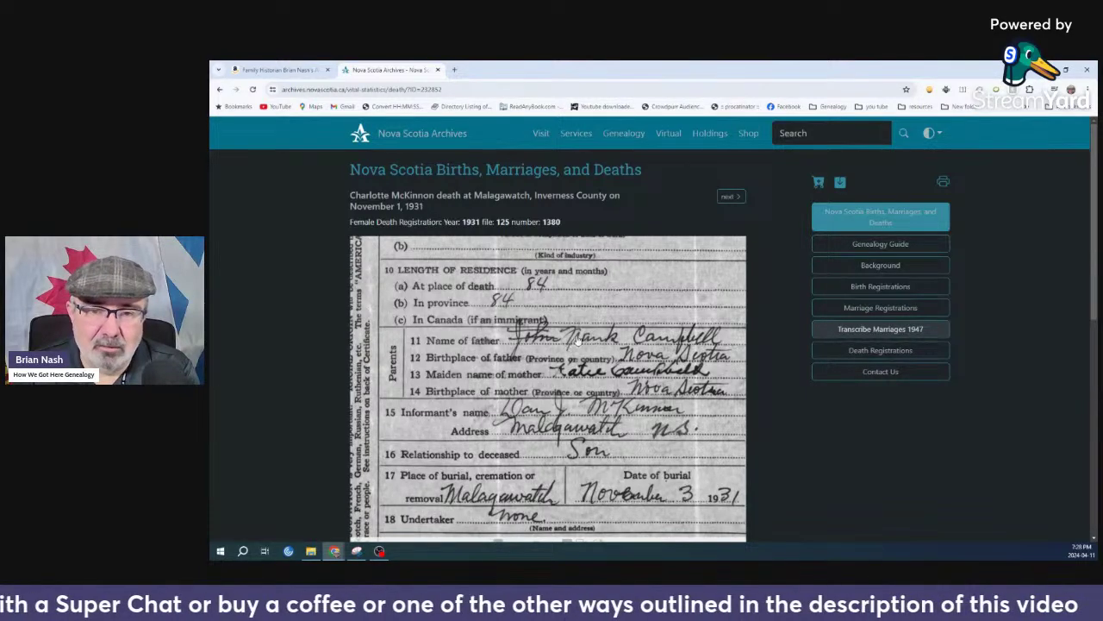
Review the deceased's place of death, birth year, age and occupation along with the medical certificate's date and cause of death
scroll(569, 339, up, 2)
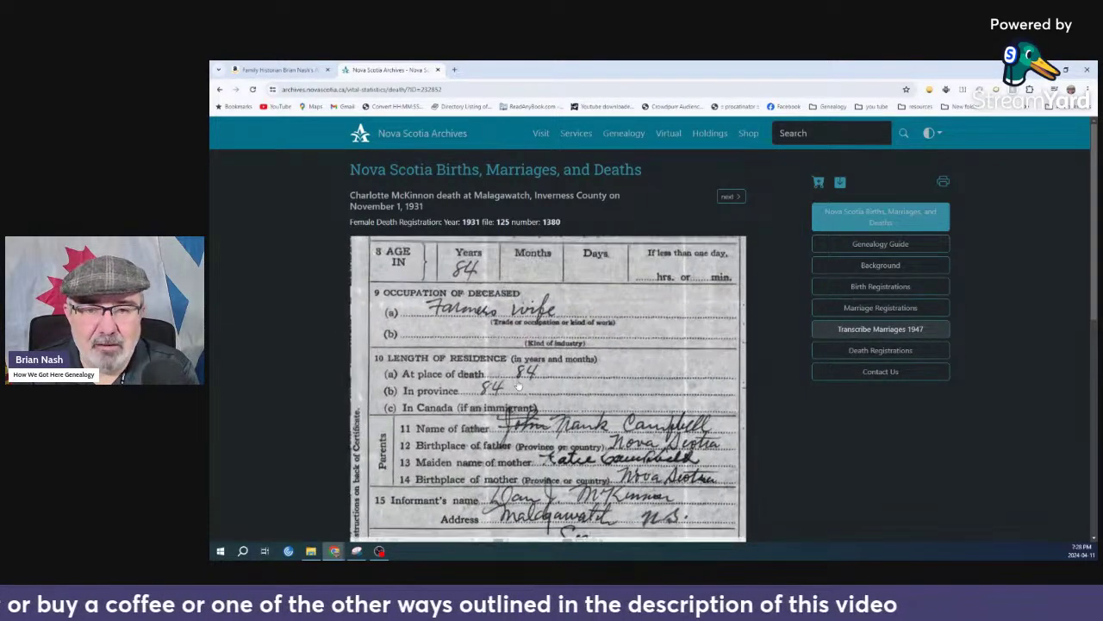
scroll(535, 338, up, 3)
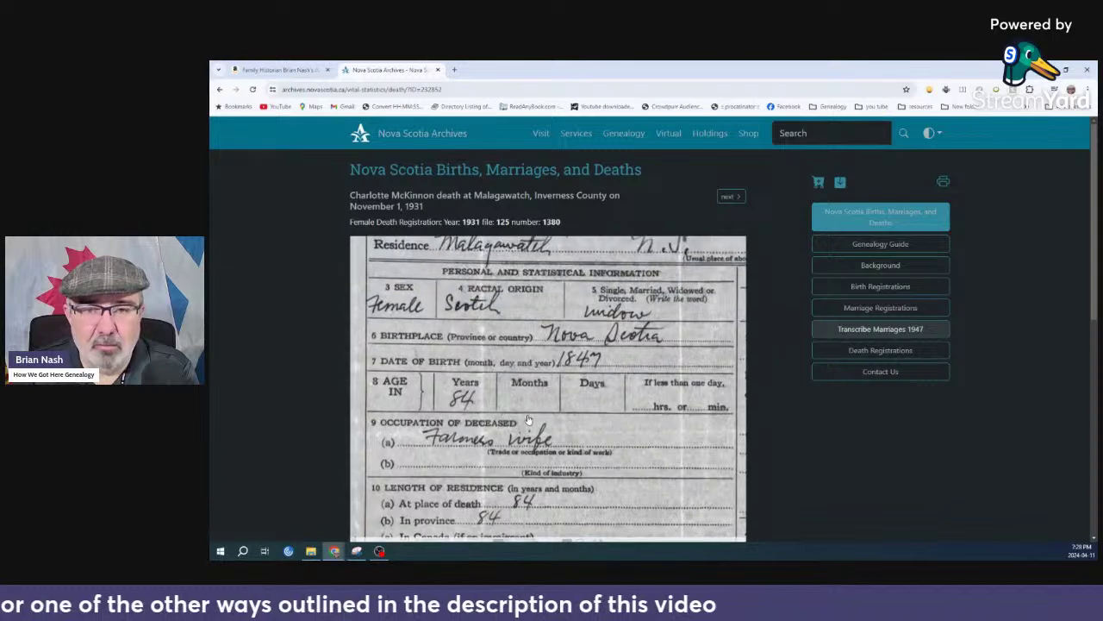
scroll(528, 387, down, 3)
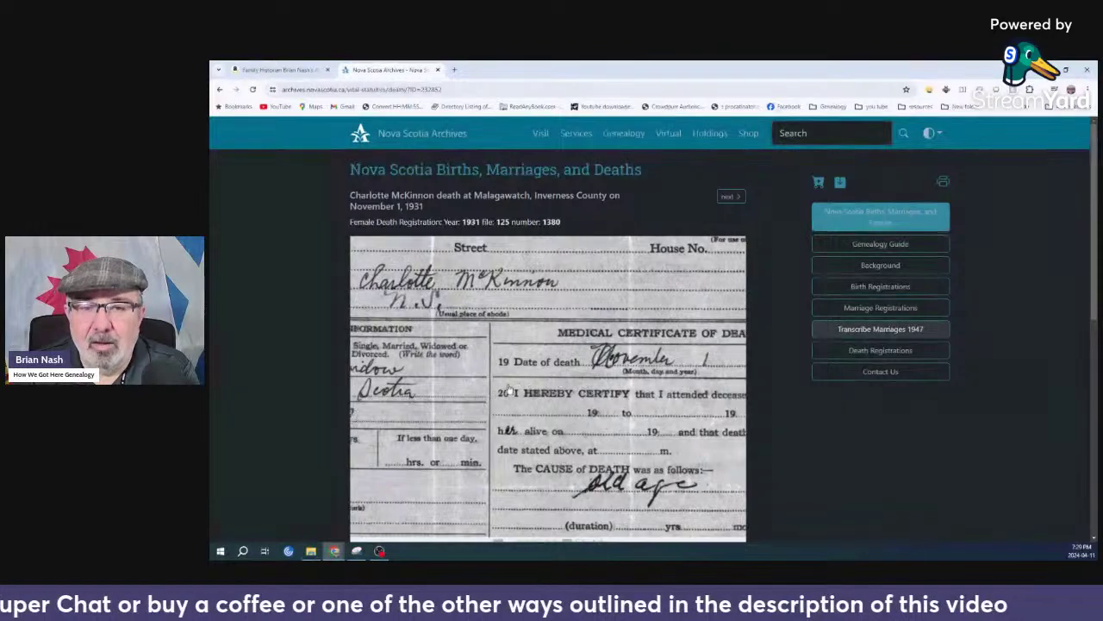
drag(621, 392, 539, 423)
drag(495, 458, 519, 441)
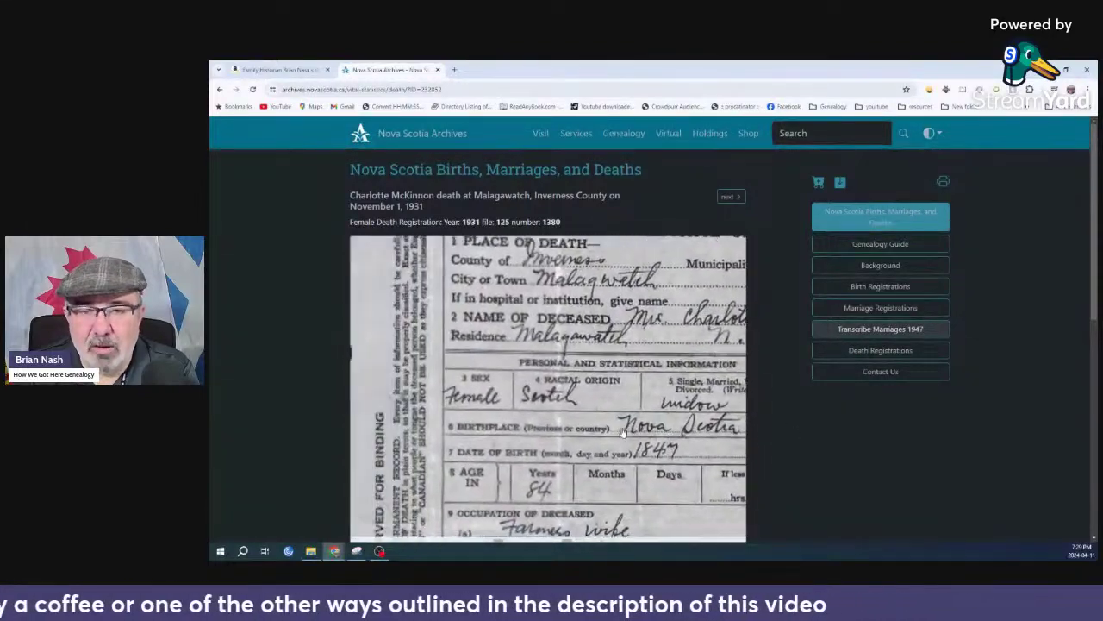
scroll(567, 489, down, 5)
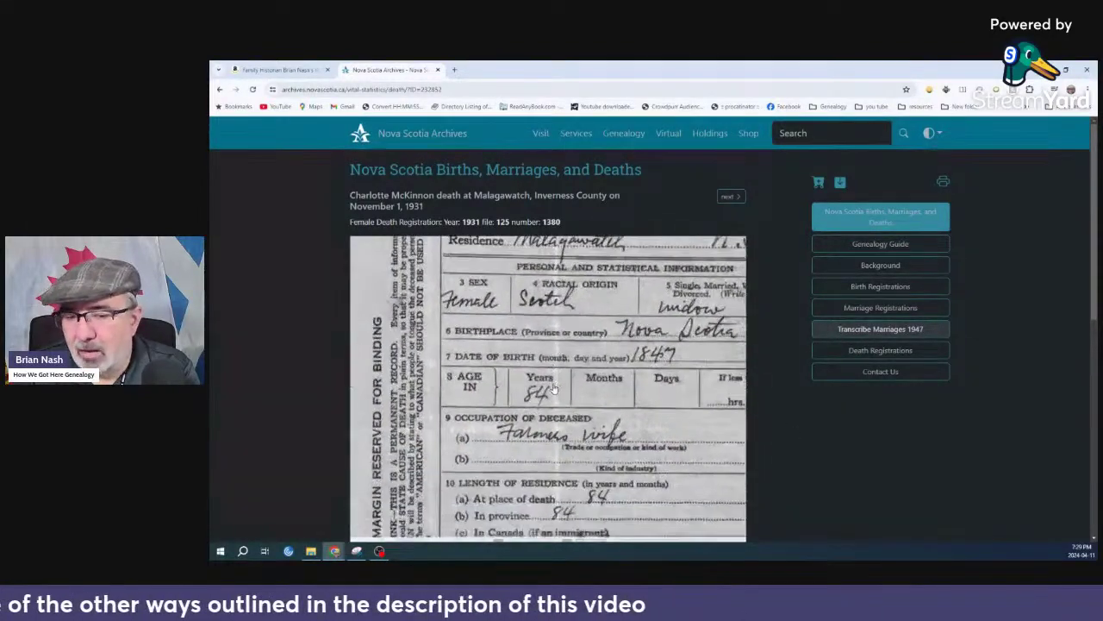
Return to the parents section of the certificate and re-examine both parents' names and birthplaces
drag(583, 479, 508, 418)
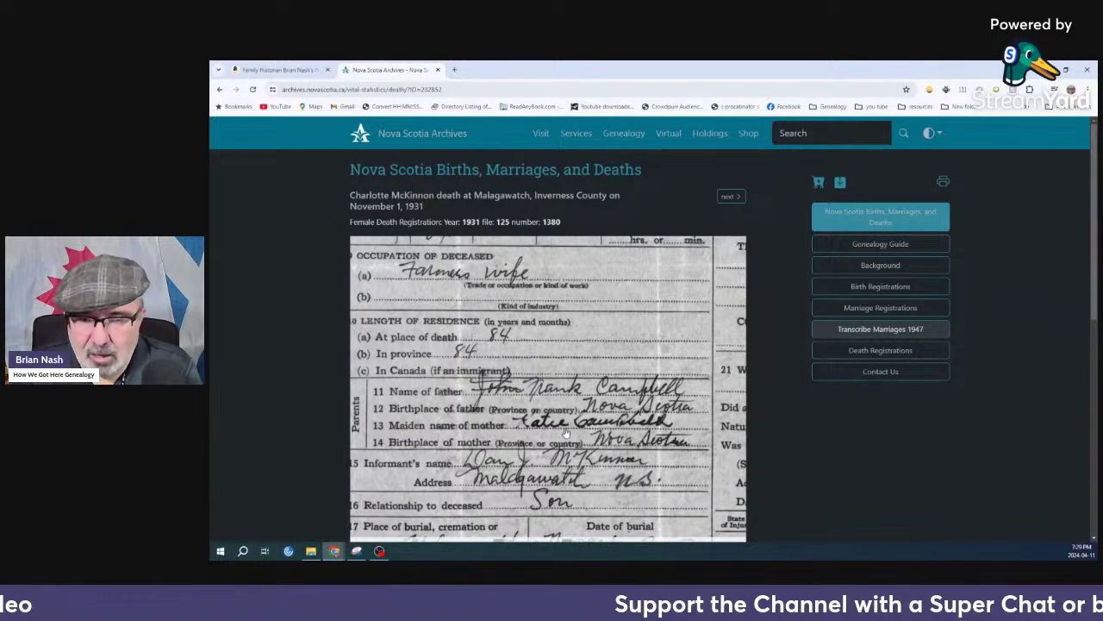
scroll(563, 426, up, 1)
scroll(564, 426, down, 1)
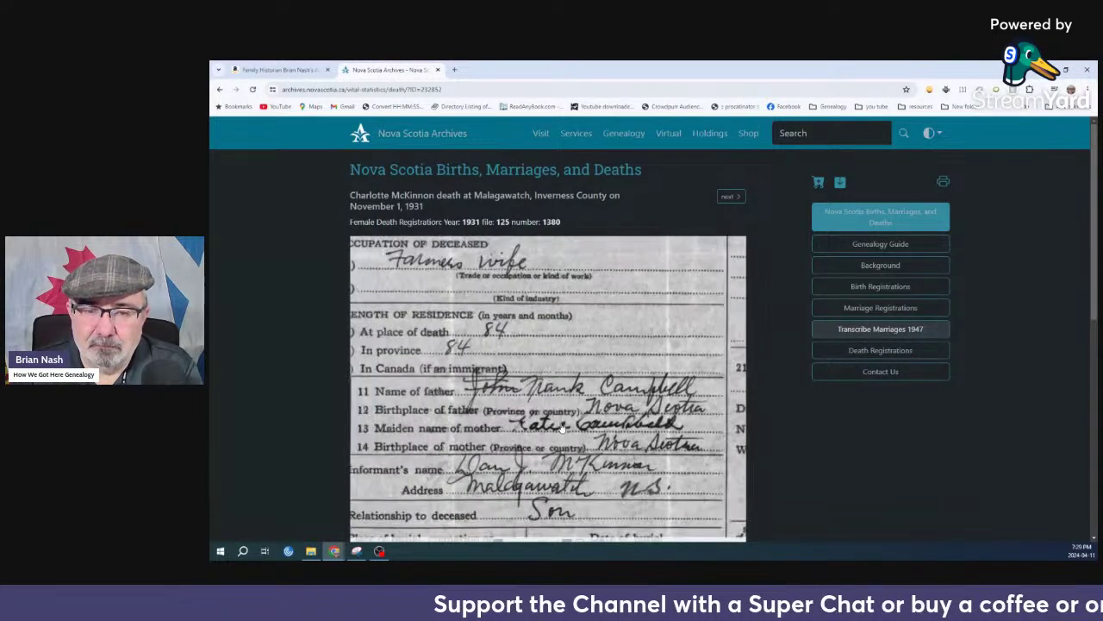
scroll(560, 427, down, 1)
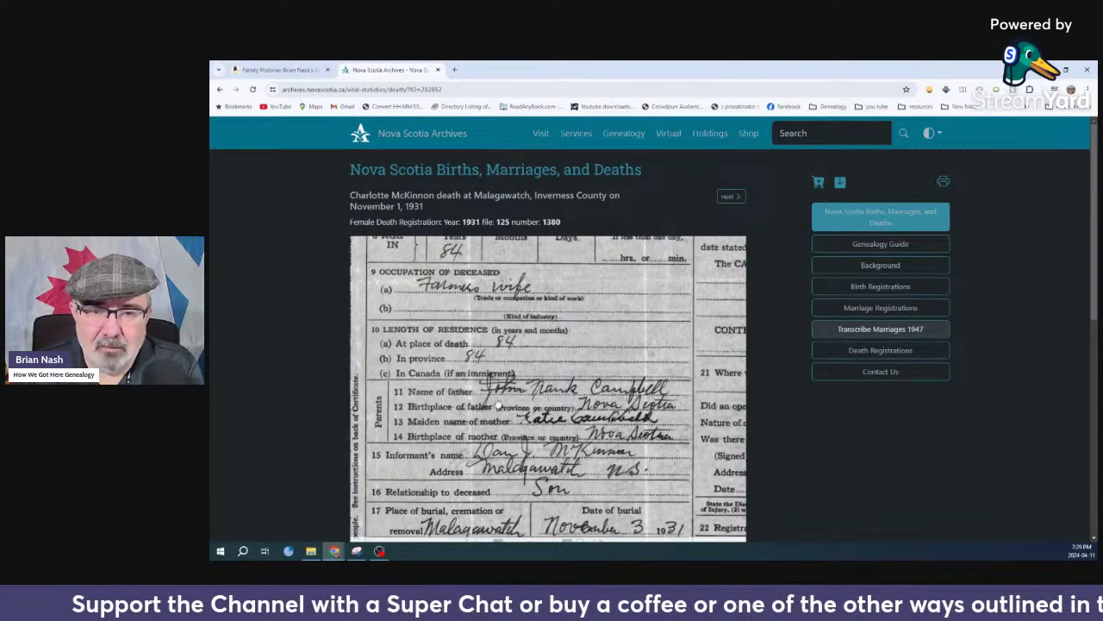
Go back to the search results, narrow them to marriages and open the 29 October 1867 Big Harbour marriage record
drag(507, 395, 588, 397)
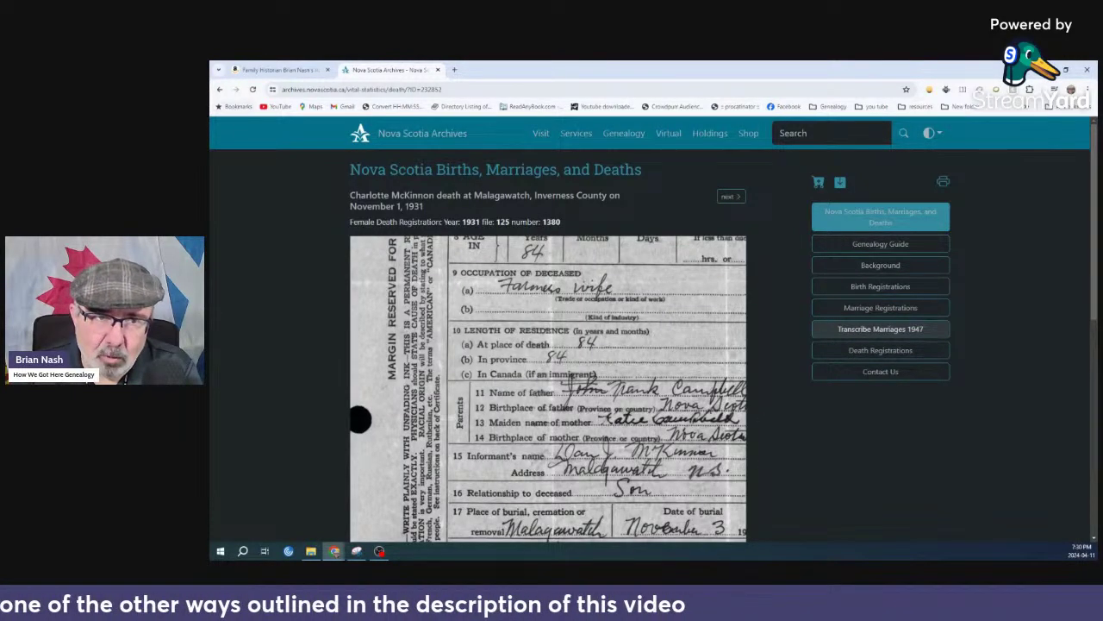
click(220, 89)
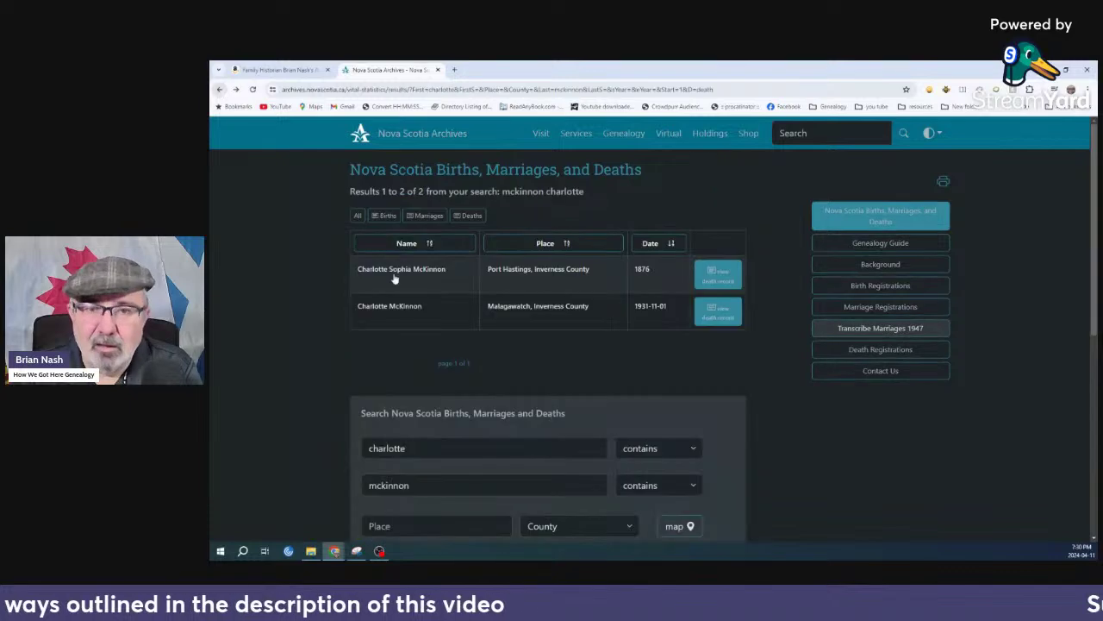
click(428, 215)
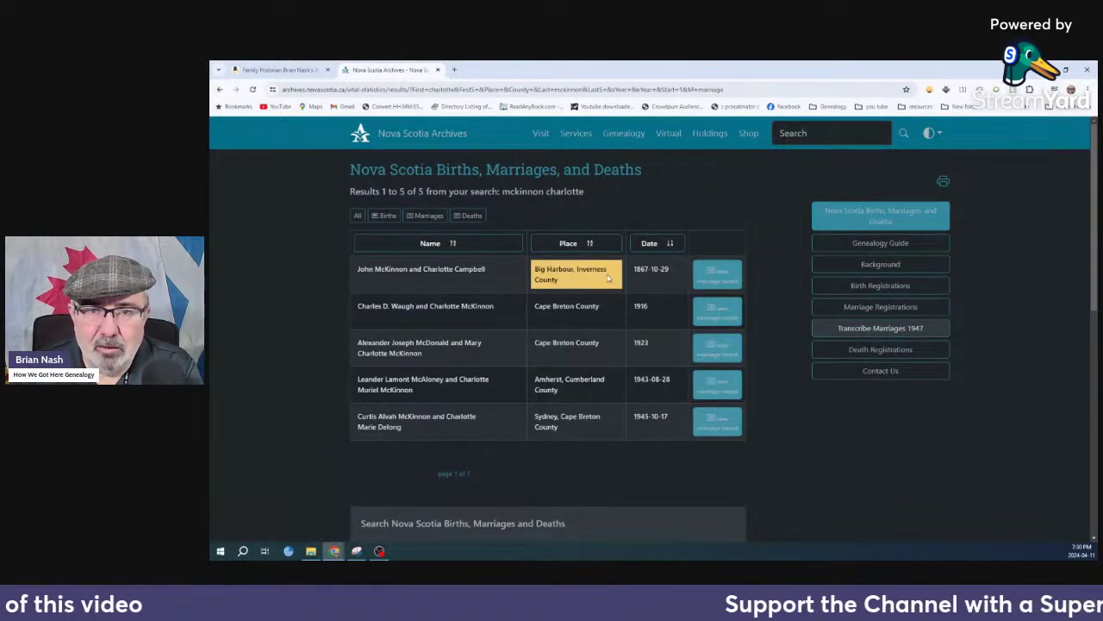
click(719, 273)
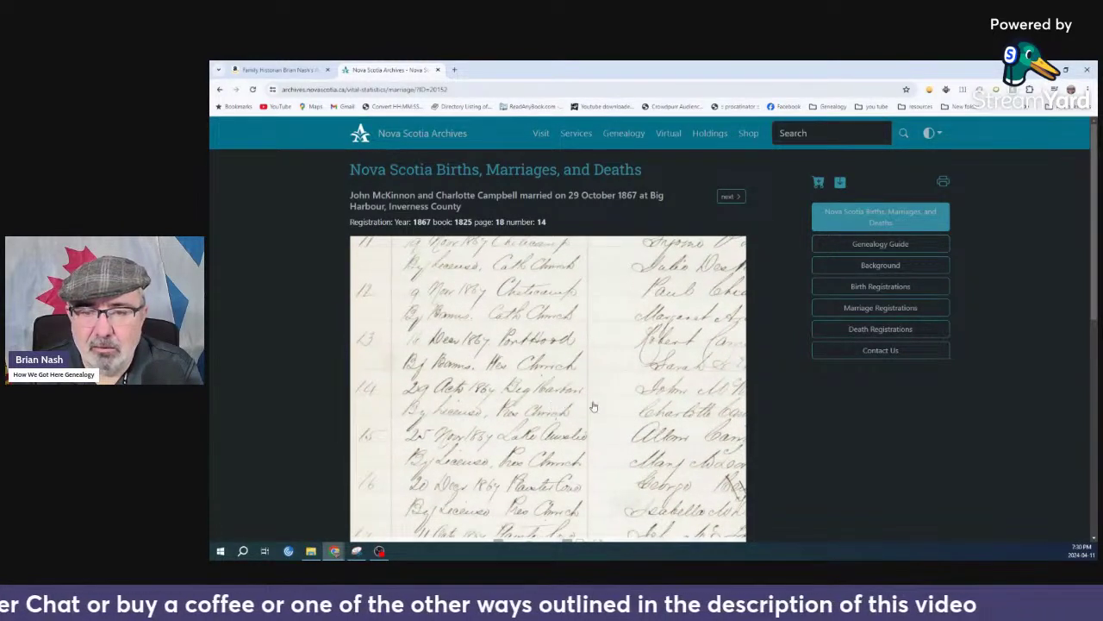
Read entry 14 of the 1867 marriage register across its residence, birthplace, parents and occupation columns
drag(563, 410, 540, 408)
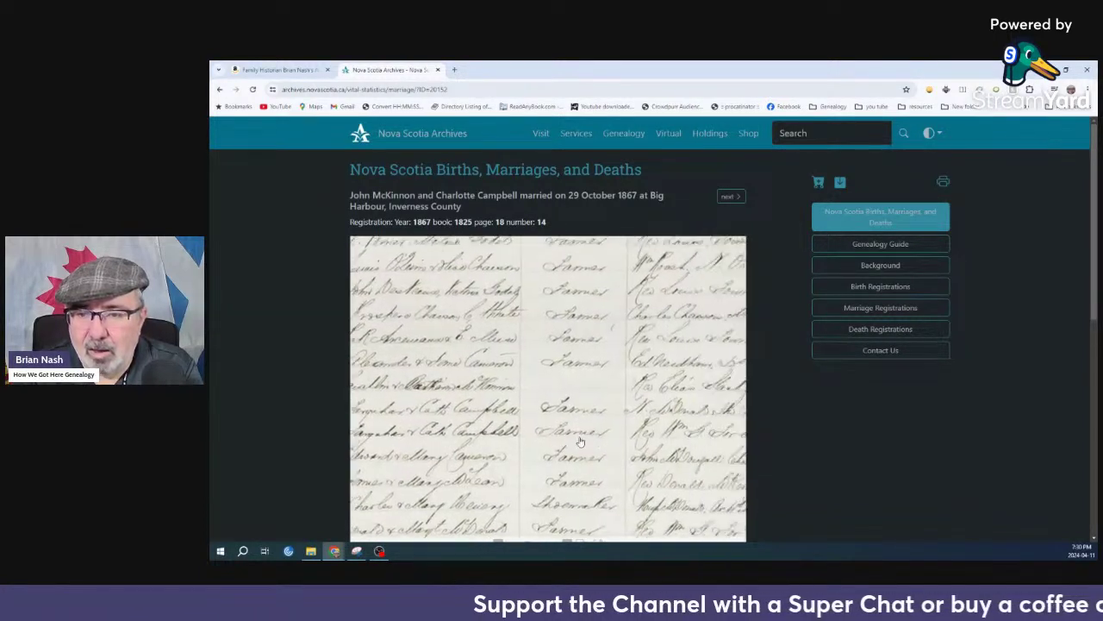
drag(580, 441, 631, 438)
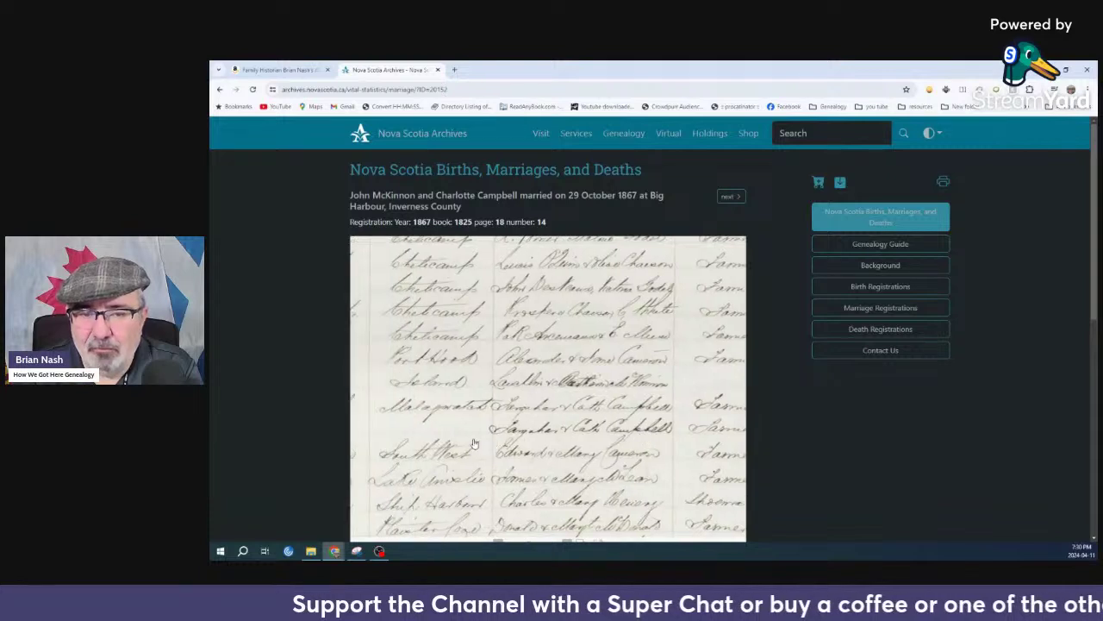
drag(556, 439, 483, 442)
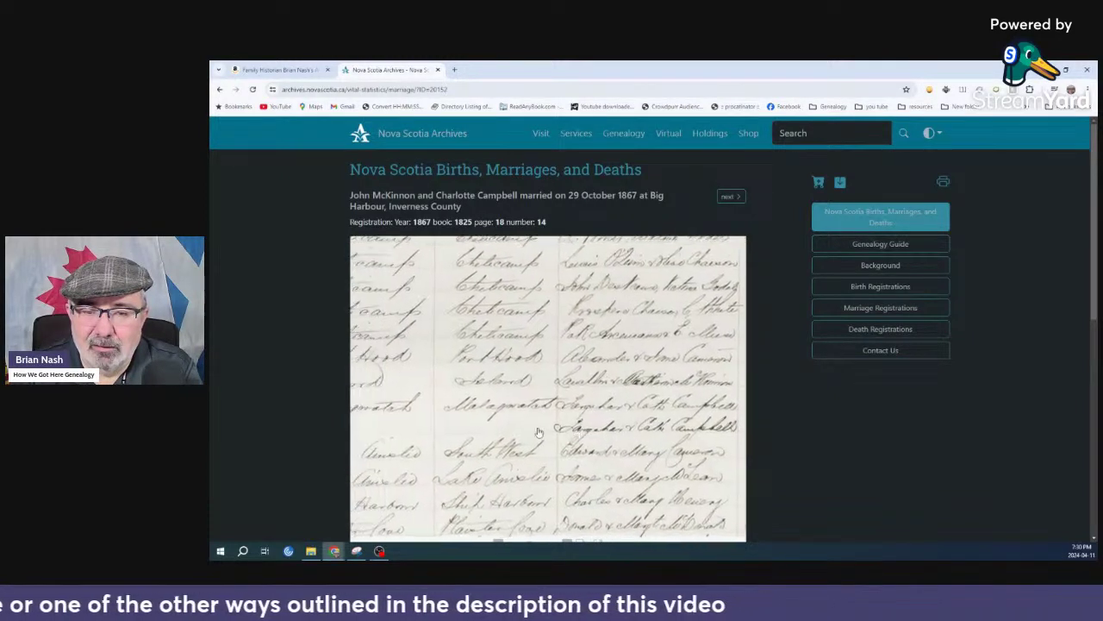
drag(538, 431, 663, 431)
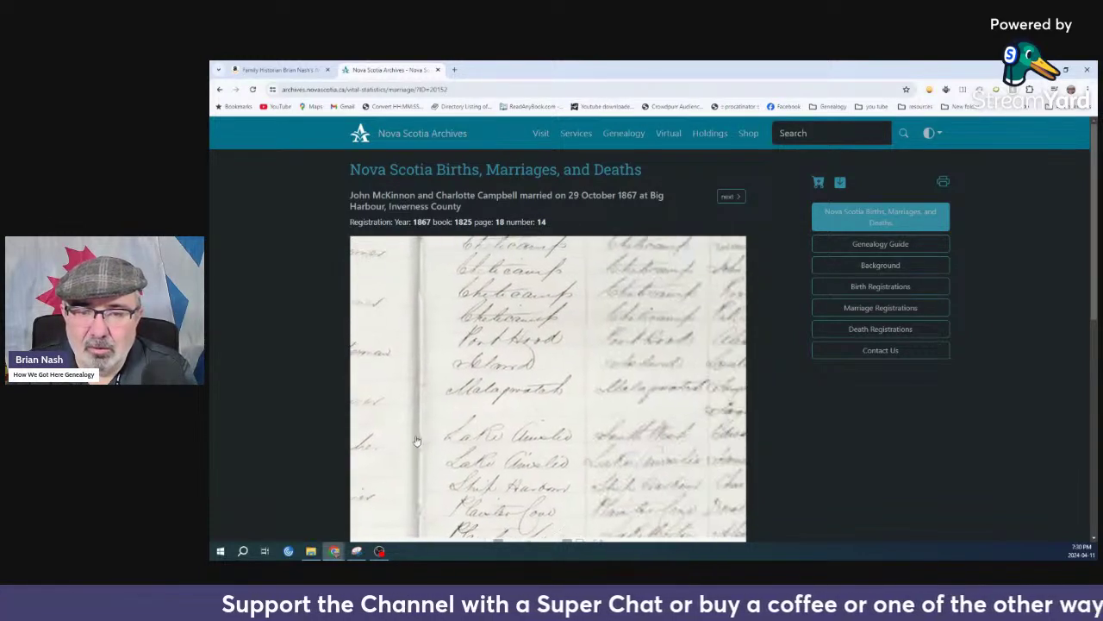
drag(562, 435, 475, 441)
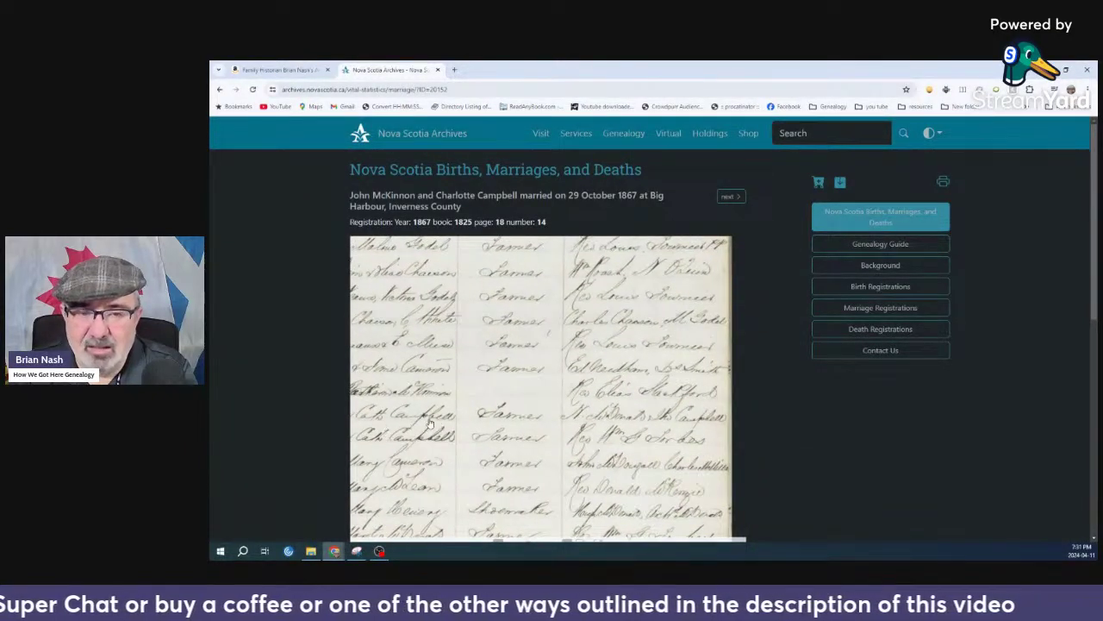
Re-examine both sets of parents' names in entry 14 together with the fathers' occupations and the neighbouring register lines
drag(398, 430, 466, 440)
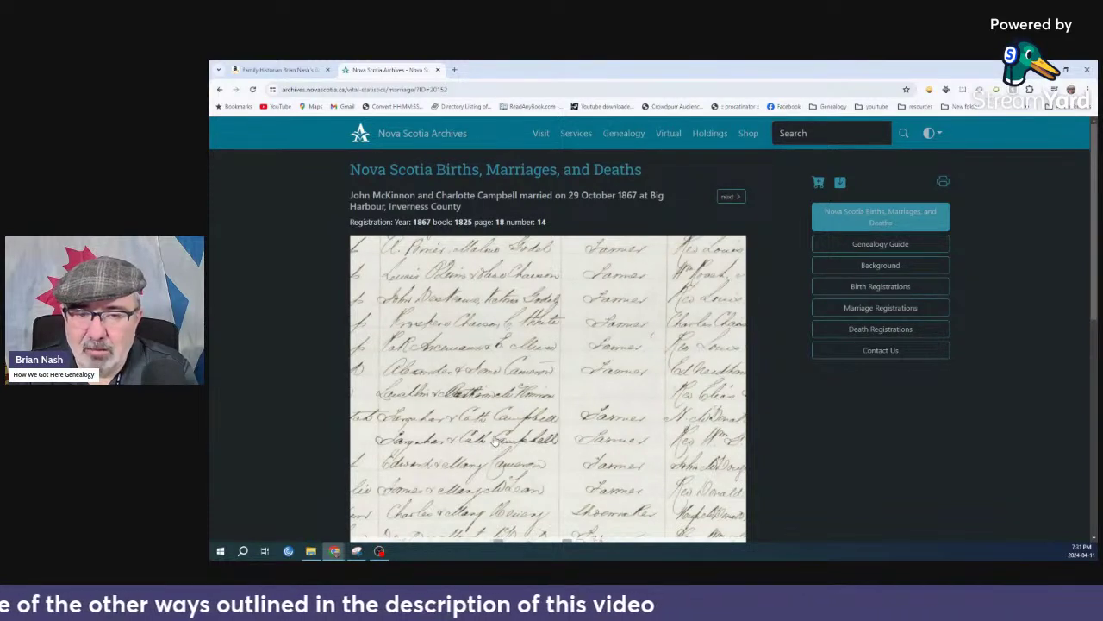
scroll(509, 441, right, 5)
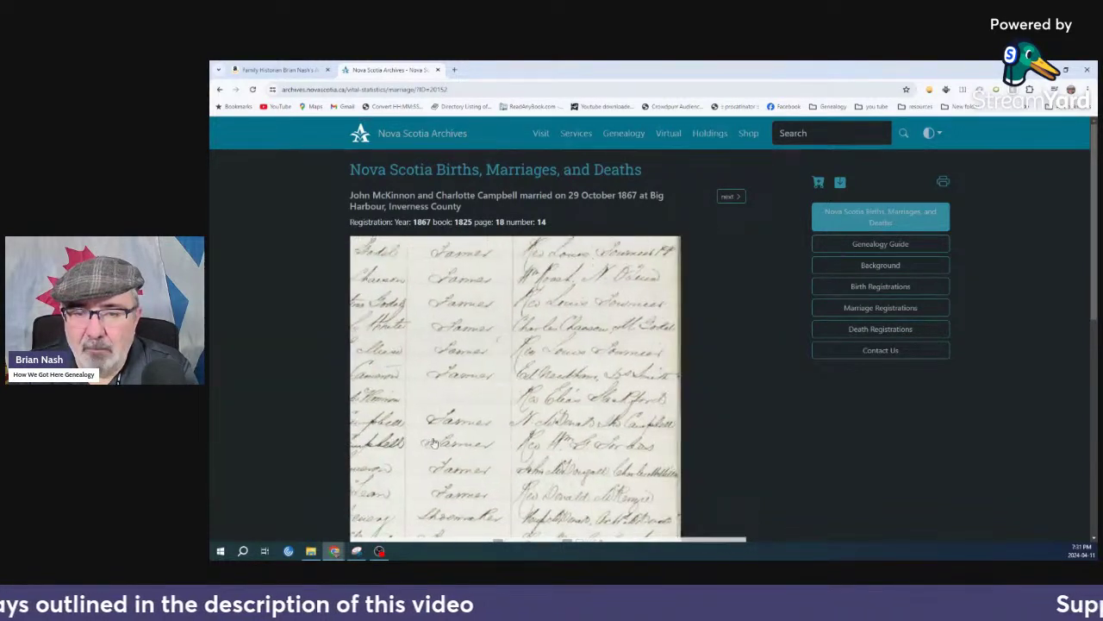
scroll(514, 441, left, 3)
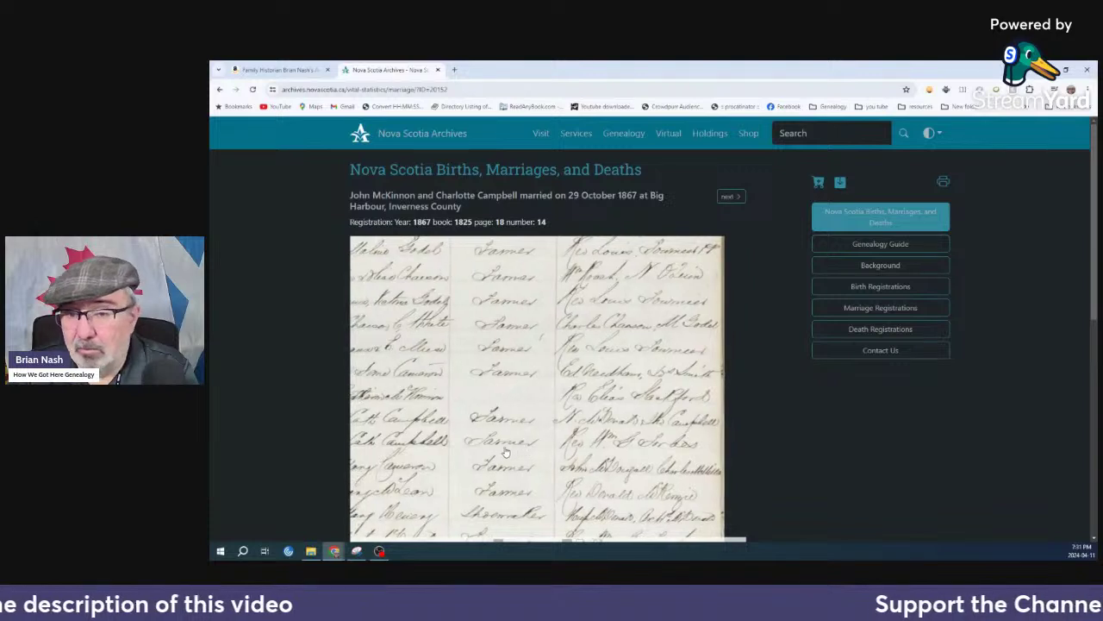
scroll(517, 440, left, 4)
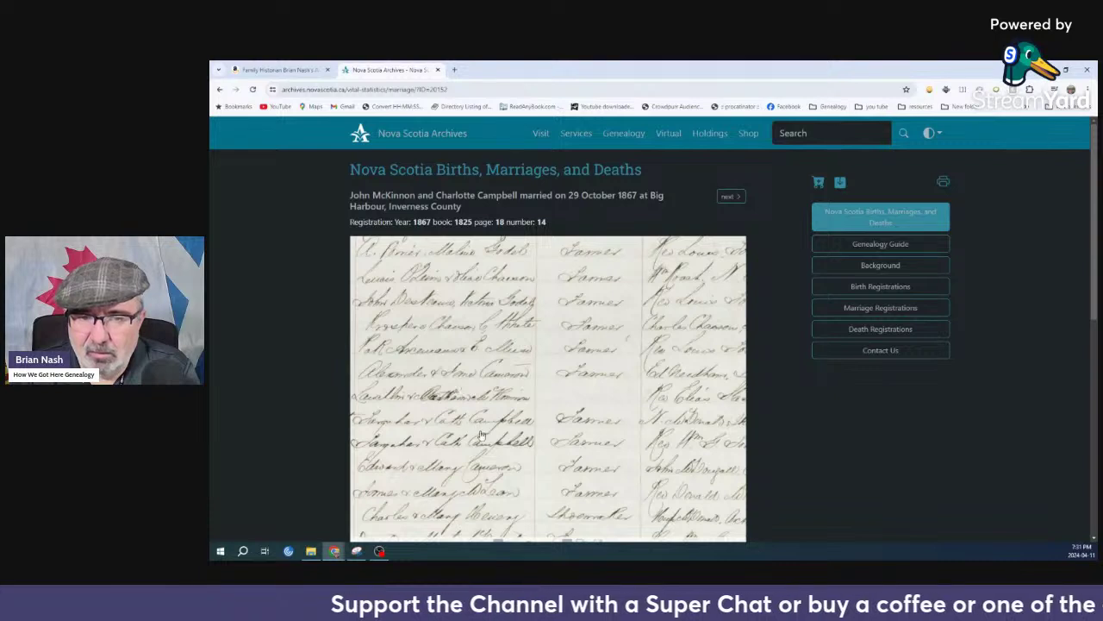
scroll(488, 437, down, 1)
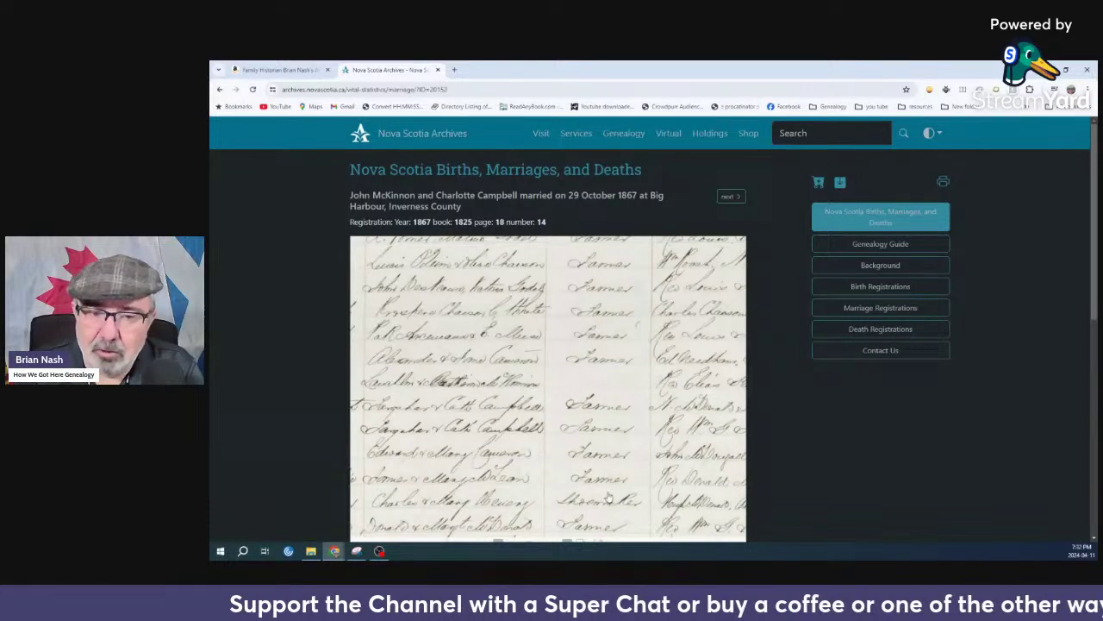
scroll(431, 485, down, 2)
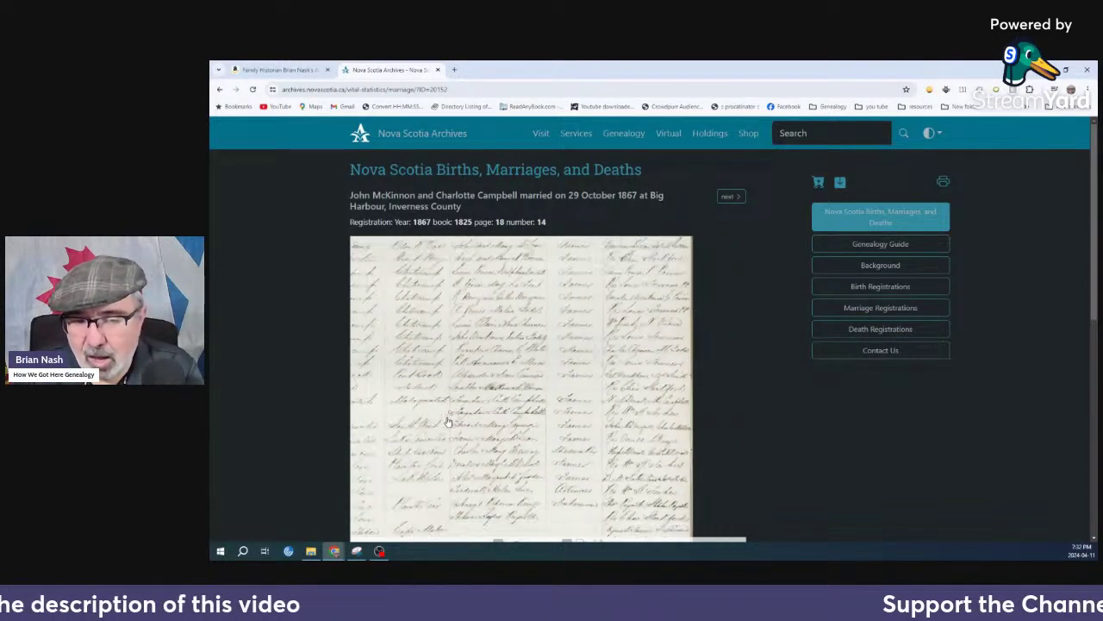
Return to the marriage results and search births, marriages and deaths for first name "ka*" with a different Mc surname
click(220, 89)
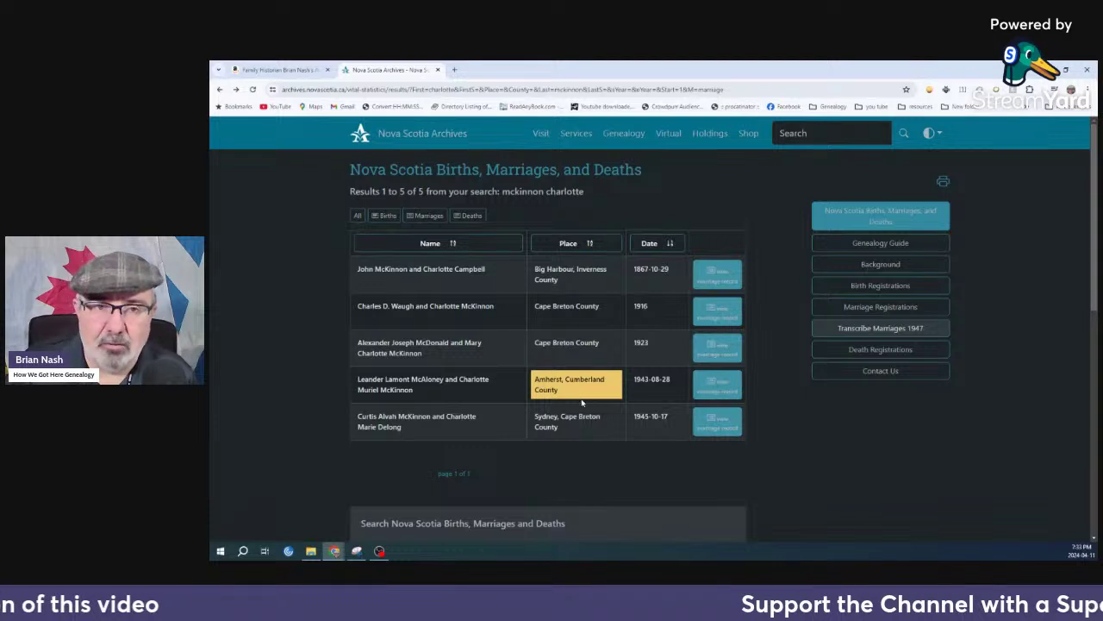
scroll(467, 442, down, 3)
scroll(468, 442, down, 1)
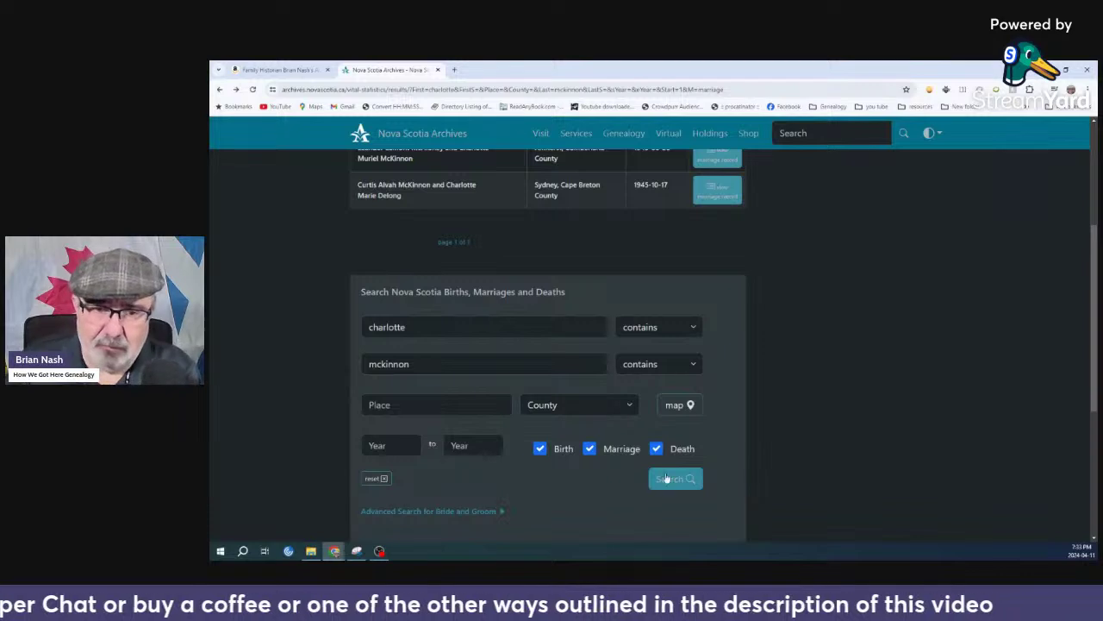
double_click(422, 333)
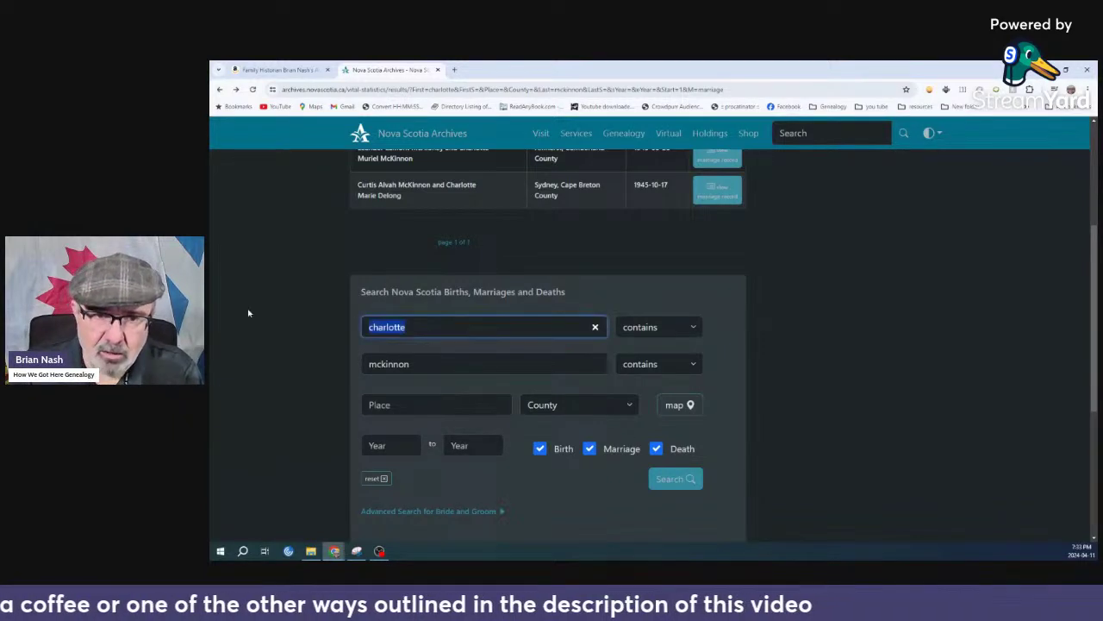
text(ka)
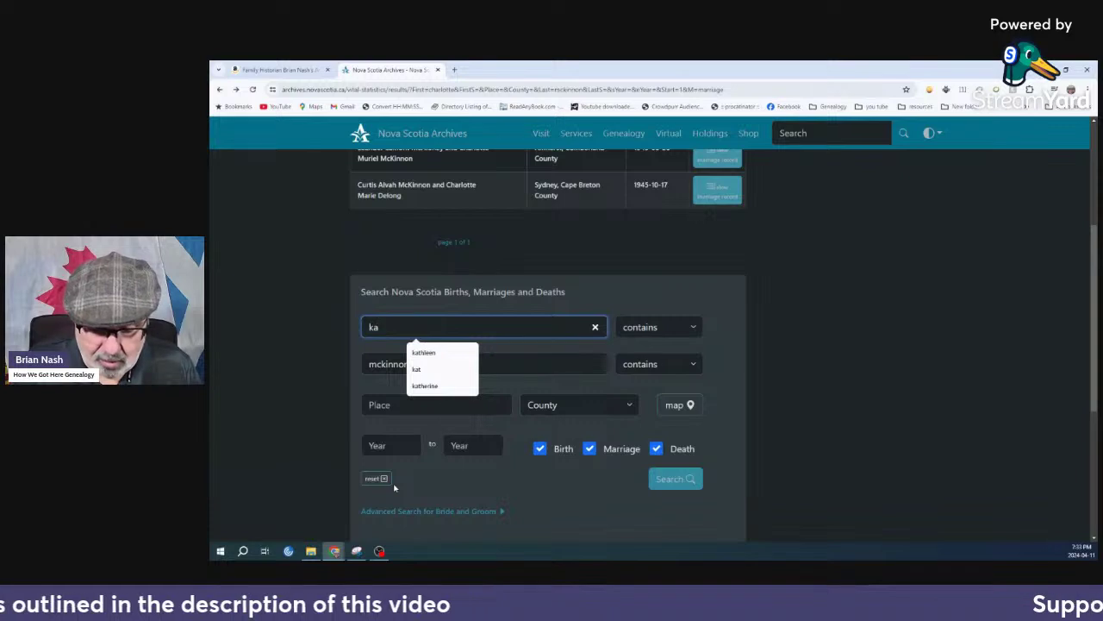
text(*)
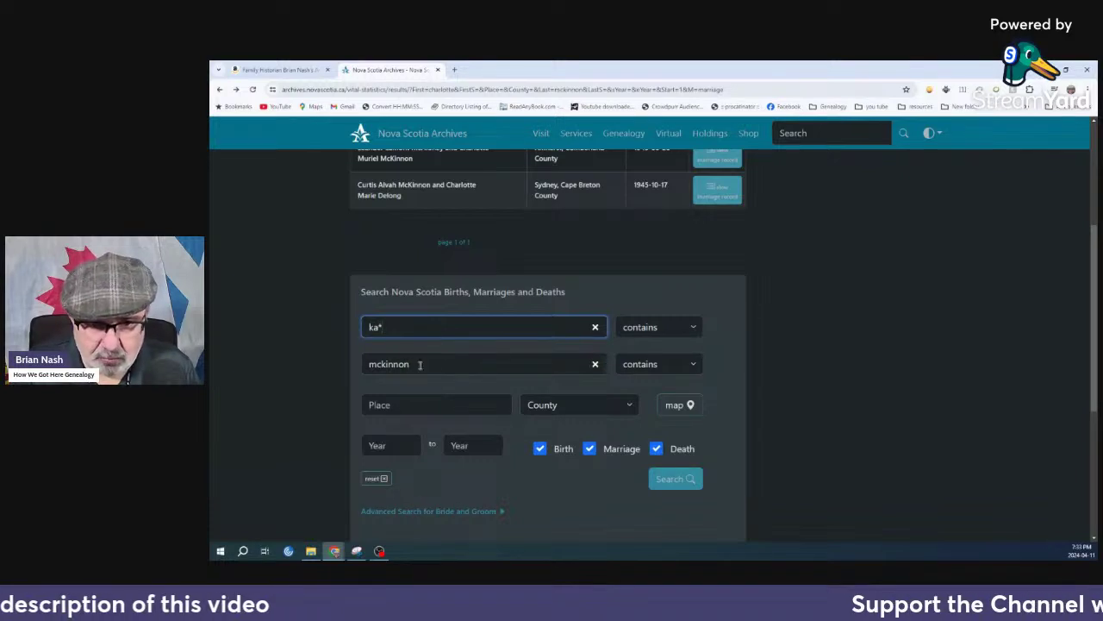
drag(420, 365, 381, 368)
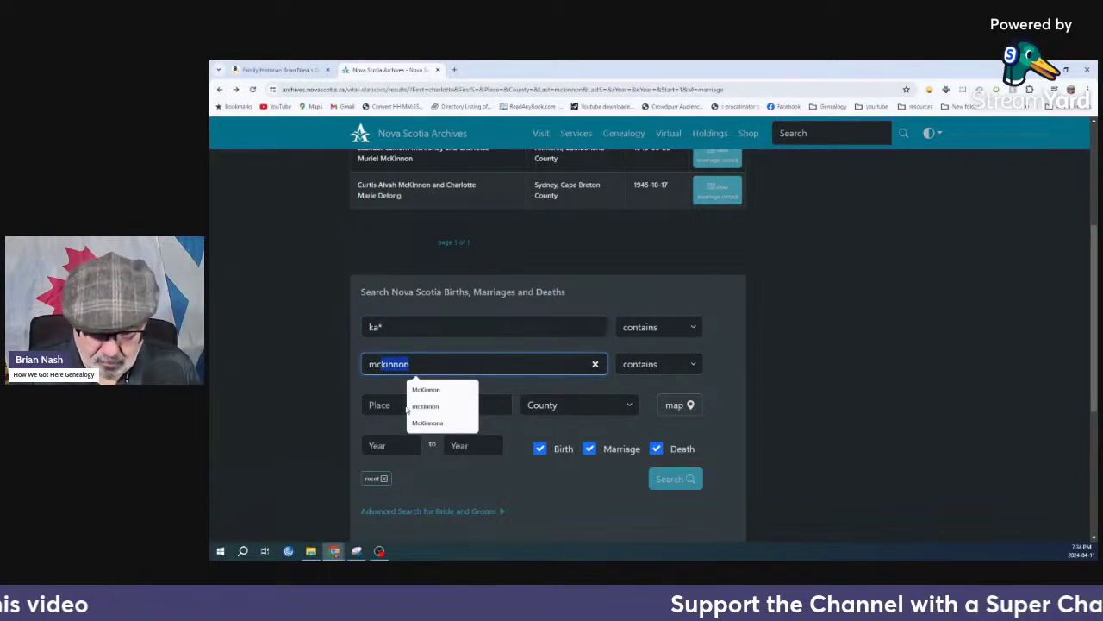
text(innis)
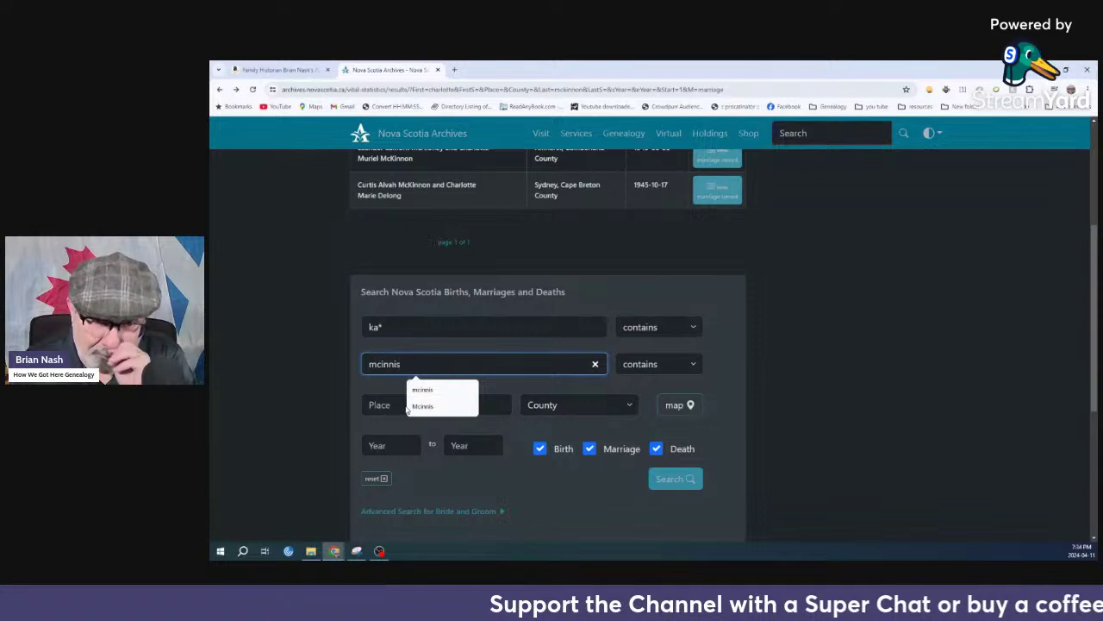
key(Return)
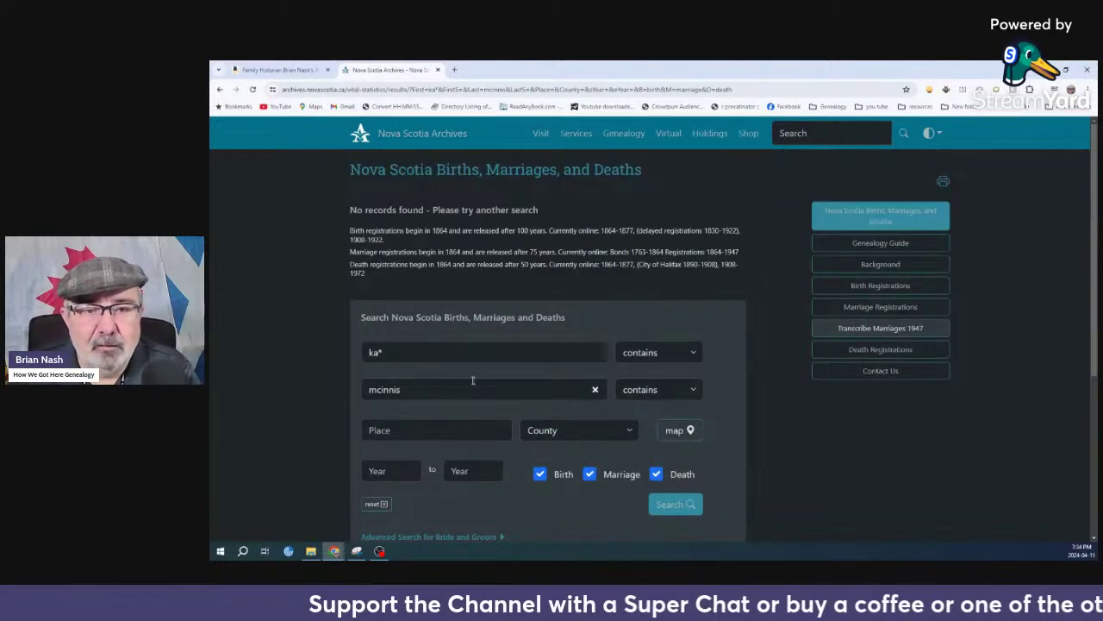
Change the first-name search term to "ca*" and run the search again with the same surname
click(375, 353)
key(BackSpace)
text(c)
key(Return)
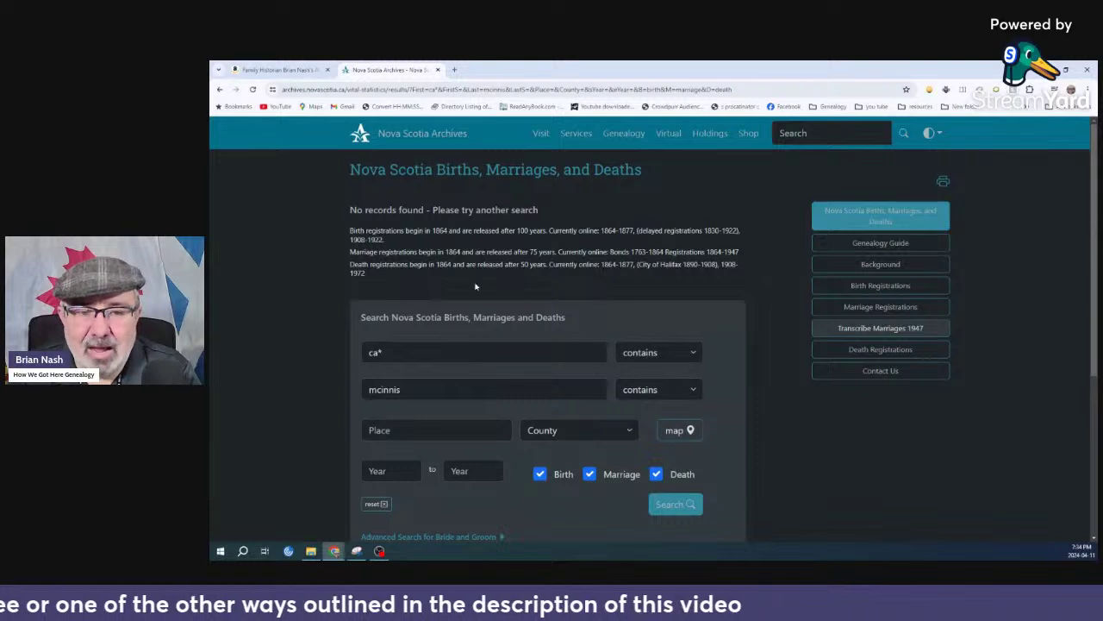
scroll(466, 320, down, 3)
scroll(466, 321, up, 3)
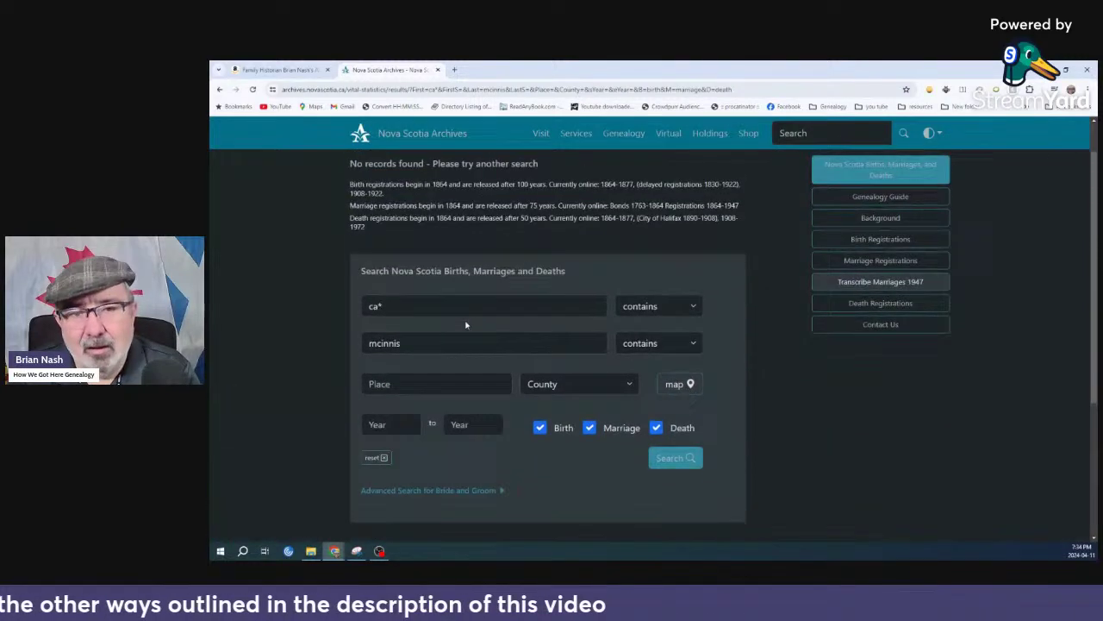
Search for first names that start with "ca" under the same surname, without the wildcard
click(413, 307)
key(BackSpace)
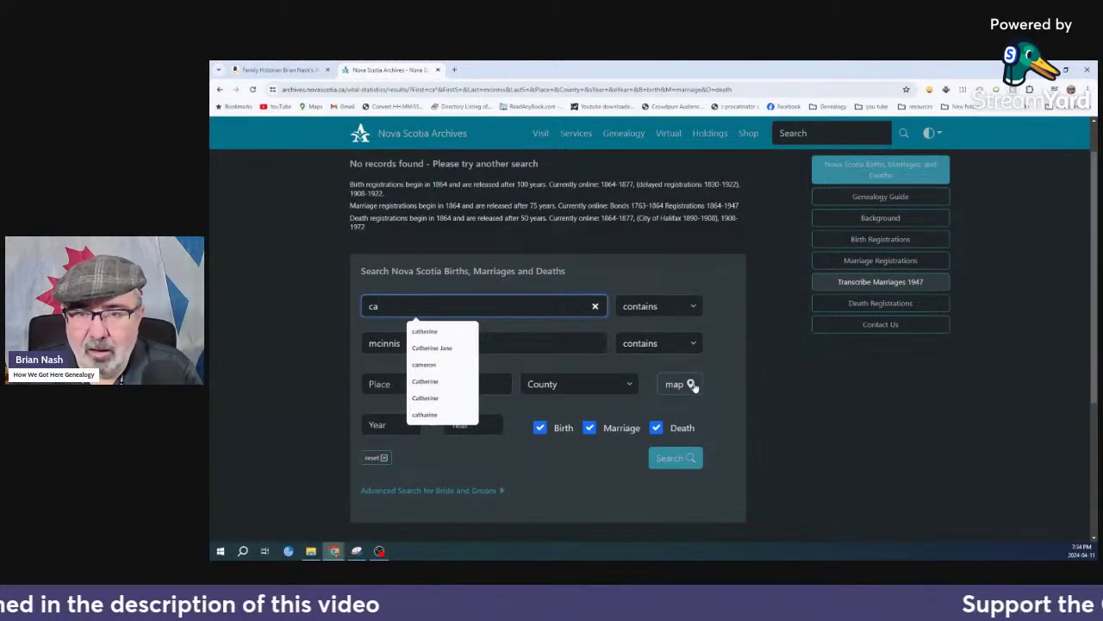
click(658, 306)
click(655, 350)
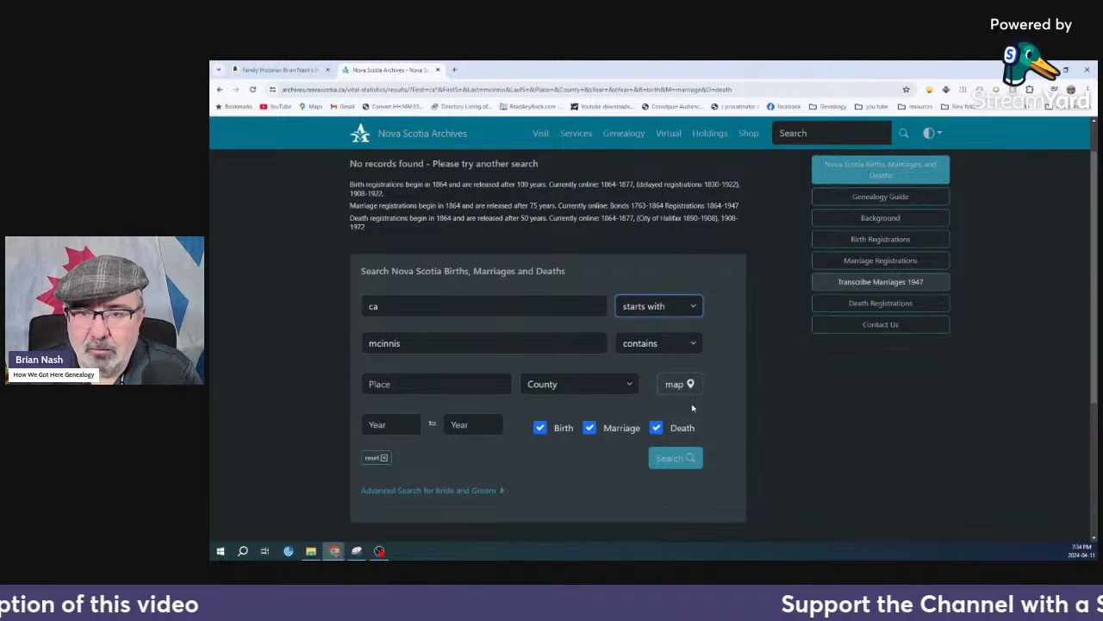
click(673, 460)
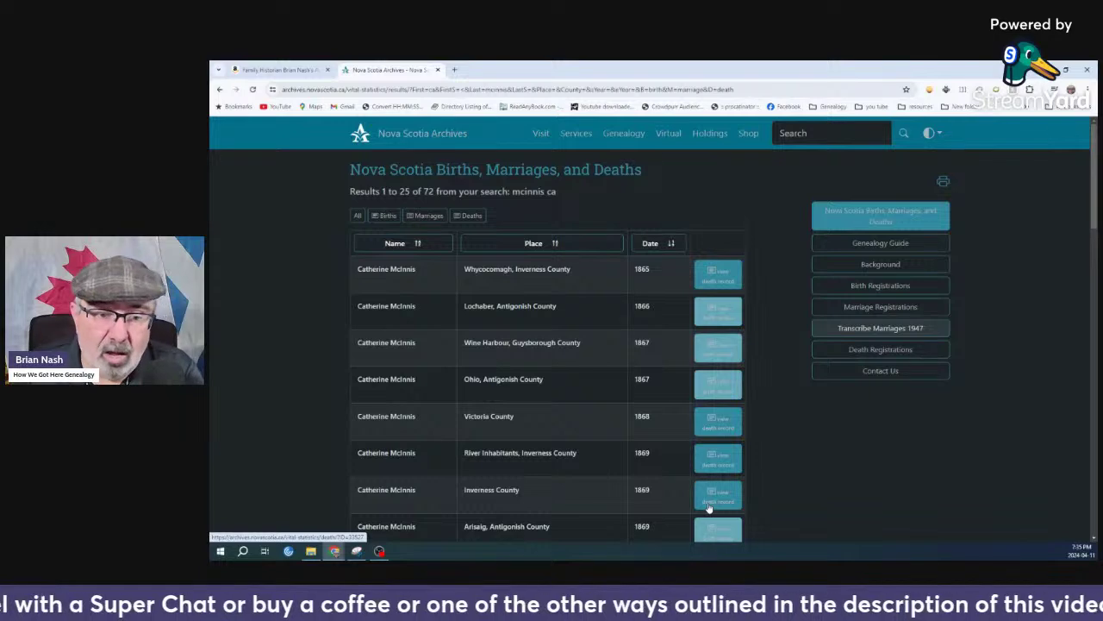
Look over the list of matching vital records and narrow it to marriages only
right_click(657, 497)
click(256, 377)
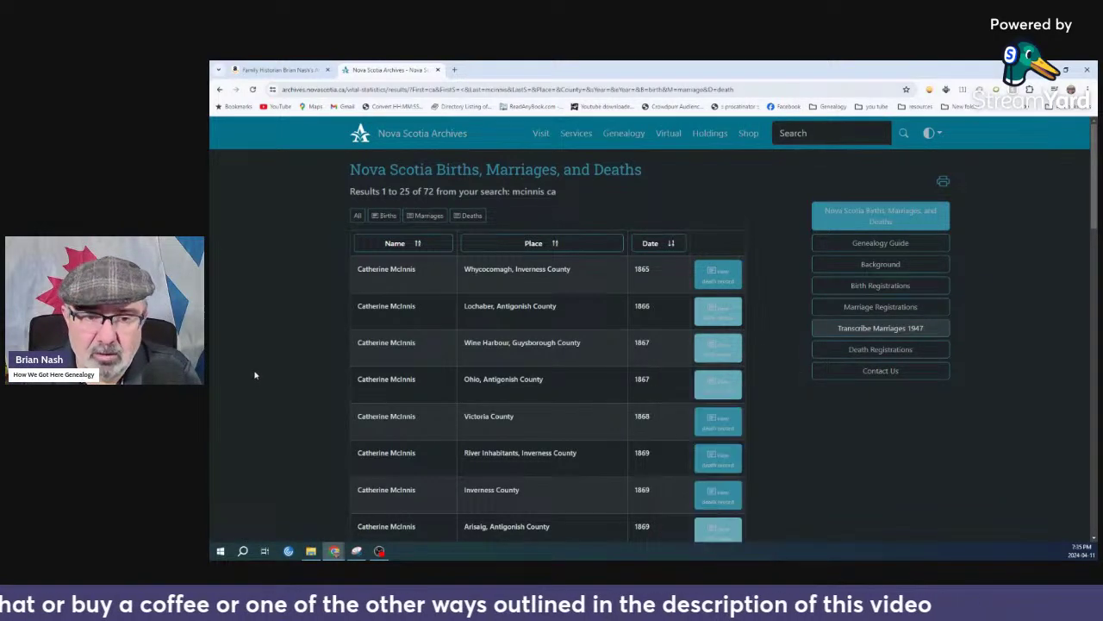
scroll(284, 384, down, 3)
scroll(285, 388, up, 3)
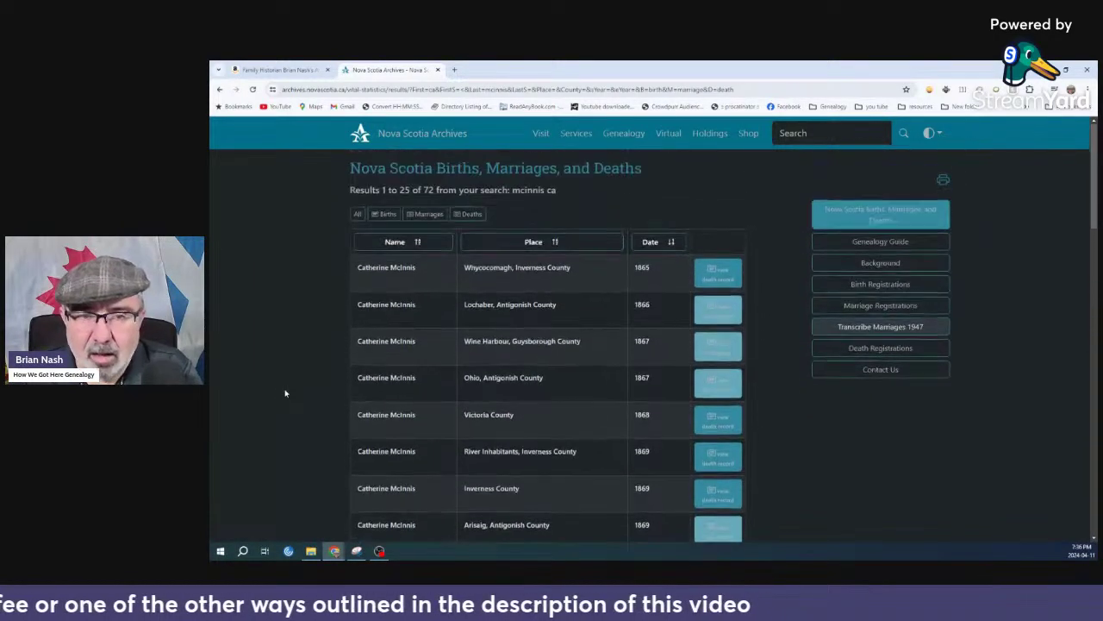
click(429, 217)
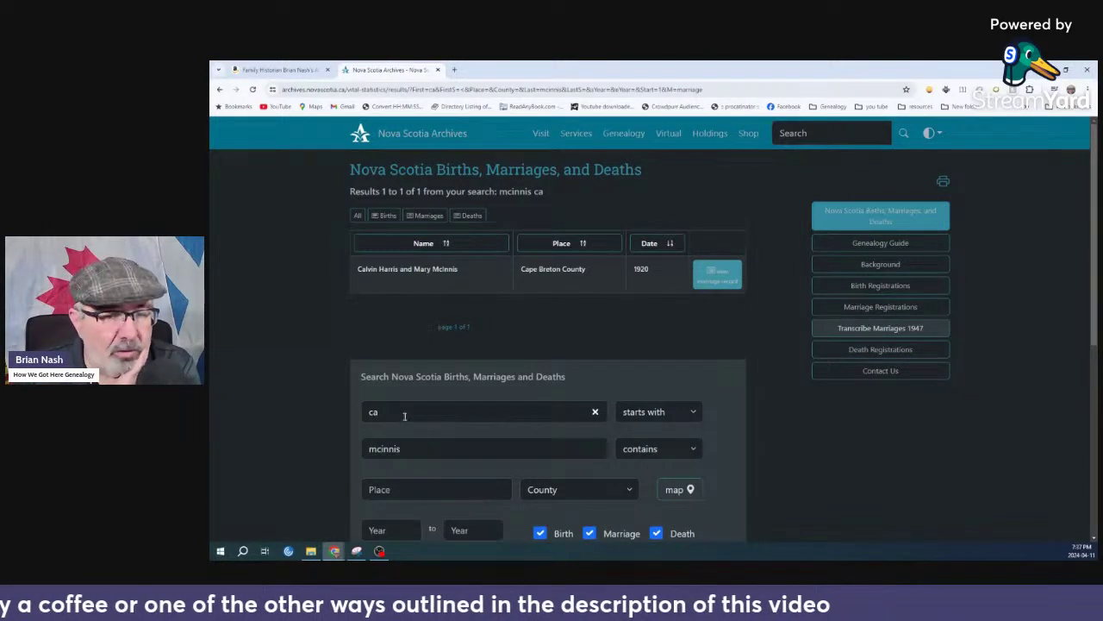
Change the first-name search term to "flo" and search births, marriages and deaths again with the same surname
drag(409, 412, 362, 414)
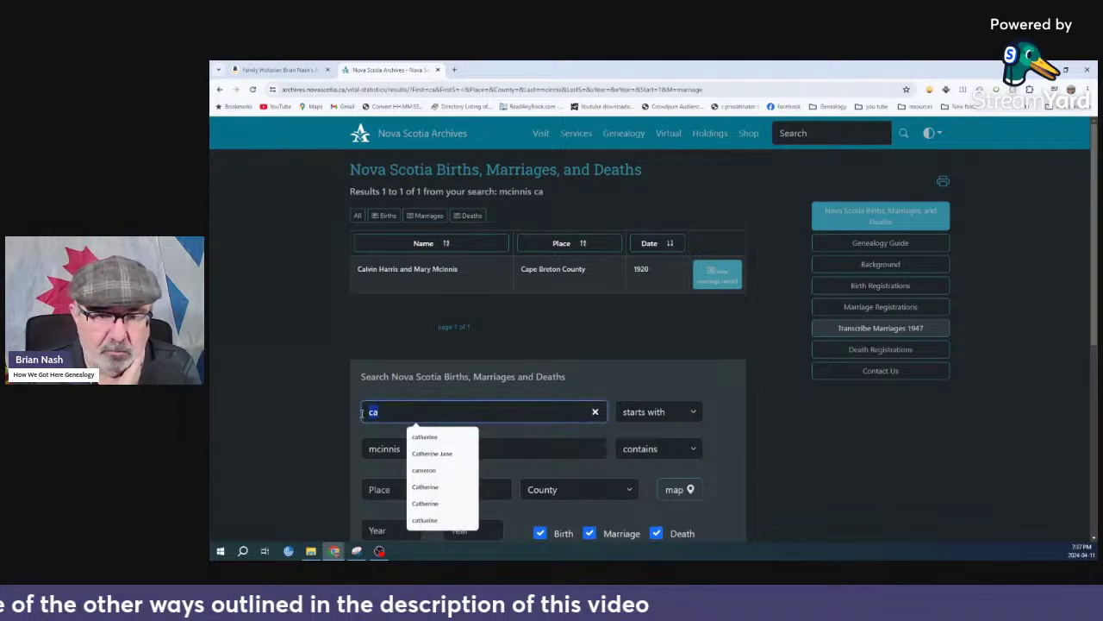
text(caf)
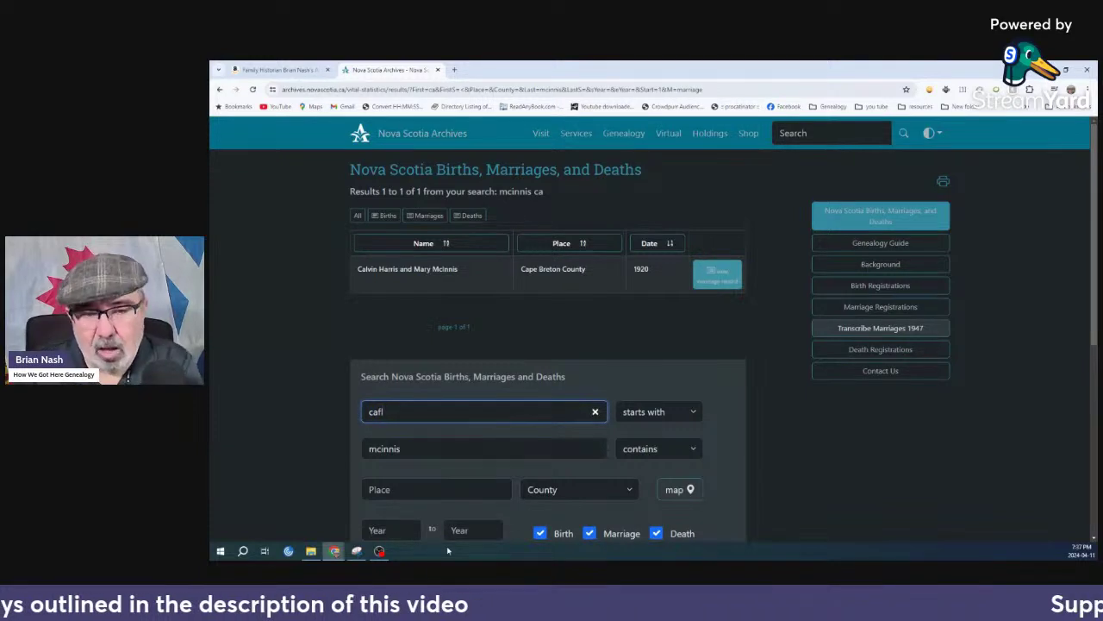
key(BackSpace)
key(BackSpace)
key(BackSpace)
text(flo)
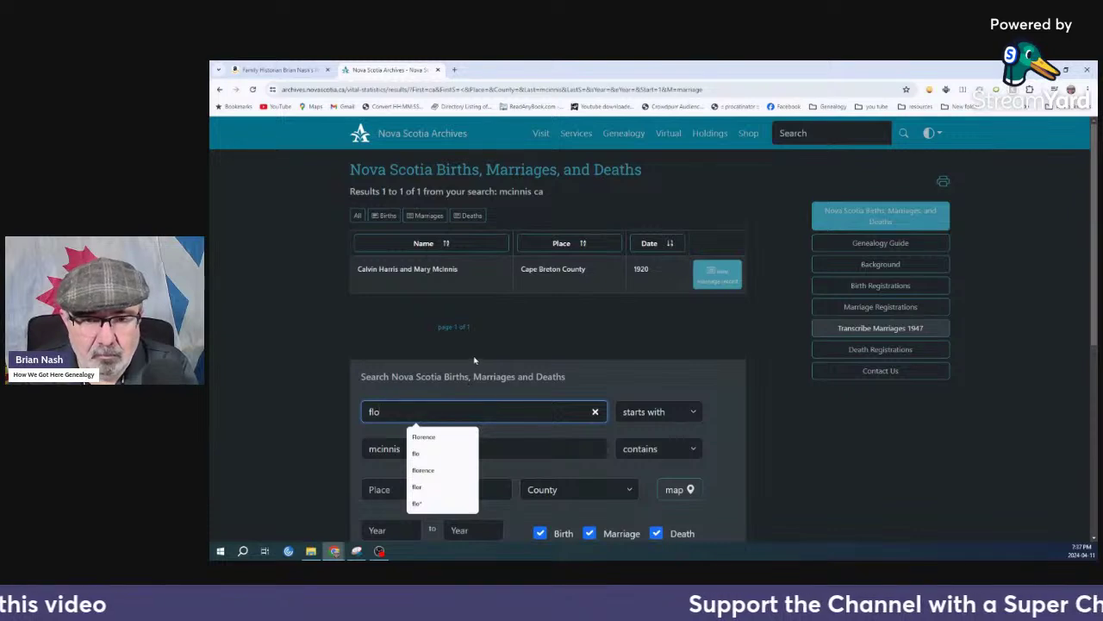
click(510, 346)
scroll(539, 455, down, 3)
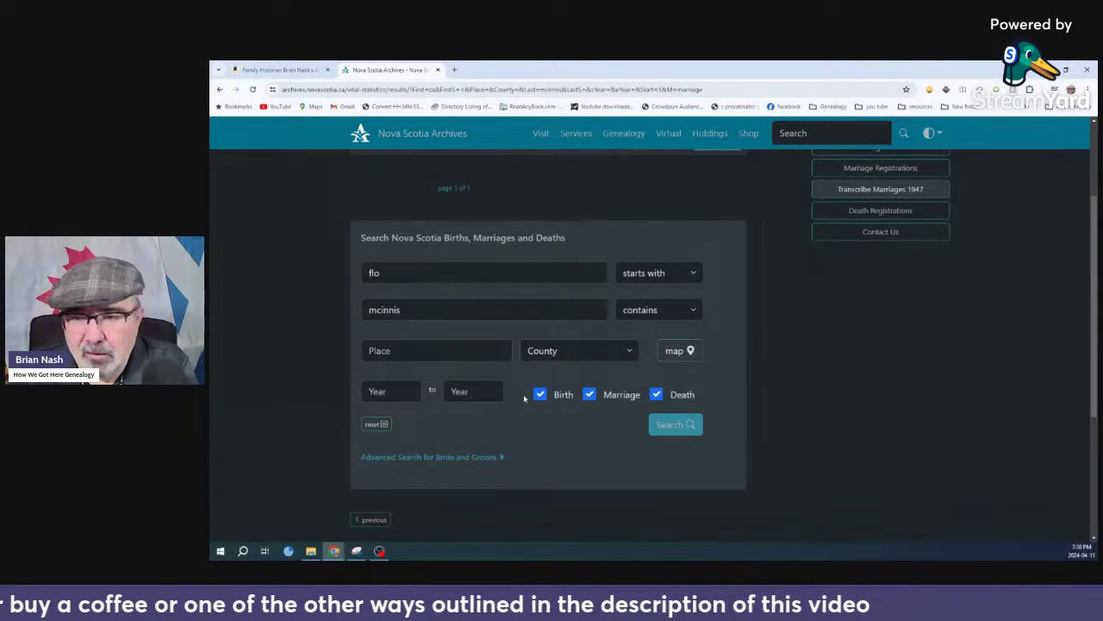
click(687, 428)
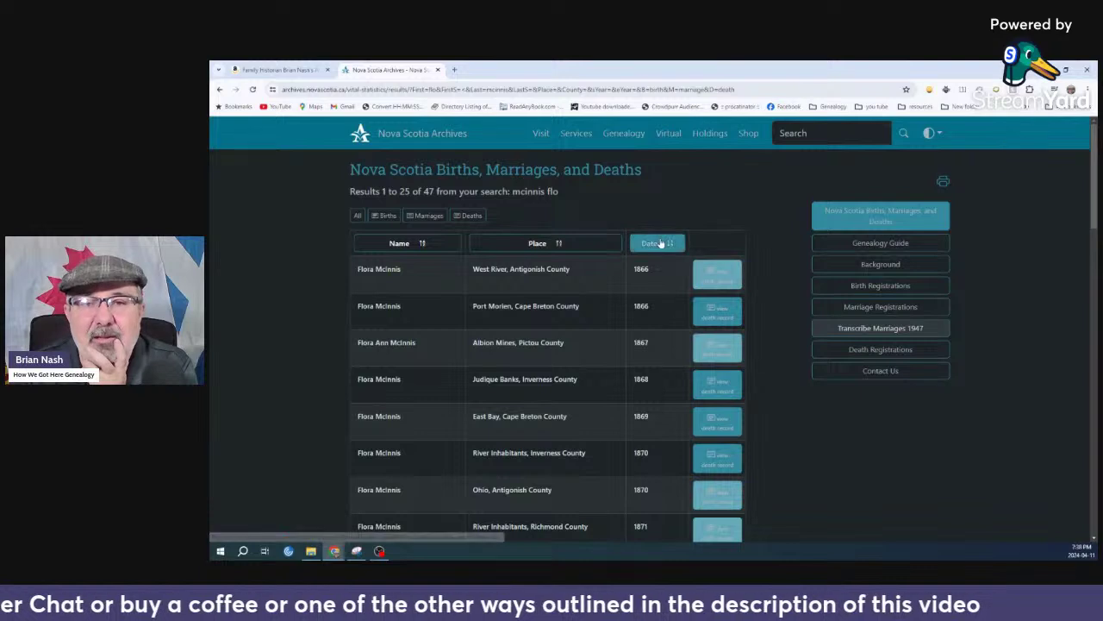
Narrow the vital records results to births only and look over the names, places and dates
click(383, 216)
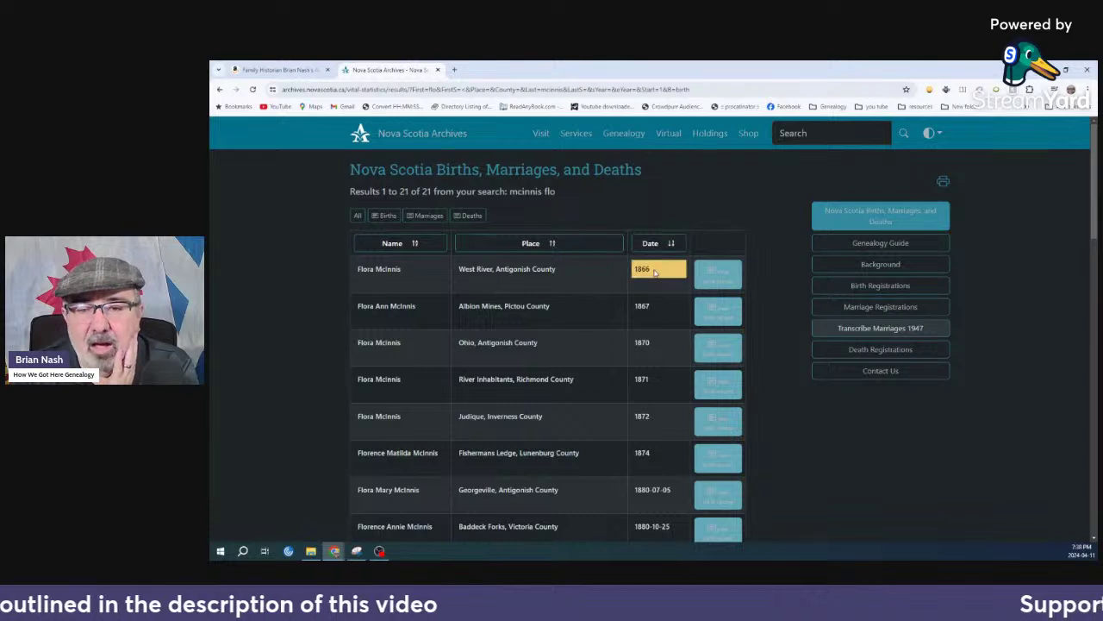
scroll(618, 327, down, 2)
scroll(618, 328, down, 1)
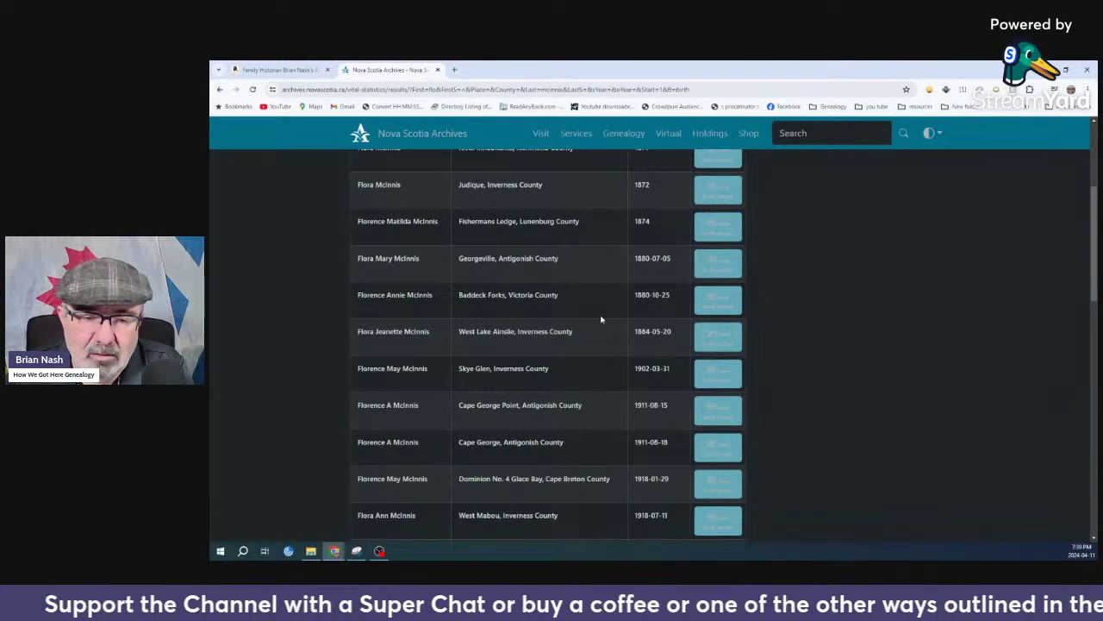
scroll(479, 351, down, 1)
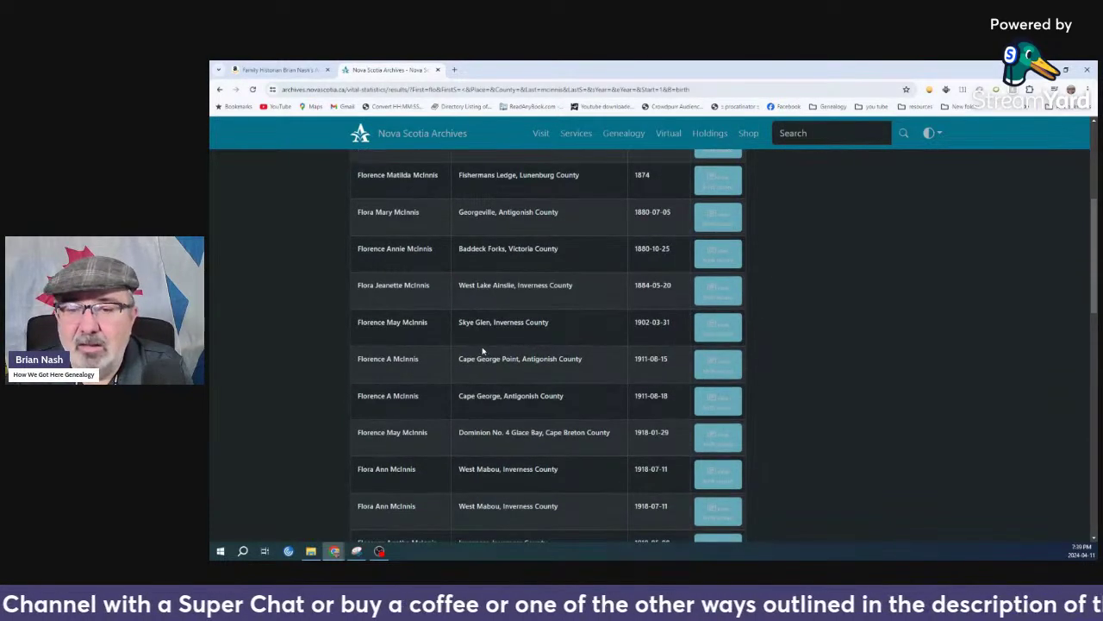
scroll(491, 349, up, 1)
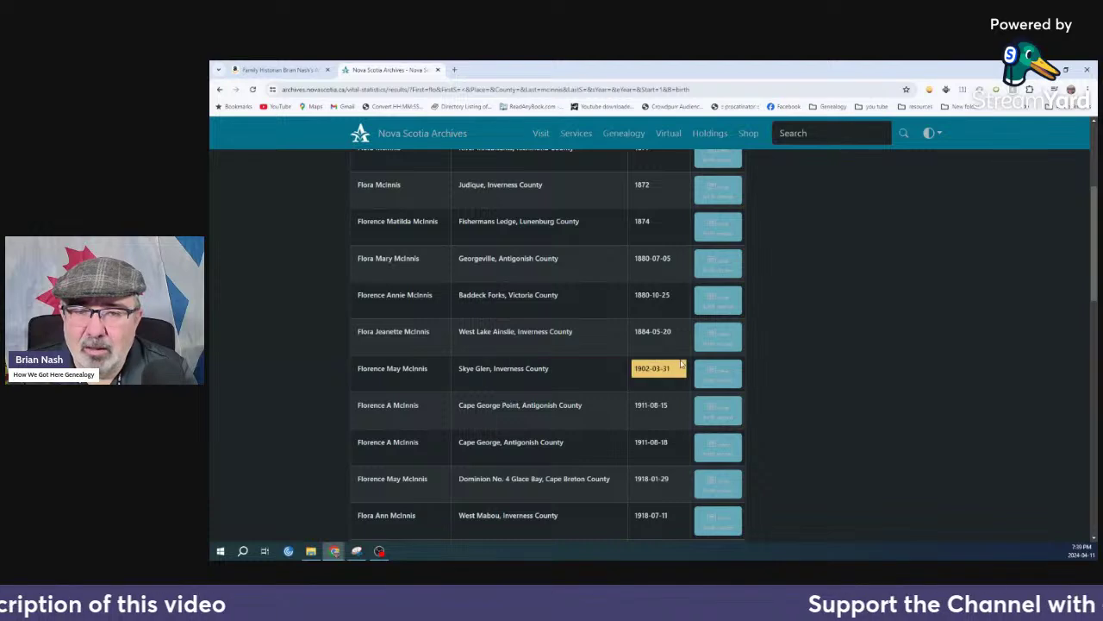
Open the birth record from Skye Glen, Inverness County, and read the parents' details and the affidavit on the scanned form
click(714, 372)
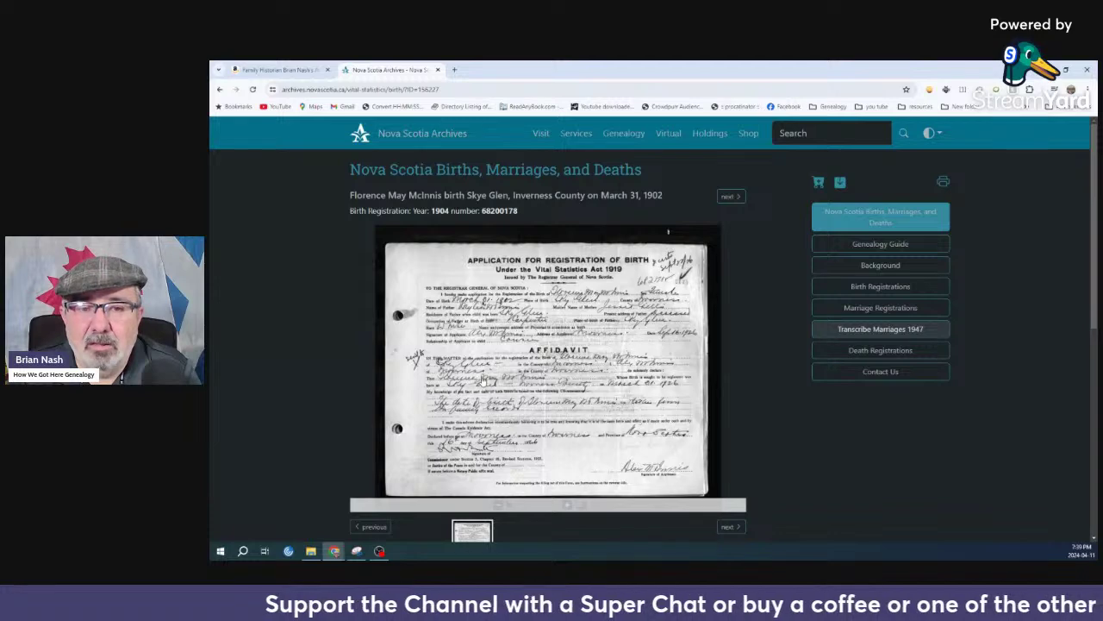
scroll(482, 379, up, 5)
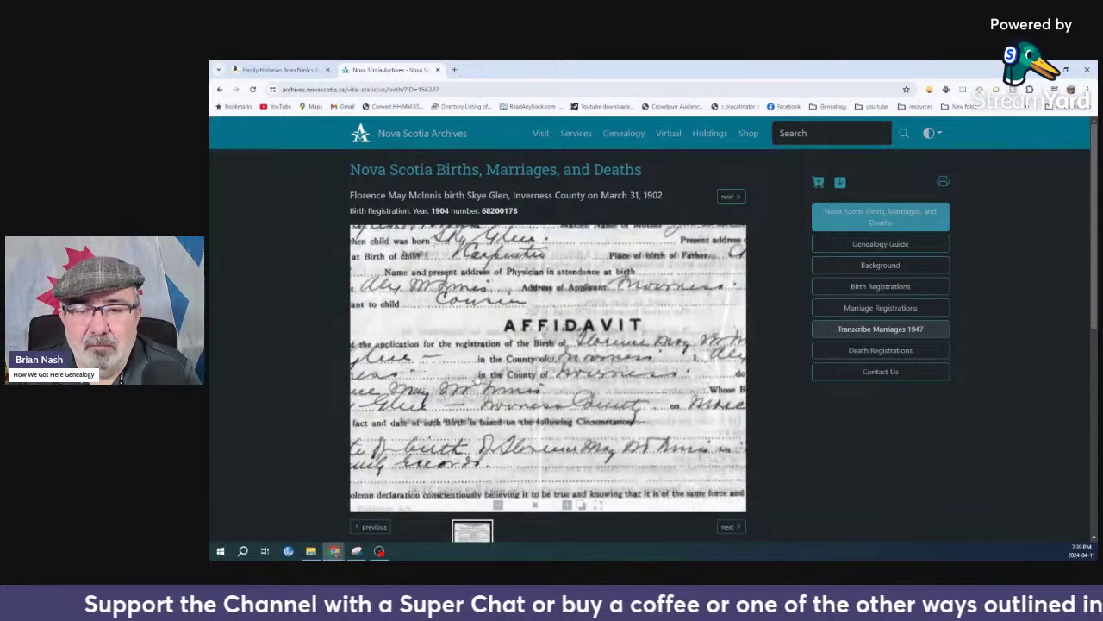
drag(479, 379, 548, 407)
scroll(510, 422, up, 1)
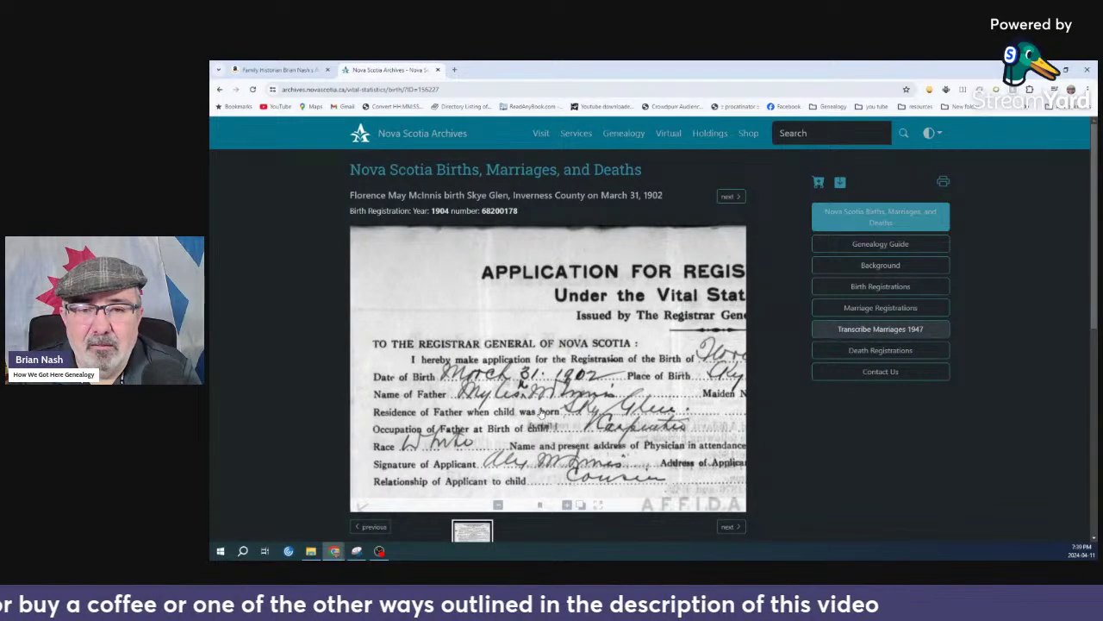
scroll(540, 414, down, 1)
drag(542, 416, 535, 364)
scroll(524, 365, down, 2)
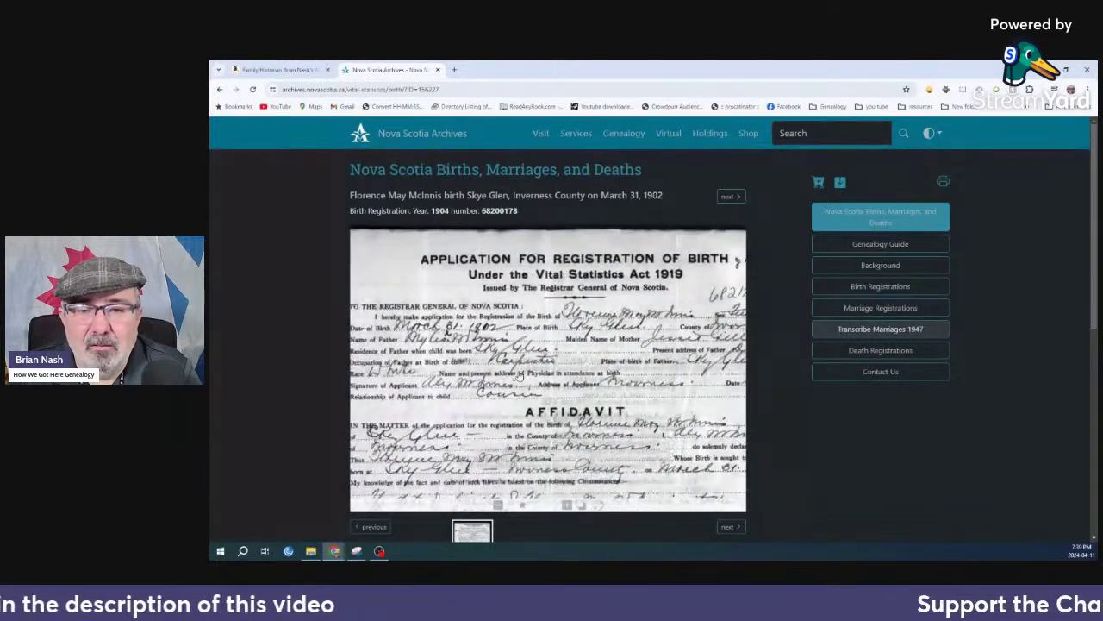
scroll(522, 376, down, 2)
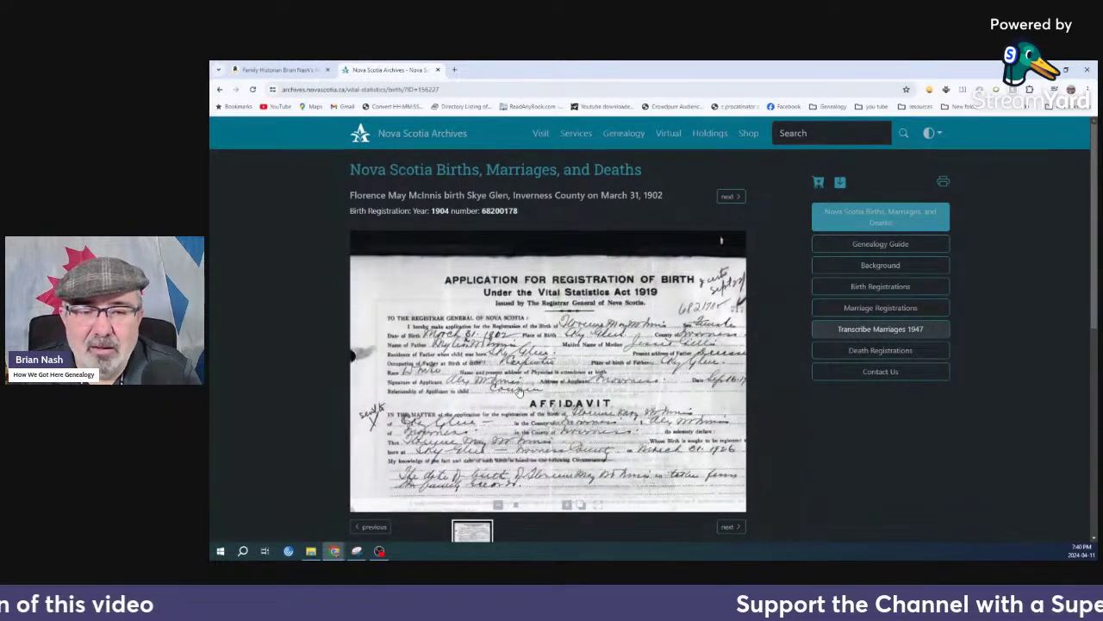
drag(515, 422, 519, 402)
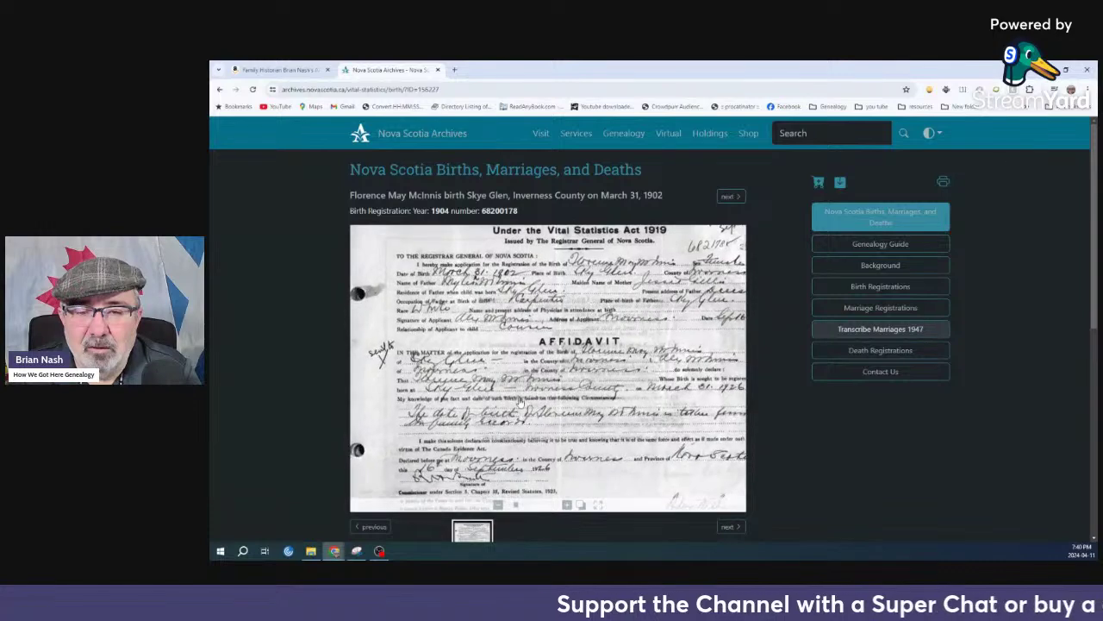
scroll(527, 413, down, 1)
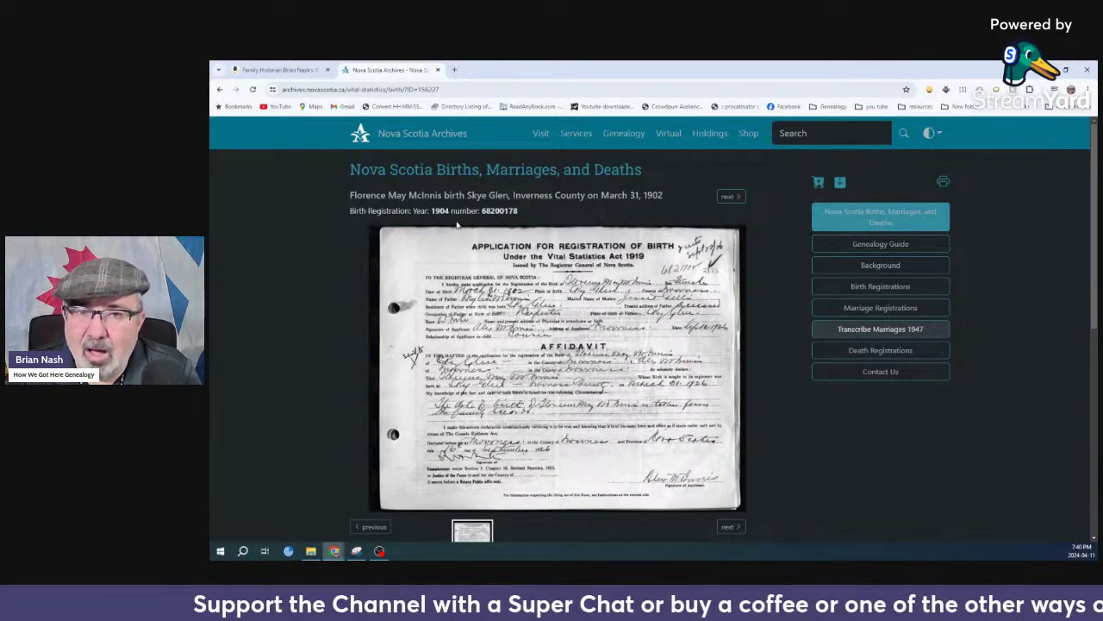
Search the web for "canda census search" in a new browser tab to reach the Canadian census search form
click(454, 69)
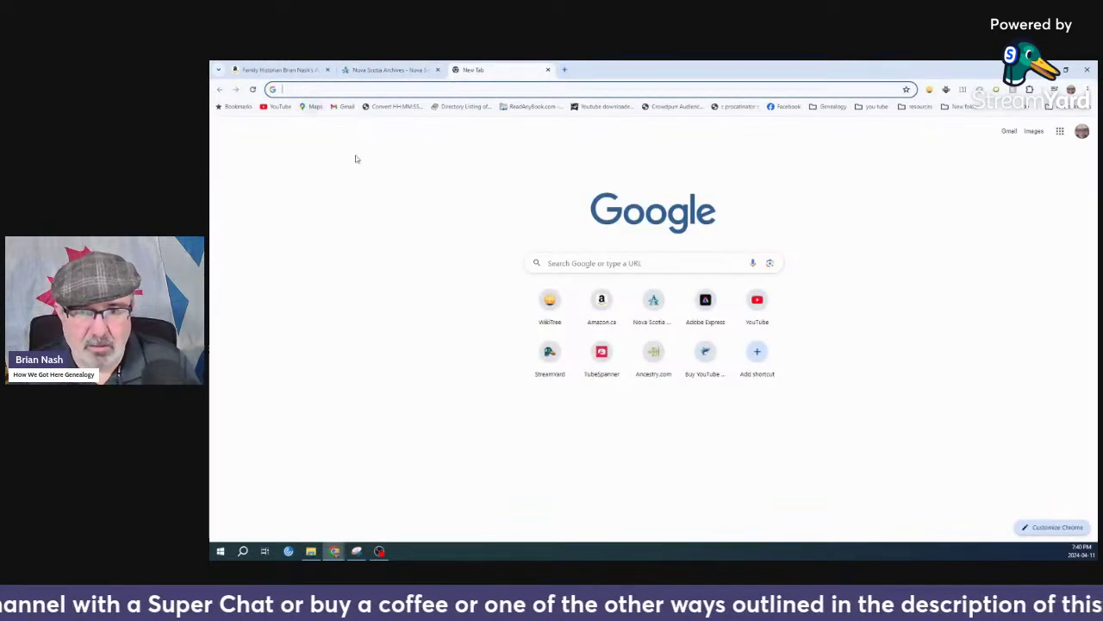
click(371, 89)
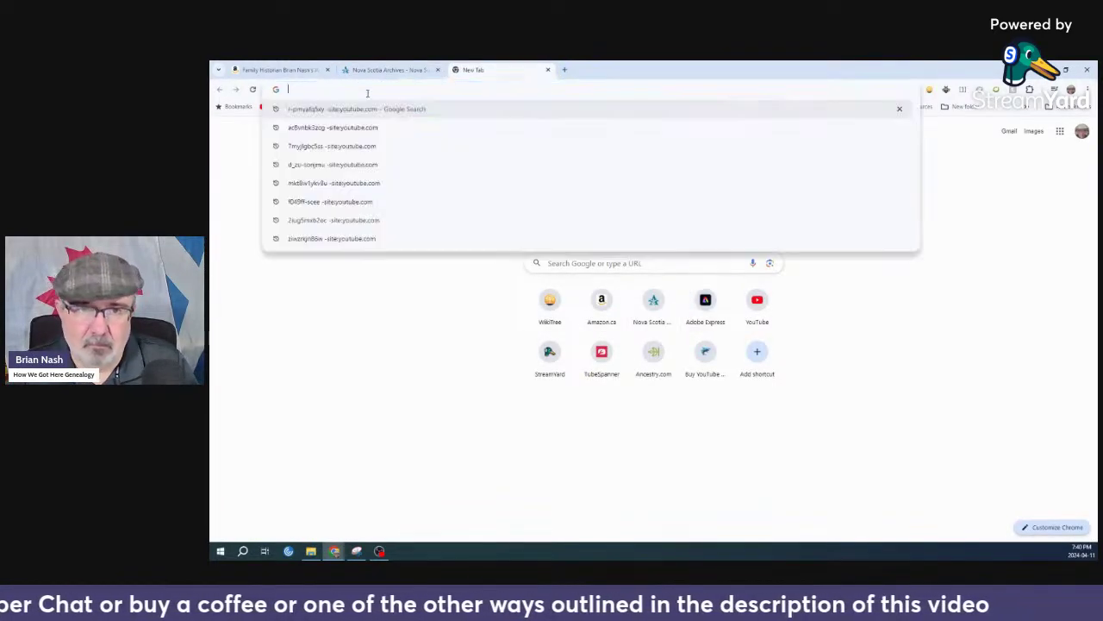
text(canda )
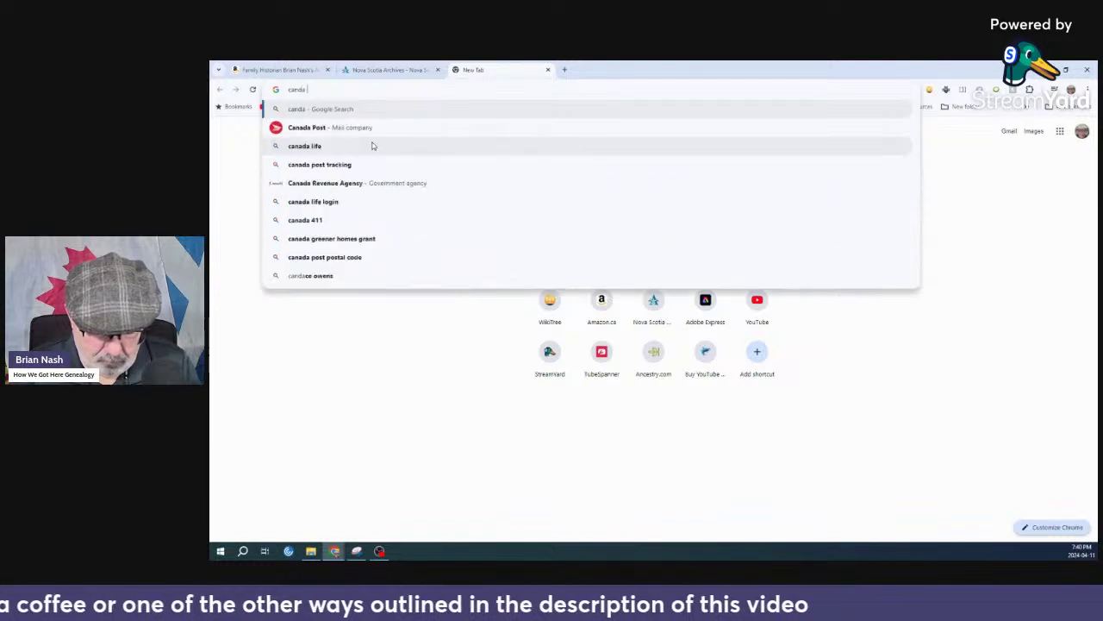
text(census se)
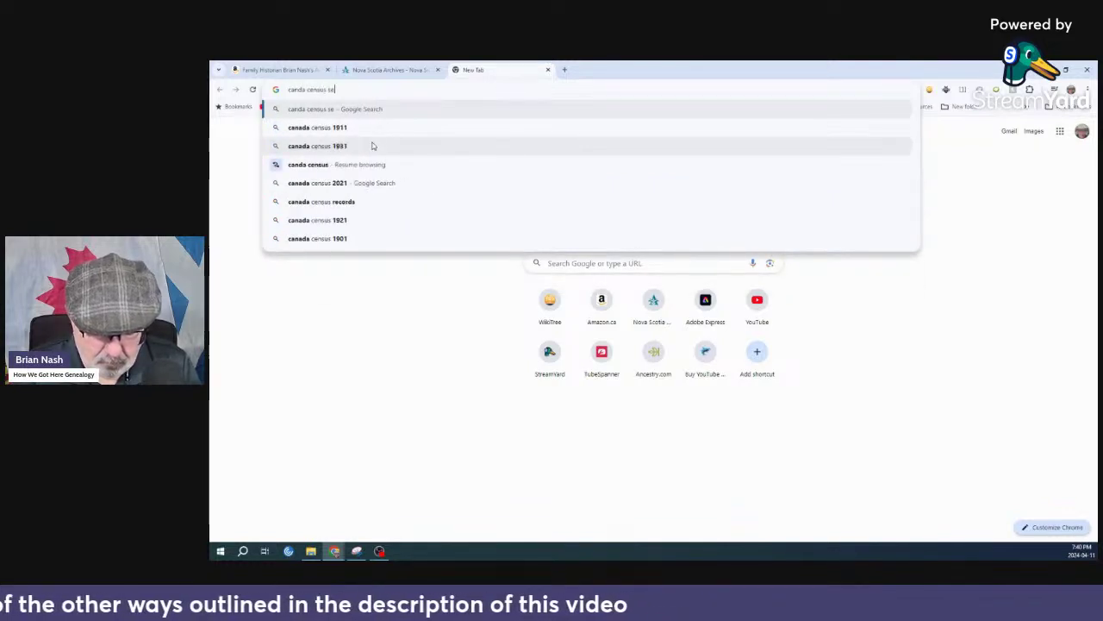
text(arch)
key(Return)
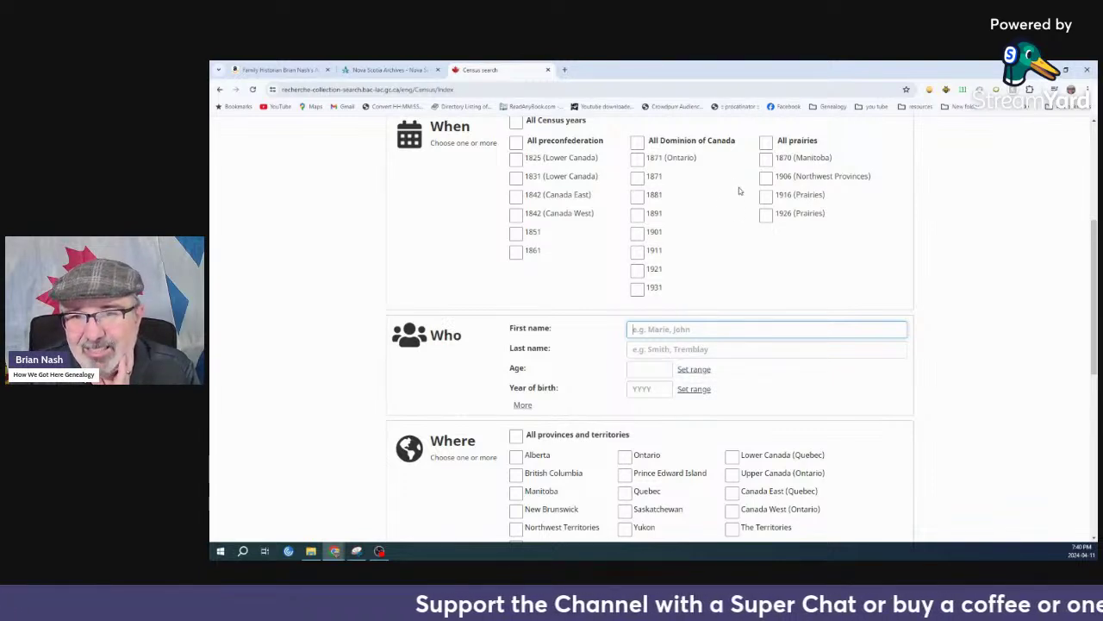
Limit the census search to the 1891, 1901 and 1911 census years
click(637, 251)
click(637, 231)
click(638, 216)
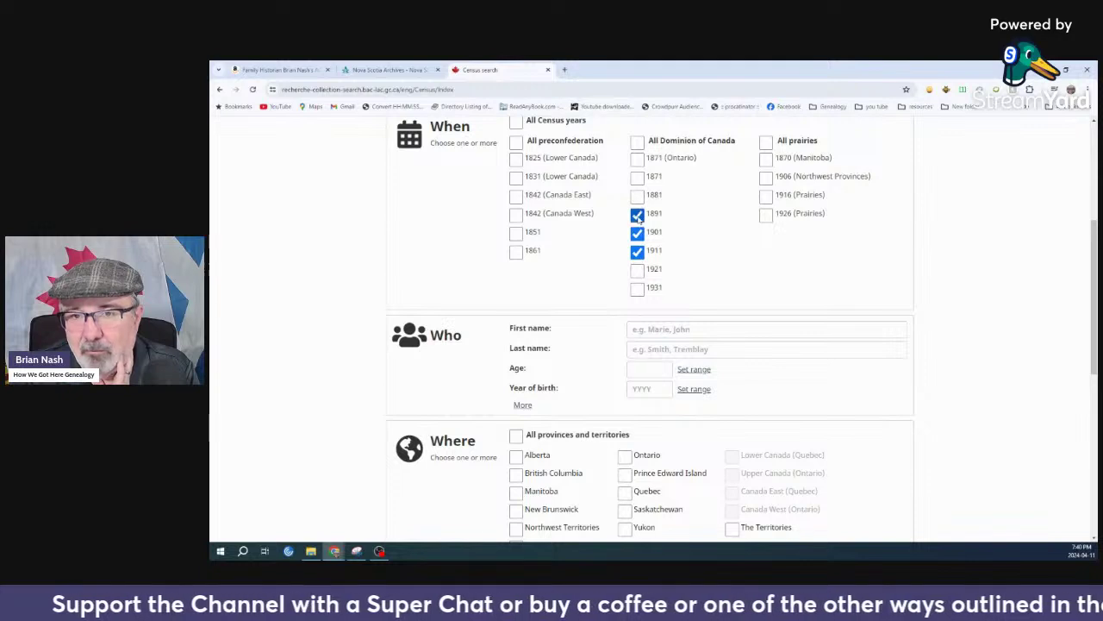
Enter first name "cath*" with the same Mc surname as census search terms and limit the gender to Female
click(659, 329)
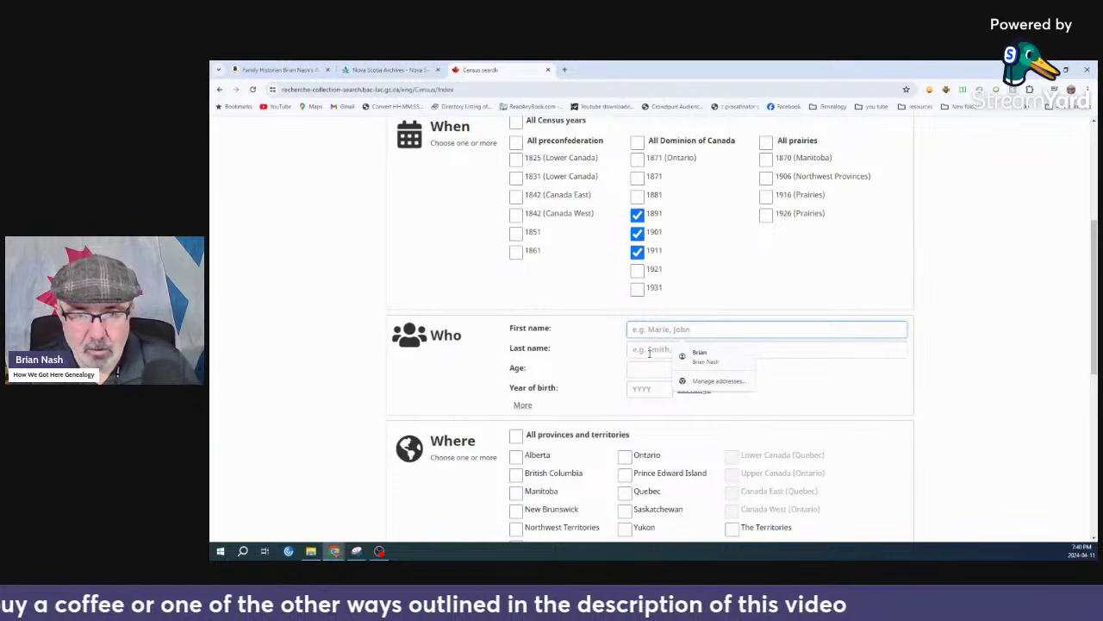
text(cath*)
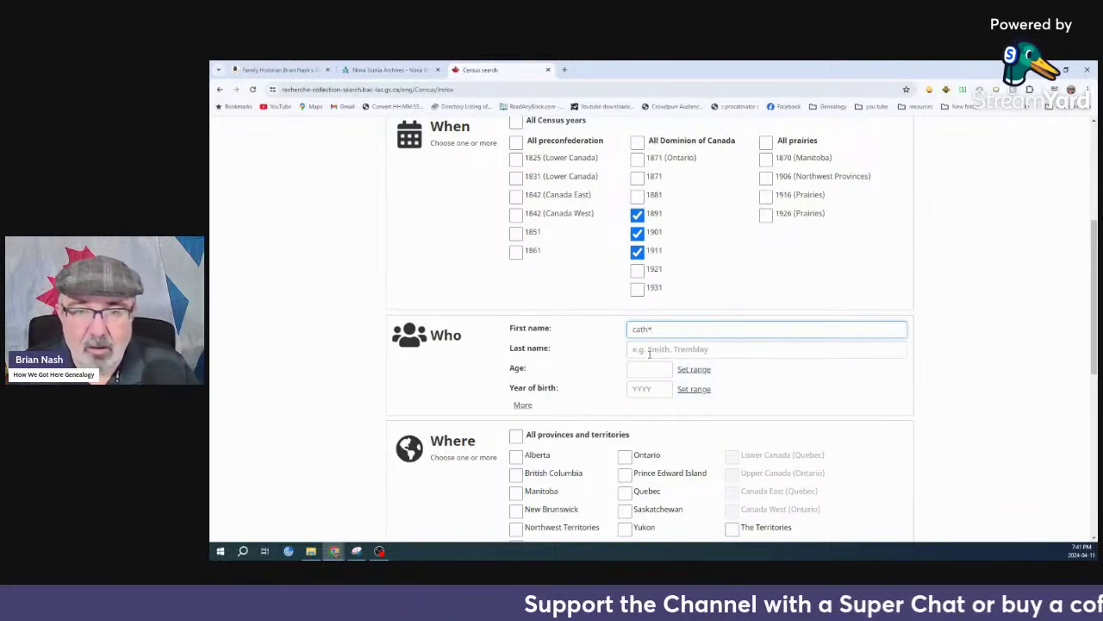
click(649, 350)
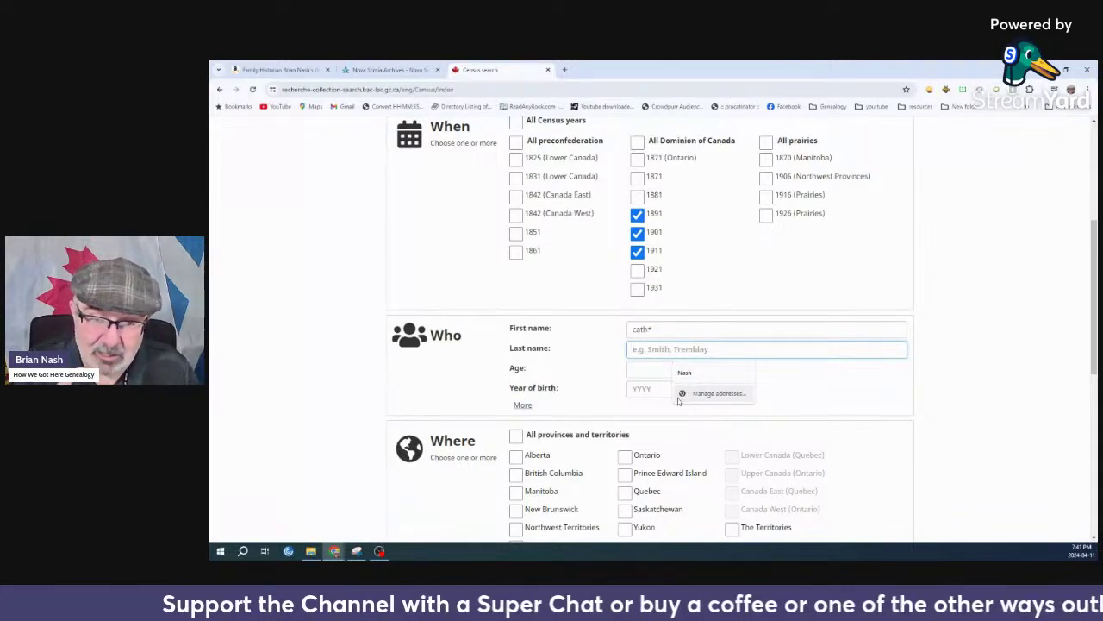
text(mcinnis)
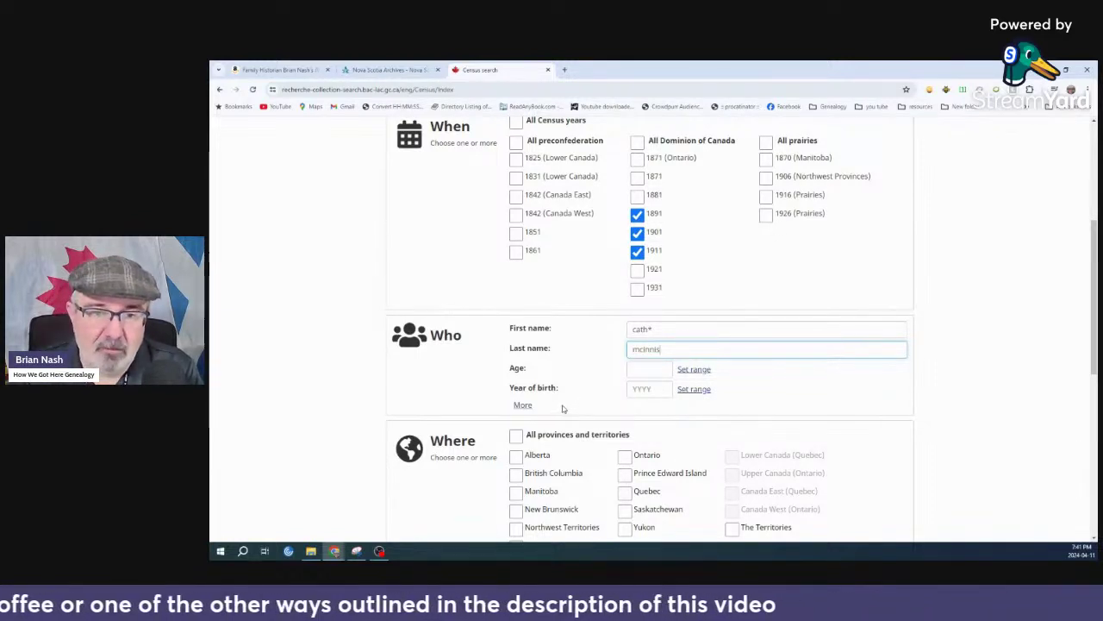
click(523, 406)
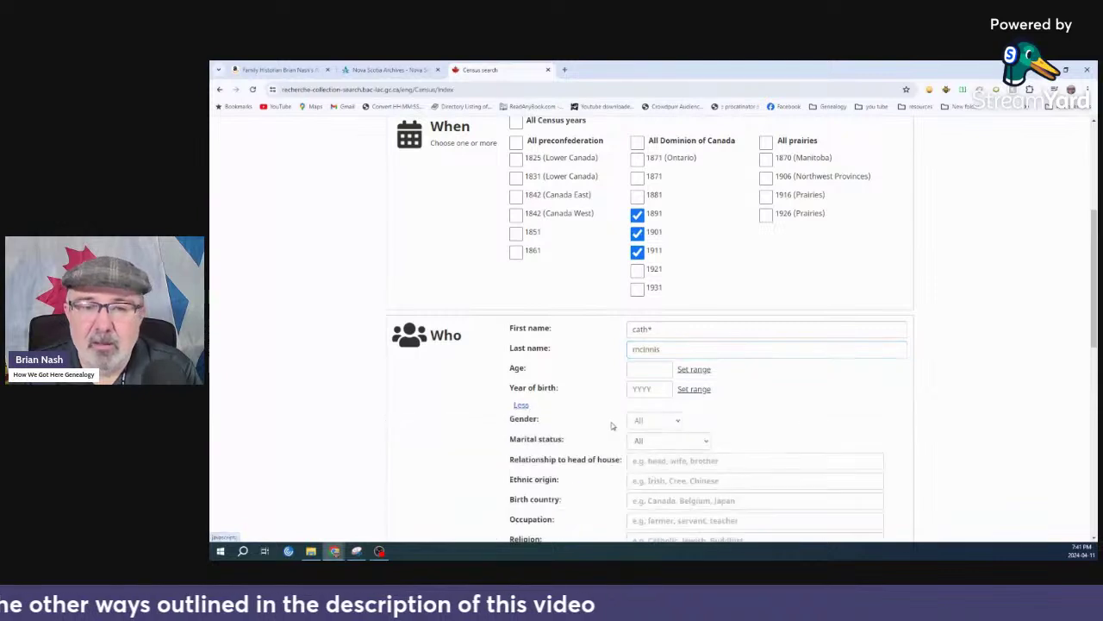
click(676, 421)
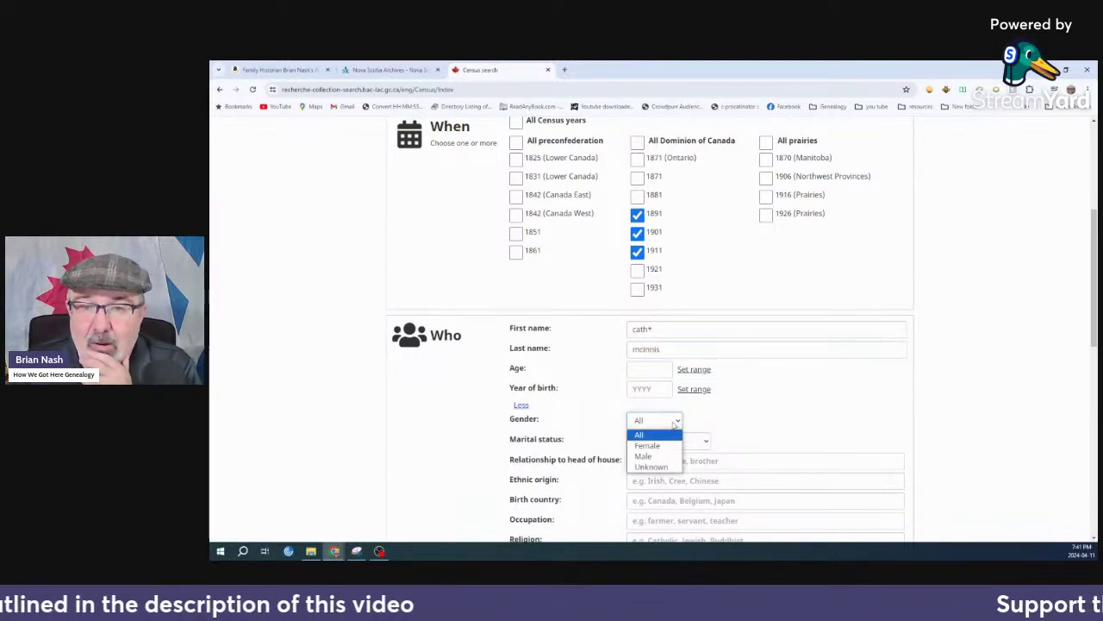
click(648, 445)
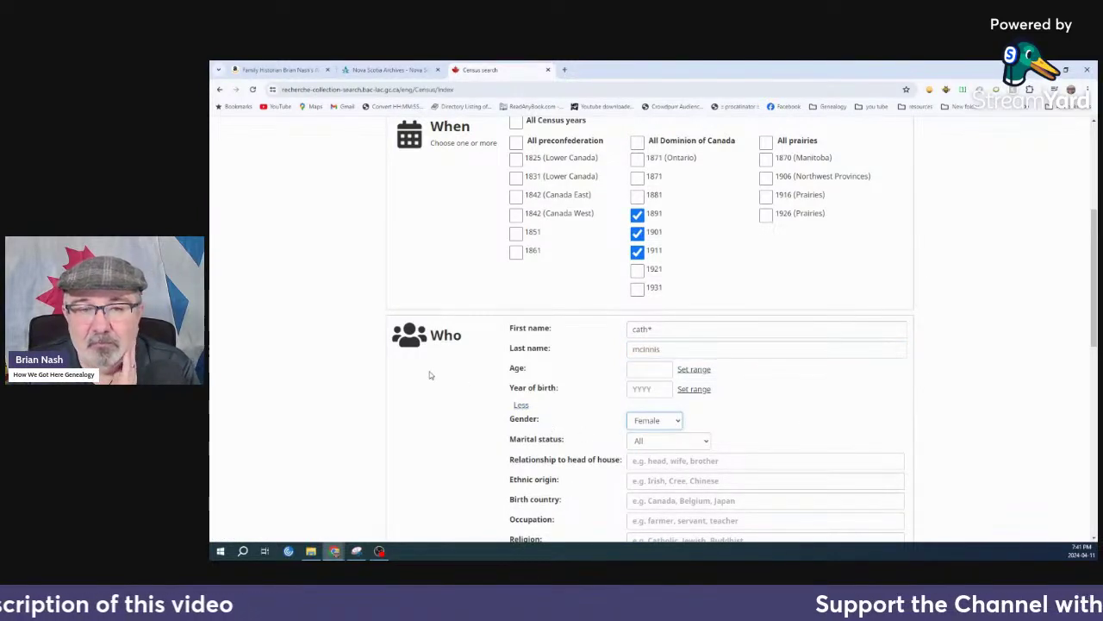
Restrict the census search to the province of Nova Scotia and the Inverness district, and run it
scroll(430, 375, down, 5)
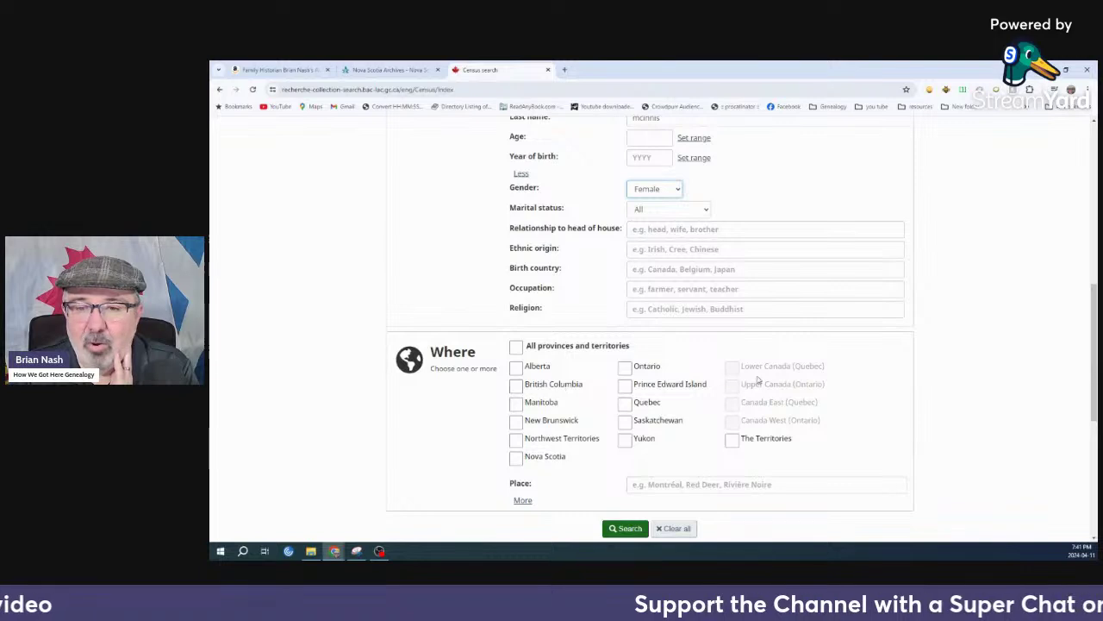
click(516, 458)
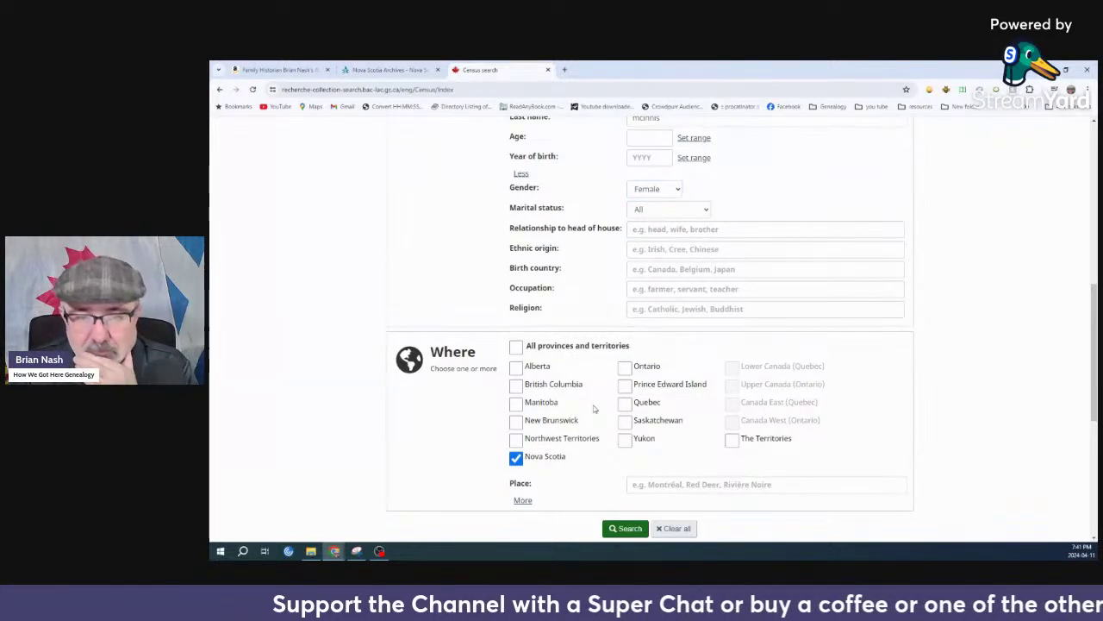
scroll(595, 407, down, 3)
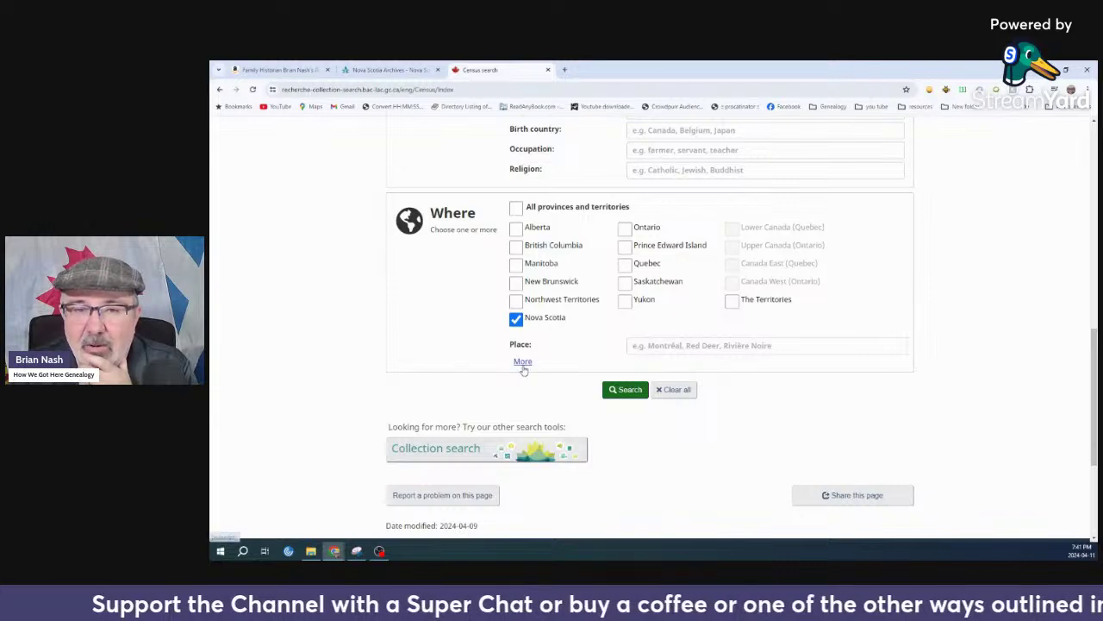
click(522, 362)
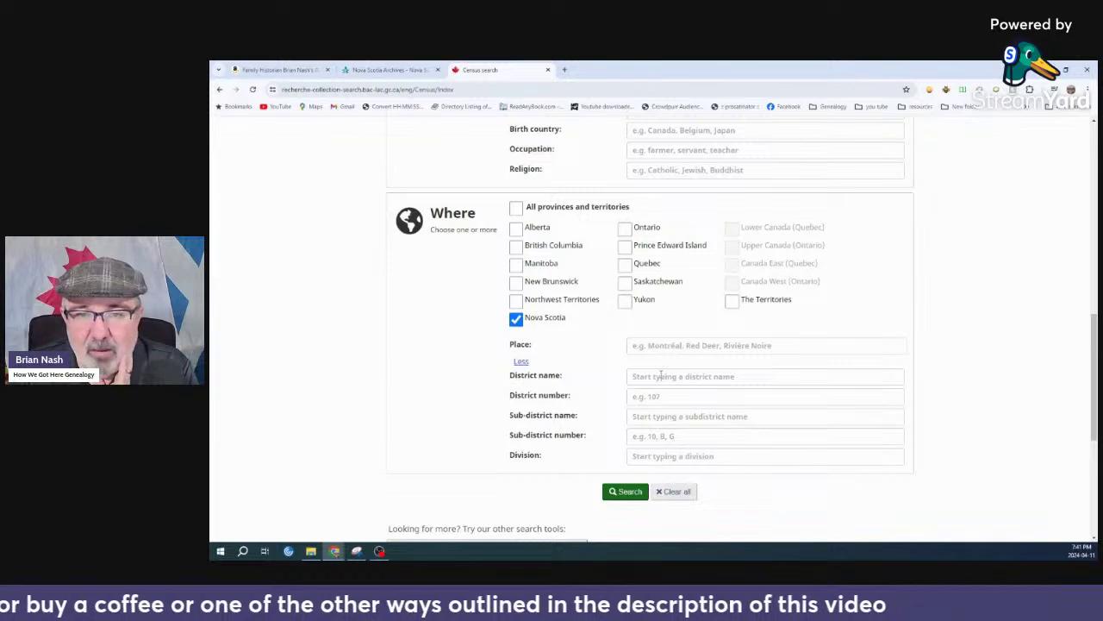
click(661, 376)
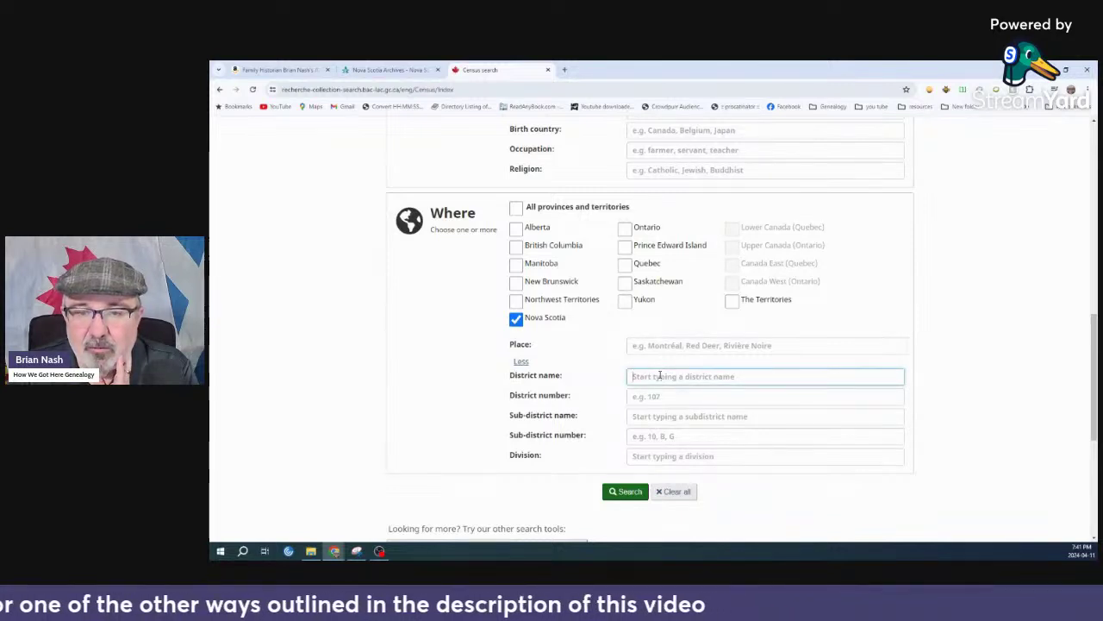
text(In)
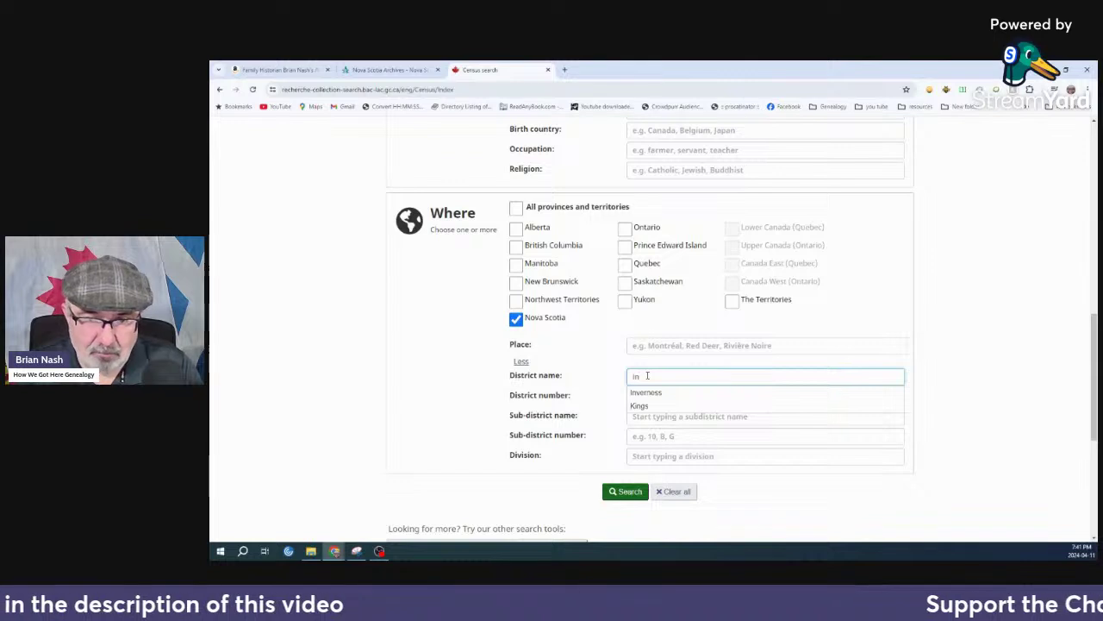
click(648, 392)
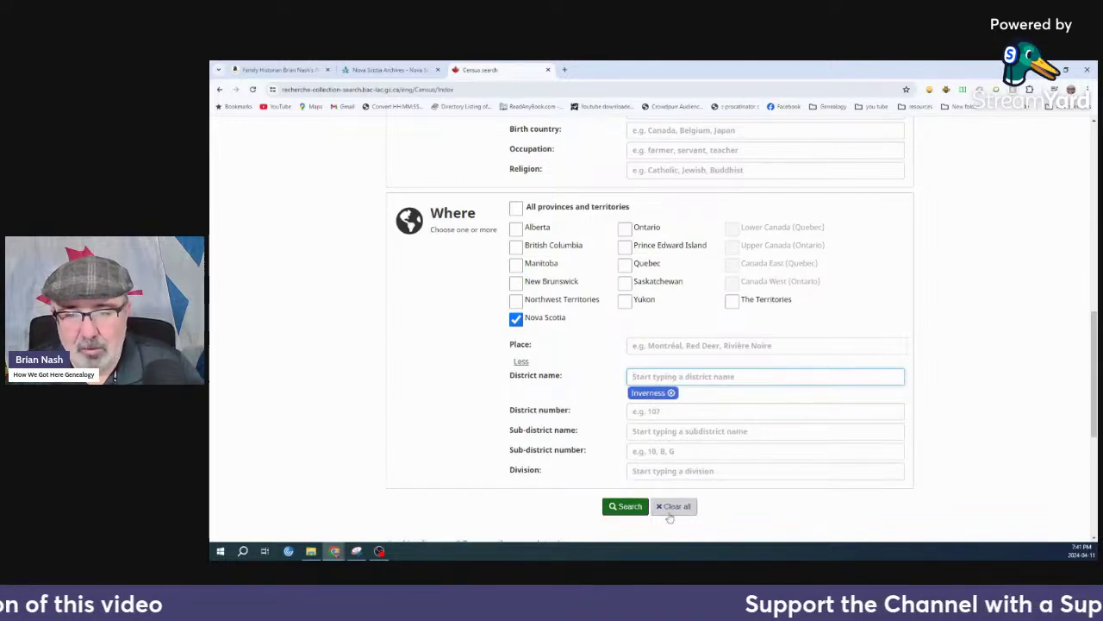
click(636, 509)
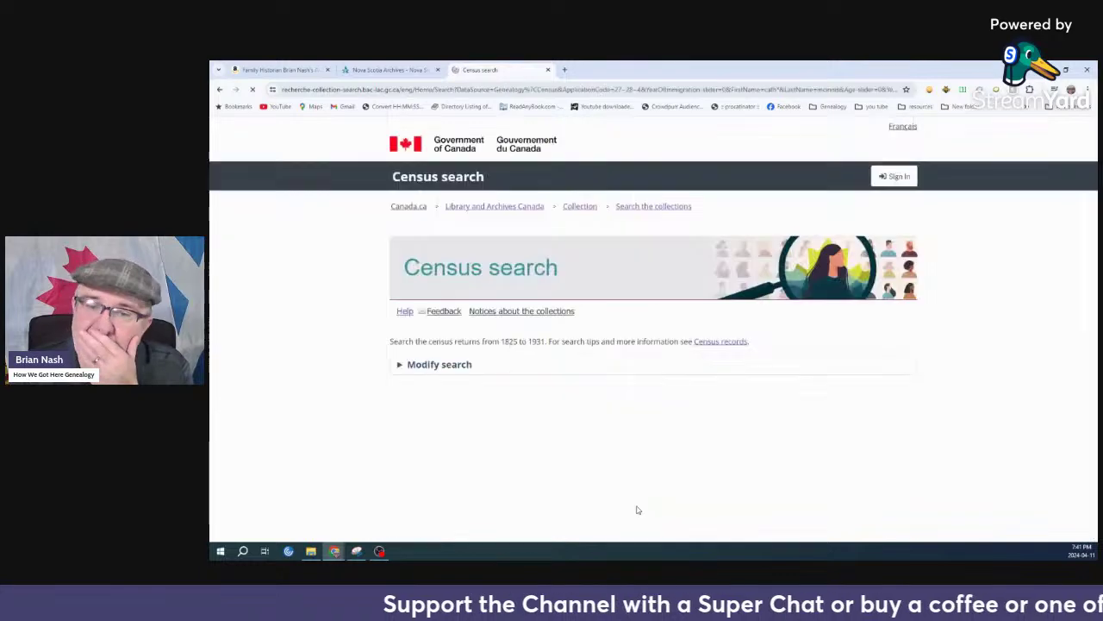
Review the first sixteen census results, comparing each woman's census year, age and sub-district with the bride's details
scroll(638, 500, down, 2)
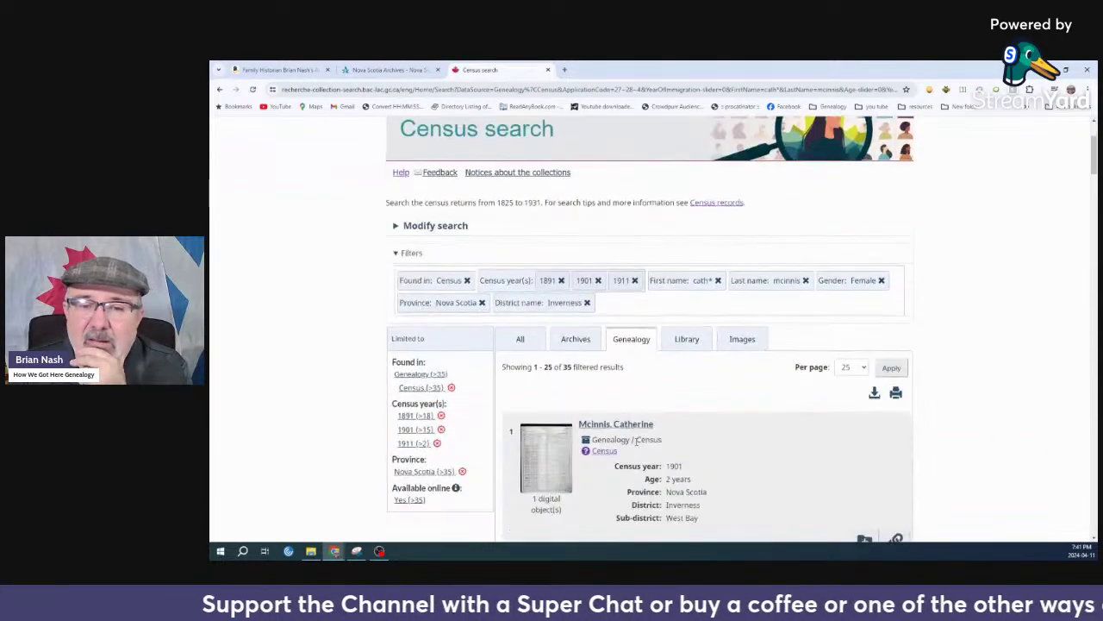
scroll(672, 360, down, 1)
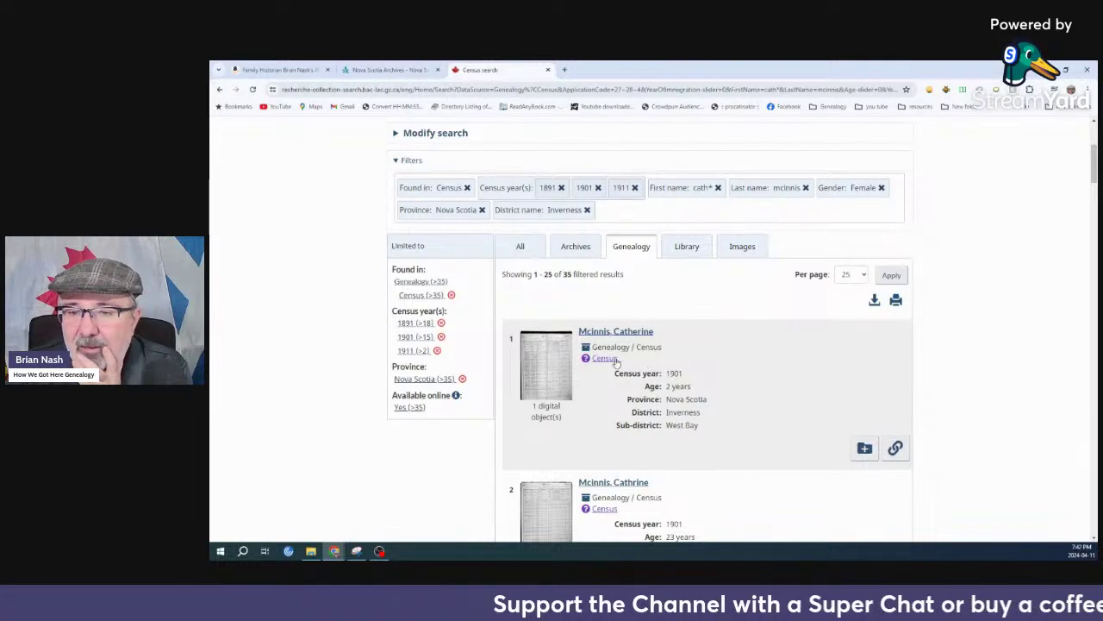
scroll(667, 377, down, 2)
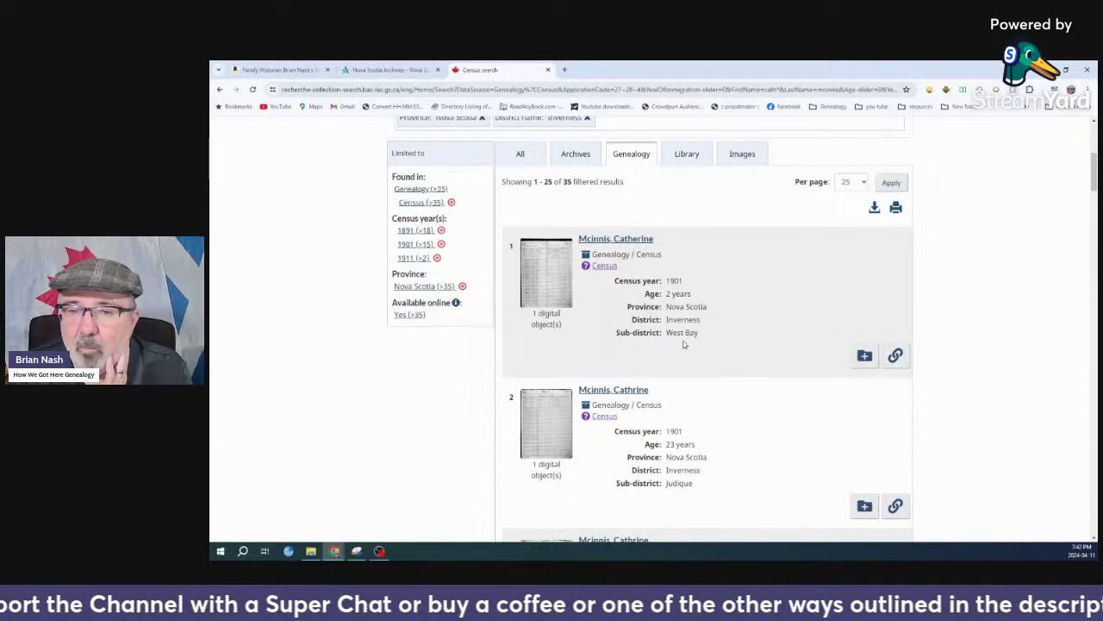
scroll(661, 331, down, 1)
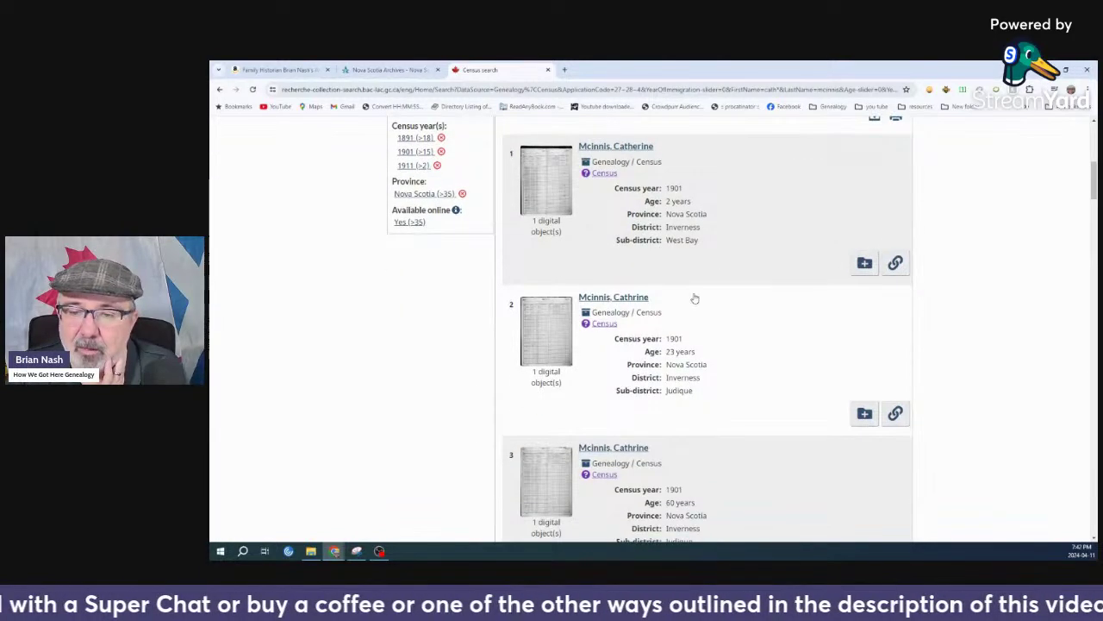
scroll(671, 384, down, 2)
scroll(671, 385, down, 1)
scroll(679, 381, down, 1)
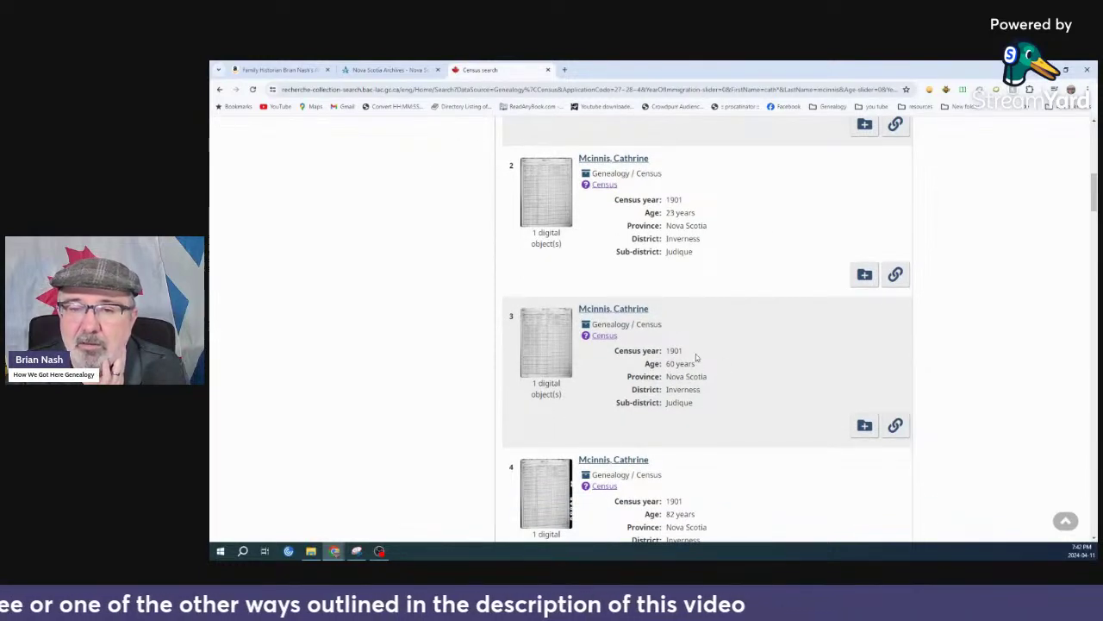
scroll(668, 396, down, 2)
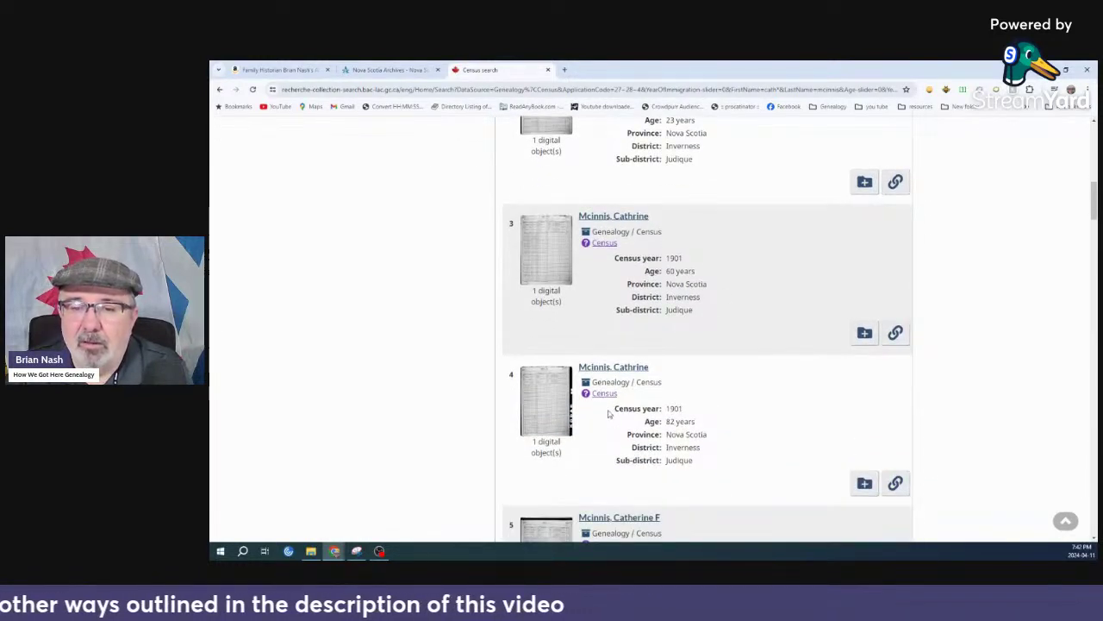
scroll(707, 420, down, 2)
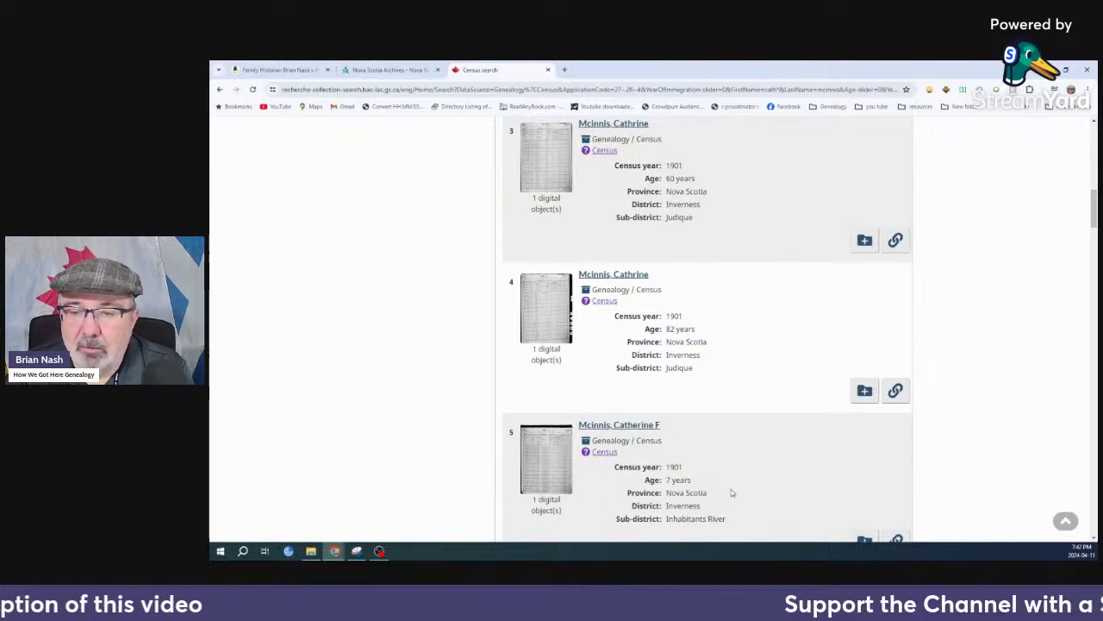
scroll(702, 483, down, 3)
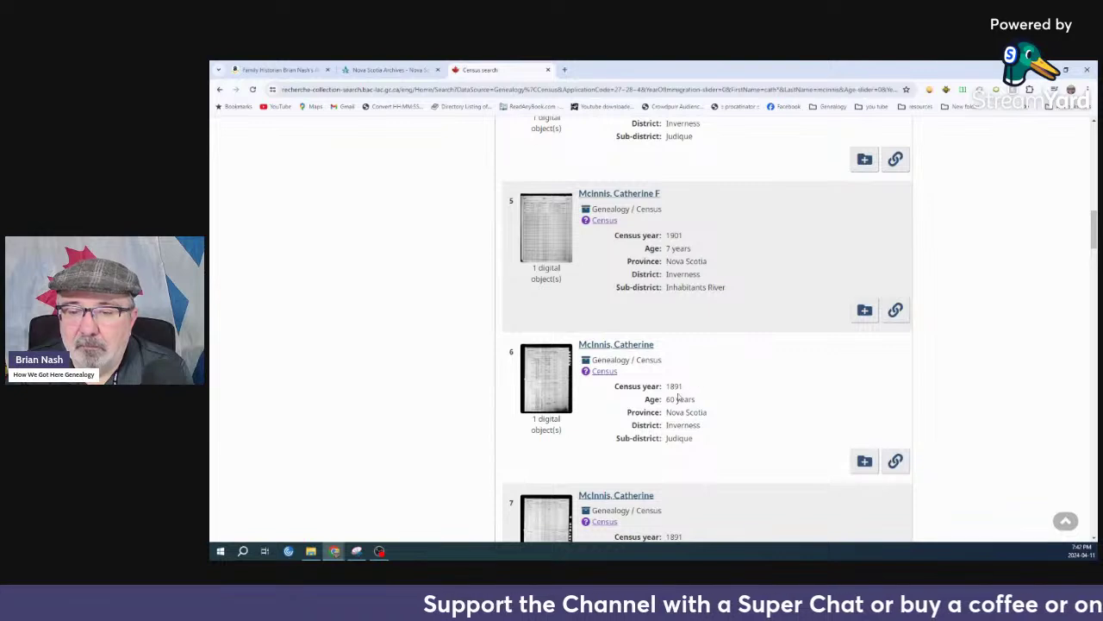
scroll(722, 396, down, 2)
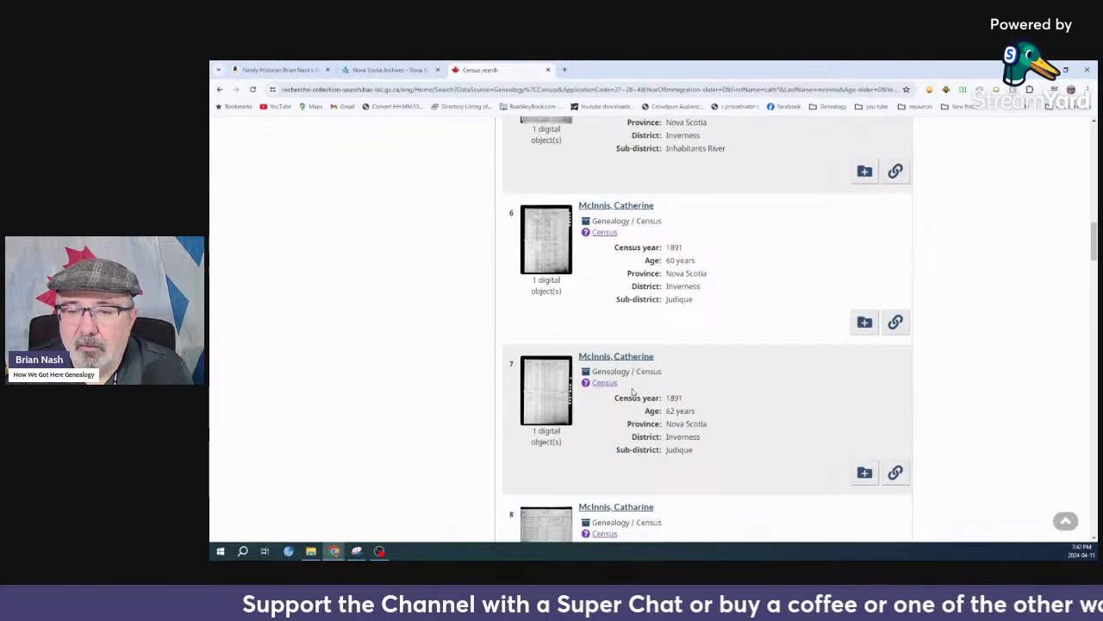
scroll(634, 393, down, 2)
scroll(703, 410, down, 3)
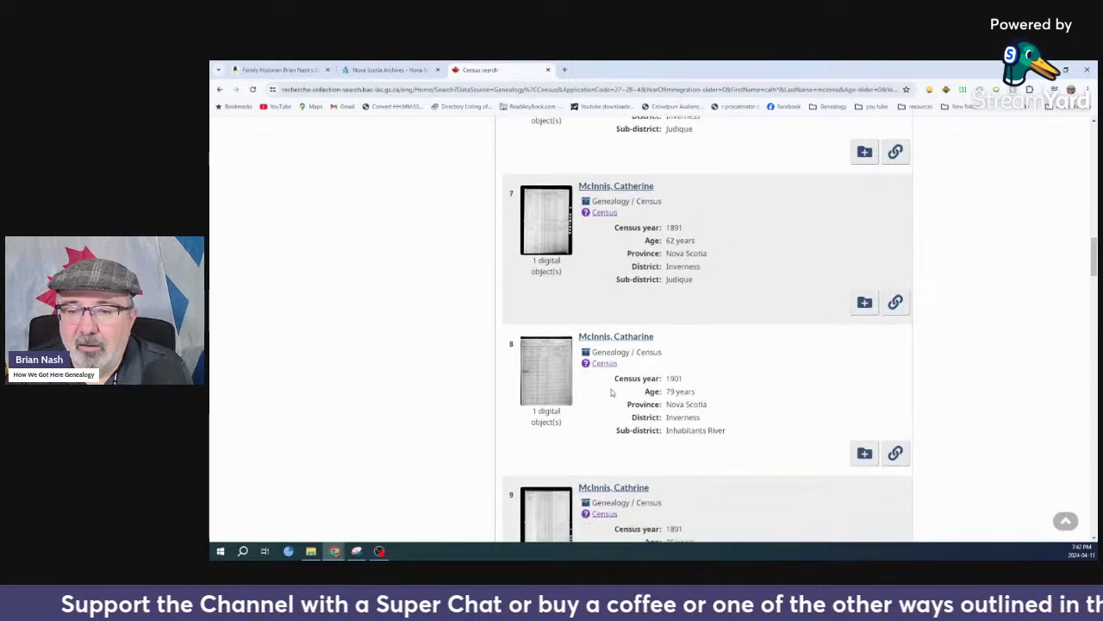
scroll(640, 414, down, 3)
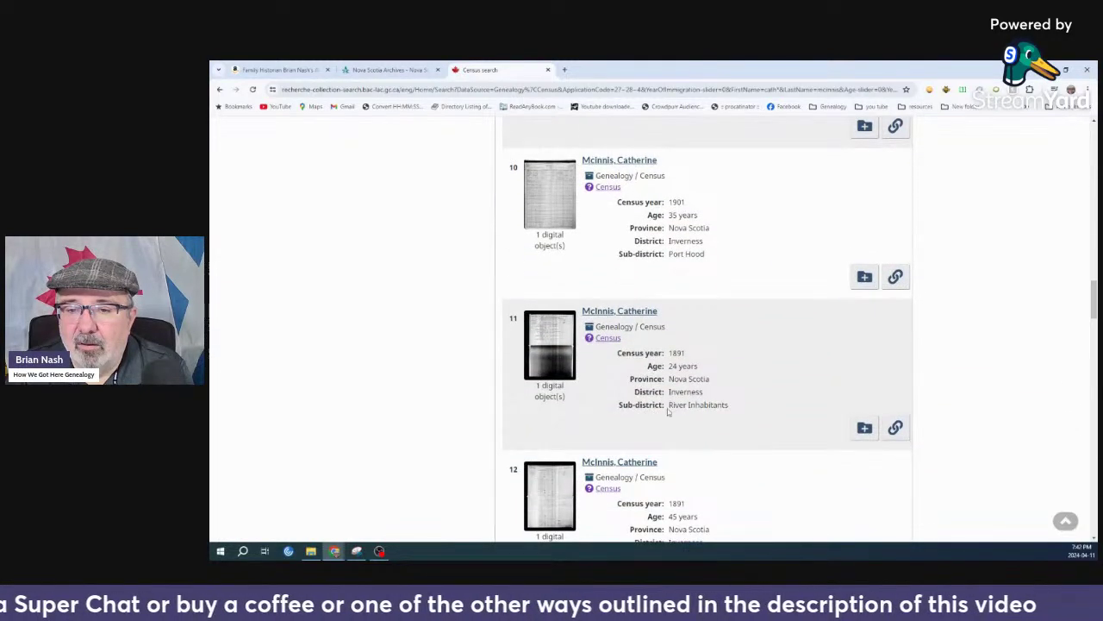
scroll(667, 412, down, 5)
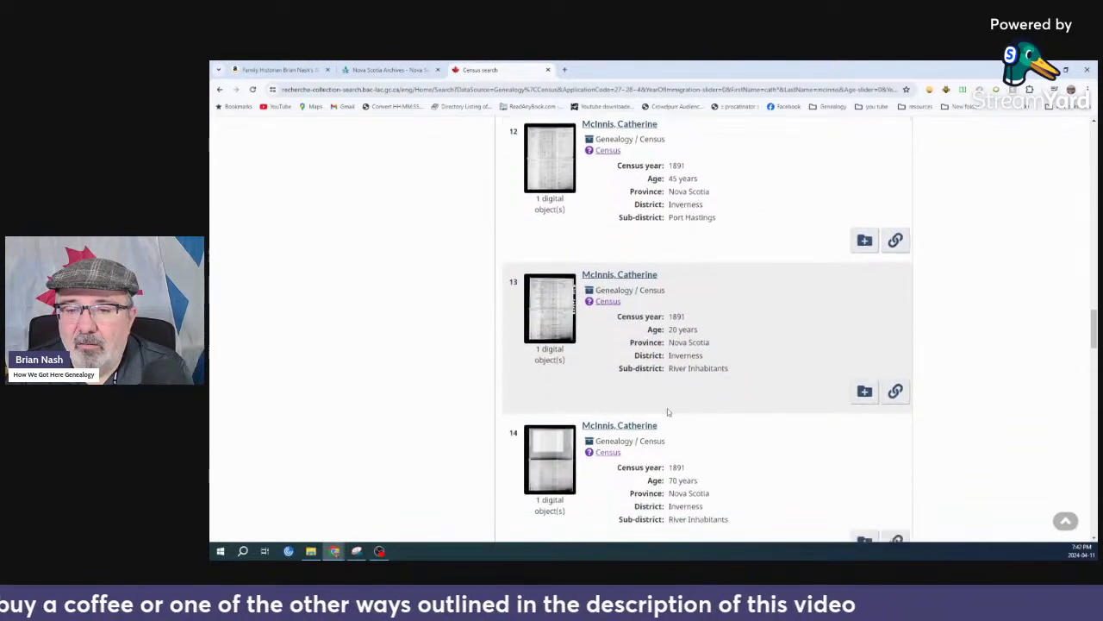
scroll(668, 412, down, 5)
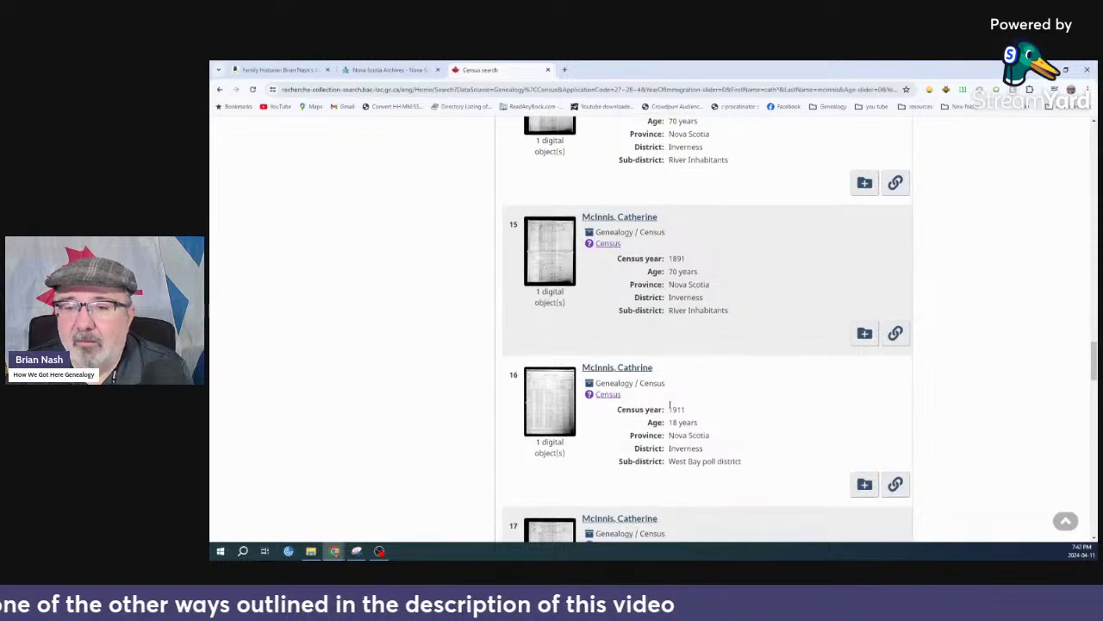
scroll(670, 406, down, 1)
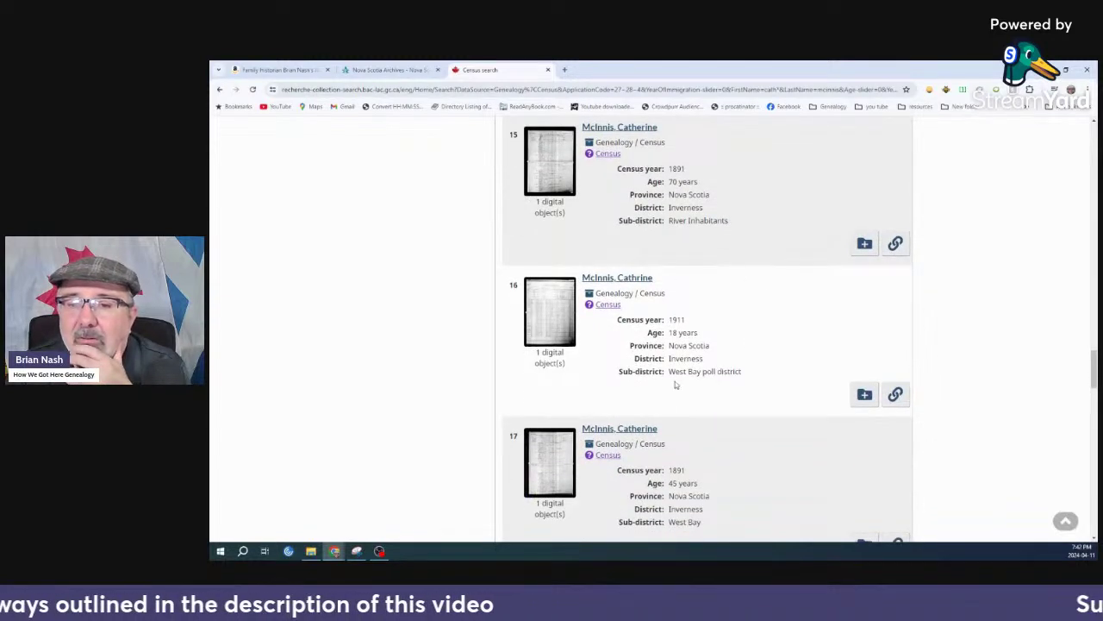
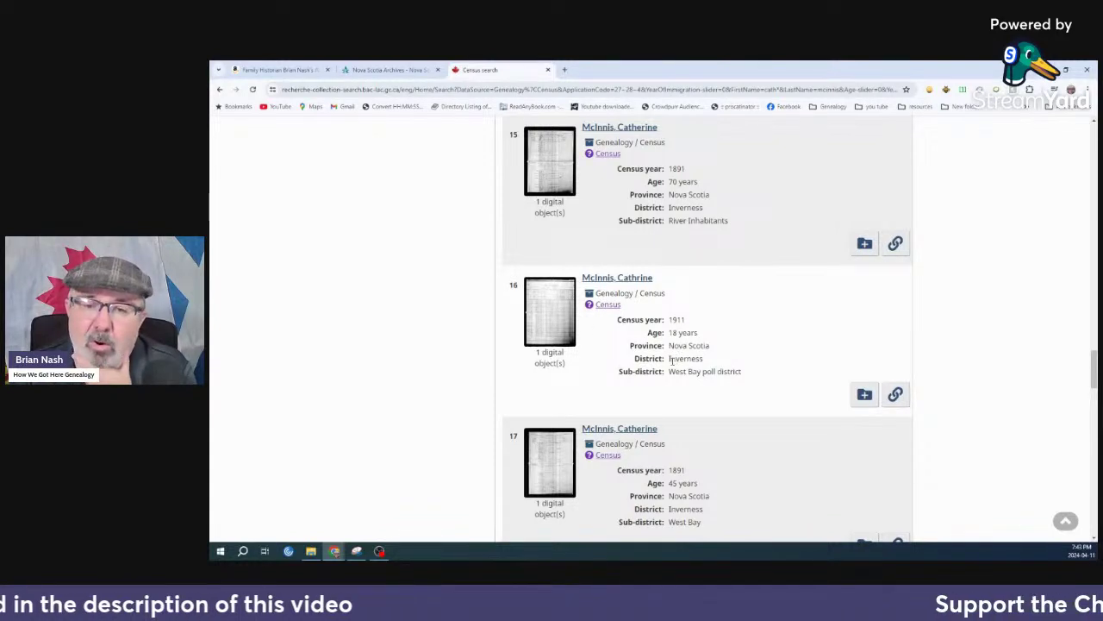
Check ages and sub-districts in results 17 to 24, and return to the 1911 West Bay entry for comparison
scroll(671, 360, down, 1)
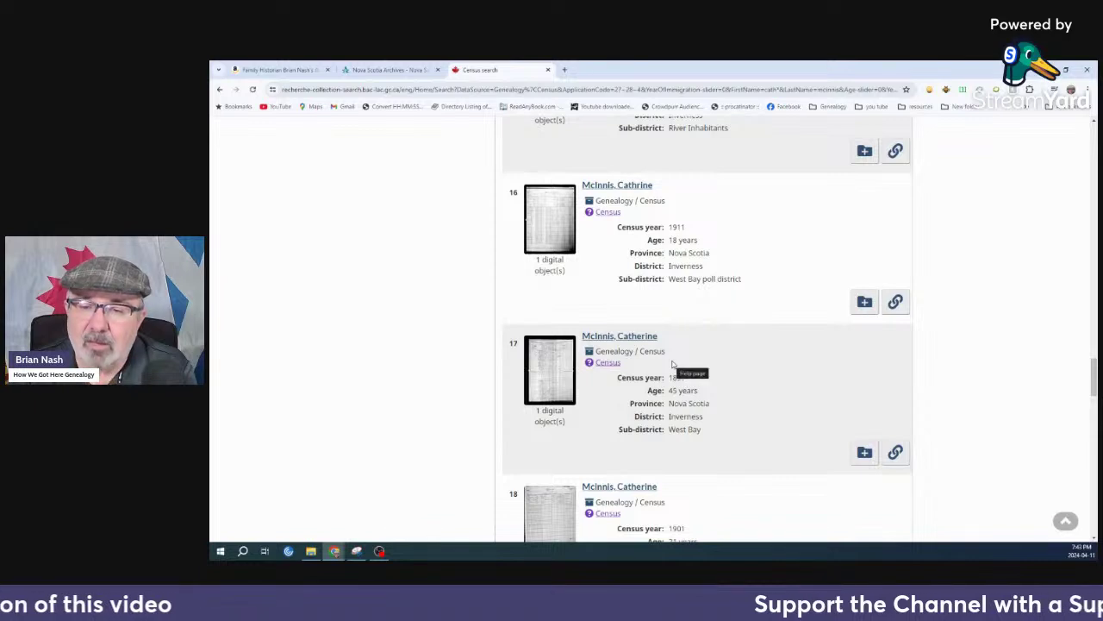
scroll(672, 363, down, 2)
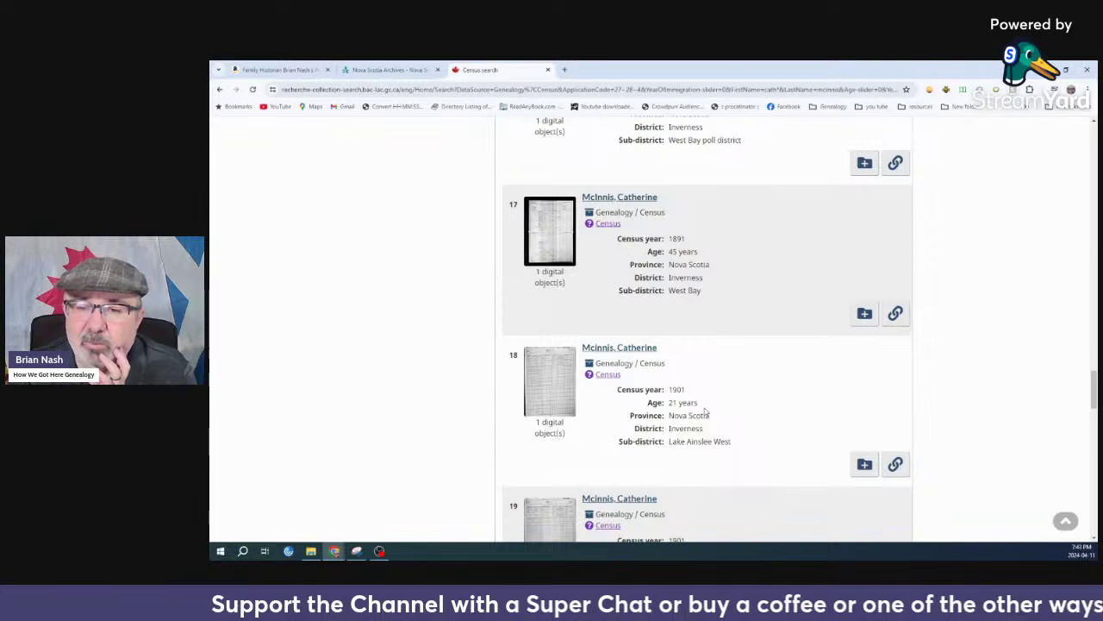
scroll(603, 433, down, 1)
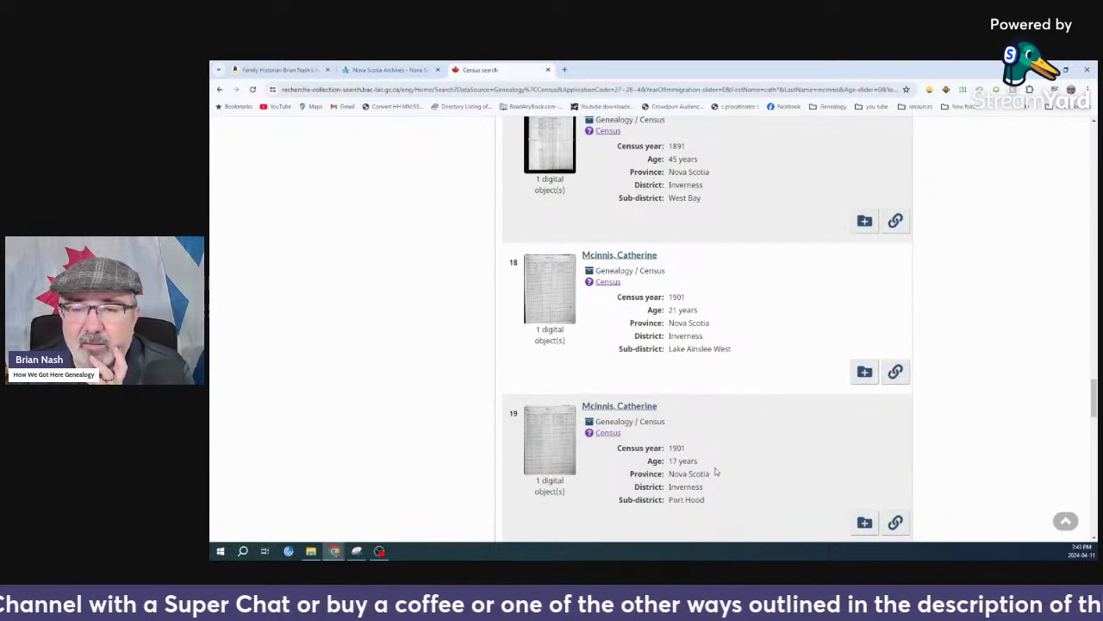
scroll(699, 475, down, 2)
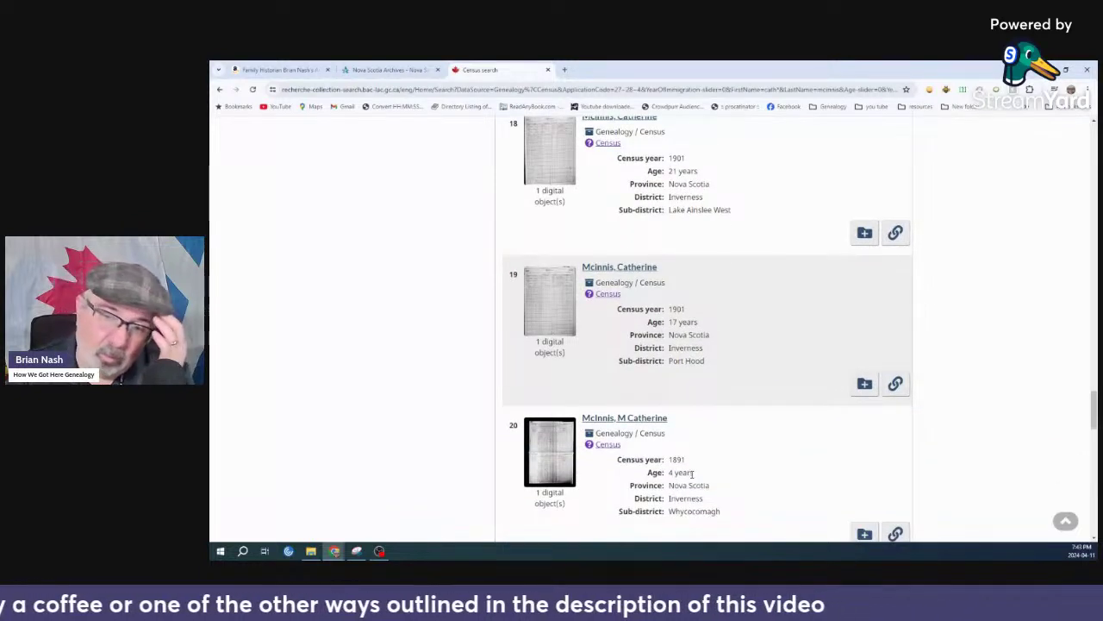
scroll(666, 470, down, 3)
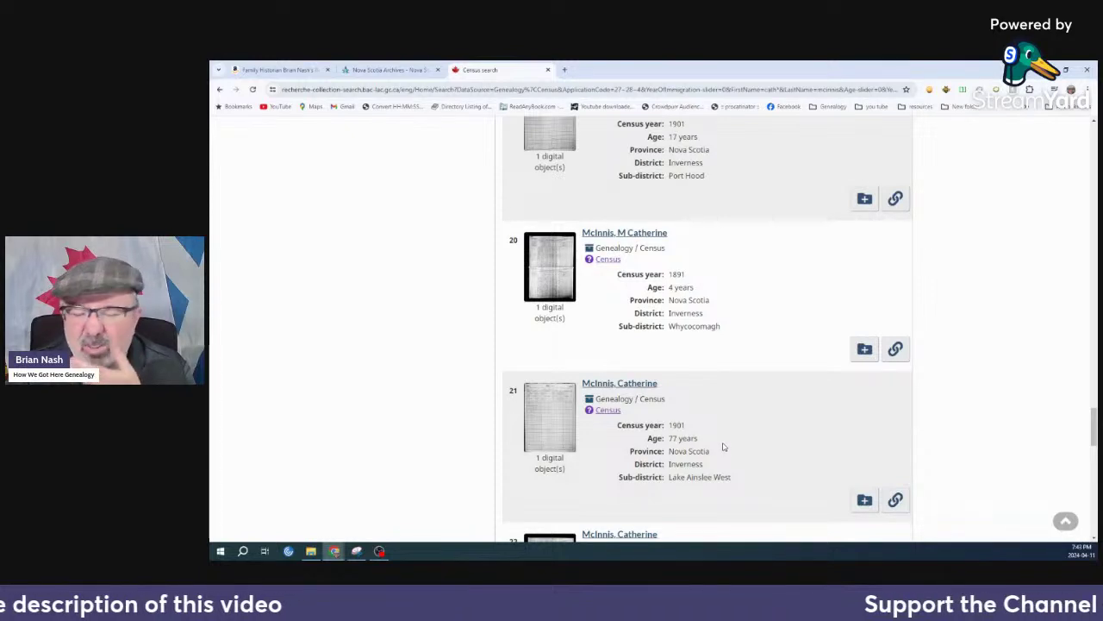
scroll(723, 446, down, 1)
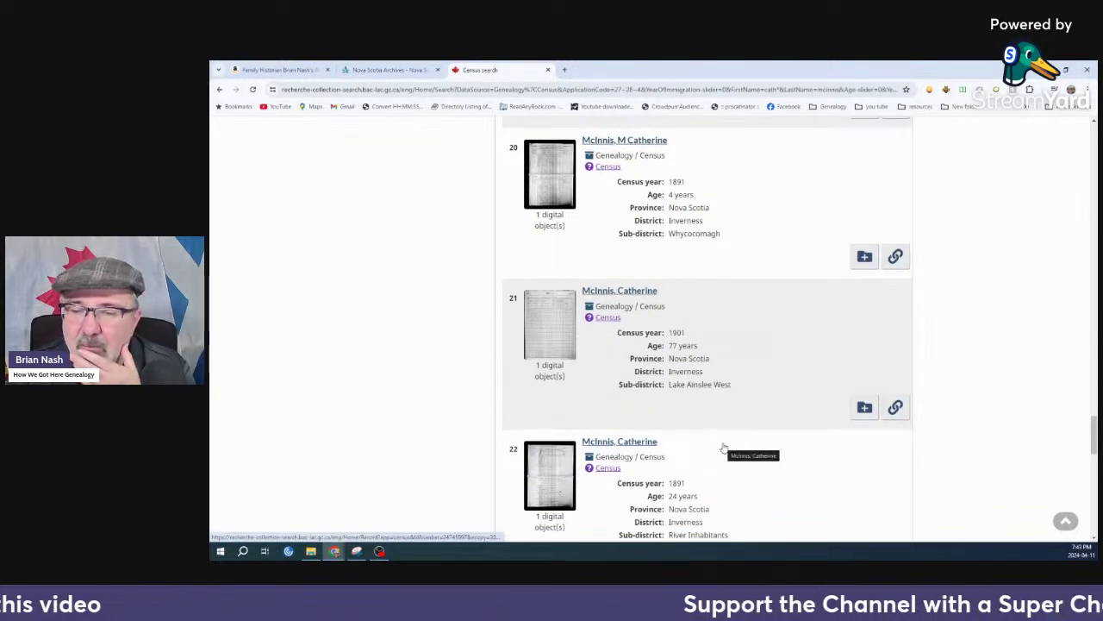
scroll(723, 446, down, 2)
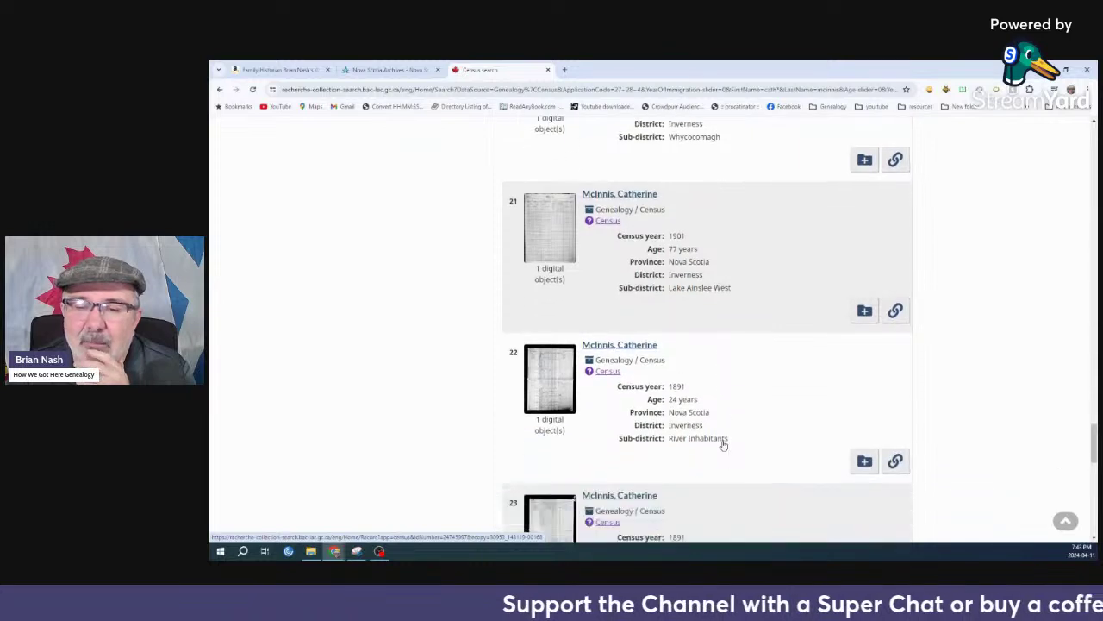
scroll(722, 444, down, 1)
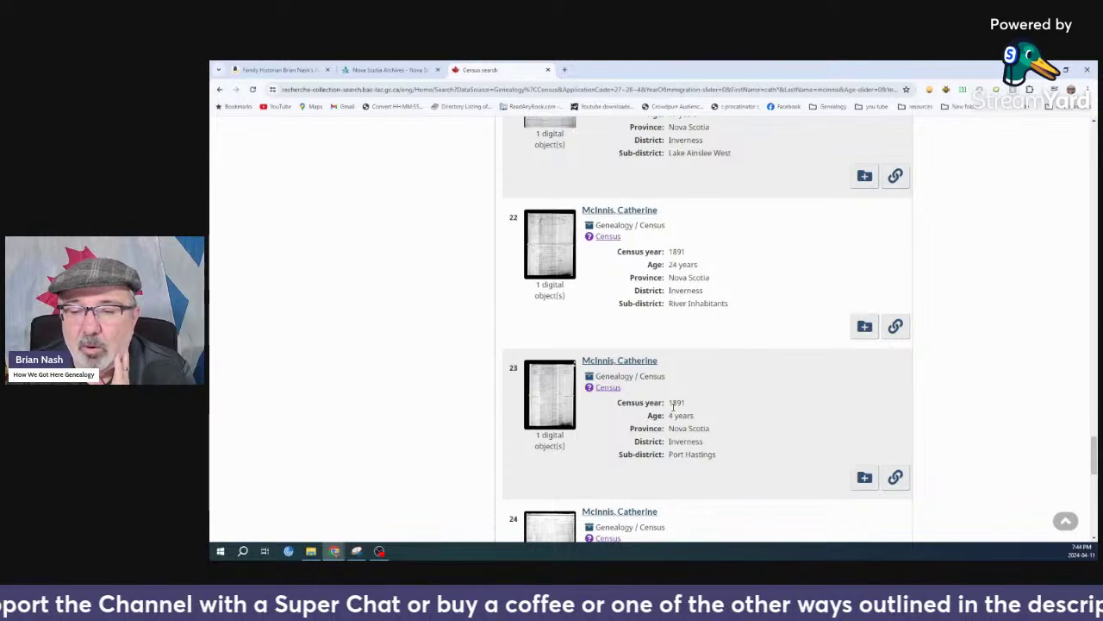
scroll(673, 406, down, 1)
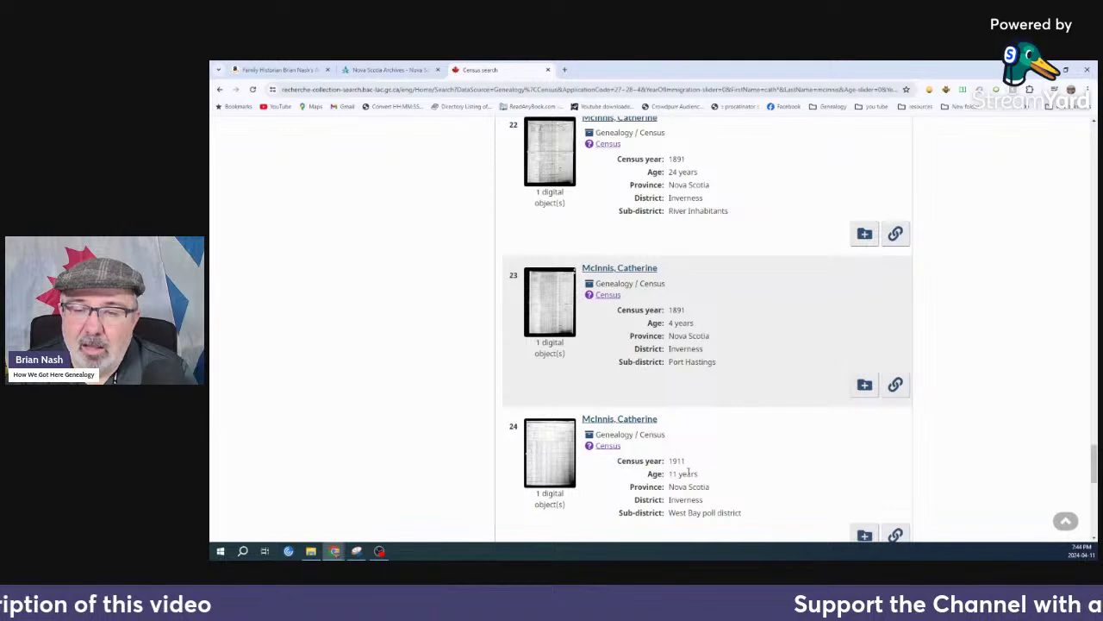
scroll(688, 470, up, 5)
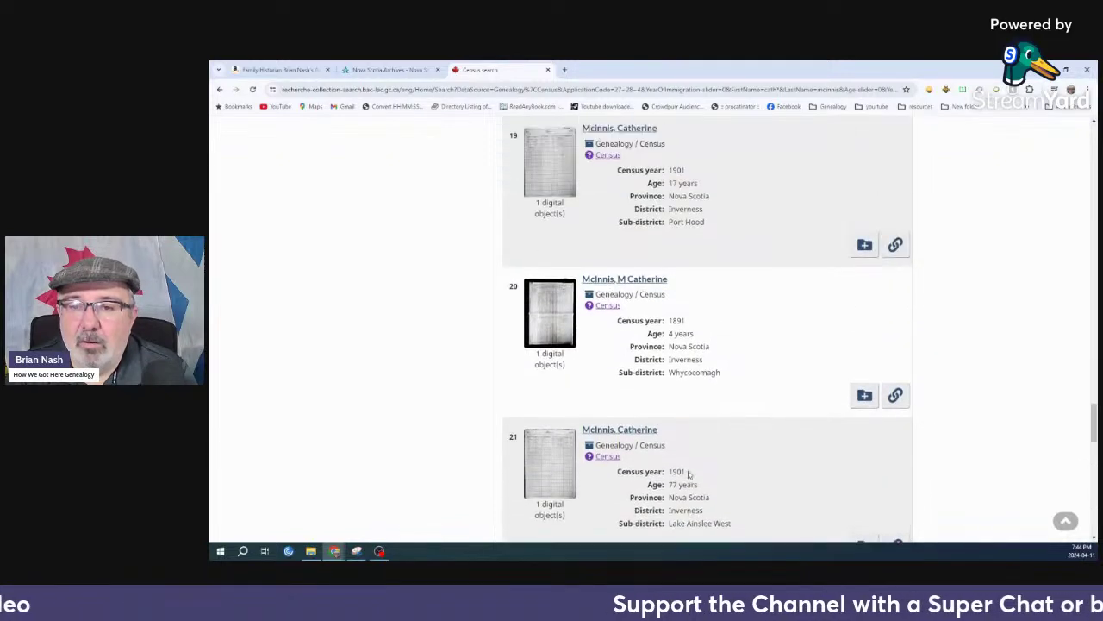
scroll(688, 470, up, 3)
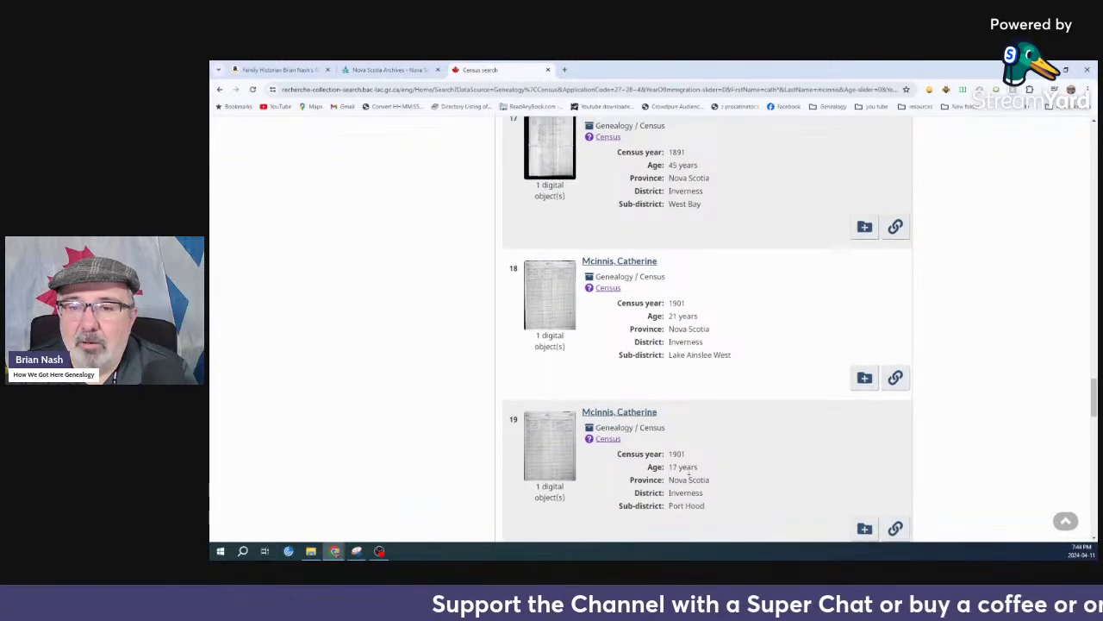
scroll(688, 471, up, 4)
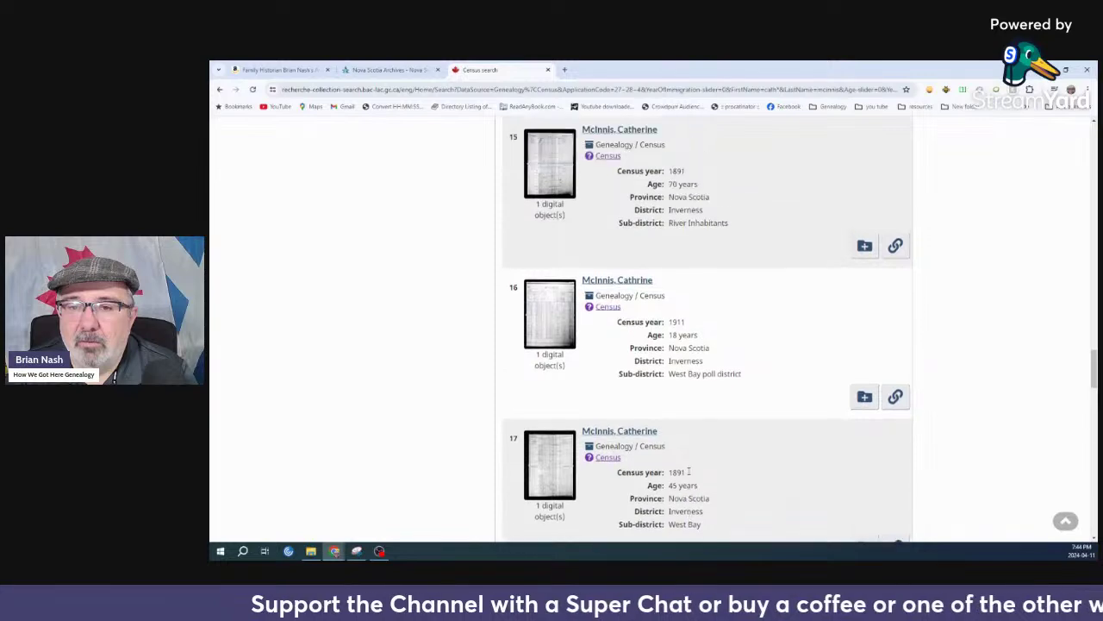
Recheck the remaining census results on the first page, comparing ages and sub-districts through result 25
scroll(689, 472, up, 1)
scroll(688, 473, up, 2)
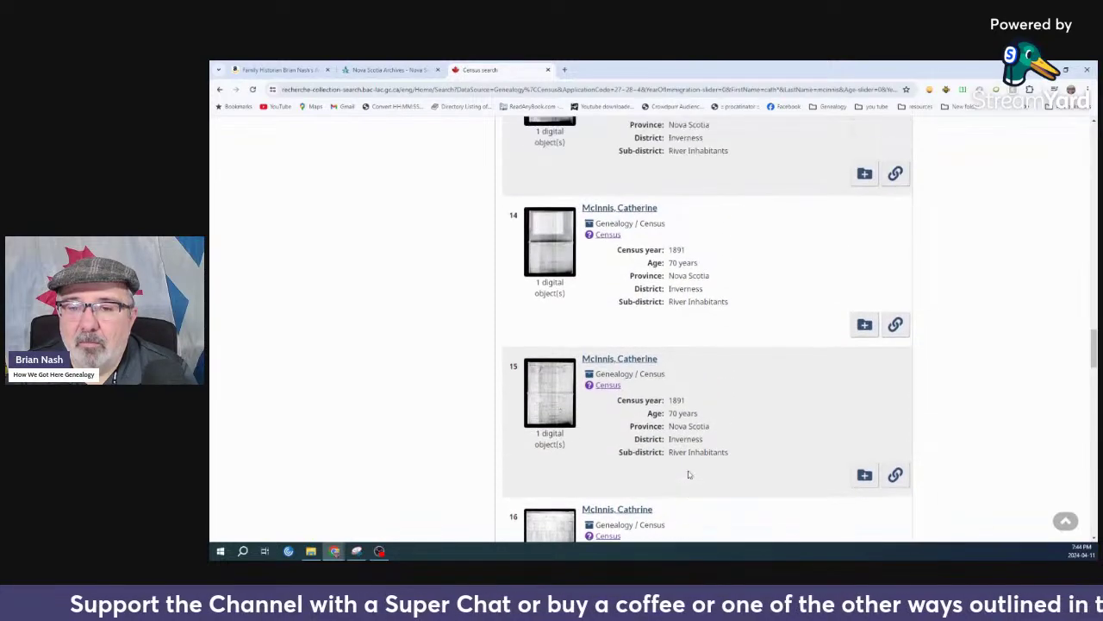
scroll(688, 474, down, 8)
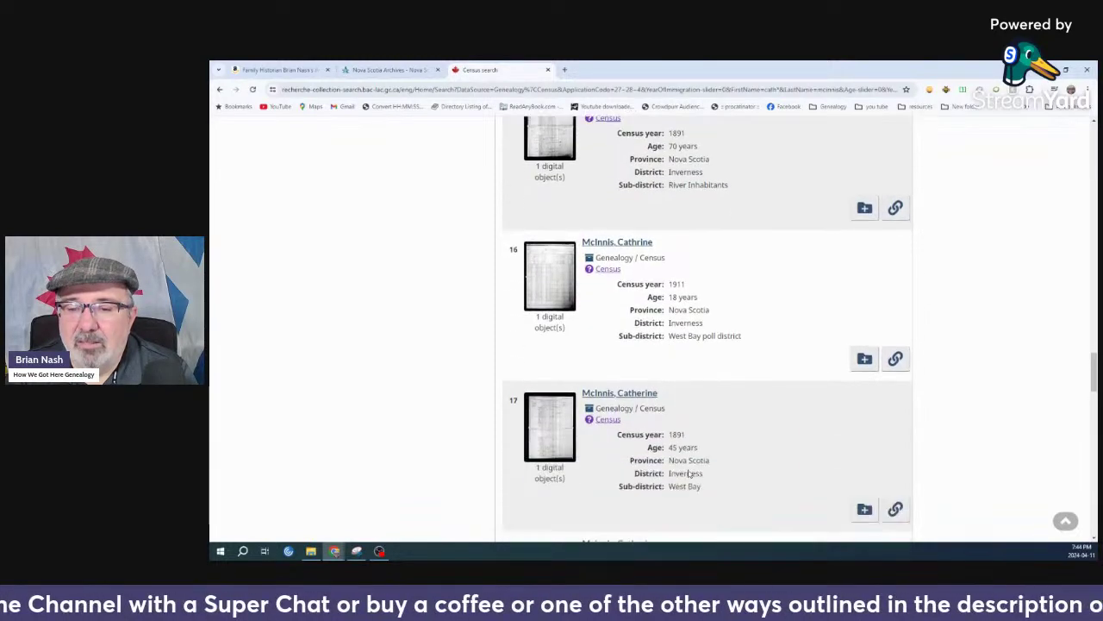
scroll(689, 467, down, 2)
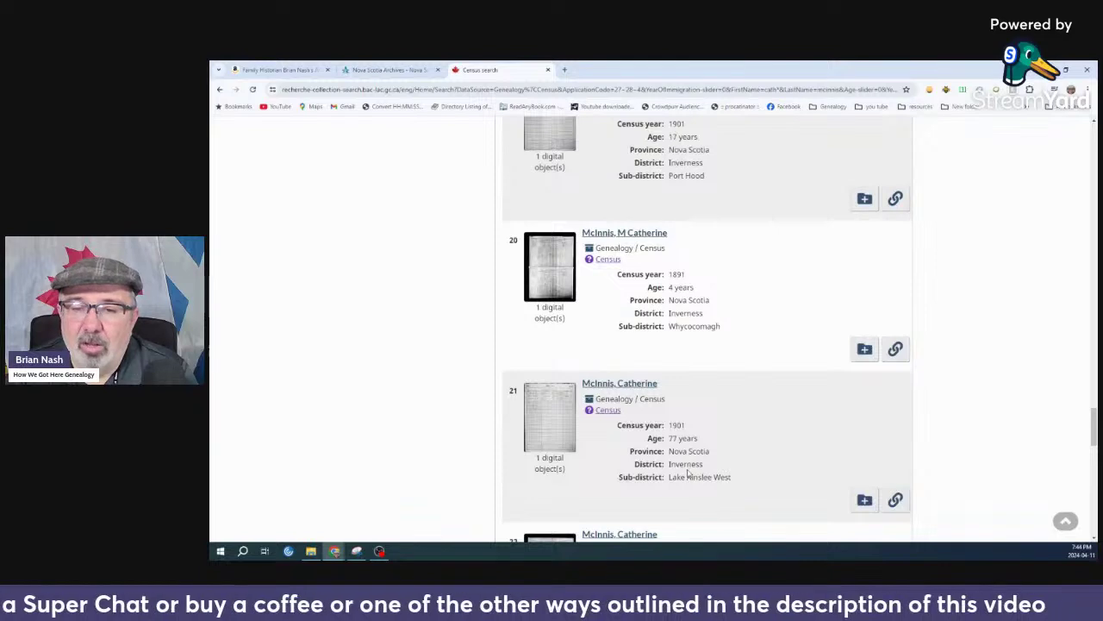
scroll(688, 473, down, 4)
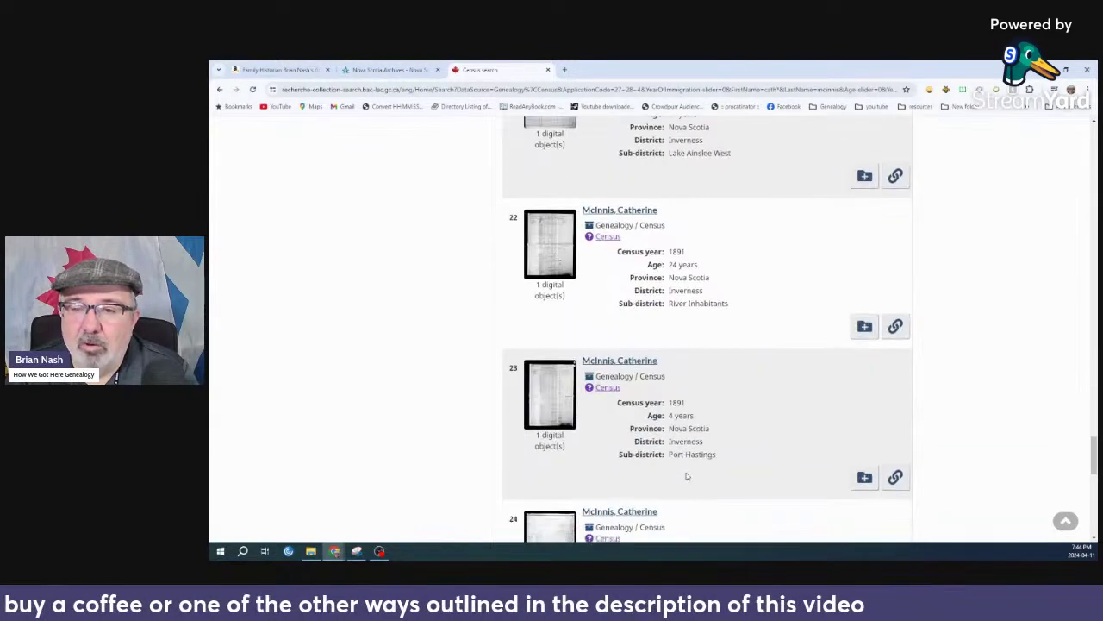
scroll(686, 474, down, 3)
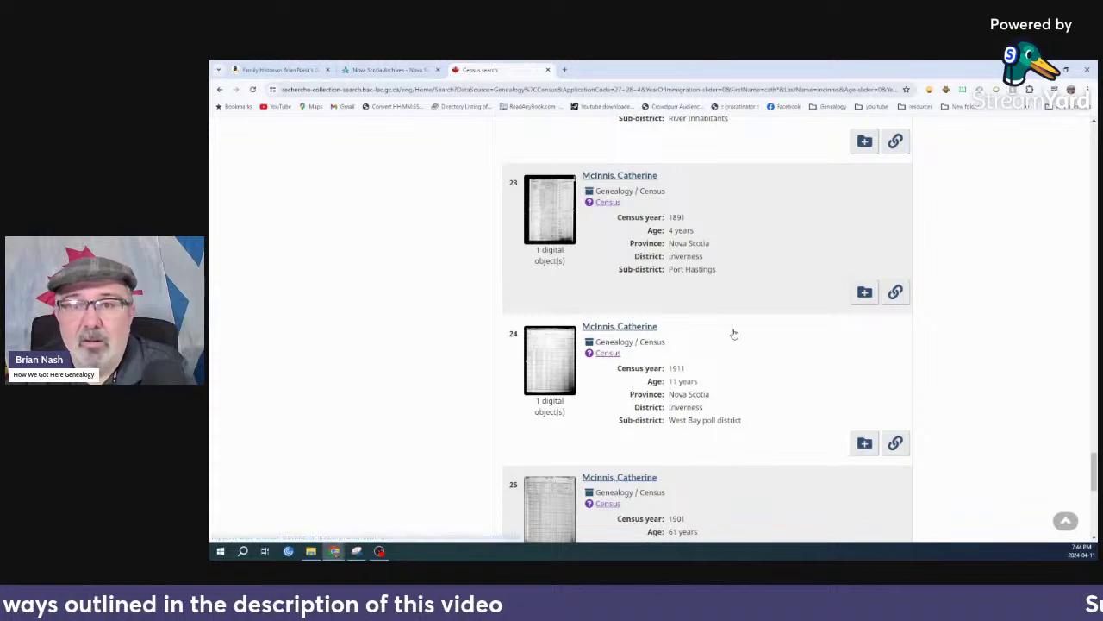
scroll(740, 394, down, 5)
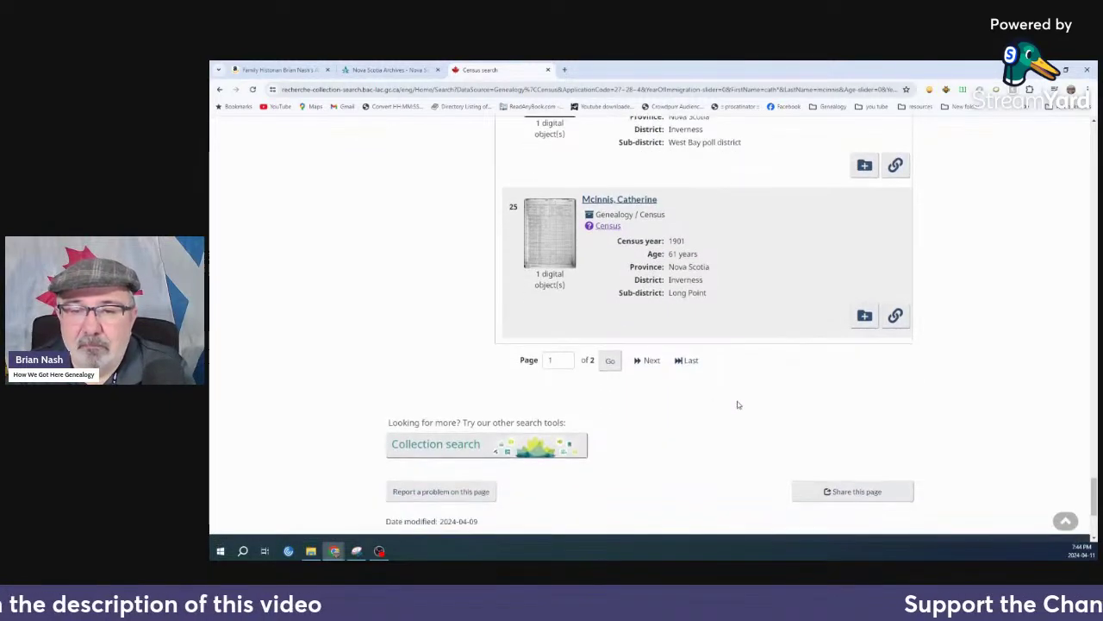
Go to the second page of census results and review the census year, age and sub-district of entries 26 to 35
click(642, 365)
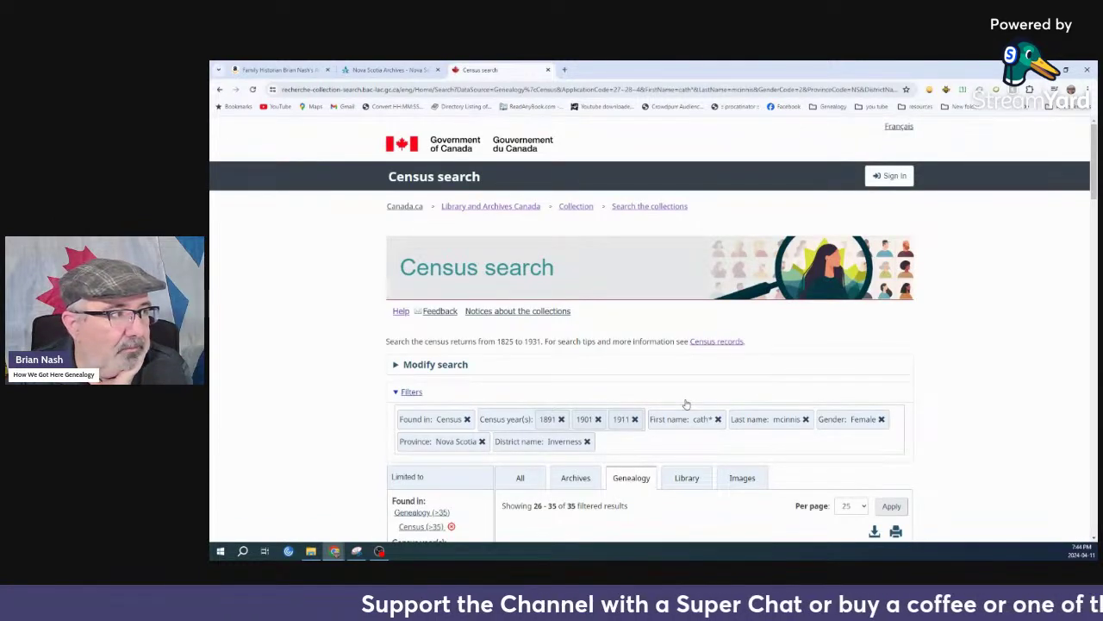
scroll(698, 412, down, 2)
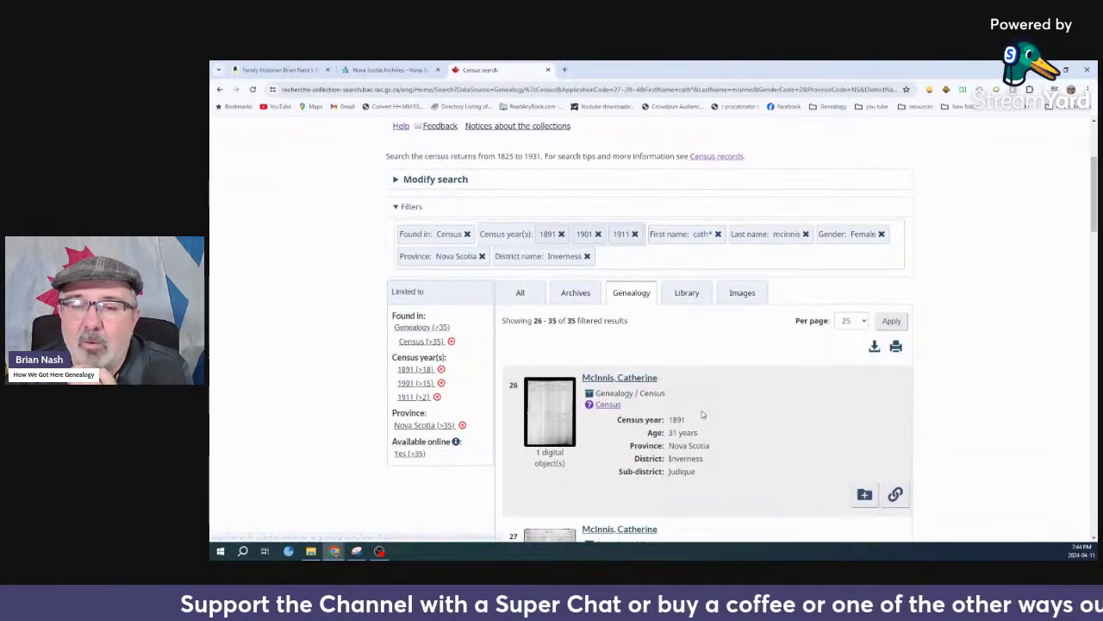
scroll(702, 415, down, 3)
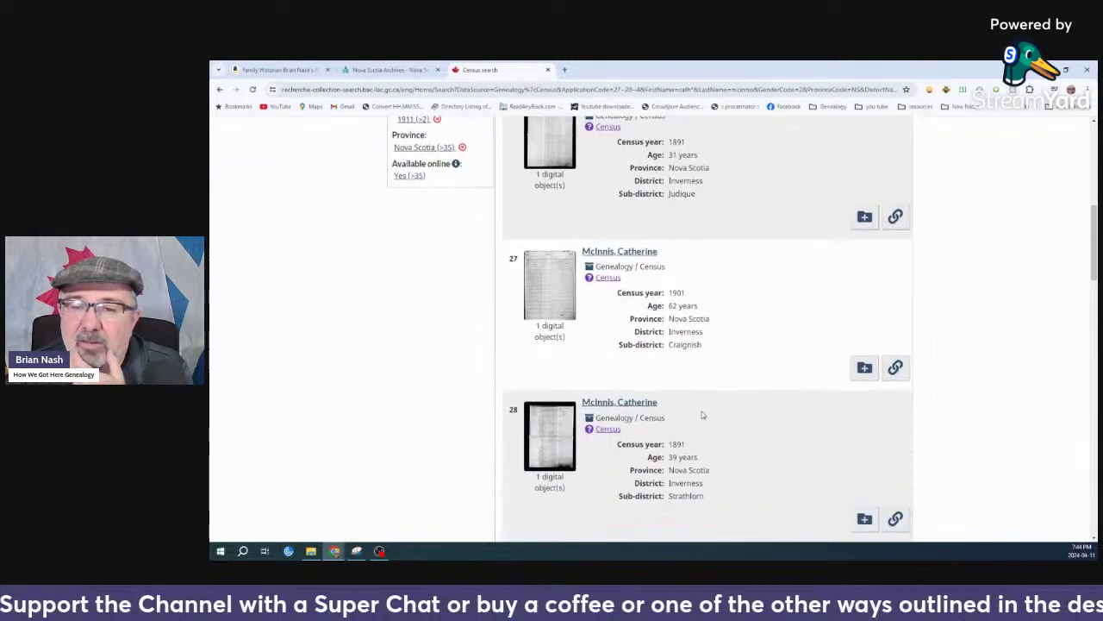
scroll(702, 415, down, 4)
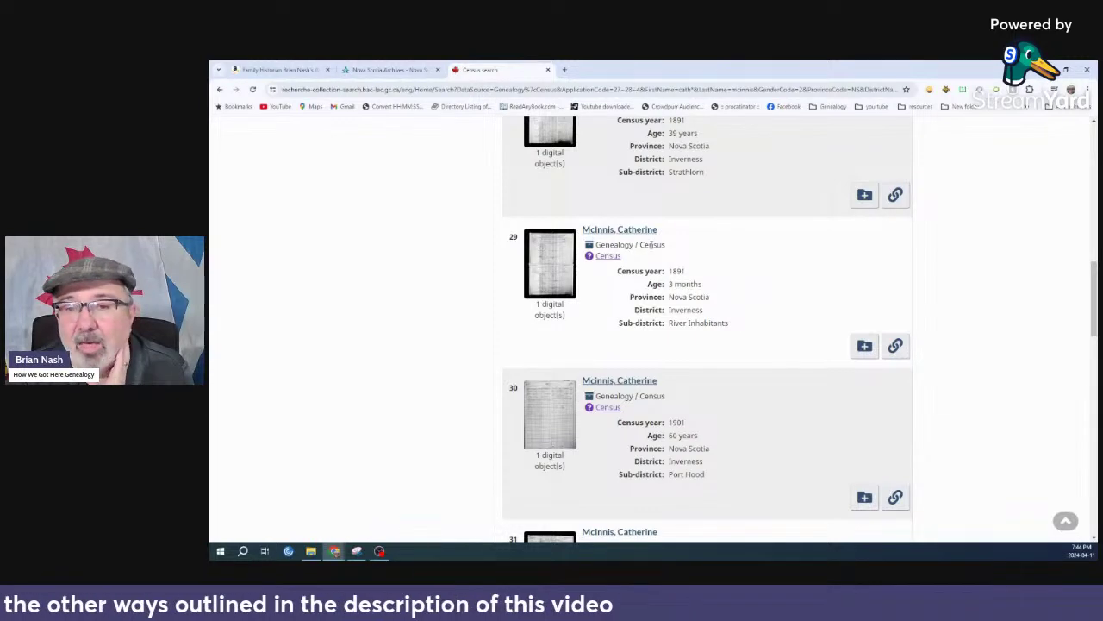
scroll(626, 243, down, 7)
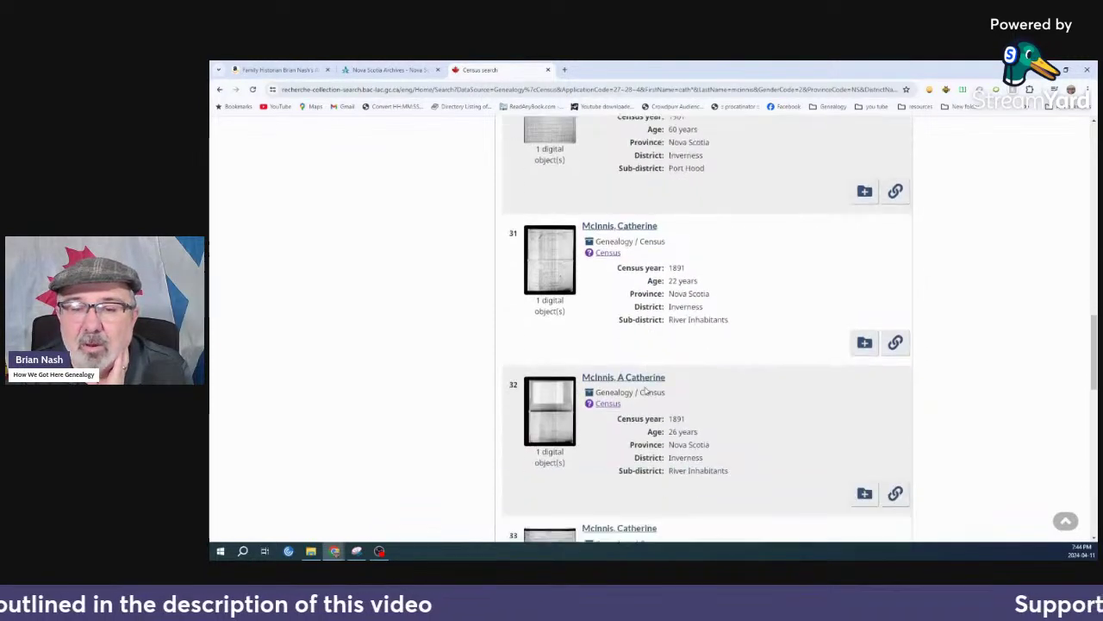
scroll(646, 392, down, 4)
scroll(654, 396, up, 5)
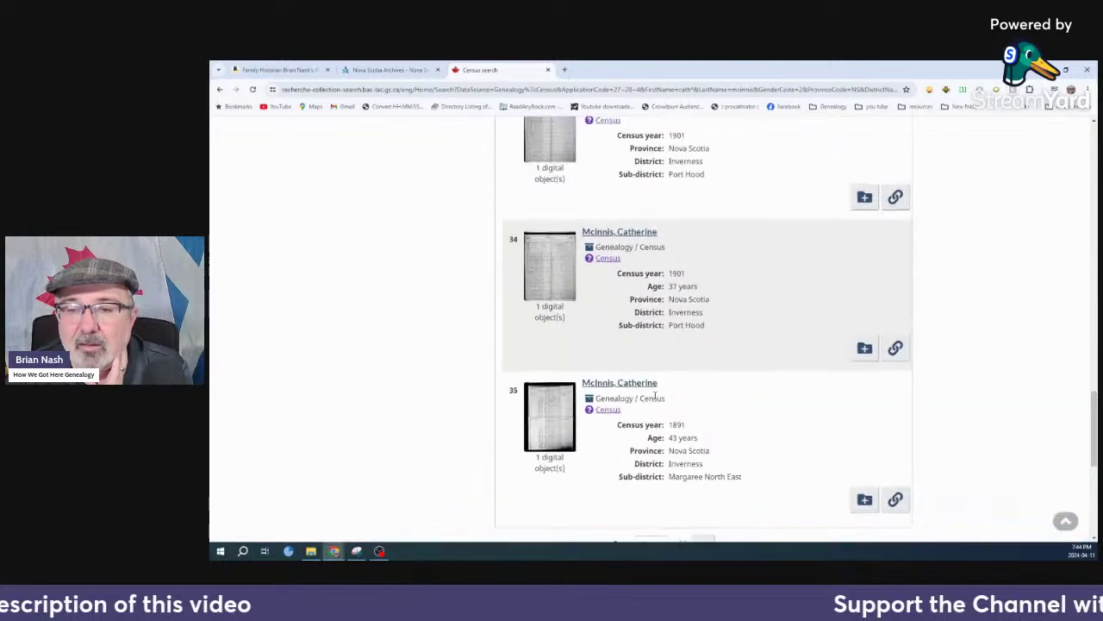
scroll(656, 400, up, 10)
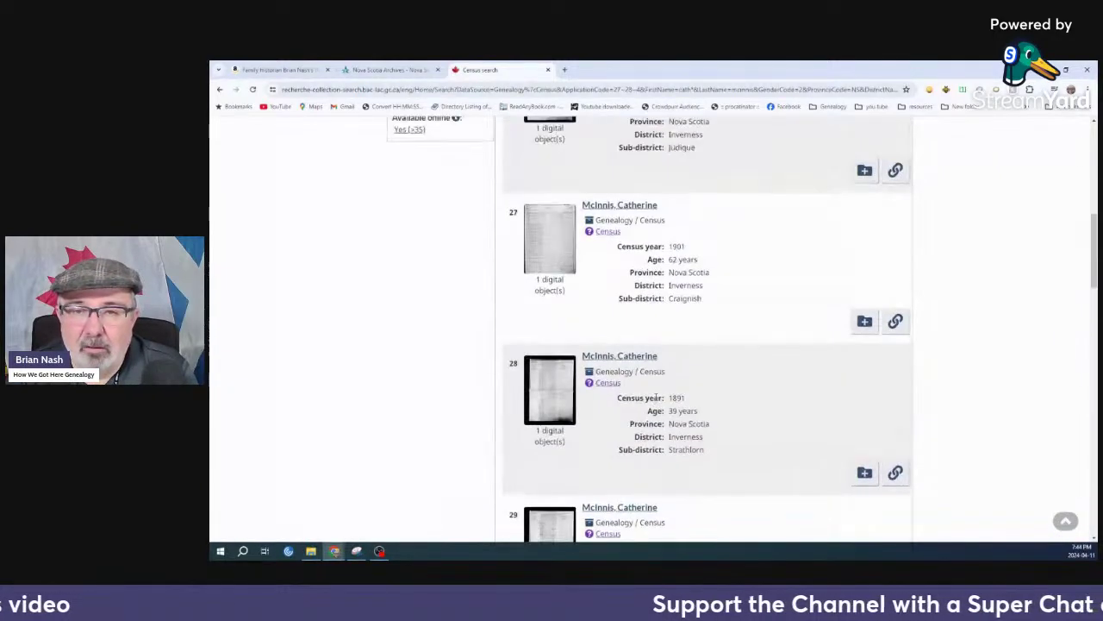
scroll(653, 400, up, 3)
scroll(653, 399, down, 3)
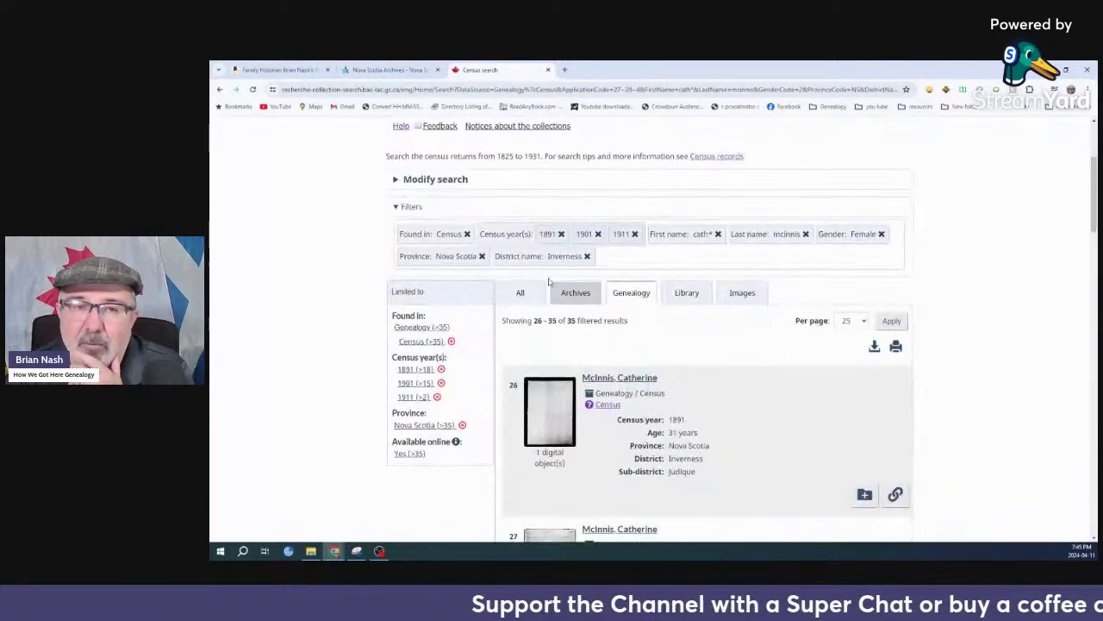
Modify the census search to a birth year of 1896 with a range of plus or minus 5 years, and rerun it
click(442, 185)
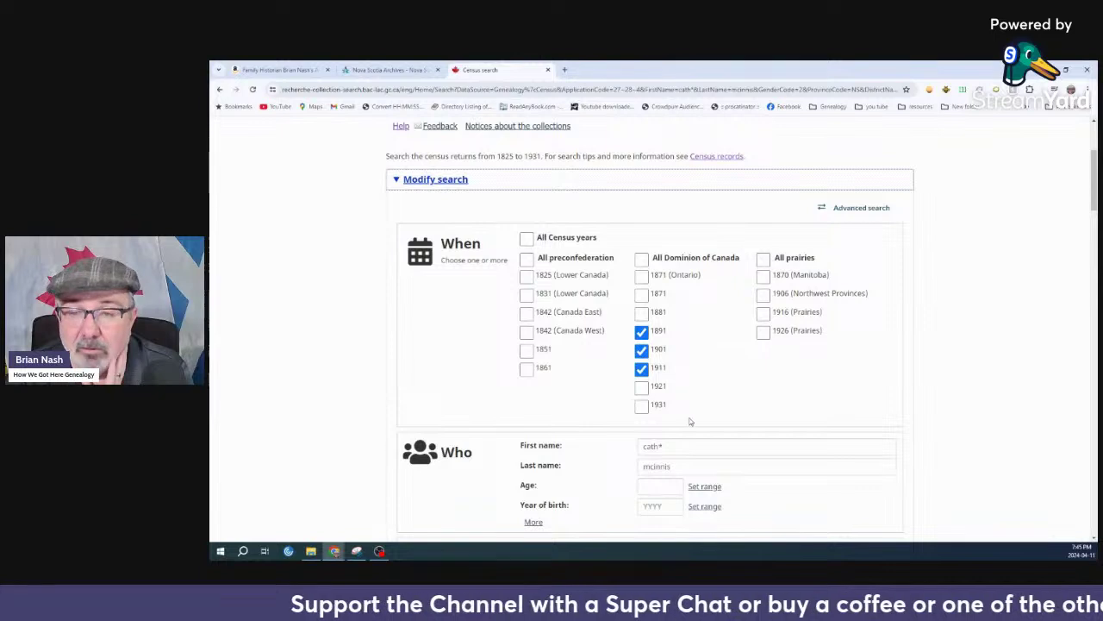
scroll(673, 438, down, 2)
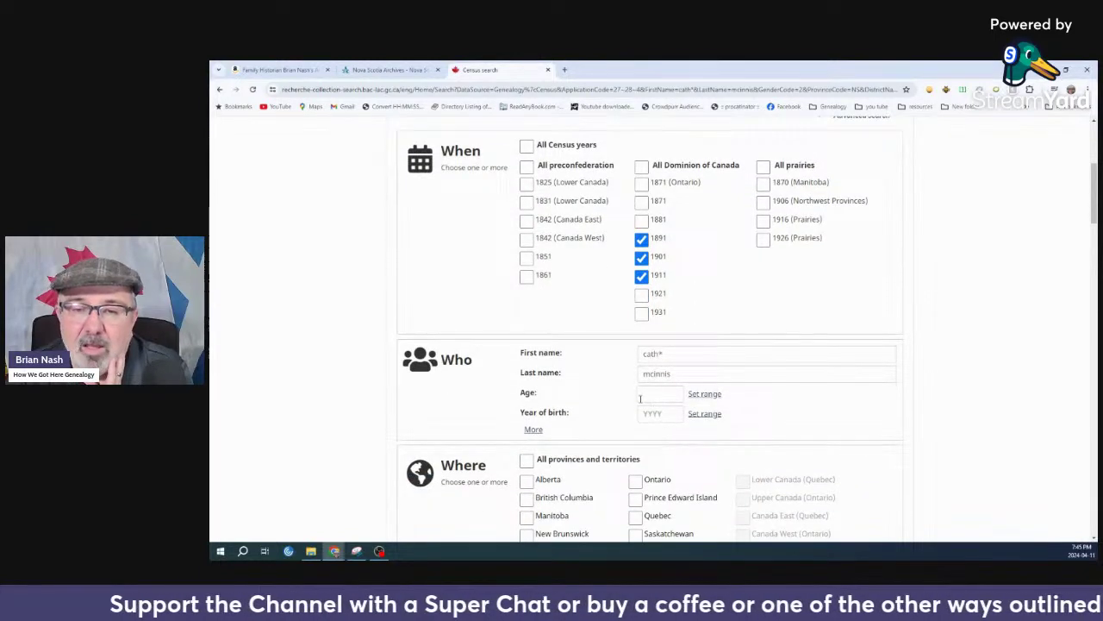
click(662, 412)
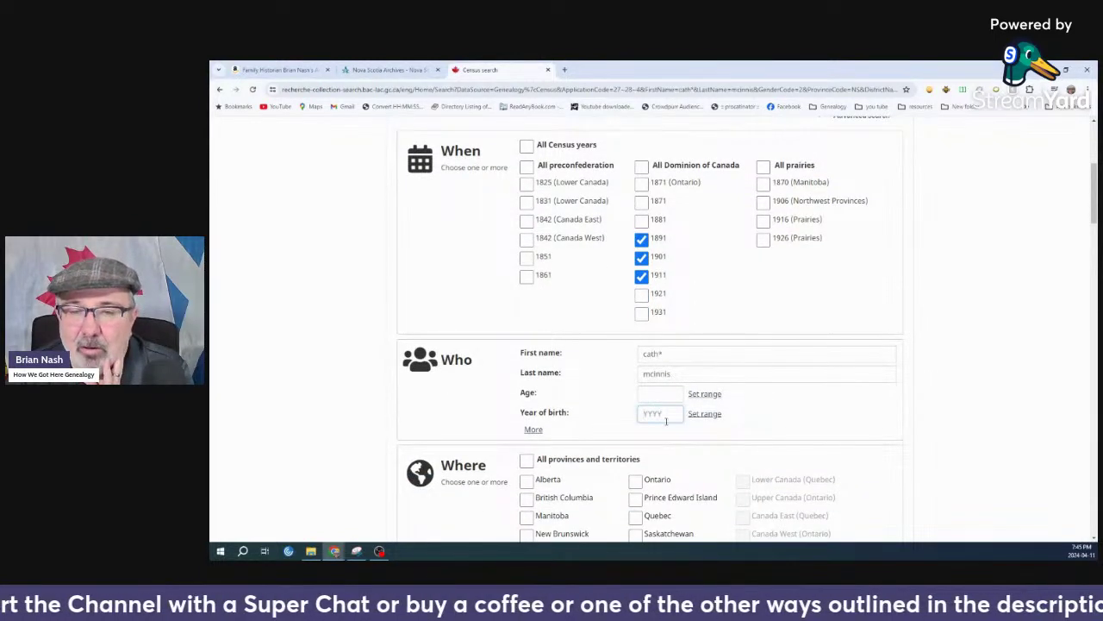
text(189)
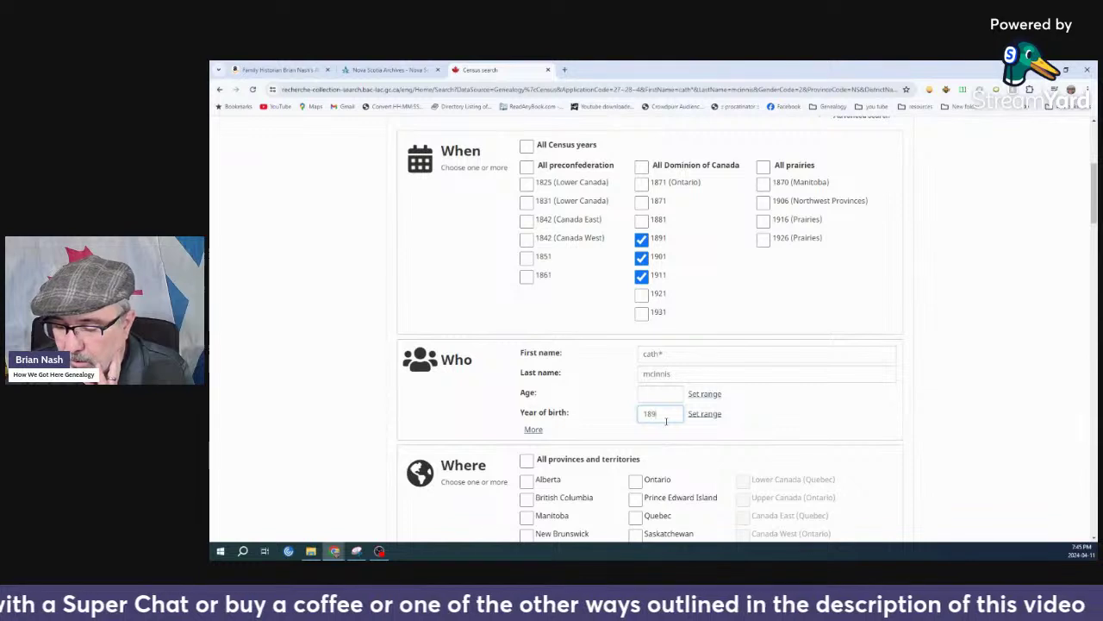
text(7)
click(703, 414)
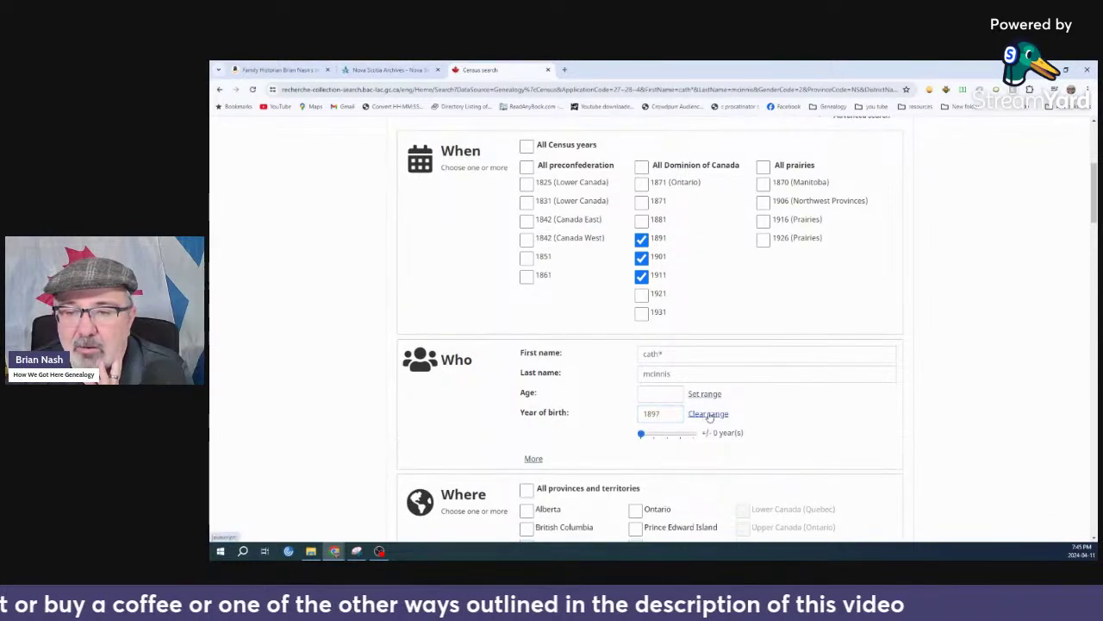
drag(647, 438, 681, 433)
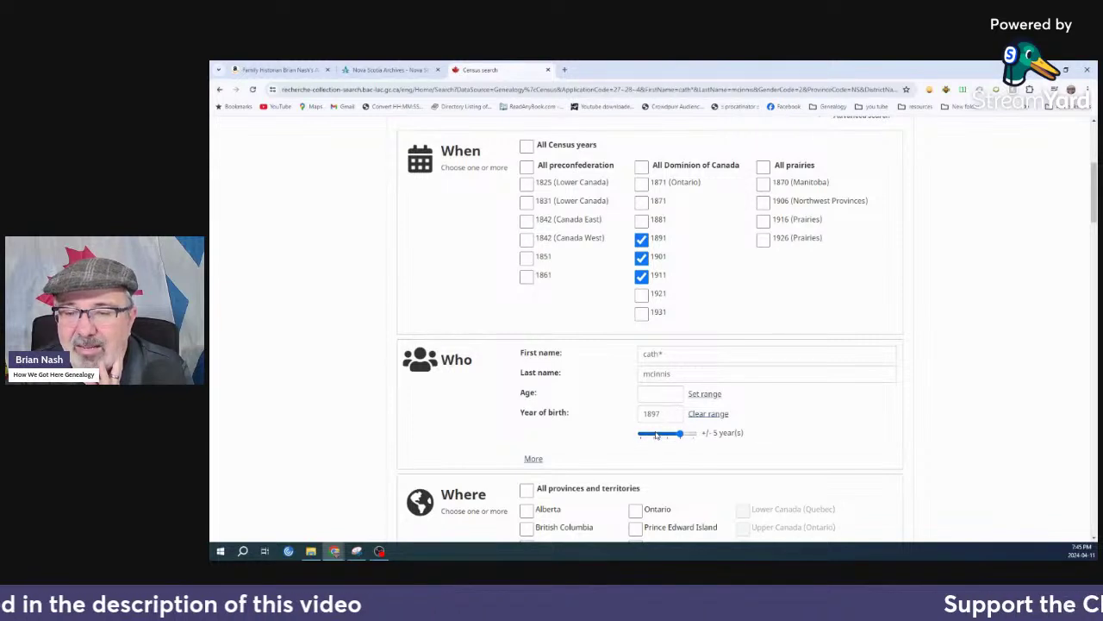
click(669, 415)
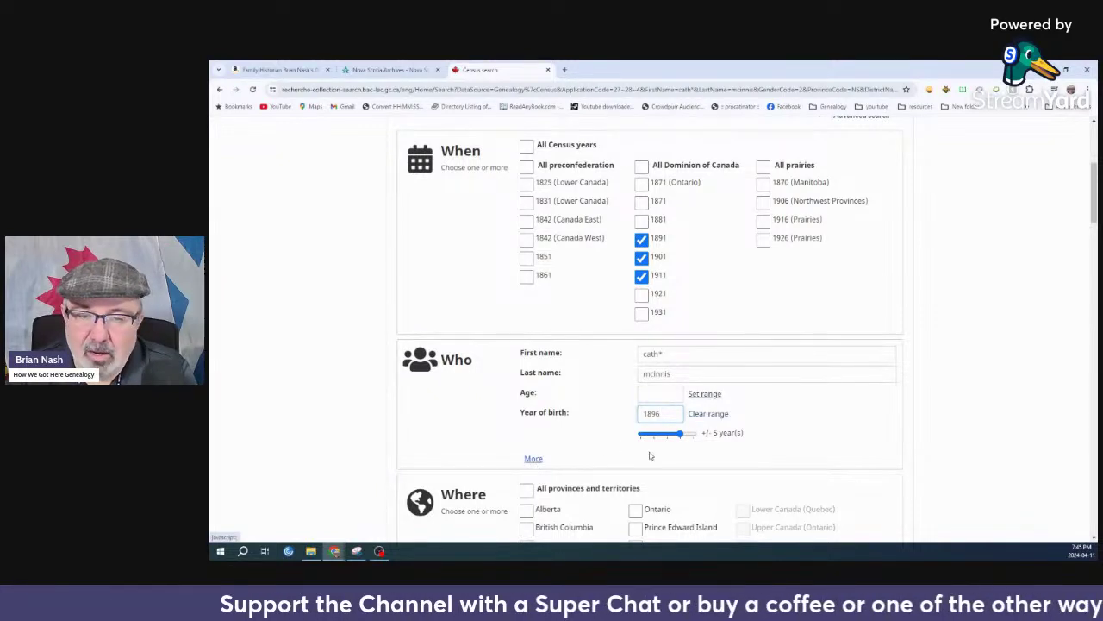
scroll(647, 453, down, 2)
click(627, 488)
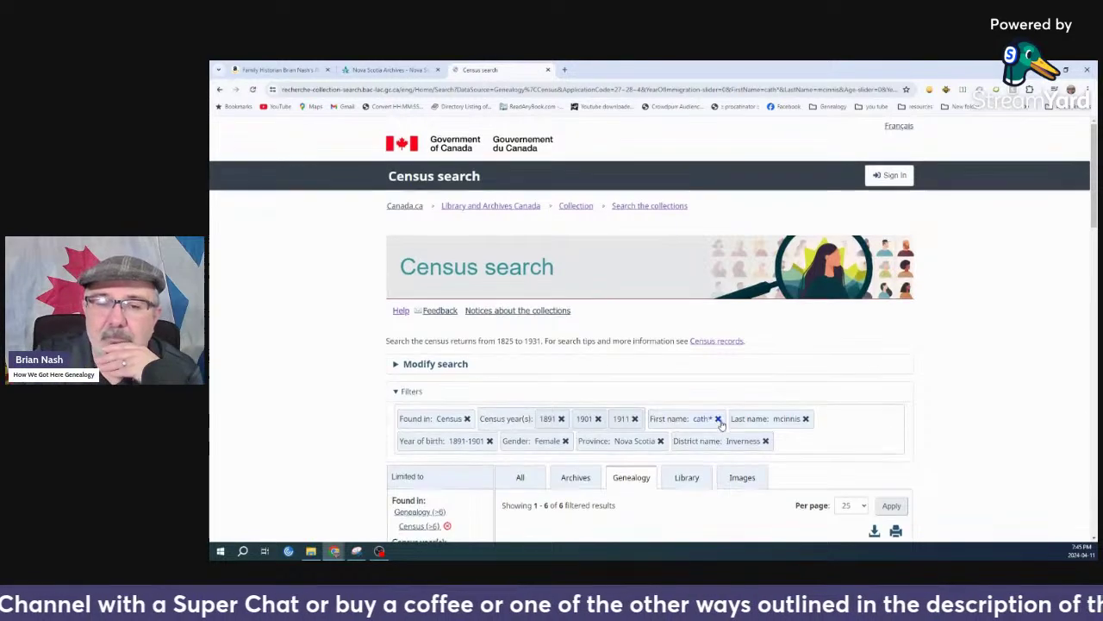
Compare the census year, age and sub-district of each result in the list narrowed by birth year
scroll(715, 430, down, 2)
scroll(723, 436, down, 2)
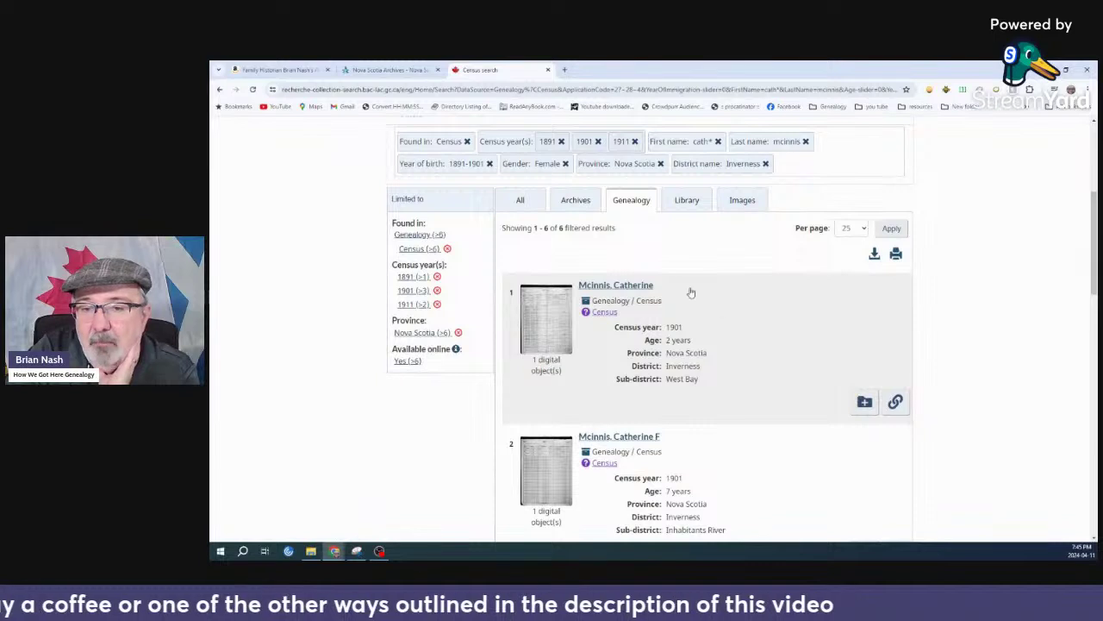
scroll(710, 485, down, 3)
scroll(727, 478, down, 4)
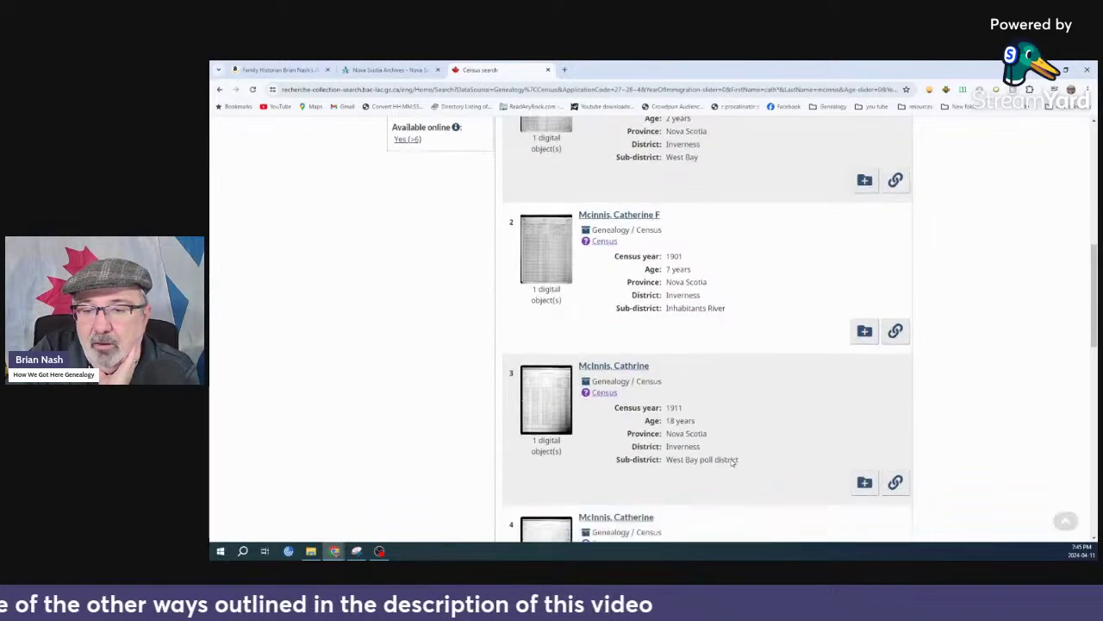
scroll(730, 463, down, 1)
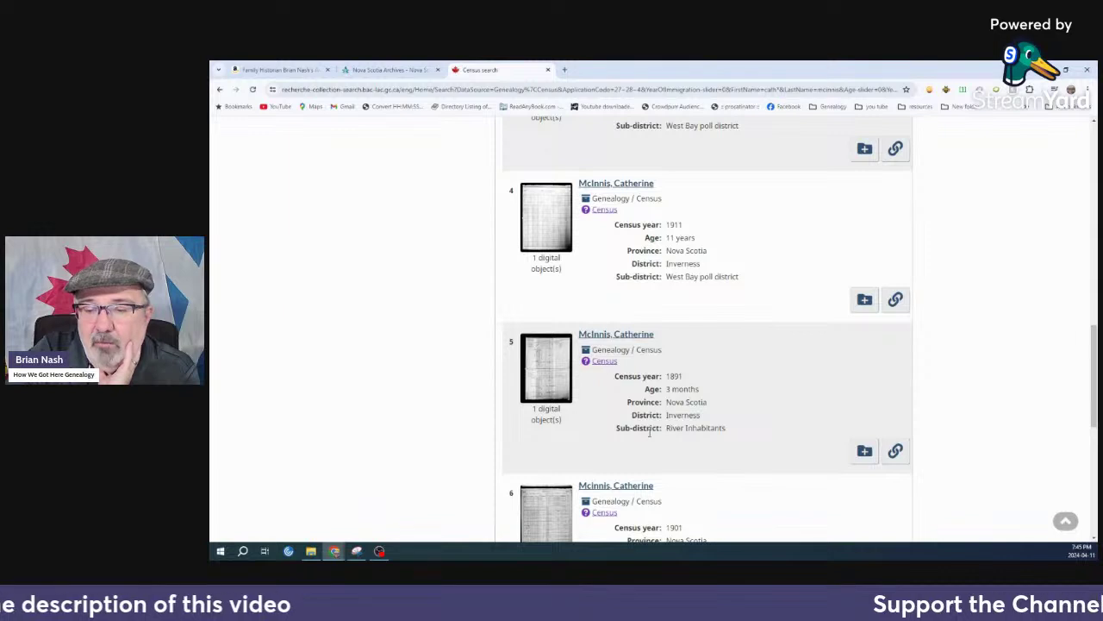
scroll(649, 434, down, 1)
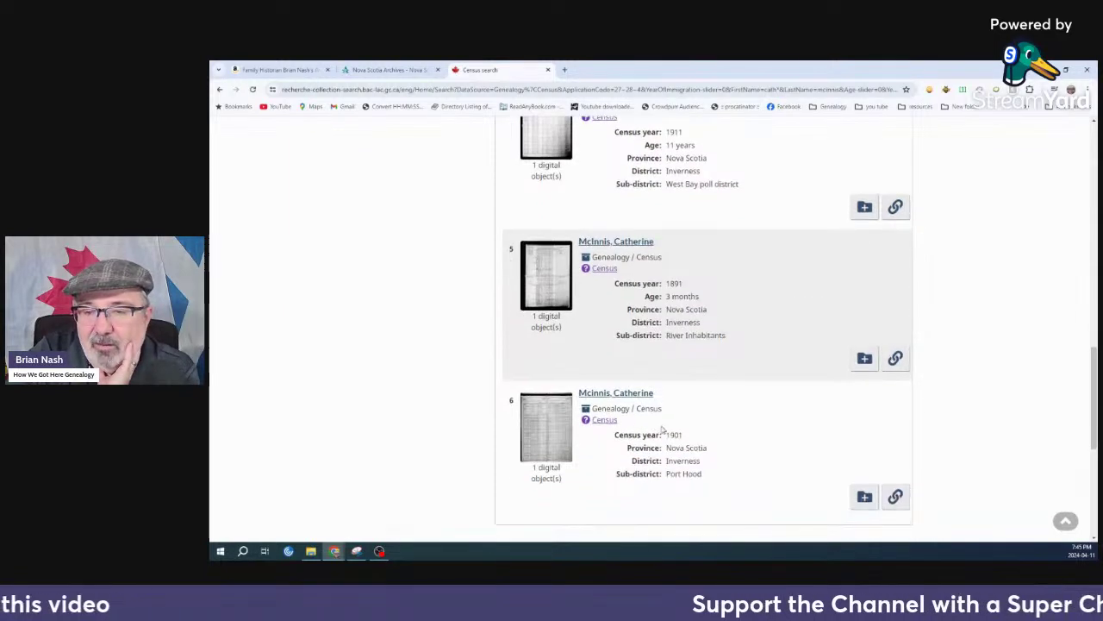
scroll(644, 366, up, 7)
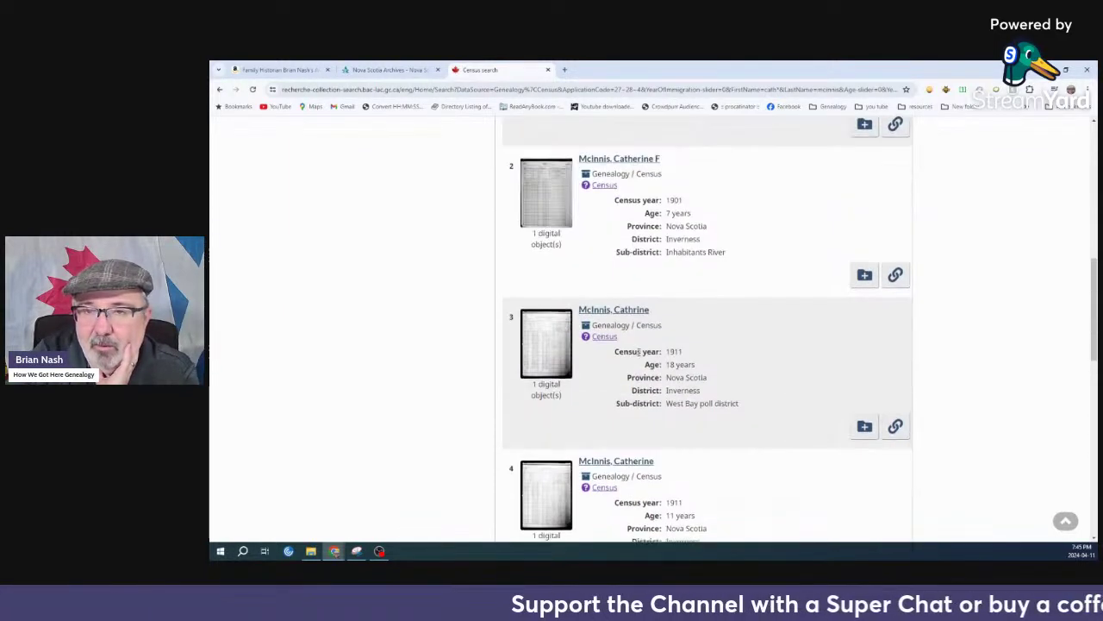
scroll(644, 362, up, 1)
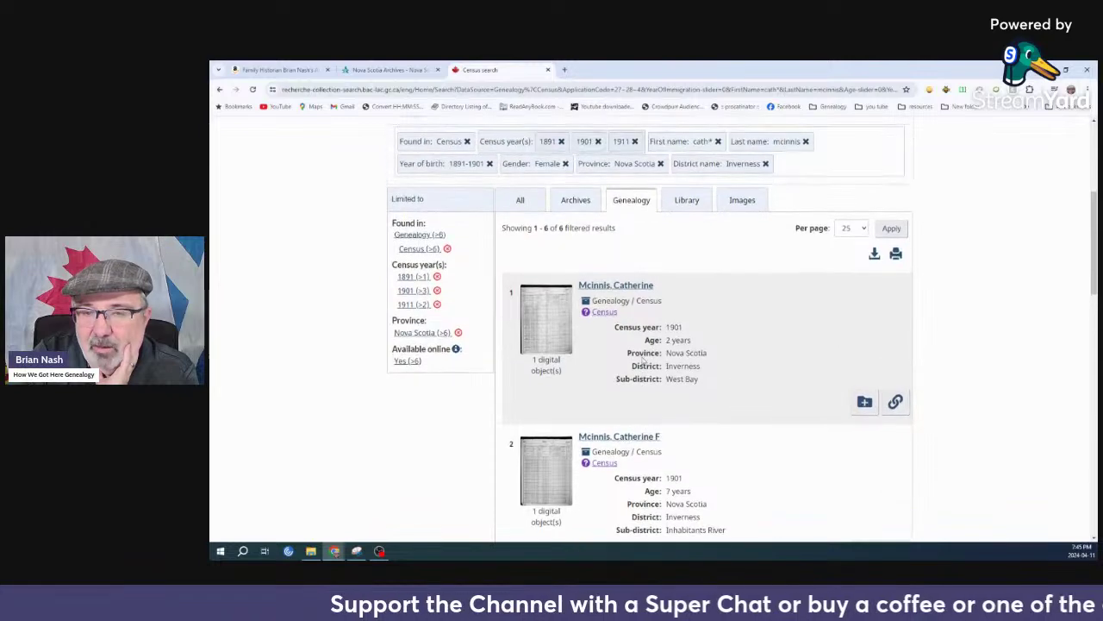
scroll(737, 424, down, 2)
scroll(716, 416, down, 6)
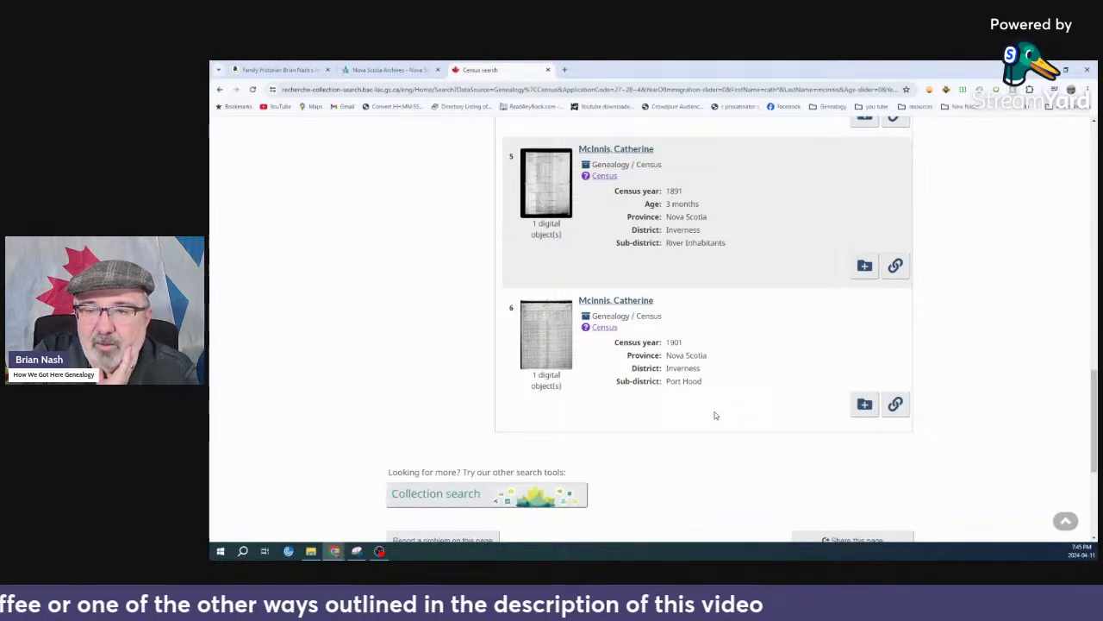
scroll(703, 412, up, 8)
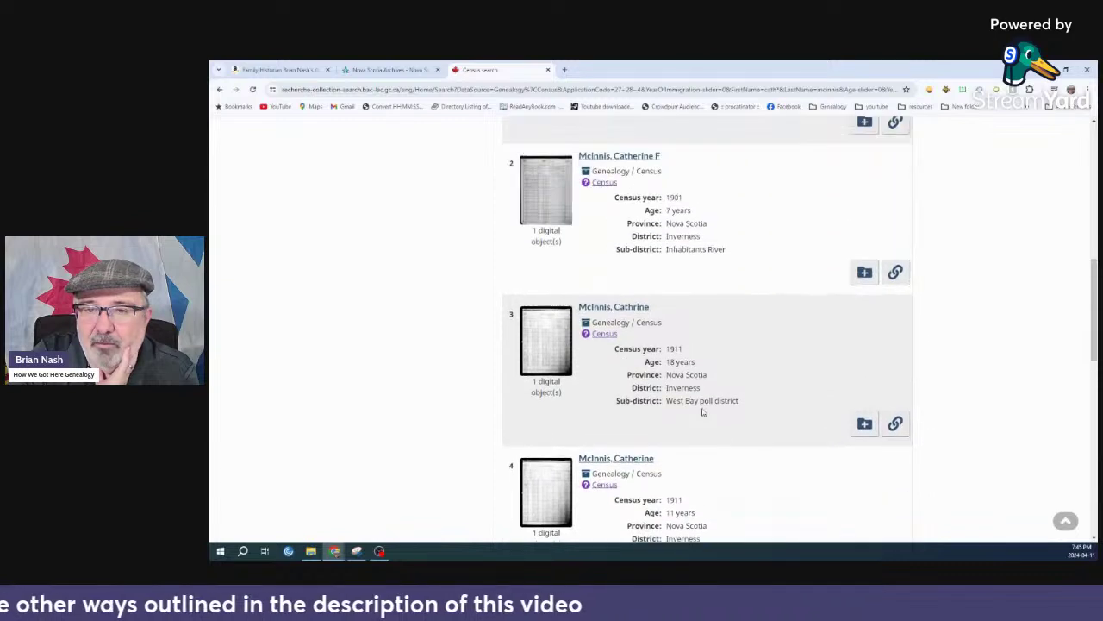
scroll(703, 412, up, 1)
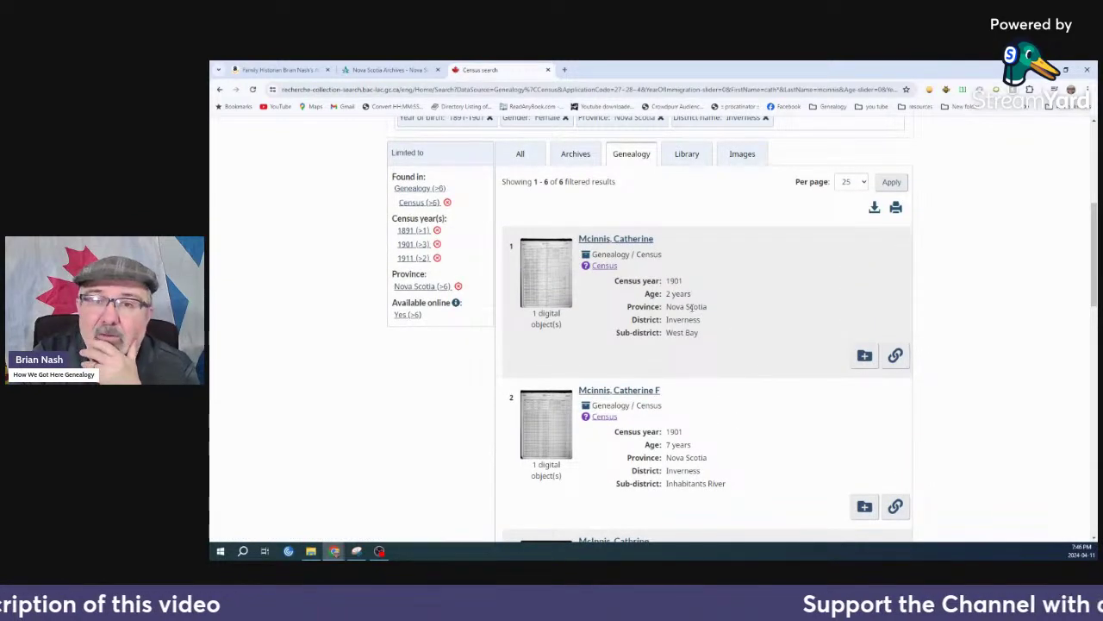
View the census page image for the 1901 West Bay entry aged 2, and close it to return to the results
click(554, 277)
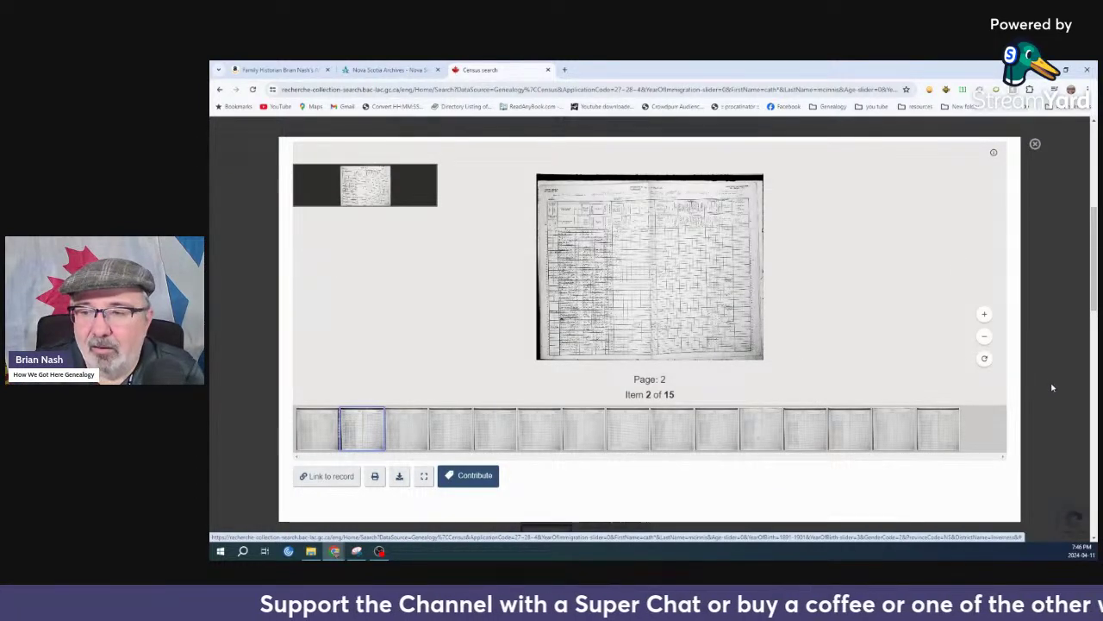
scroll(1086, 423, down, 5)
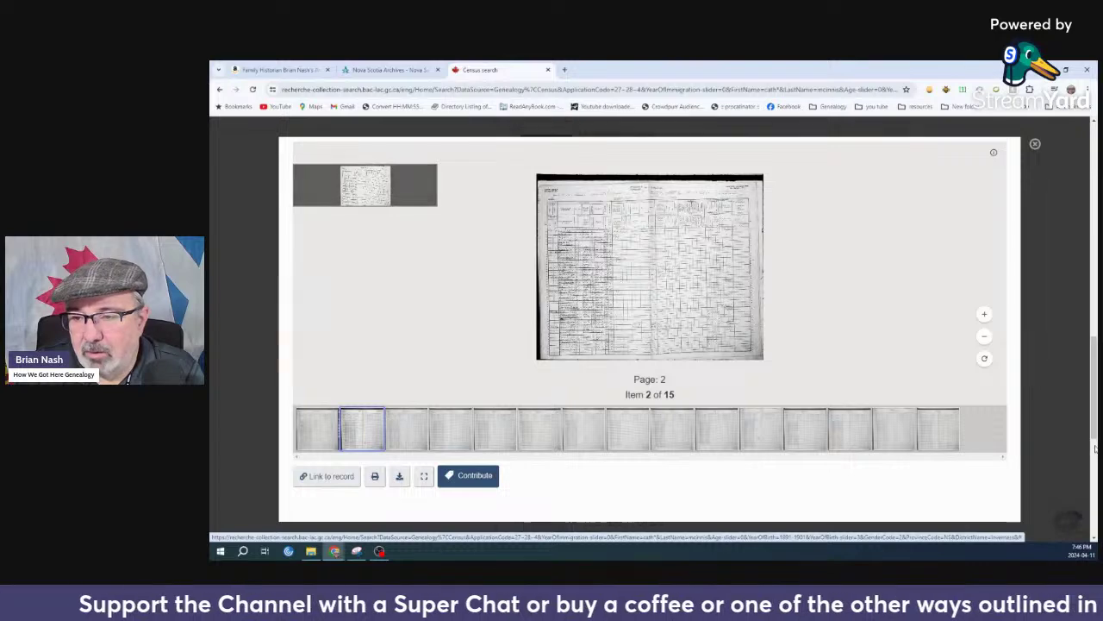
drag(1026, 466, 1019, 369)
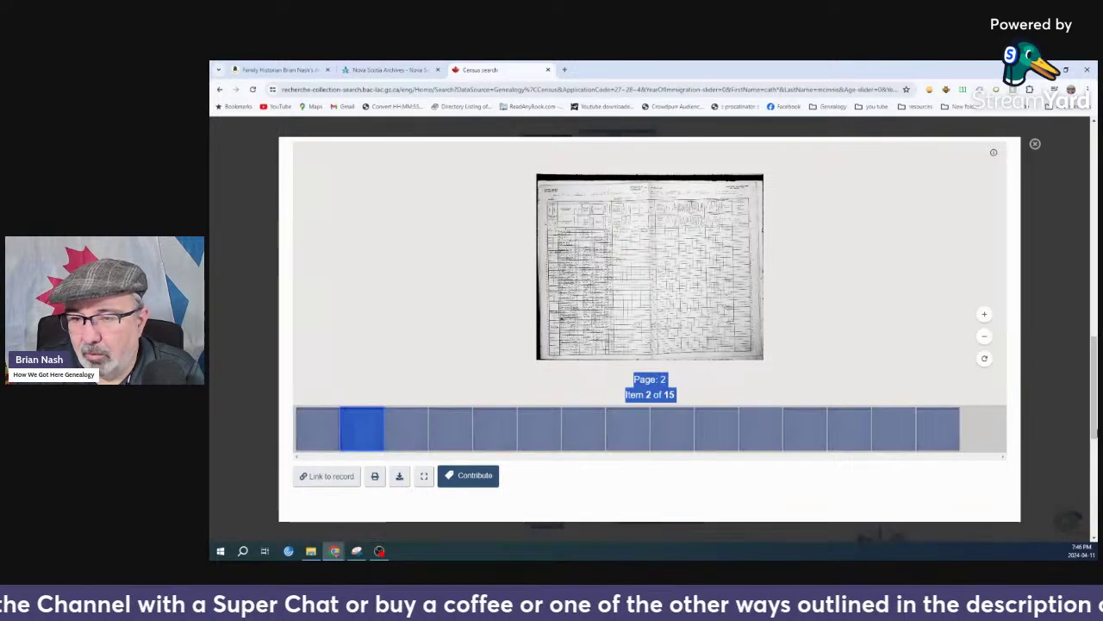
click(1037, 368)
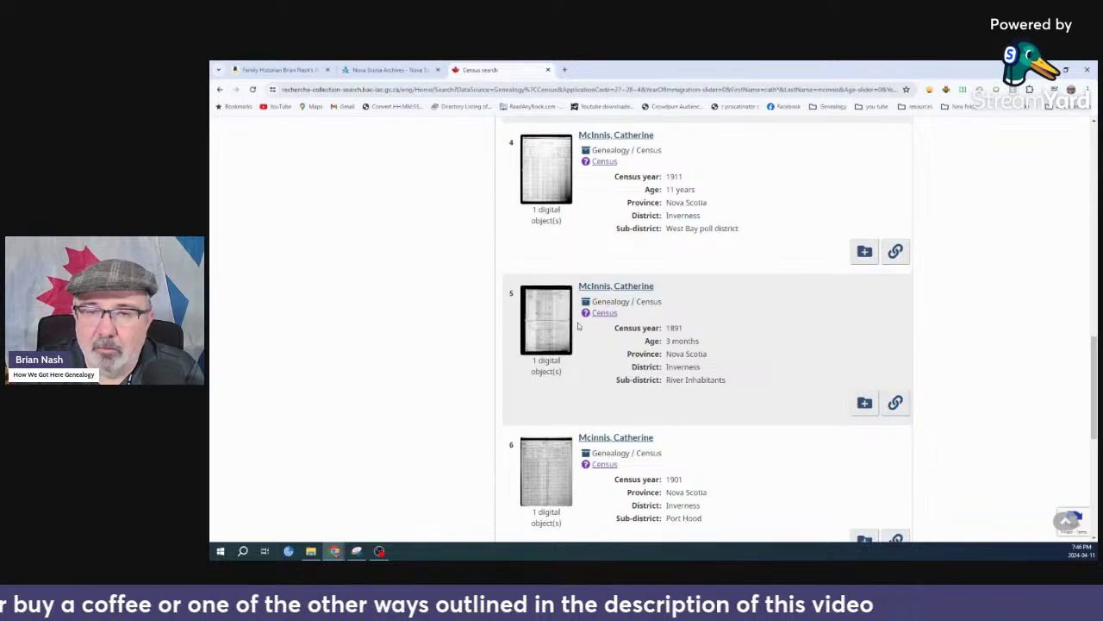
Open the 1891 River Inhabitants census entry aged 3 months and read its record details, including page and family number
click(614, 288)
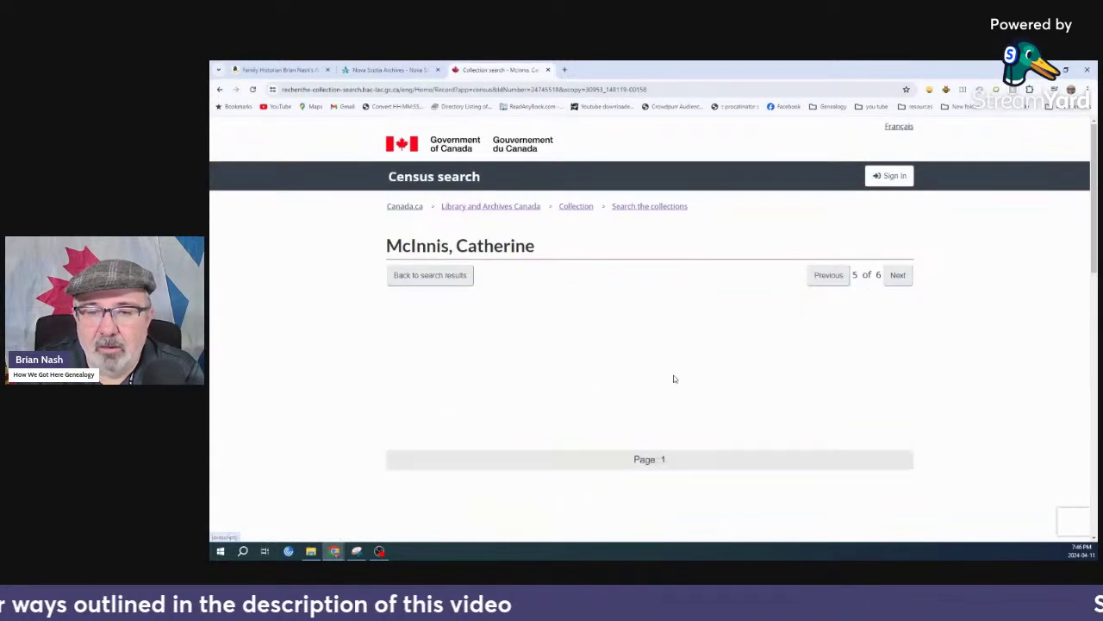
scroll(948, 387, down, 5)
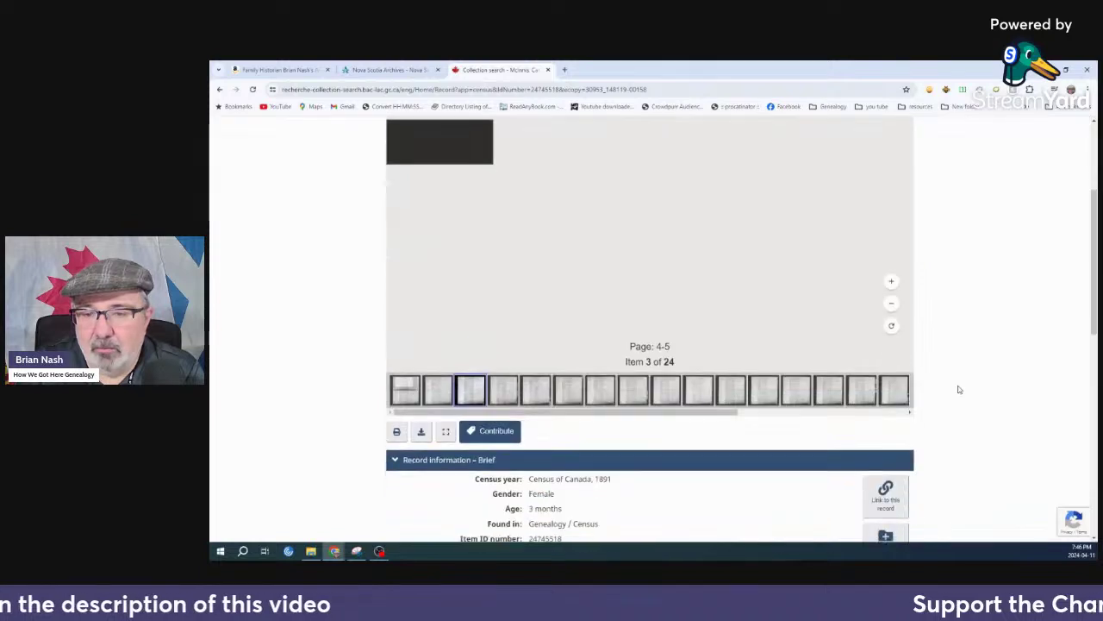
scroll(600, 385, down, 2)
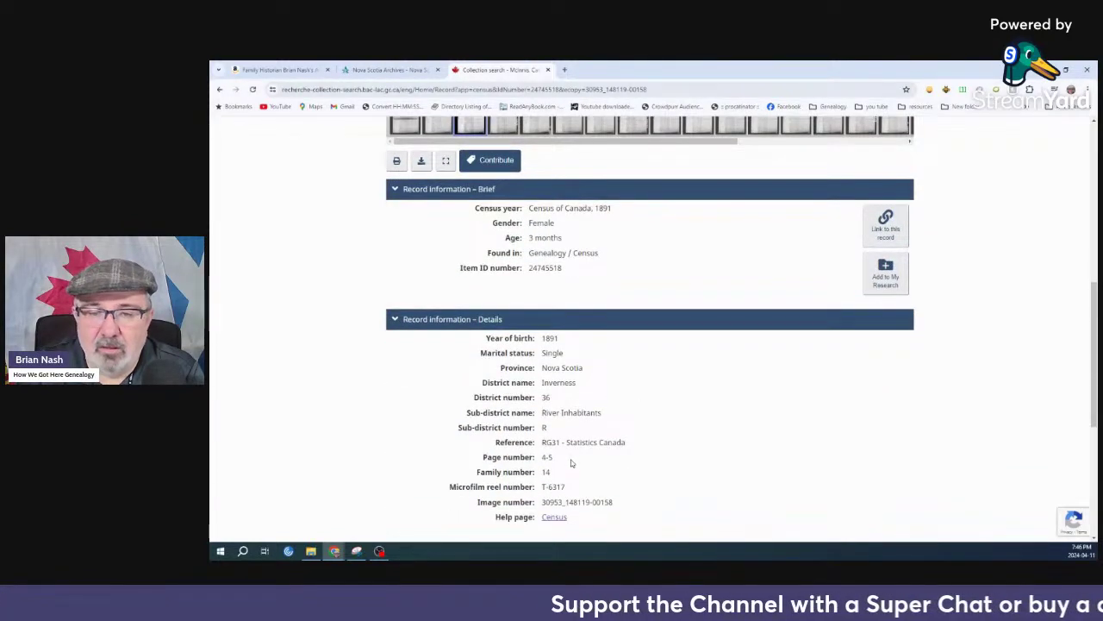
scroll(571, 459, down, 3)
scroll(574, 458, up, 2)
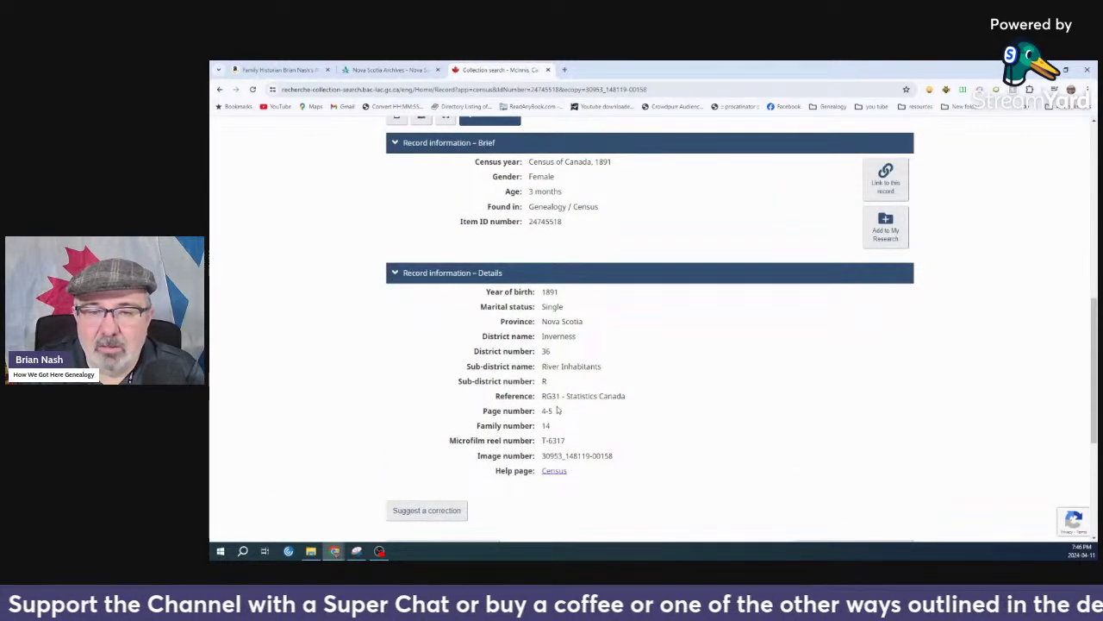
Find the household of family number 14 on the 1891 census image for pages 4-5
scroll(546, 427, up, 10)
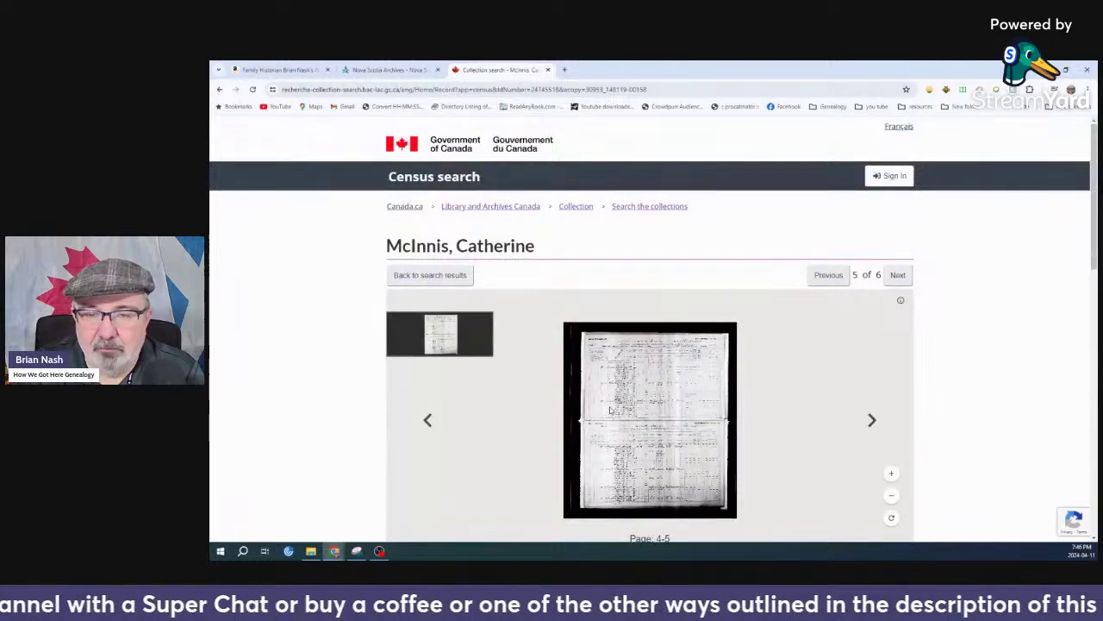
scroll(616, 433, up, 3)
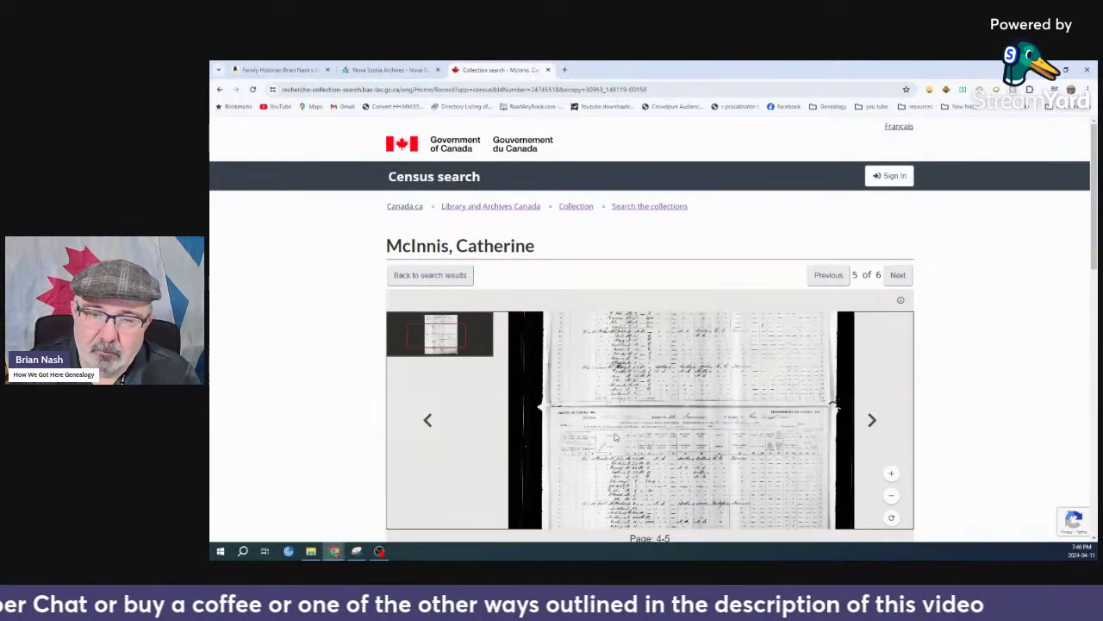
scroll(615, 434, up, 2)
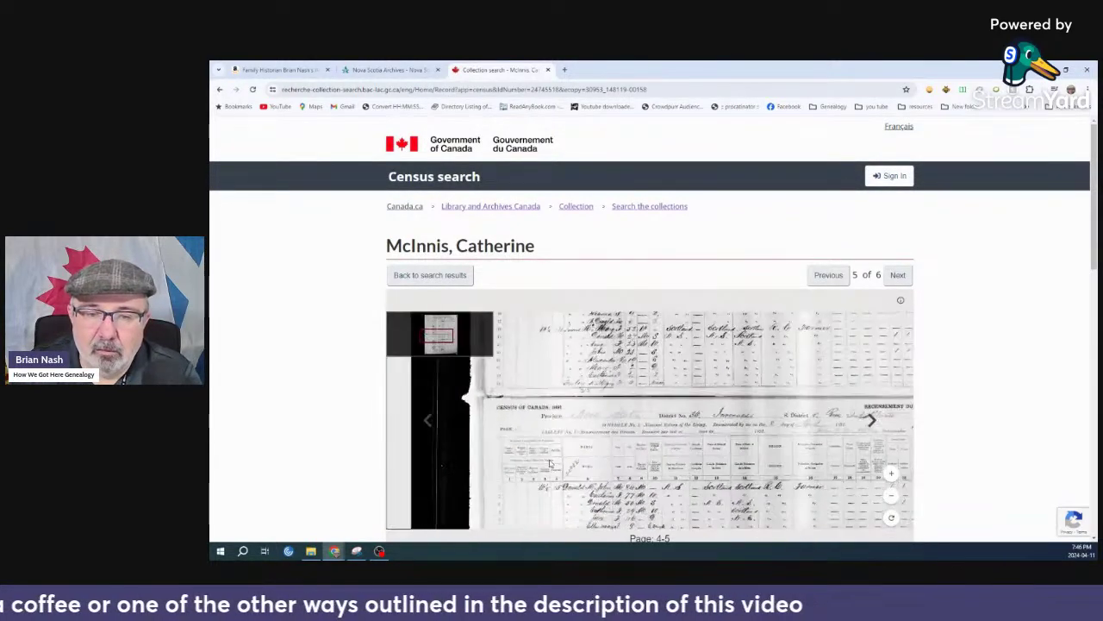
drag(550, 464, 602, 379)
scroll(608, 470, up, 1)
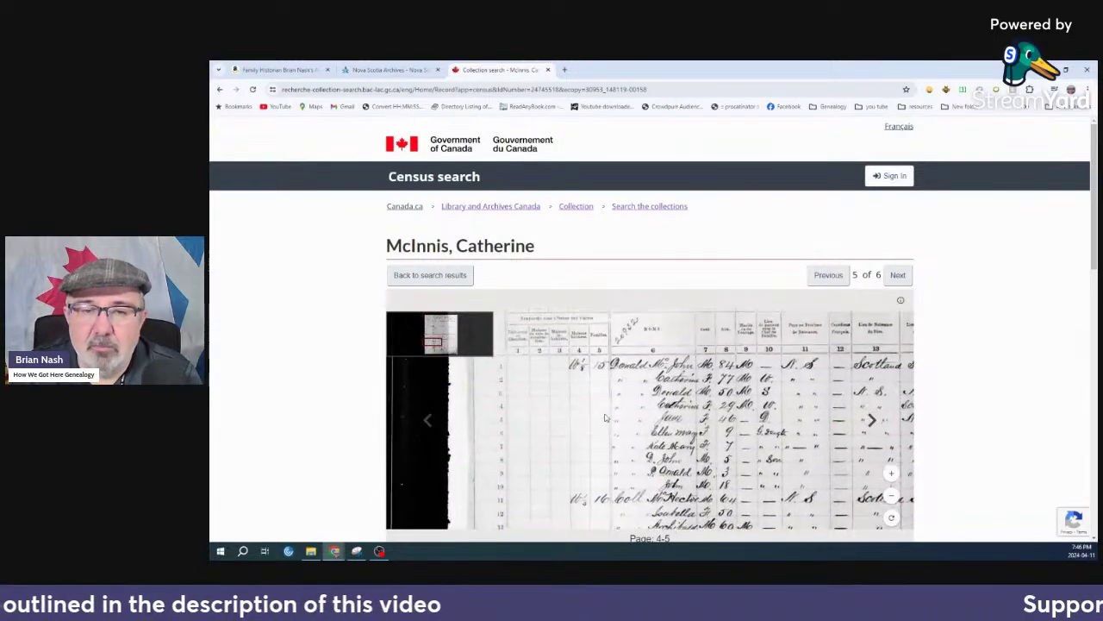
drag(602, 436, 594, 362)
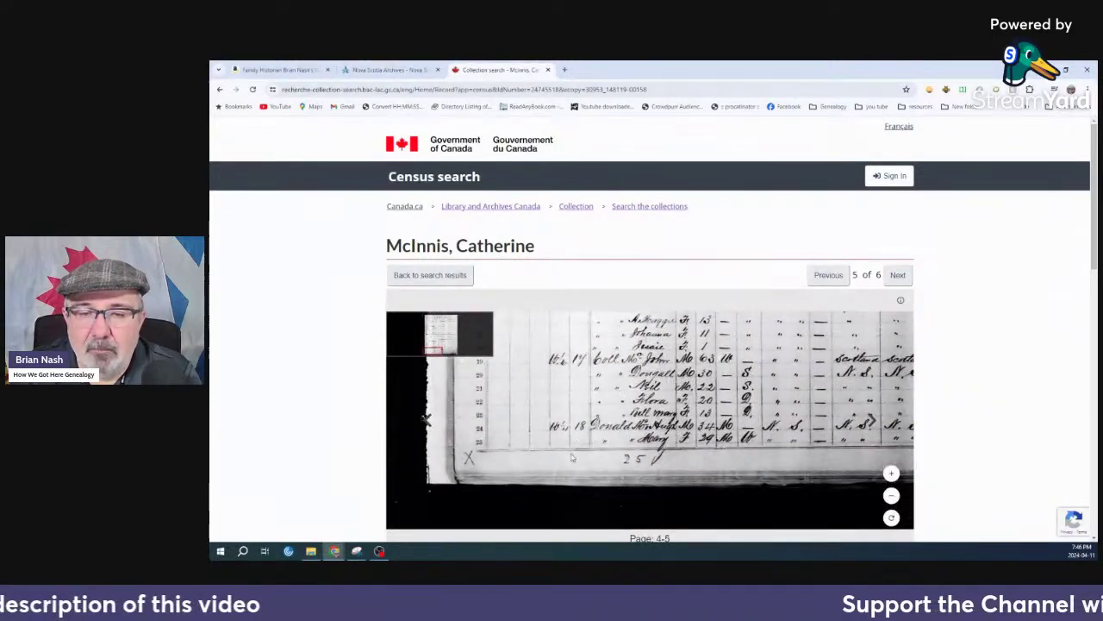
scroll(572, 455, down, 1)
scroll(571, 452, up, 5)
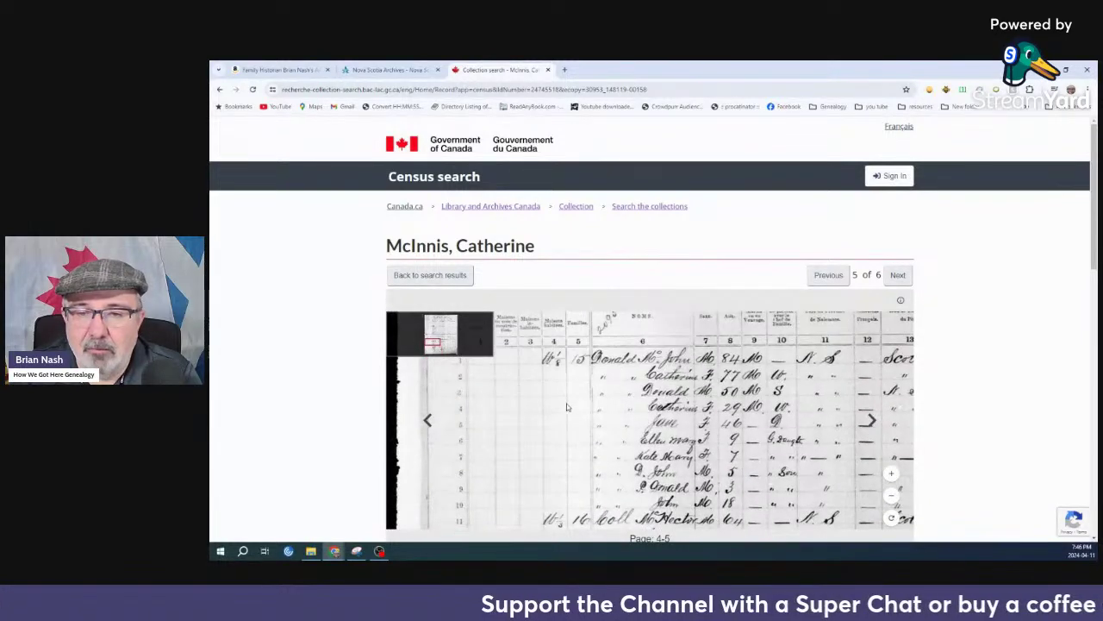
scroll(570, 476, up, 5)
scroll(591, 437, up, 3)
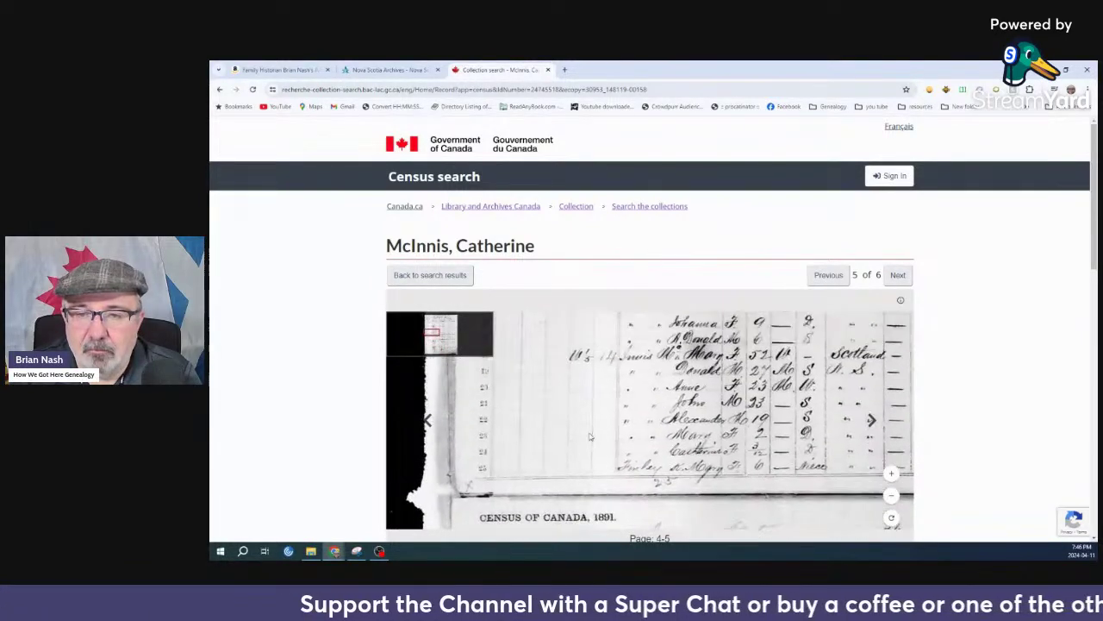
Examine the names, ages and relationships in the family 14 household, and return to the census results
scroll(575, 417, up, 2)
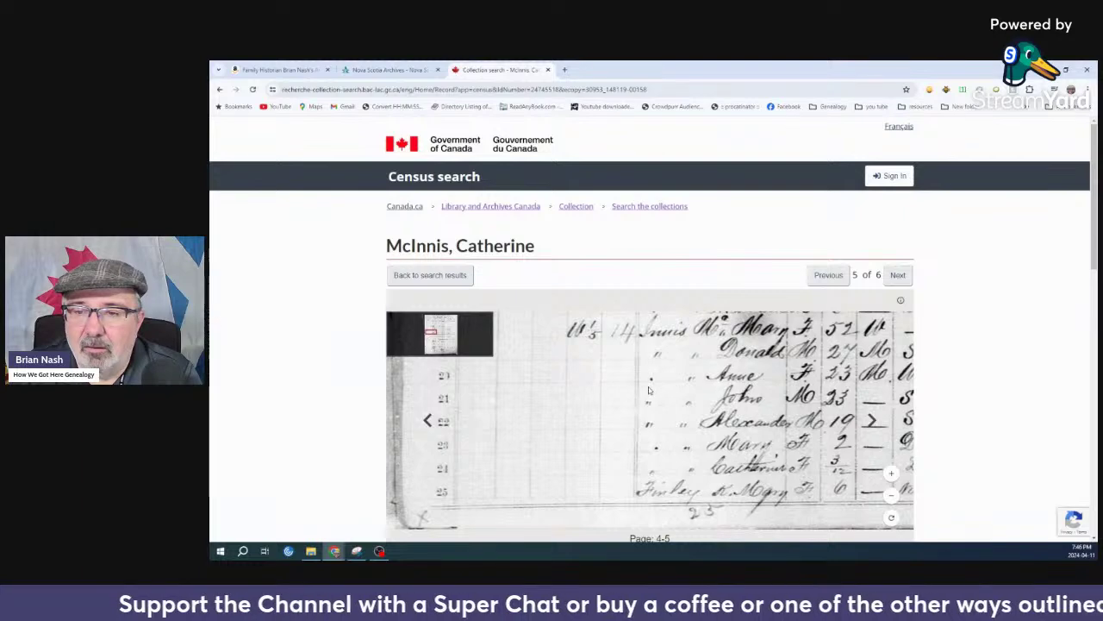
drag(661, 390, 601, 398)
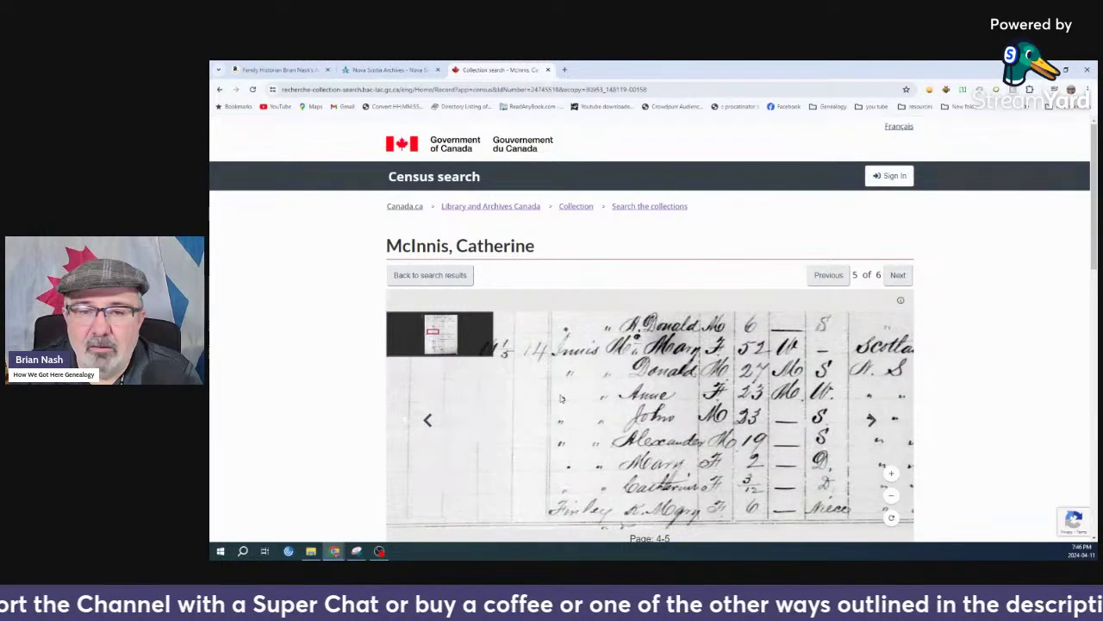
scroll(560, 398, up, 1)
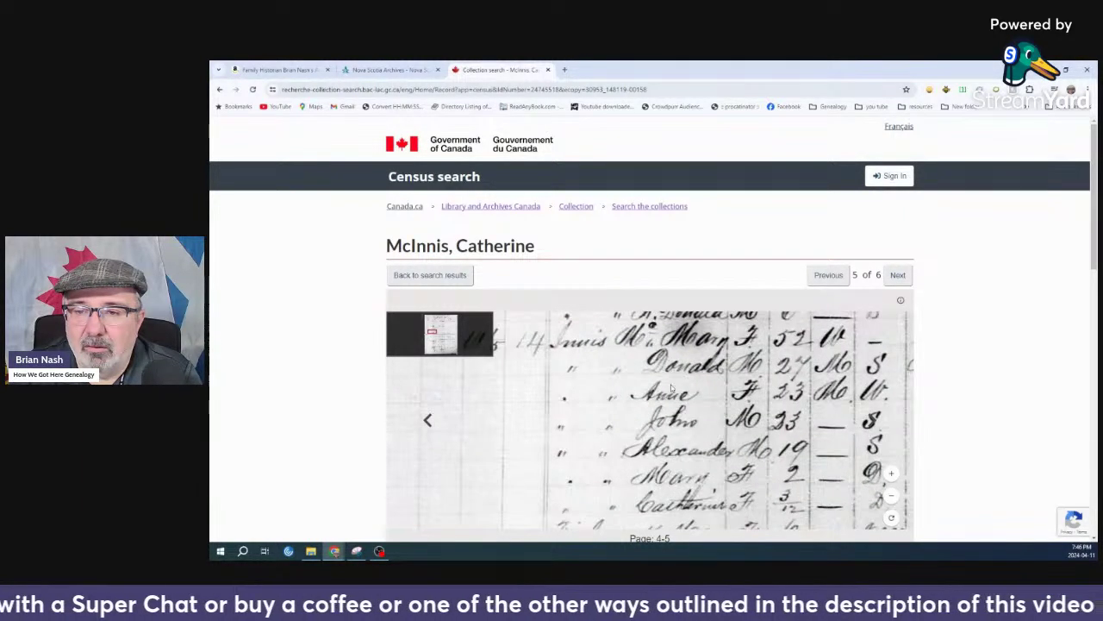
drag(700, 379, 628, 451)
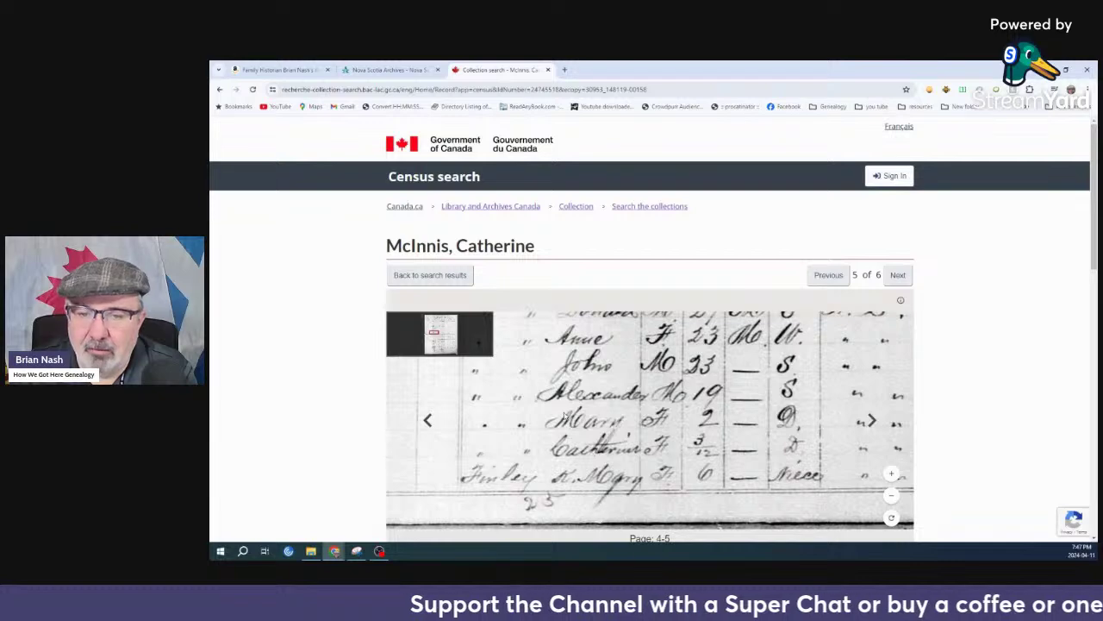
drag(576, 383, 602, 429)
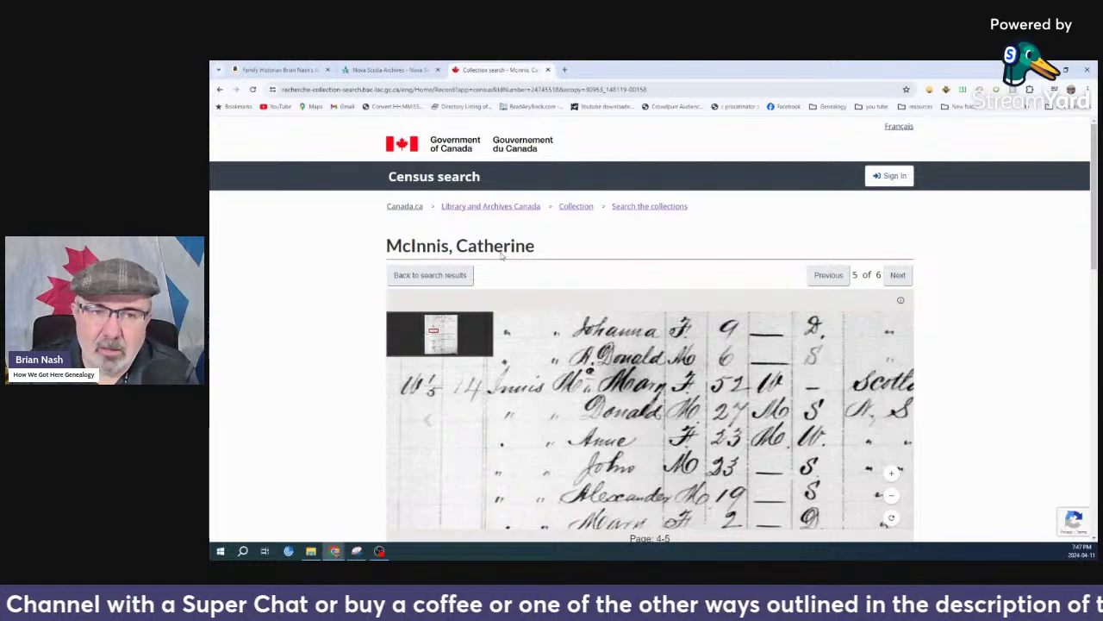
click(221, 91)
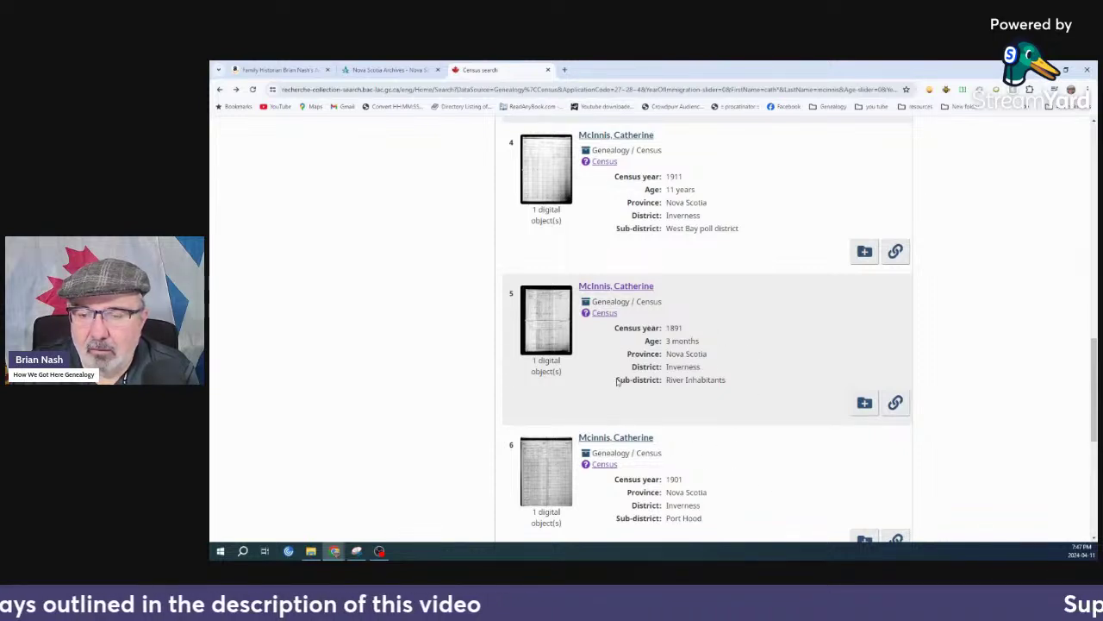
Open the 1901 West Bay census entry aged 2 and read its birth, sub-district, page and family number details
scroll(629, 419, down, 2)
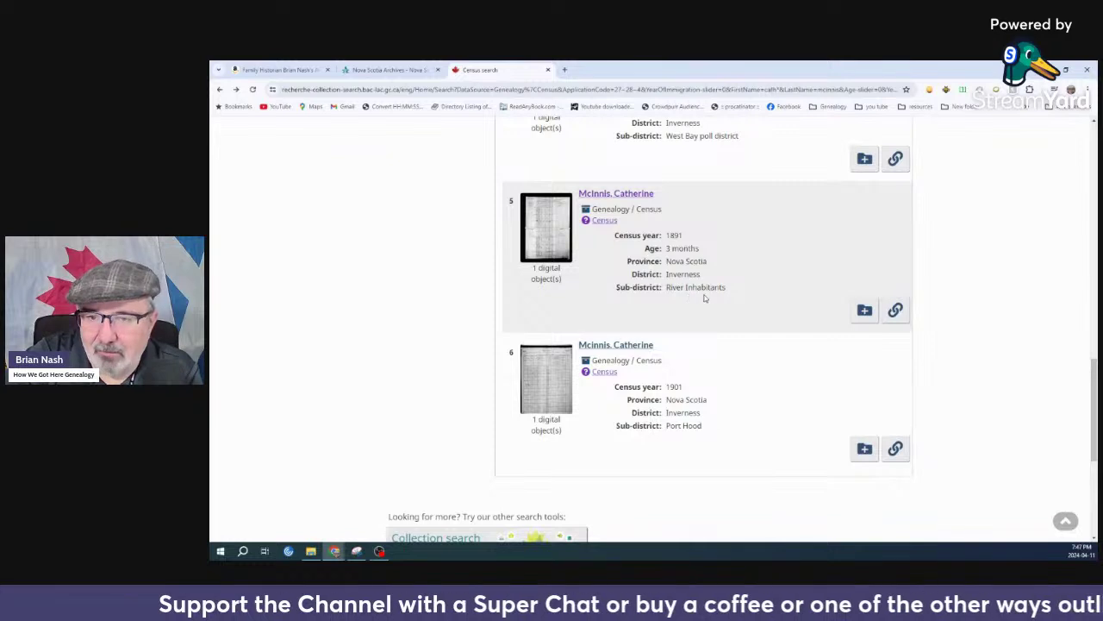
scroll(704, 297, up, 5)
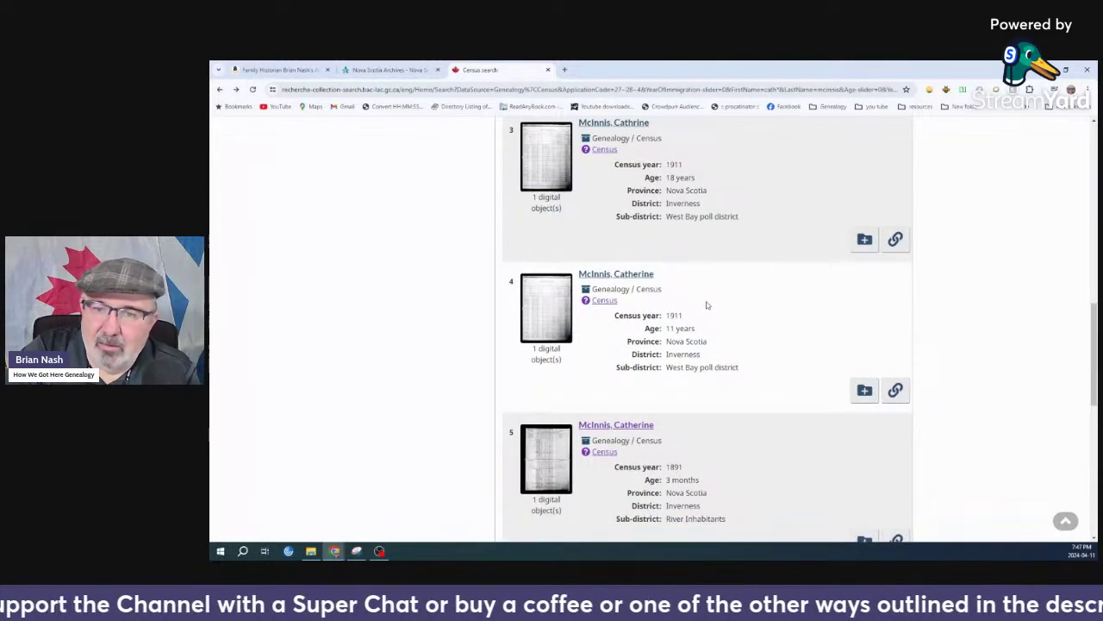
scroll(673, 342, up, 3)
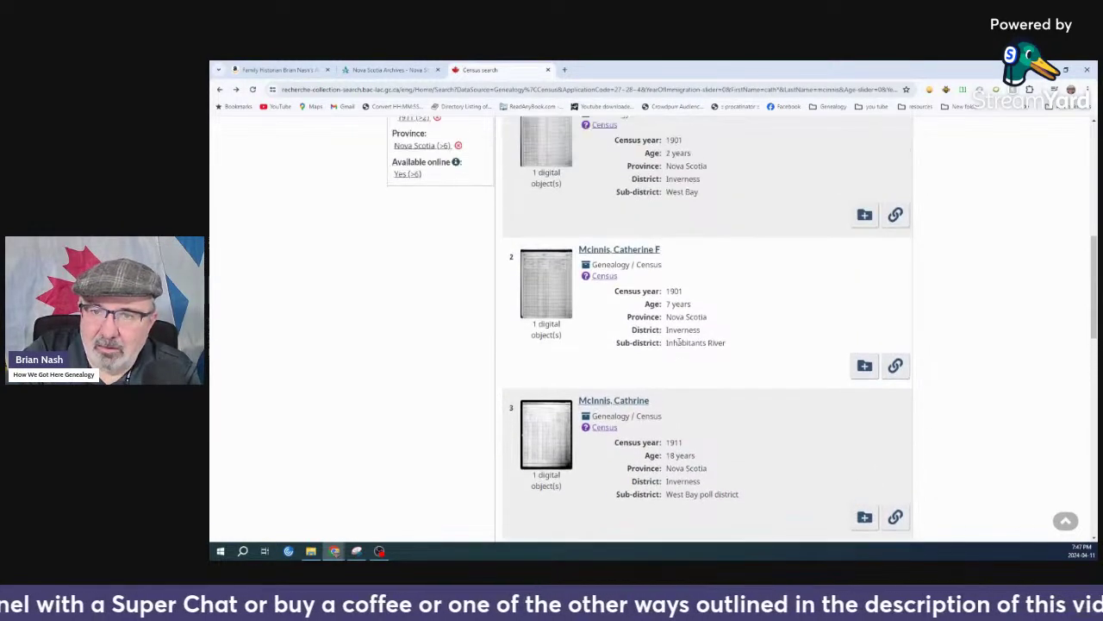
scroll(679, 342, up, 2)
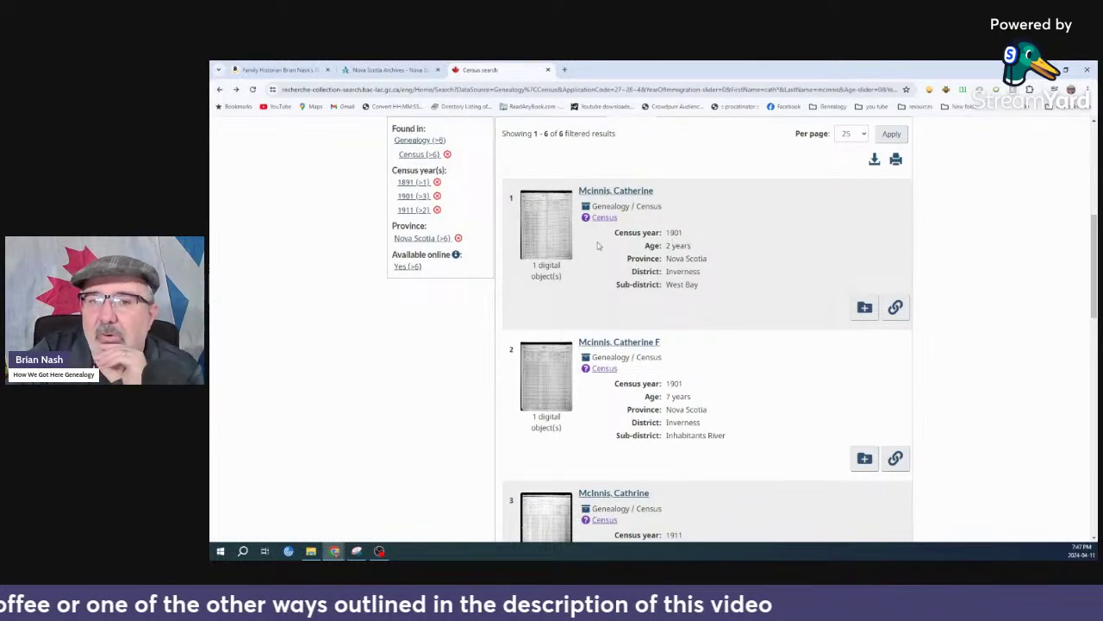
click(605, 195)
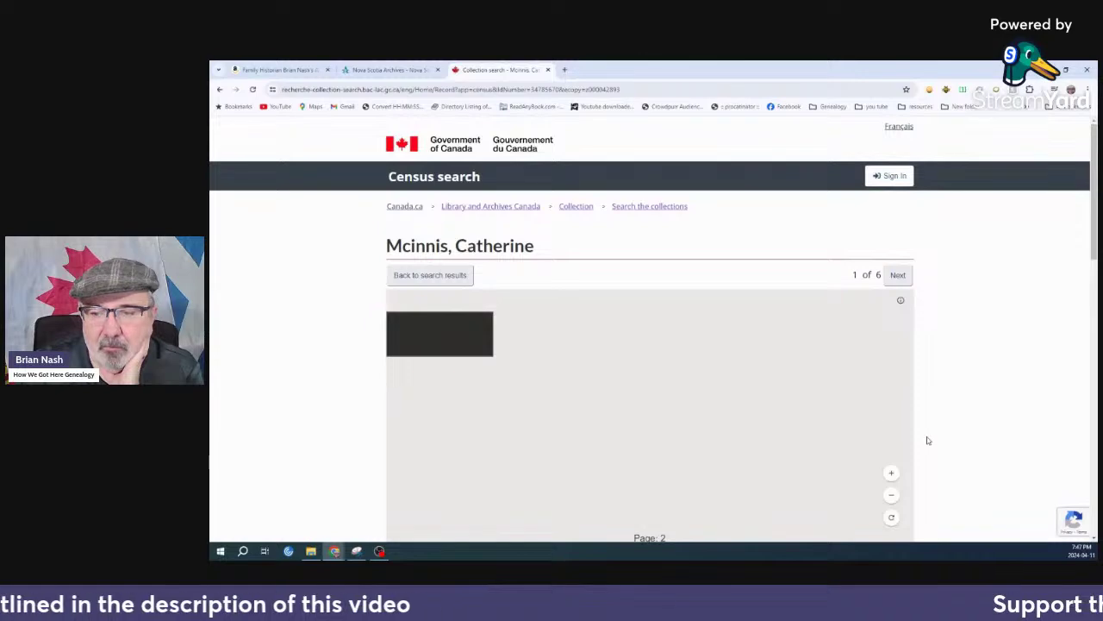
scroll(927, 439, down, 5)
scroll(932, 439, down, 4)
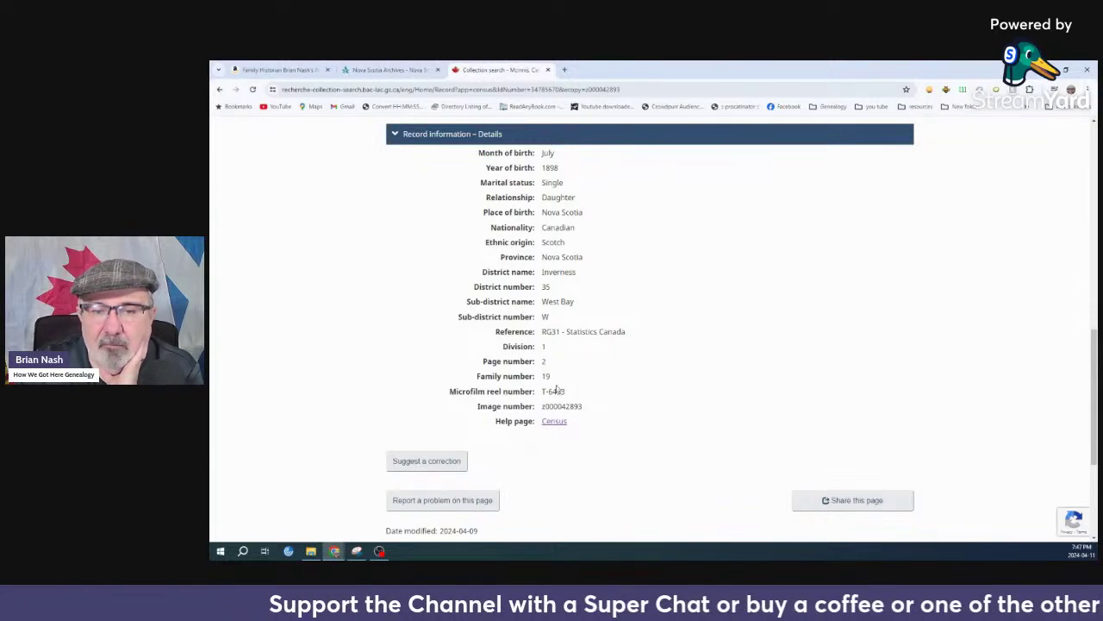
Find the household of family number 19 on page 2 of the 1901 West Bay census image
scroll(924, 232, up, 7)
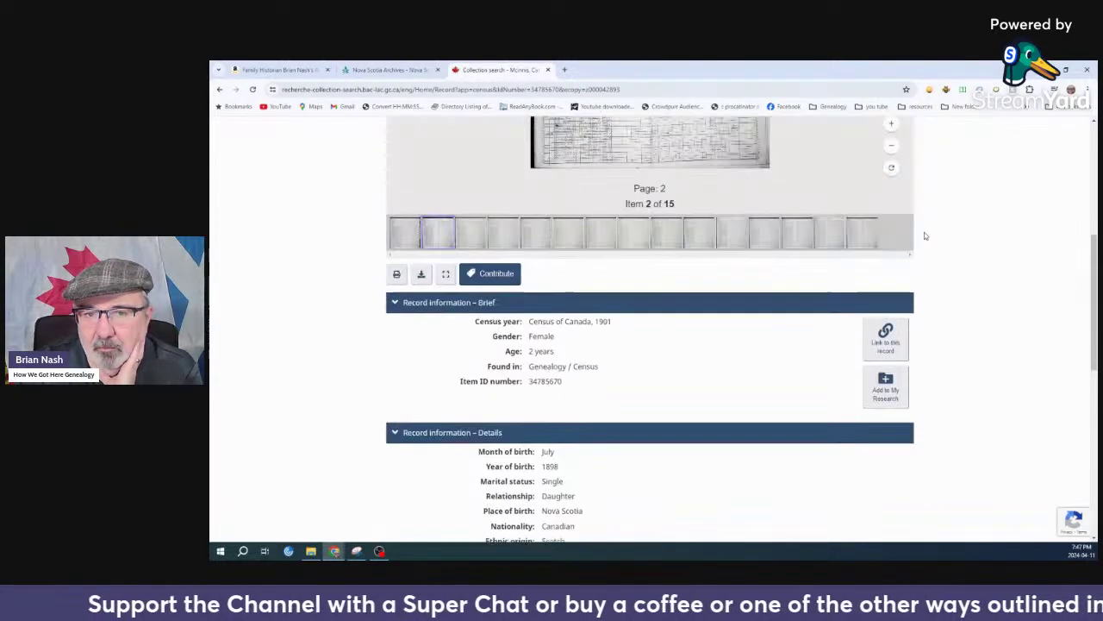
scroll(582, 284, up, 2)
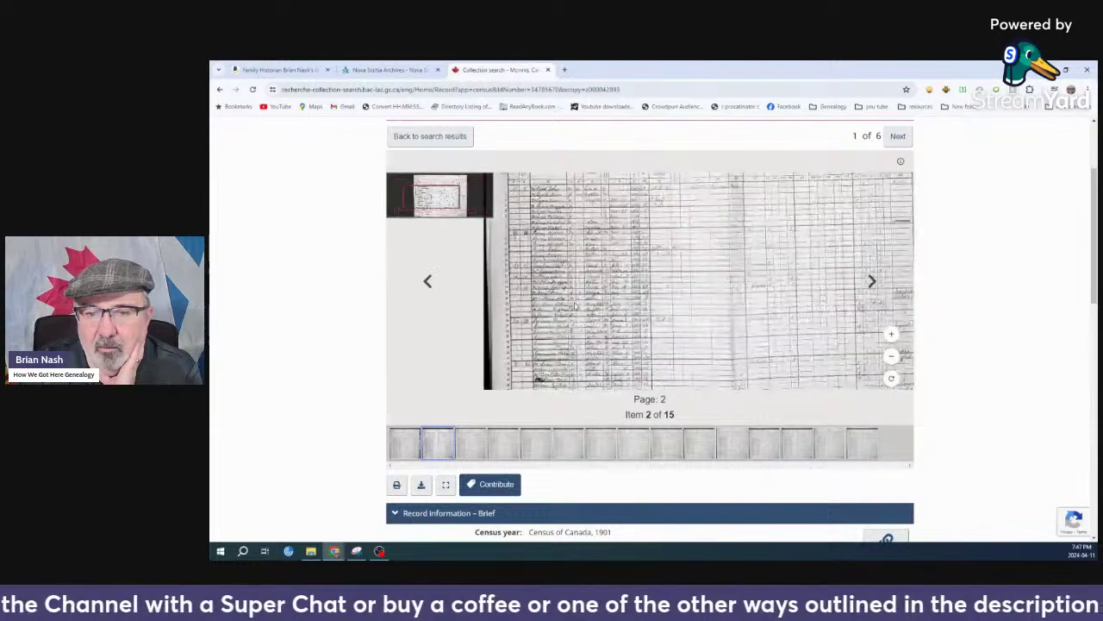
scroll(558, 333, up, 2)
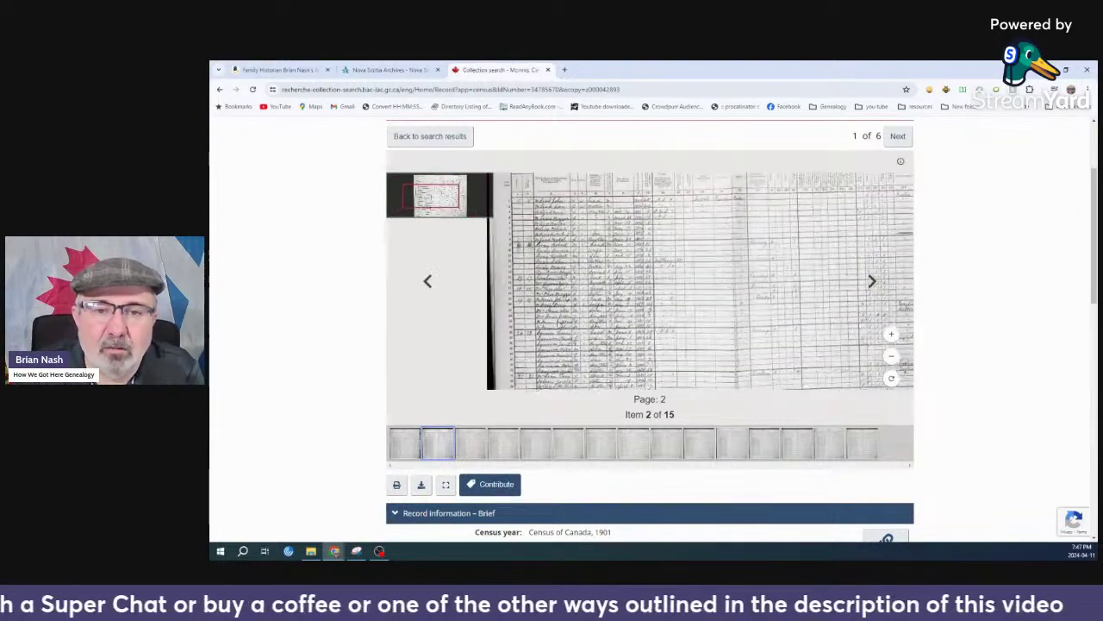
scroll(556, 336, up, 3)
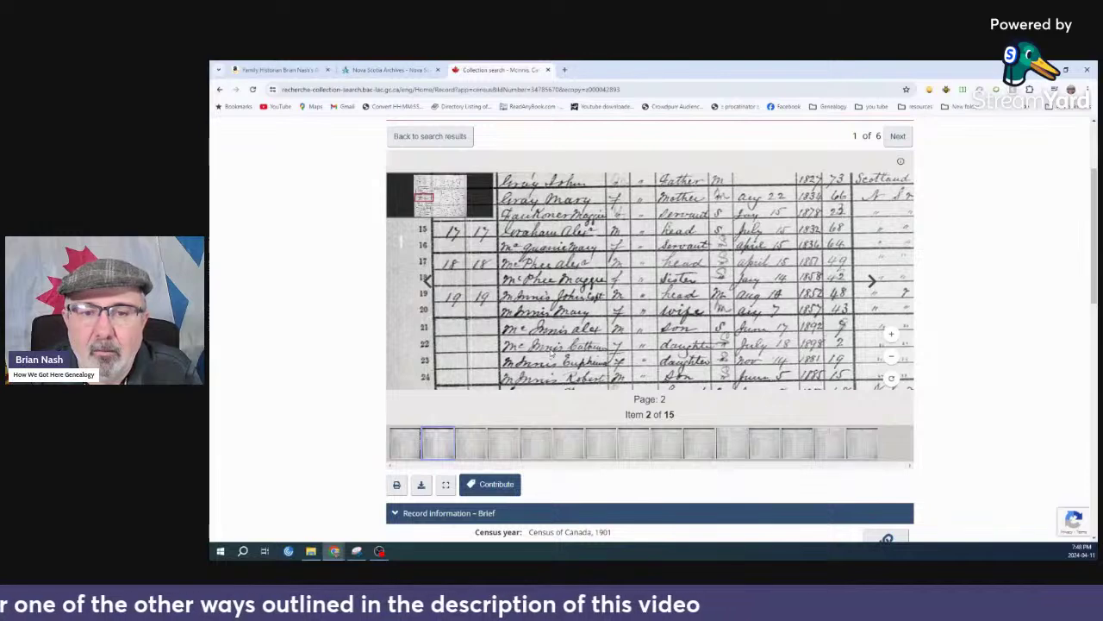
drag(551, 354, 552, 325)
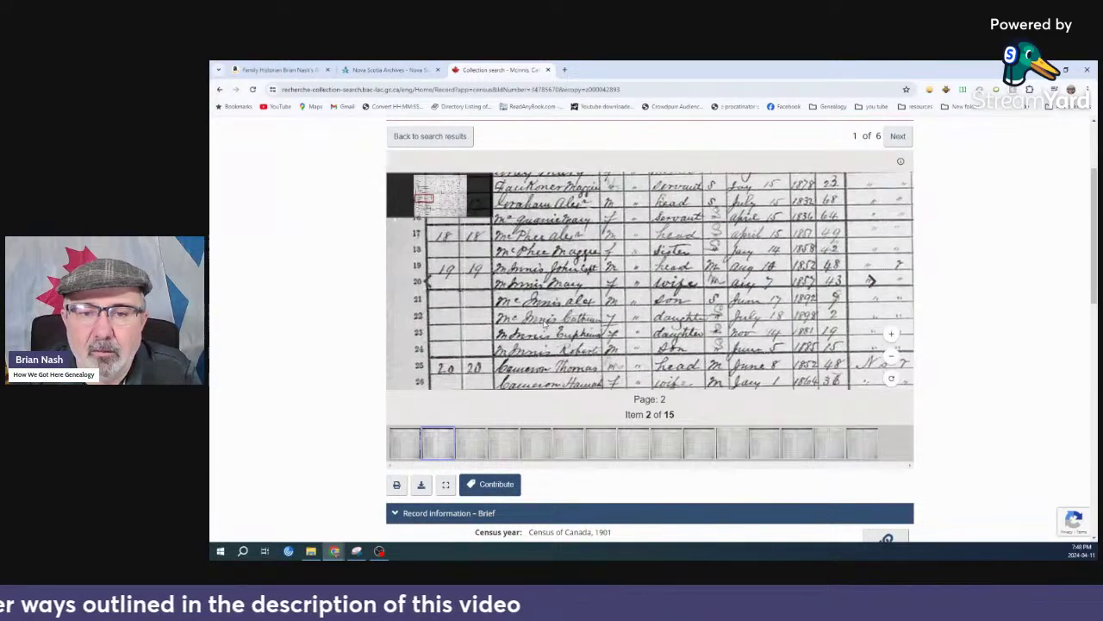
drag(551, 285, 545, 275)
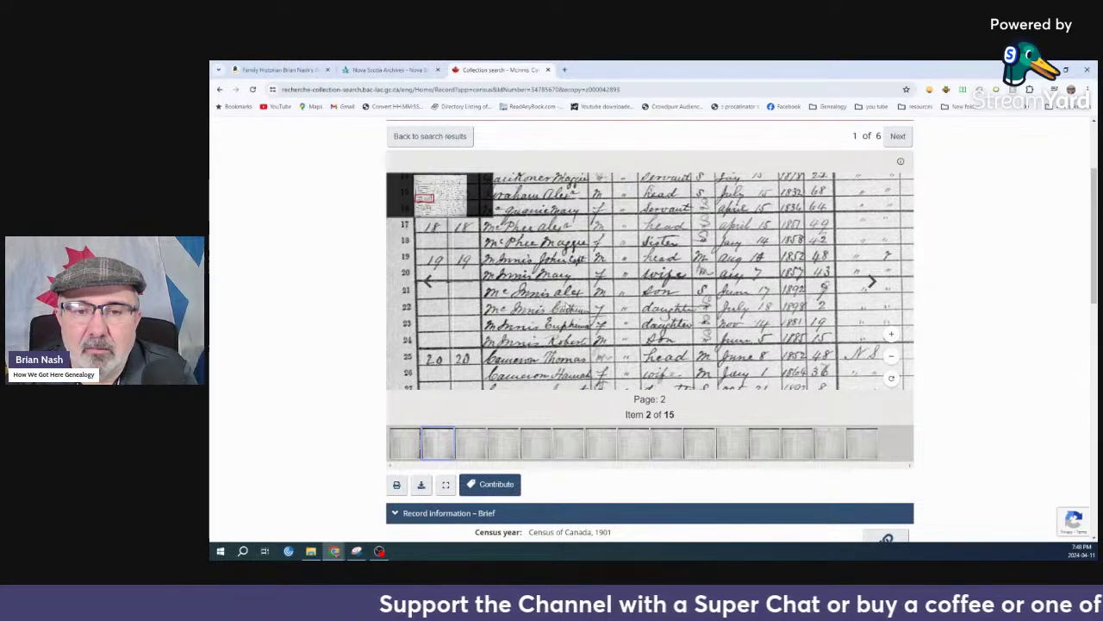
Examine the names, relationships, birth dates and ages in the family 19 household, and return to the census results
scroll(552, 306, up, 1)
scroll(549, 306, up, 1)
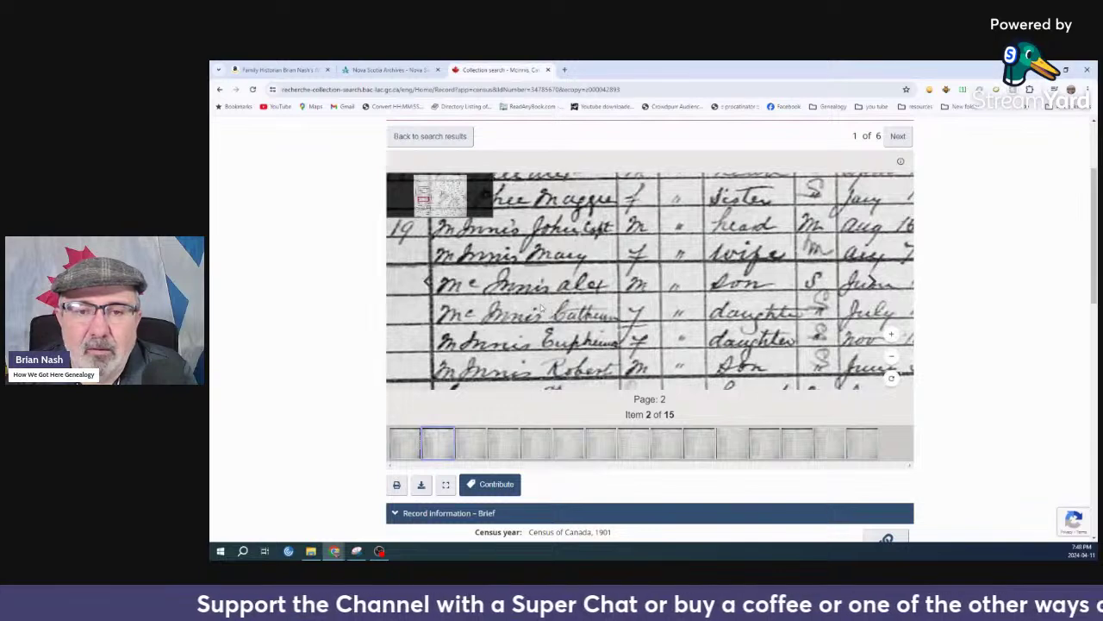
drag(589, 327, 608, 321)
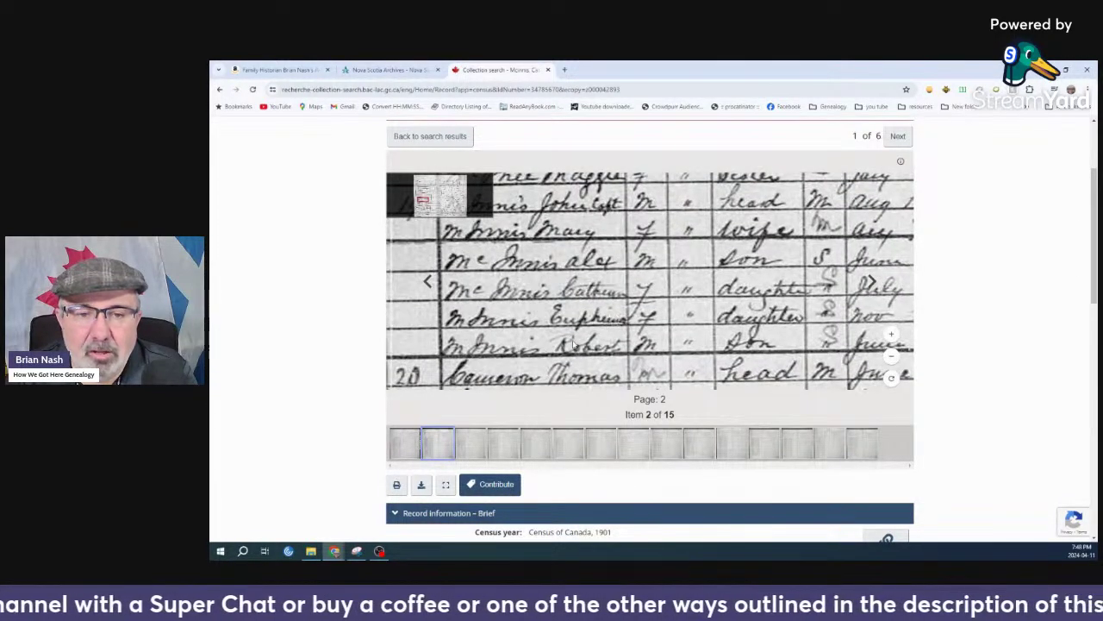
scroll(505, 307, down, 1)
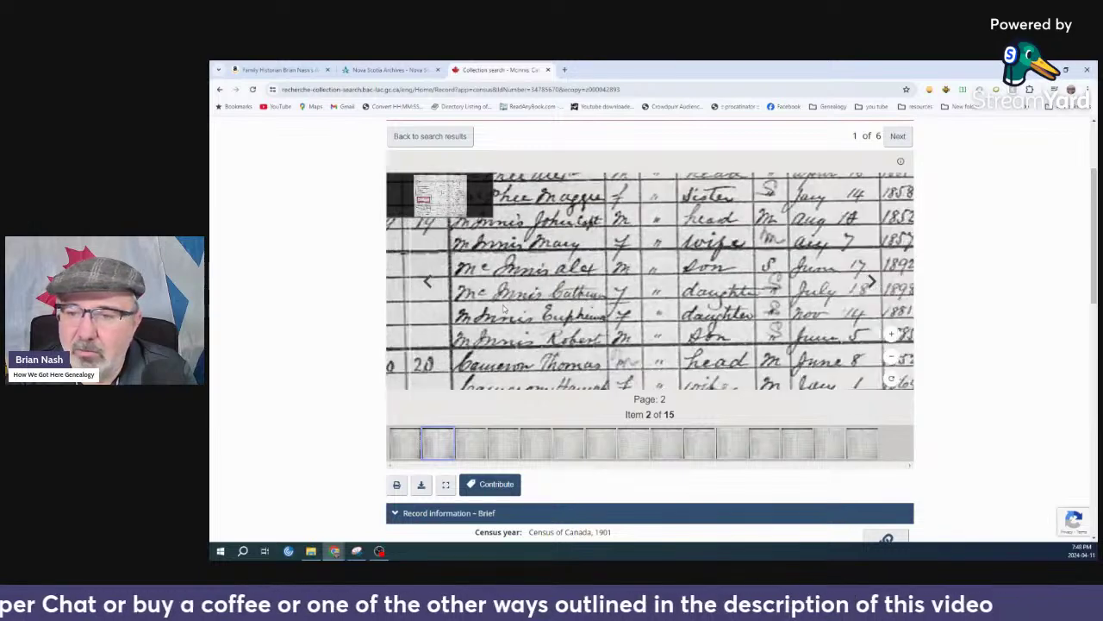
scroll(512, 312, down, 1)
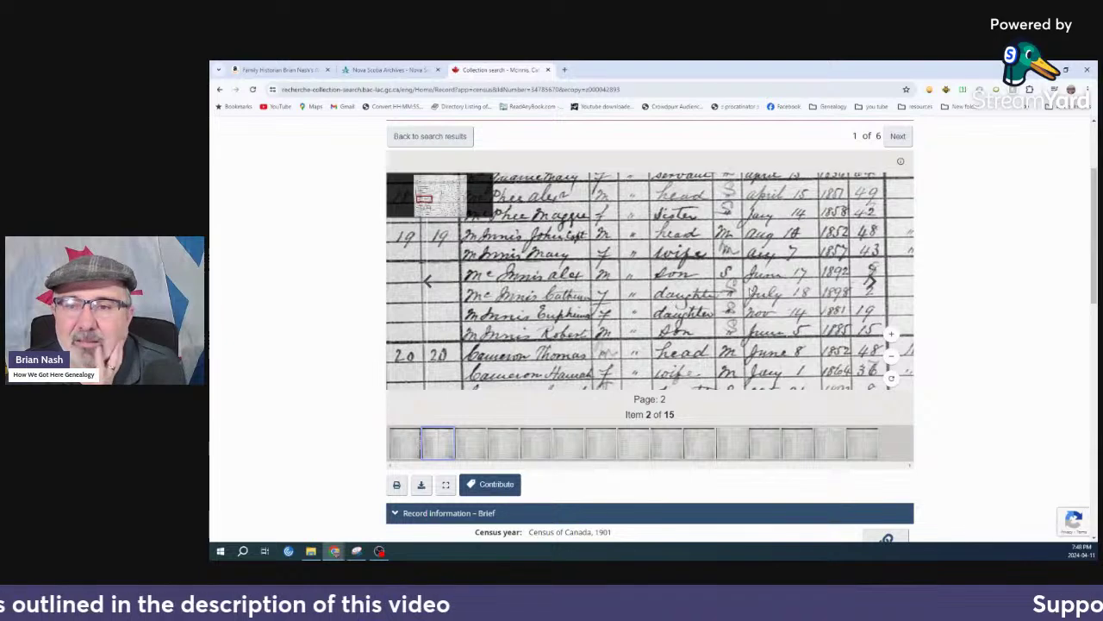
drag(806, 292, 767, 306)
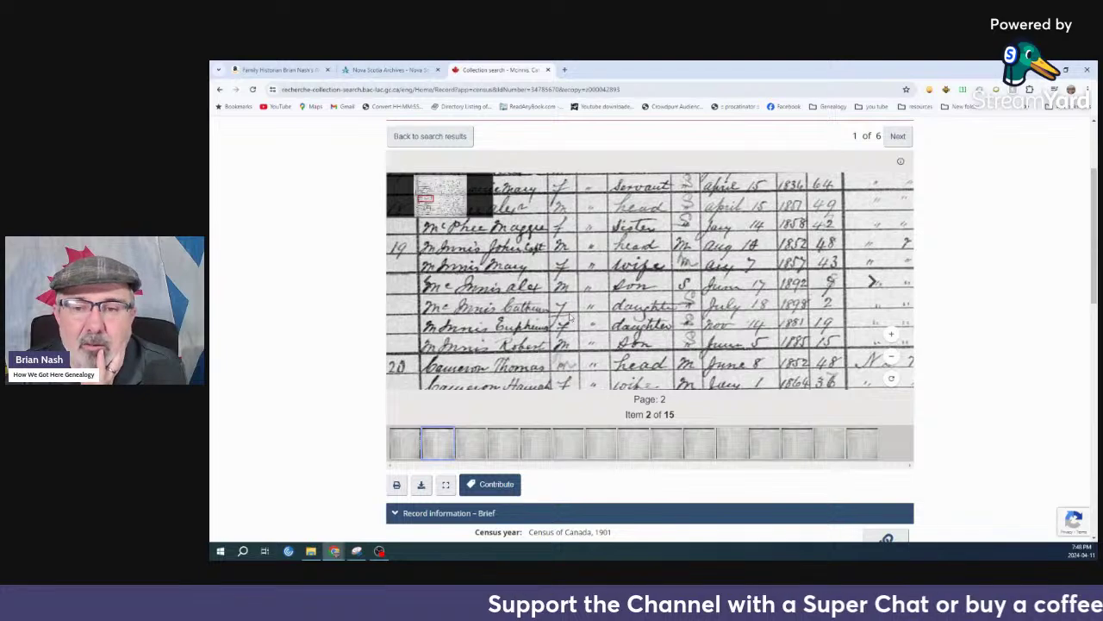
click(220, 90)
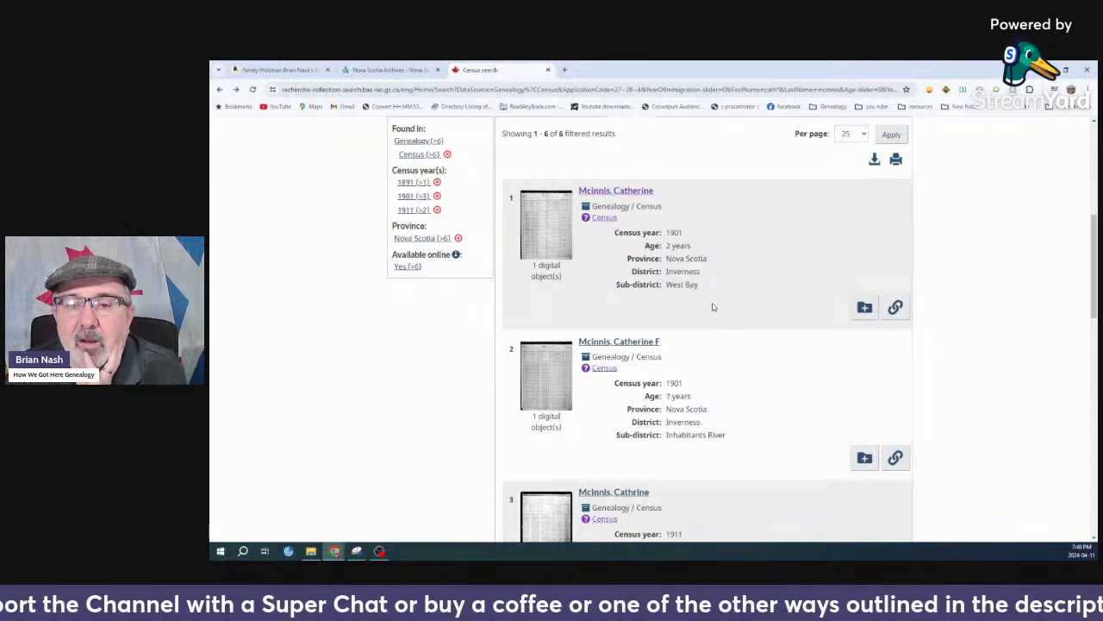
Open the 1901 Inhabitants River census entry aged 7 and read its birth, sub-district, page and family number details
scroll(715, 255, down, 2)
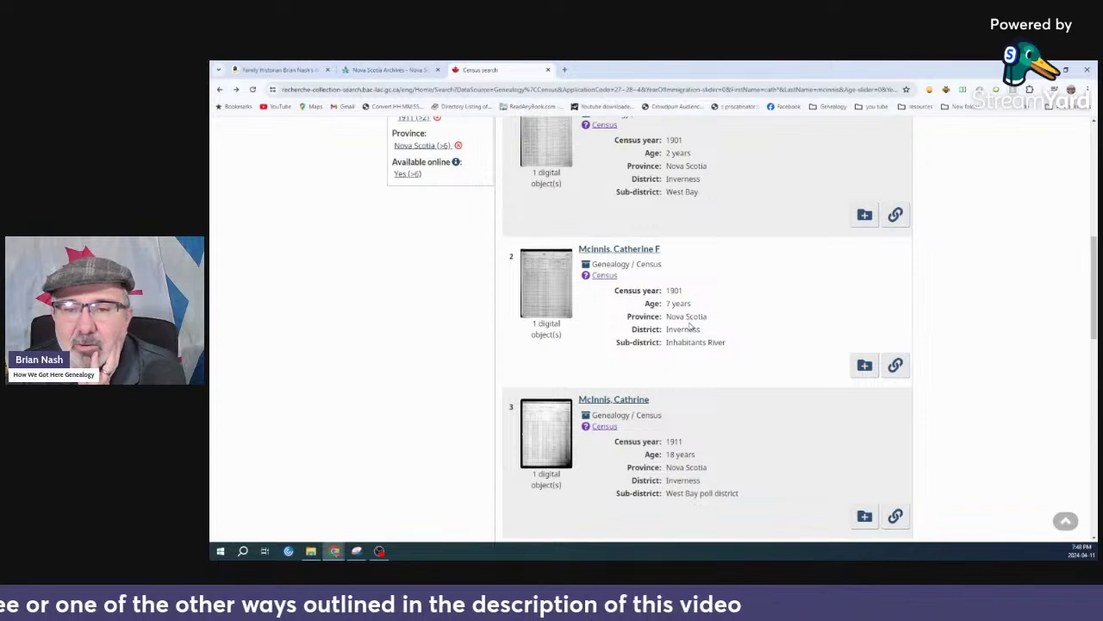
click(619, 250)
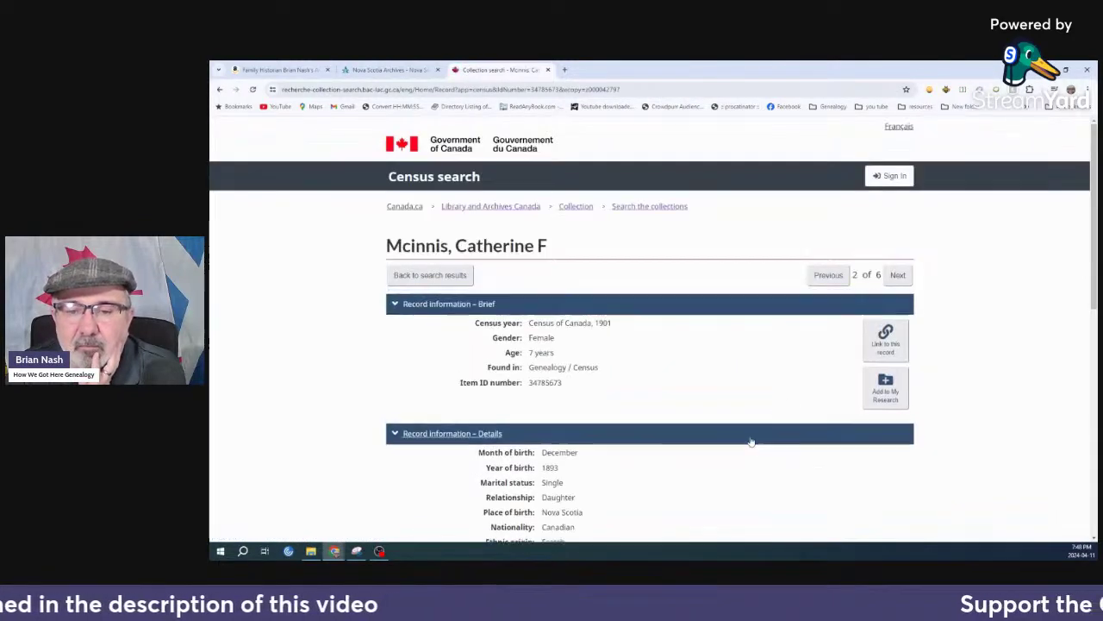
scroll(773, 459, down, 6)
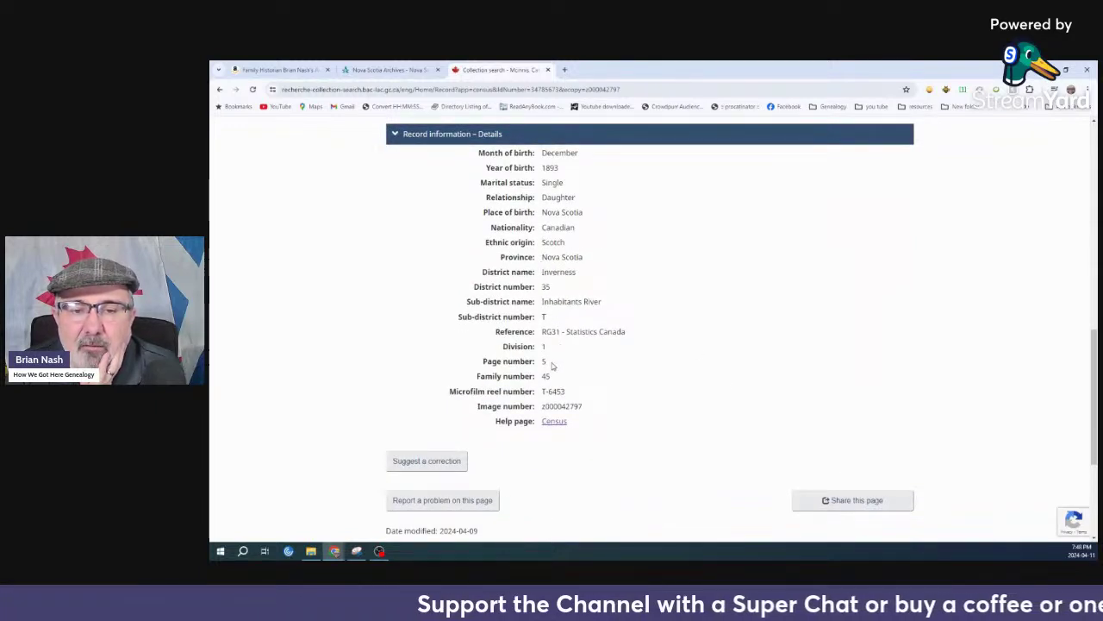
Find the household of family number 45 on page 5 of the 1901 Inhabitants River census image
scroll(607, 306, up, 1)
scroll(608, 306, up, 7)
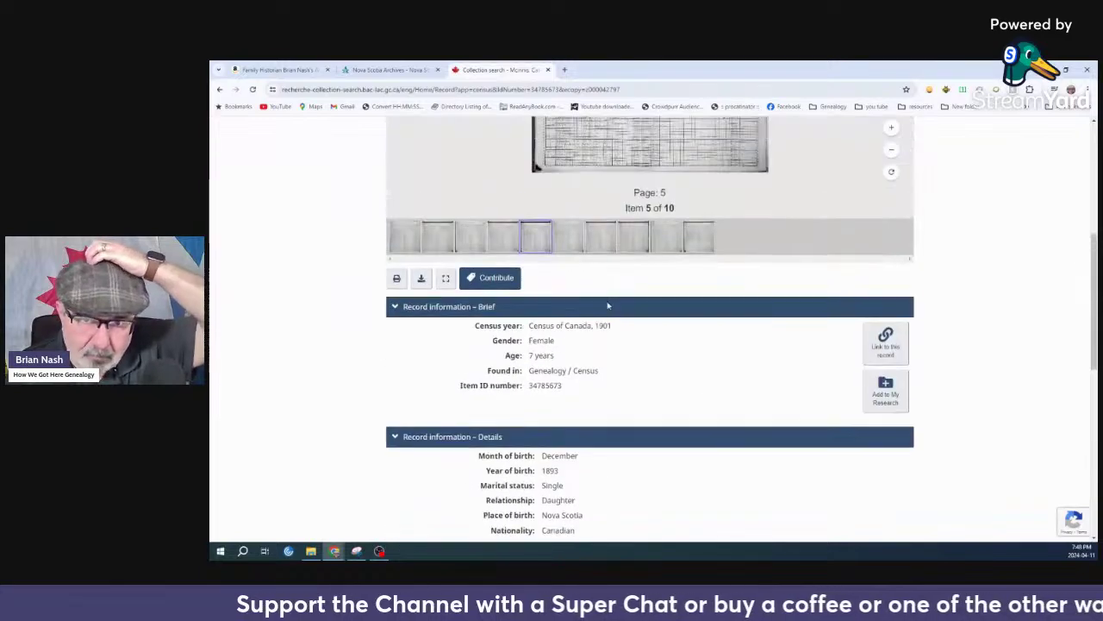
scroll(586, 339, up, 3)
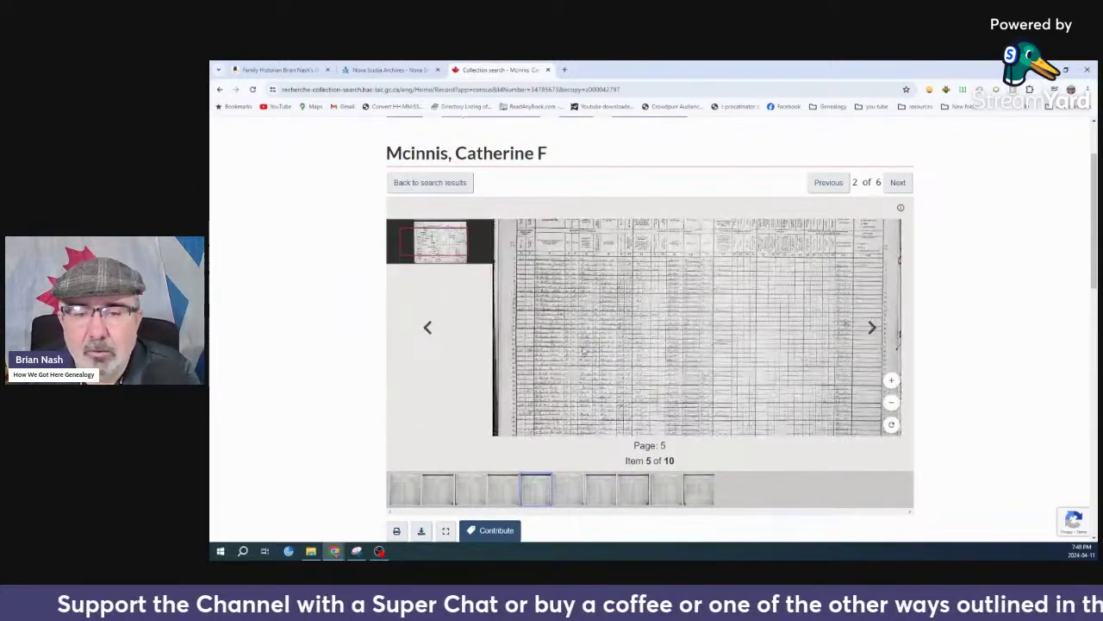
scroll(549, 380, up, 3)
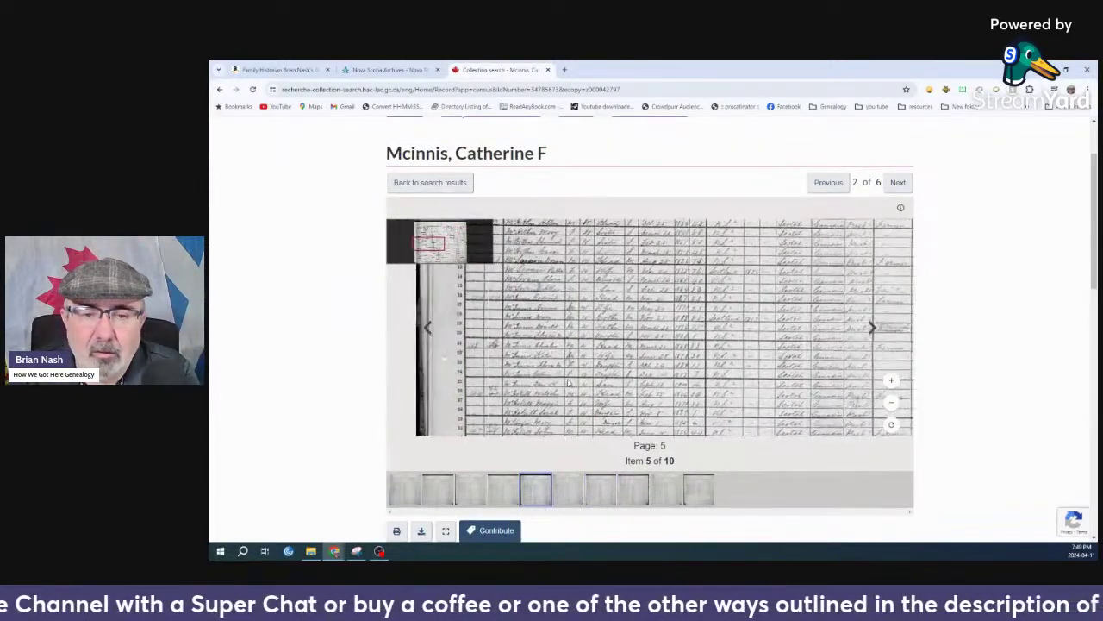
scroll(543, 366, up, 1)
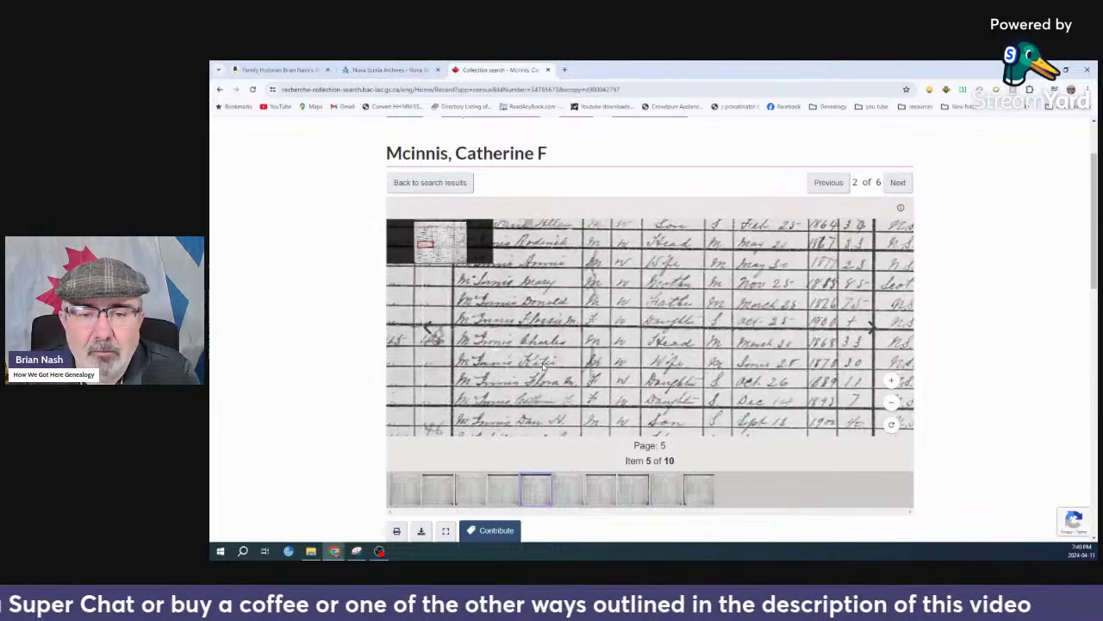
drag(487, 376, 503, 342)
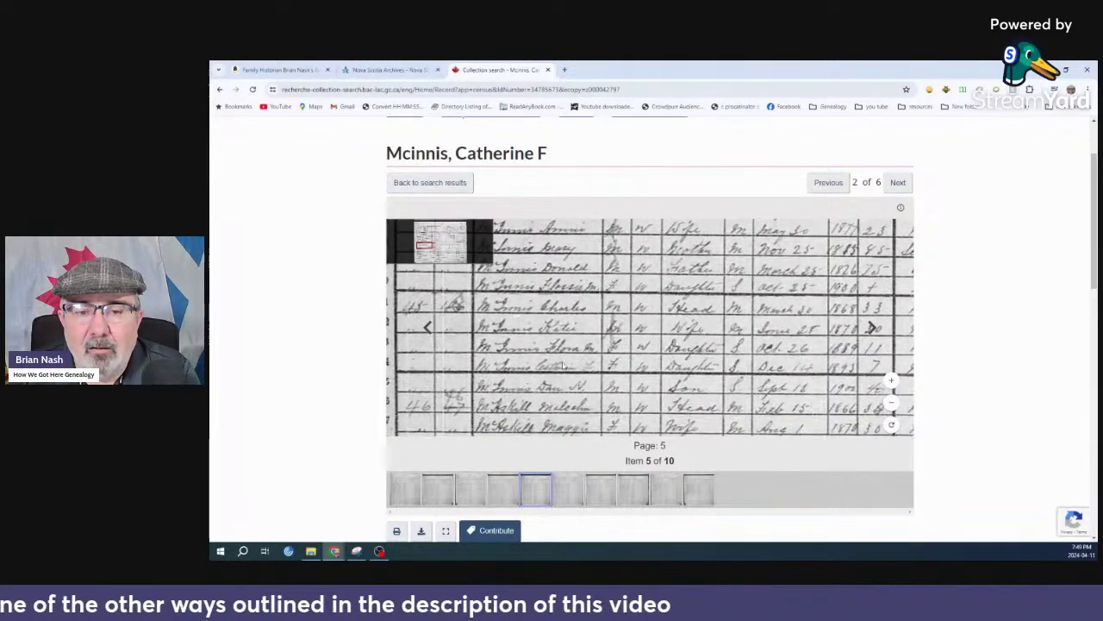
drag(563, 366, 570, 347)
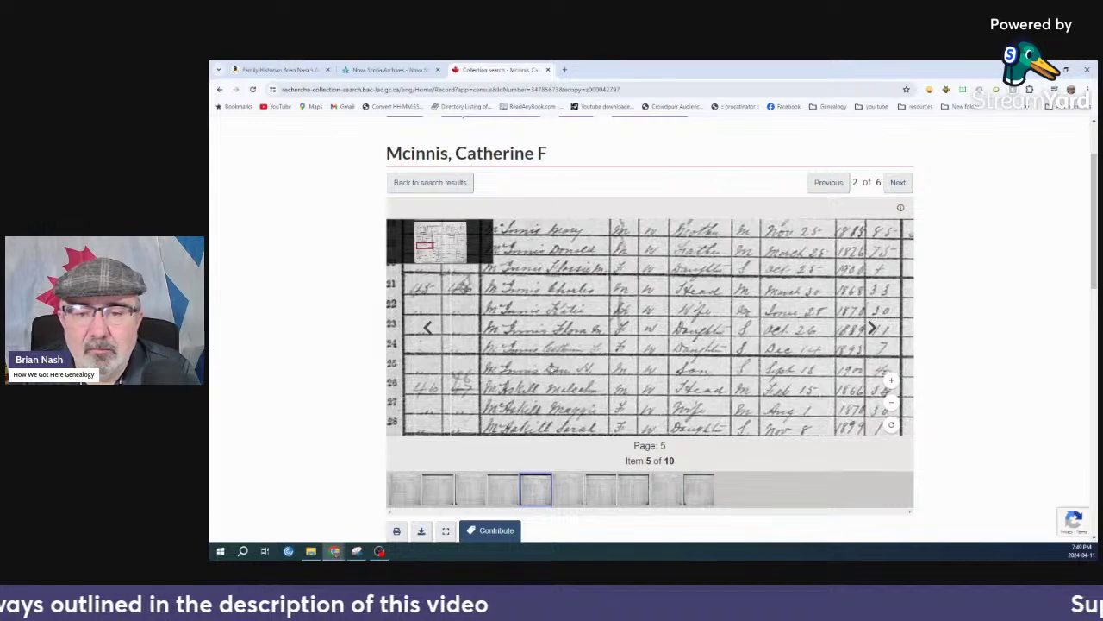
Examine the names, relationships, birth dates, ages and birthplaces recorded for the family 45 household
scroll(551, 367, up, 2)
drag(533, 368, 563, 345)
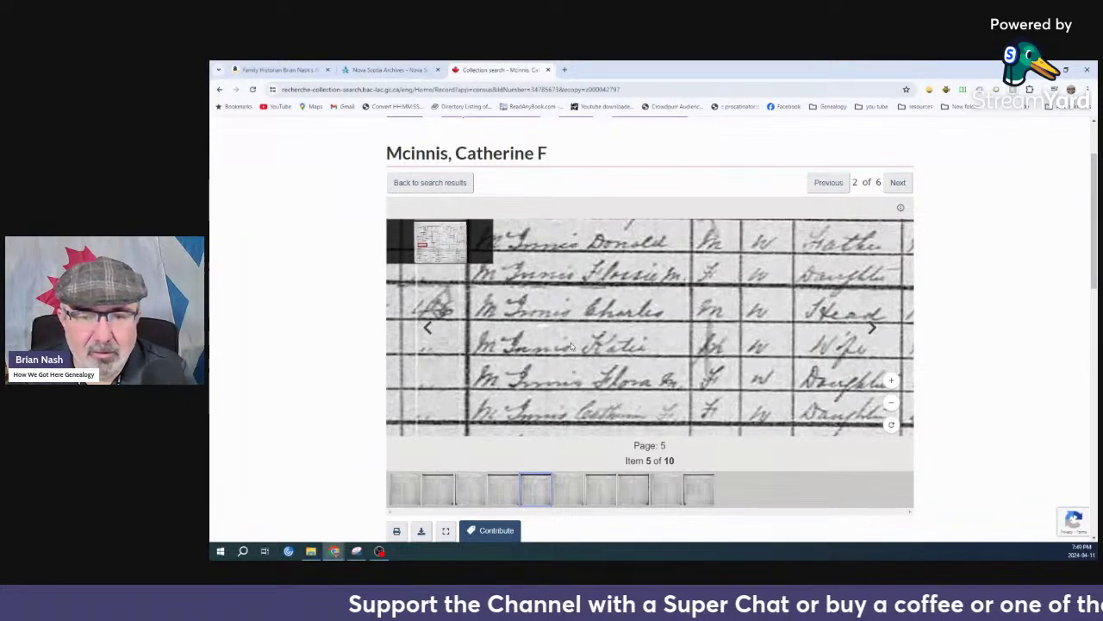
drag(634, 369, 602, 332)
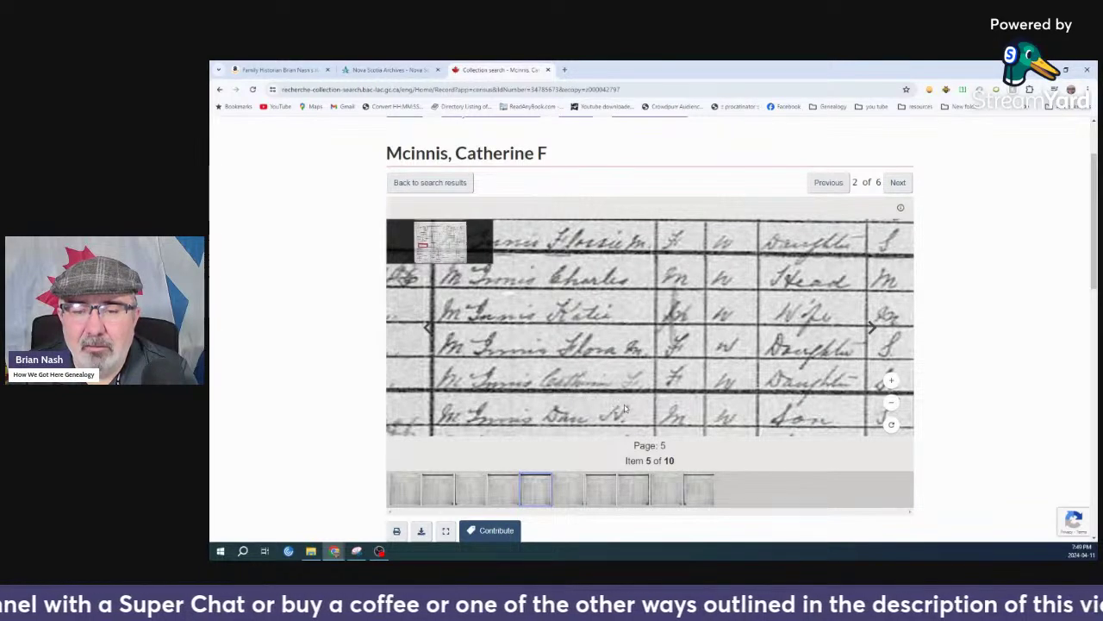
scroll(608, 406, down, 1)
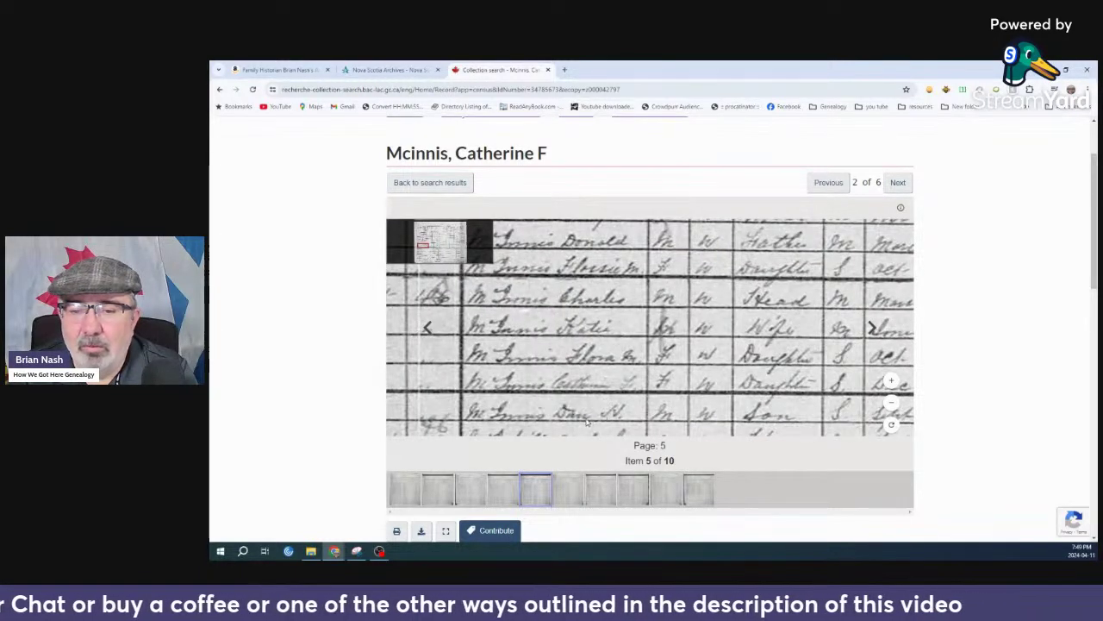
scroll(589, 420, down, 3)
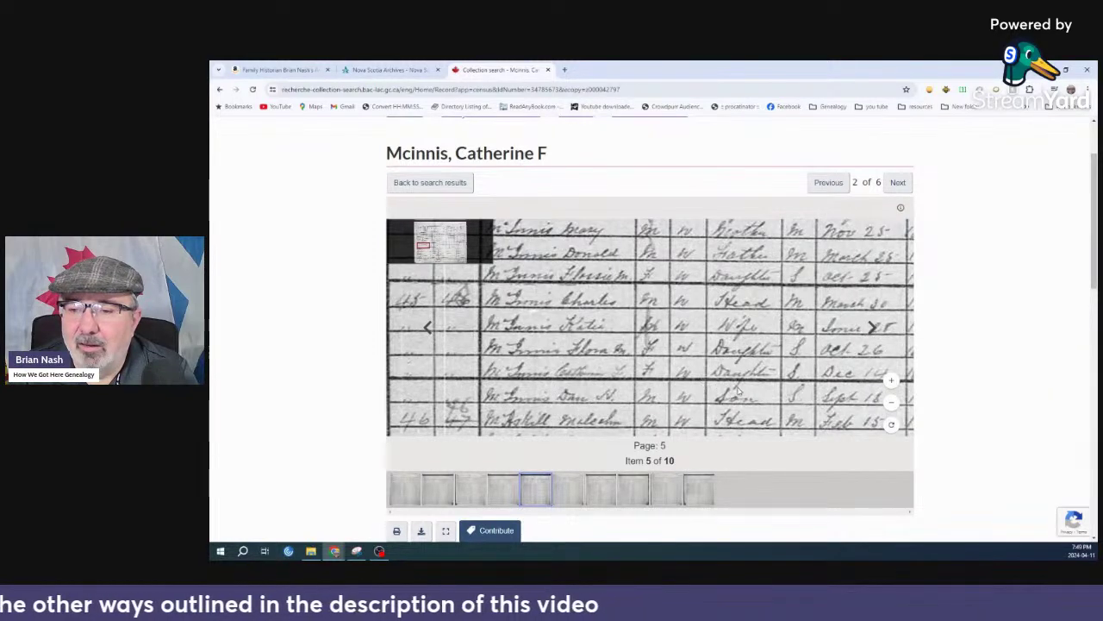
drag(739, 390, 629, 397)
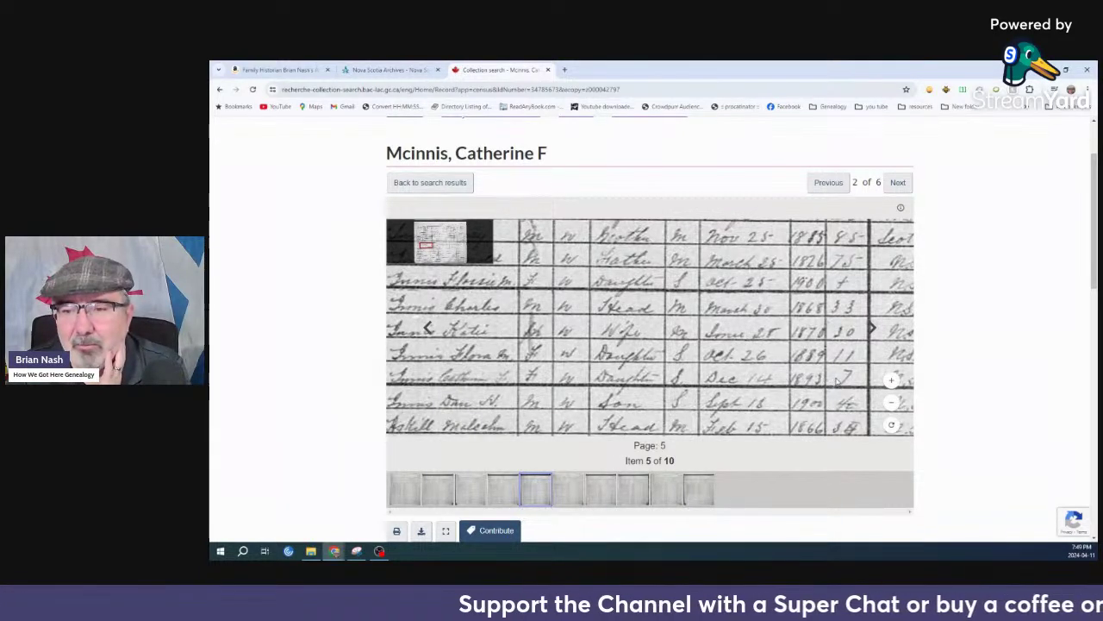
drag(831, 379, 771, 376)
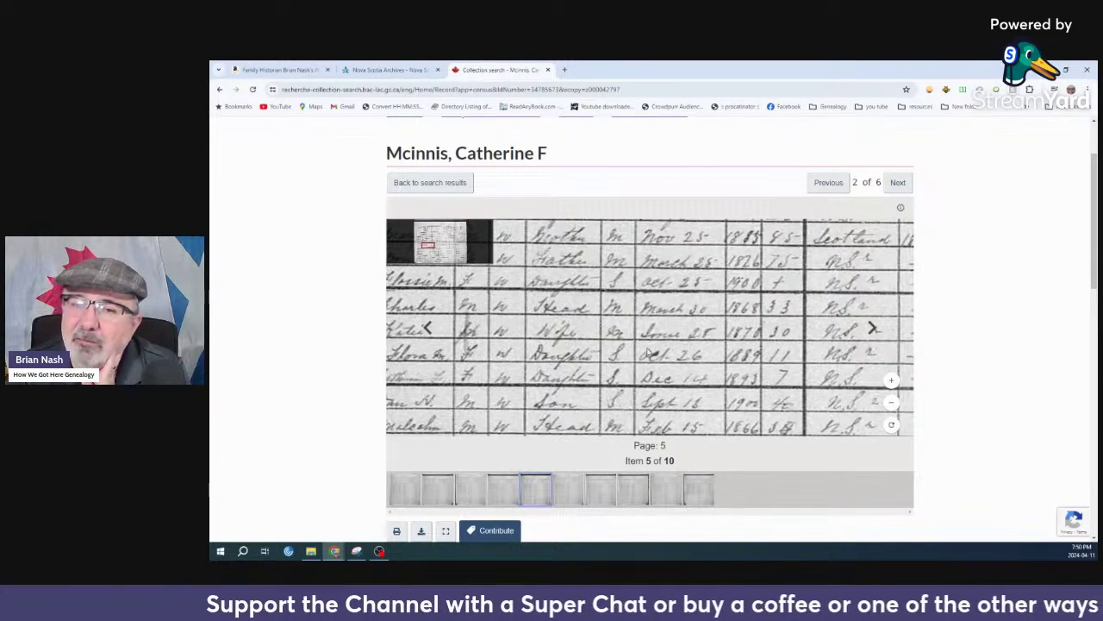
drag(655, 352, 783, 346)
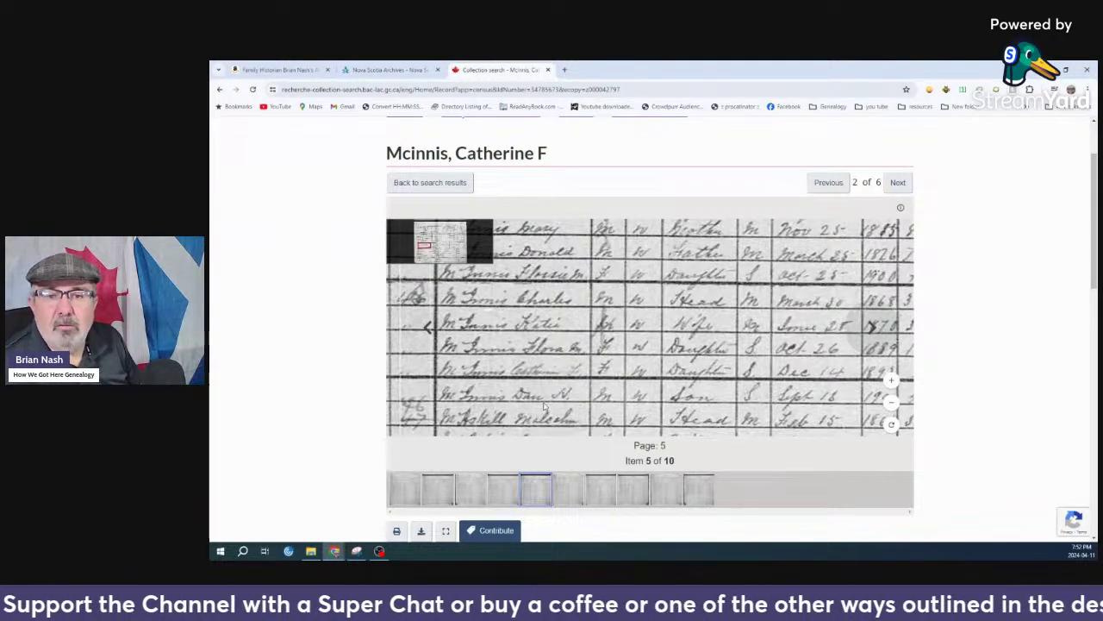
Inspect the handwritten given names of the two youngest children in the family 45 household close up
scroll(541, 402, up, 2)
scroll(542, 402, up, 3)
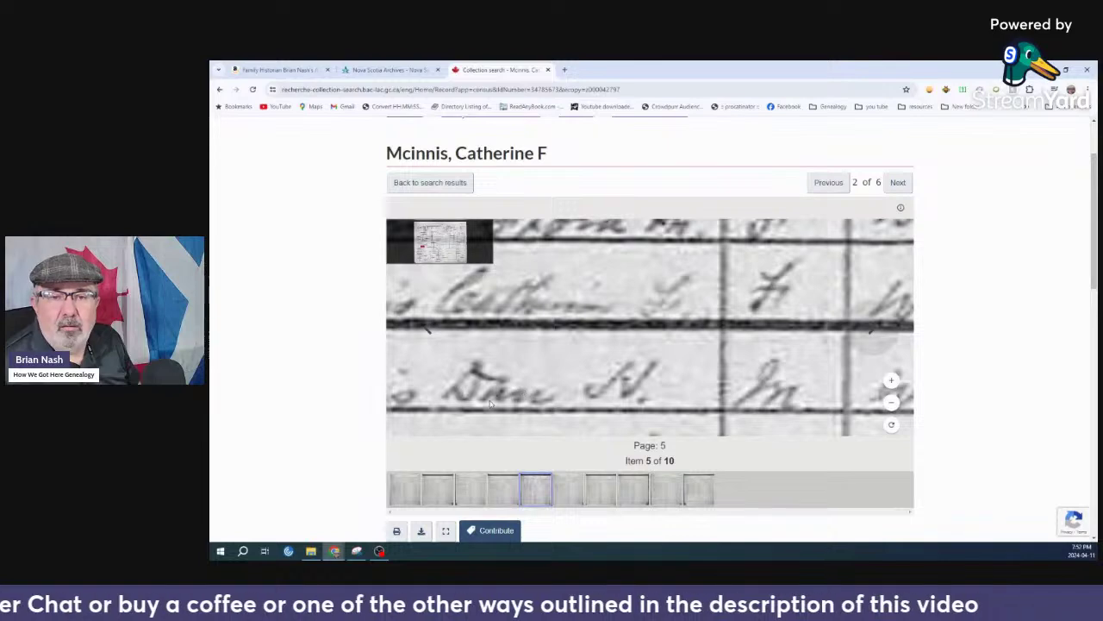
scroll(552, 398, down, 3)
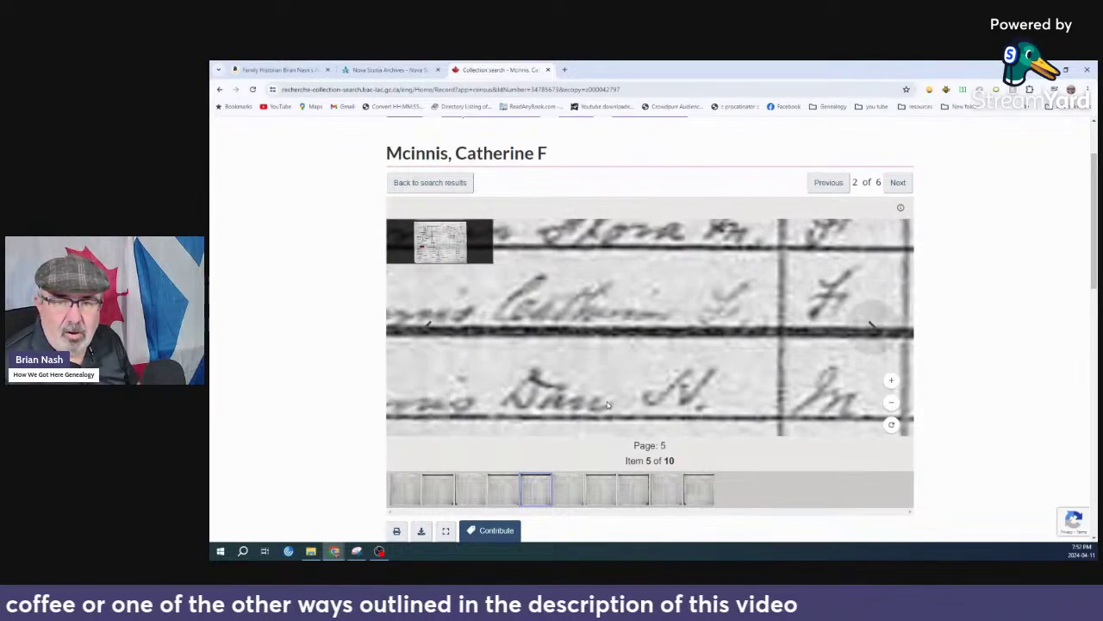
scroll(569, 398, down, 1)
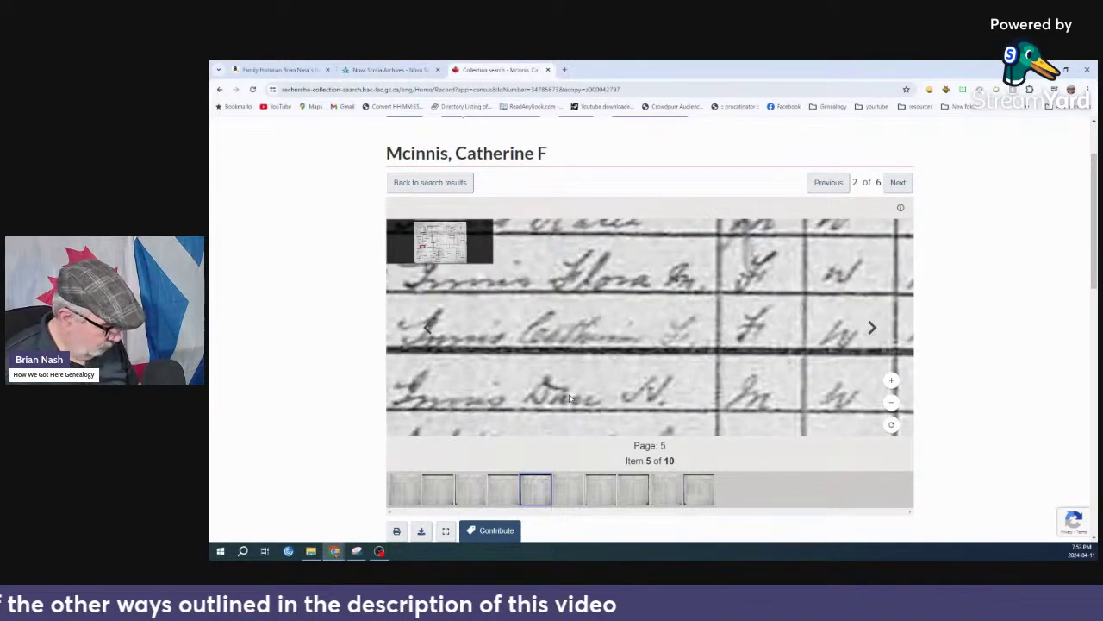
scroll(569, 398, down, 2)
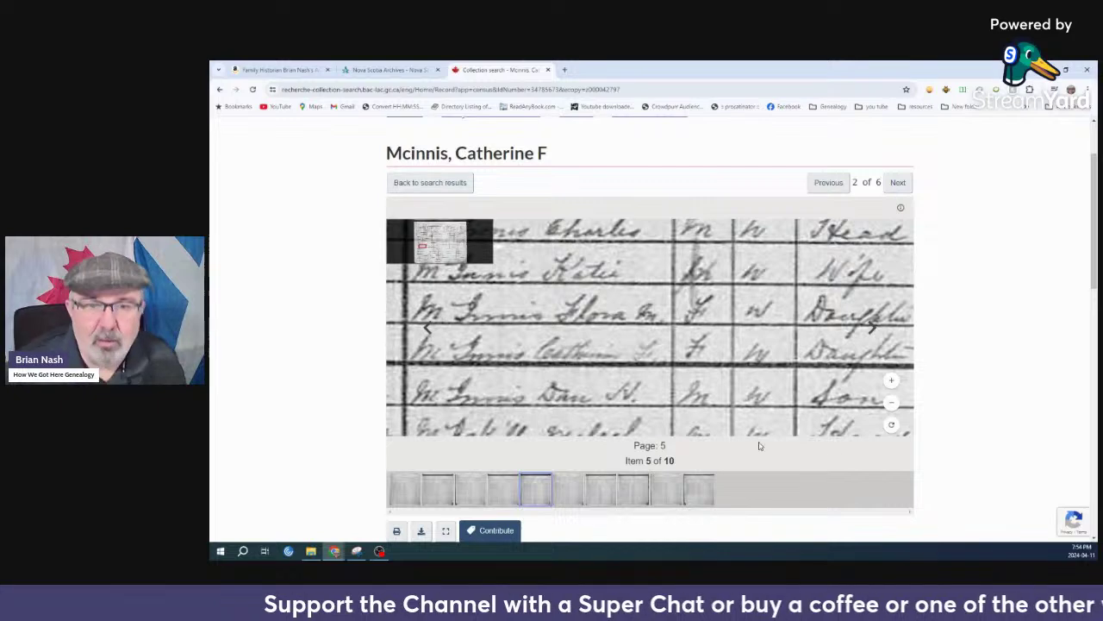
Follow the family 45 children's rows across the birth date, age, birthplace and origin columns
scroll(609, 356, down, 3)
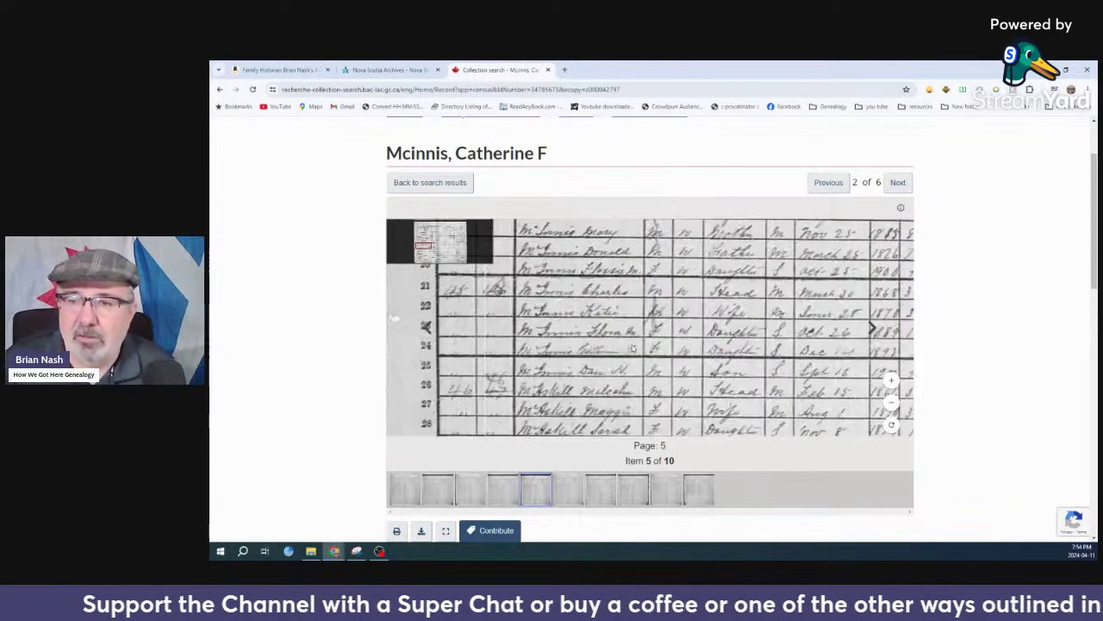
drag(678, 357, 611, 368)
scroll(610, 373, up, 3)
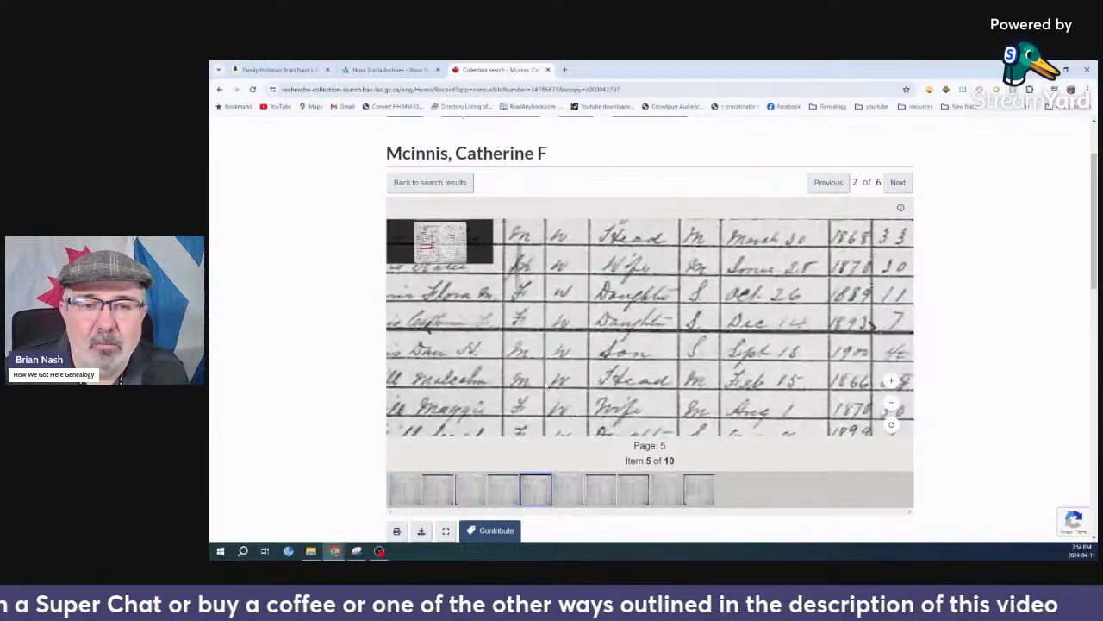
drag(522, 373, 505, 346)
scroll(564, 346, up, 2)
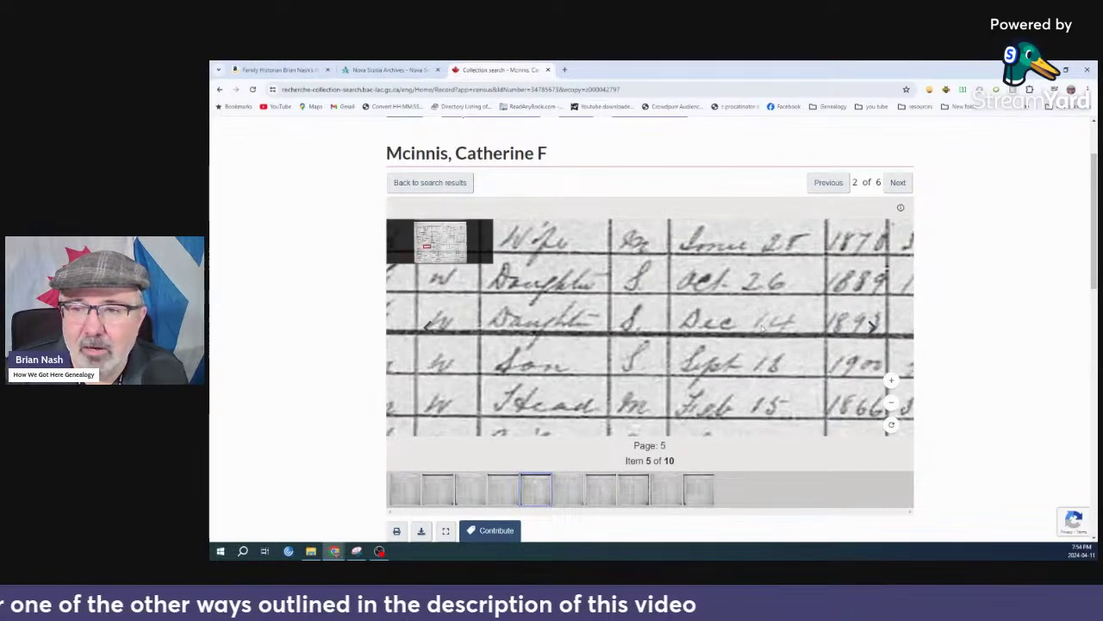
drag(764, 329, 638, 341)
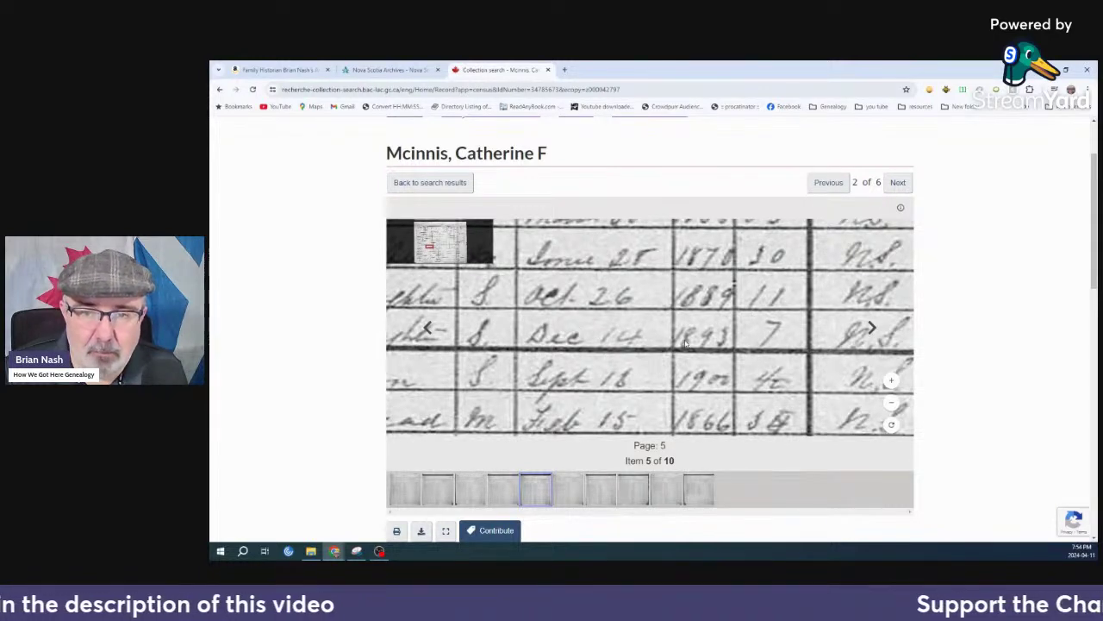
drag(813, 345, 508, 348)
drag(758, 345, 620, 347)
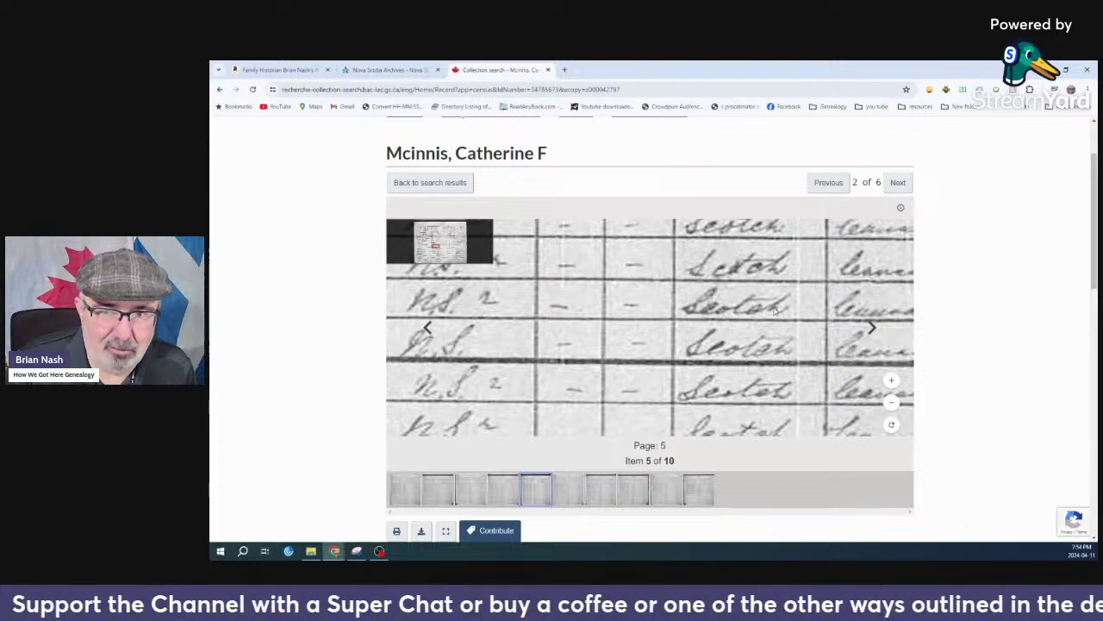
Check the census form's column headings for place of birth, racial or tribal origin and nationality
scroll(752, 274, down, 5)
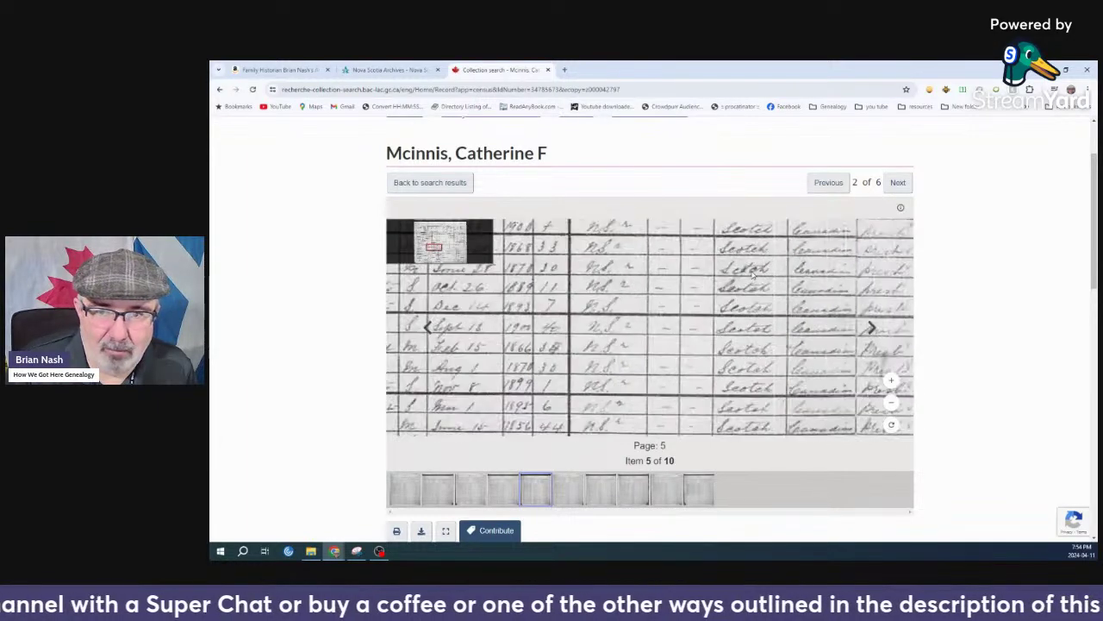
scroll(753, 272, down, 4)
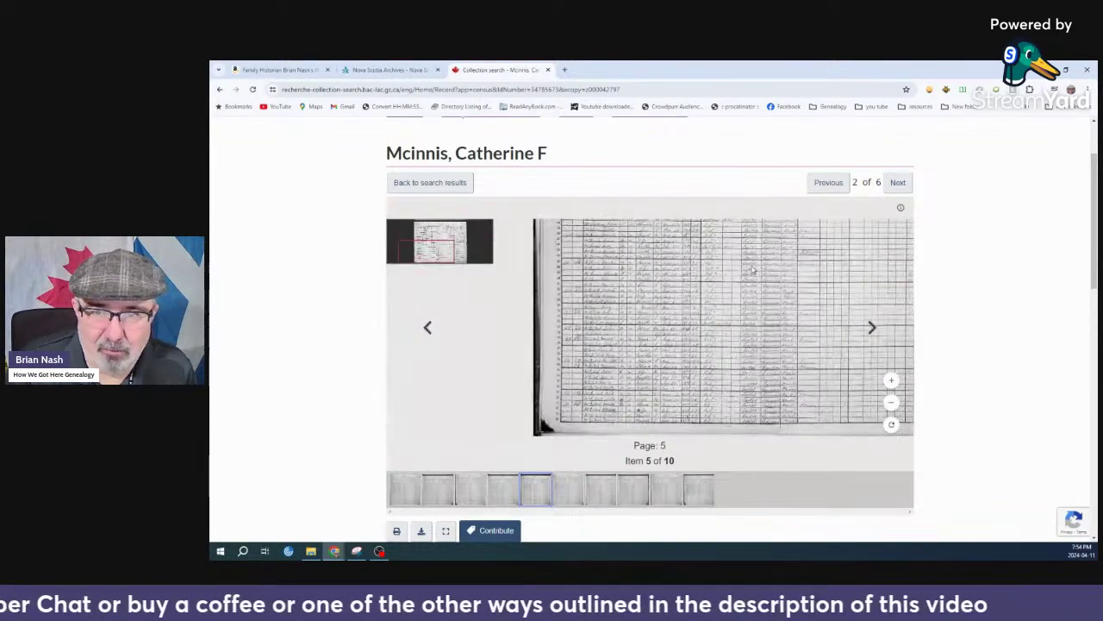
scroll(720, 338, up, 5)
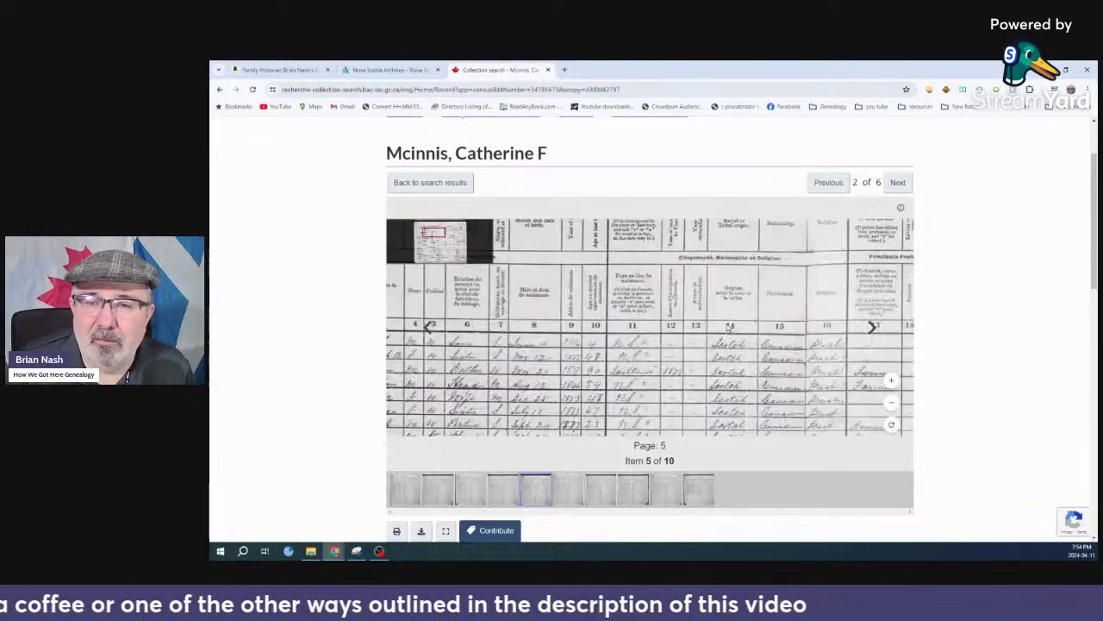
scroll(719, 324, up, 3)
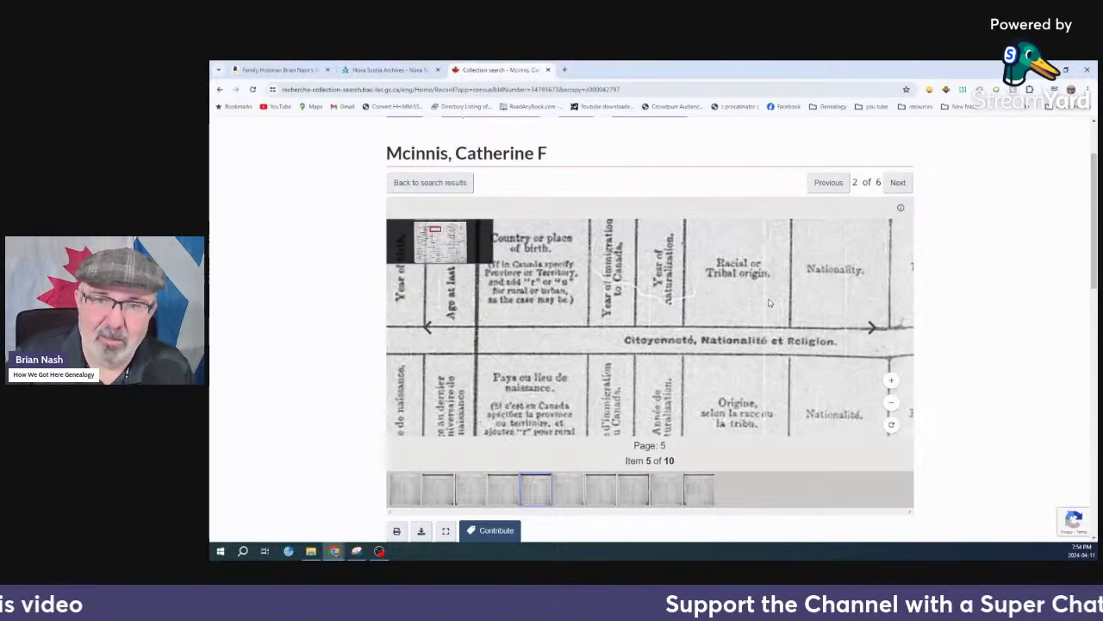
drag(781, 455, 762, 347)
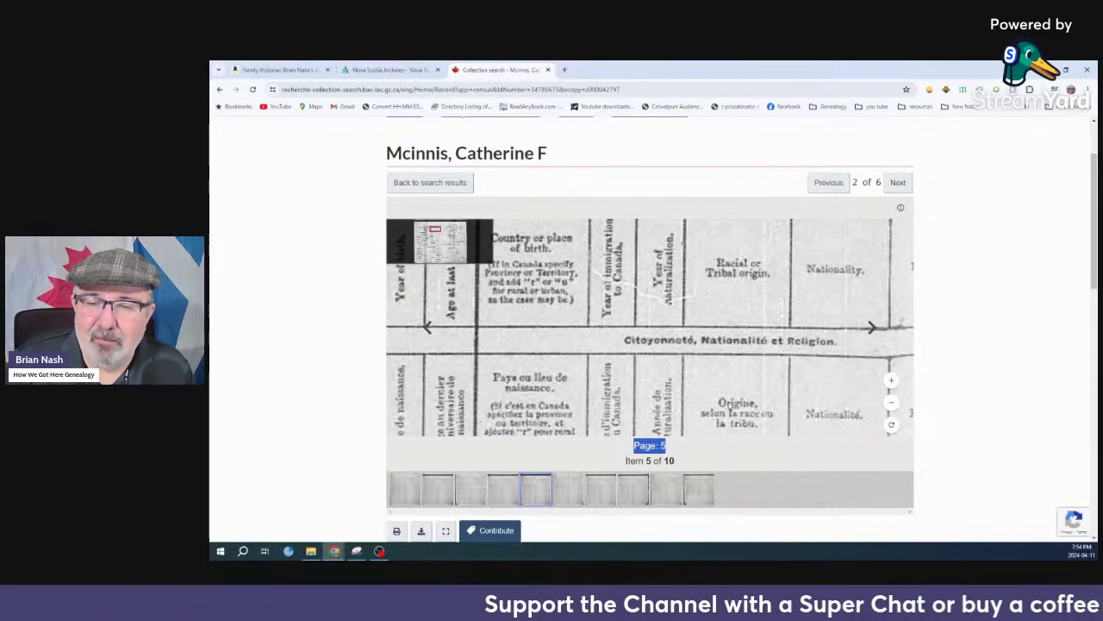
Read the origin, nationality and religion columns down to the last lines of census page 5
scroll(740, 430, down, 1)
scroll(740, 351, down, 1)
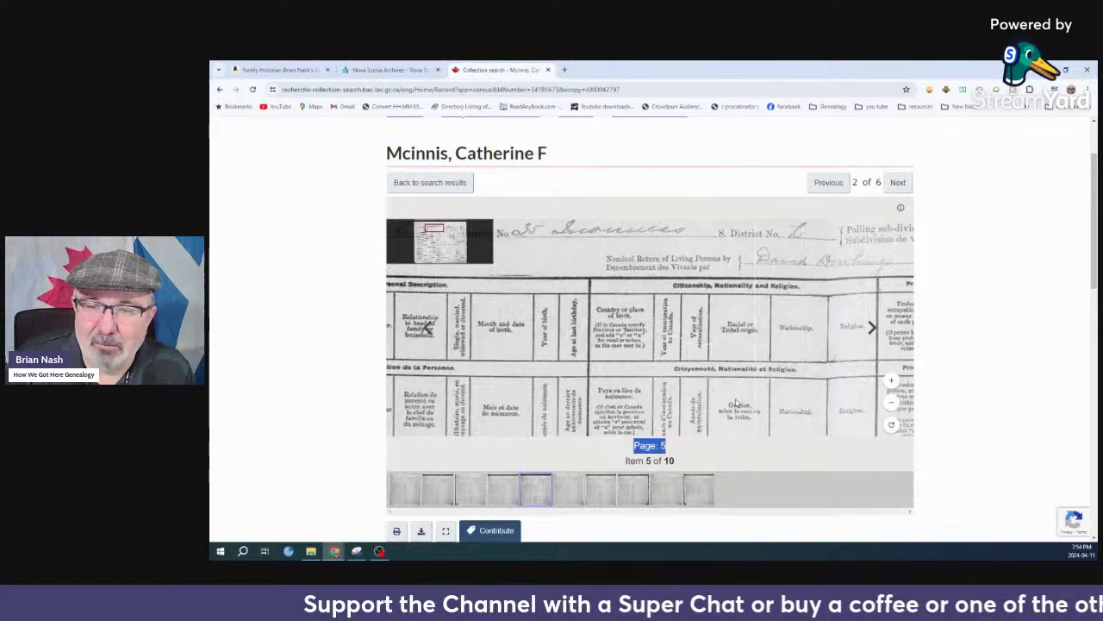
scroll(740, 351, down, 1)
drag(740, 351, 731, 272)
drag(732, 313, 729, 273)
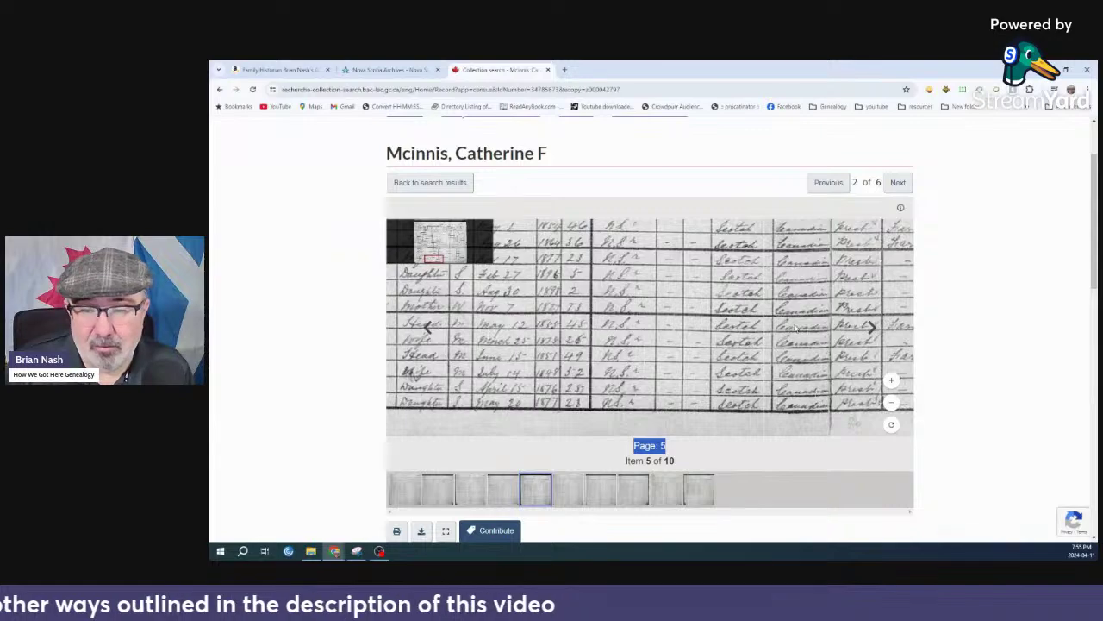
drag(796, 327, 695, 365)
drag(701, 279, 671, 362)
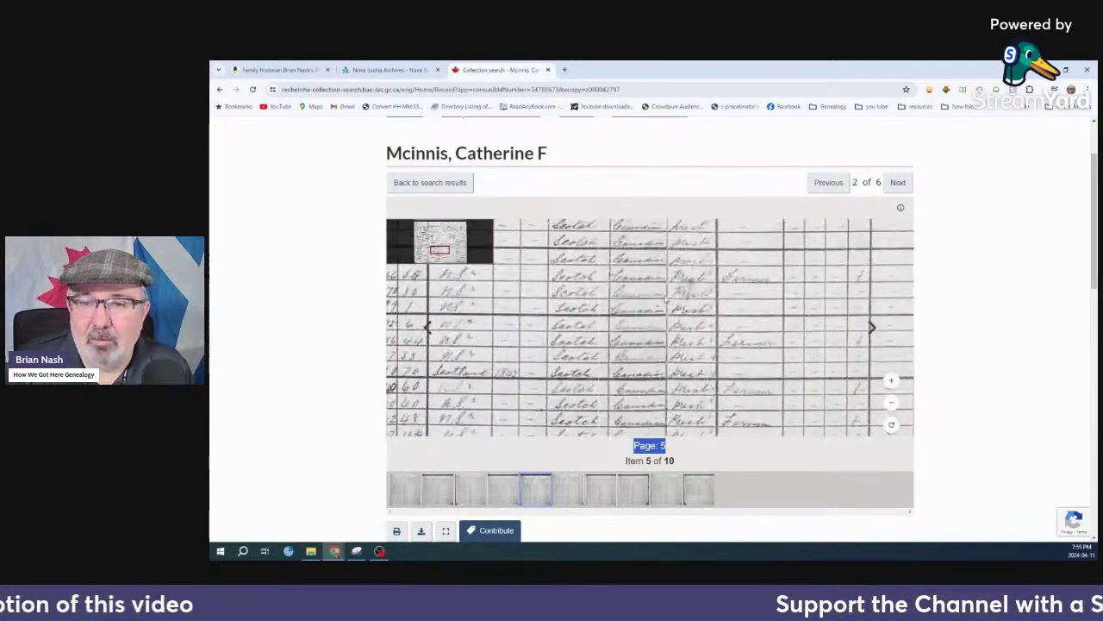
drag(660, 296, 632, 347)
drag(634, 407, 622, 217)
drag(623, 302, 618, 195)
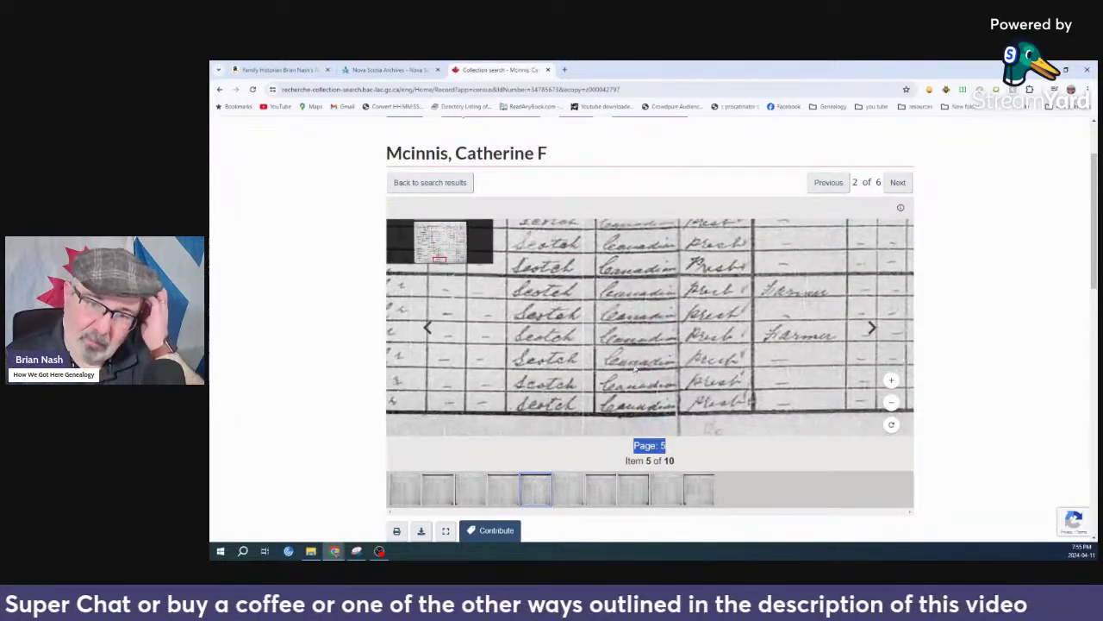
Trace the last lines of census page 5 back to the household members' names and relationships
drag(627, 381, 712, 376)
drag(466, 411, 602, 410)
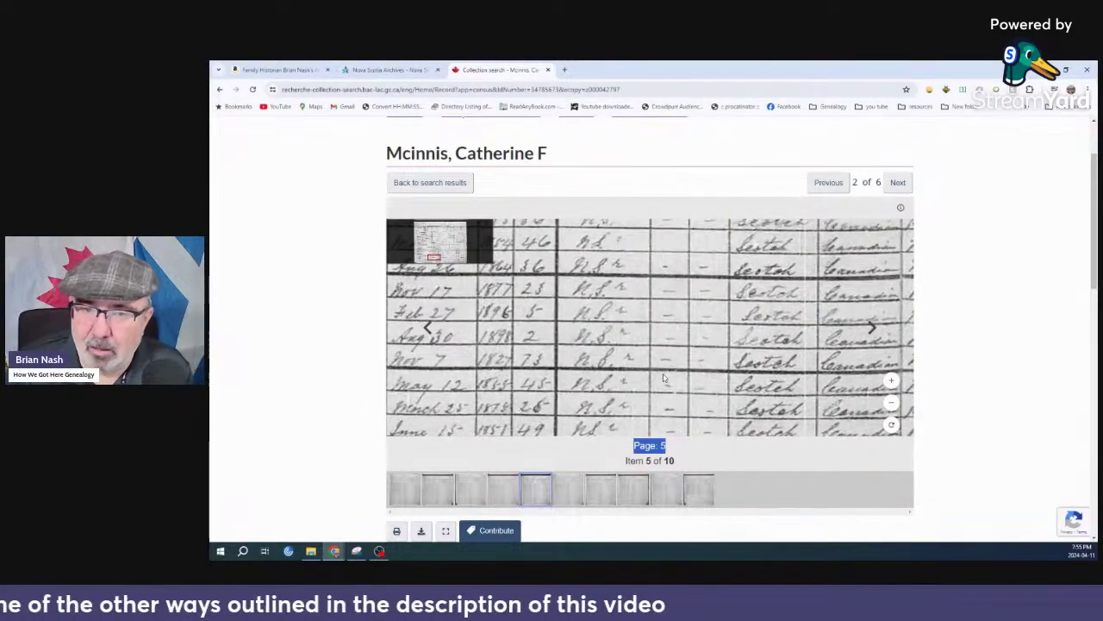
scroll(551, 361, down, 2)
scroll(548, 355, down, 2)
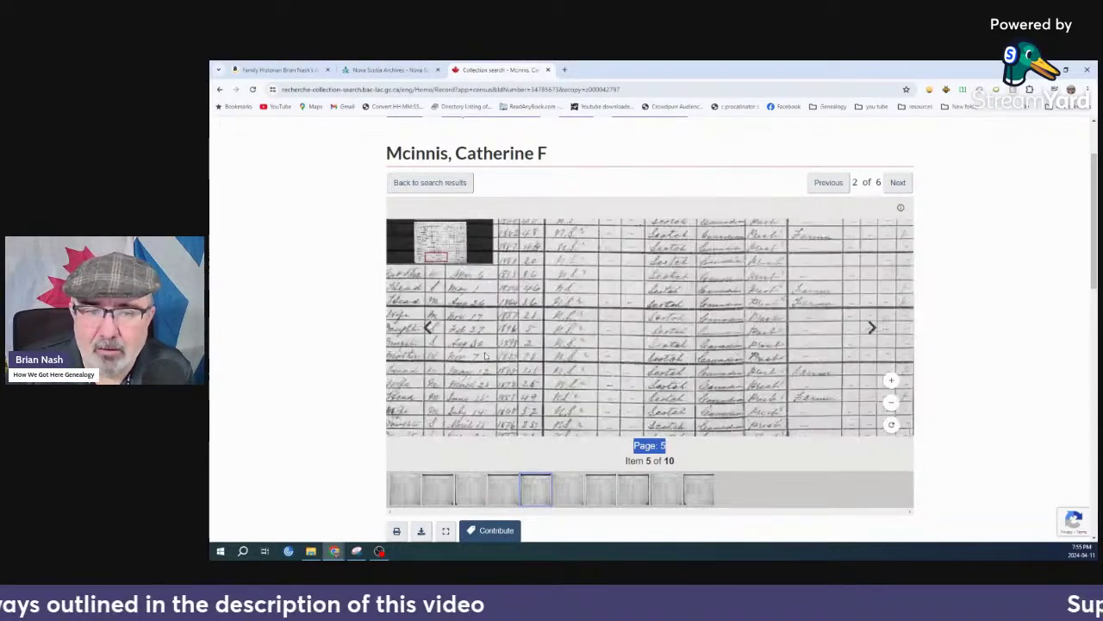
drag(592, 376, 611, 374)
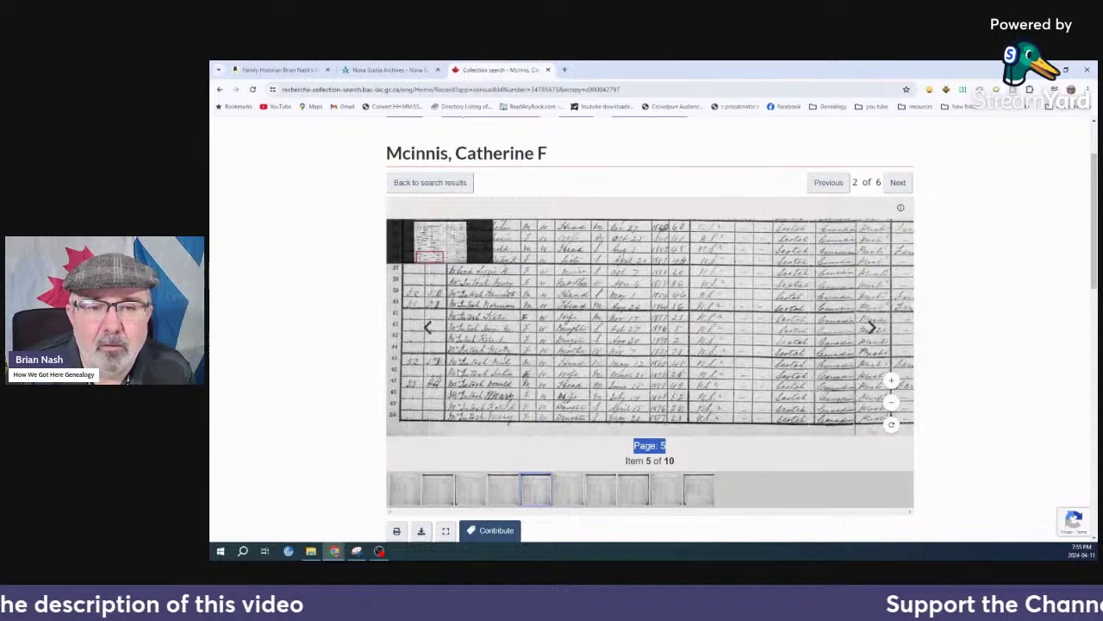
Look through the handwritten census lines on page 5, from the last households back up to the searched family's household
scroll(461, 373, up, 2)
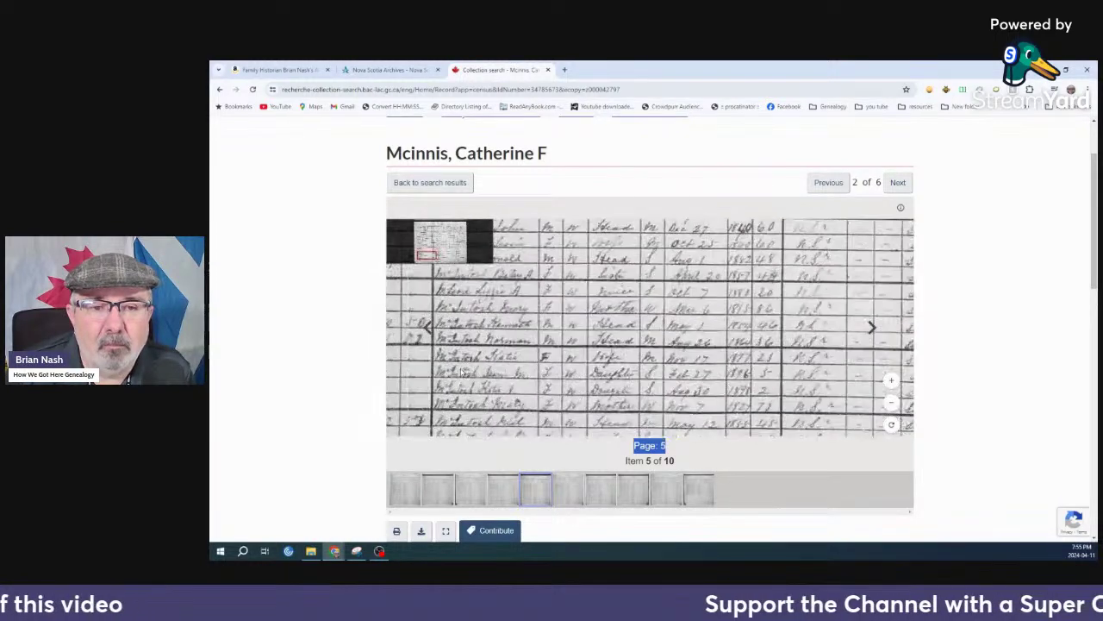
drag(448, 353, 495, 318)
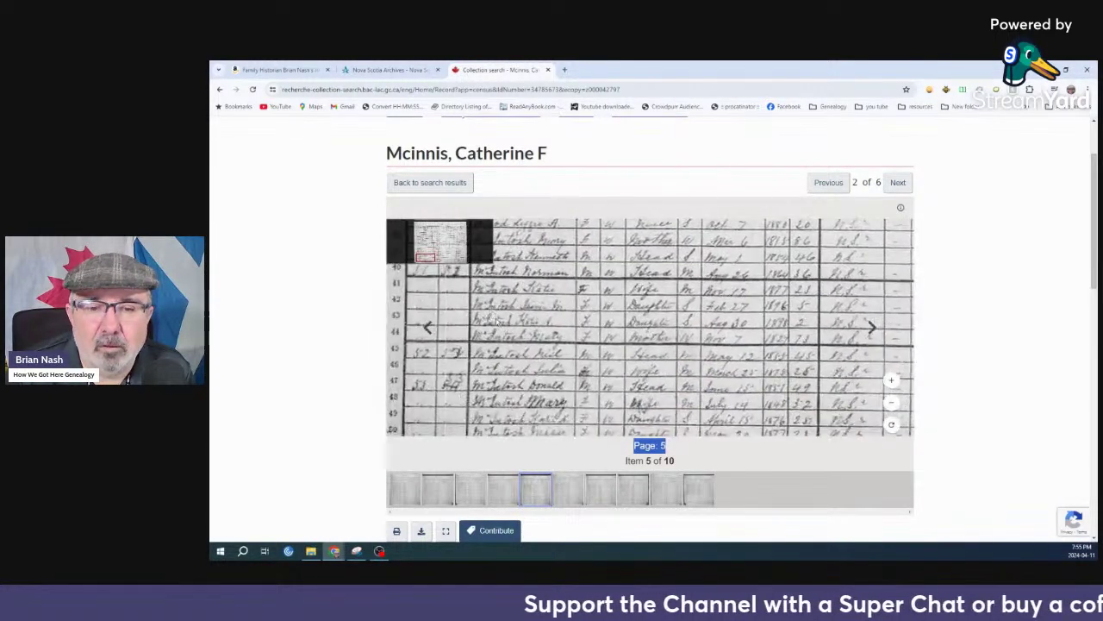
drag(495, 259, 484, 422)
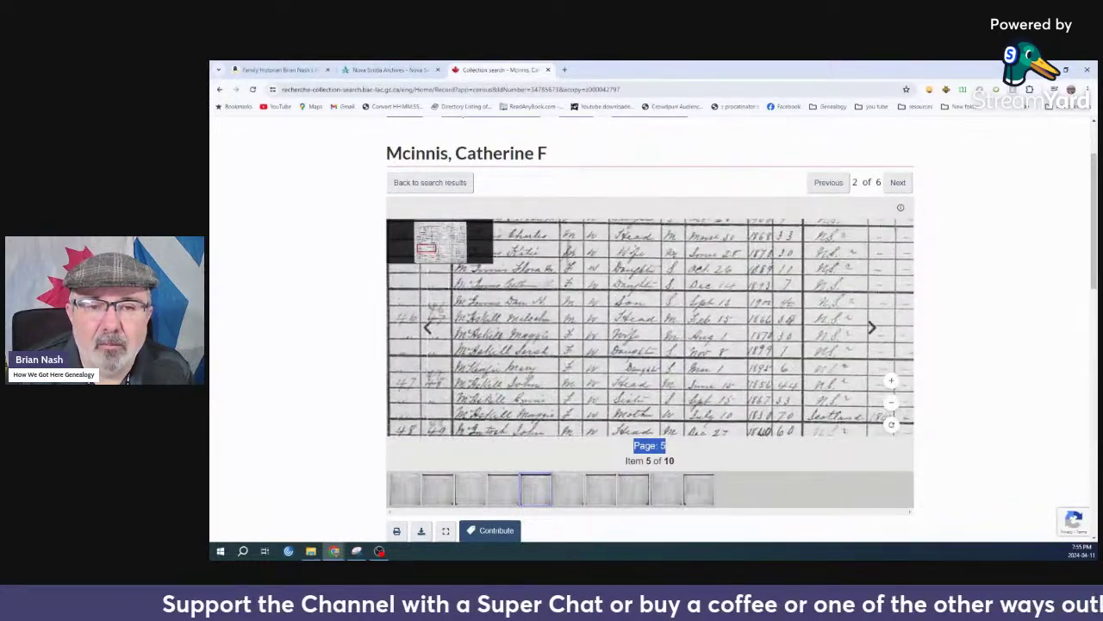
scroll(517, 381, down, 1)
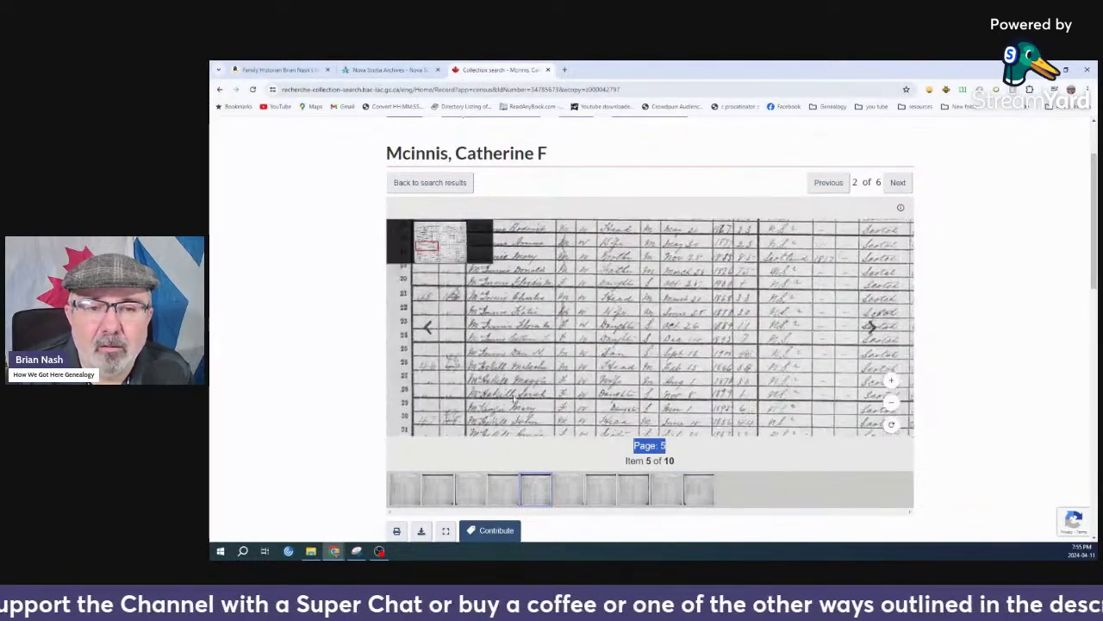
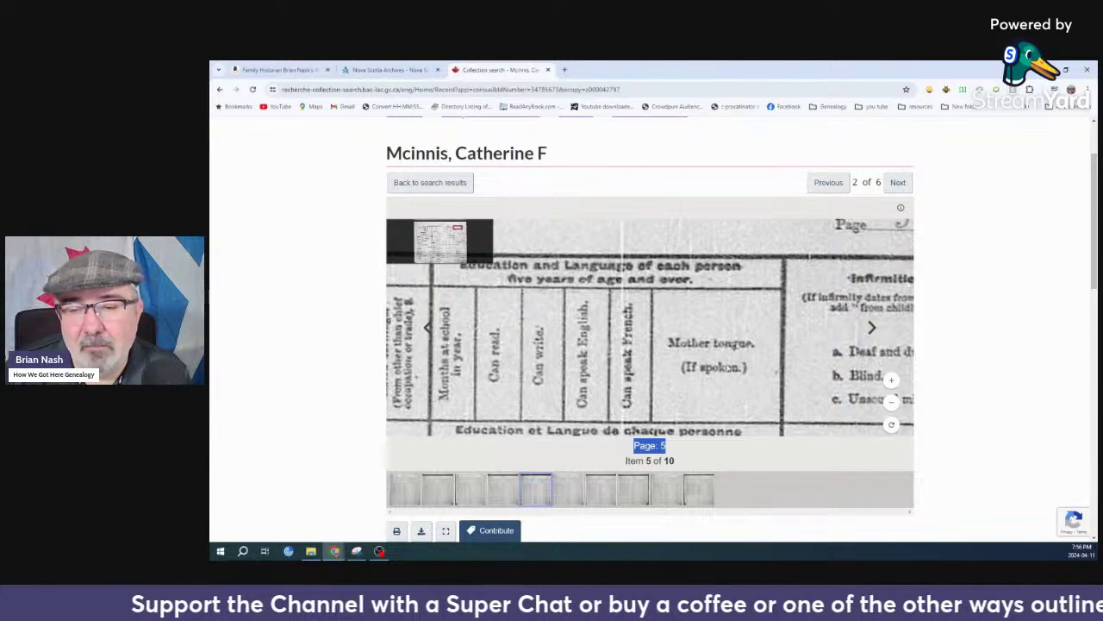
Examine the census headings for education, language and infirmities, and return to the searched family's lines
drag(750, 331, 704, 341)
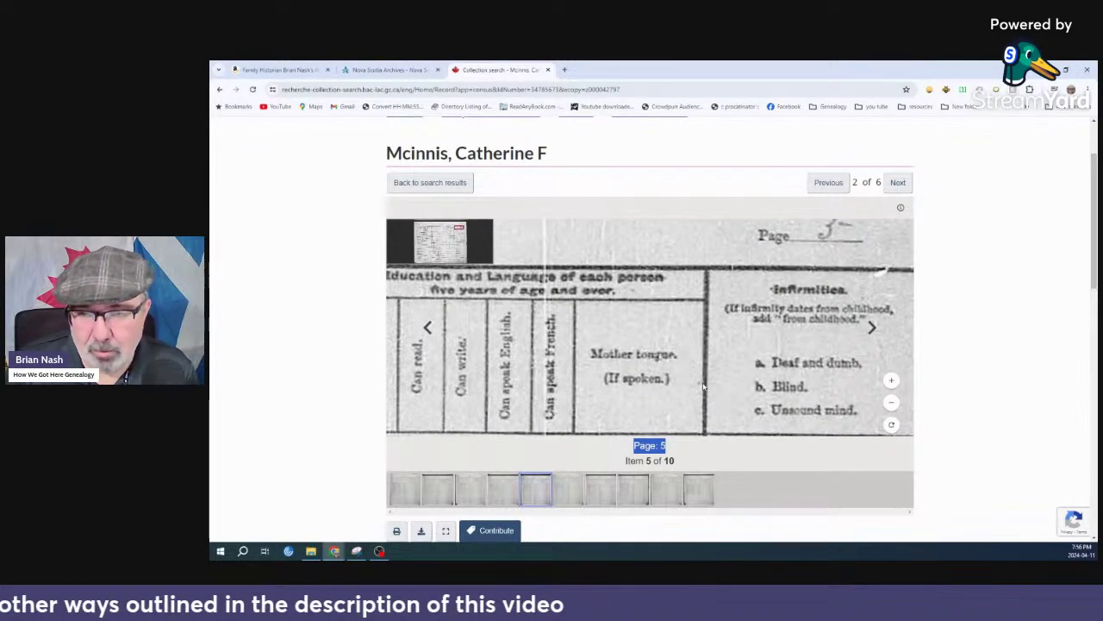
drag(698, 373, 664, 334)
key(Down)
key(Down)
key(Down)
key(Down)
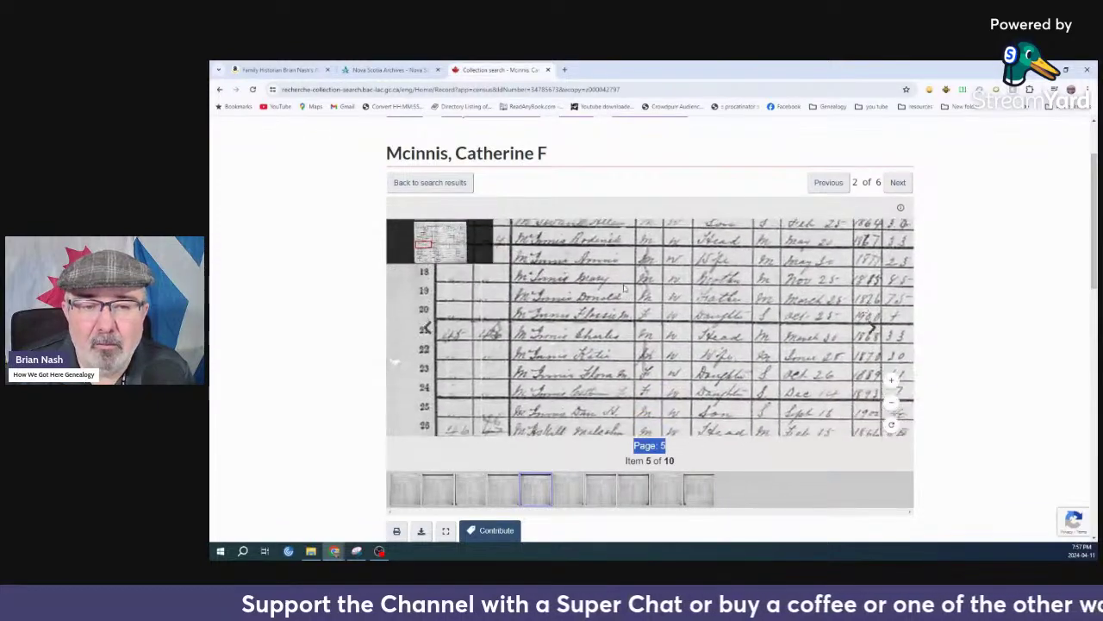
Examine the household's names, sex, relationship to the head and marital status in lines 21 to 25
scroll(645, 365, up, 1)
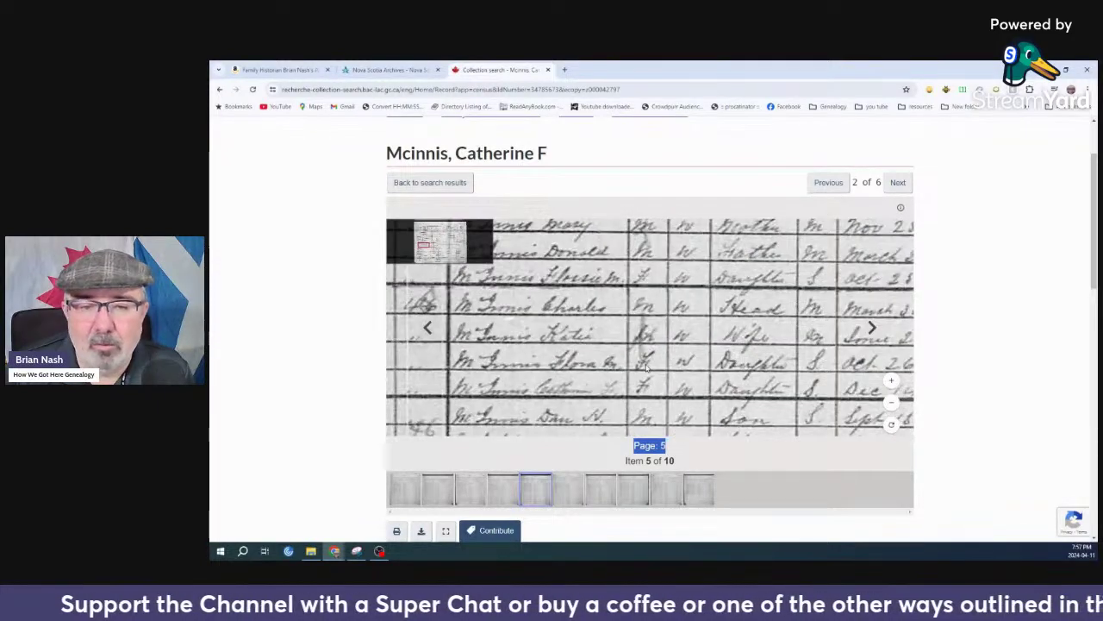
key(Right)
key(Right)
key(Right)
key(Right)
key(Right)
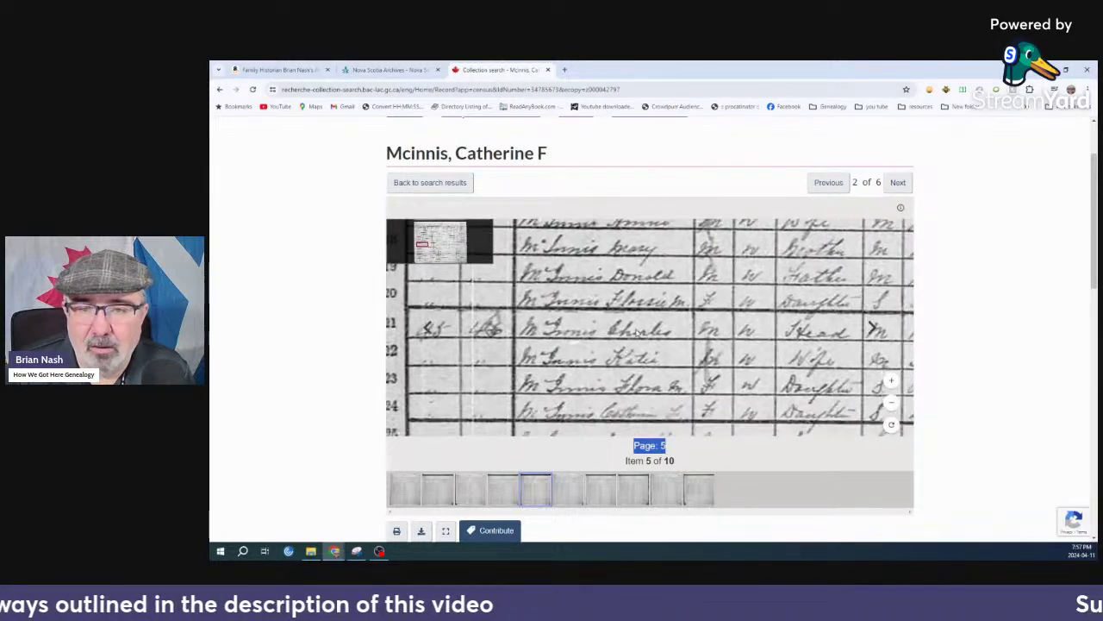
mouse_move(507, 324)
mouse_down()
mouse_move(483, 300)
mouse_move(527, 304)
mouse_move(507, 312)
mouse_up()
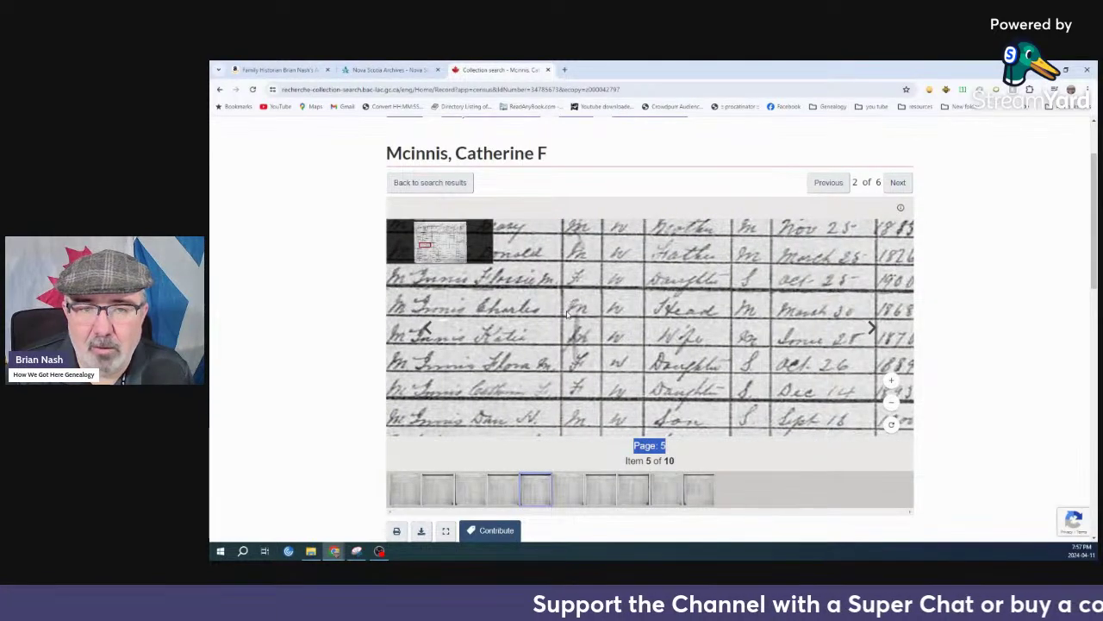
drag(572, 300, 581, 277)
drag(568, 373, 541, 426)
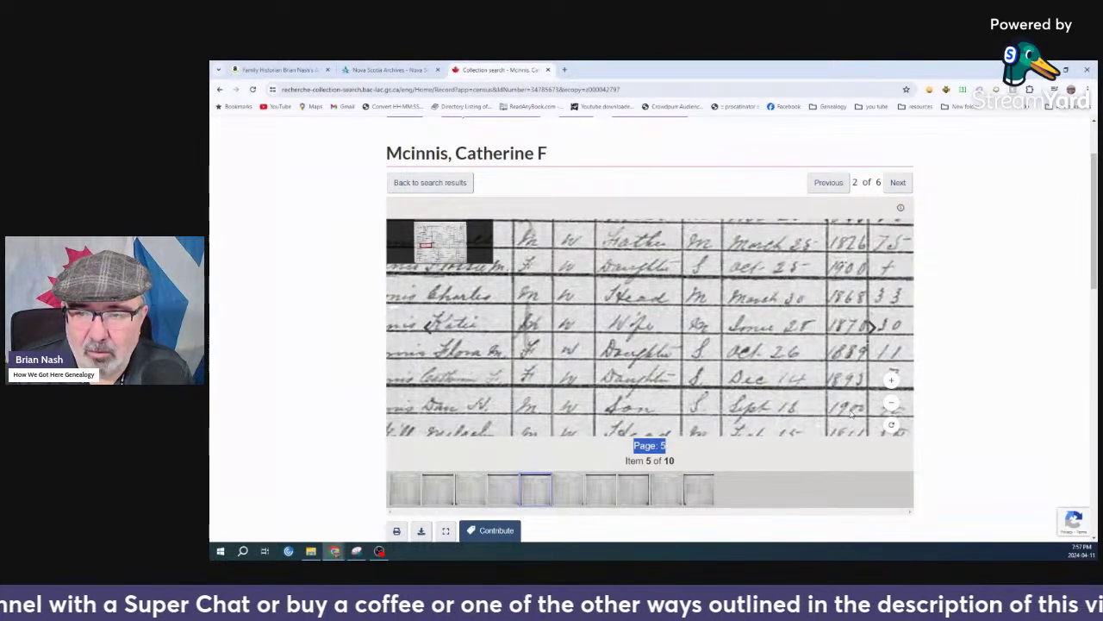
Read the household's birth dates, ages, birthplaces, racial origin, nationality, religion and occupation entries
drag(851, 414, 658, 420)
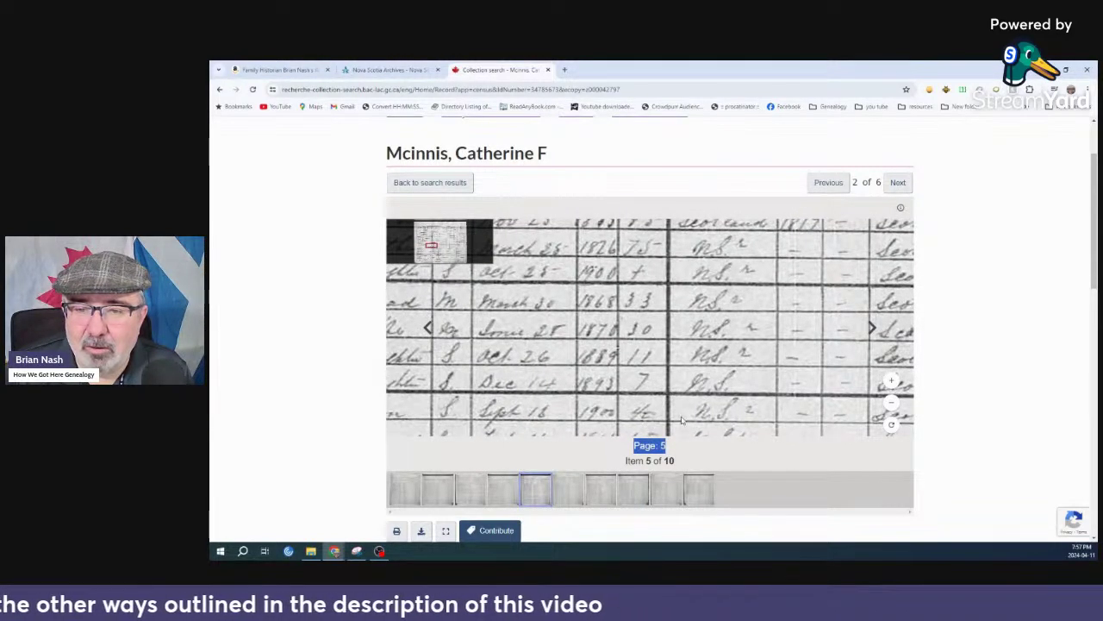
drag(655, 416, 642, 418)
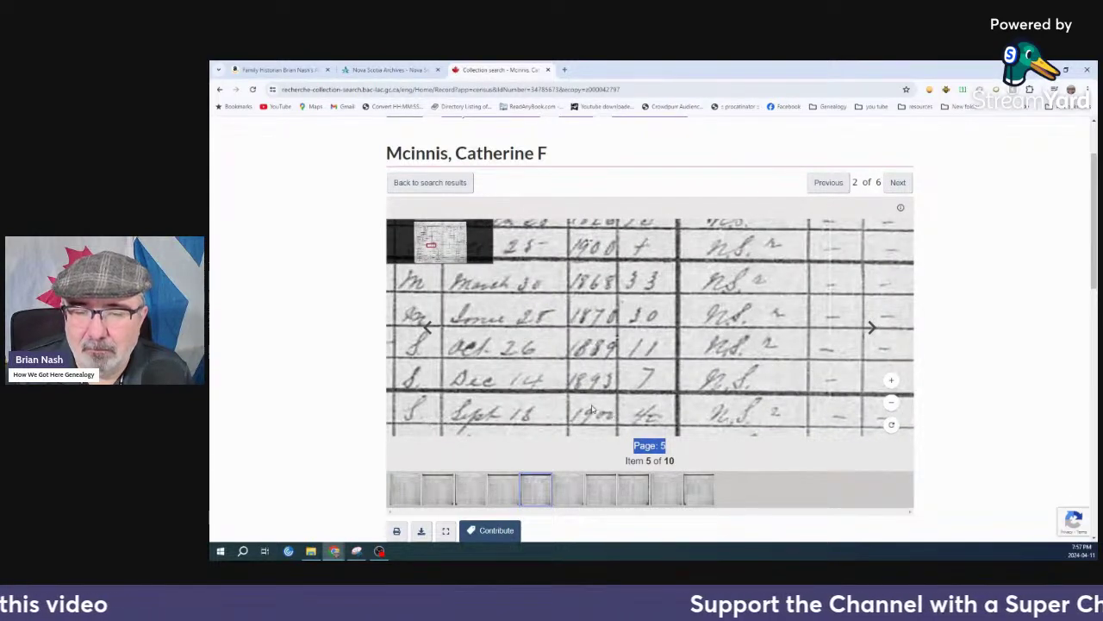
scroll(592, 408, down, 1)
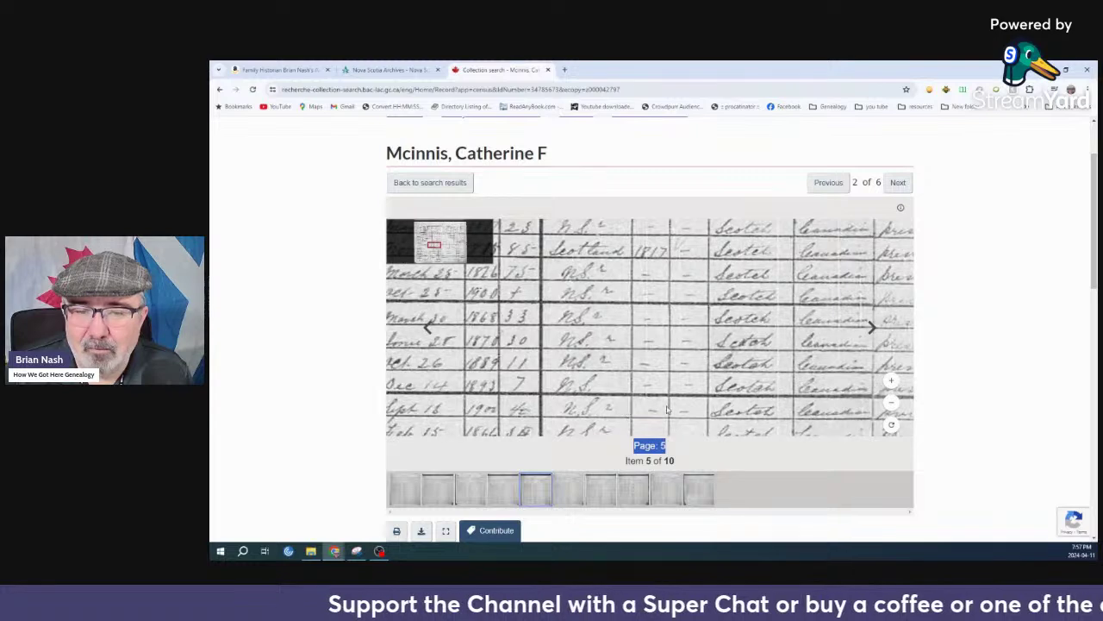
key(Right)
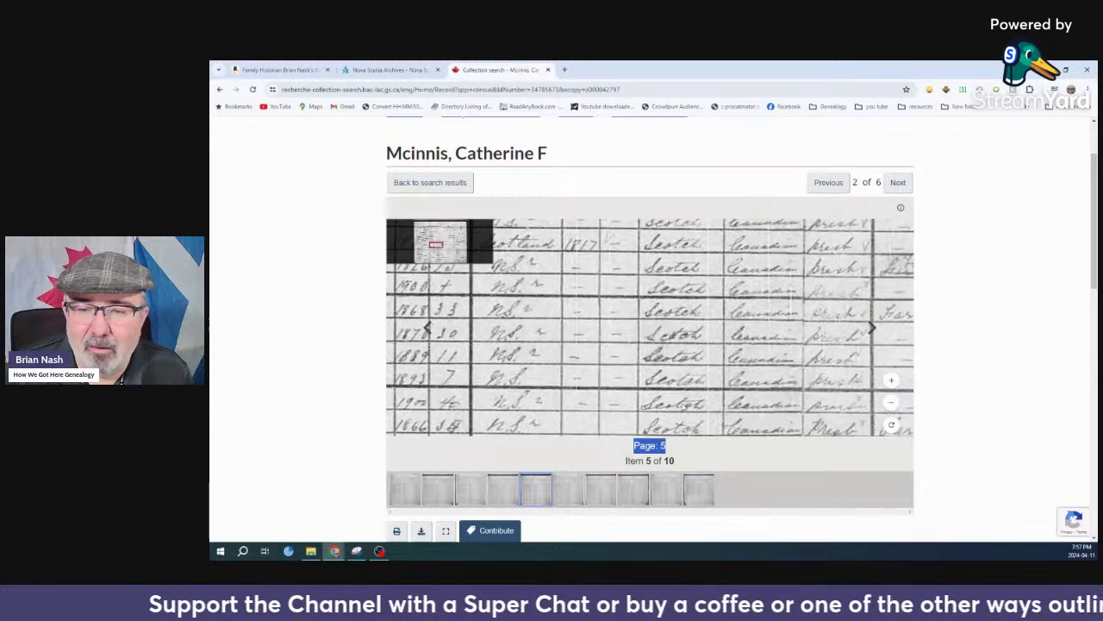
key(Right)
key(Right)
key(Right)
key(Right)
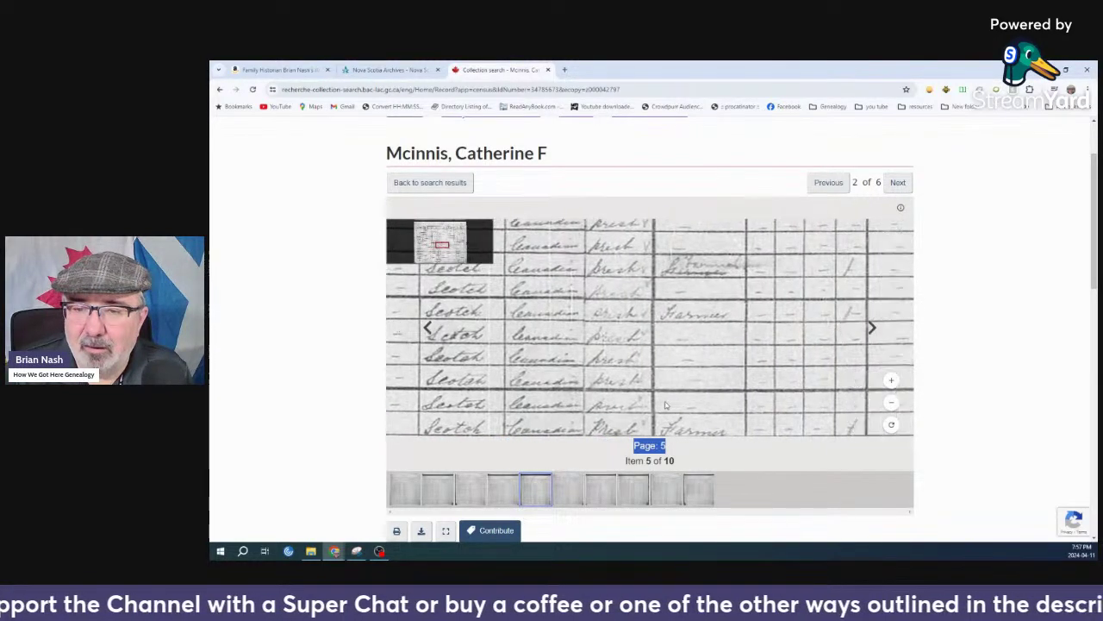
Follow the household's lines across the employment columns to the schooling, literacy and mother tongue entries
key(Right)
key(Right)
key(Right)
key(Right)
key(Right)
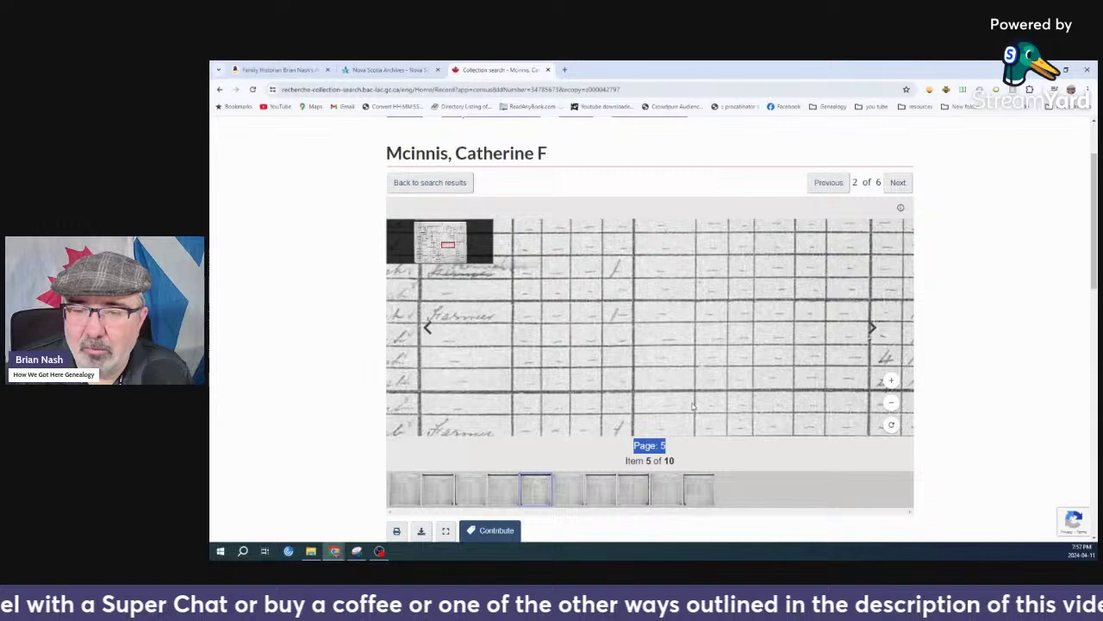
key(Right)
key(Right)
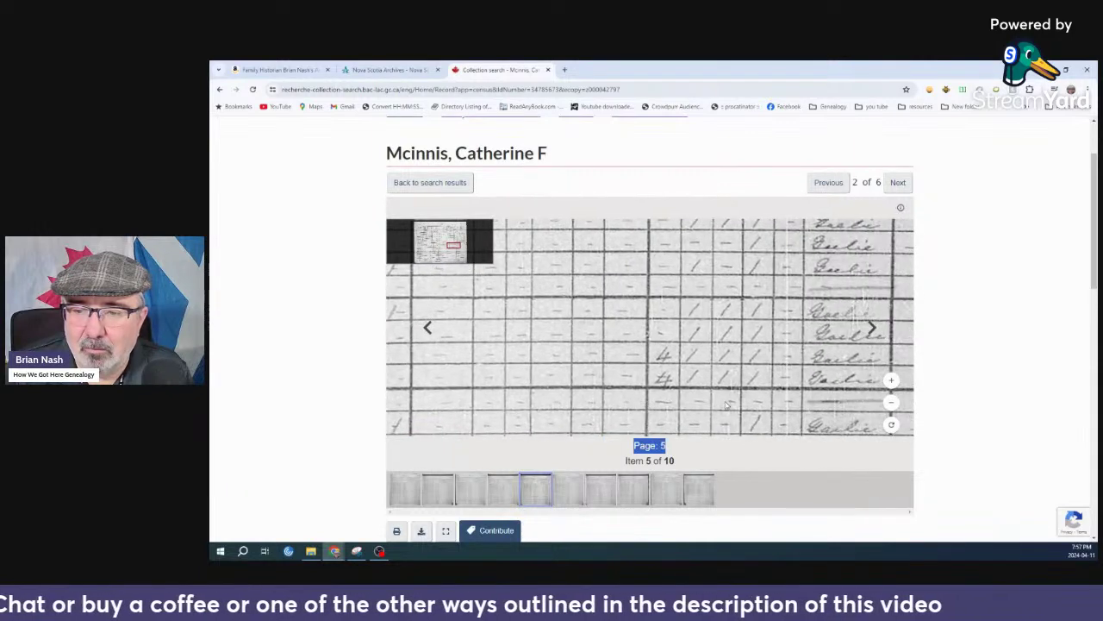
key(Right)
key(Right)
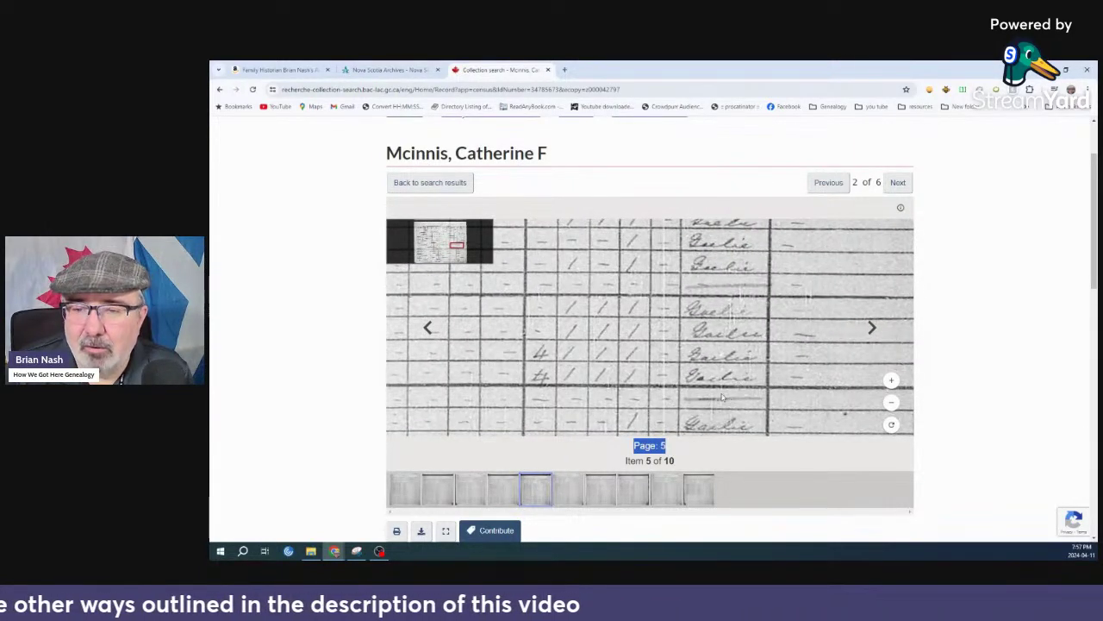
Examine the family's months at school, reading, writing, spoken language and mother tongue entries up close
scroll(714, 373, up, 3)
scroll(713, 374, up, 1)
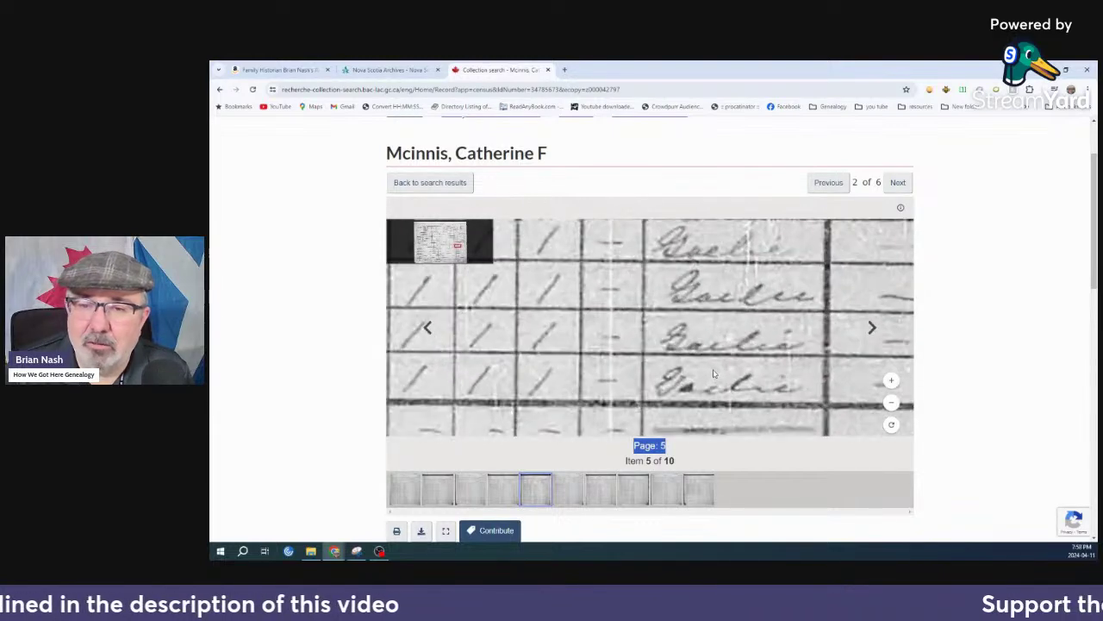
scroll(729, 354, up, 1)
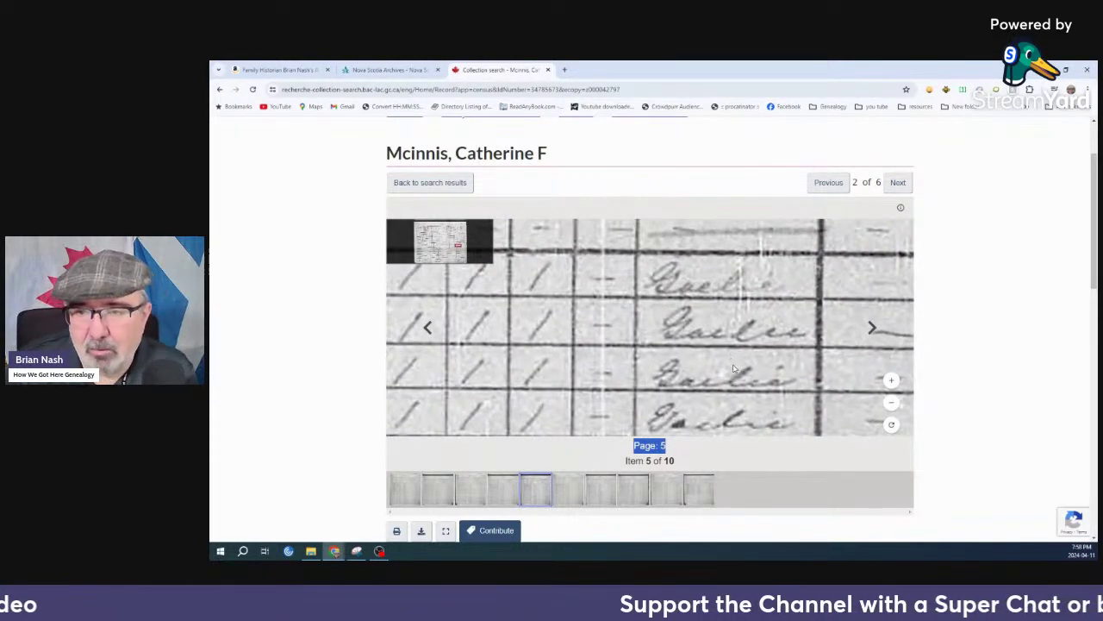
drag(668, 375, 766, 376)
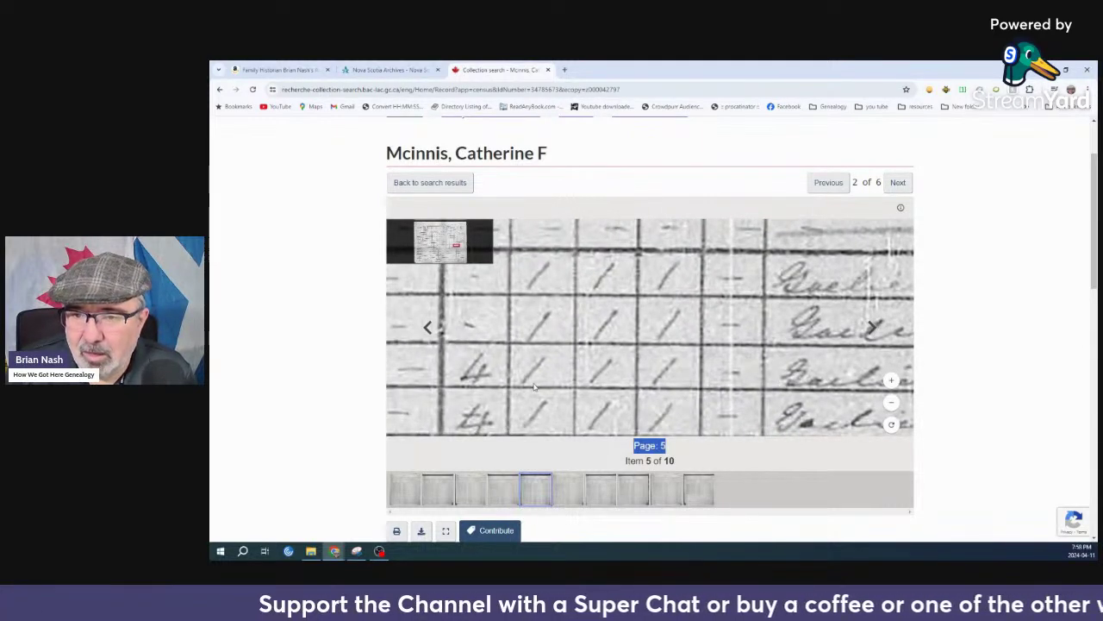
drag(524, 383, 446, 366)
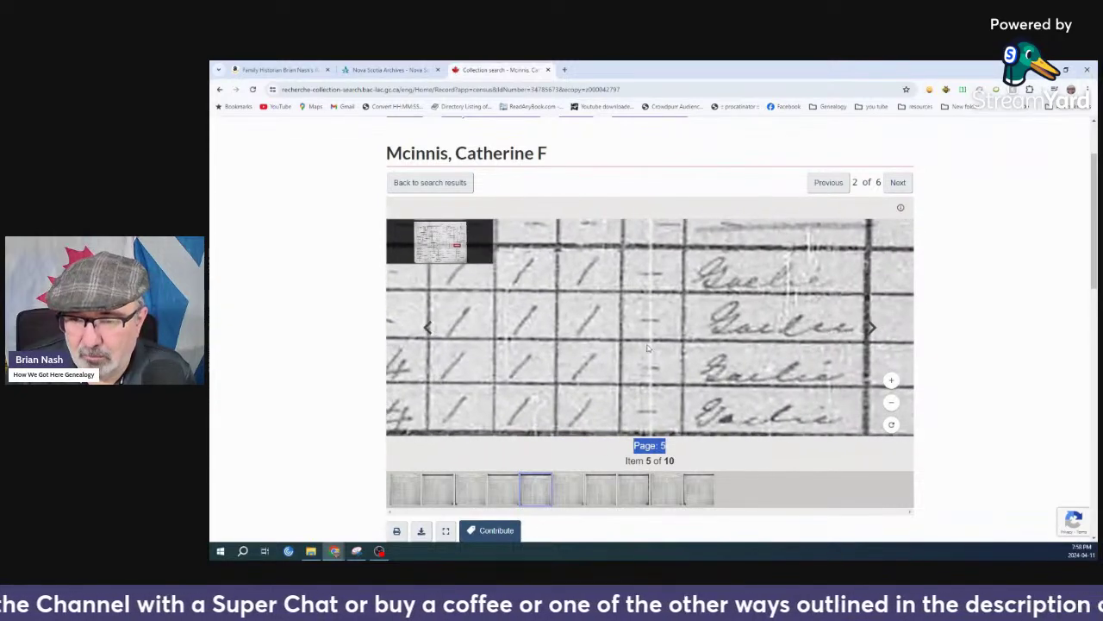
scroll(715, 363, down, 1)
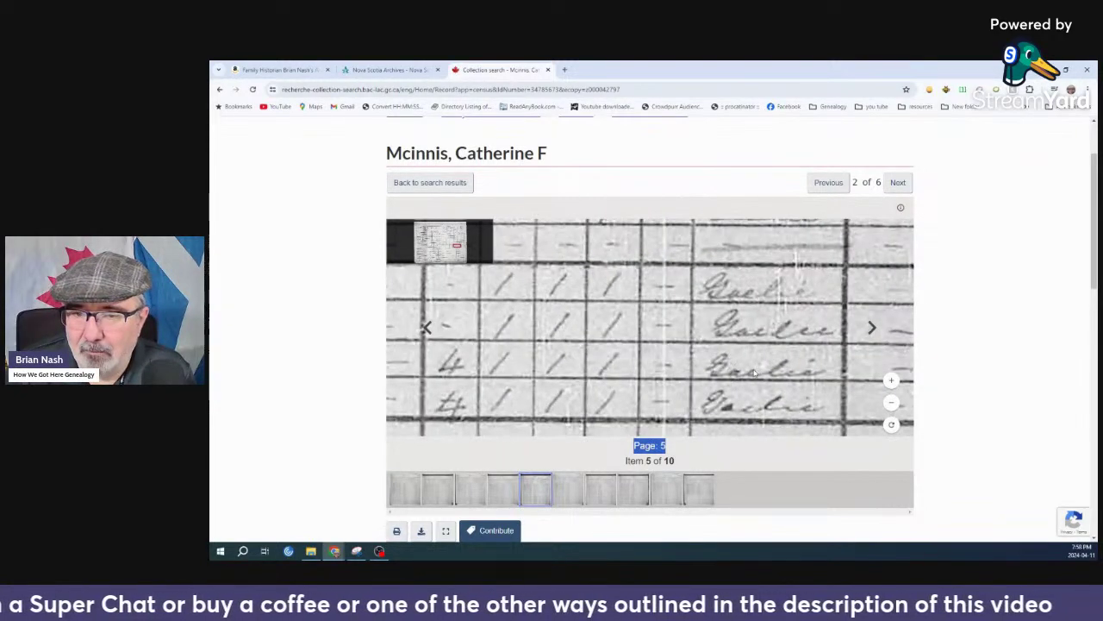
drag(736, 380, 687, 352)
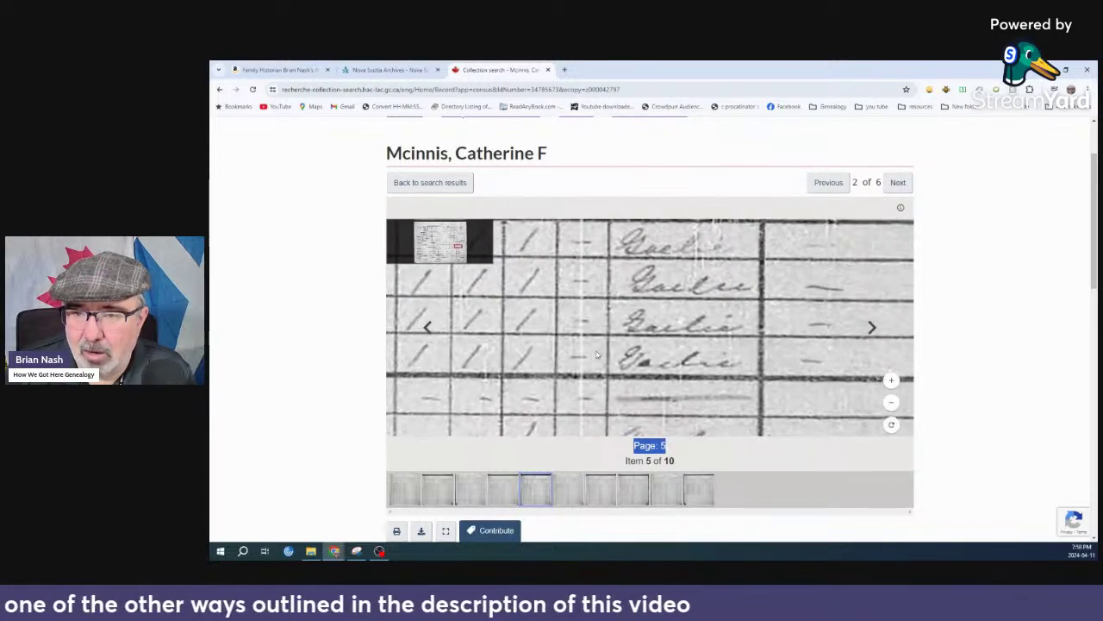
drag(605, 360, 652, 367)
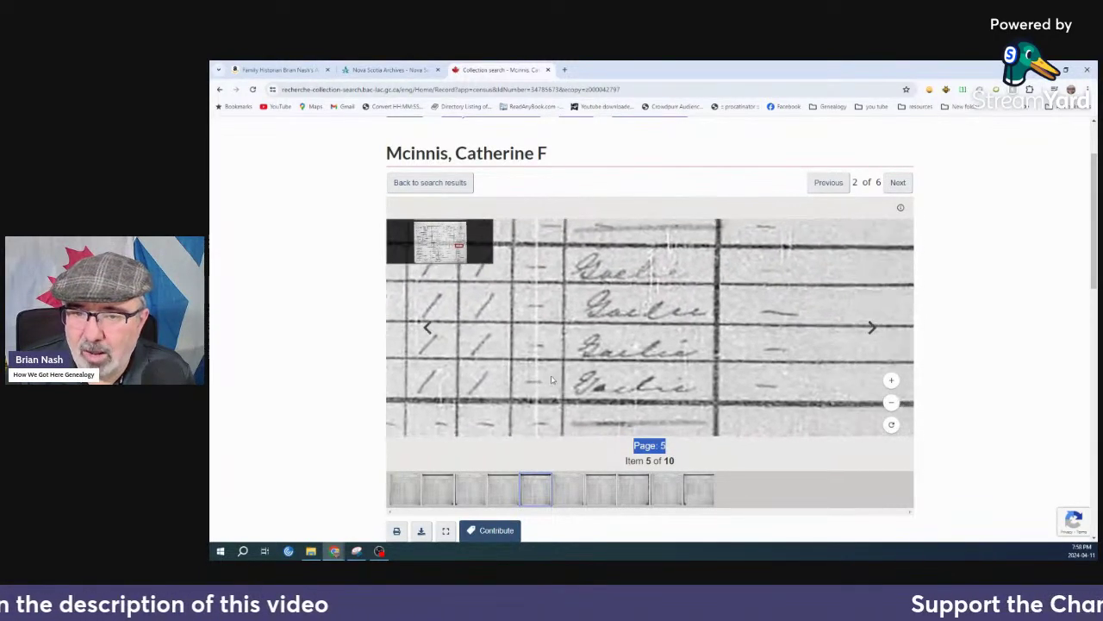
drag(552, 380, 601, 385)
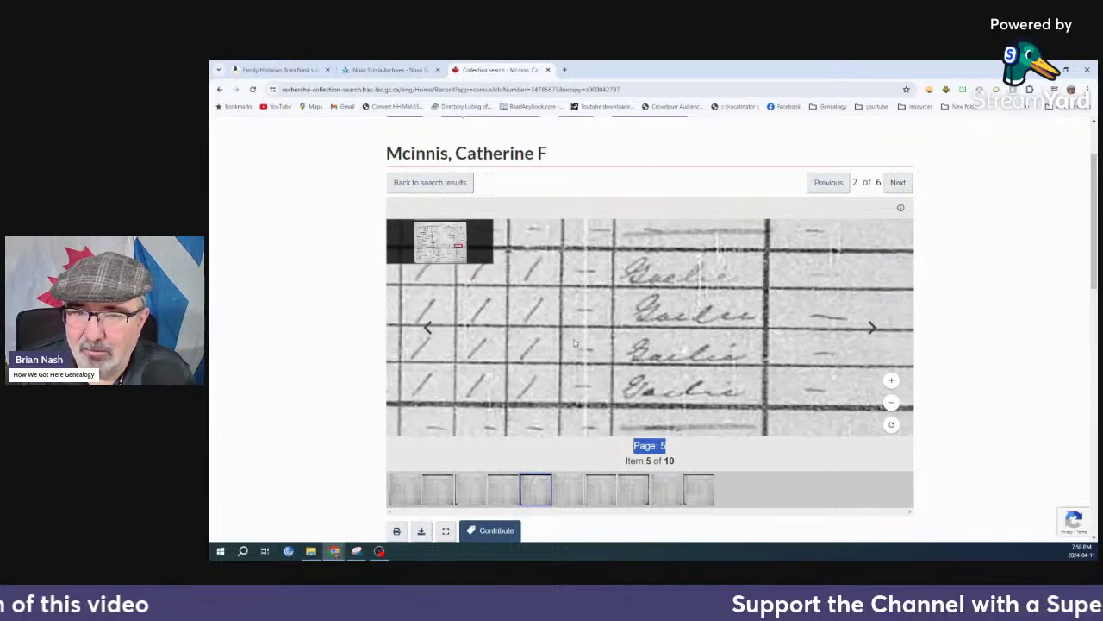
scroll(575, 342, down, 1)
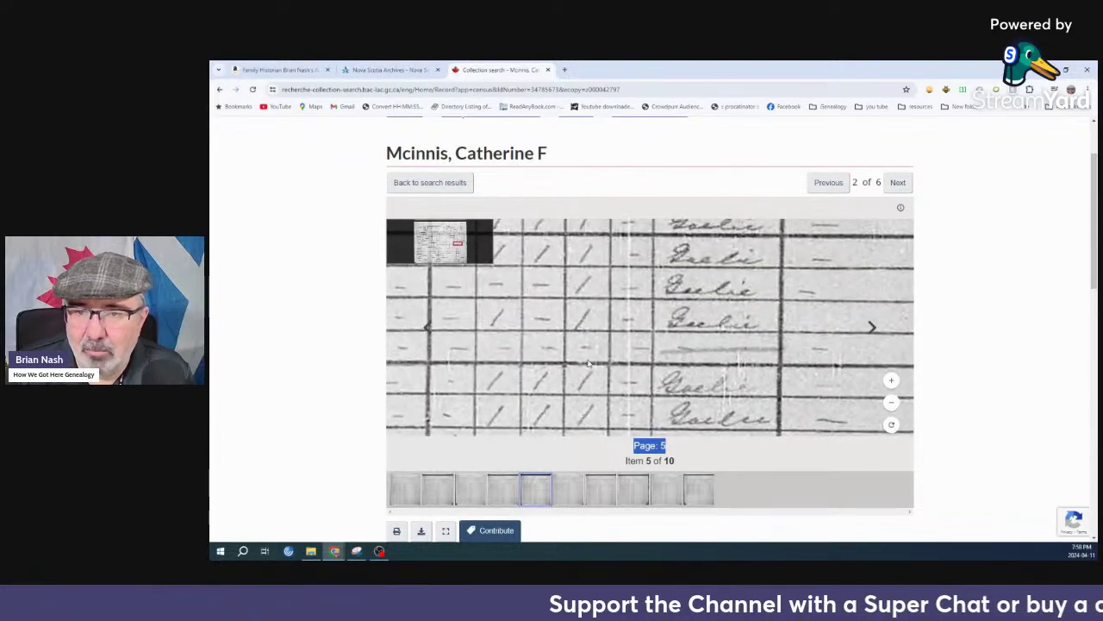
drag(589, 363, 736, 326)
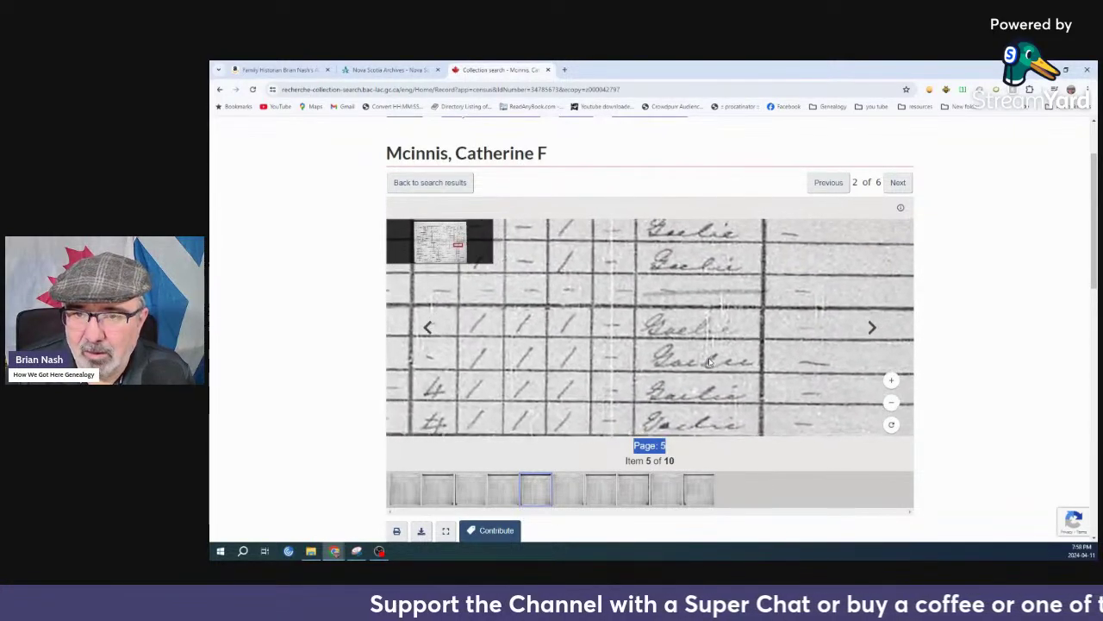
drag(709, 362, 781, 306)
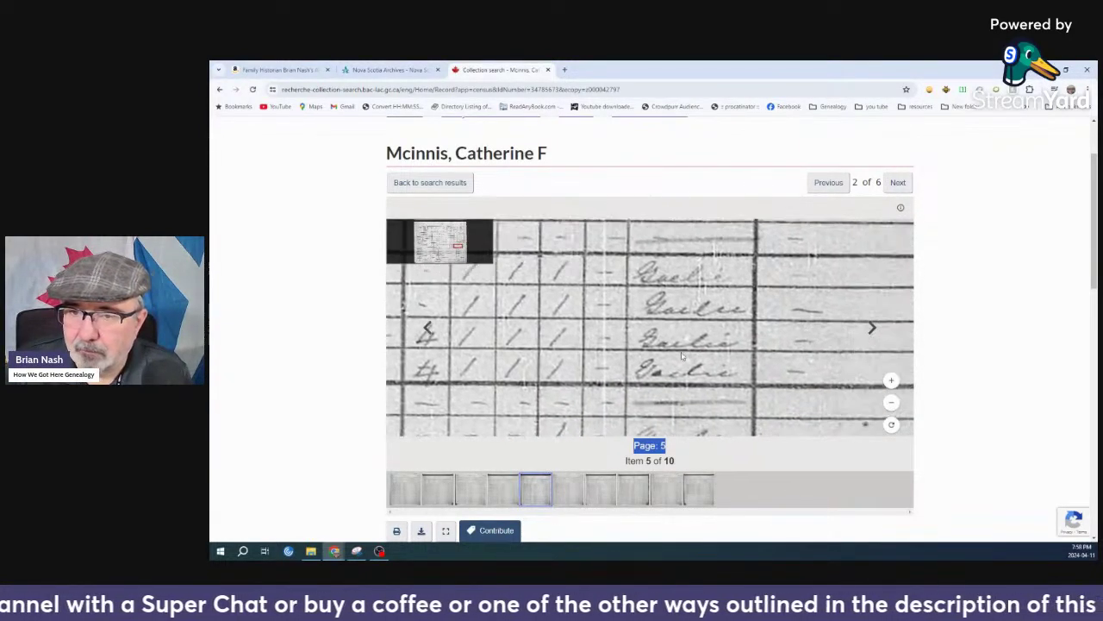
Trace the family's lines back from the mother tongue column to the origin, nationality and religion entries
drag(702, 349, 849, 363)
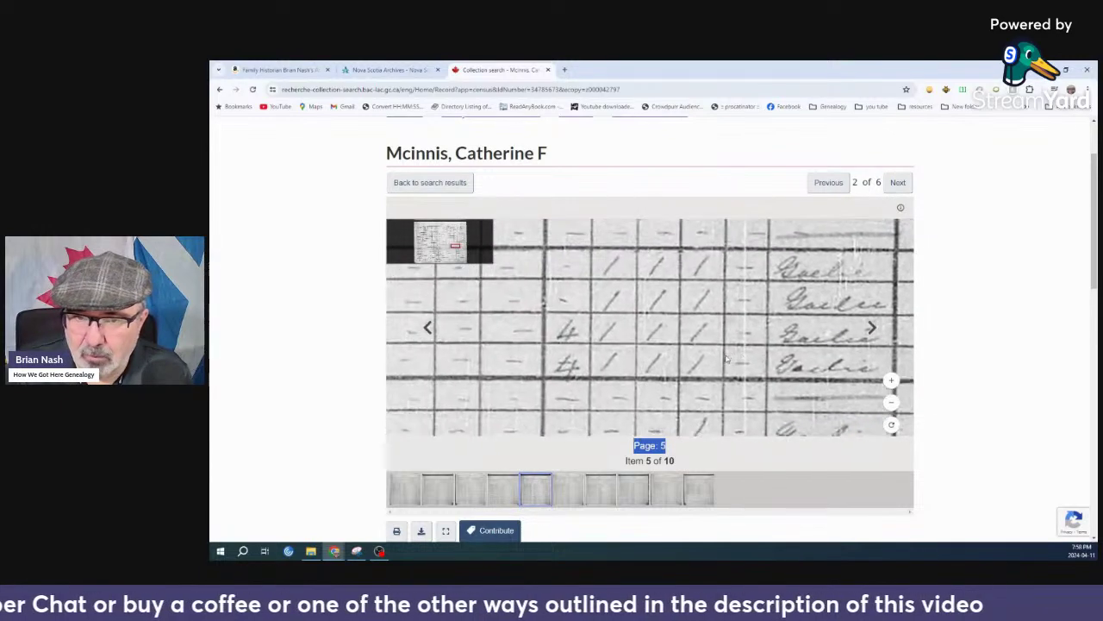
drag(552, 363, 655, 365)
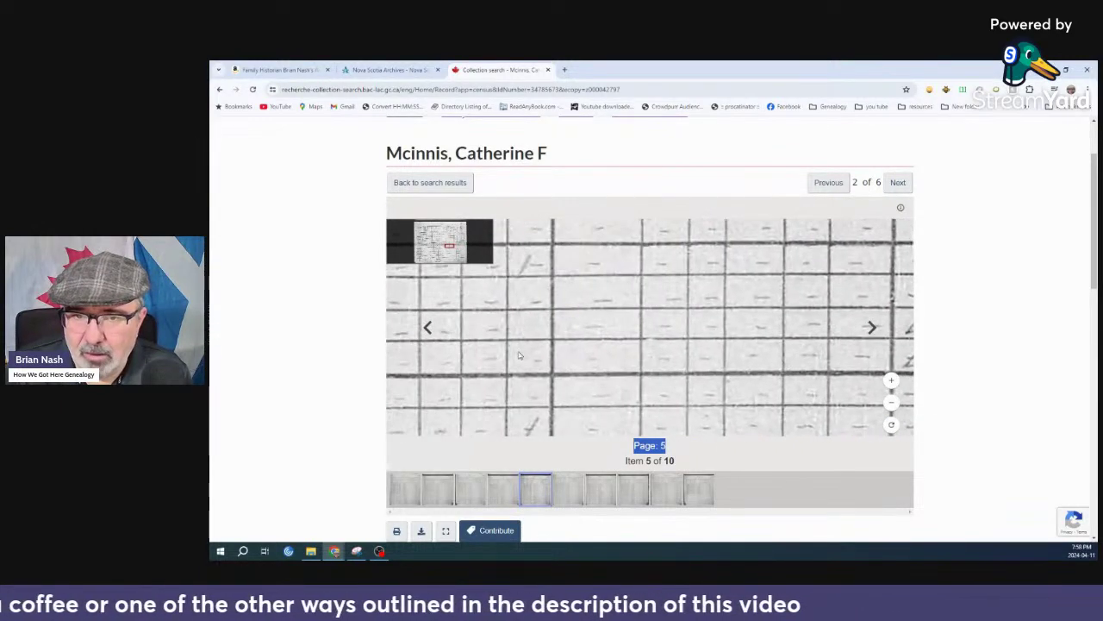
drag(482, 363, 621, 355)
drag(524, 353, 558, 352)
drag(484, 353, 543, 357)
drag(451, 358, 555, 360)
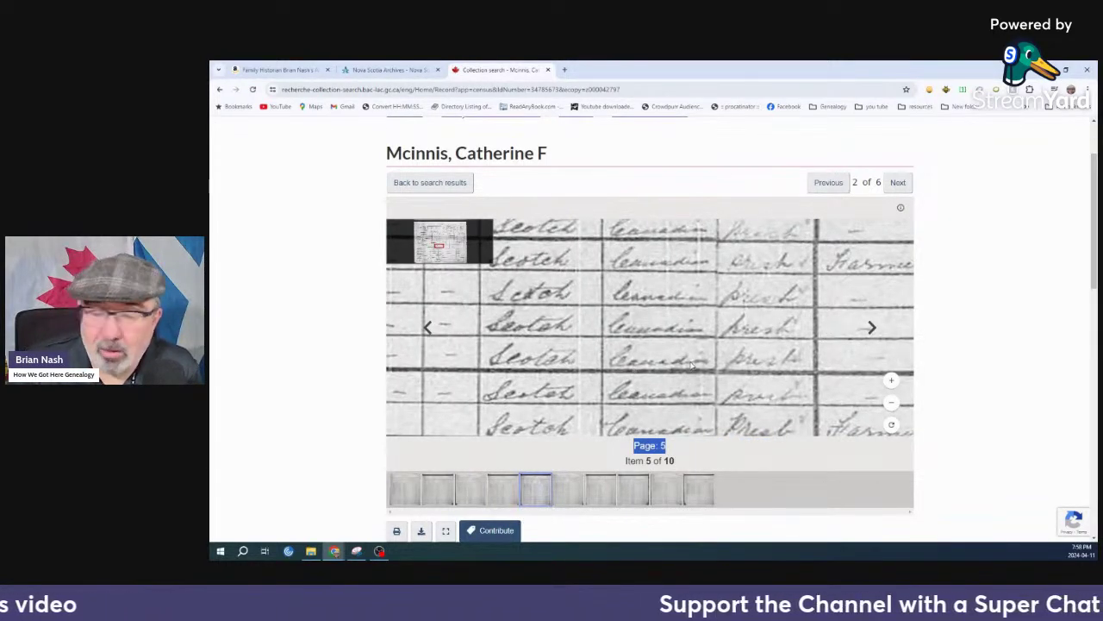
Compare the mother tongue entries of all households down the full length of census page 5
drag(754, 330, 600, 332)
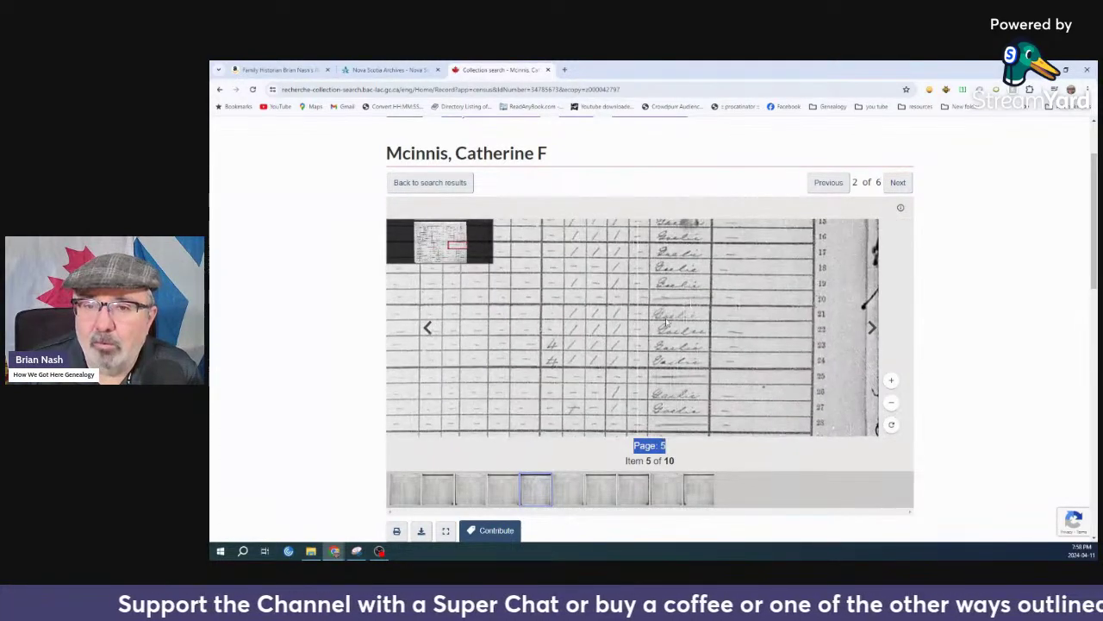
drag(685, 219, 692, 491)
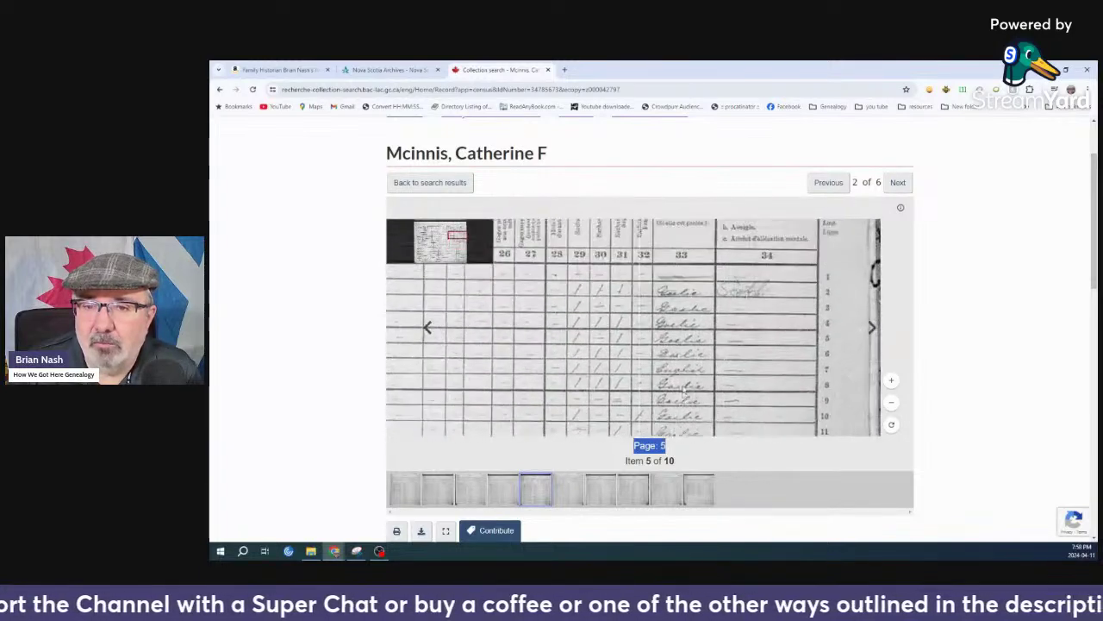
drag(707, 373, 666, 320)
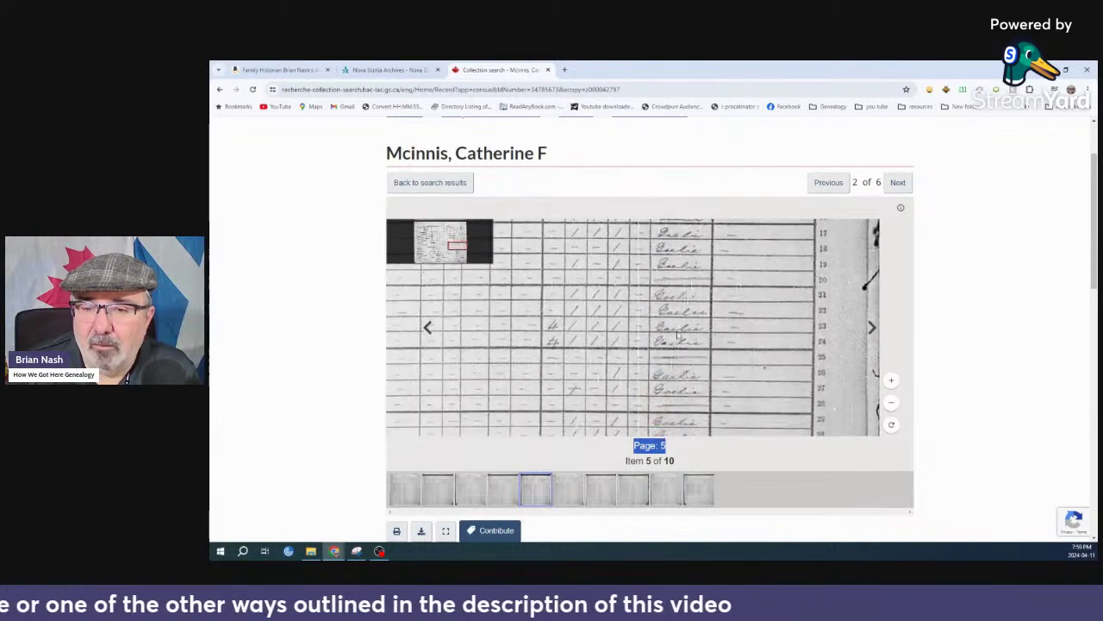
drag(679, 380, 680, 371)
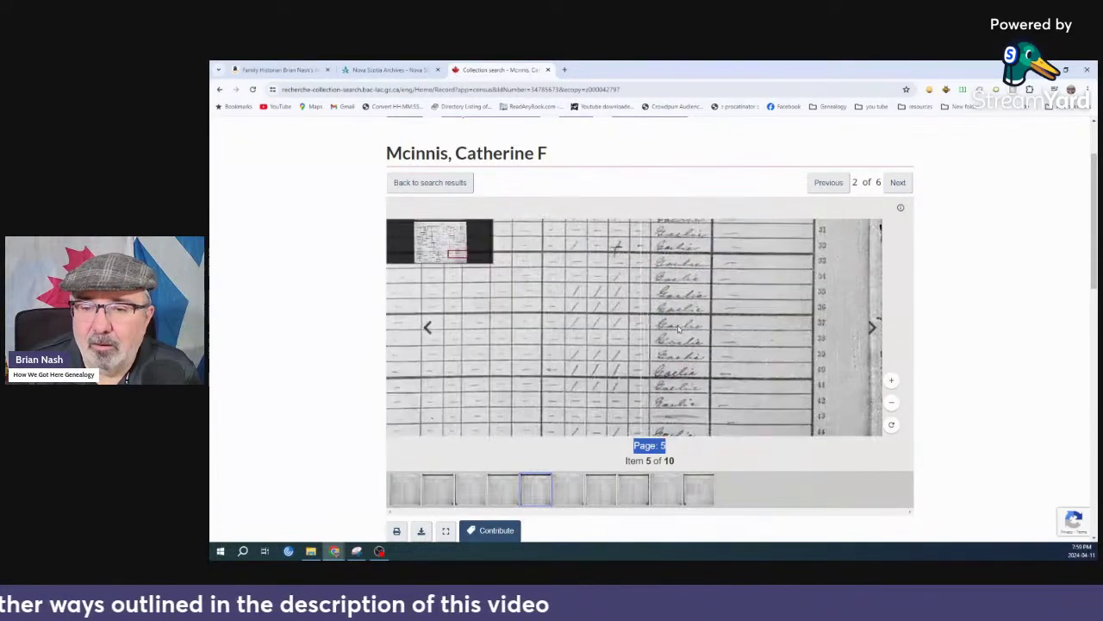
drag(697, 395, 860, 326)
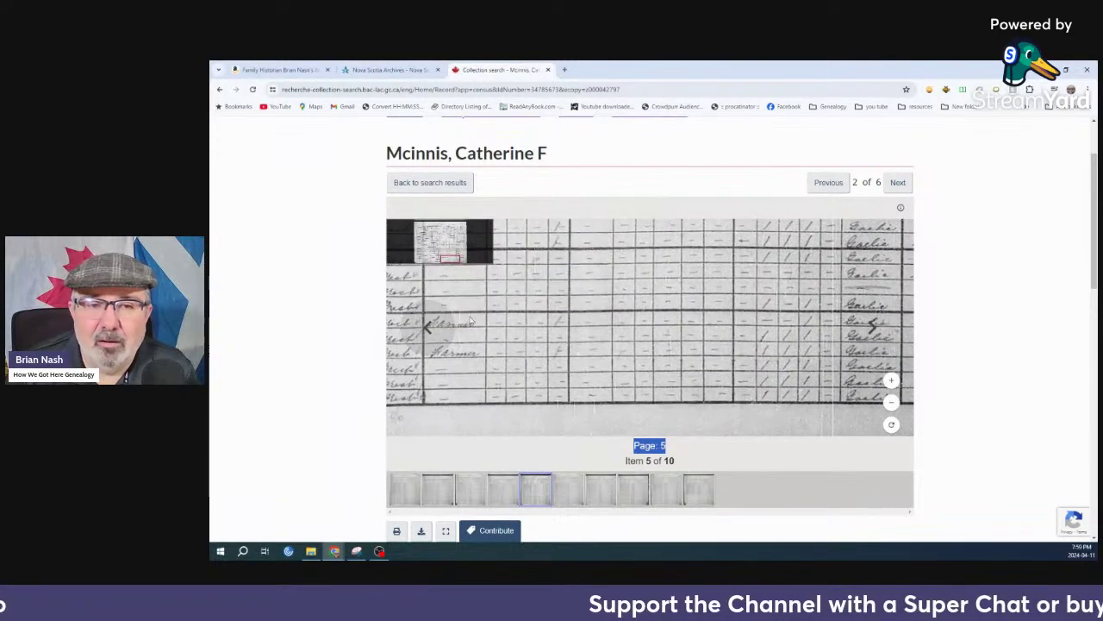
Check the relationships, birth dates and ages of the households near the foot of the census page
drag(456, 332, 689, 322)
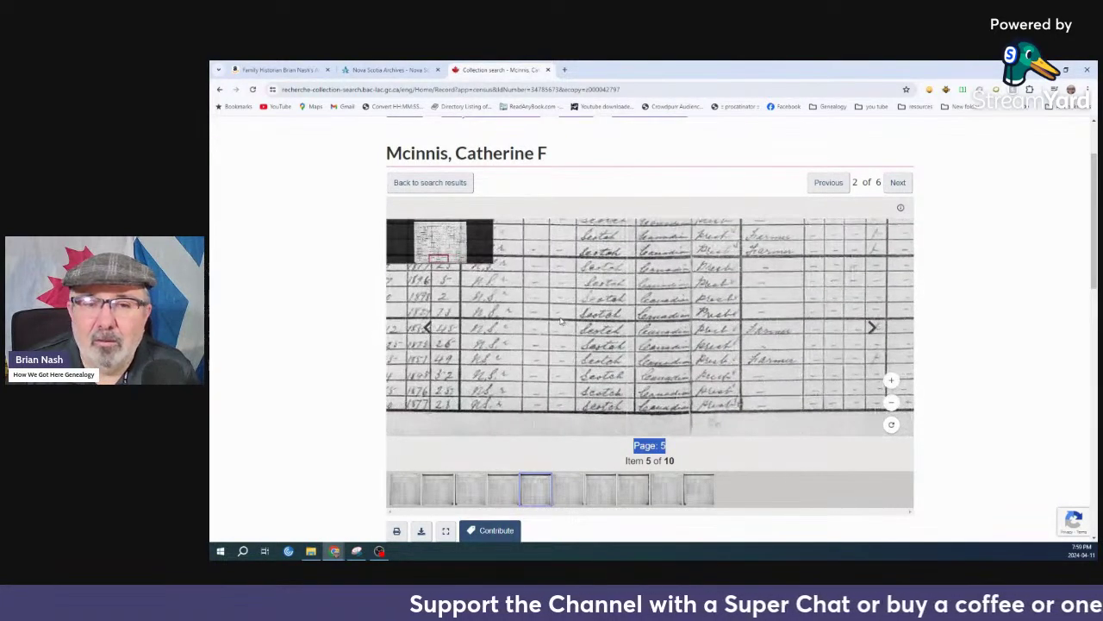
drag(561, 321, 597, 342)
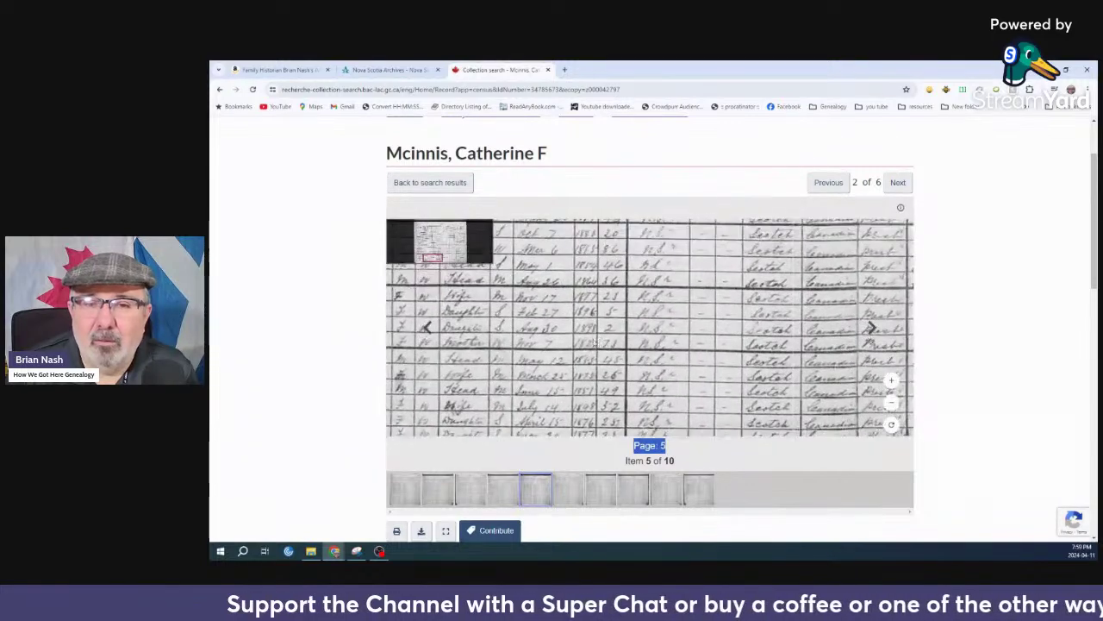
scroll(590, 342, up, 3)
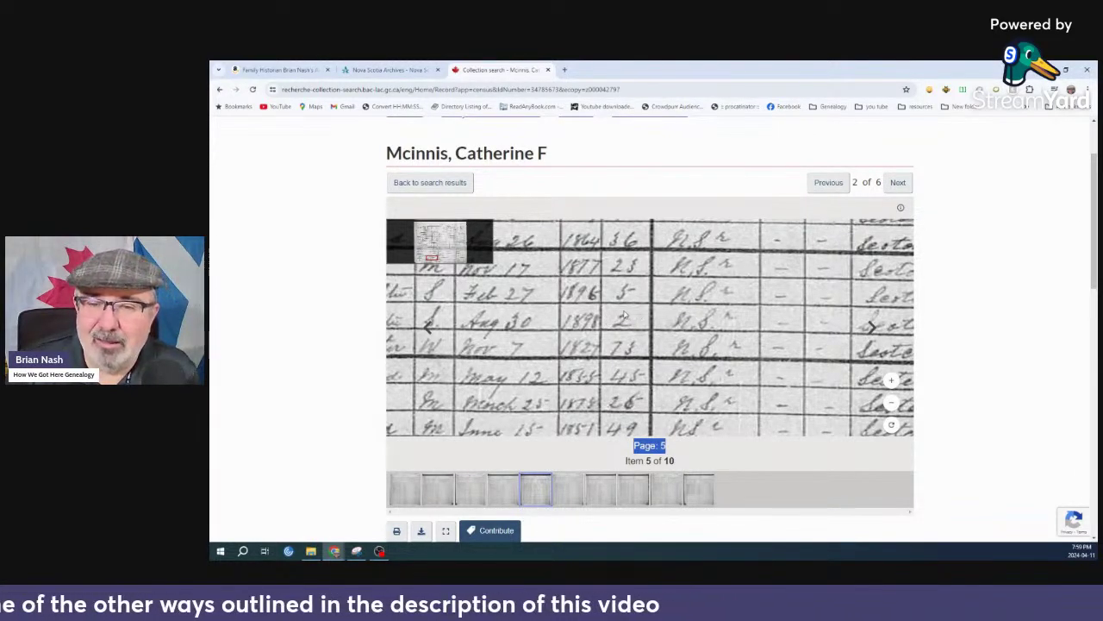
key(Left)
key(Left)
key(Left)
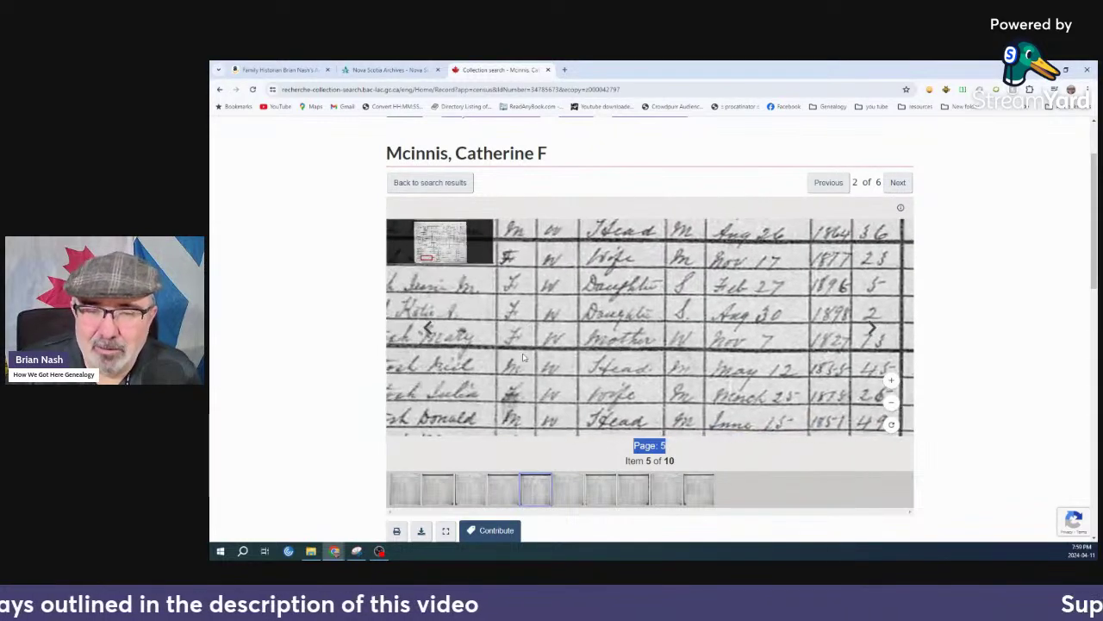
Trace the names column upward from the households at the foot of the page to the family ending on line 25
key(Left)
key(Up)
key(Up)
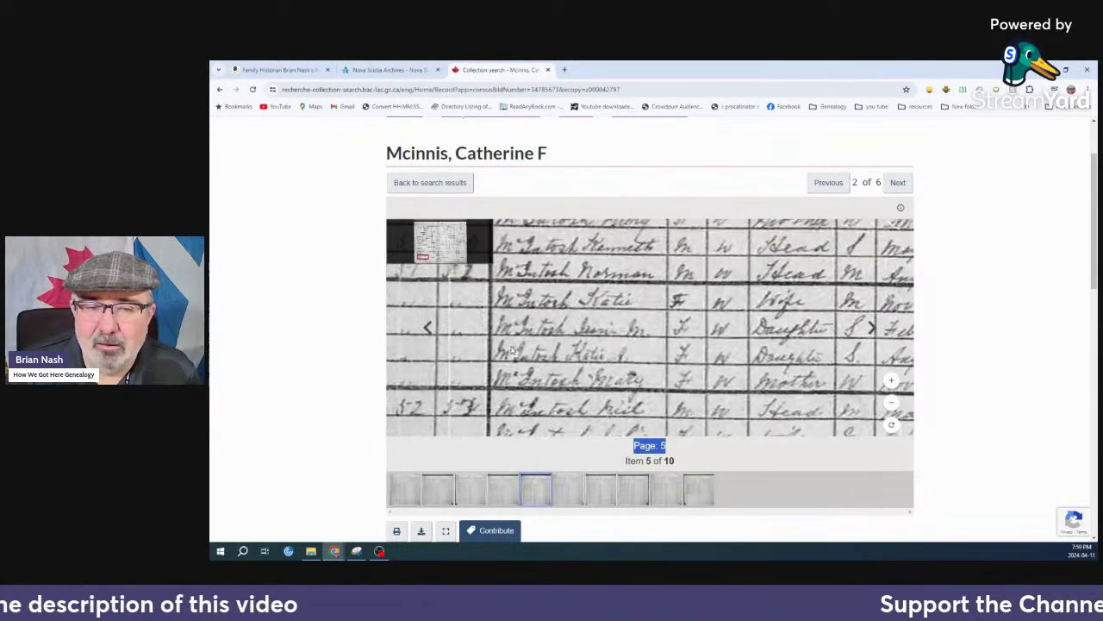
key(Left)
key(Up)
key(Up)
key(Up)
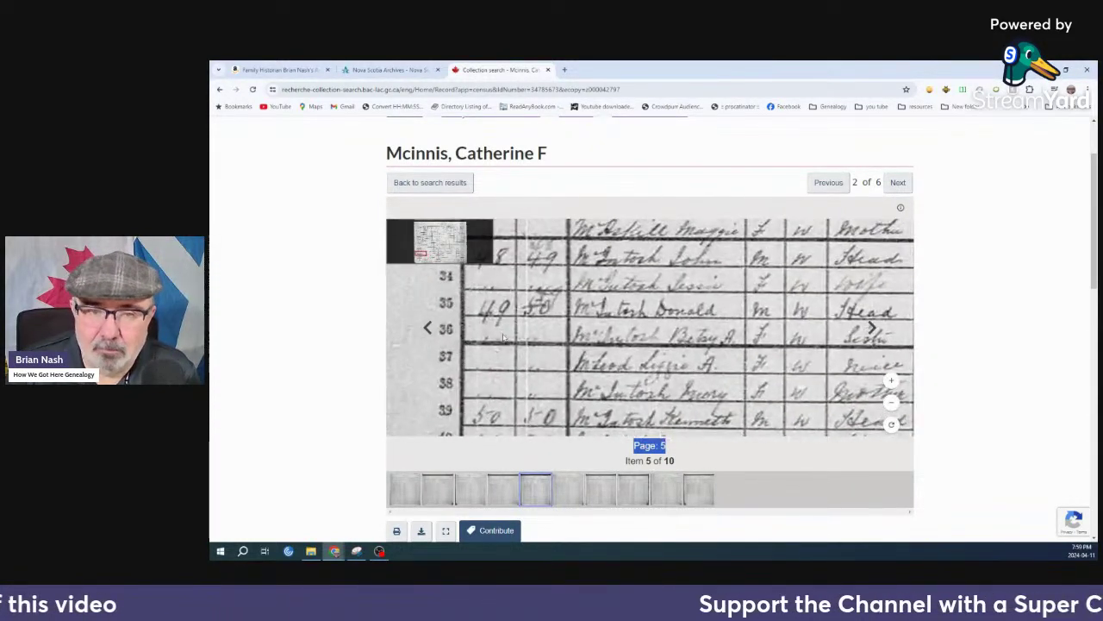
key(Up)
key(Up)
key(Up)
key(Up)
key(Up)
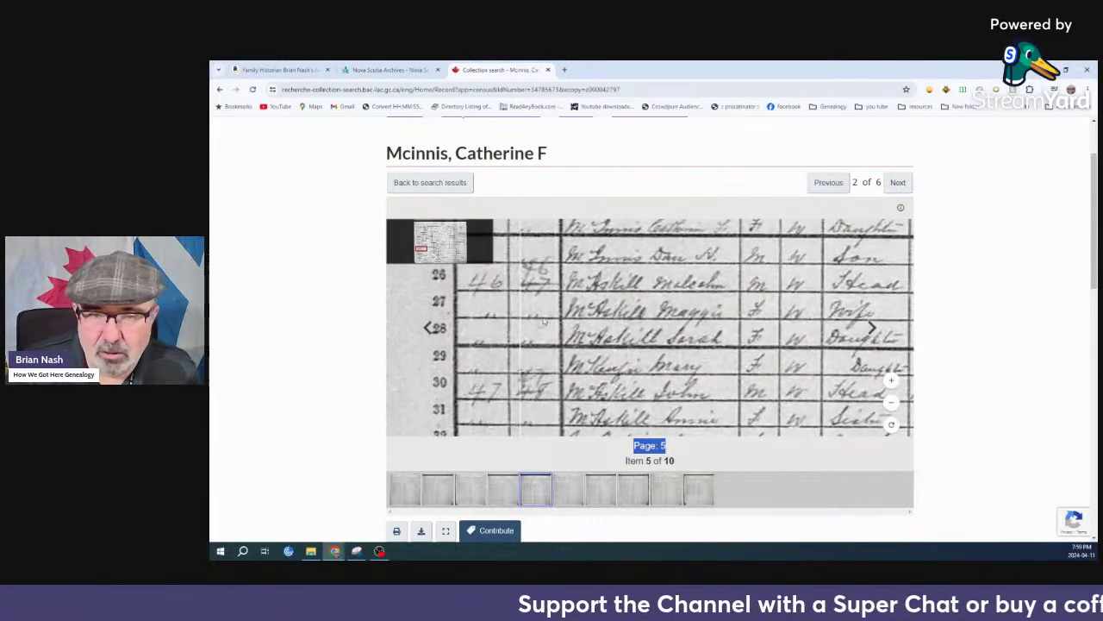
key(Up)
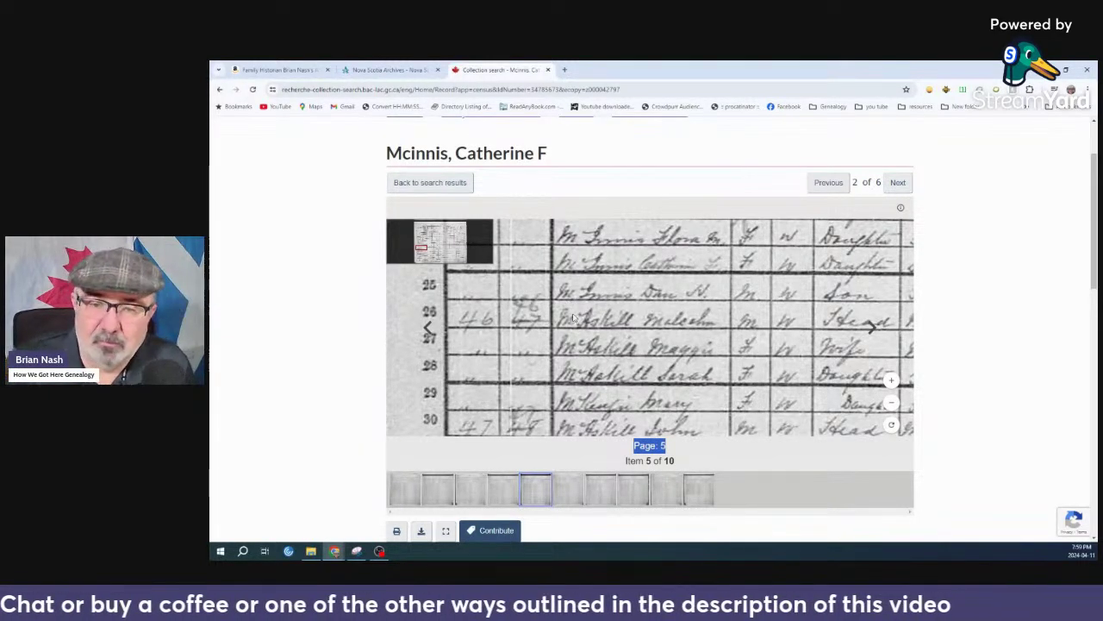
Examine the names and relationships of the two same-surname households on lines 16 to 25
scroll(650, 349, up, 1)
scroll(650, 352, up, 3)
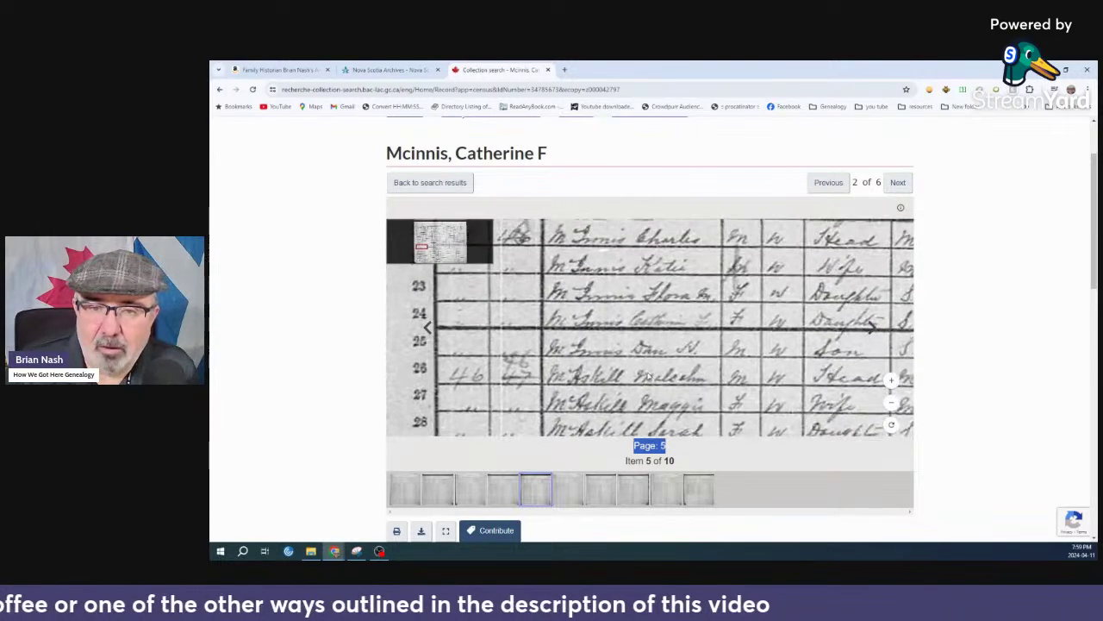
scroll(643, 388, up, 3)
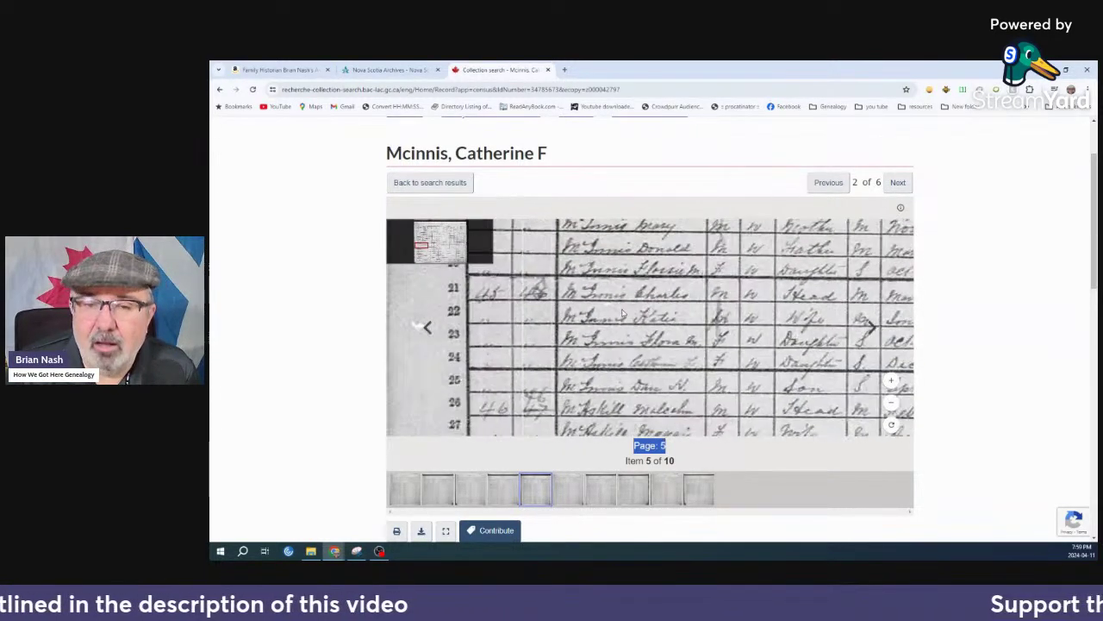
scroll(603, 348, up, 3)
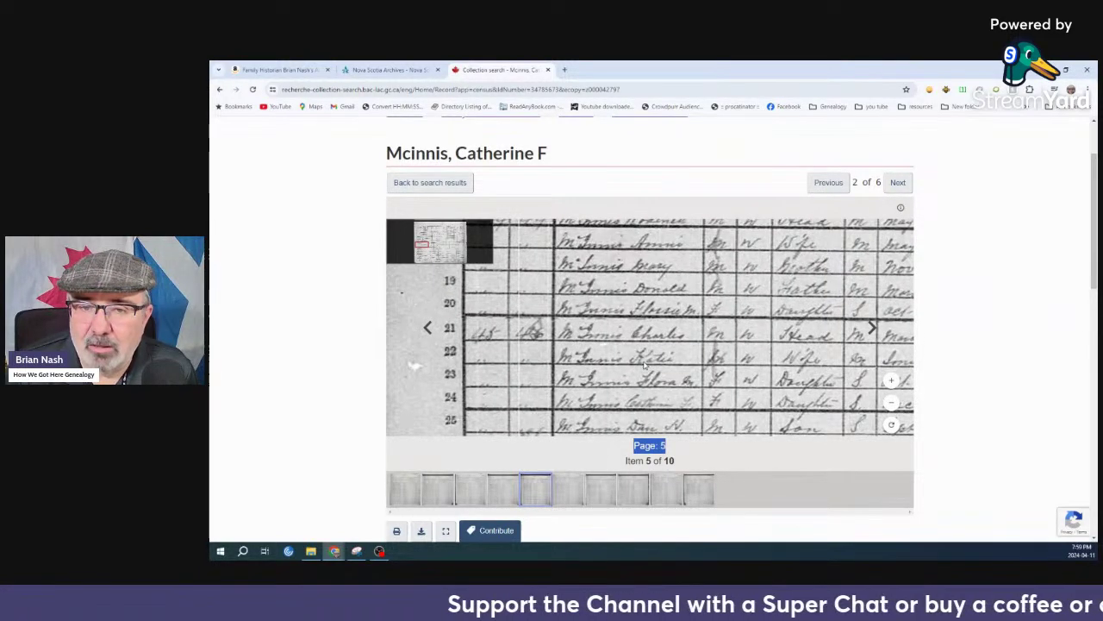
drag(639, 317, 620, 359)
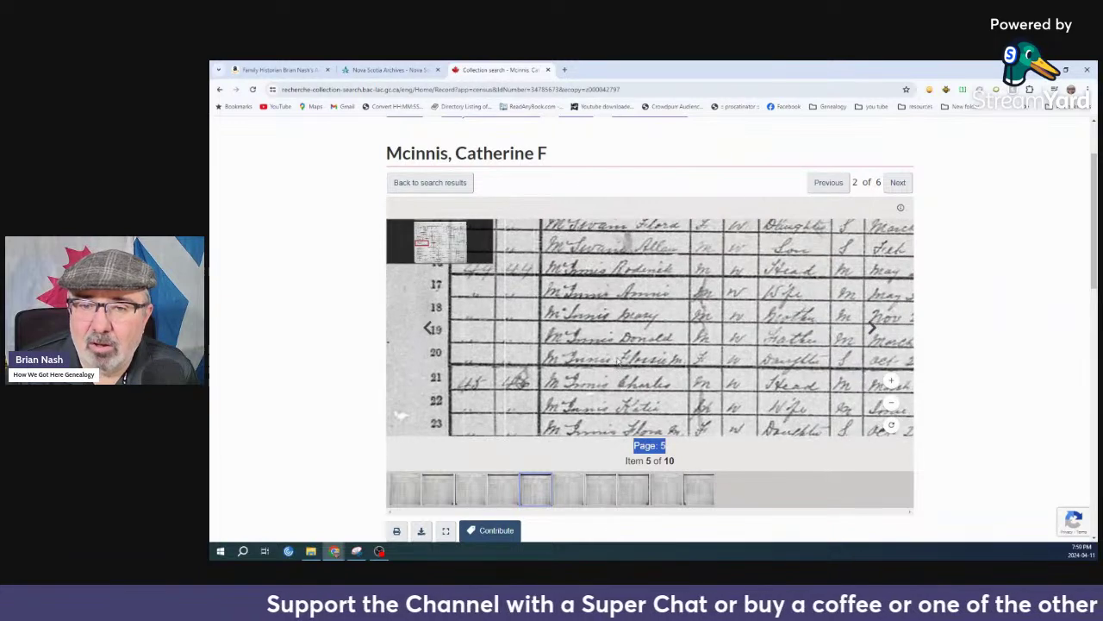
scroll(617, 360, up, 1)
scroll(617, 356, down, 1)
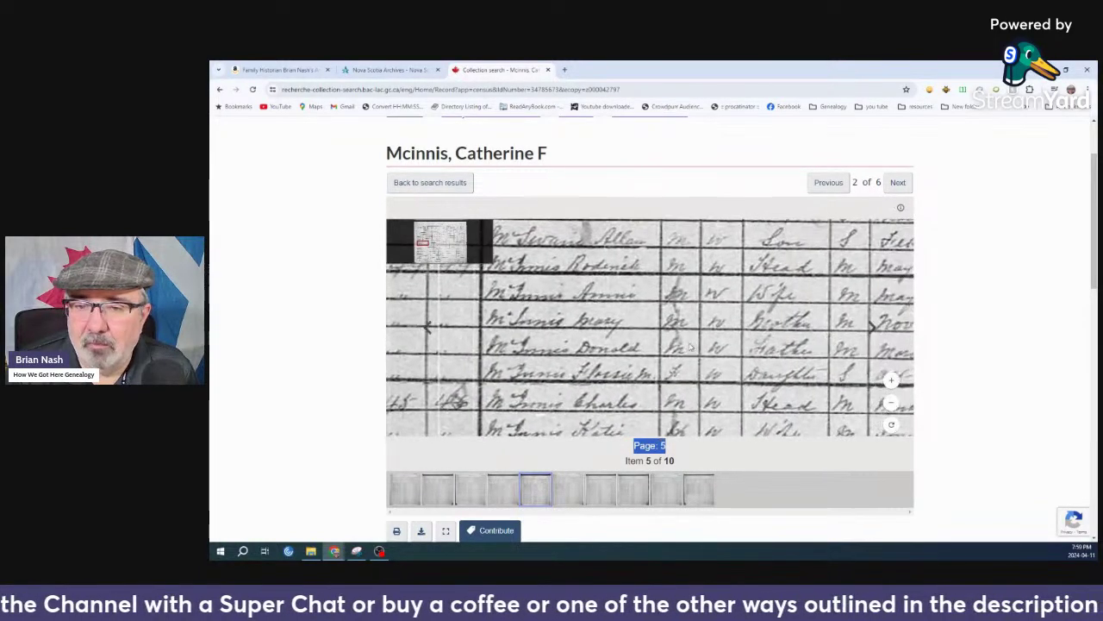
Check the birth dates and ages of the household on lines 16 to 20 against its members' names
drag(690, 346, 557, 343)
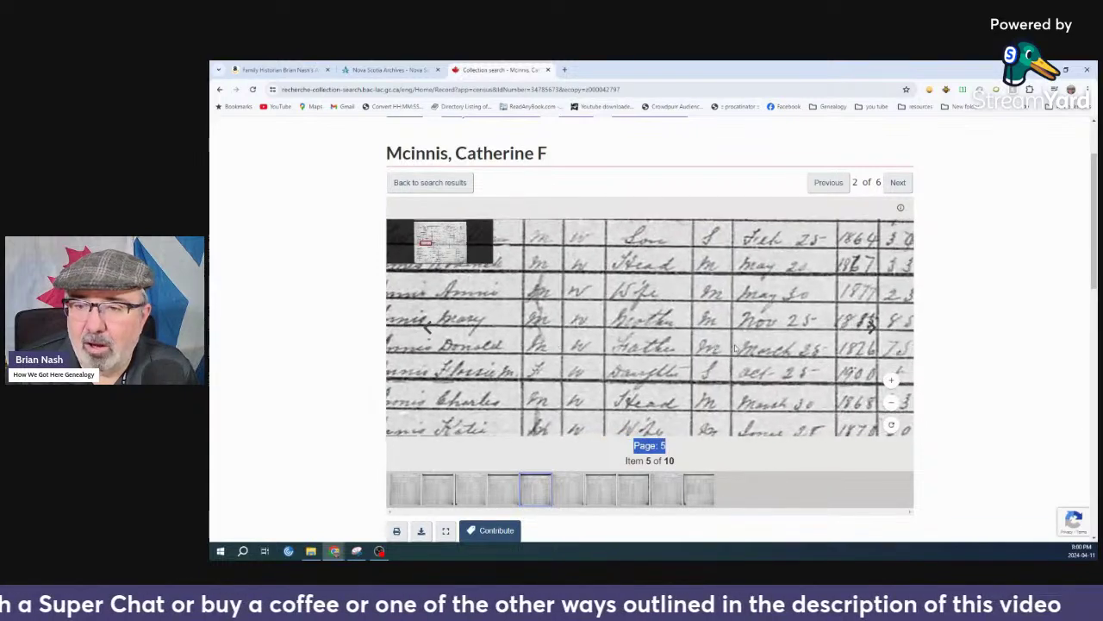
drag(734, 349, 610, 359)
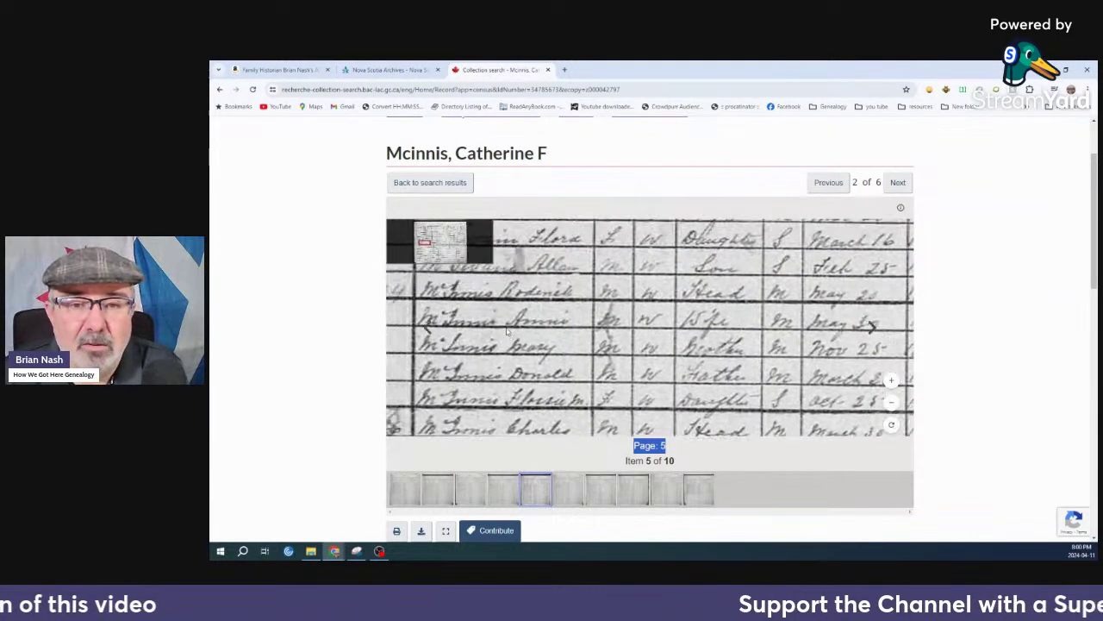
drag(507, 331, 564, 291)
drag(598, 389, 587, 336)
drag(584, 414, 583, 362)
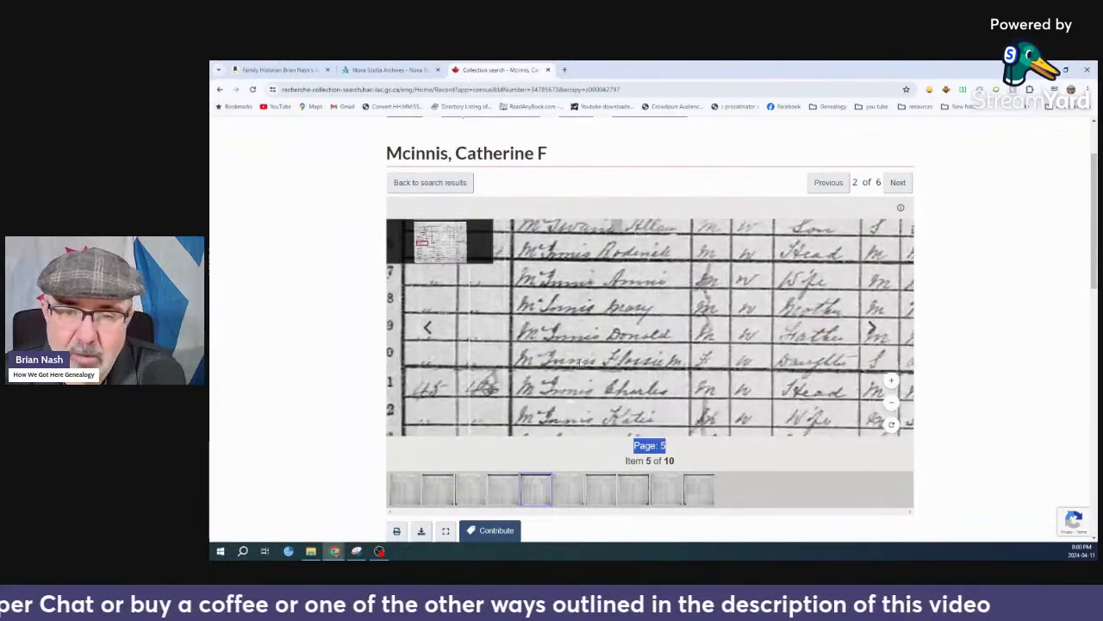
drag(593, 412, 592, 338)
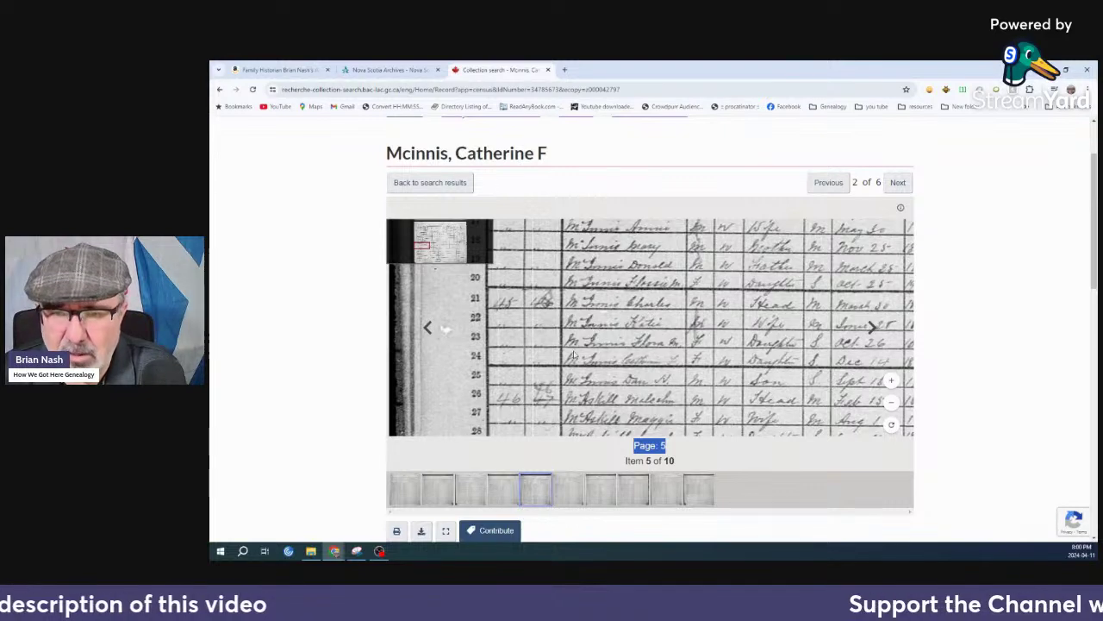
Examine the daughter's handwritten name on line 20 up close, along with her sex and relationship entries
scroll(634, 316, up, 5)
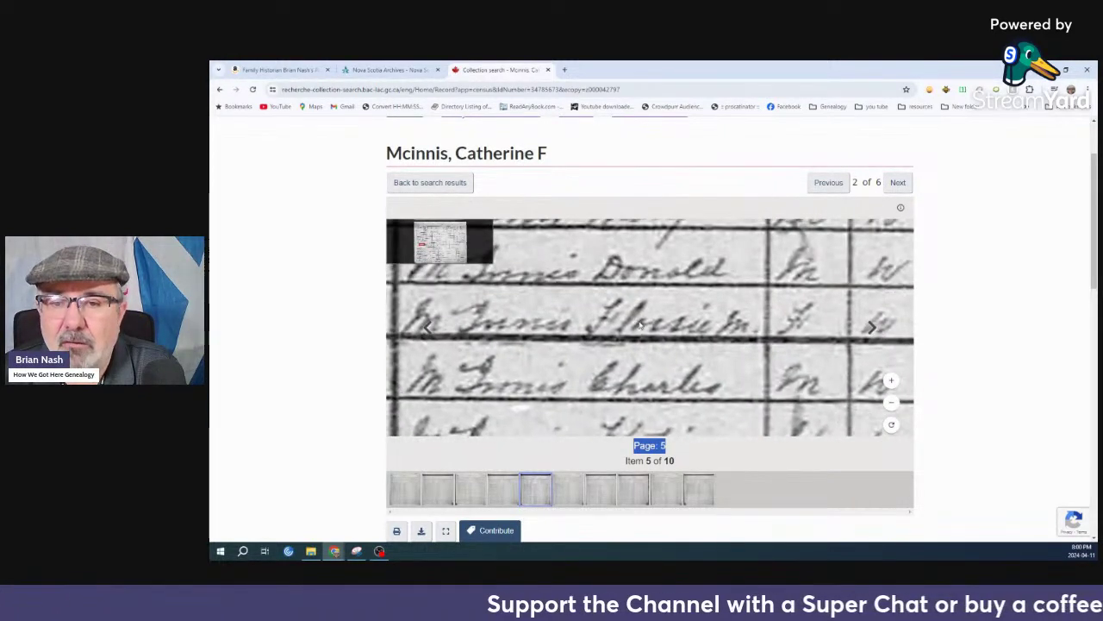
scroll(639, 323, down, 3)
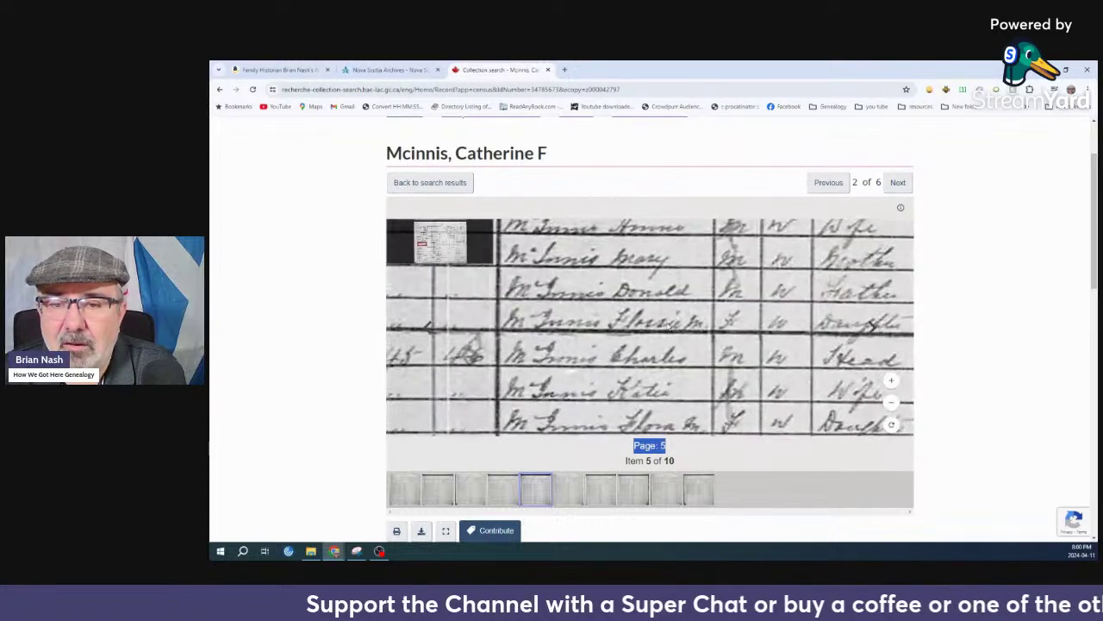
drag(687, 322, 696, 347)
scroll(669, 346, up, 1)
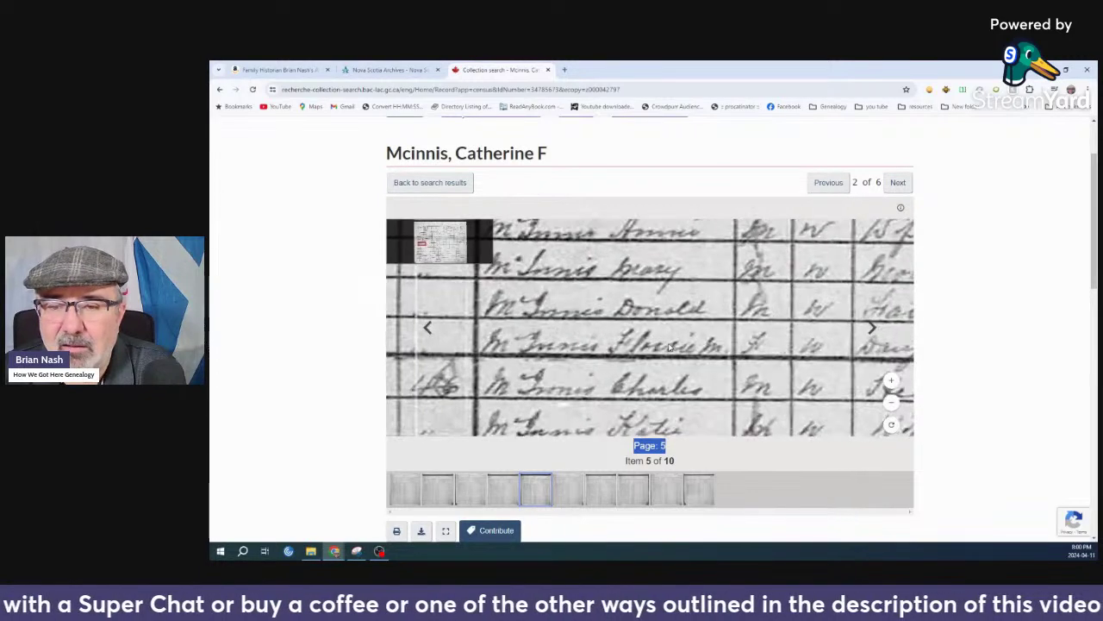
drag(608, 338, 559, 348)
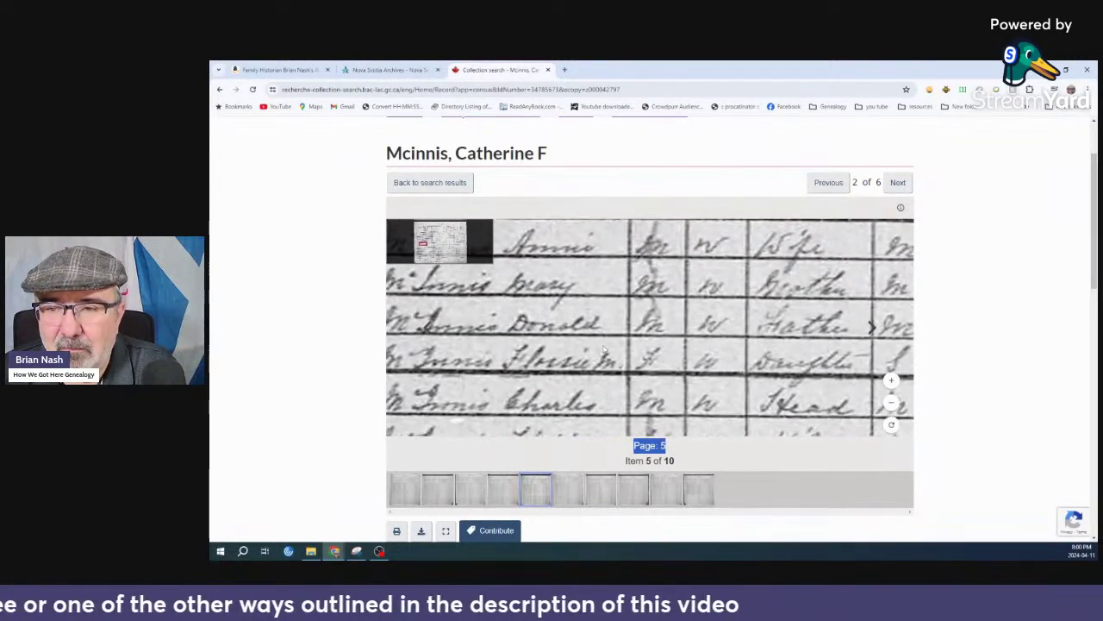
Review the head, wife, mother and father entries in the household on lines 16 to 20
drag(736, 321, 714, 300)
drag(618, 329, 720, 379)
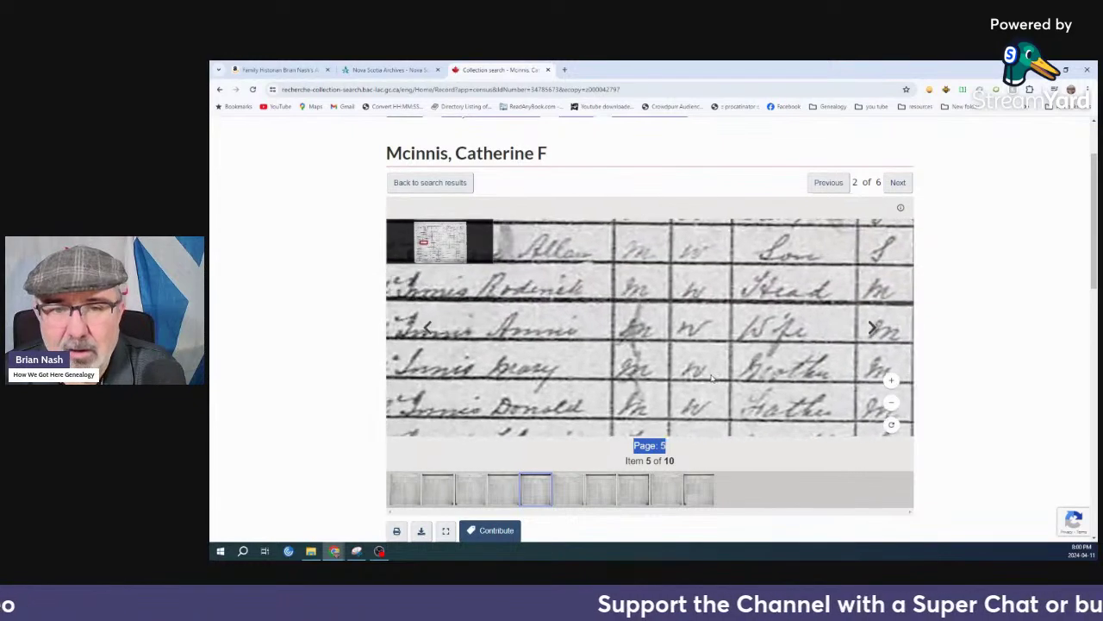
drag(511, 346, 636, 320)
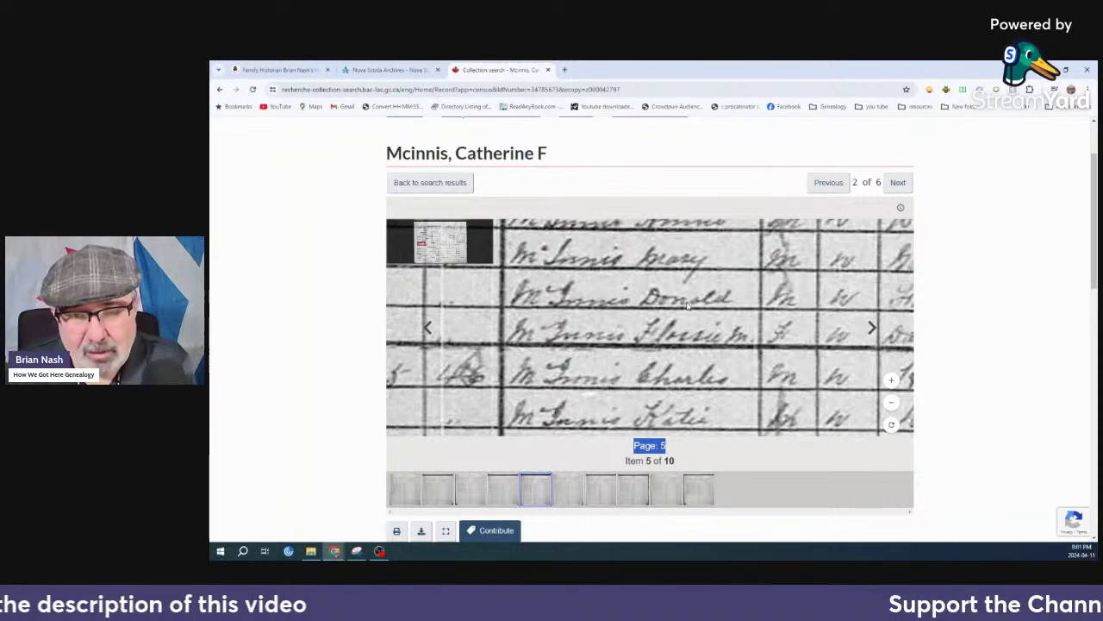
Read the birth dates, ages and birthplaces of the grandparents, the daughter and the neighbouring family on lines 18 to 23
scroll(690, 308, down, 1)
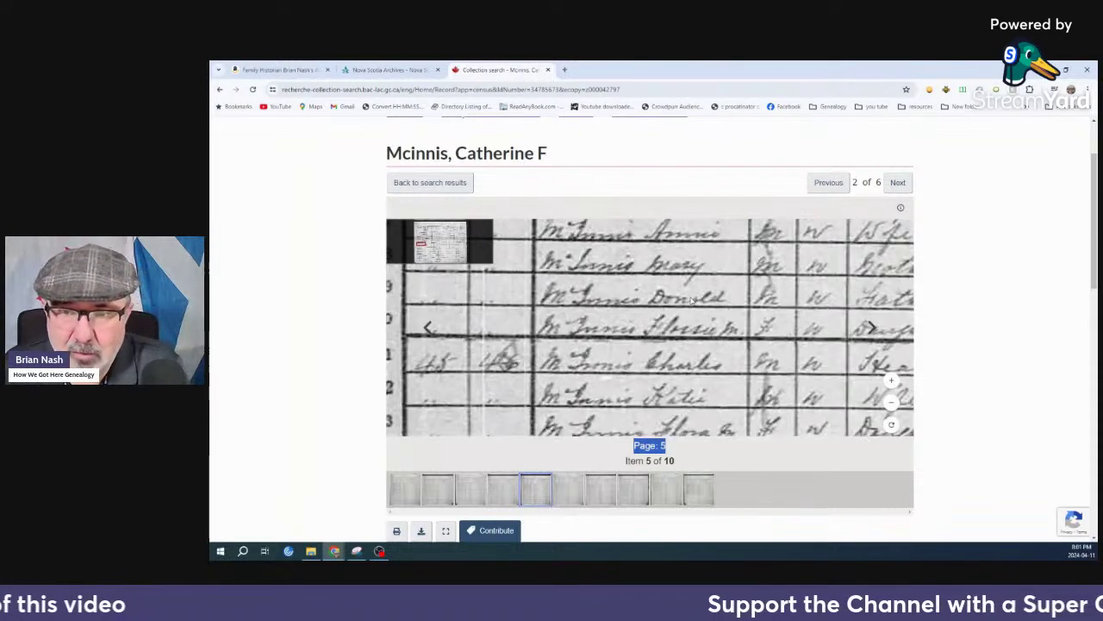
mouse_move(653, 283)
mouse_down()
mouse_move(660, 362)
mouse_move(653, 277)
mouse_up()
drag(662, 344, 587, 332)
drag(690, 337, 612, 343)
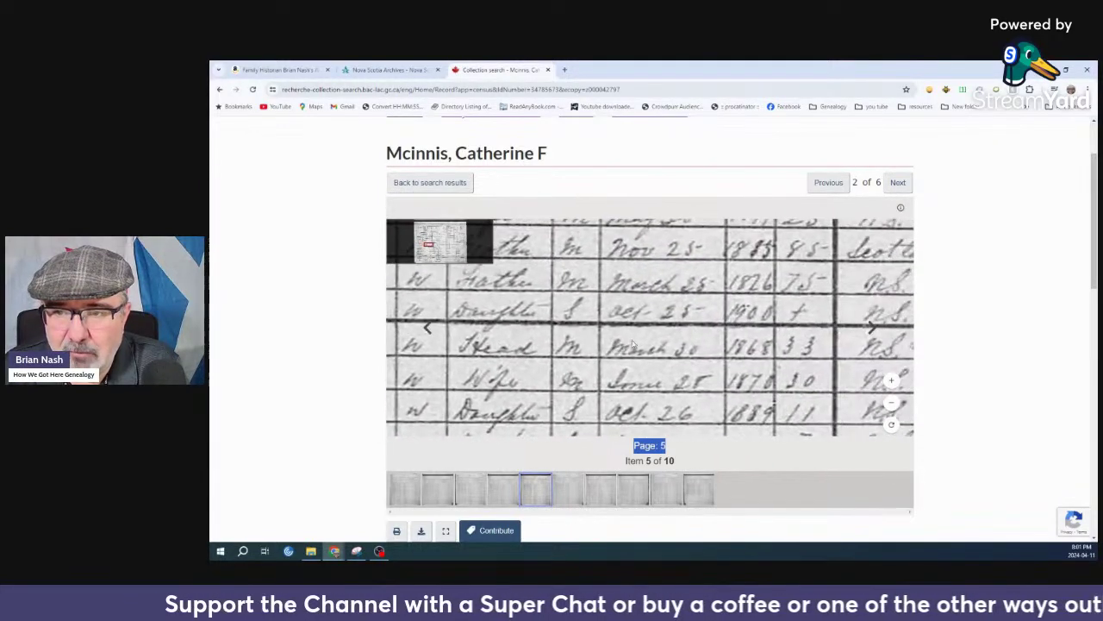
mouse_move(720, 343)
mouse_down()
mouse_move(613, 343)
mouse_move(729, 347)
mouse_up()
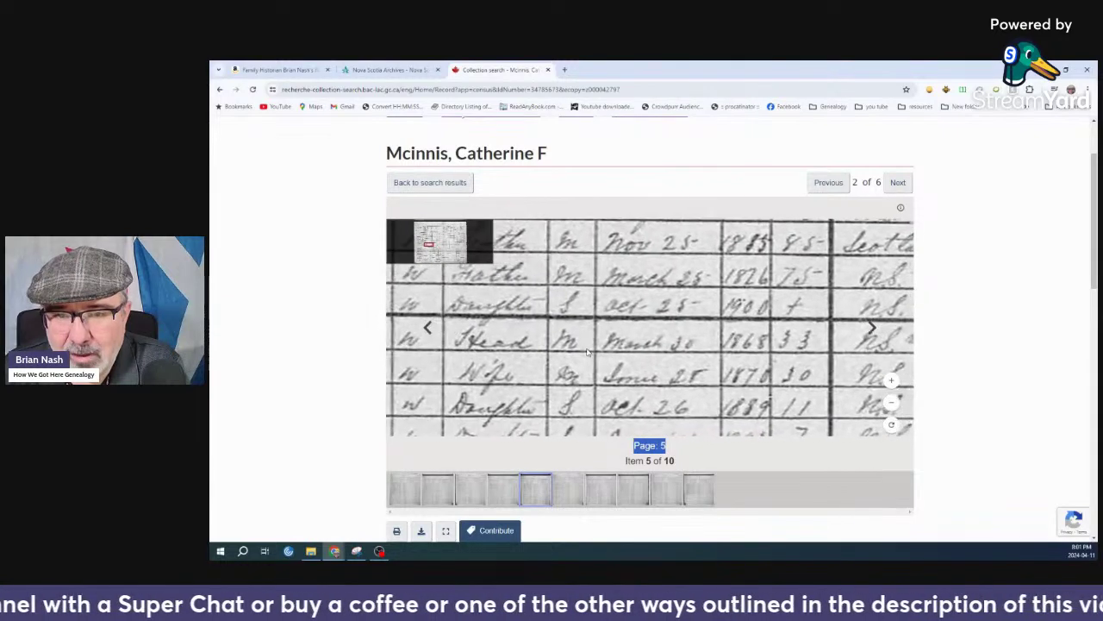
drag(573, 352, 483, 353)
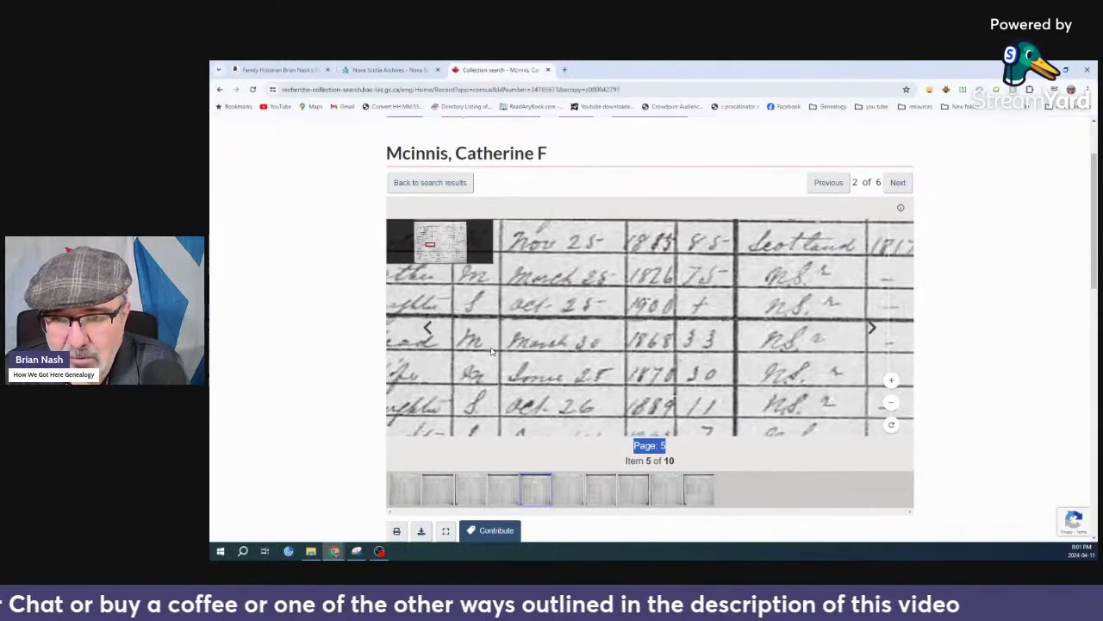
drag(565, 369, 497, 350)
drag(603, 349, 801, 371)
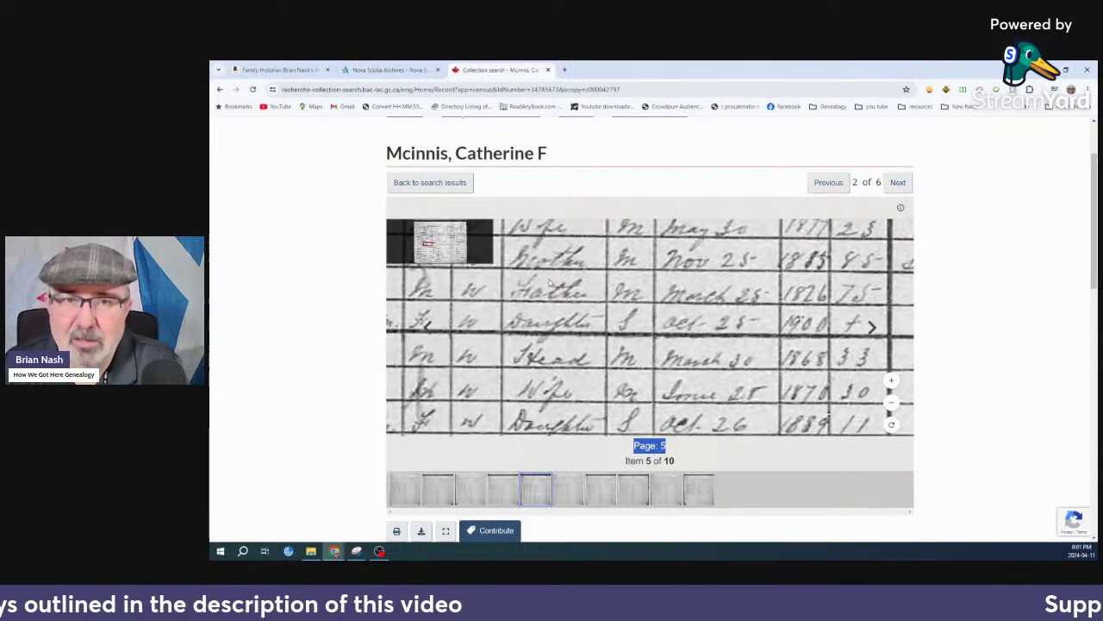
Switch to the Nova Scotia Archives site and open its Births, Marriages, and Deaths search form
click(390, 69)
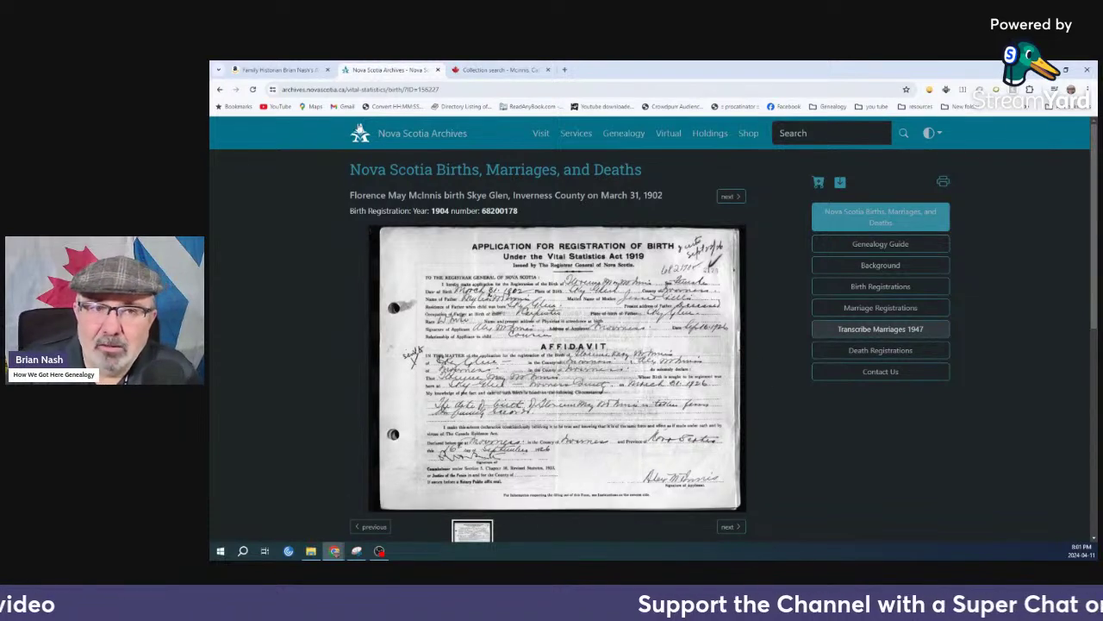
click(604, 133)
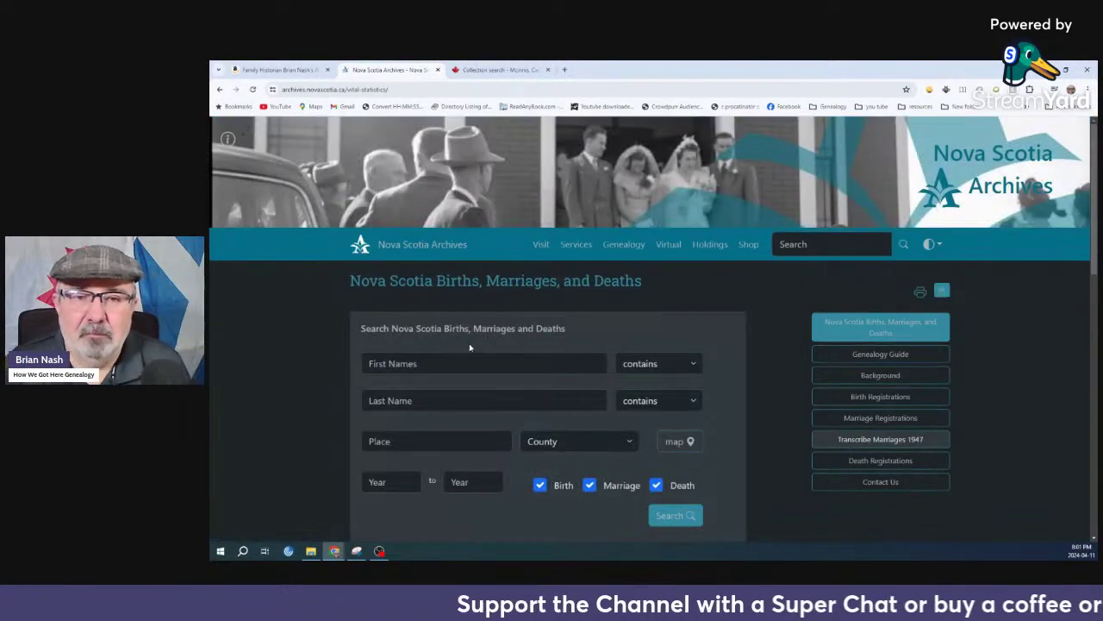
Search births, marriages and deaths for records matching the neighbouring household head's first and last name
click(421, 365)
text(cha)
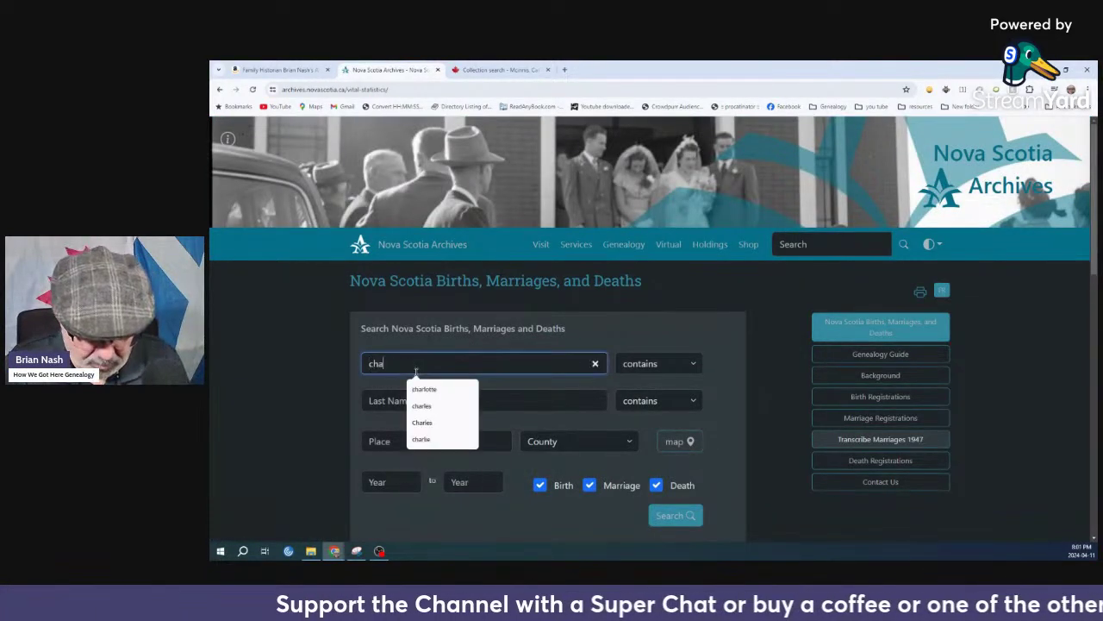
text(rlk)
key(BackSpace)
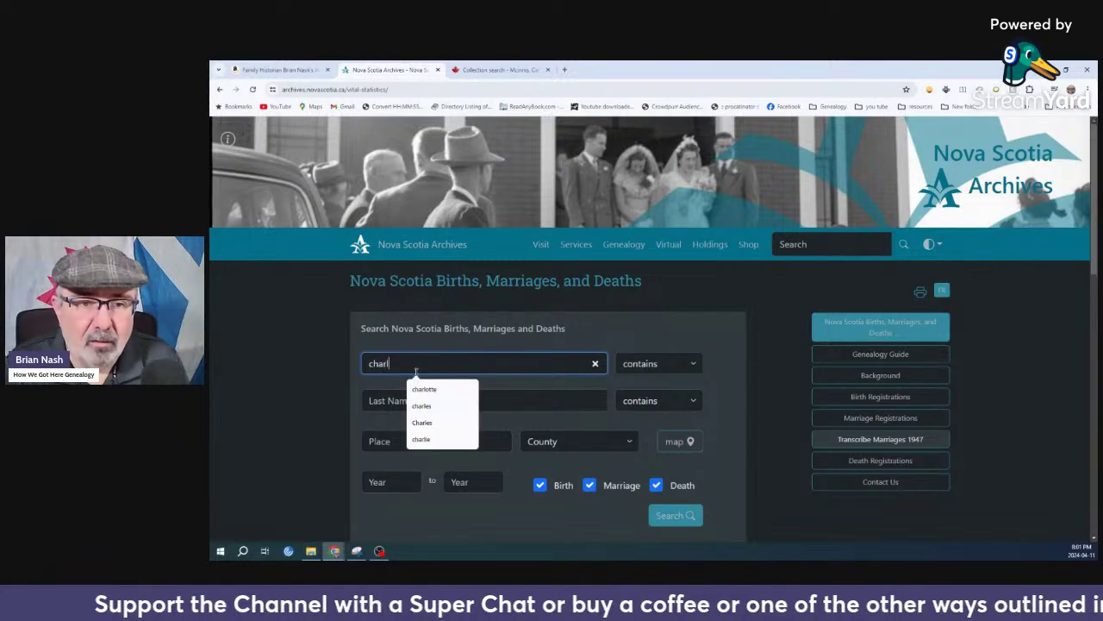
text(es)
key(Tab)
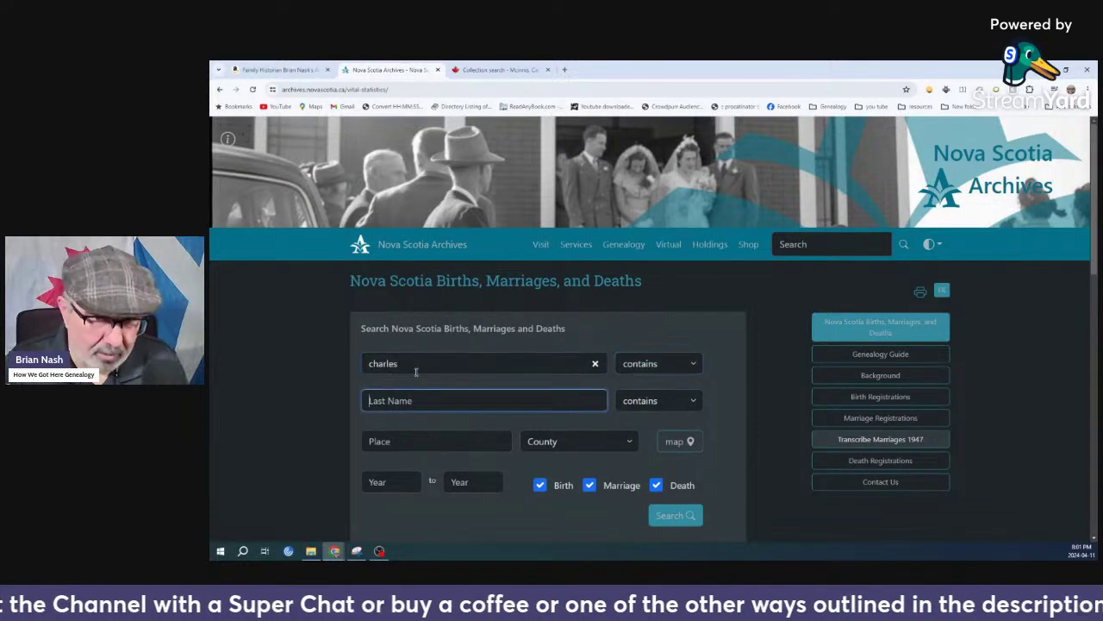
text(mcinnis)
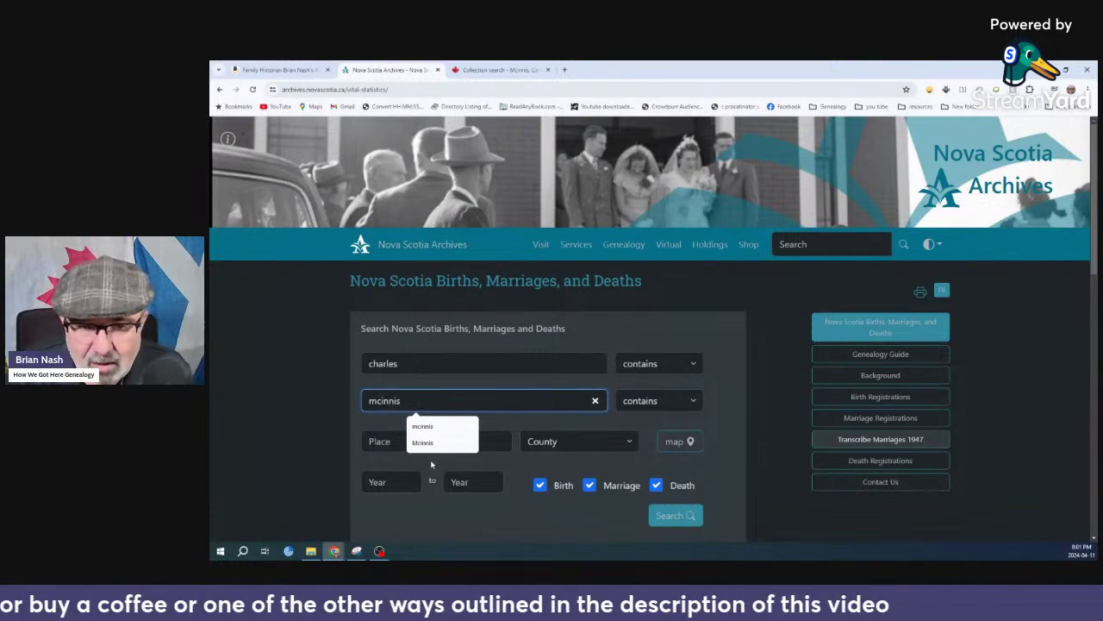
click(680, 515)
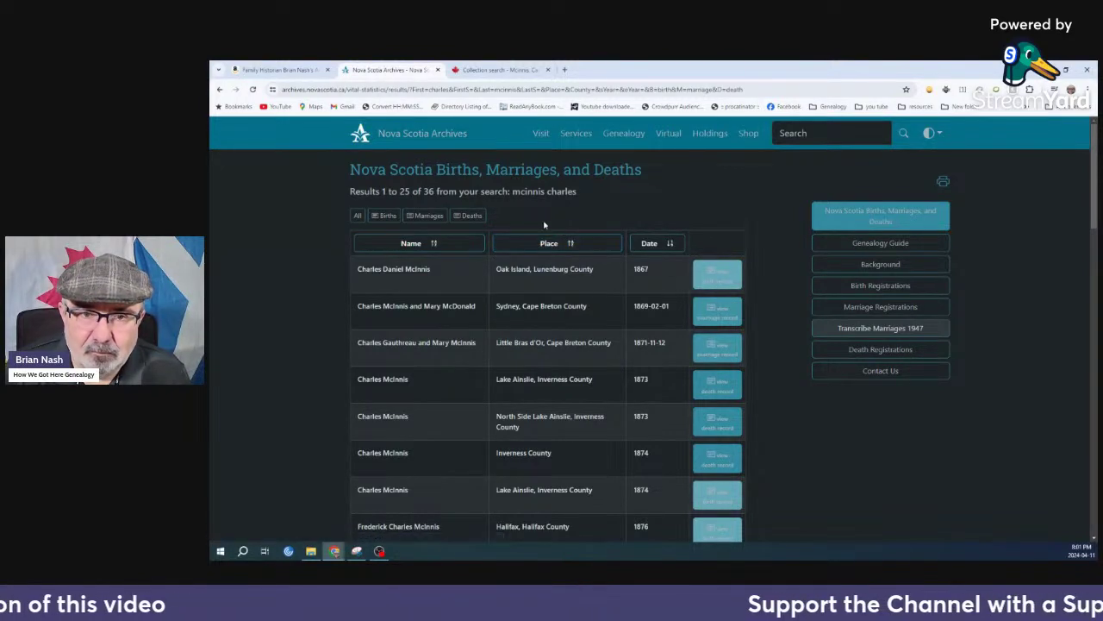
Switch to the census image and check the household head's birth date, birth year and age
click(500, 69)
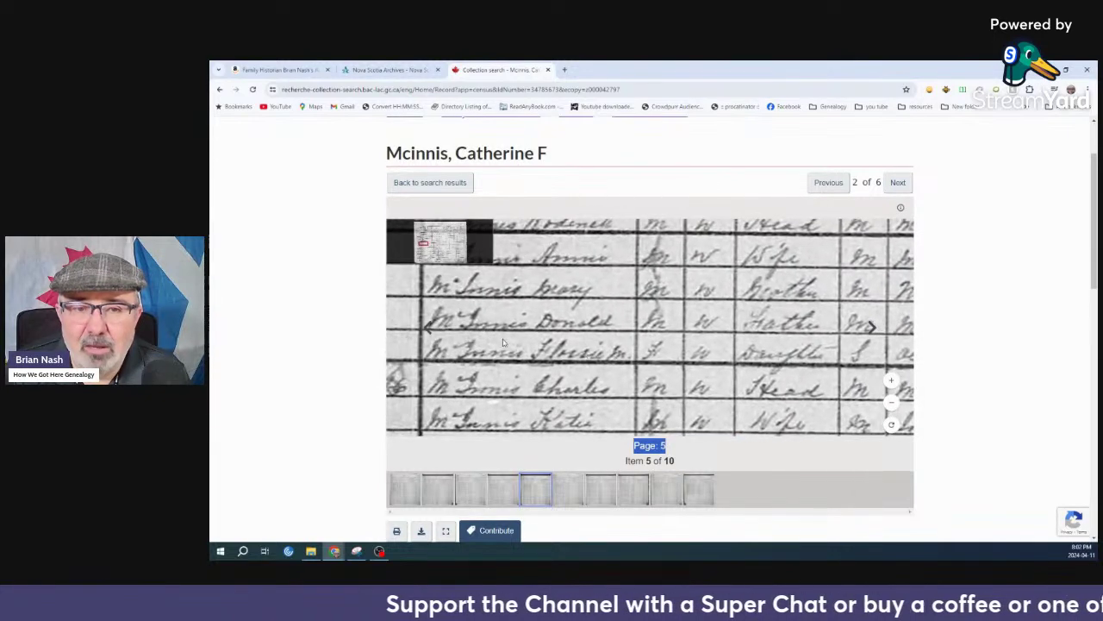
key(Right)
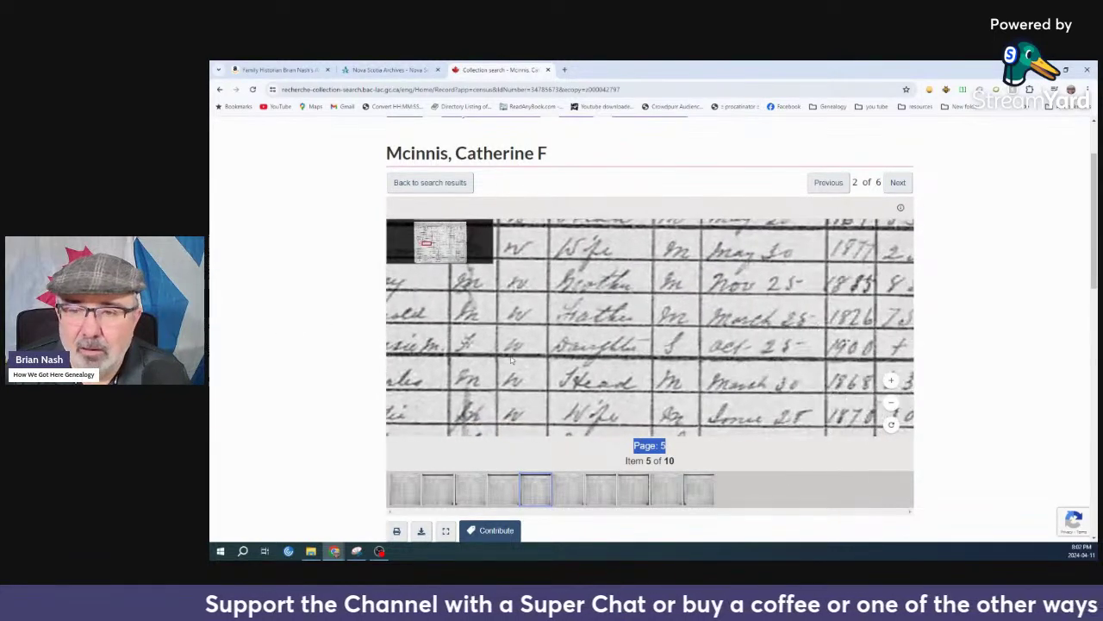
drag(665, 395, 653, 382)
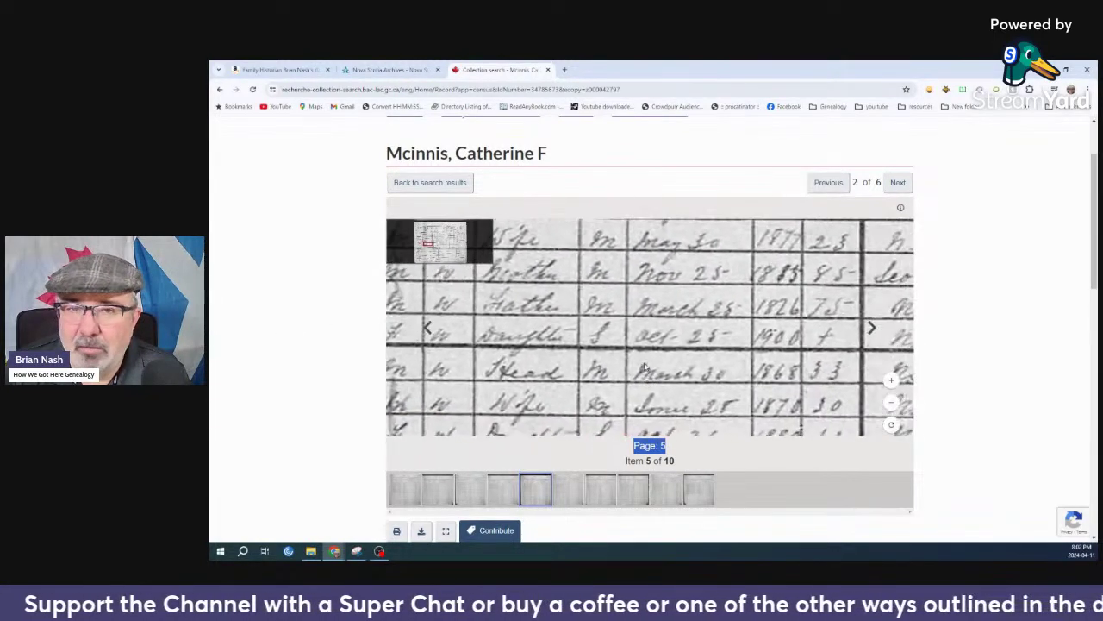
Return to the Nova Scotia Archives results and filter them to births, followed by marriages
click(388, 69)
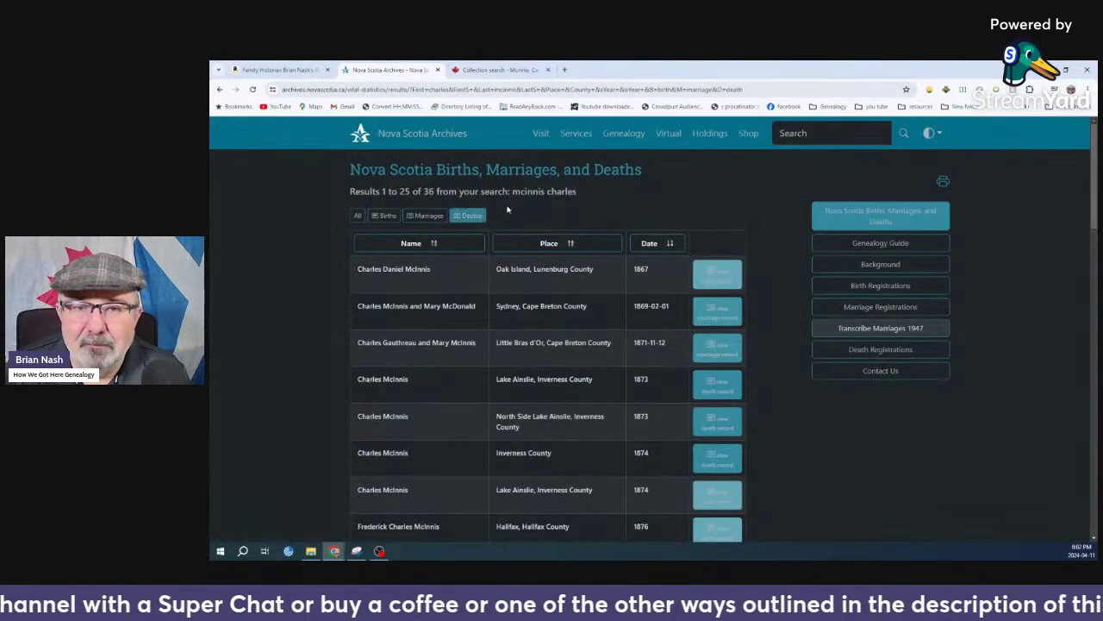
click(385, 216)
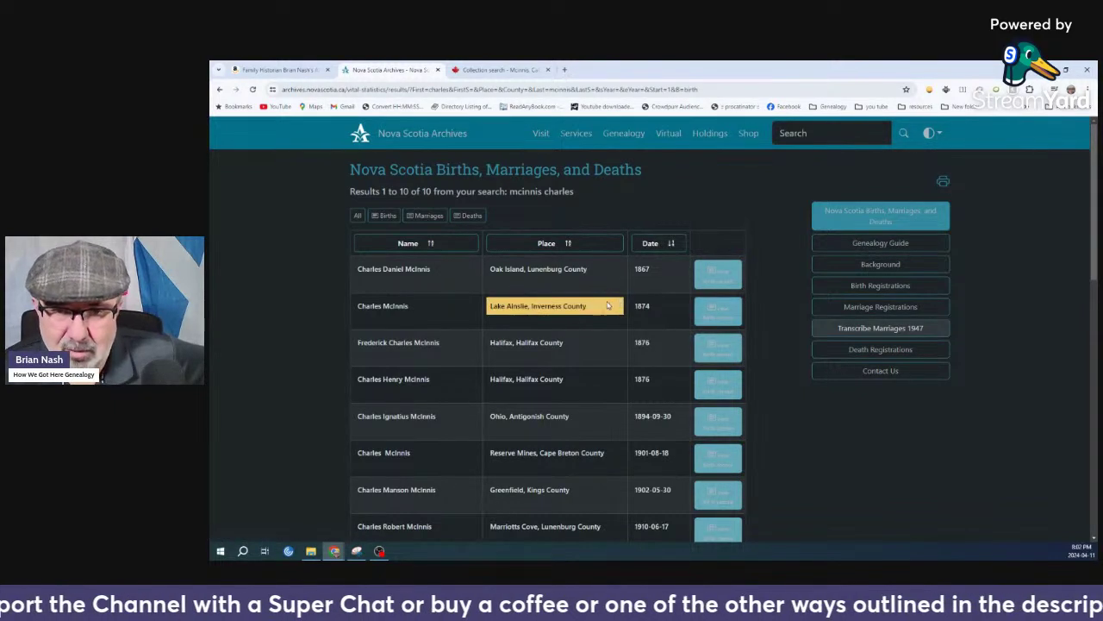
click(410, 221)
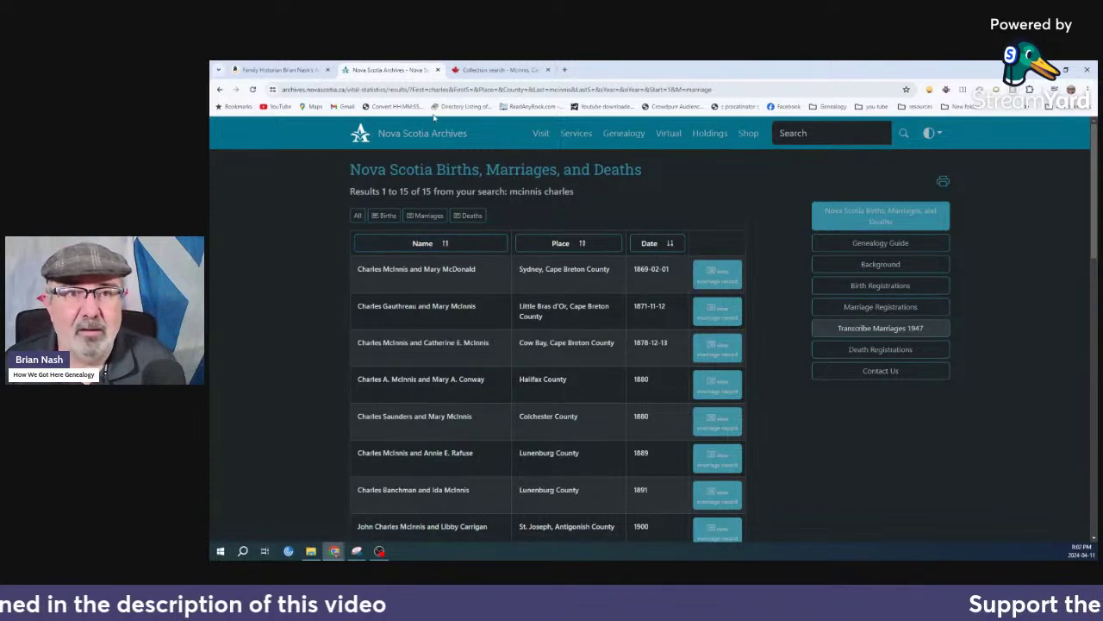
Review the names, relationships, birth dates and ages of the head, wife and children of the neighbouring household in the census image
click(479, 71)
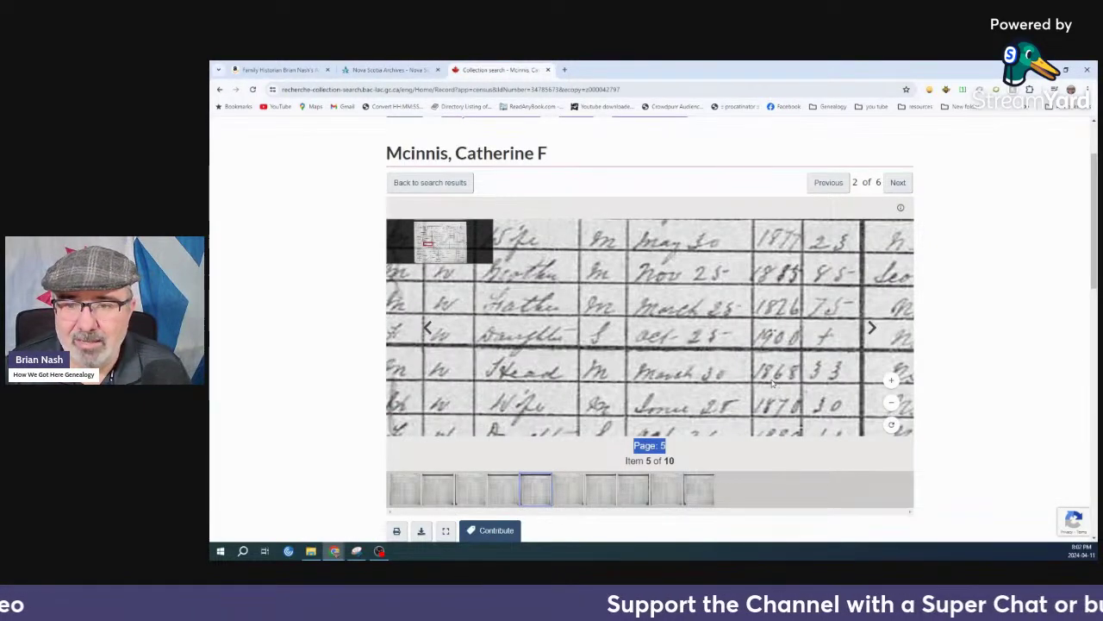
drag(773, 384, 657, 337)
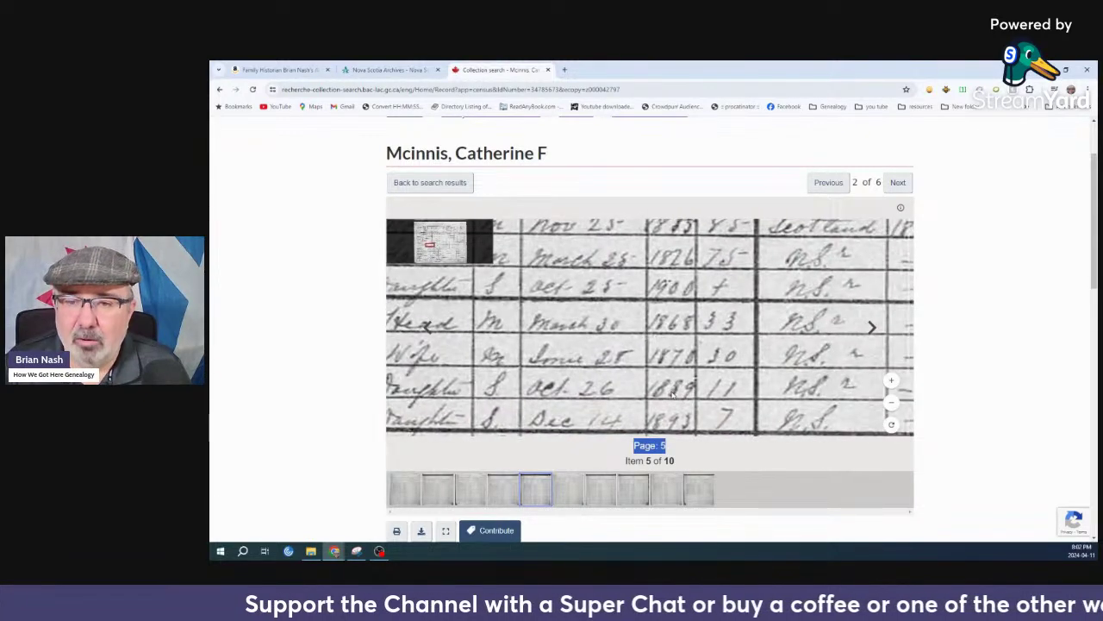
drag(657, 388, 523, 327)
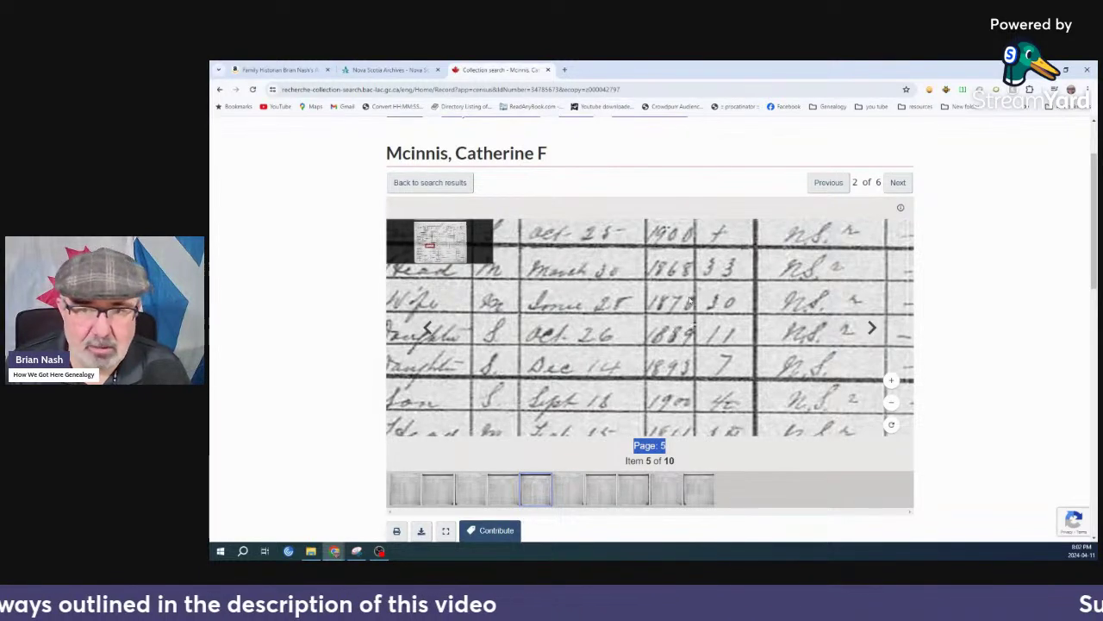
click(392, 71)
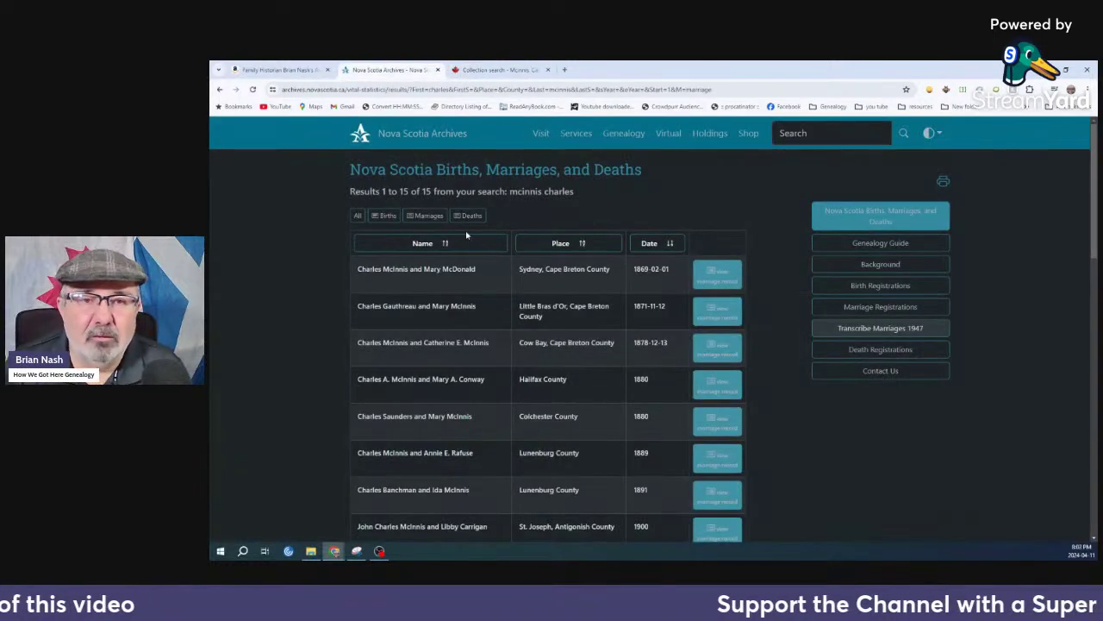
click(488, 70)
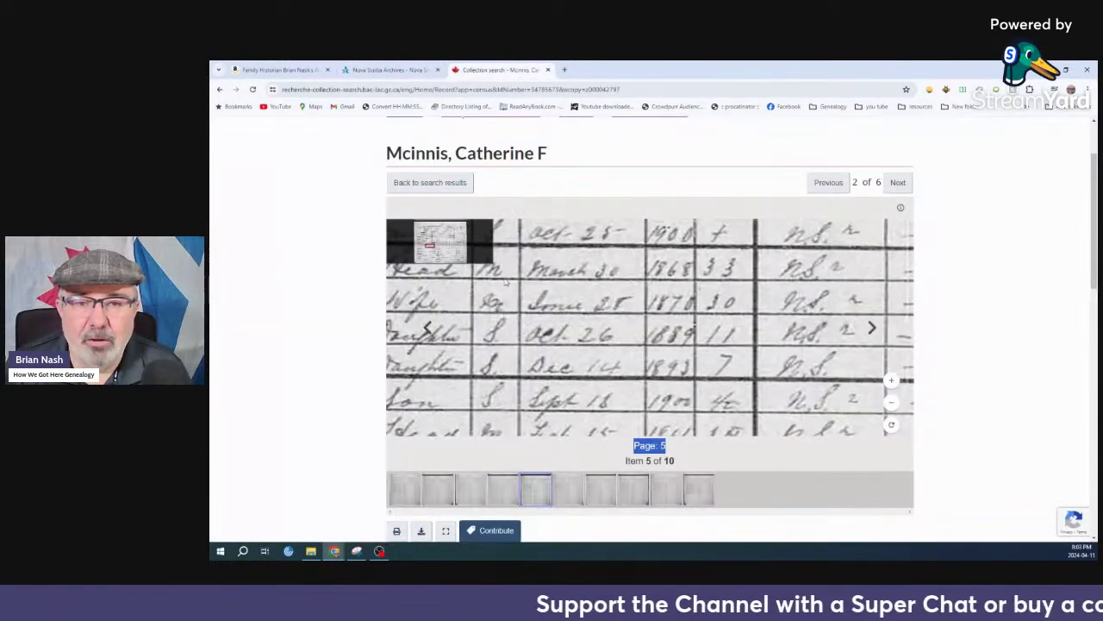
drag(497, 324, 569, 374)
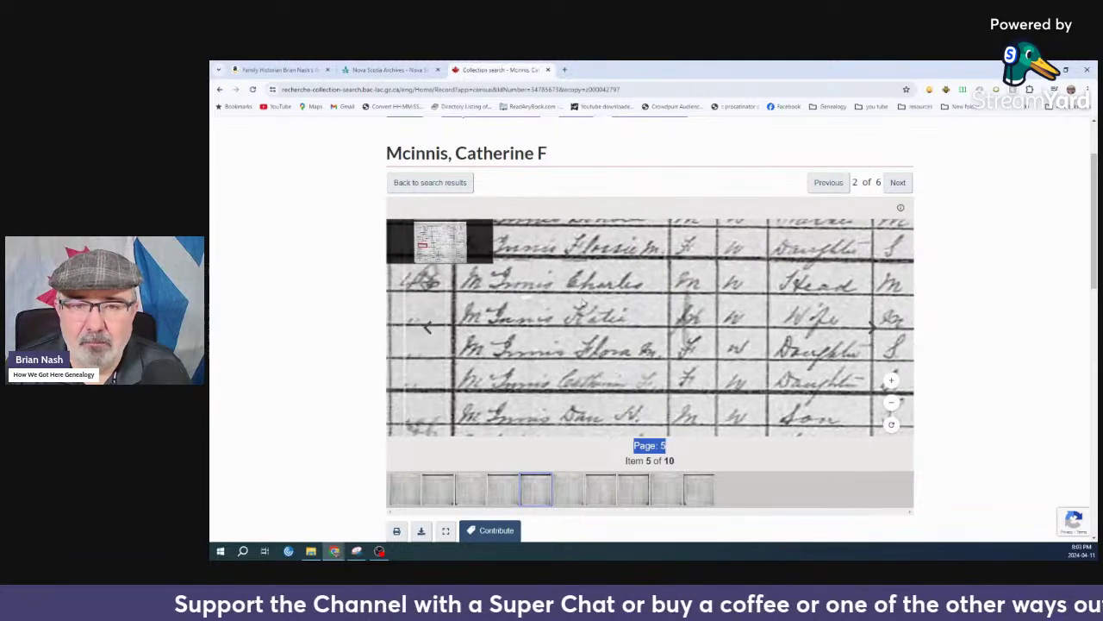
drag(583, 303, 507, 348)
drag(585, 350, 500, 349)
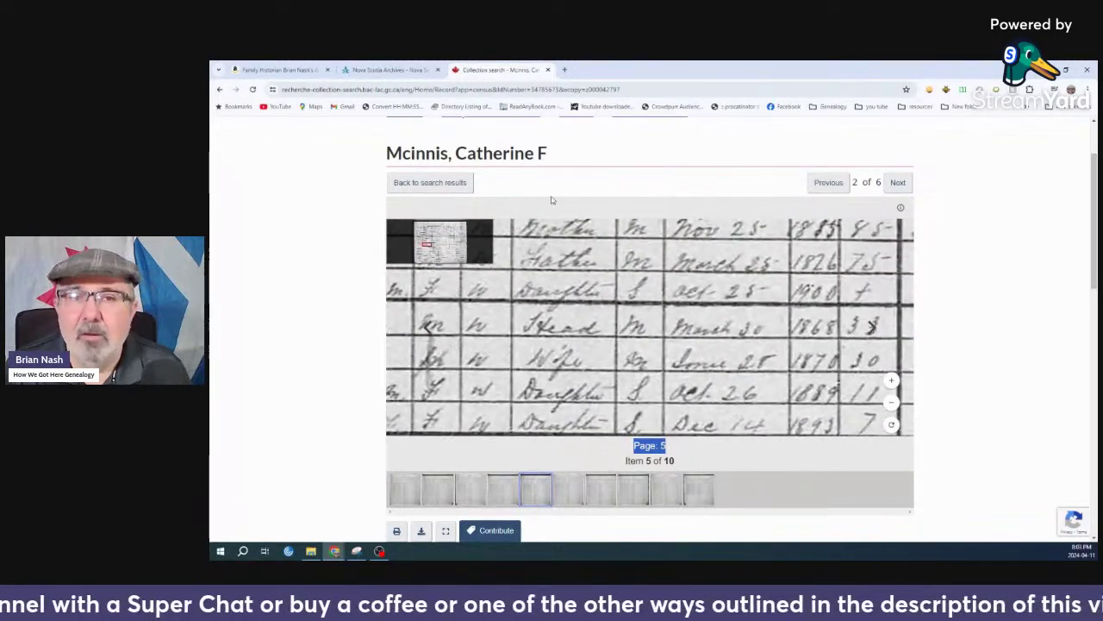
Scan the Nova Scotia Archives marriage results and open the marriage search form with separate bride and groom fields
click(392, 69)
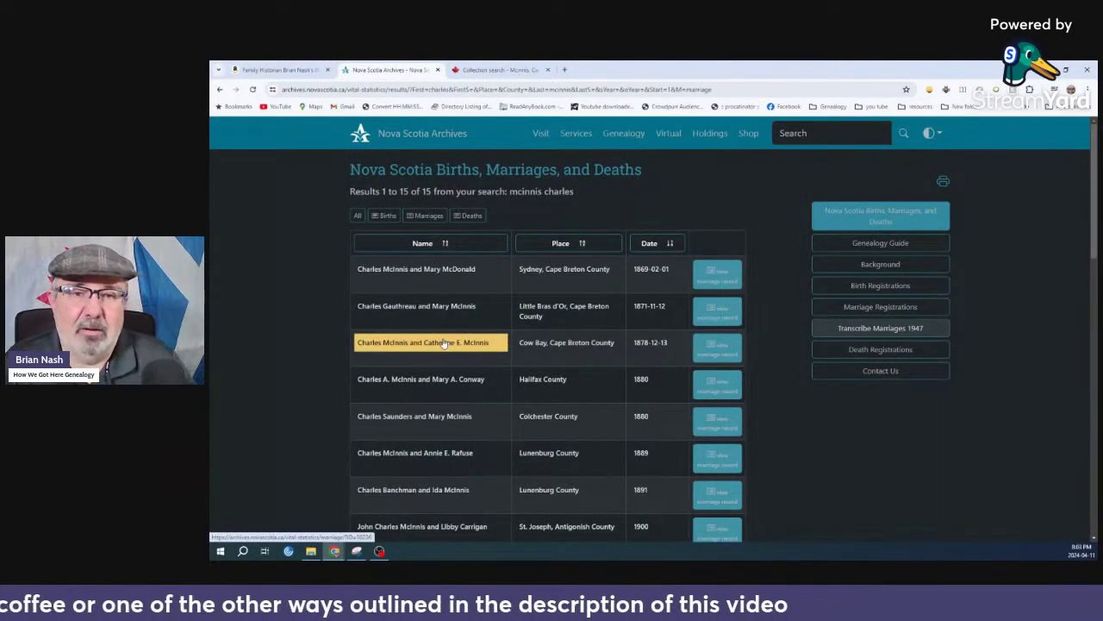
scroll(446, 343, down, 4)
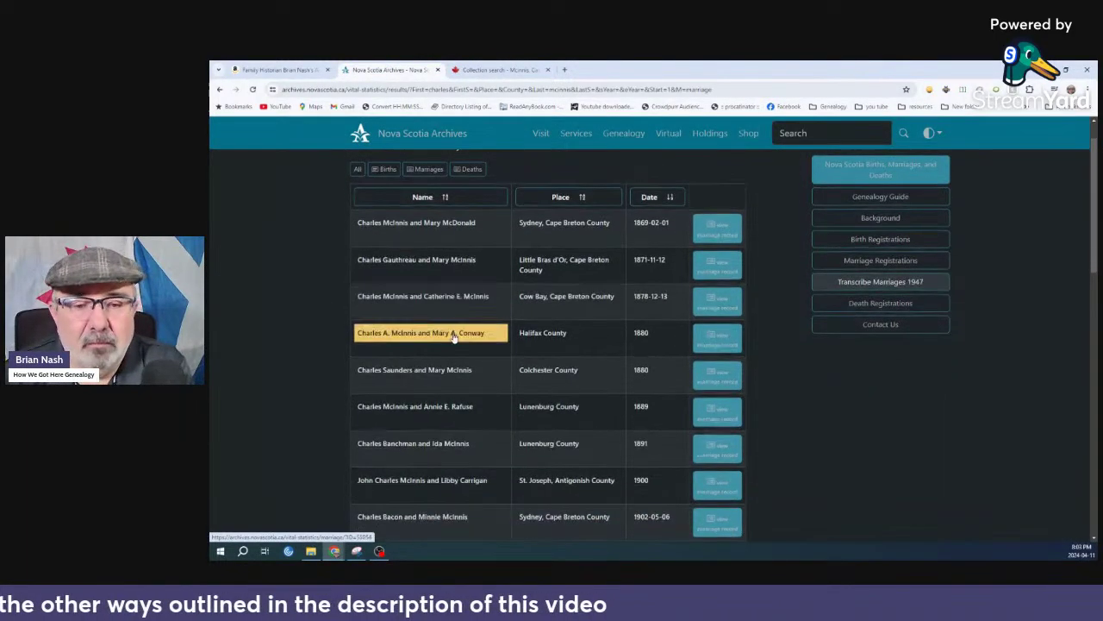
scroll(452, 343, down, 10)
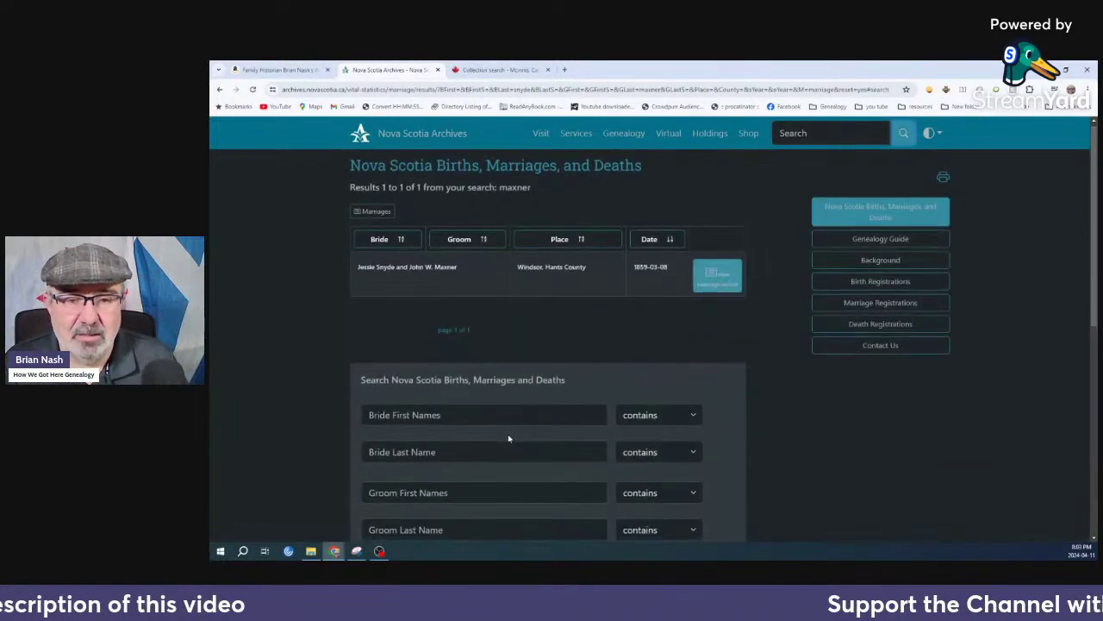
Enter the household head's first and last names as the groom in the marriage search form
scroll(509, 438, down, 4)
click(439, 348)
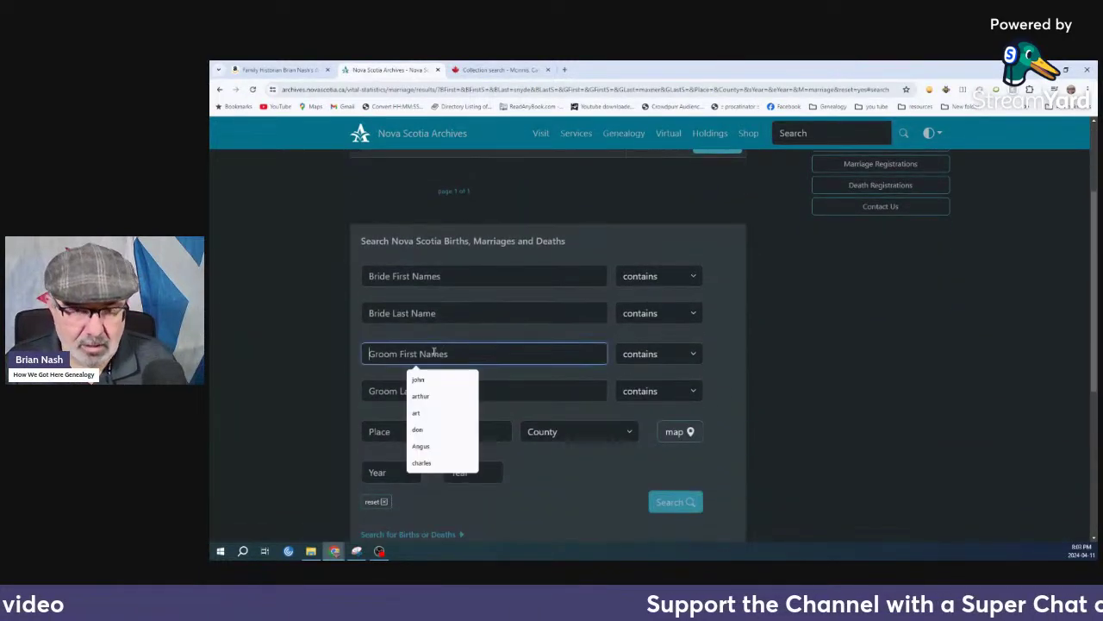
text(char)
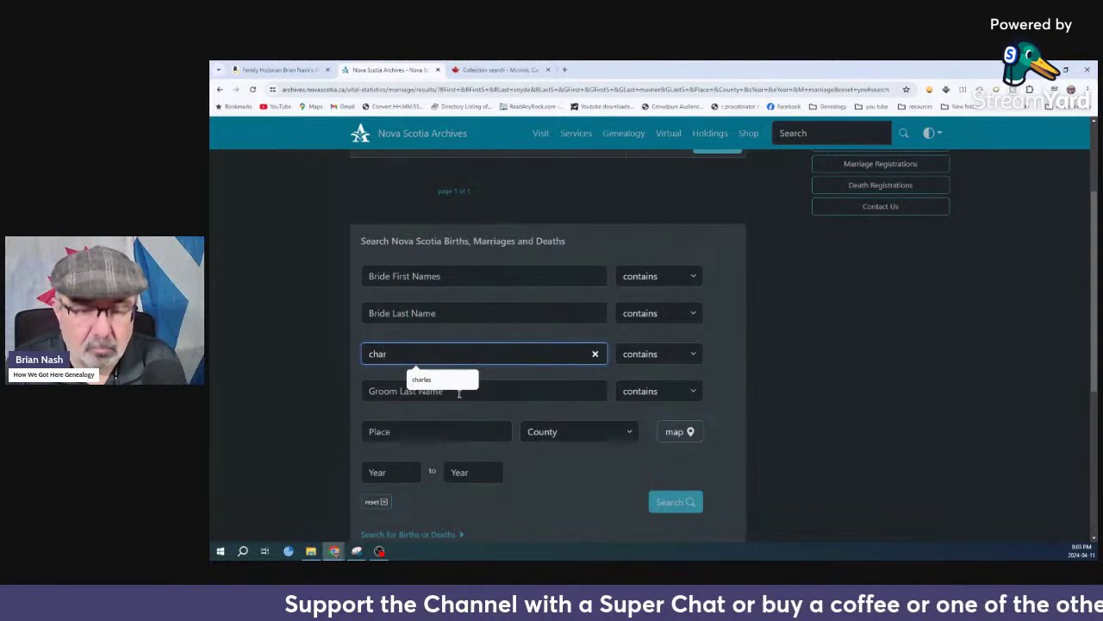
text(les)
key(Tab)
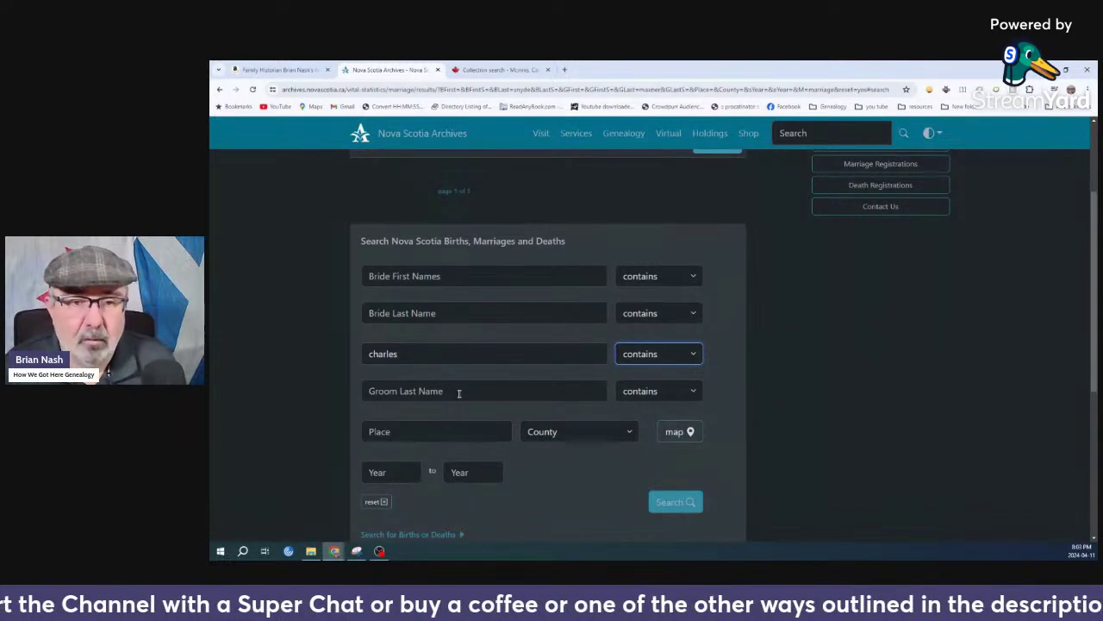
click(410, 389)
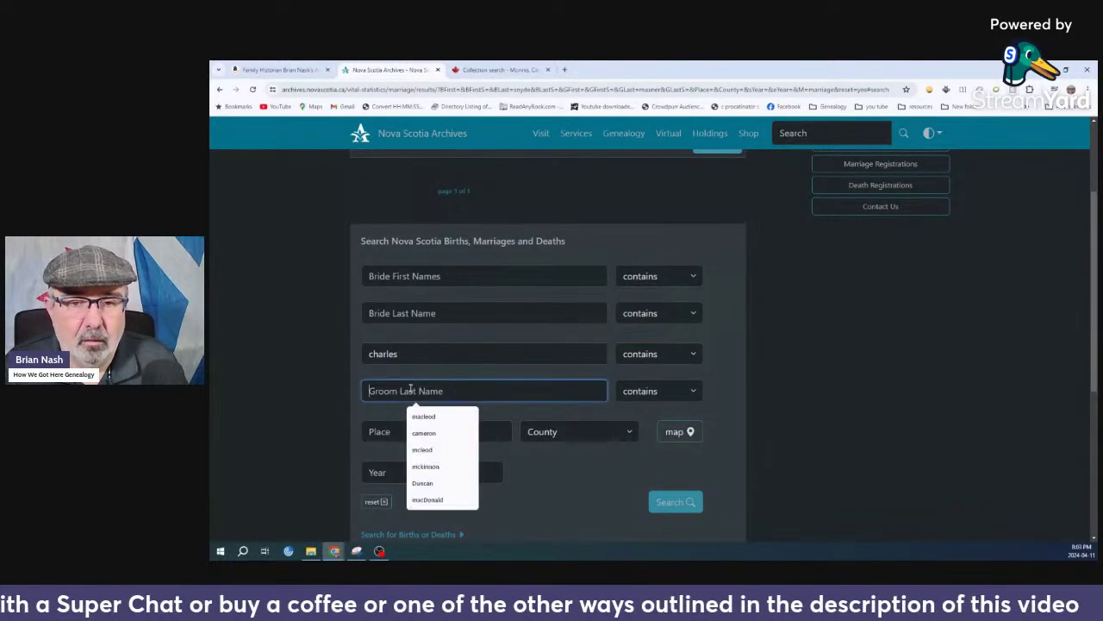
text(Mcinnio)
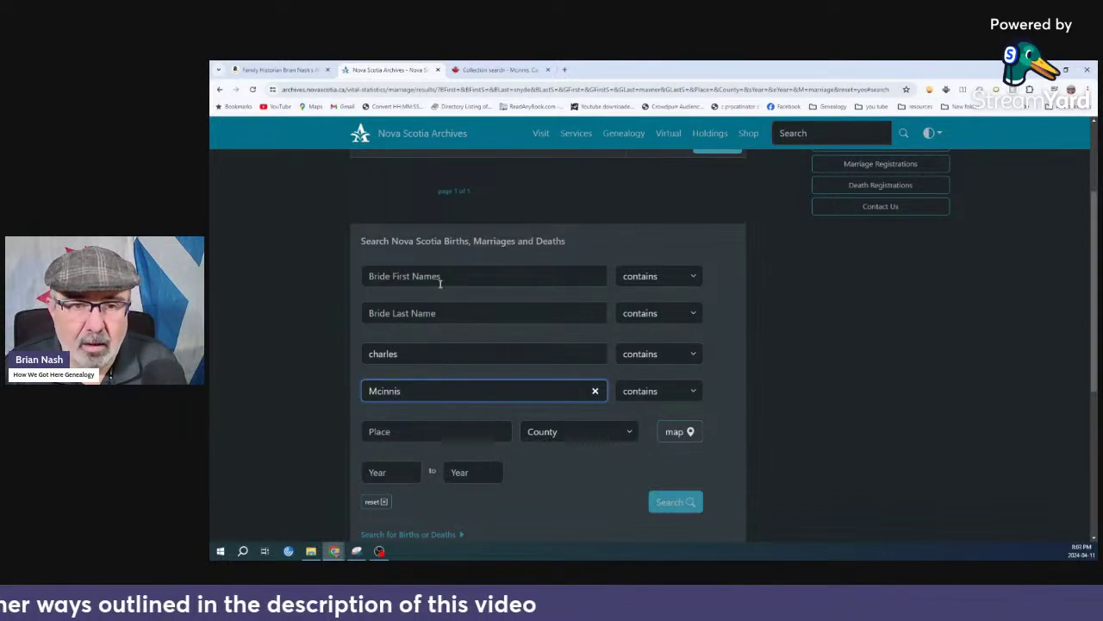
Set the bride's first name to starts with "ka" and run the marriage search
click(655, 276)
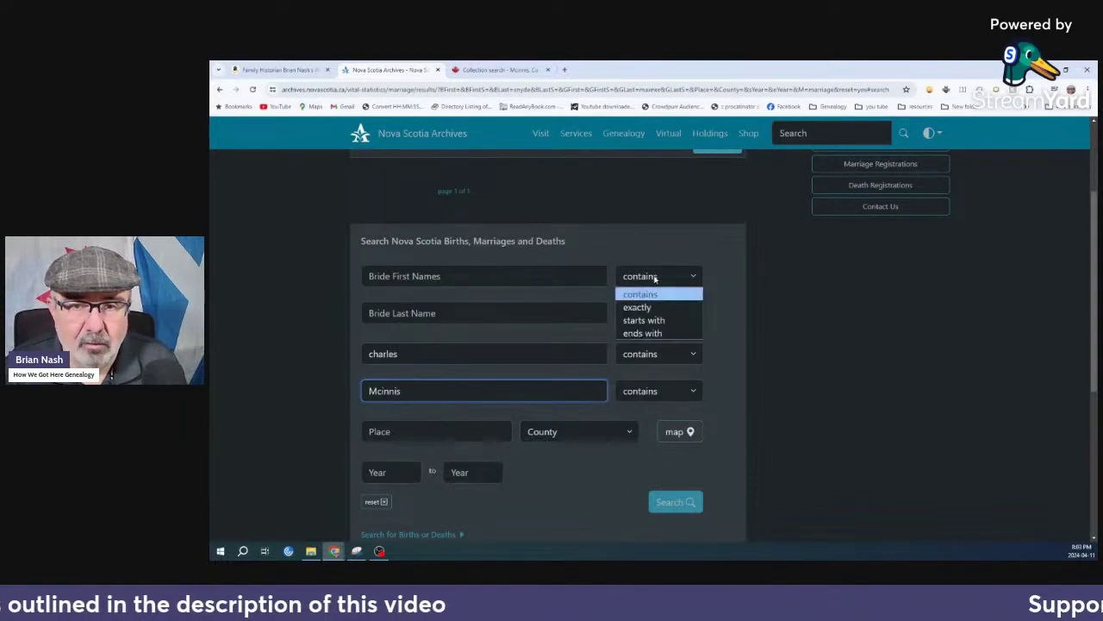
click(645, 320)
click(521, 282)
text(ka)
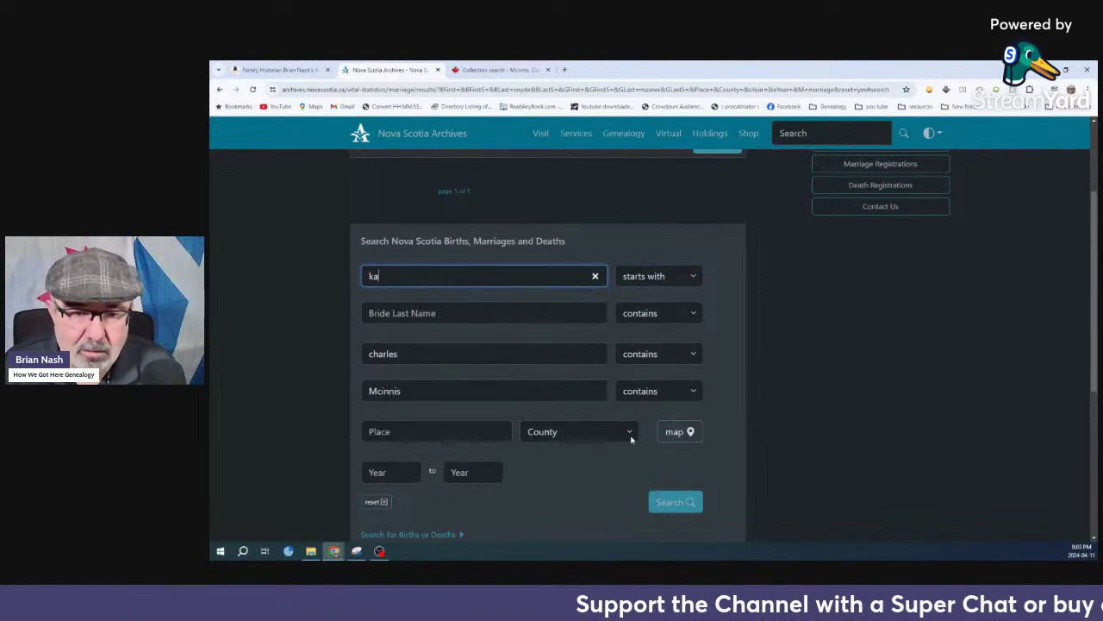
click(685, 505)
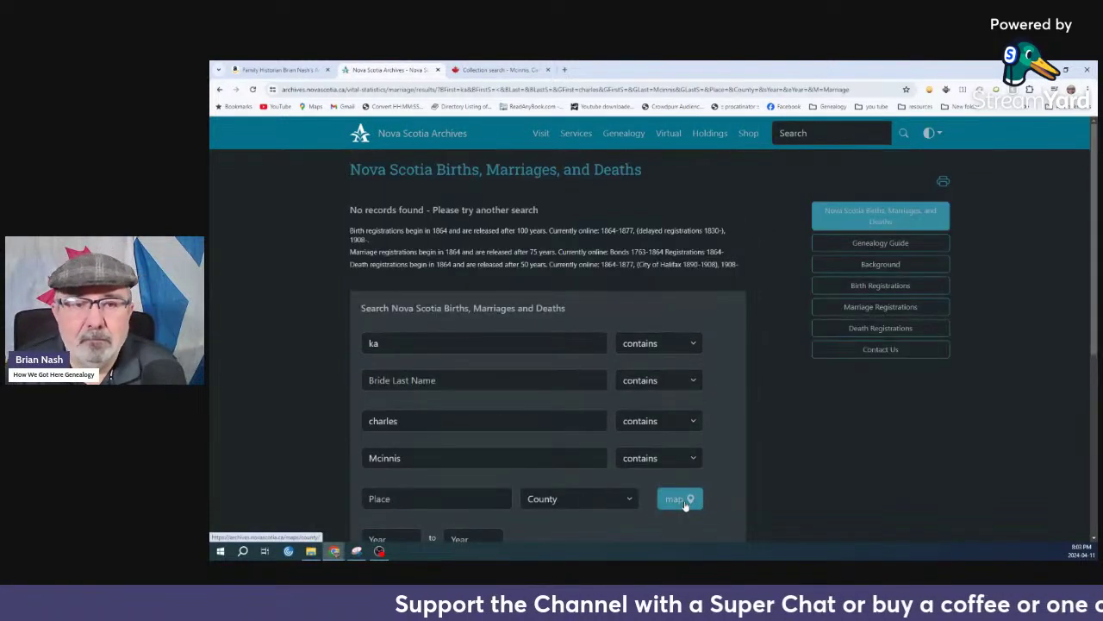
Respell the groom's last name with the "Mac" prefix and rerun the marriage search
drag(393, 343, 365, 343)
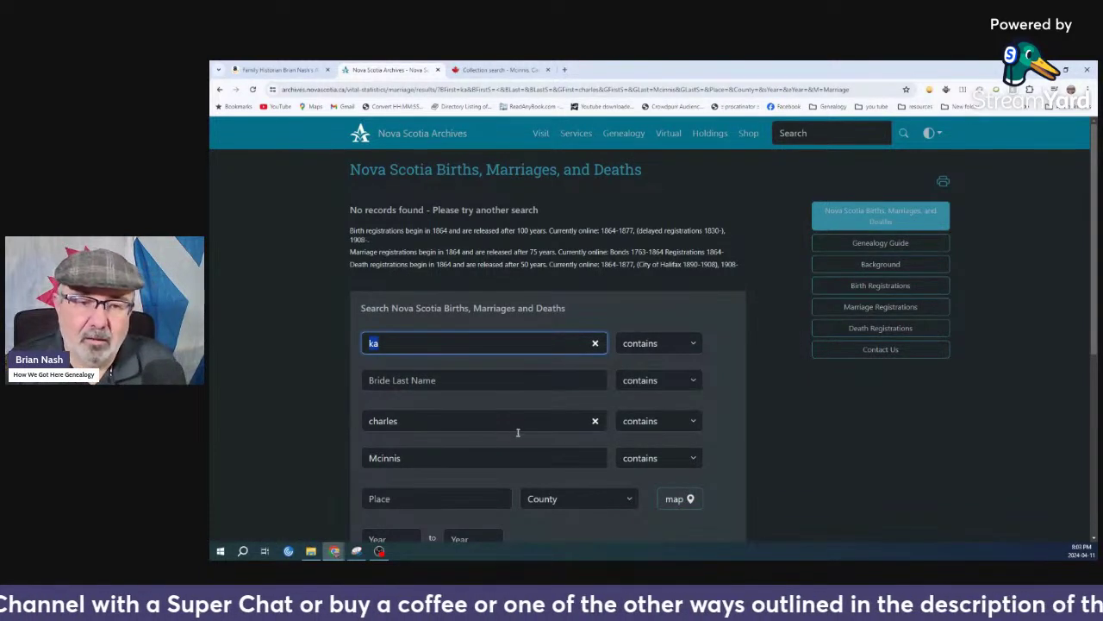
click(377, 458)
text(a)
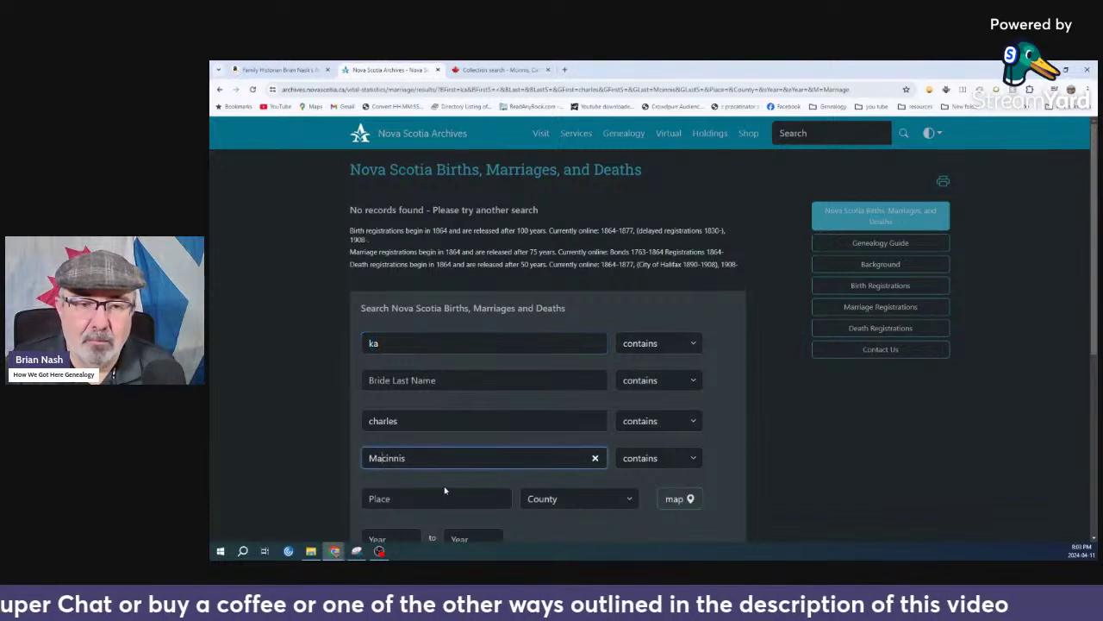
scroll(445, 491, down, 2)
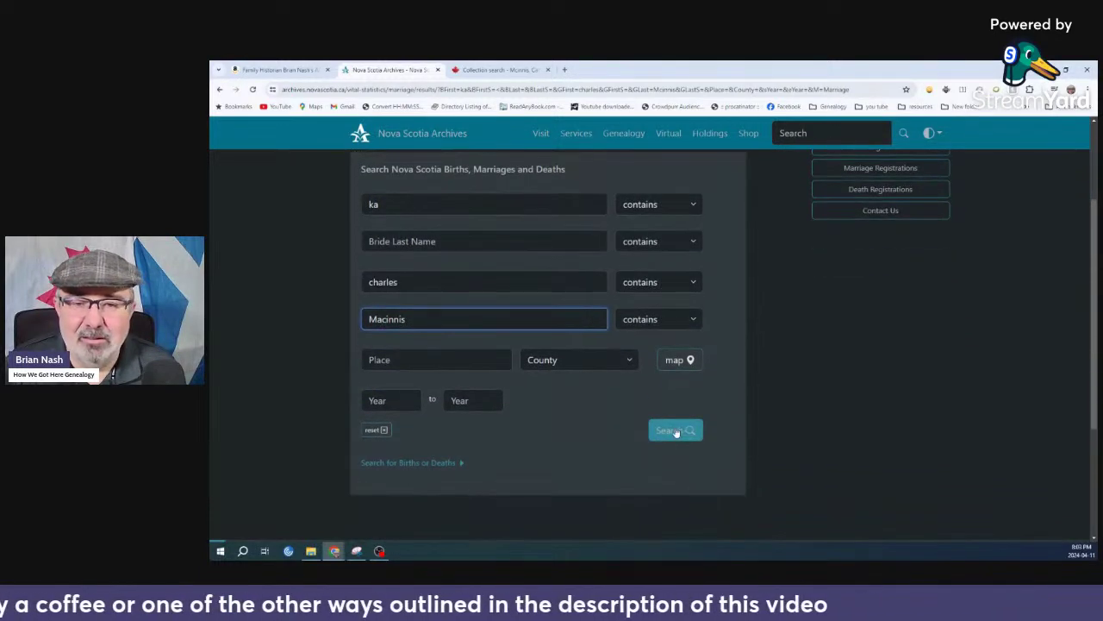
click(676, 430)
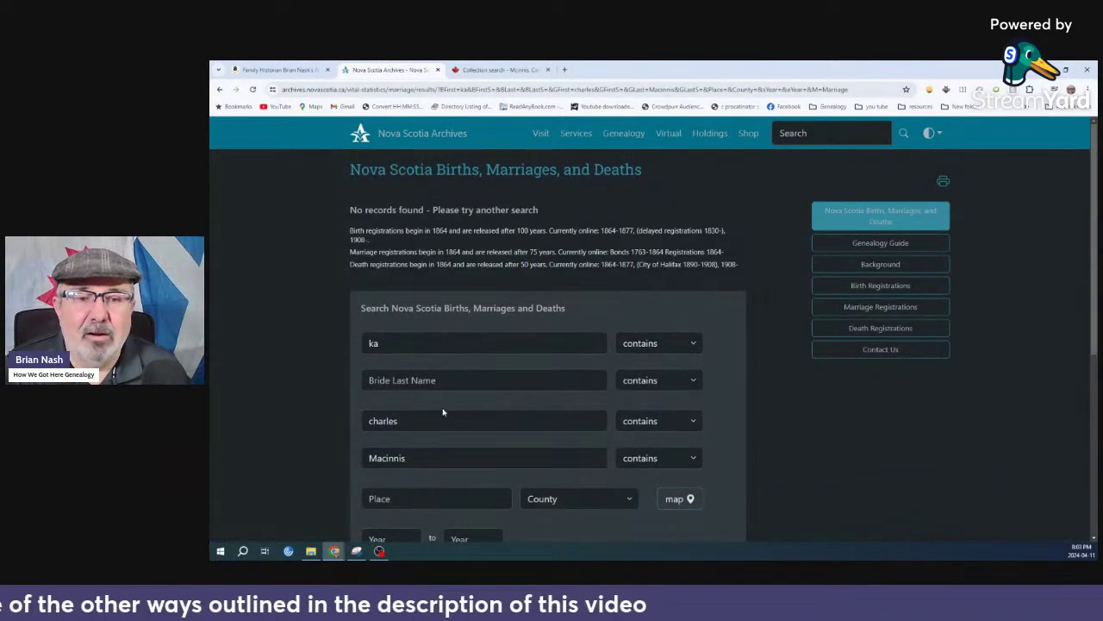
Clear the bride's first name, respell the groom's last name with the "Mc" prefix, and rerun the marriage search
click(388, 345)
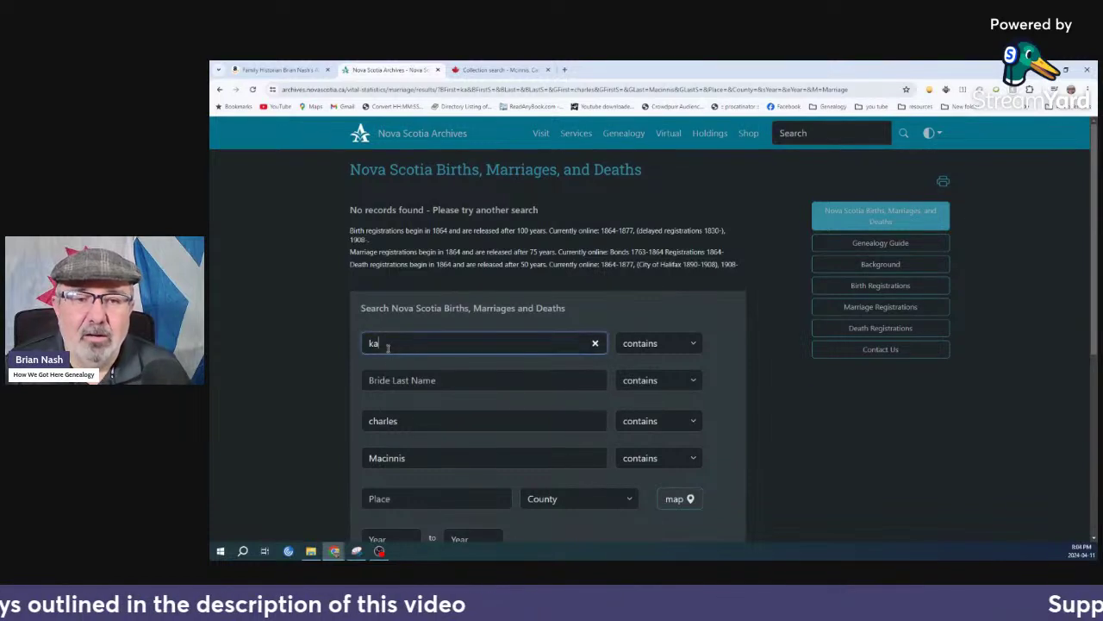
key(BackSpace)
key(BackSpace)
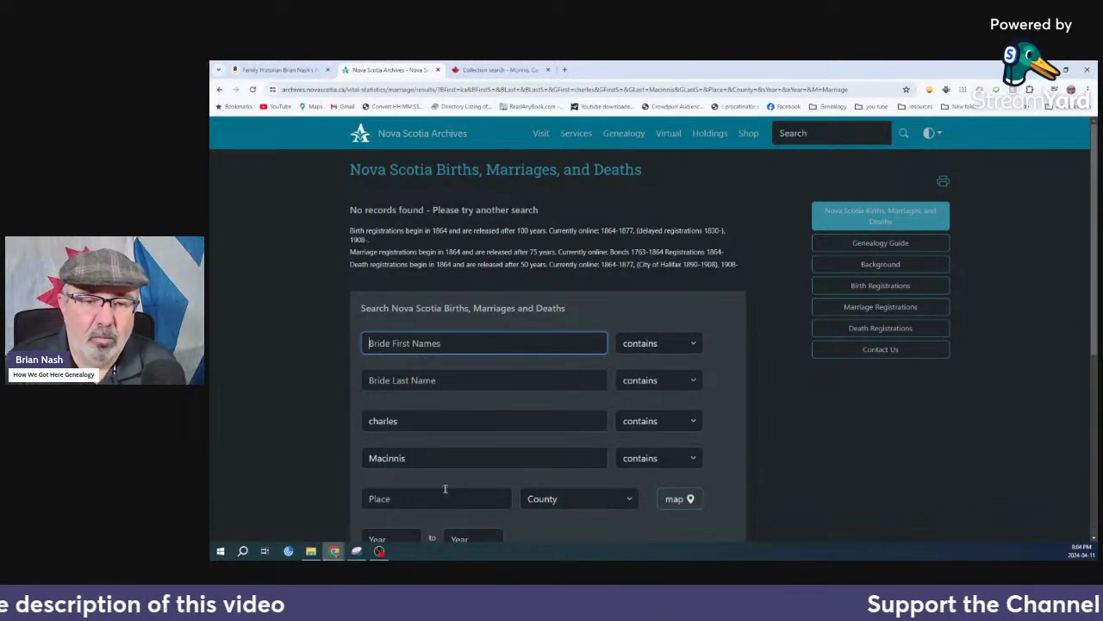
click(385, 460)
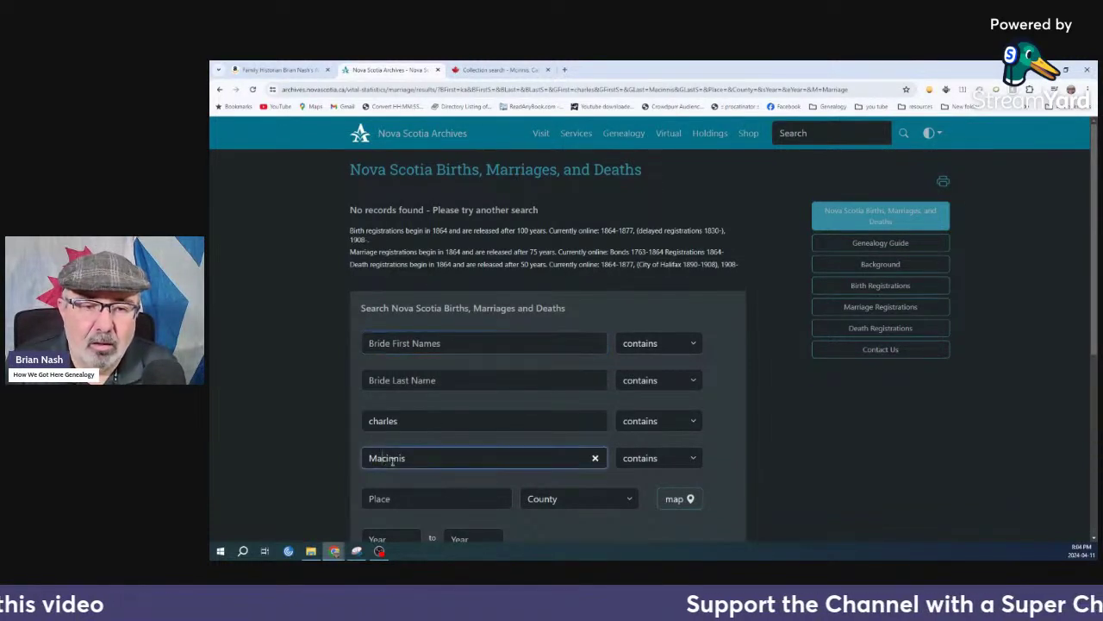
key(BackSpace)
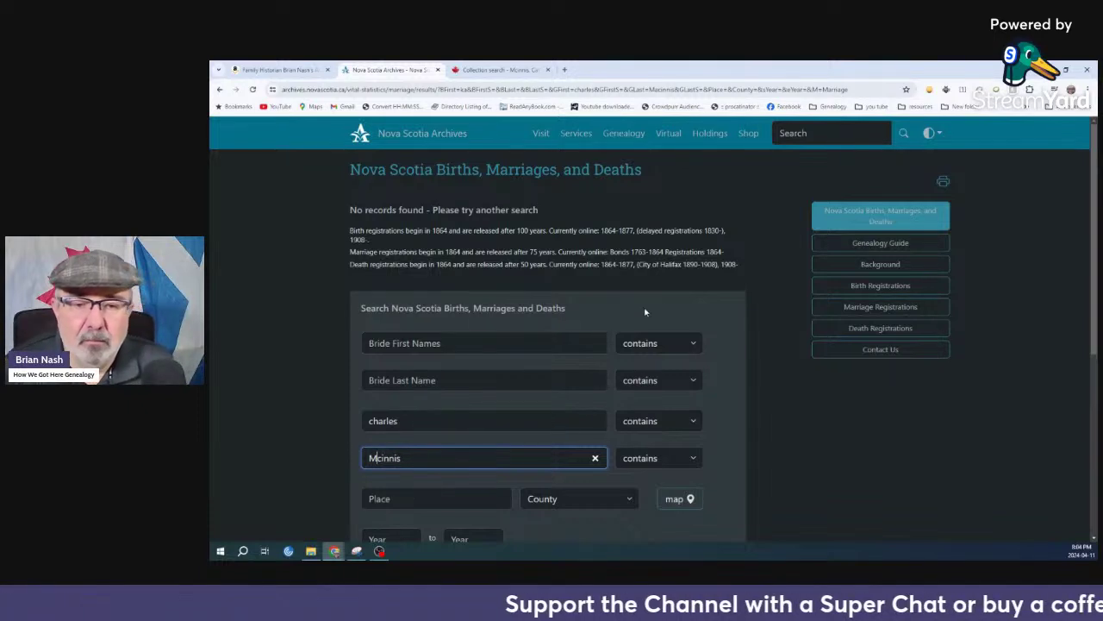
scroll(541, 432, down, 2)
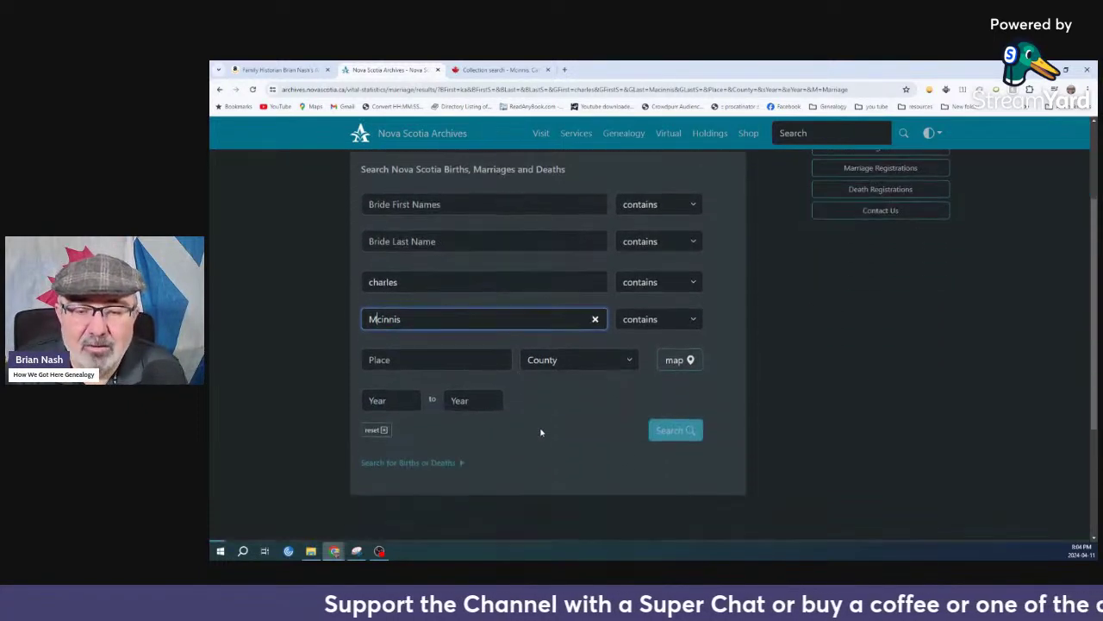
click(676, 431)
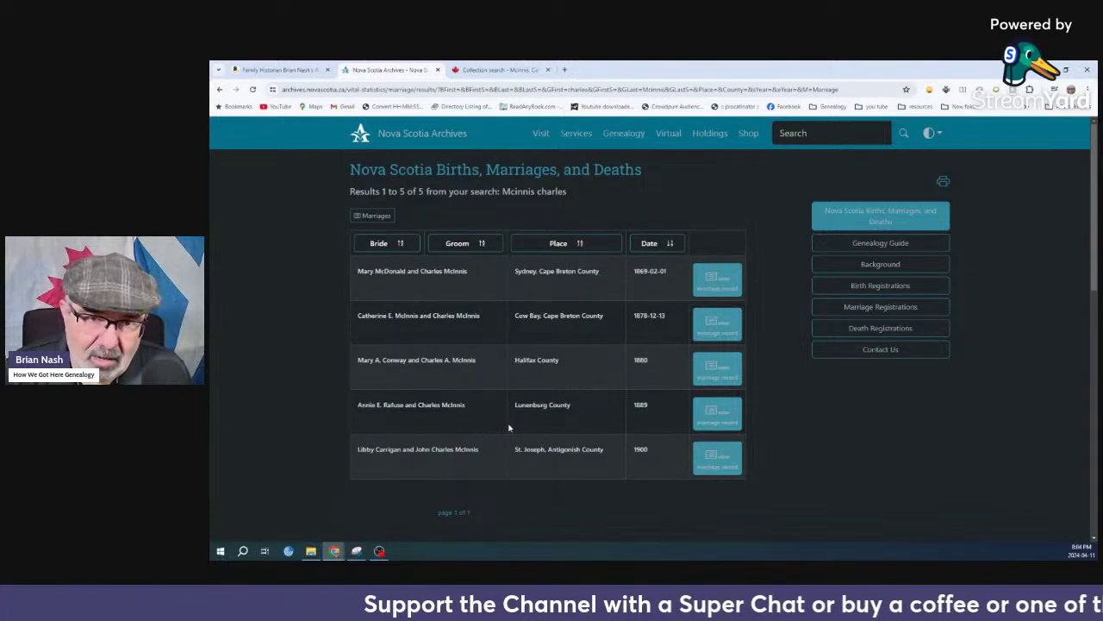
Review the marriage results, return to the earlier general name search, and list only its death records
scroll(519, 423, down, 3)
scroll(492, 431, up, 3)
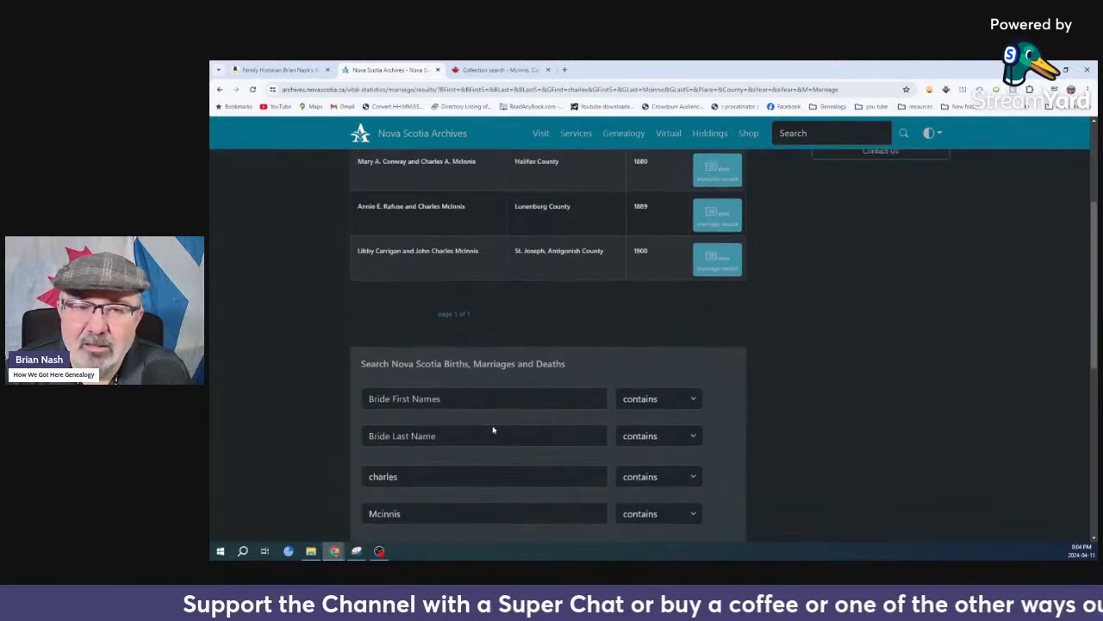
click(220, 90)
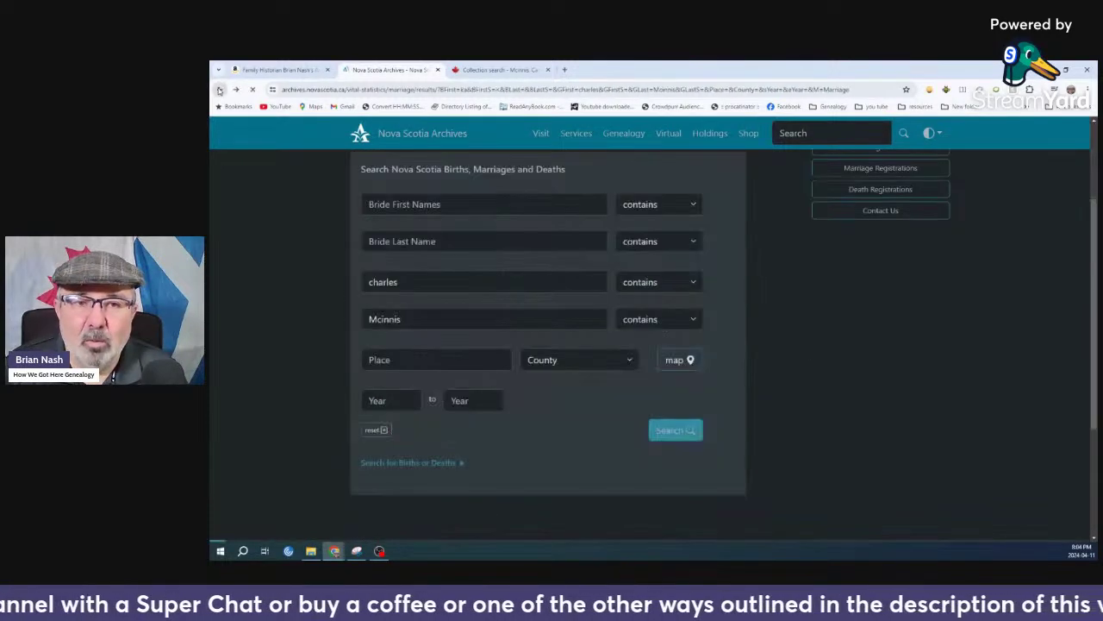
click(220, 89)
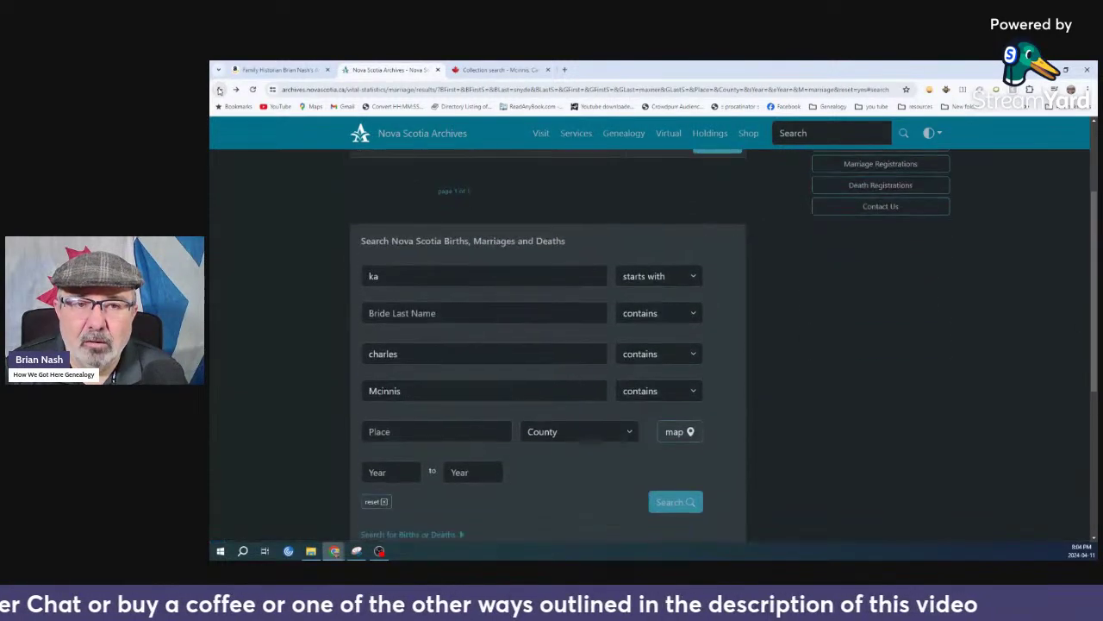
click(220, 89)
scroll(470, 364, up, 6)
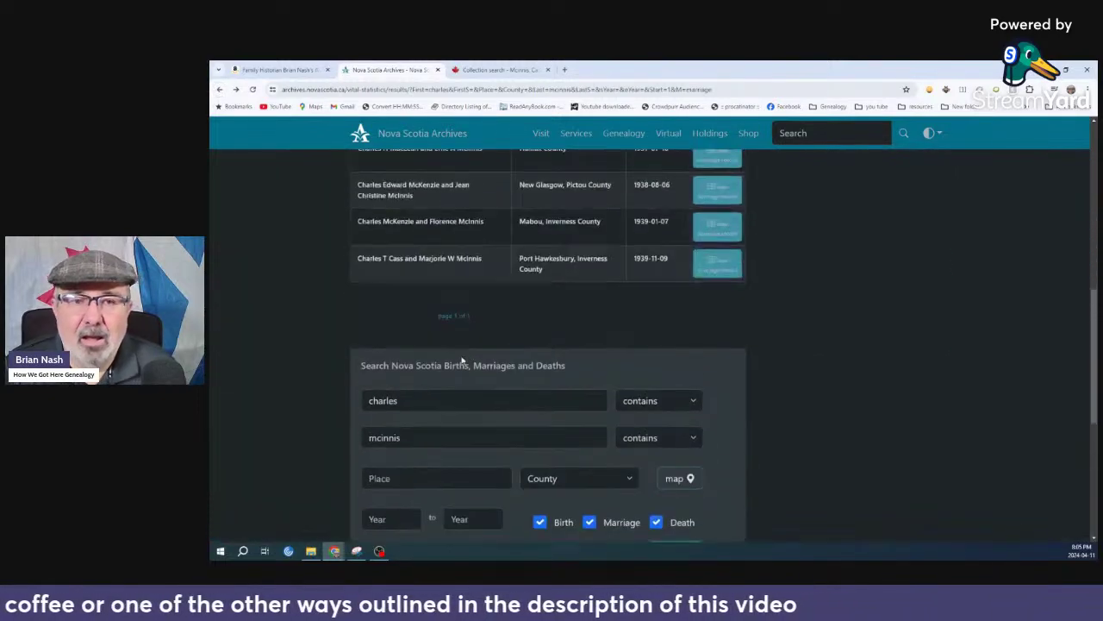
scroll(468, 369, up, 3)
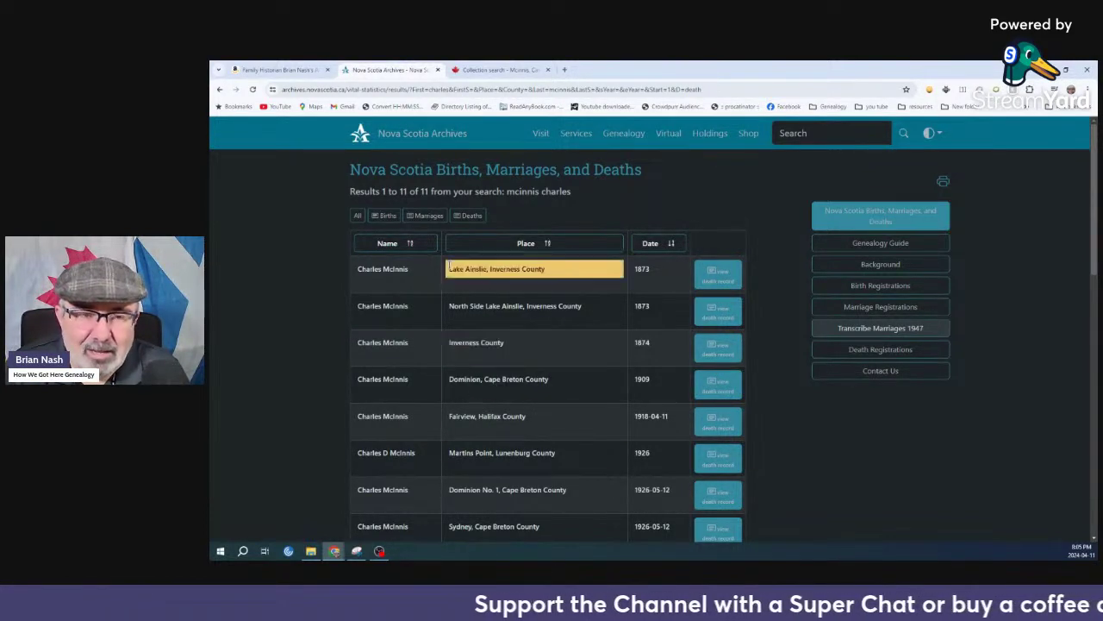
Compare the household's relationships, birth dates and ages on the census page with the places and dates in the death results
click(488, 69)
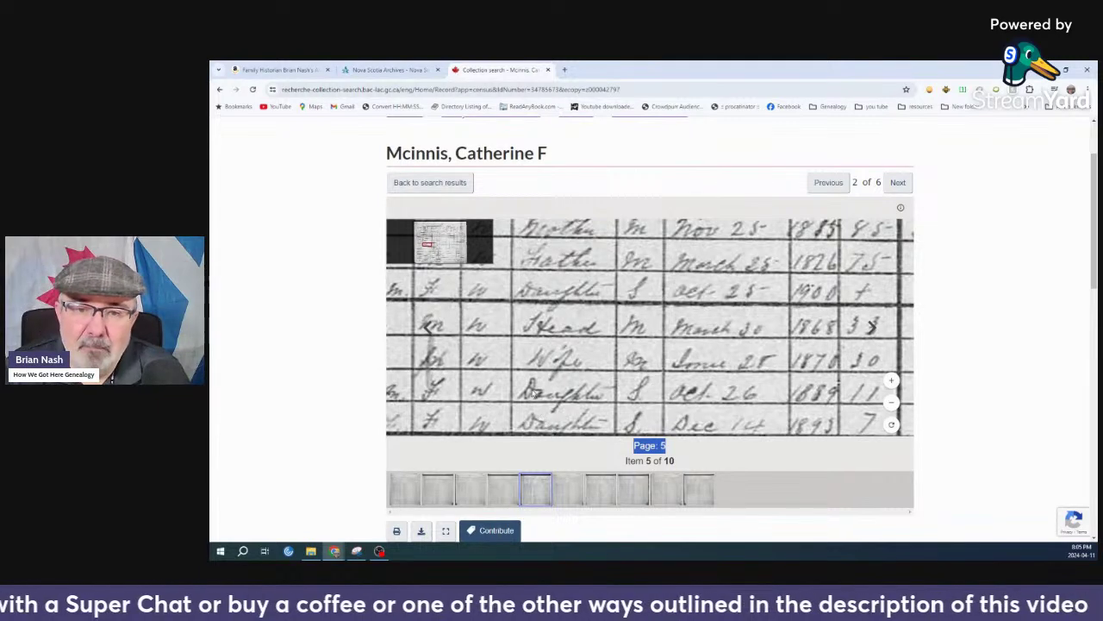
drag(534, 392, 638, 397)
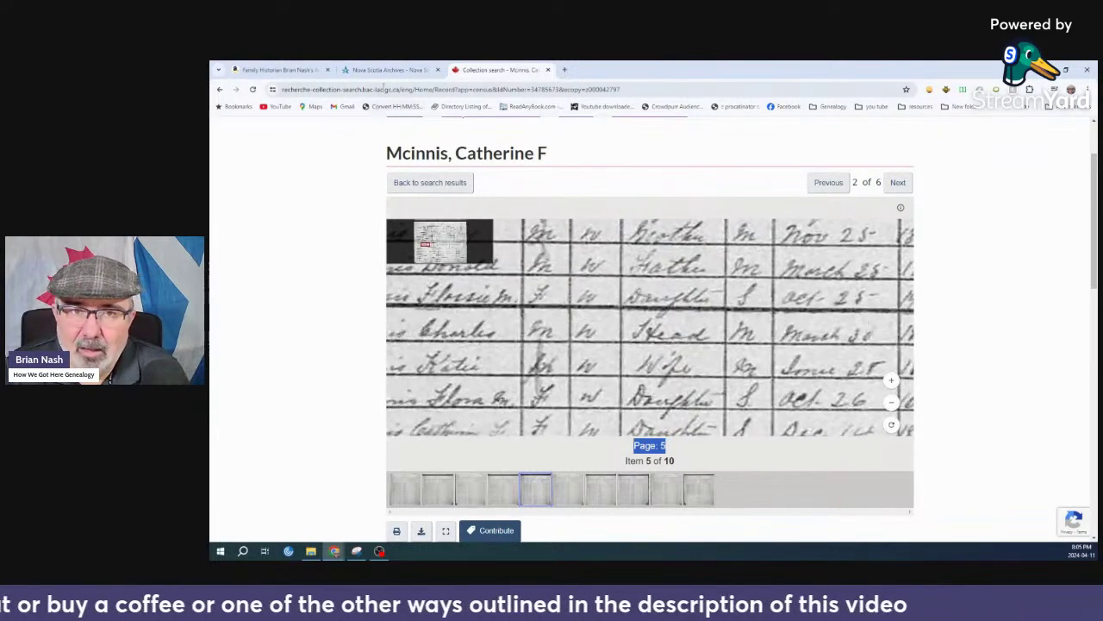
click(388, 70)
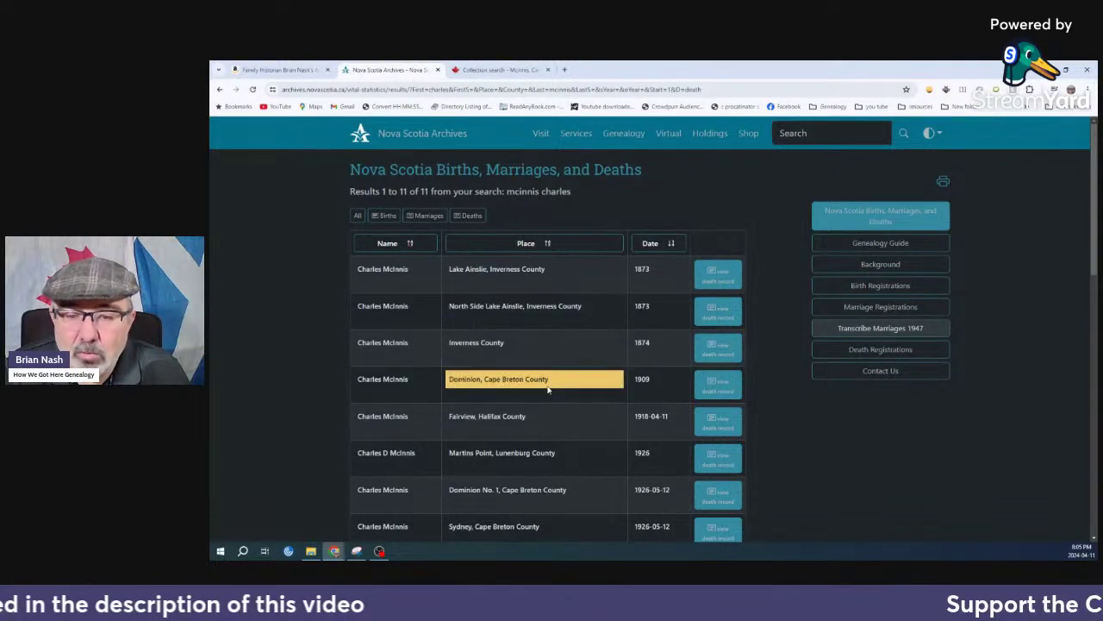
scroll(541, 448, down, 3)
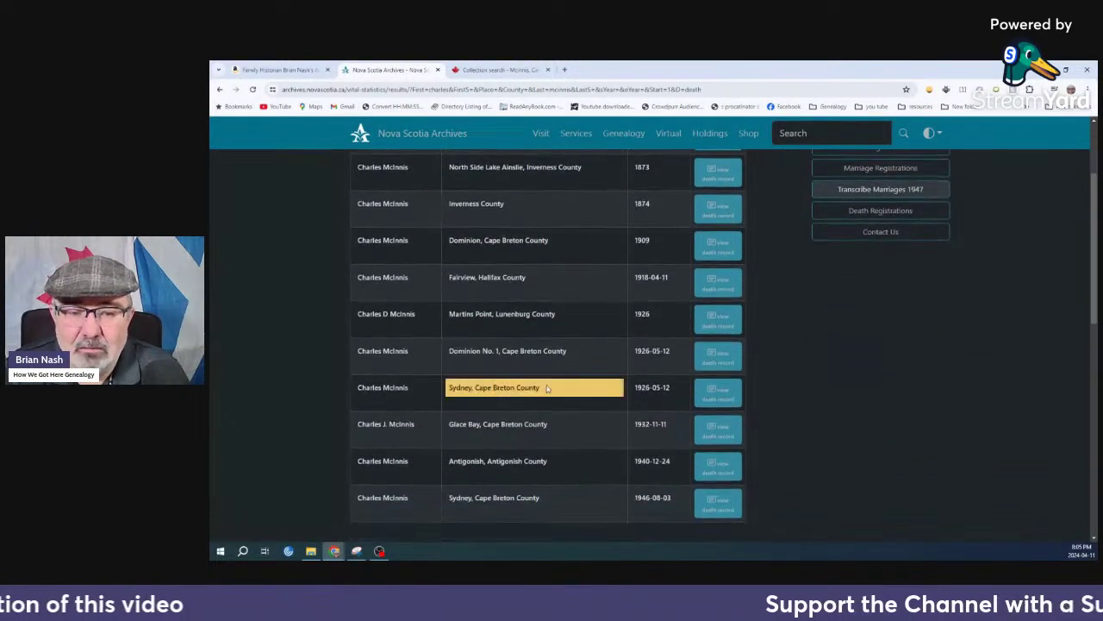
scroll(571, 465, down, 2)
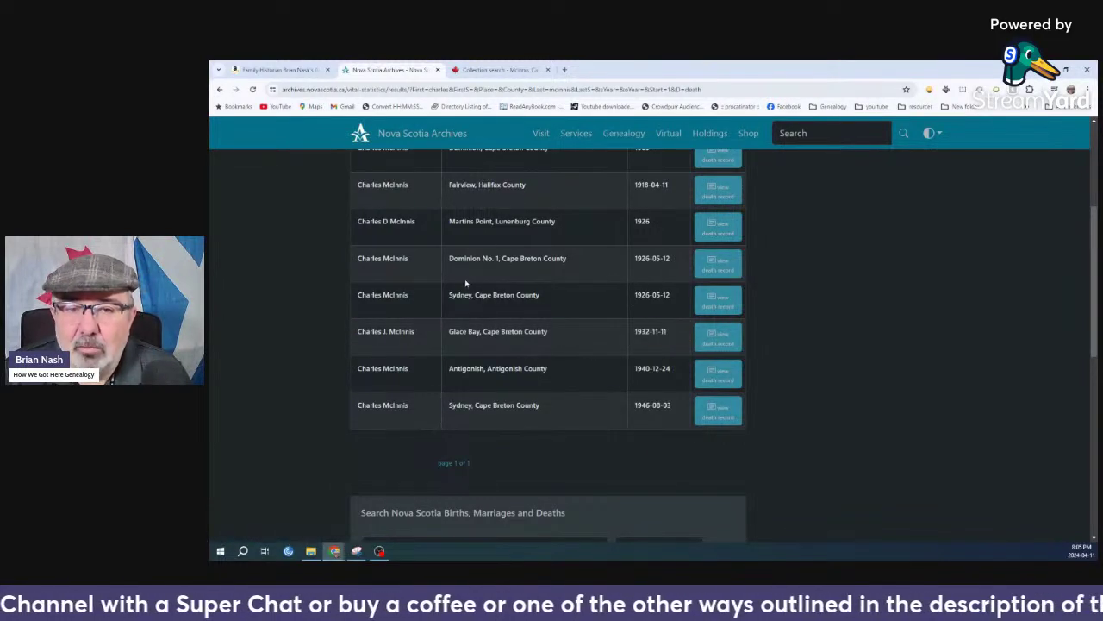
scroll(510, 347, up, 2)
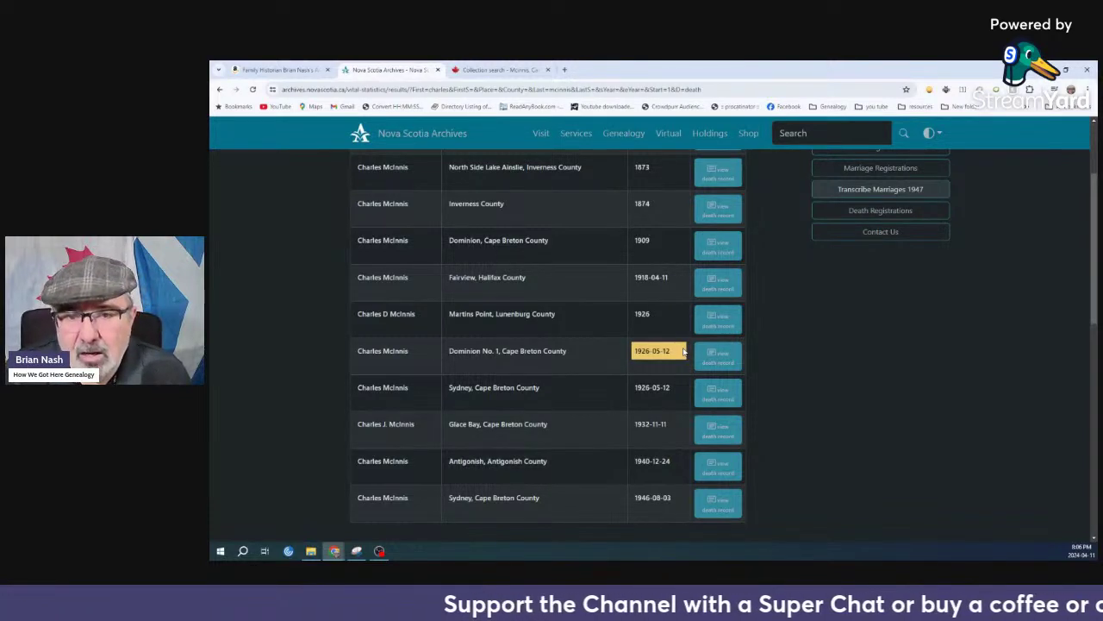
key(ctrl+Tab)
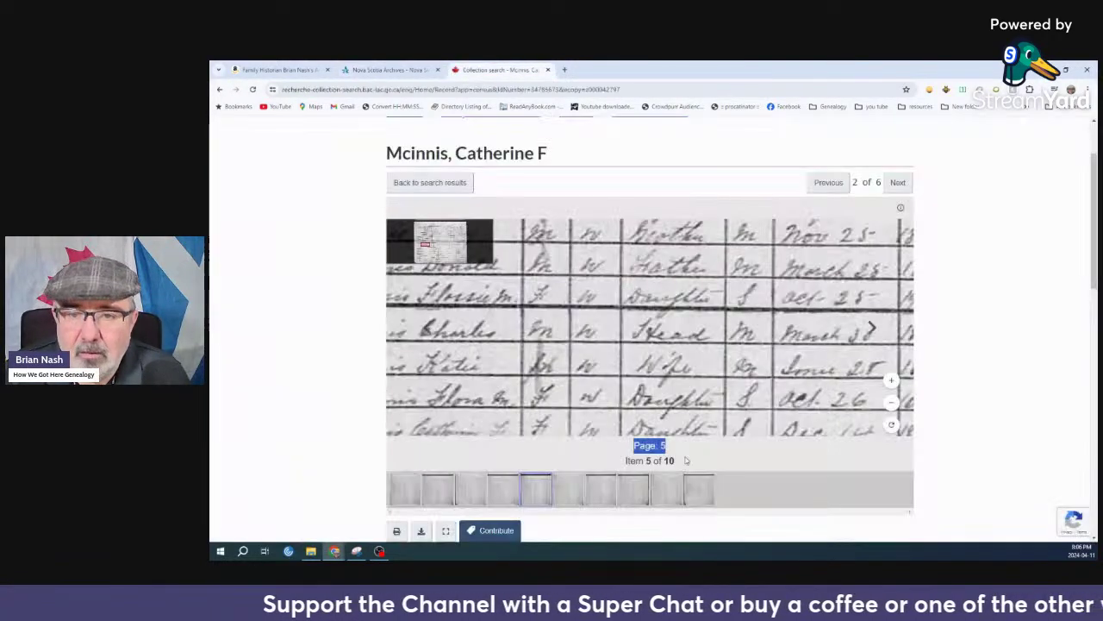
drag(767, 422, 632, 424)
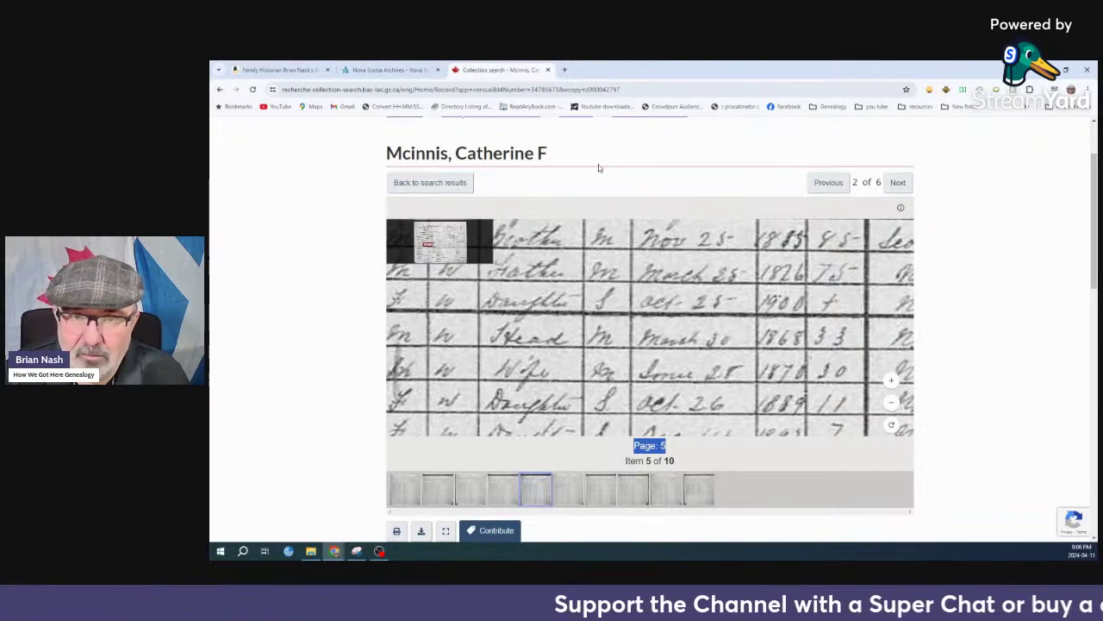
Open the 1946-08-03 Sydney death record and examine the certificate's birth date, parents and informant entries
click(388, 70)
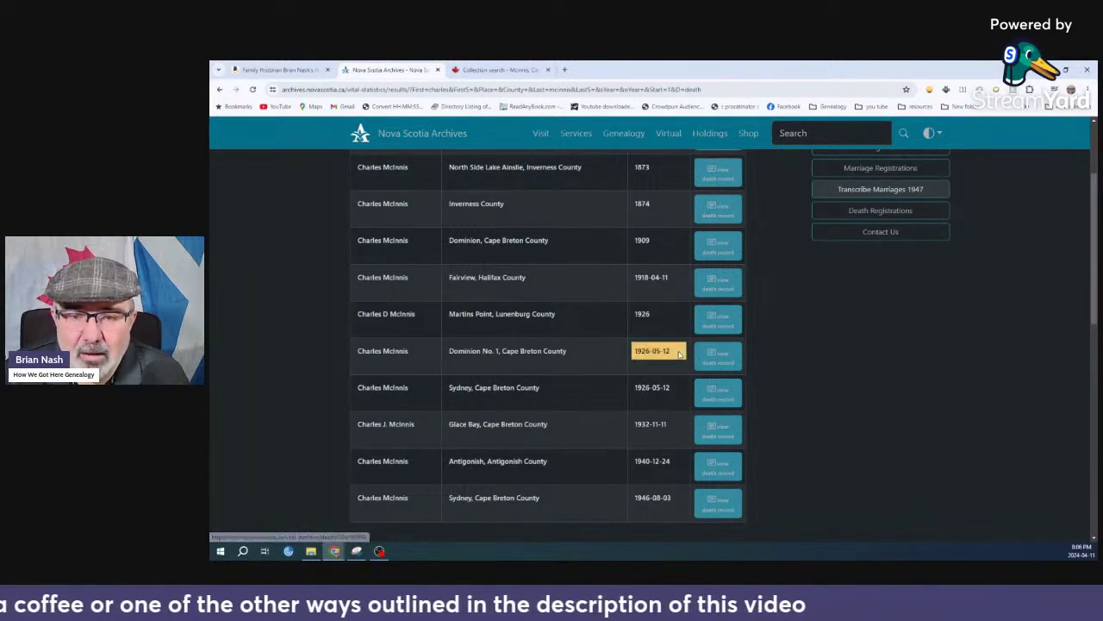
click(719, 506)
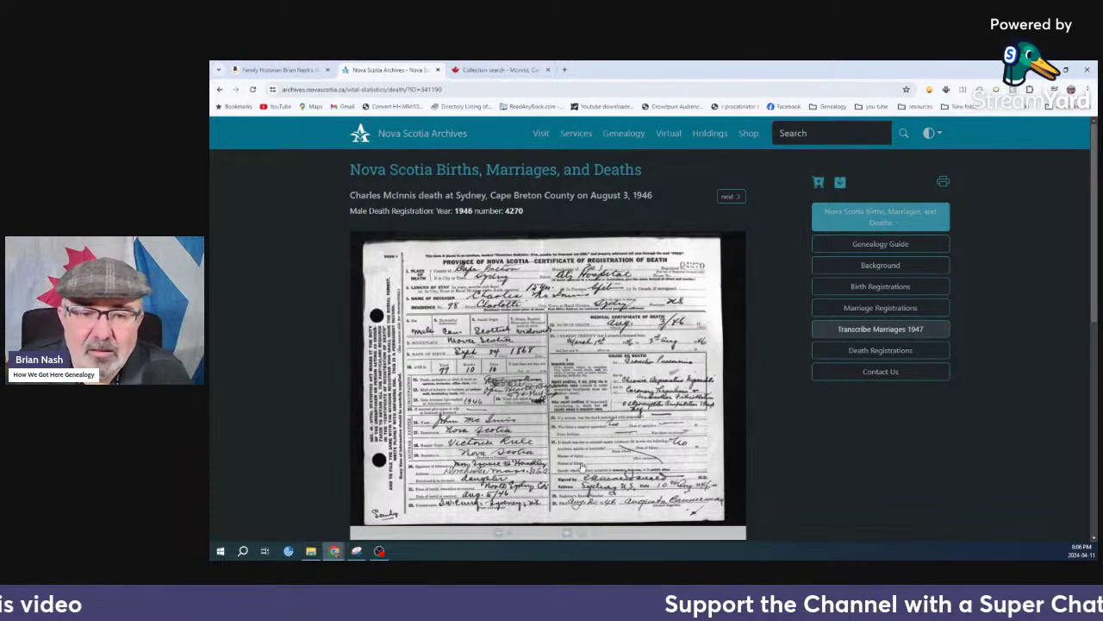
scroll(473, 480, up, 2)
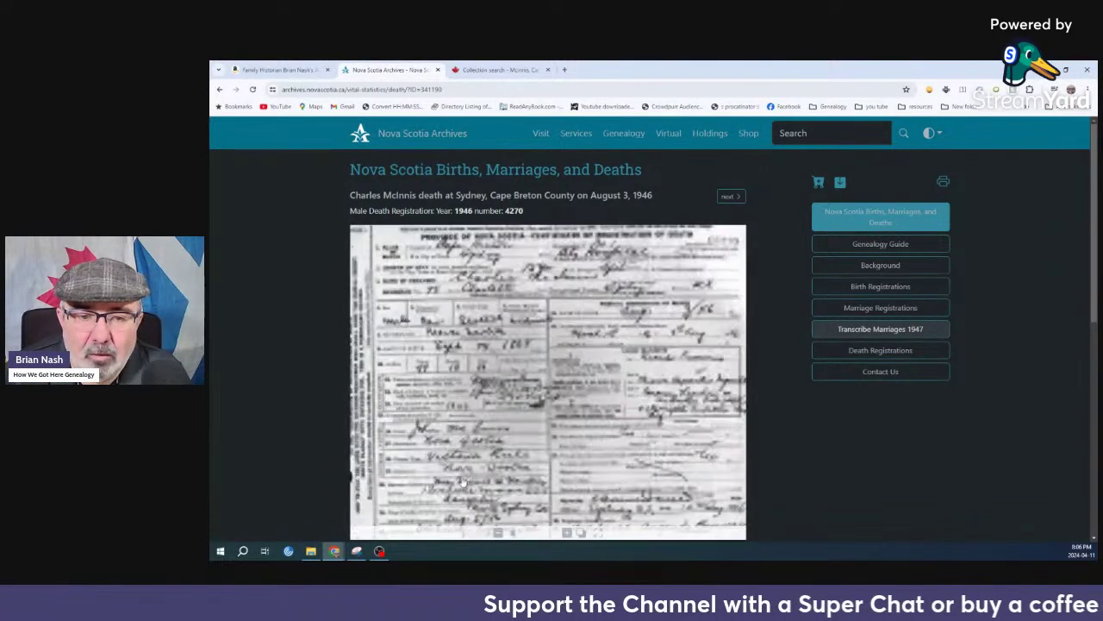
drag(414, 496, 510, 470)
scroll(509, 471, up, 1)
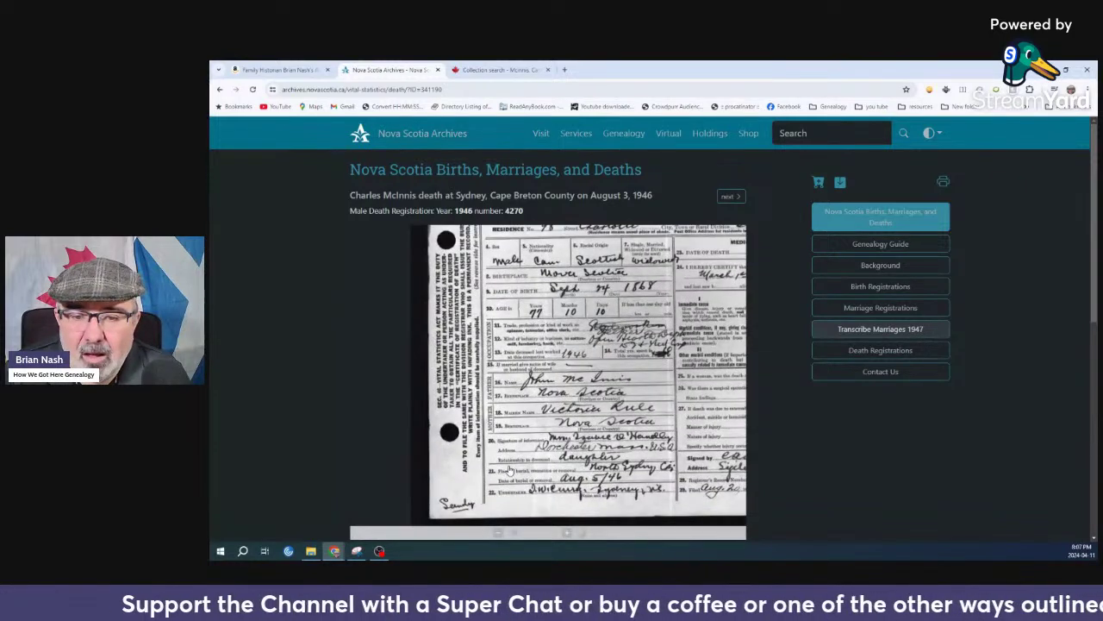
scroll(509, 471, up, 1)
scroll(568, 472, up, 2)
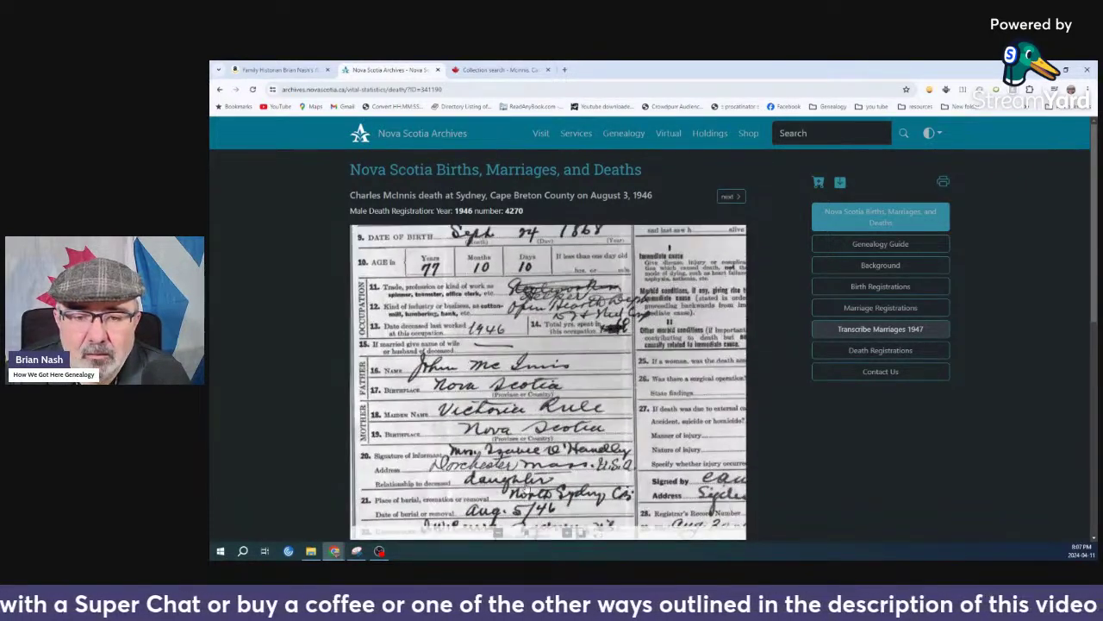
scroll(528, 488, up, 1)
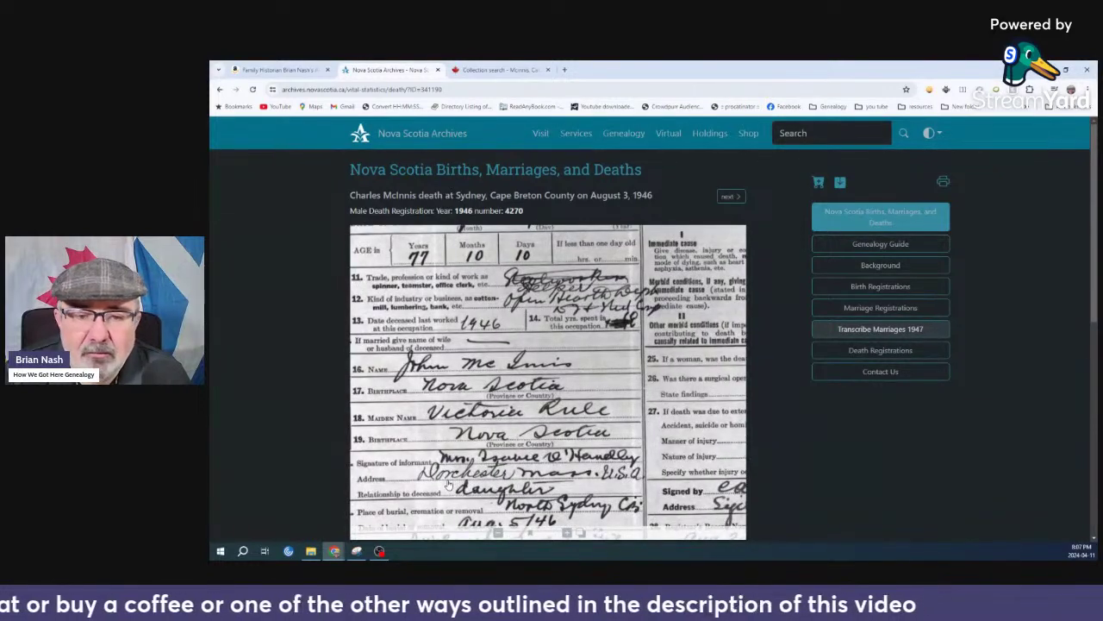
drag(448, 484, 421, 464)
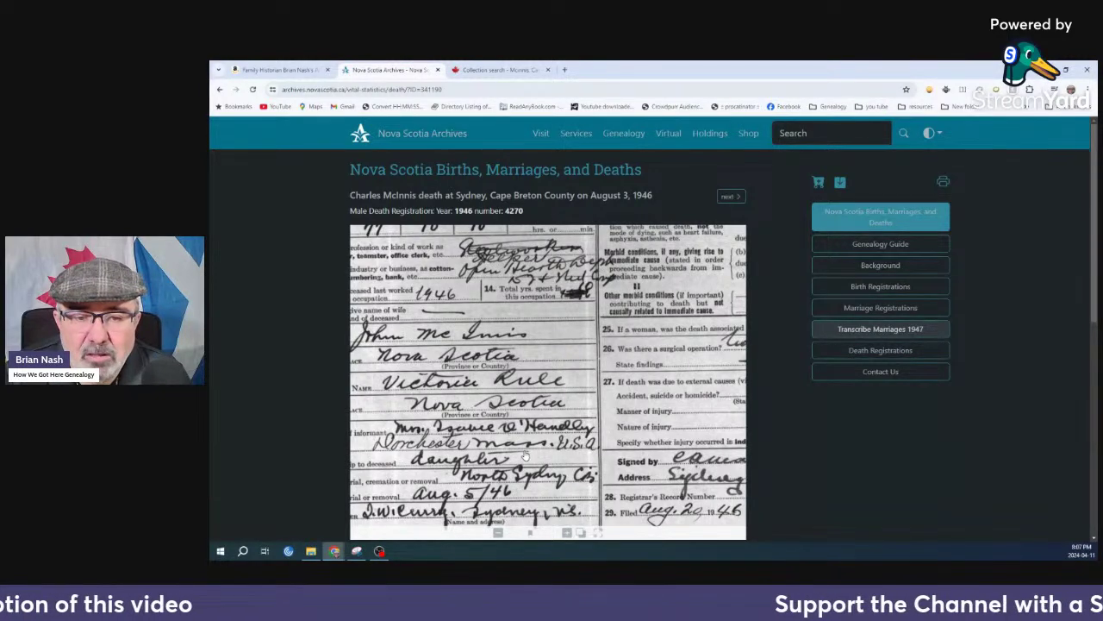
drag(457, 459, 543, 461)
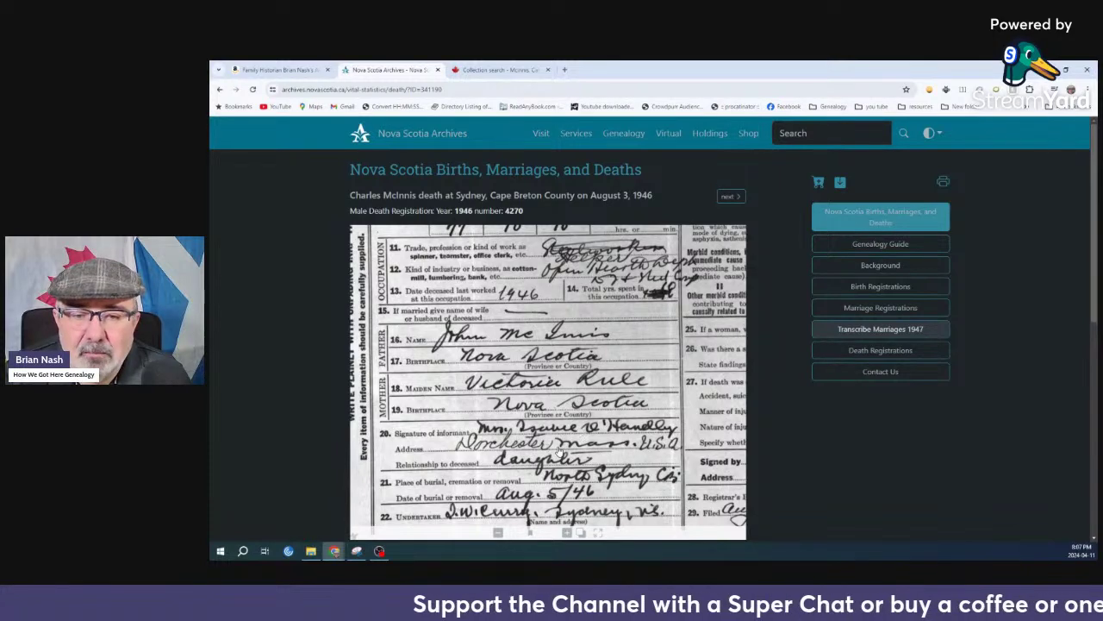
scroll(558, 452, down, 1)
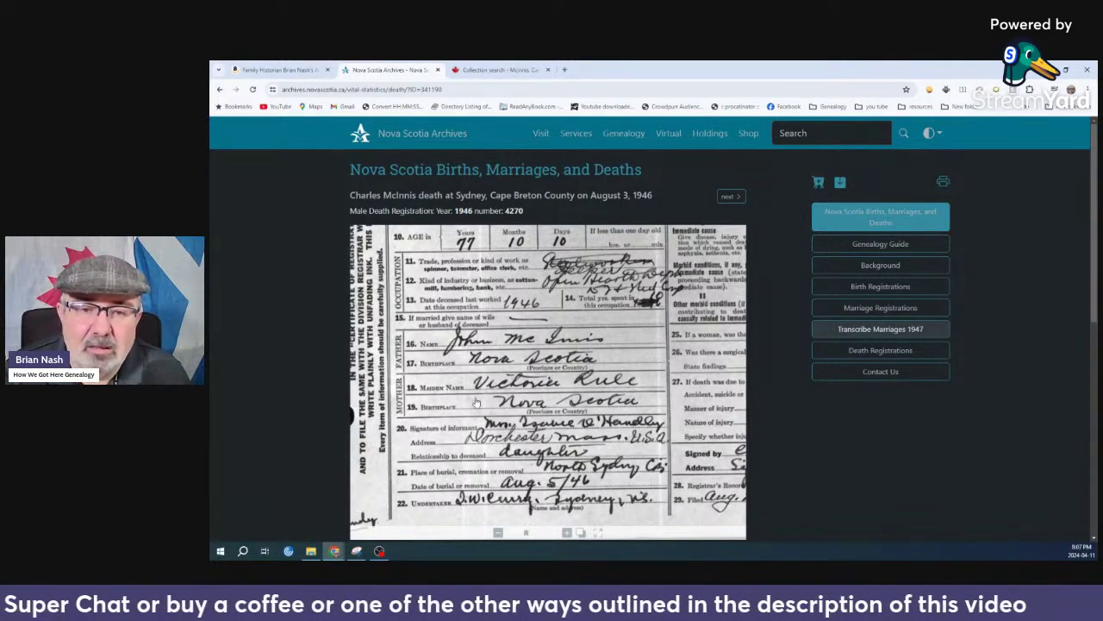
Return to the death results, open the 1932-11-11 Glace Bay record, and examine its parents, informant and burial entries
click(221, 90)
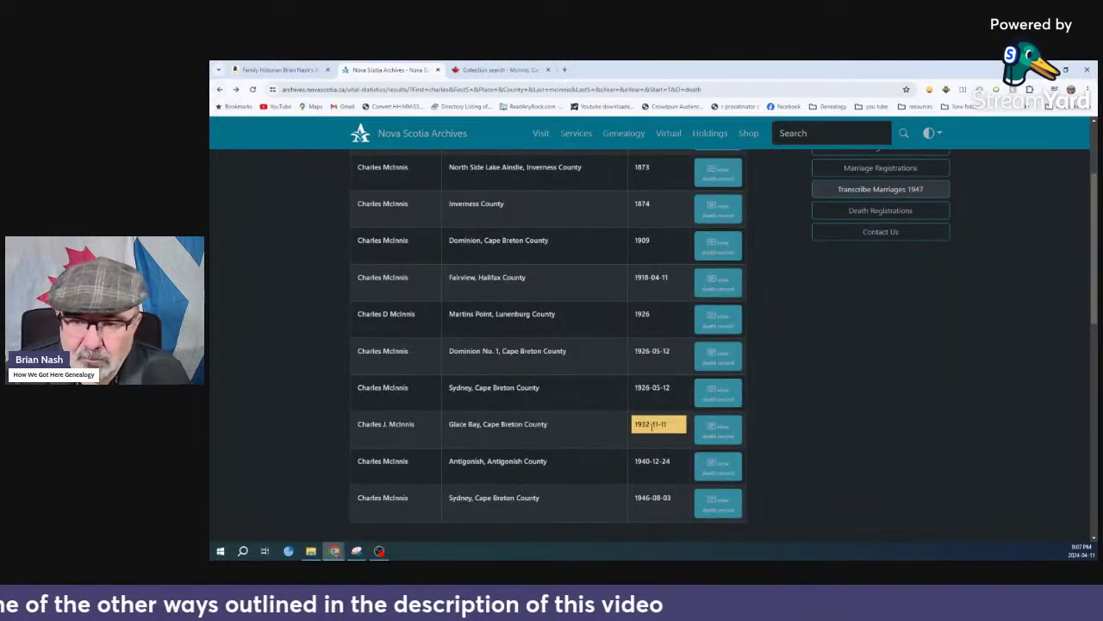
click(723, 431)
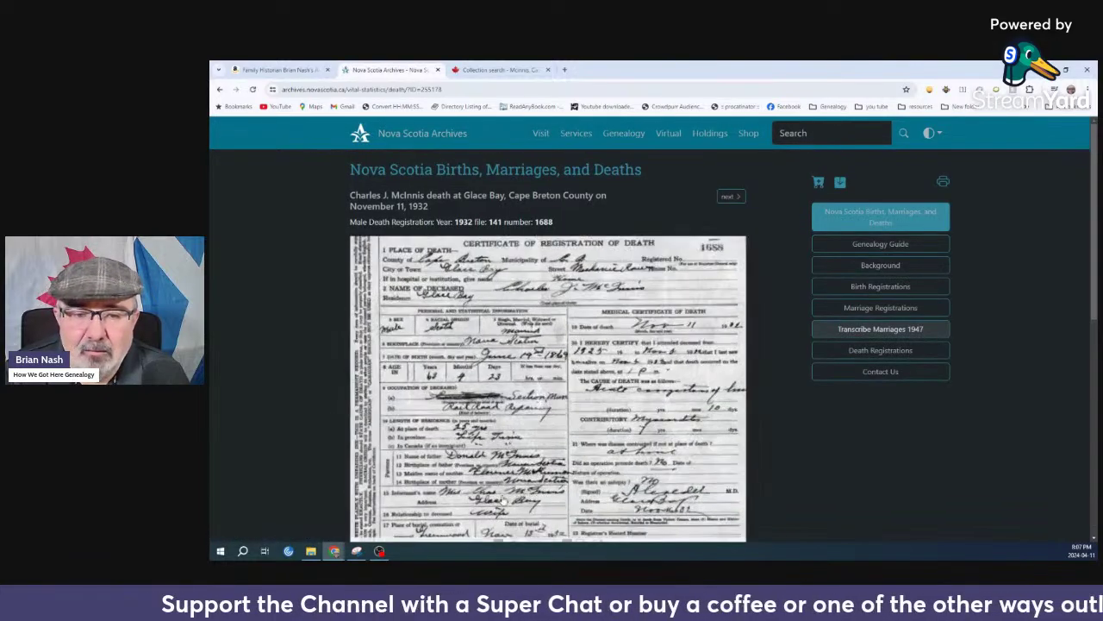
scroll(483, 505, up, 2)
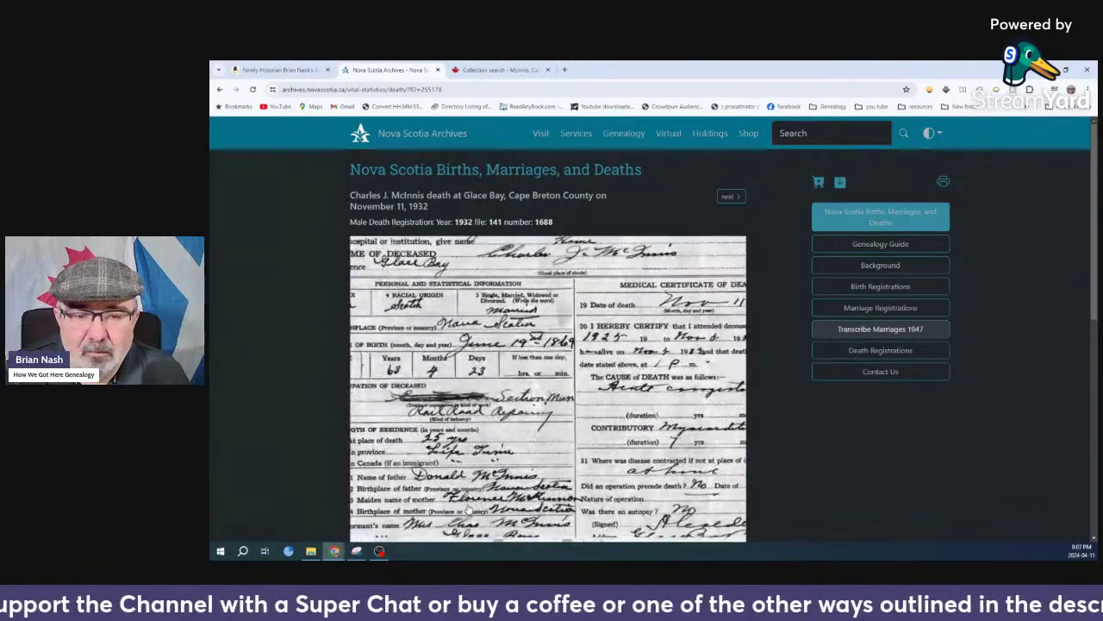
drag(466, 507, 478, 453)
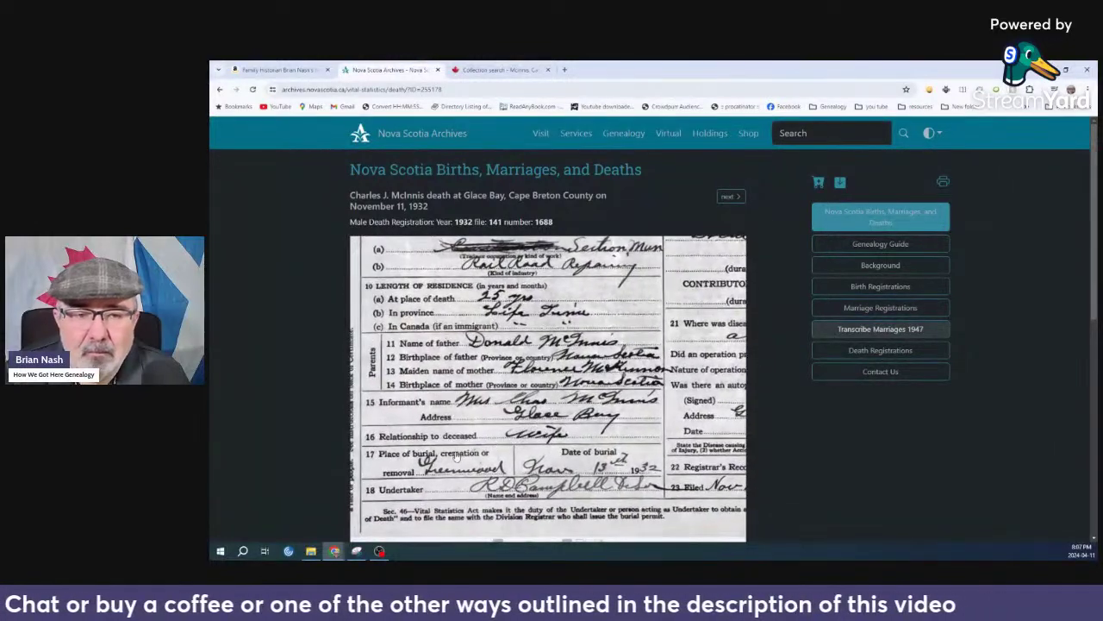
drag(456, 457, 453, 426)
scroll(457, 414, up, 2)
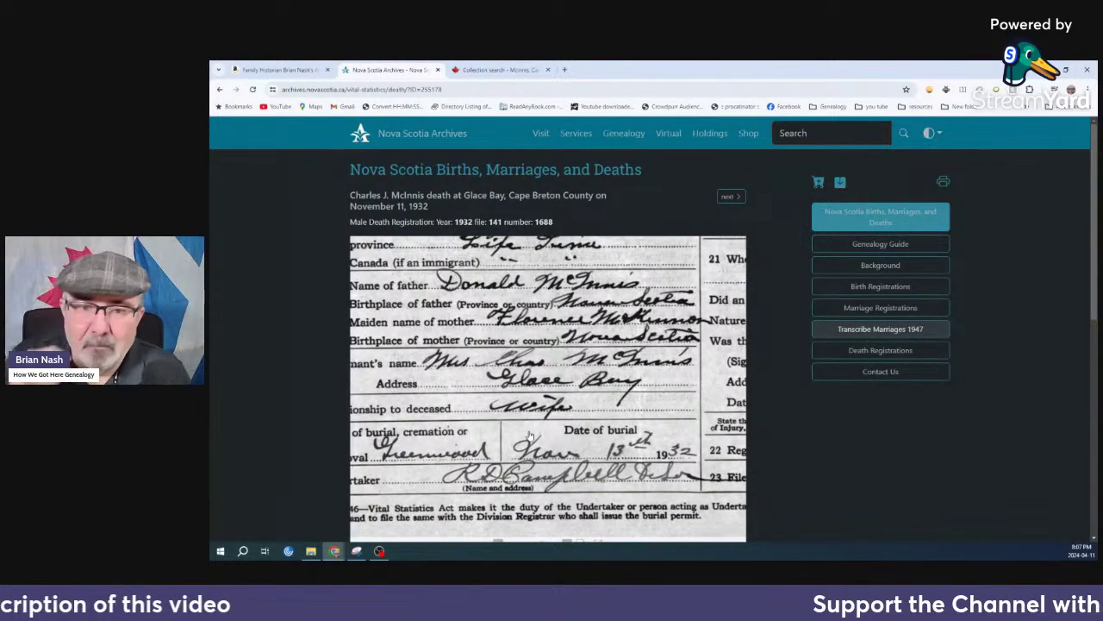
drag(463, 428, 529, 415)
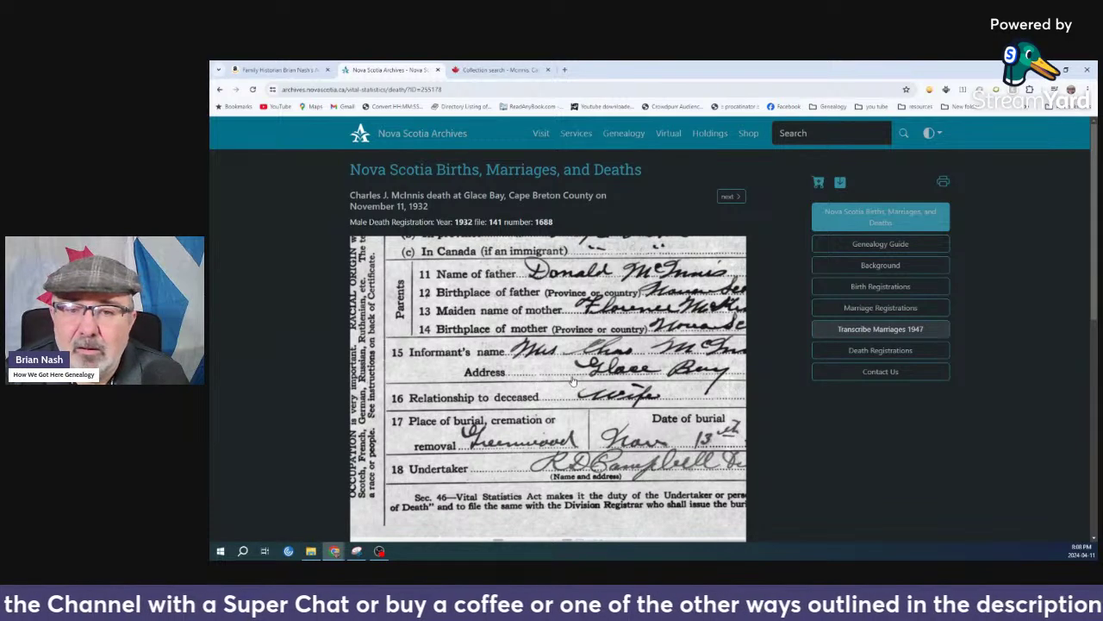
mouse_move(572, 382)
mouse_down()
mouse_move(505, 380)
mouse_move(562, 391)
mouse_up()
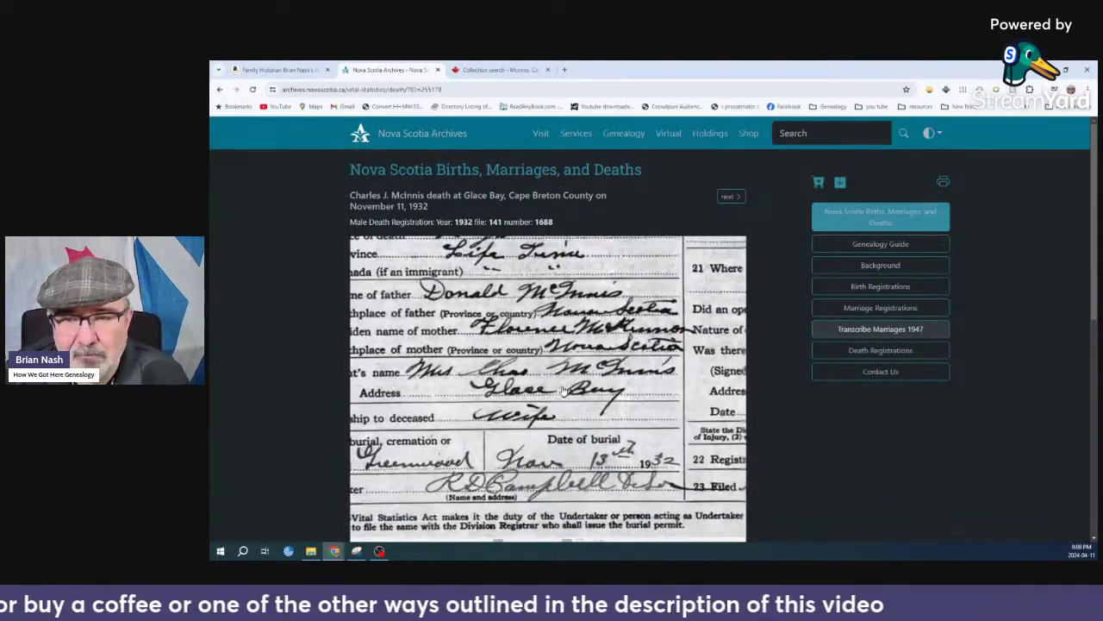
Examine the 1932 certificate's residence, parents, birth date and age entries, and compare them with the household head's birth details on the census page
drag(485, 385, 481, 422)
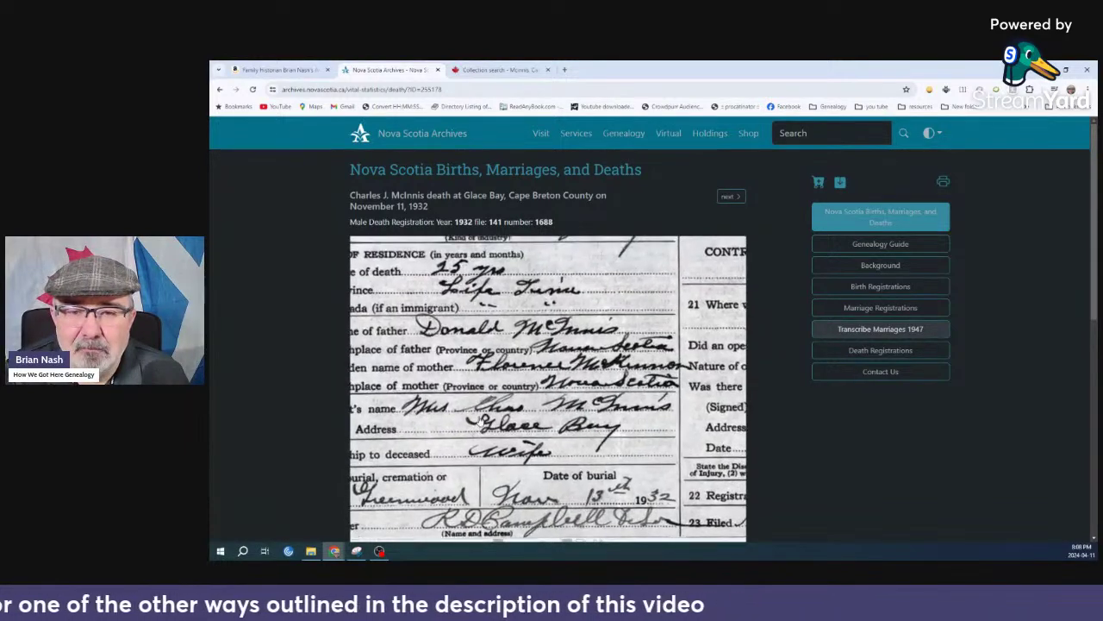
drag(473, 366, 587, 390)
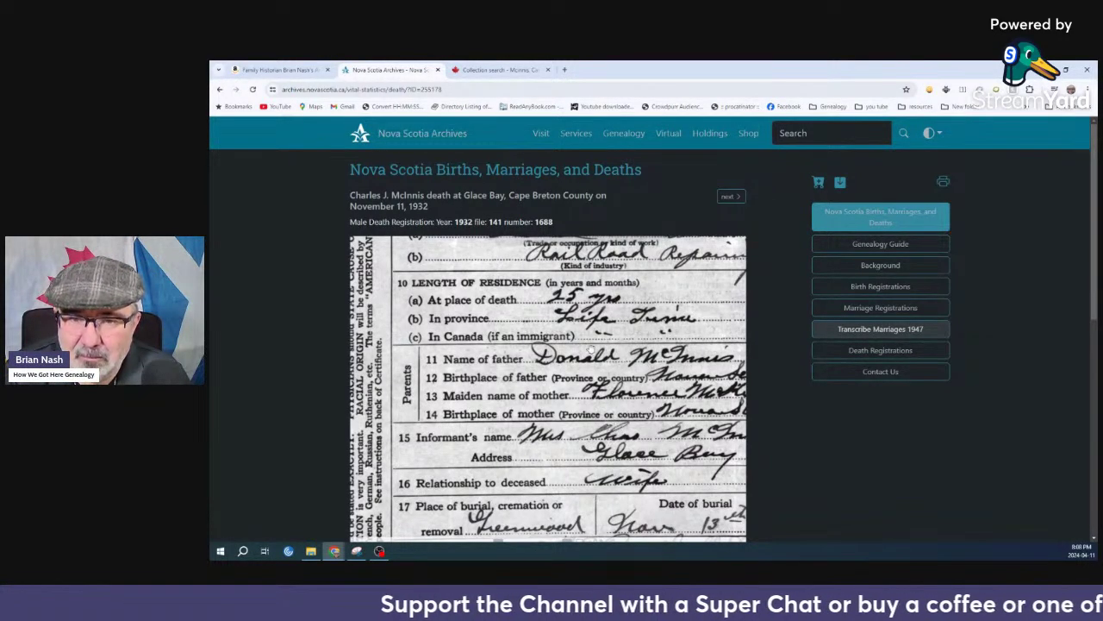
scroll(591, 319, down, 3)
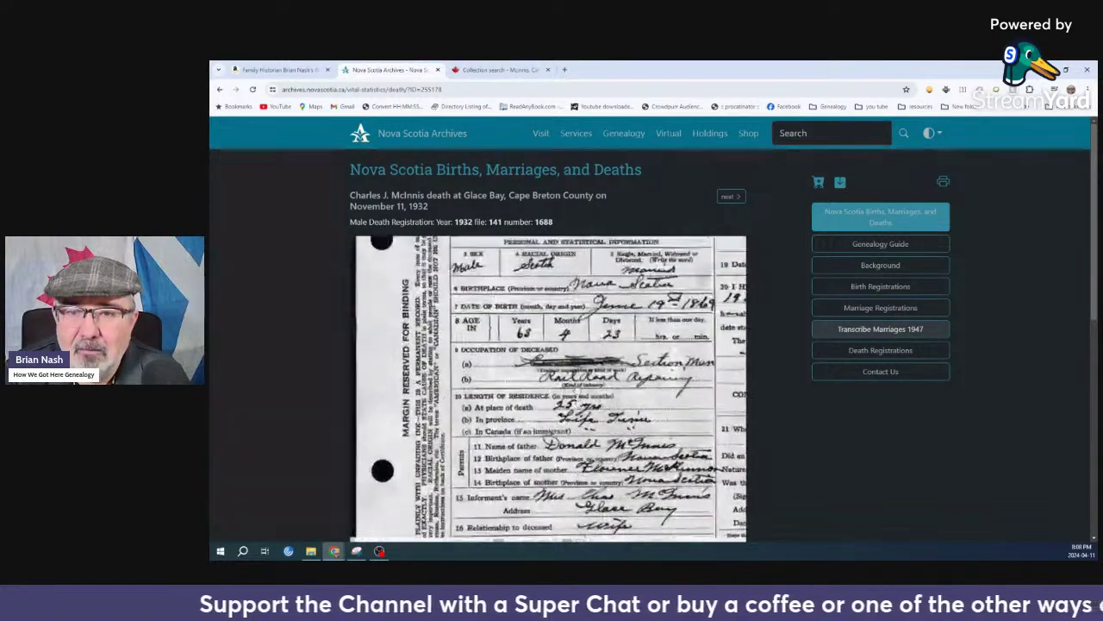
scroll(560, 379, down, 2)
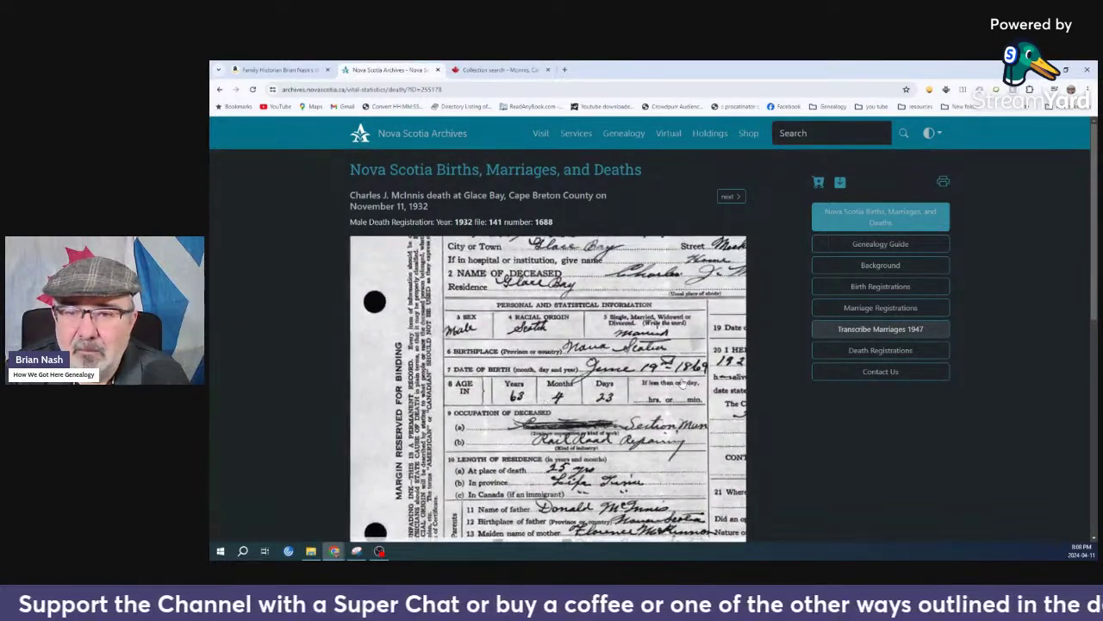
scroll(681, 384, up, 4)
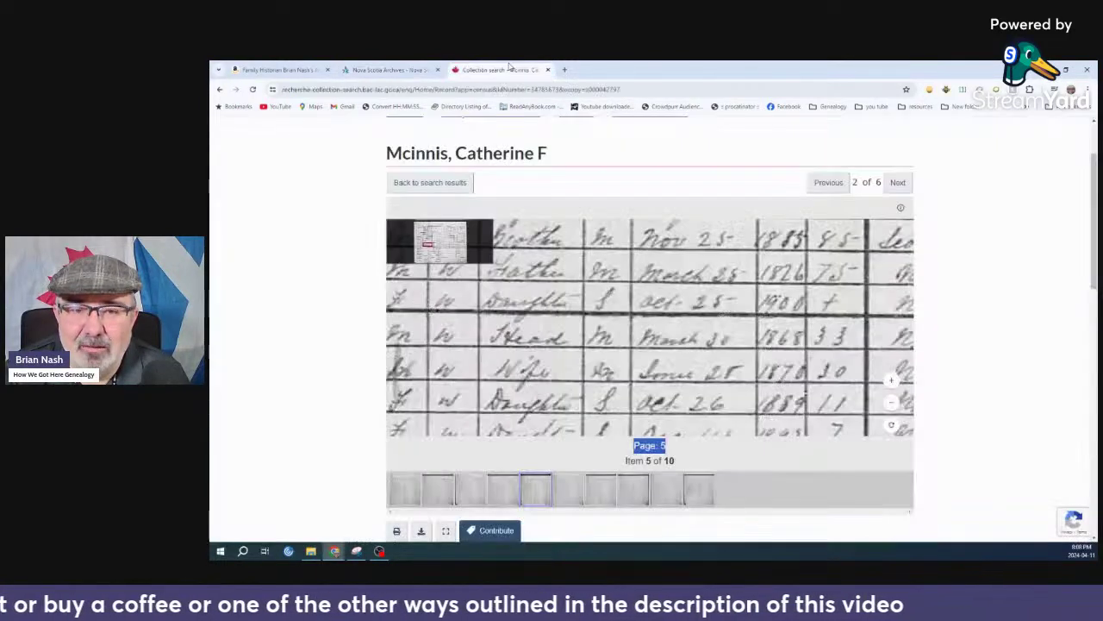
click(500, 69)
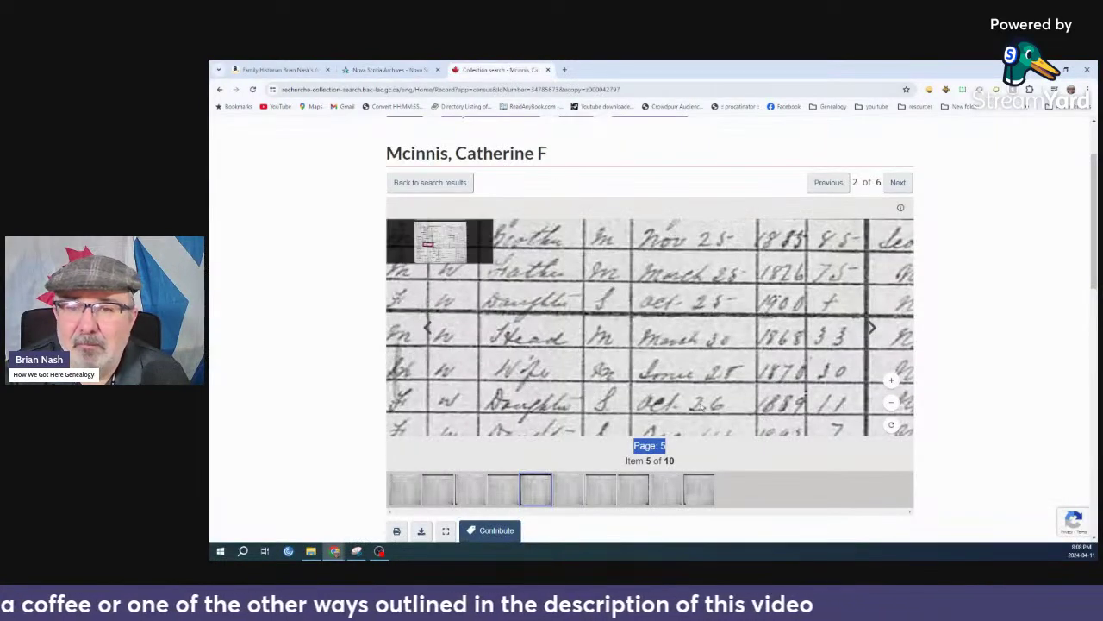
drag(737, 354, 703, 356)
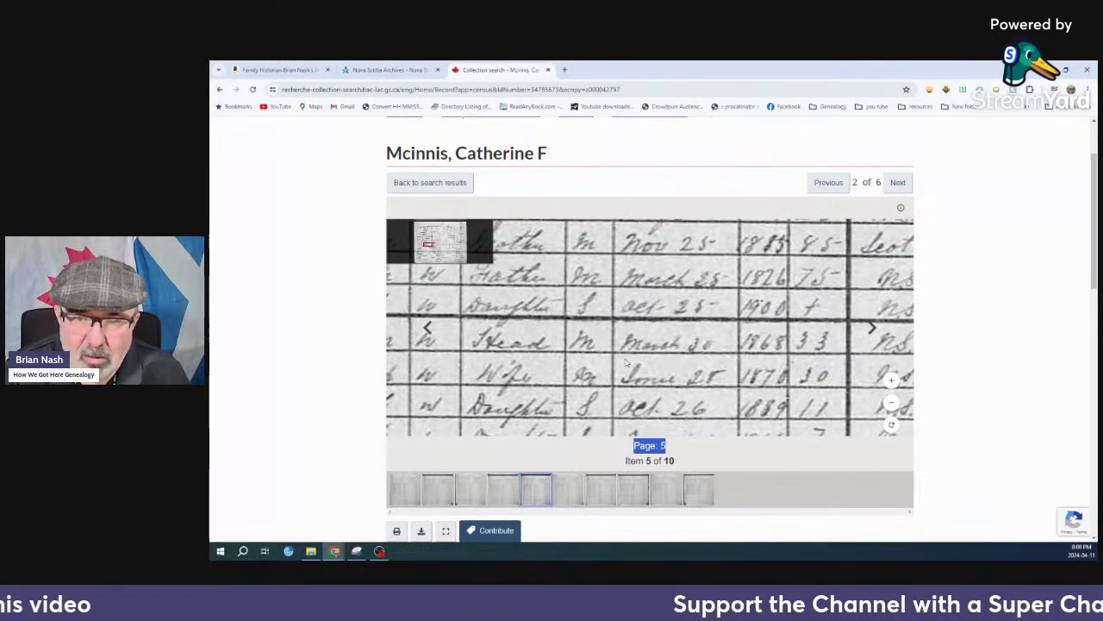
Return to the 1932 Glace Bay certificate and examine its birth date, street, date and cause of death, occupation, parents and informant entries
click(395, 70)
drag(544, 419, 708, 381)
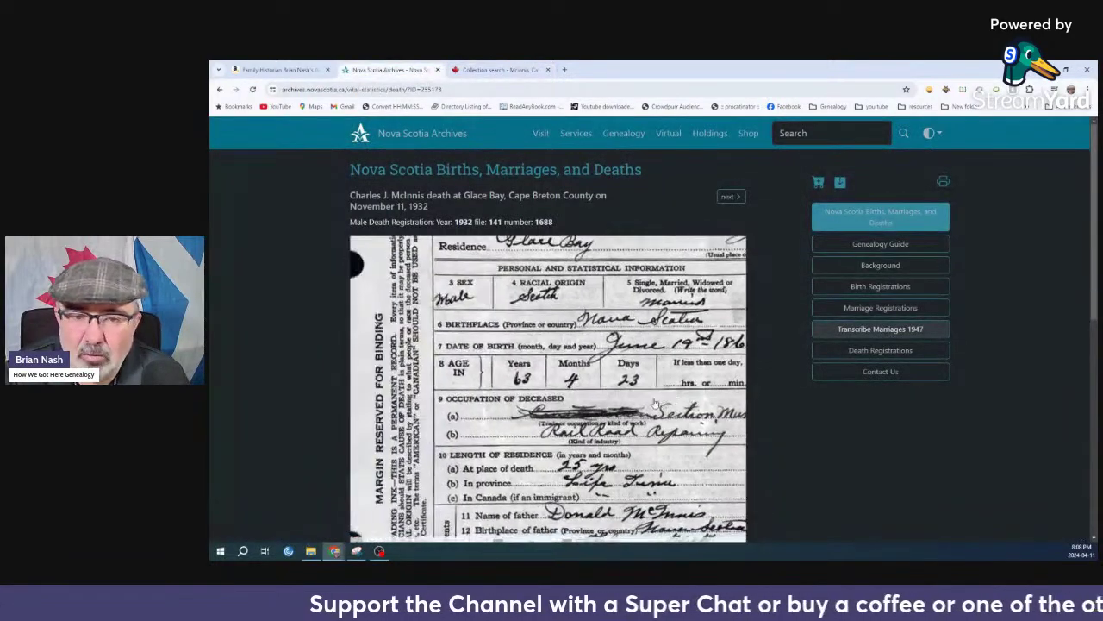
drag(578, 371, 541, 356)
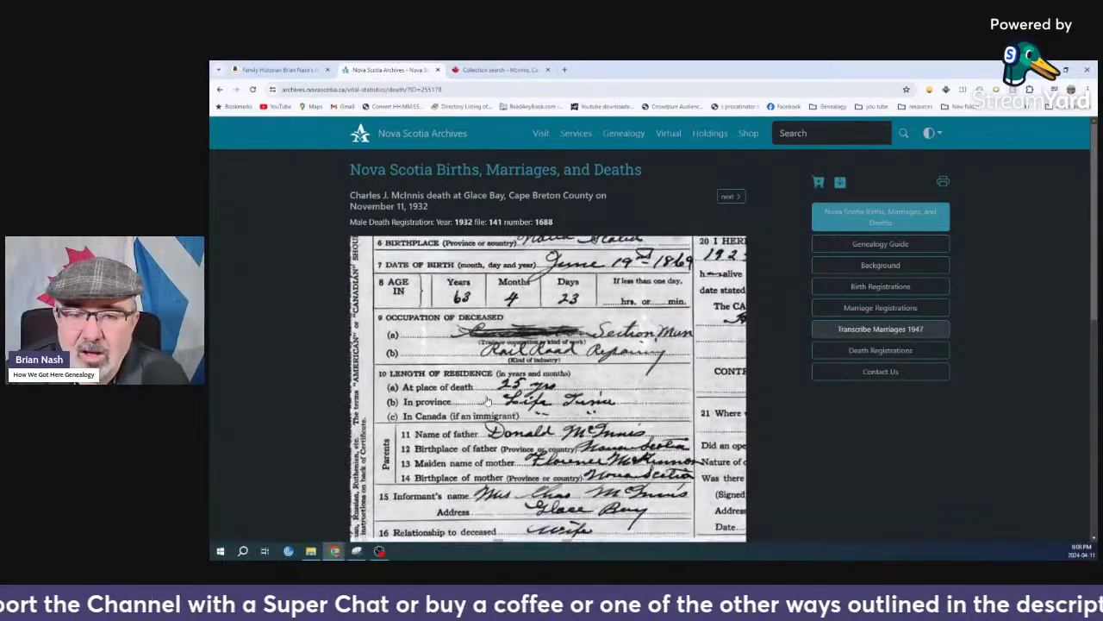
drag(487, 401, 477, 491)
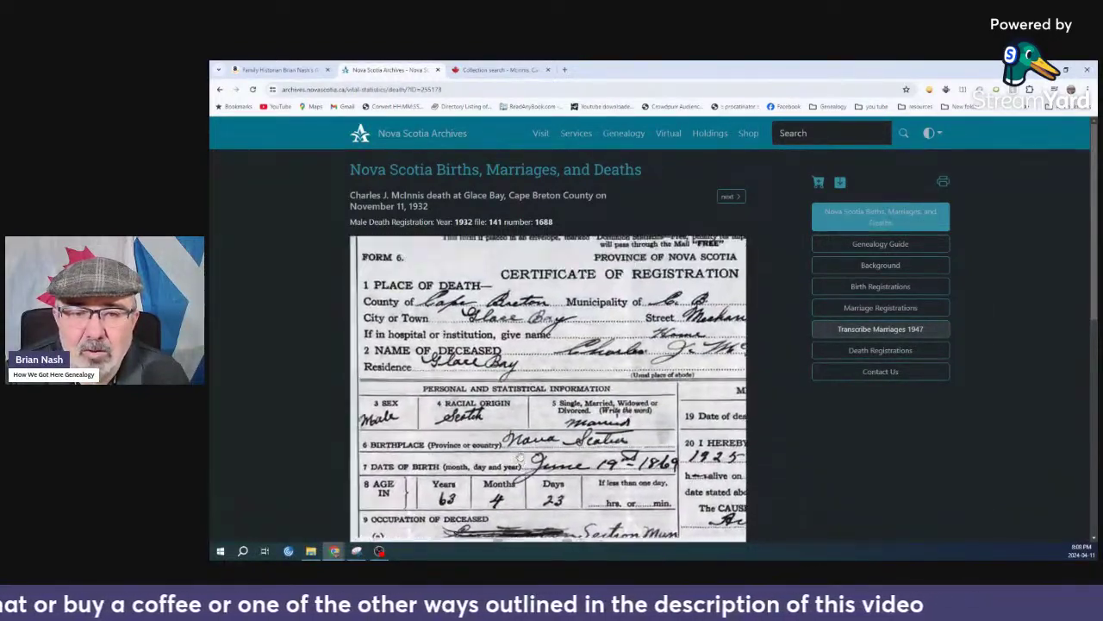
drag(520, 459, 405, 442)
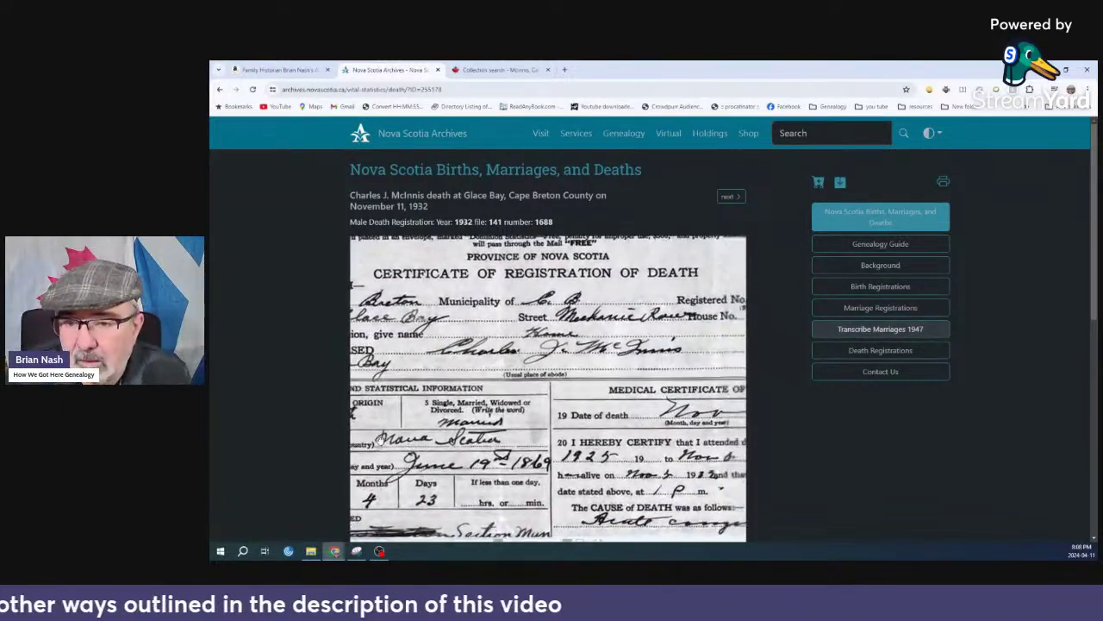
drag(494, 436, 428, 442)
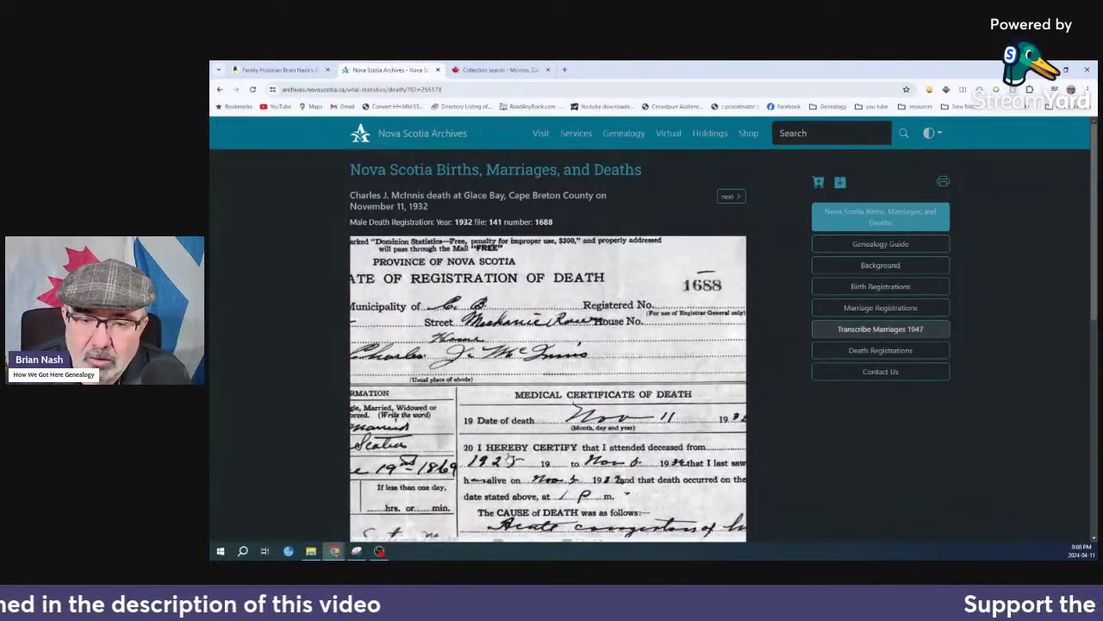
drag(509, 453, 759, 413)
scroll(506, 379, down, 3)
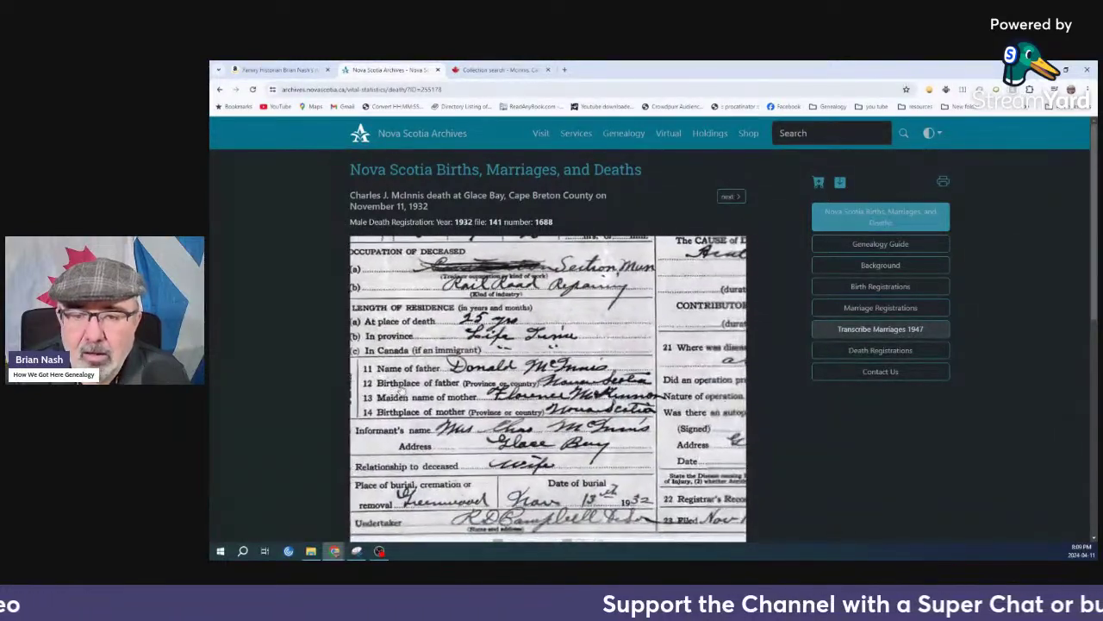
scroll(553, 395, down, 2)
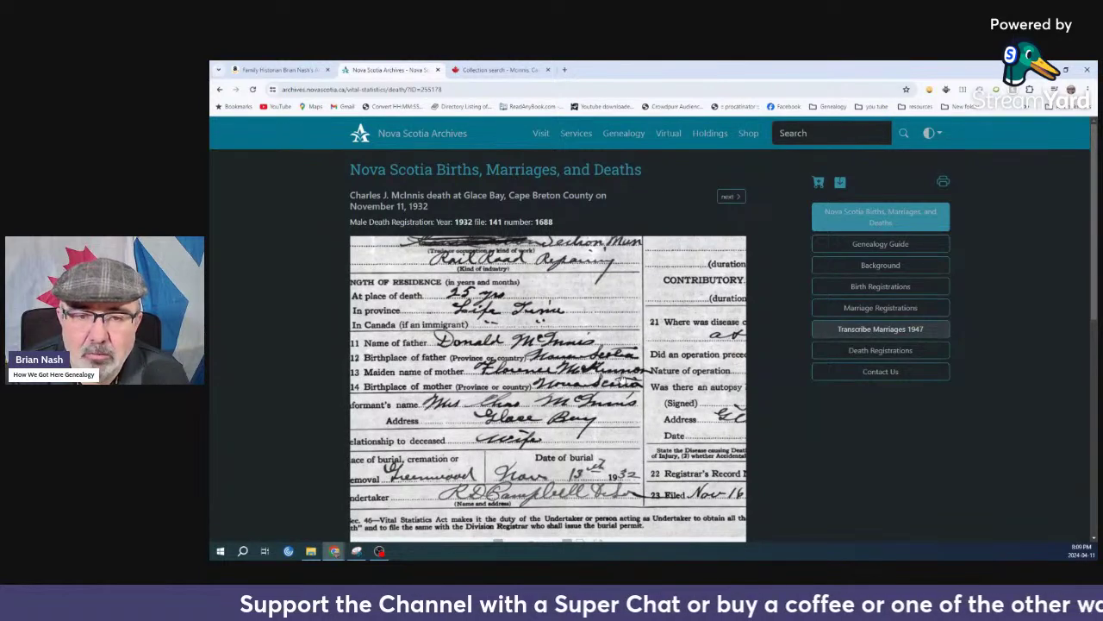
Return to the census page and examine the column headings for birth date, year of birth, age, country of birth and immigration year
click(502, 69)
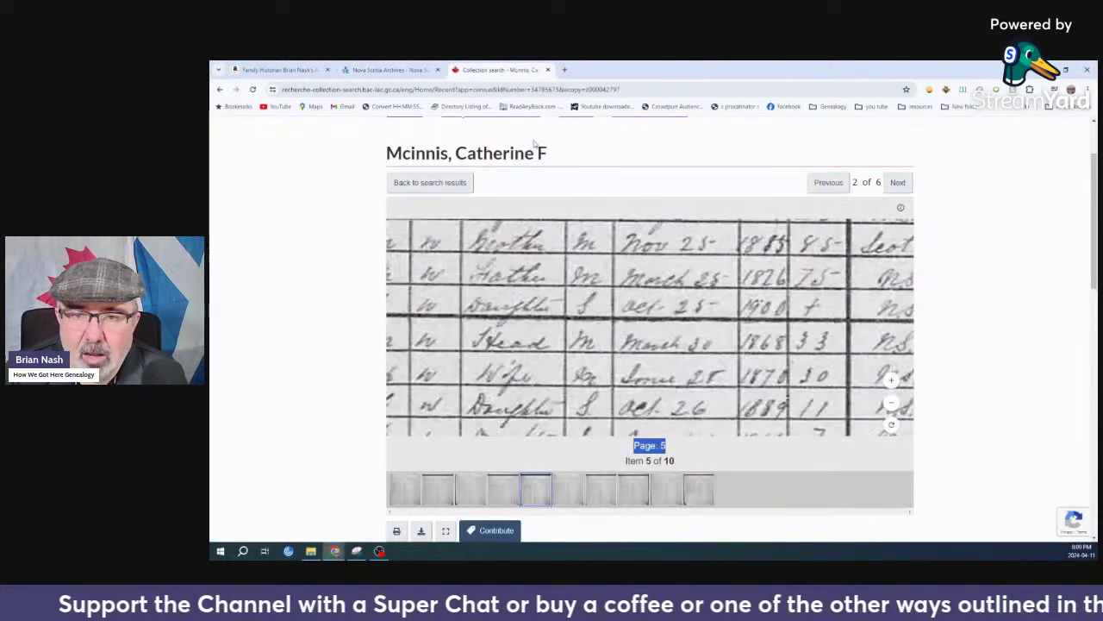
drag(823, 342, 637, 366)
scroll(679, 335, down, 3)
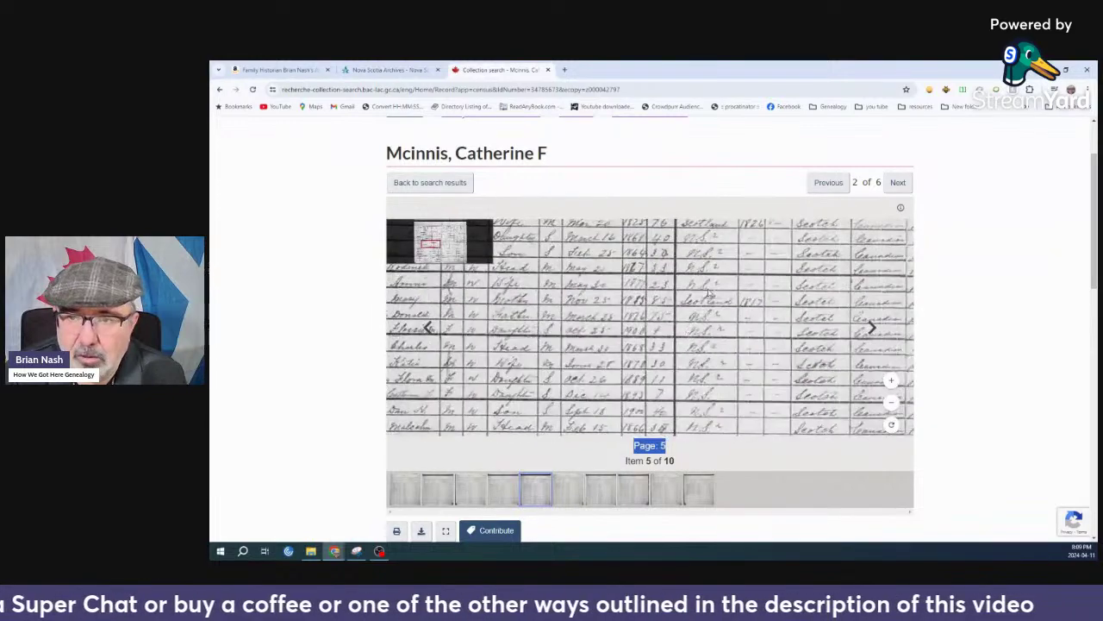
drag(708, 291, 692, 336)
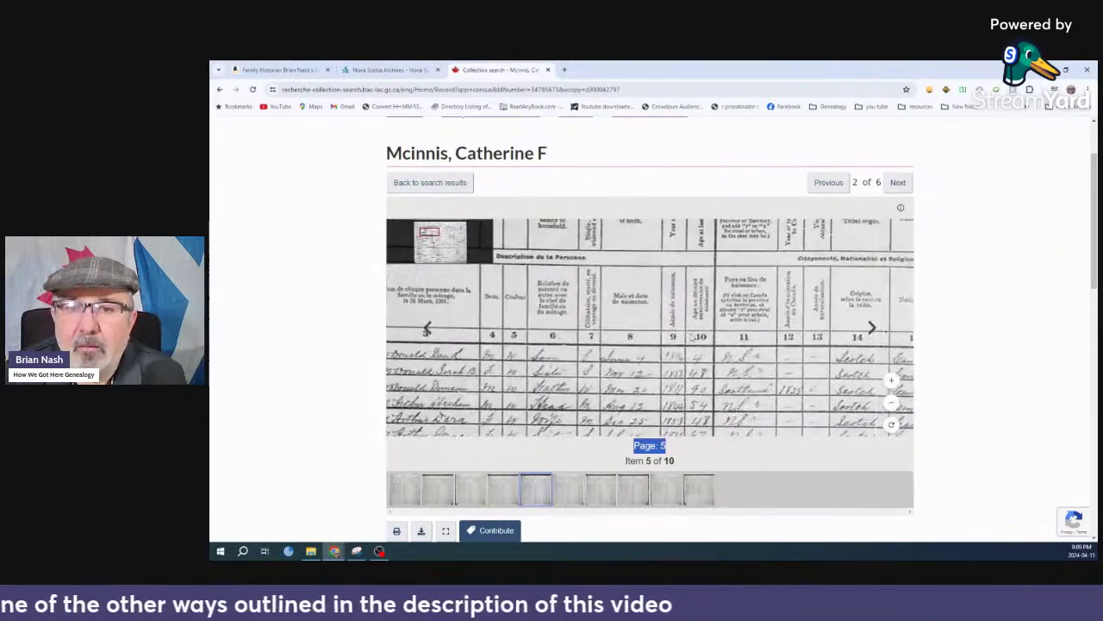
scroll(610, 343, down, 2)
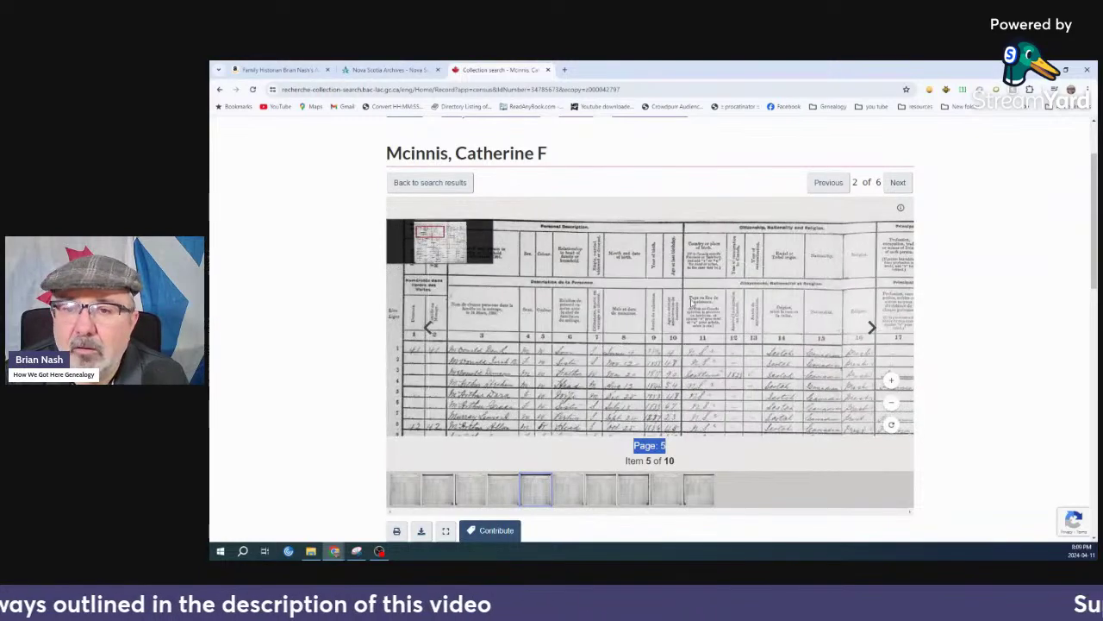
scroll(726, 347, up, 5)
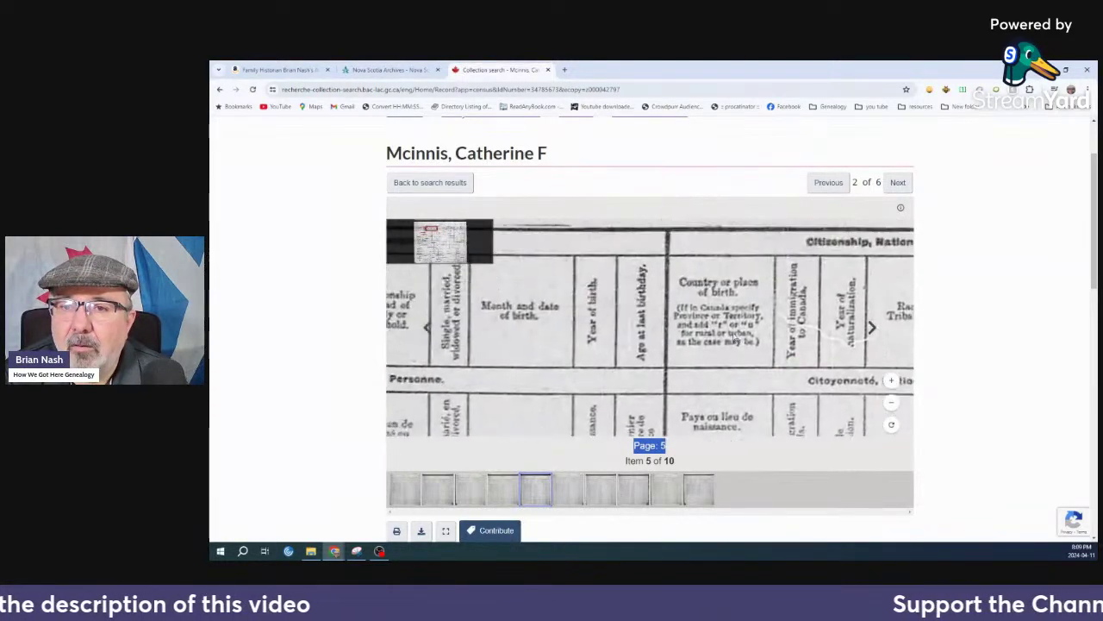
drag(726, 347, 778, 332)
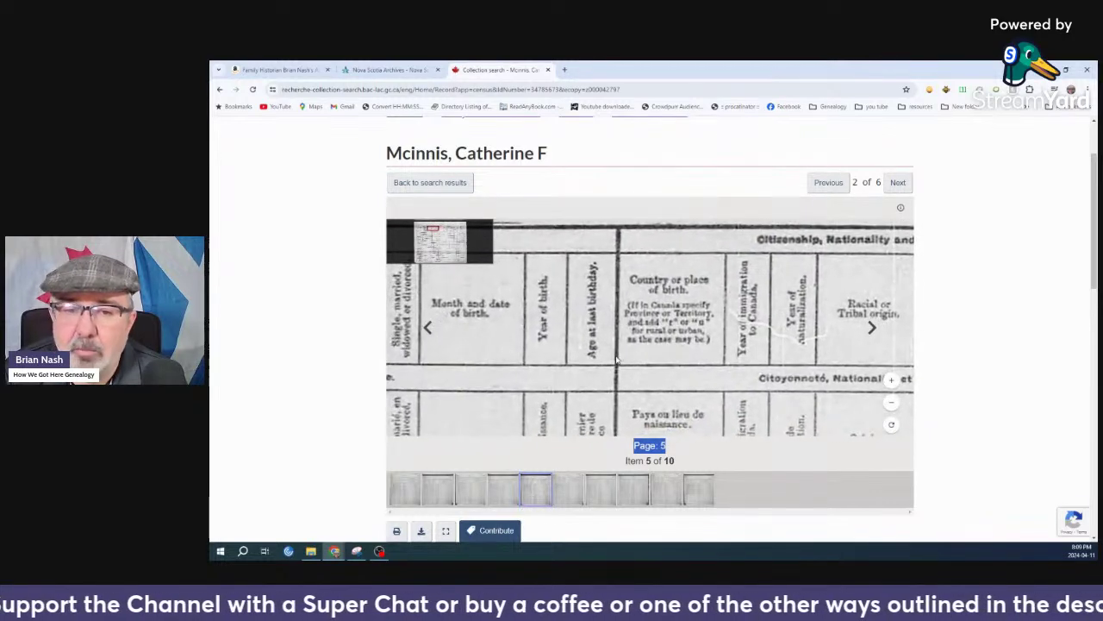
drag(621, 360, 700, 344)
scroll(671, 335, down, 1)
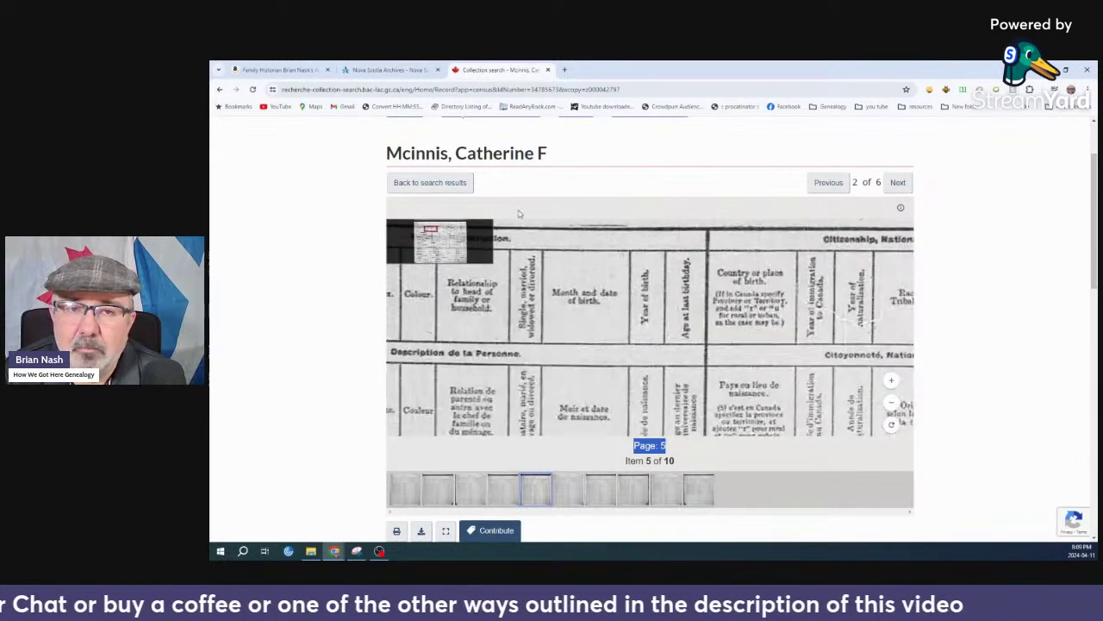
Trace the census rows down to the two neighbouring McInnis households and examine their relationships, birth dates, ages and birthplaces
scroll(680, 321, down, 5)
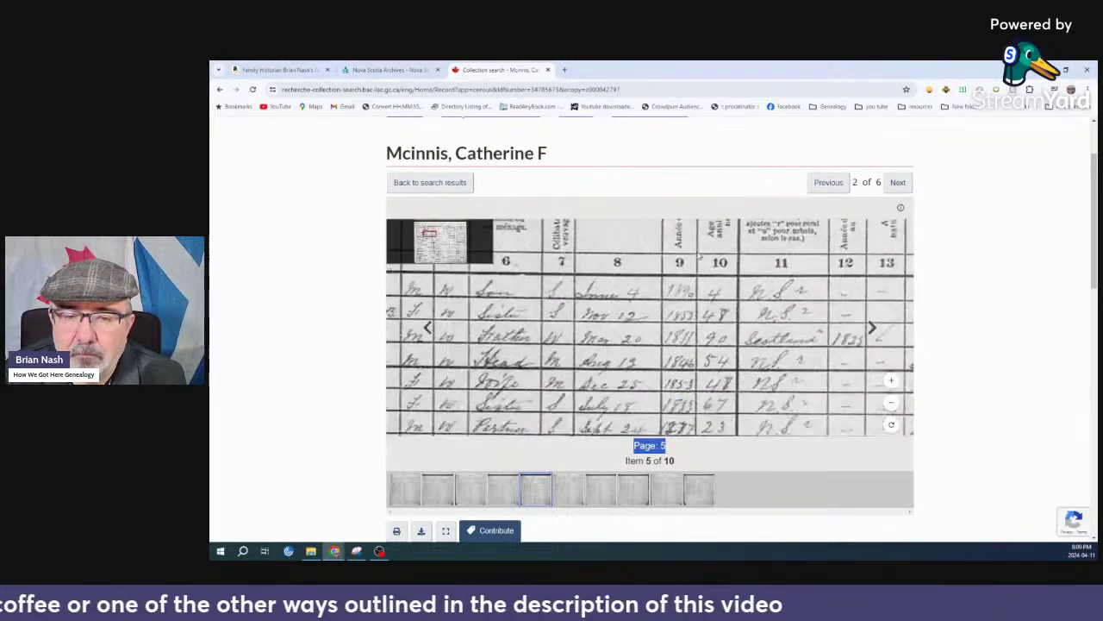
scroll(673, 347, left, 5)
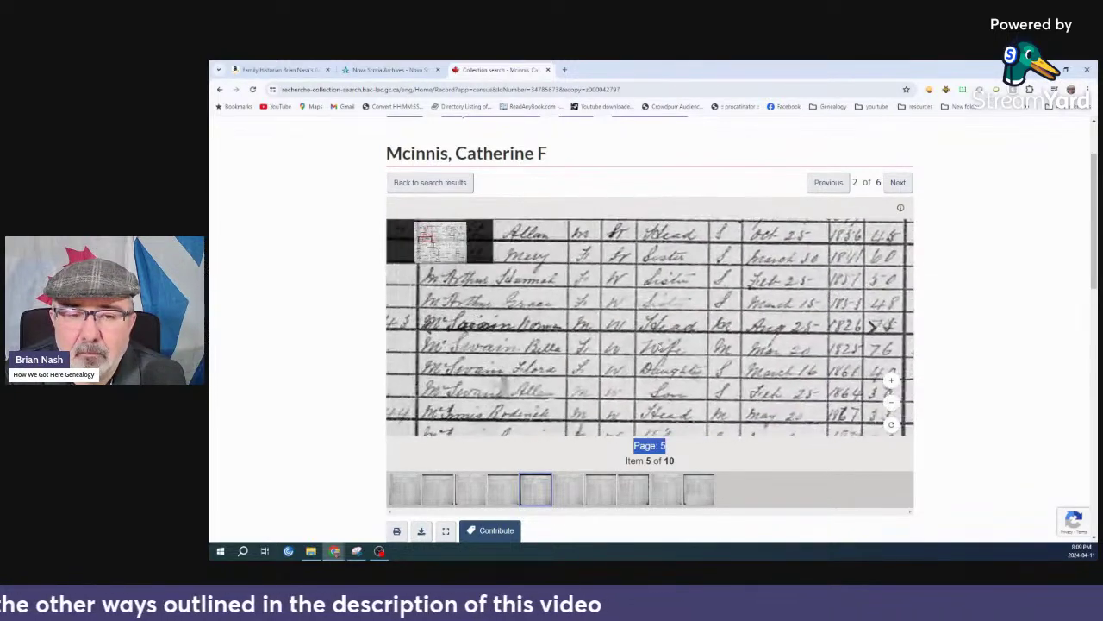
scroll(647, 362, down, 3)
scroll(614, 376, down, 1)
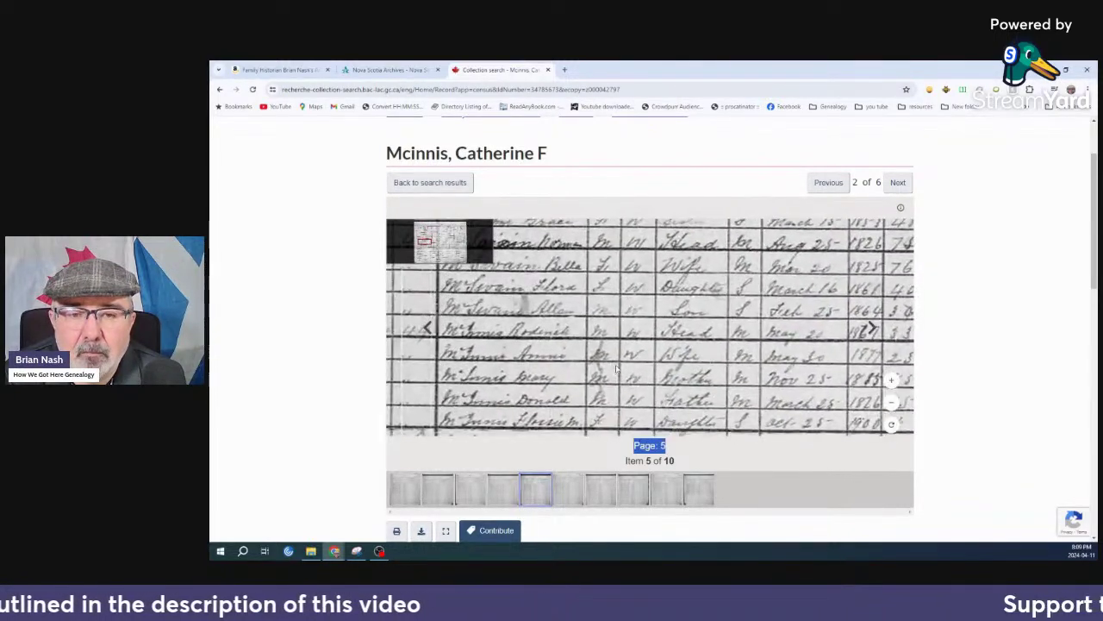
scroll(617, 369, down, 3)
scroll(518, 379, right, 4)
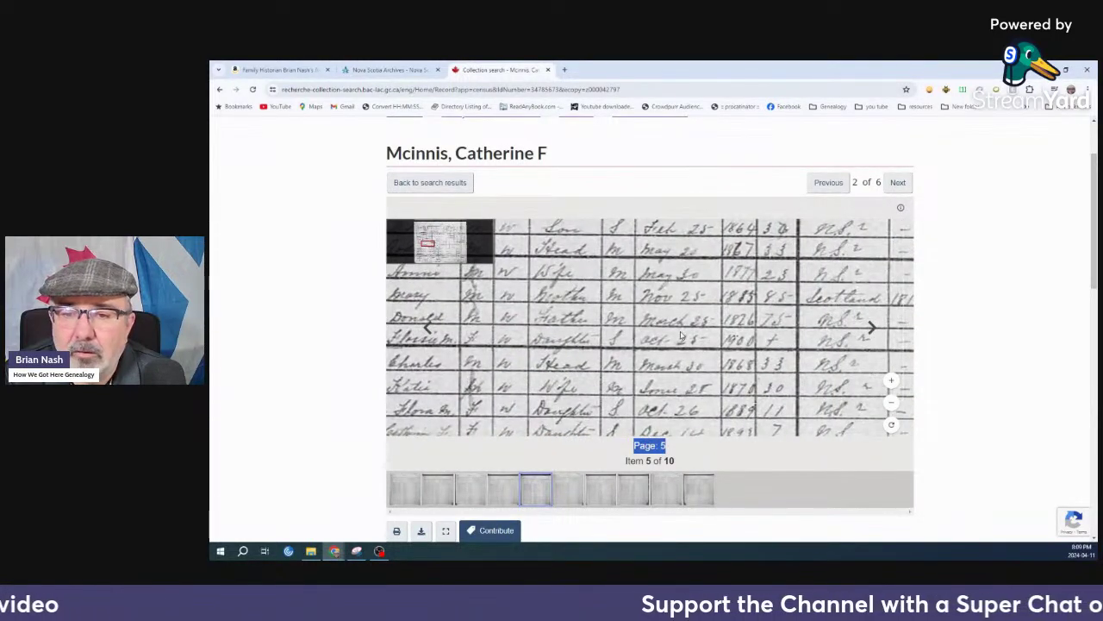
scroll(672, 345, left, 1)
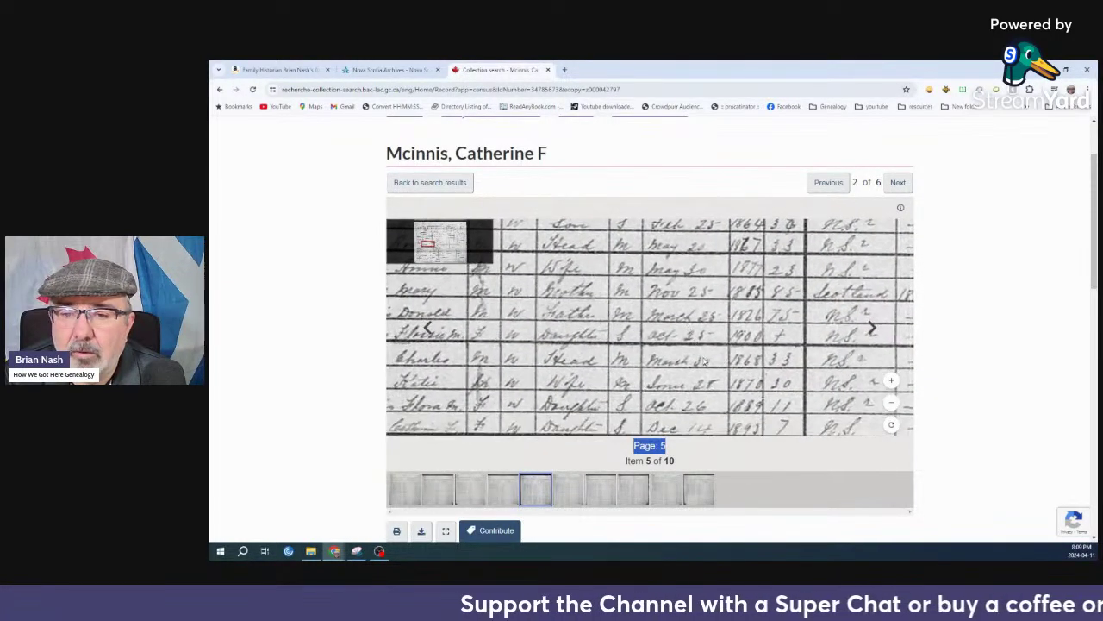
Return to the death results, open the 1926-05-12 Sydney record, and examine its age, parents, informant and burial entries
click(395, 69)
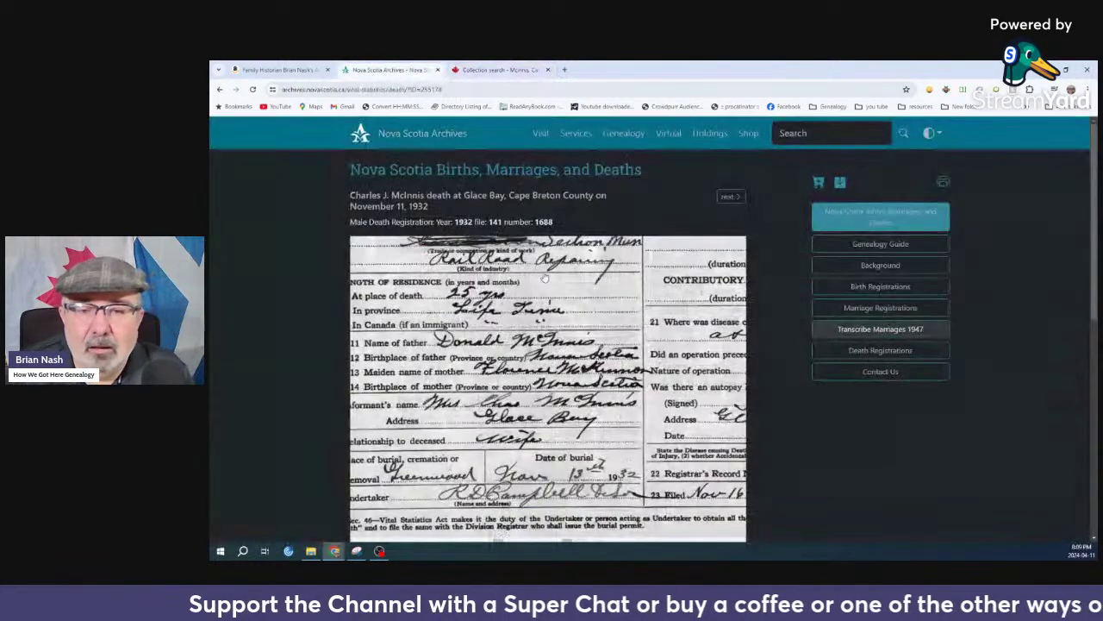
click(220, 89)
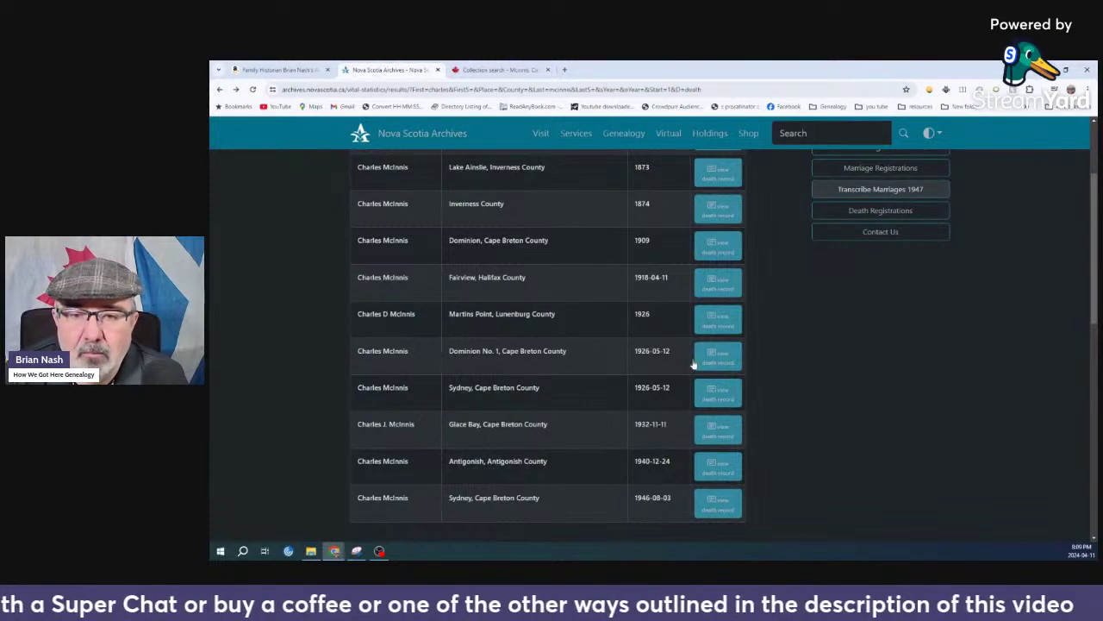
click(715, 398)
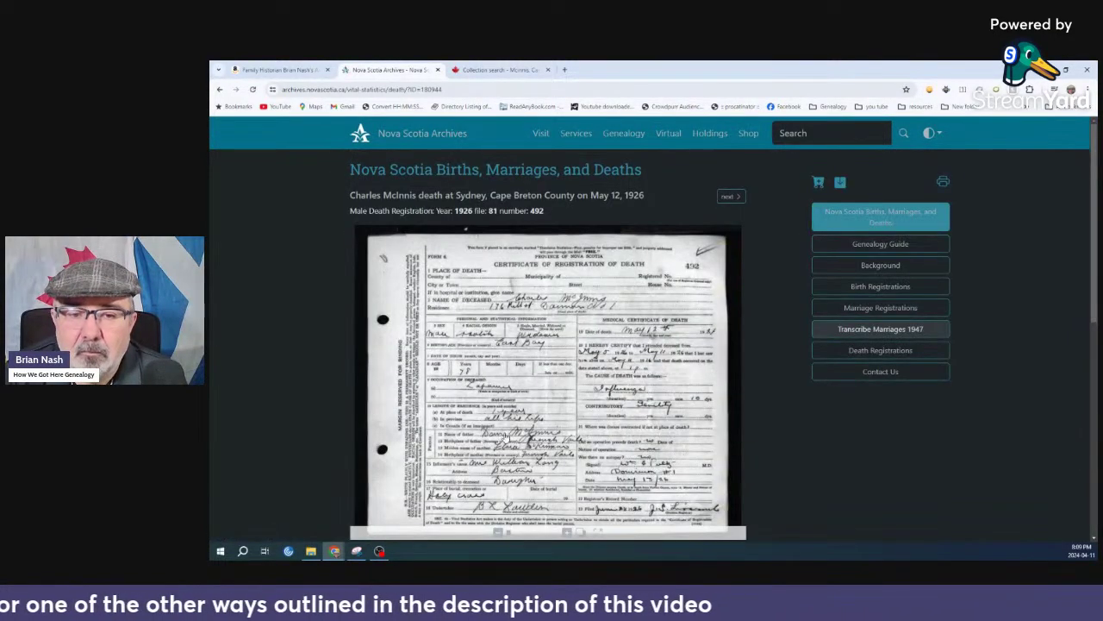
scroll(523, 472, up, 4)
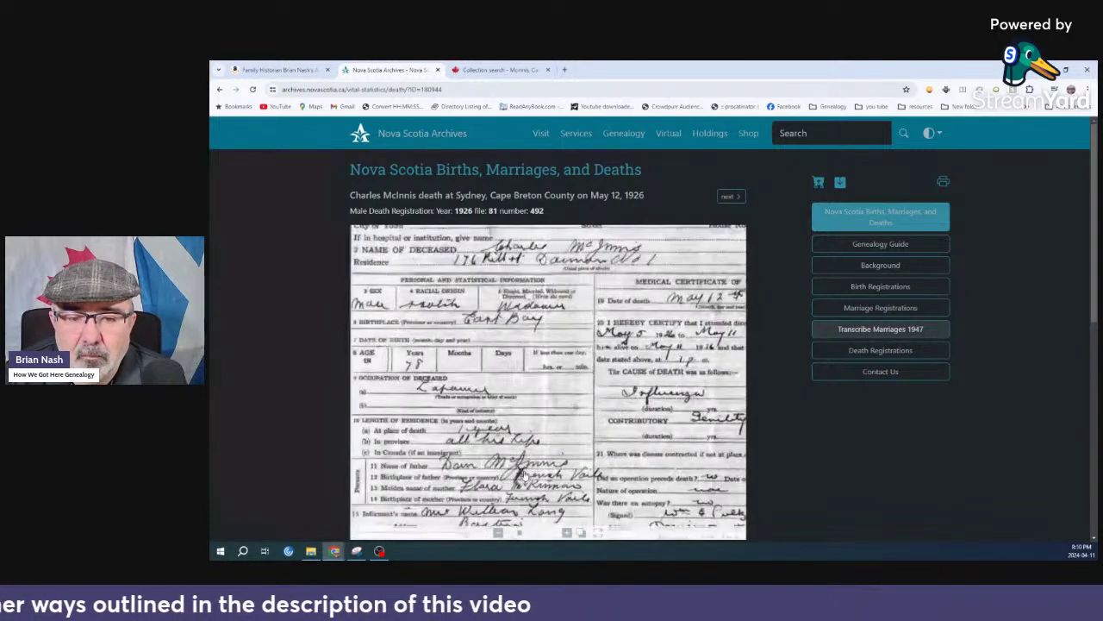
drag(497, 475, 512, 409)
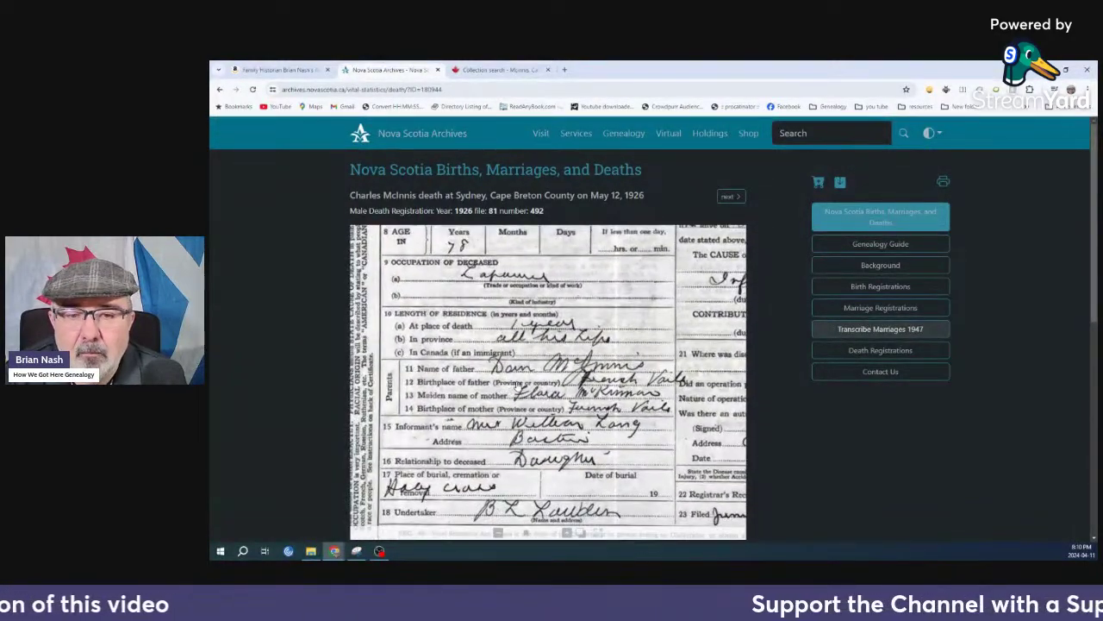
scroll(472, 383, up, 2)
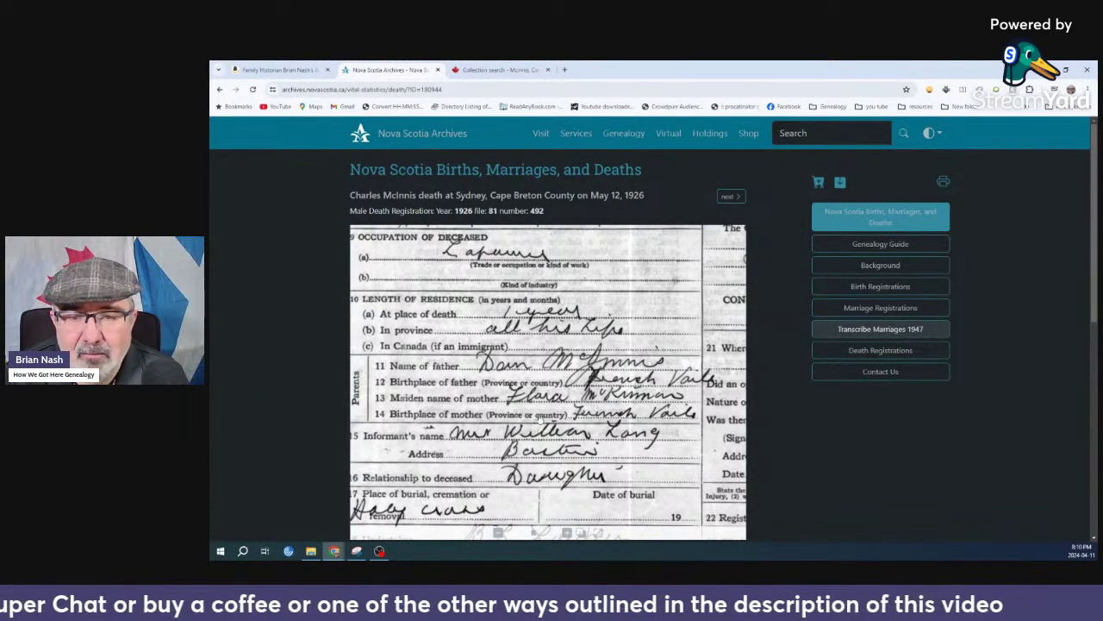
drag(543, 379, 615, 347)
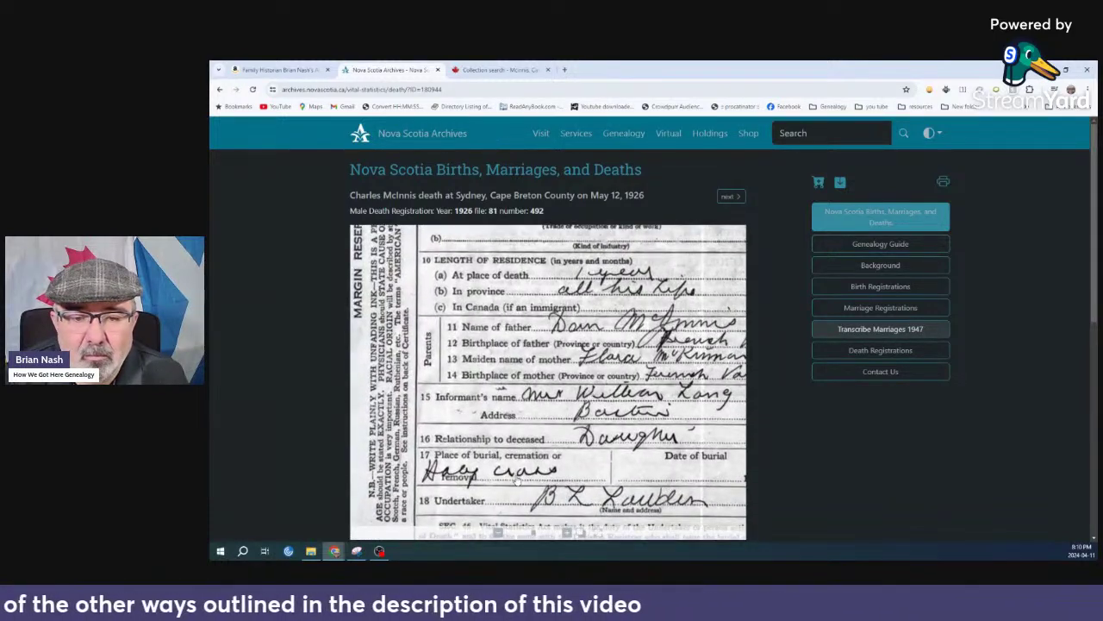
scroll(517, 480, up, 1)
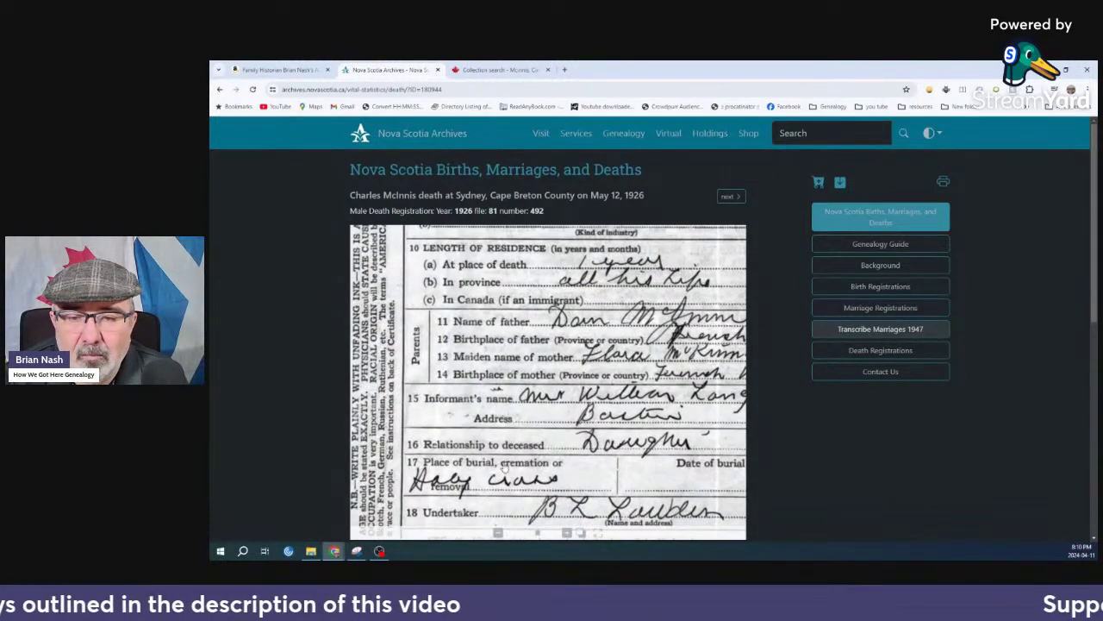
drag(498, 467, 439, 469)
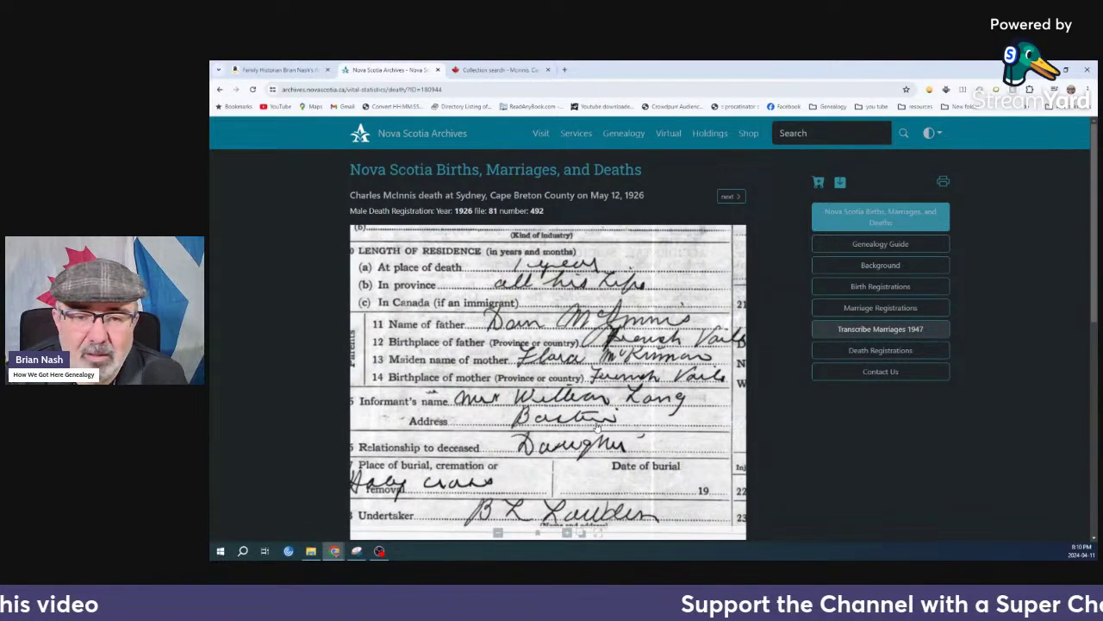
Examine the informant's address, relationship to the deceased, place of burial and undertaker entries on the 1926 Sydney death certificate
scroll(573, 450, up, 3)
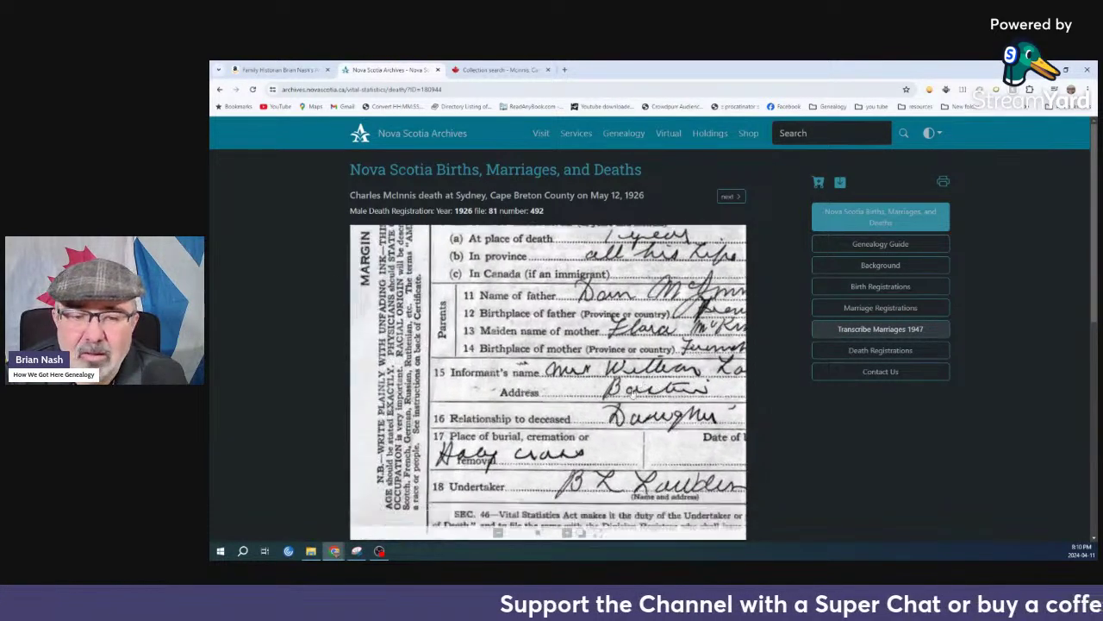
drag(586, 441, 540, 437)
scroll(487, 431, up, 3)
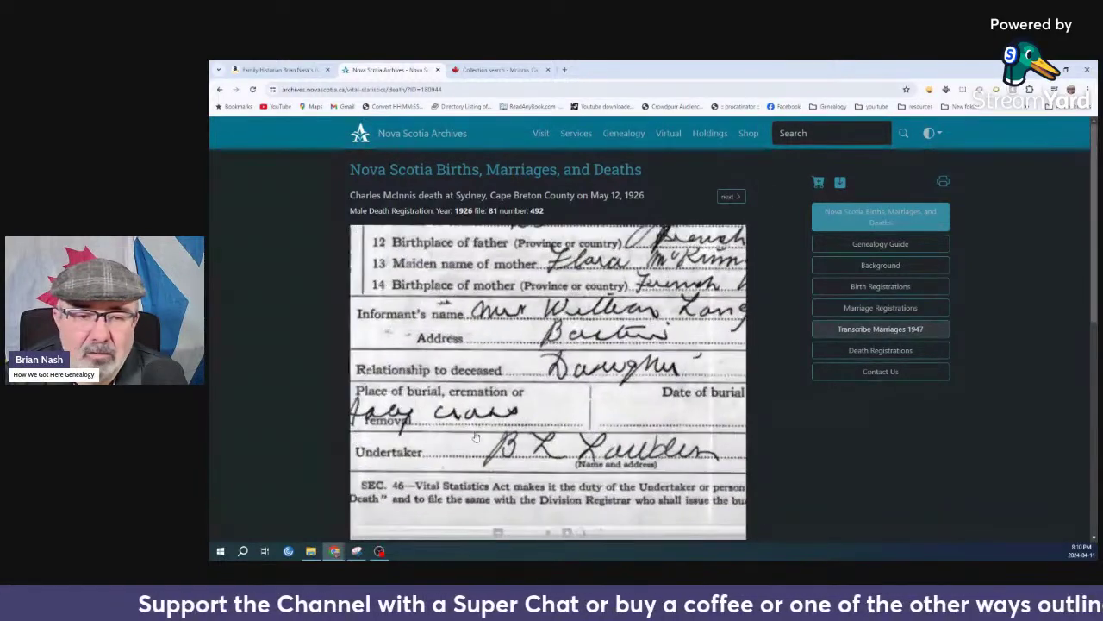
scroll(459, 390, up, 2)
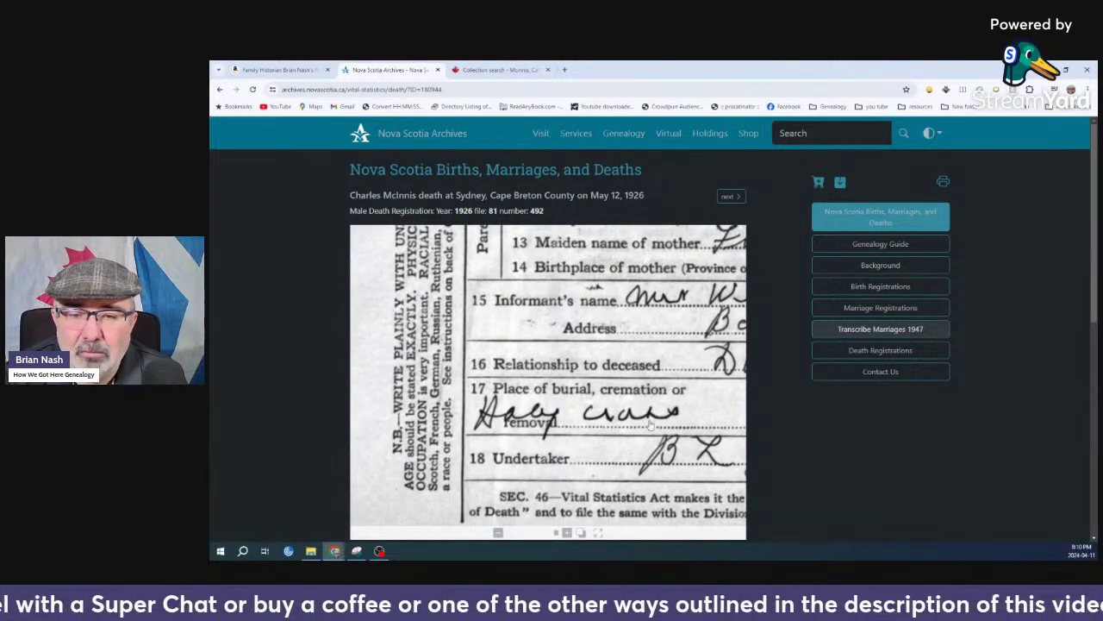
Return to the death results and open the 1926-05-12 Dominion No. 1 record to compare its certificate with the Sydney one
click(221, 90)
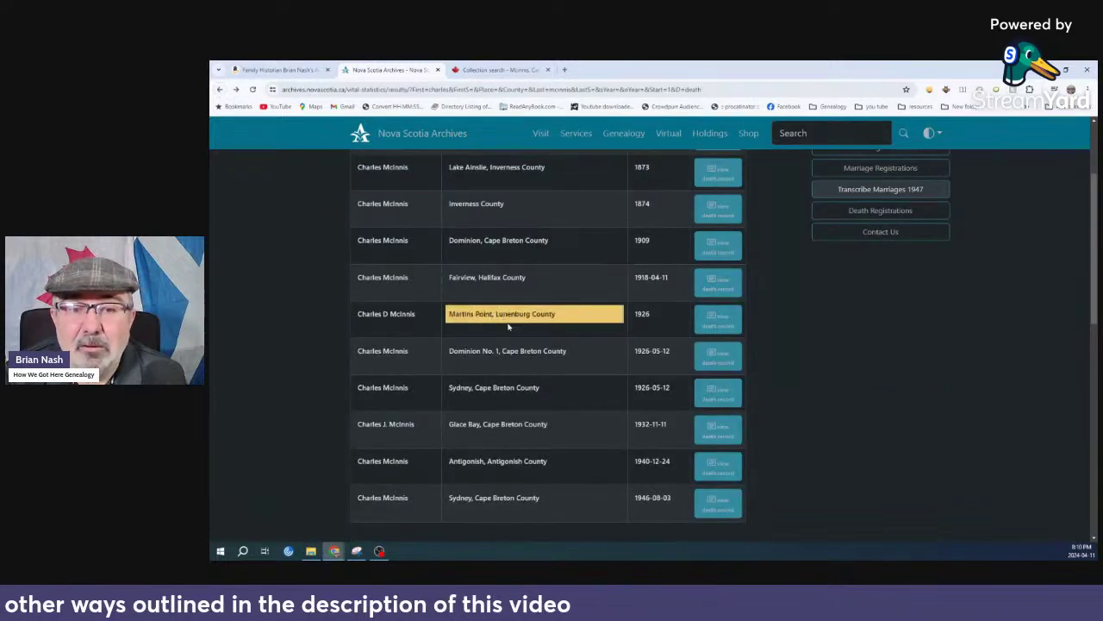
click(719, 356)
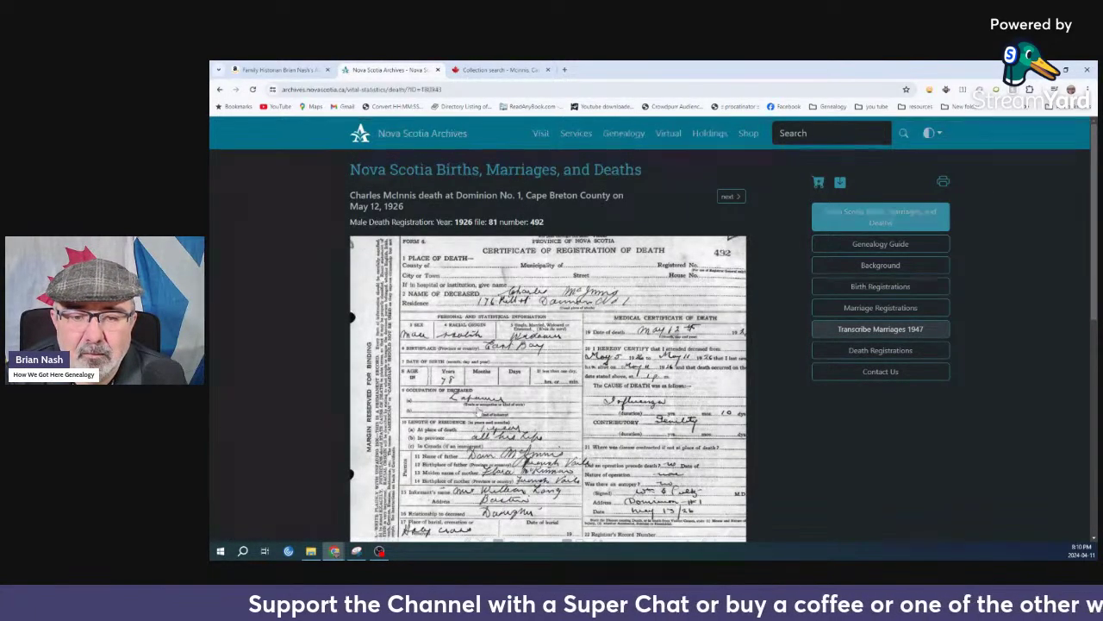
click(220, 89)
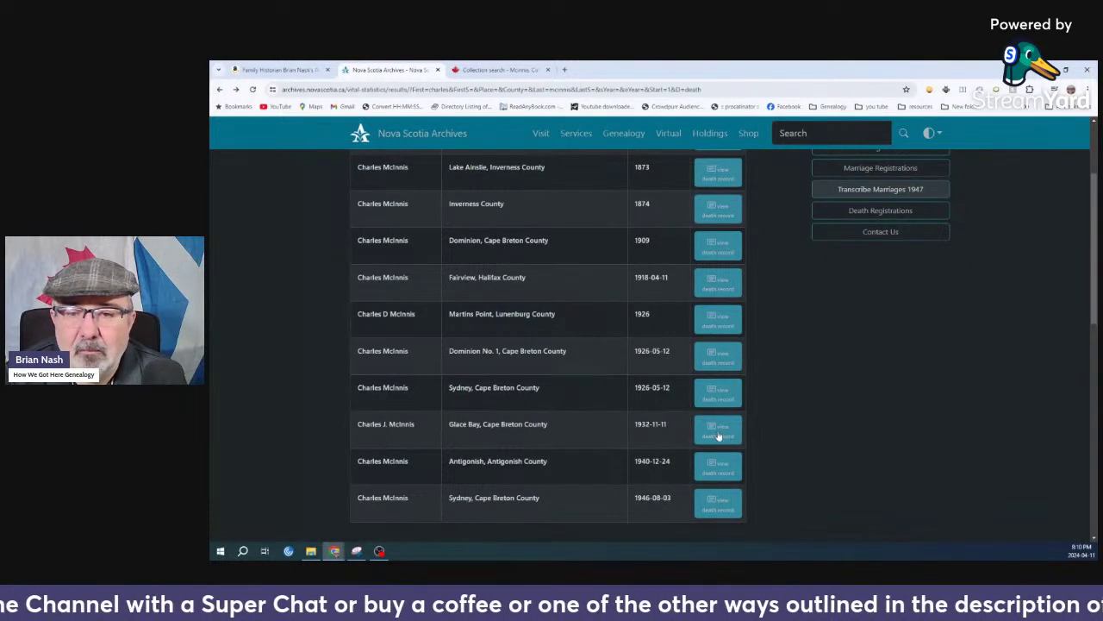
click(718, 354)
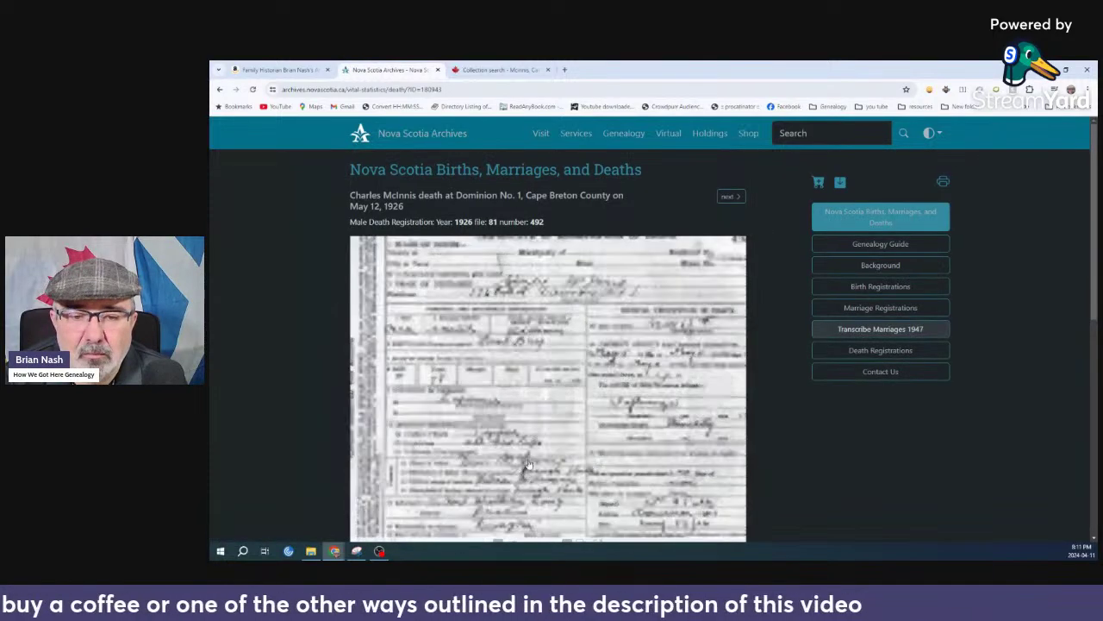
click(220, 91)
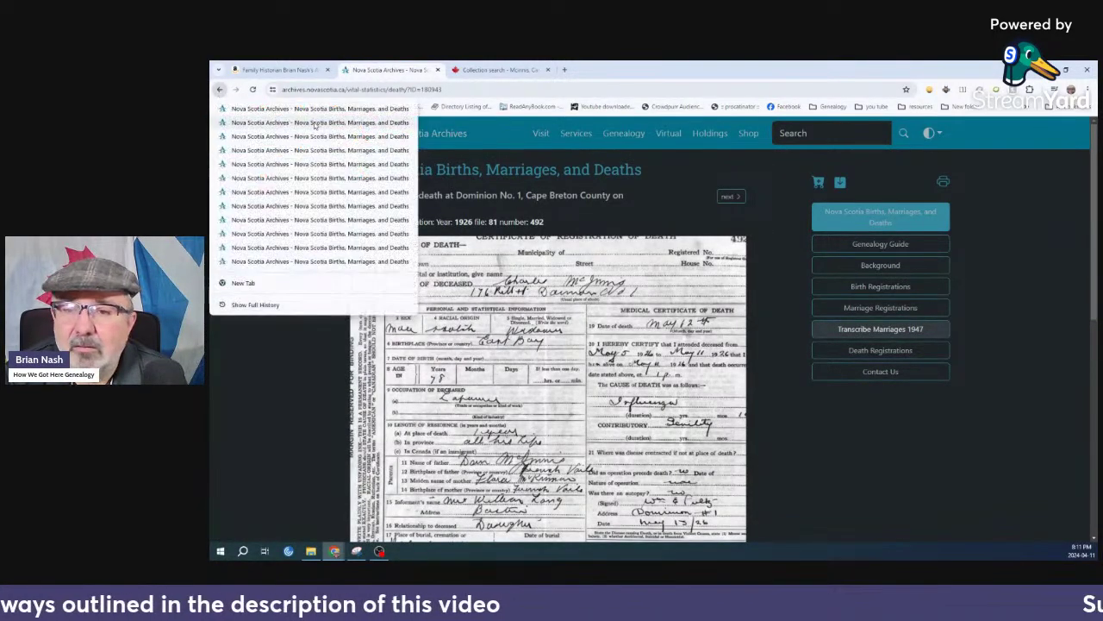
click(579, 218)
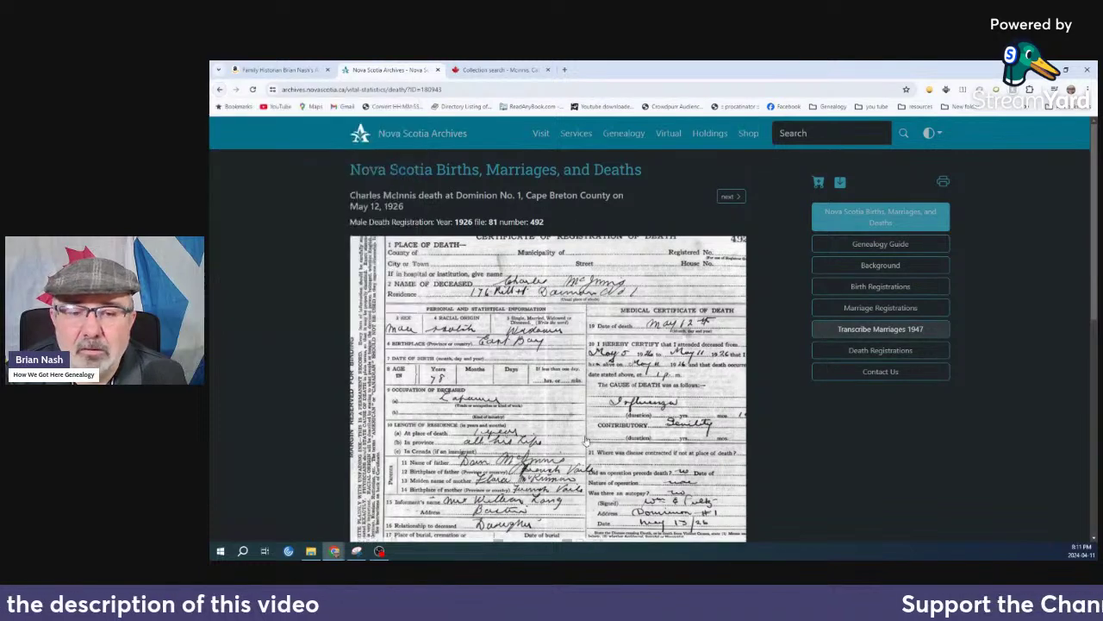
scroll(547, 388, down, 2)
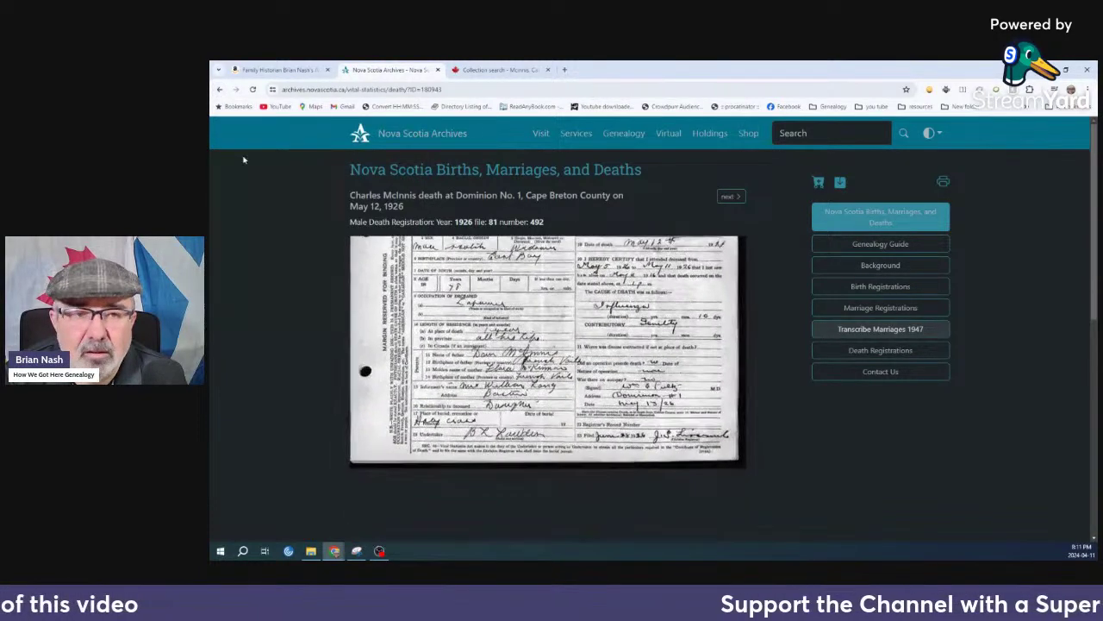
Return to the death results, open the 1909 Dominion record, and locate the McInnis entry on the register page
click(221, 92)
click(250, 106)
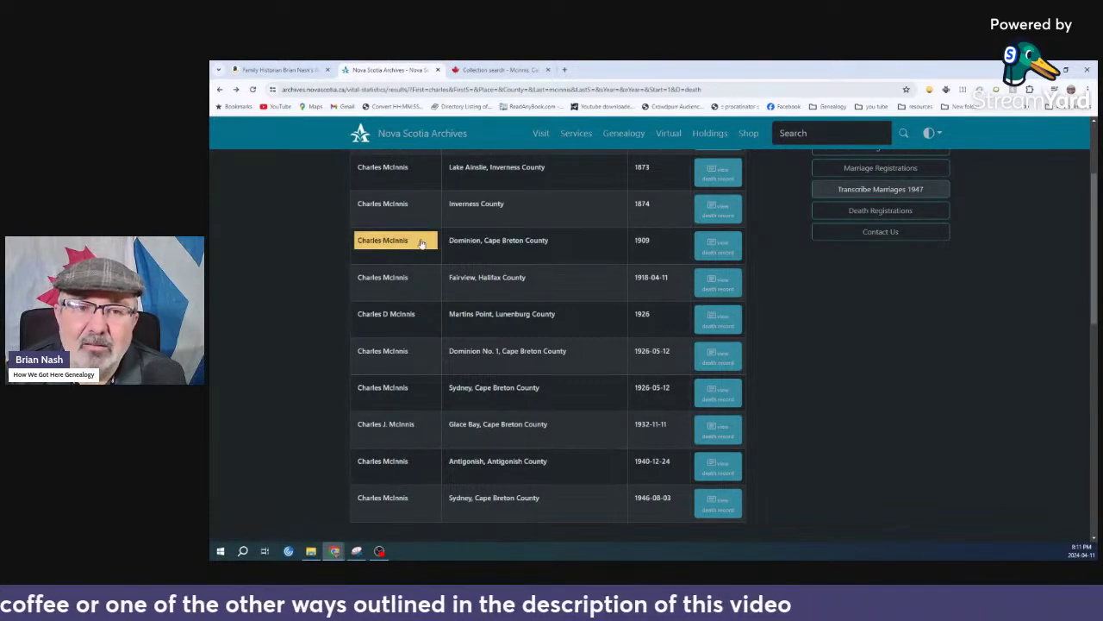
click(723, 249)
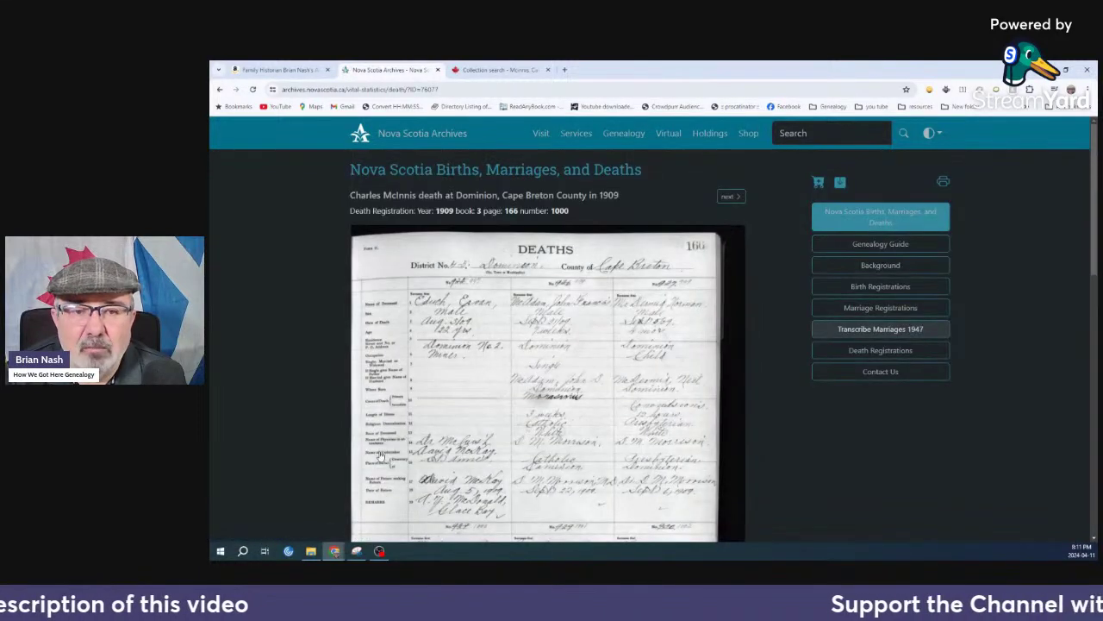
scroll(401, 435, up, 2)
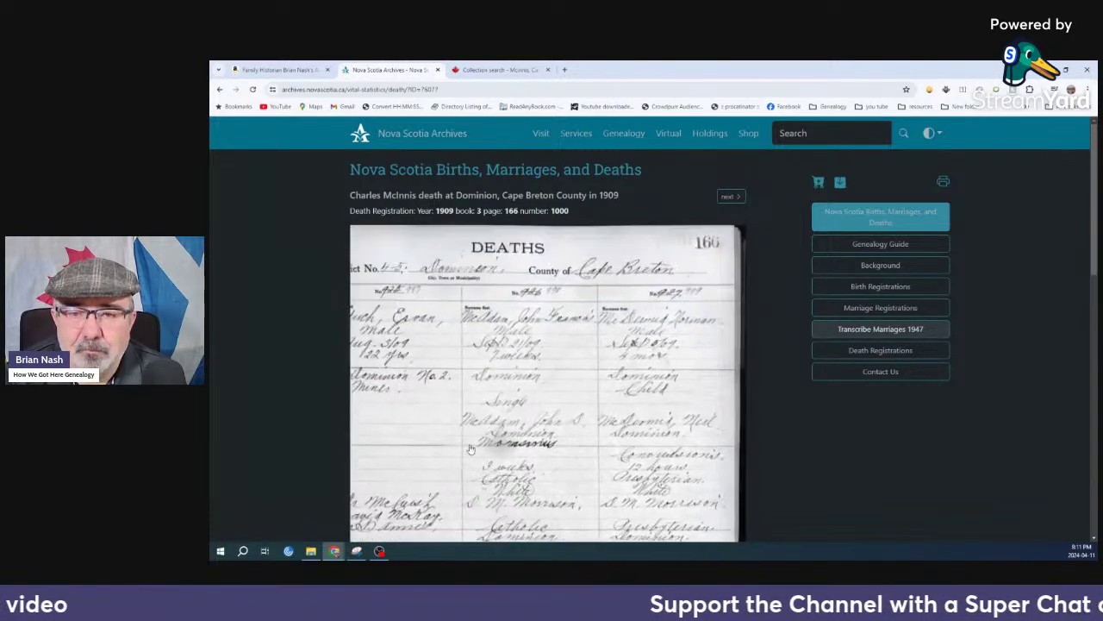
drag(439, 396, 532, 215)
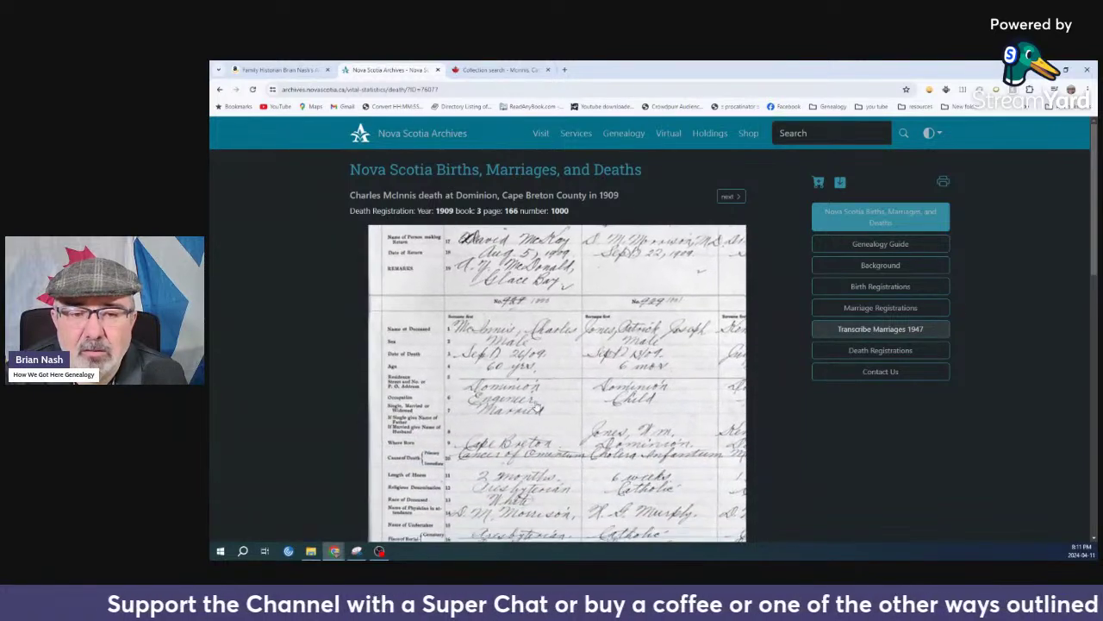
Examine the 1909 McInnis entry's date of death, age, occupation, marital status, birthplace, cause of death, religion and burial place
drag(531, 395, 537, 398)
scroll(520, 388, up, 1)
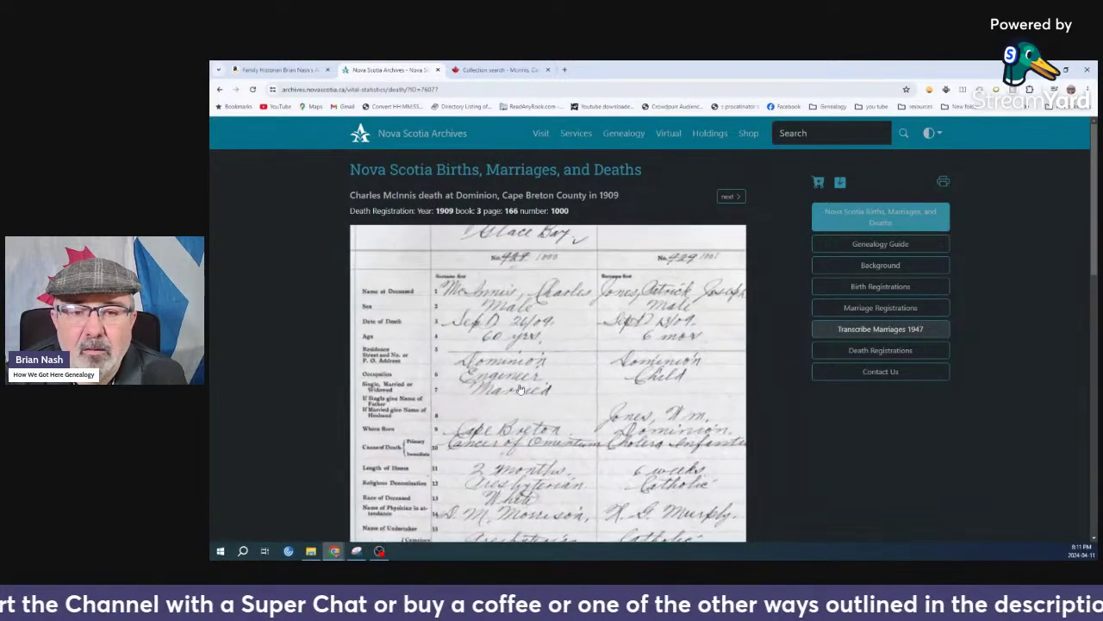
drag(497, 343, 559, 368)
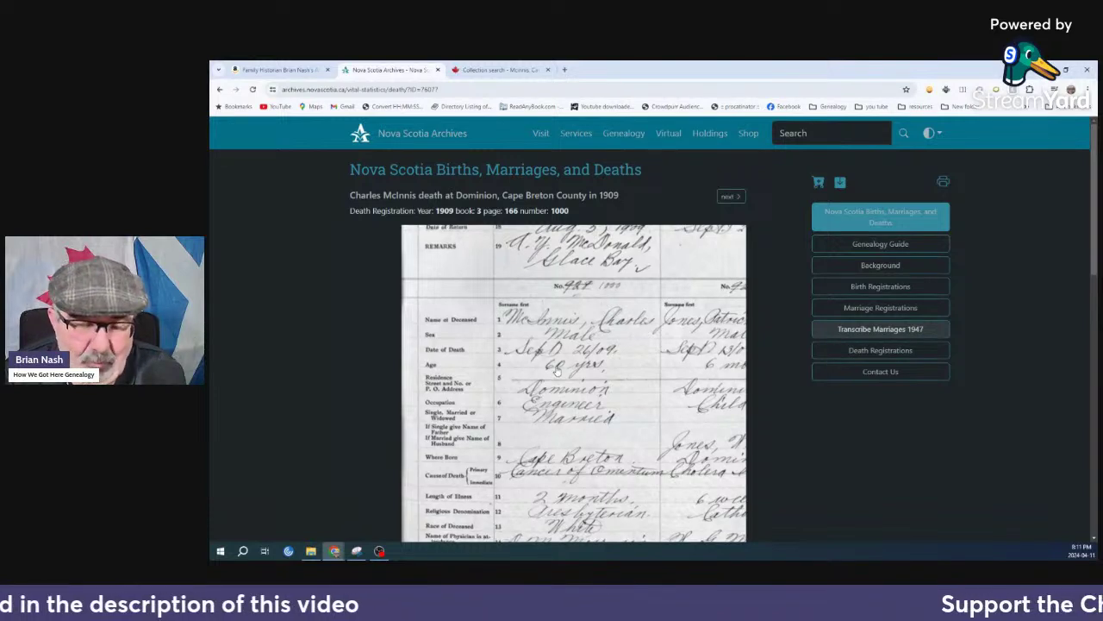
scroll(595, 478, down, 2)
scroll(586, 473, down, 2)
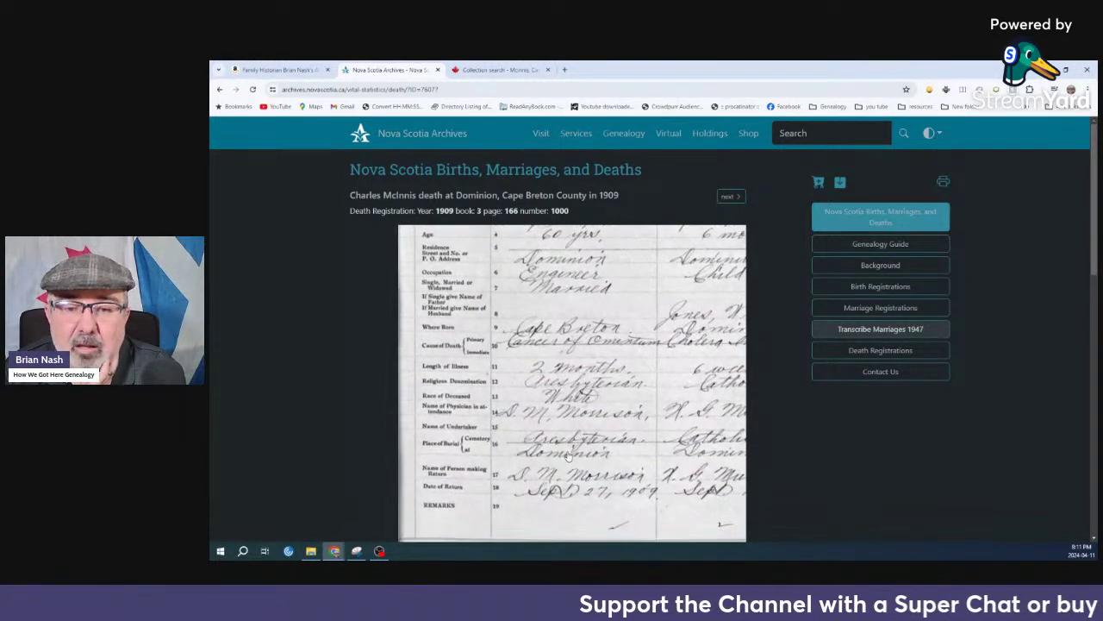
drag(569, 457, 576, 414)
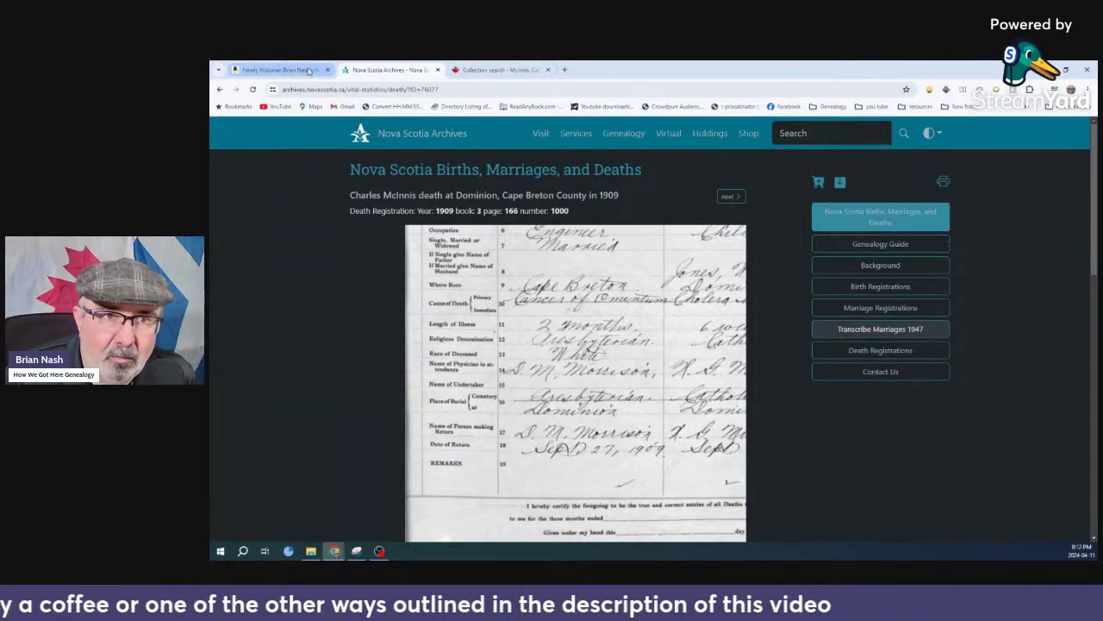
Check the household head's birth date and family members on the census page against the 1909 death entry
click(512, 71)
drag(452, 403, 579, 396)
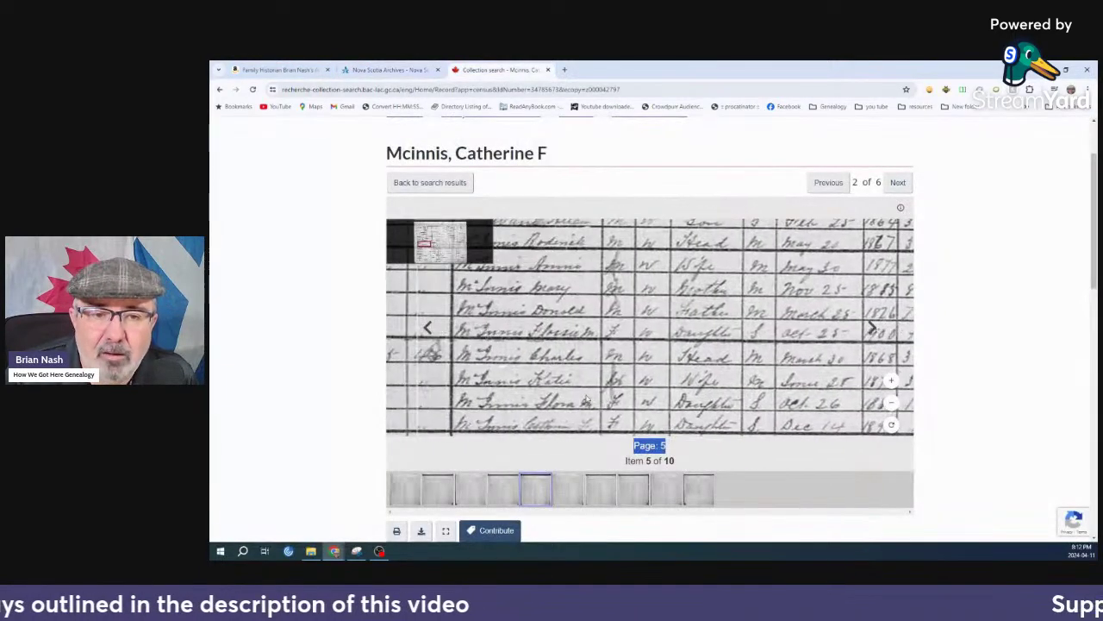
click(388, 70)
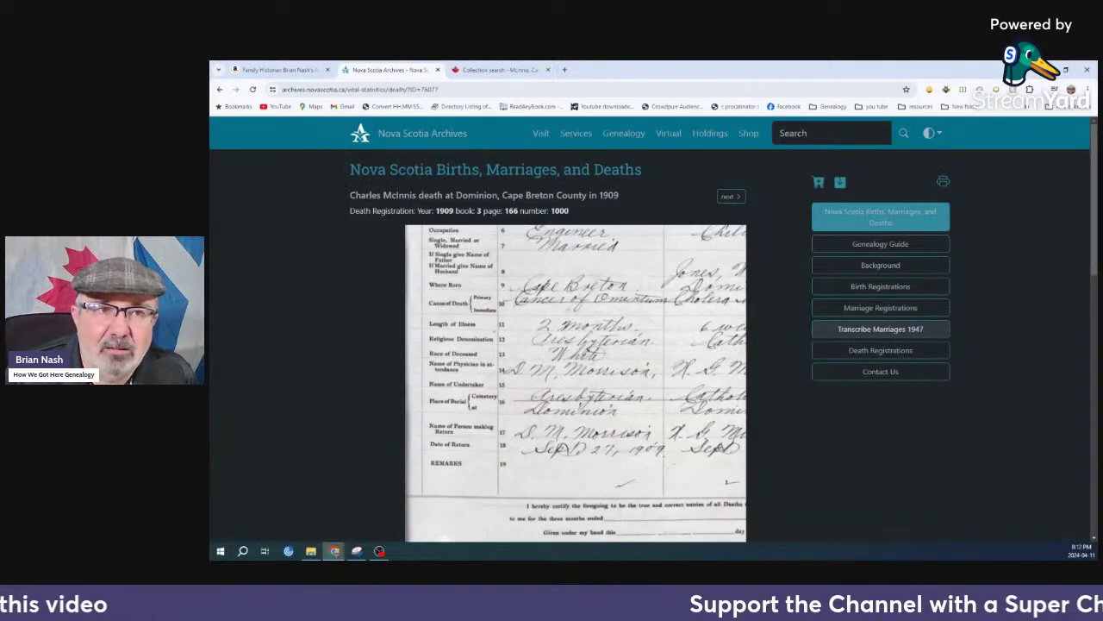
Search births, marriages and deaths for first names starting with "kat", keeping the surname McInnis
click(220, 90)
scroll(473, 409, down, 2)
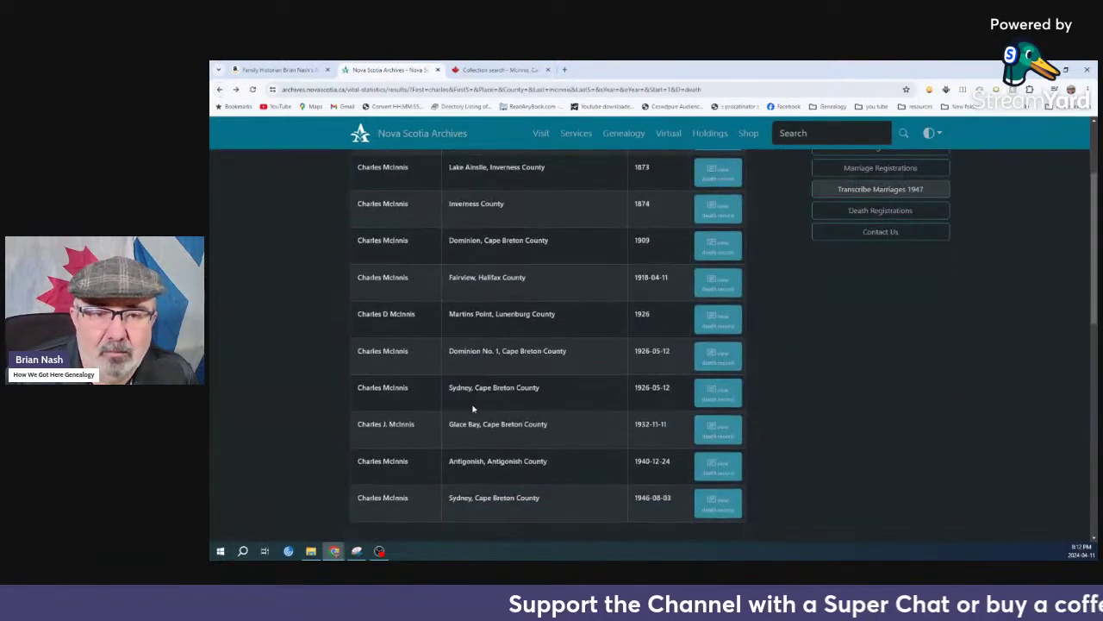
scroll(473, 409, up, 3)
scroll(470, 401, down, 8)
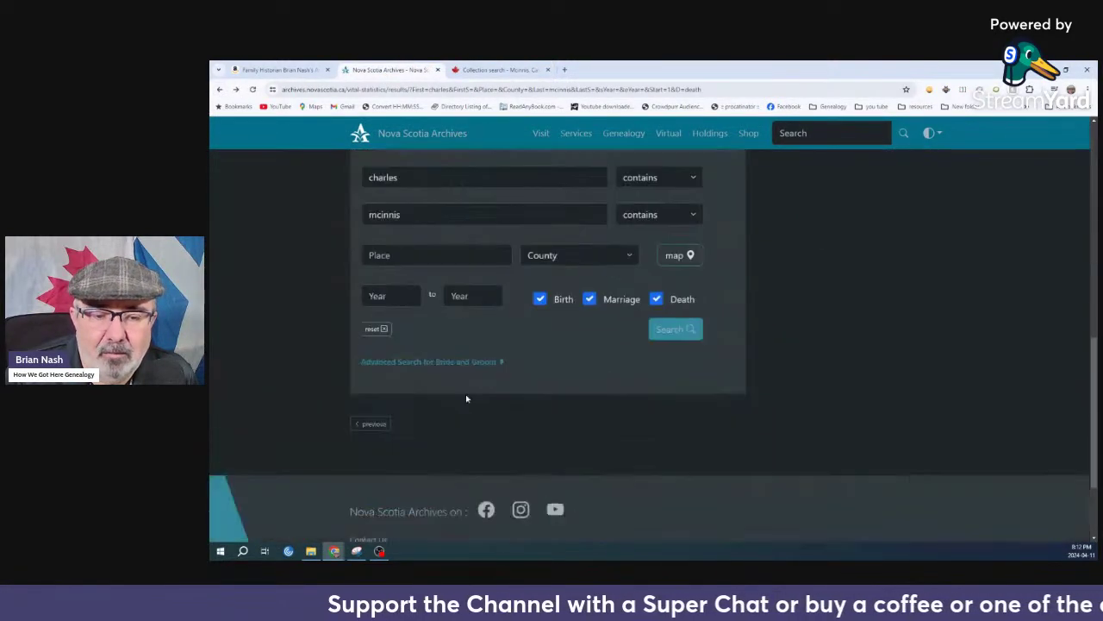
scroll(465, 394, up, 1)
double_click(384, 272)
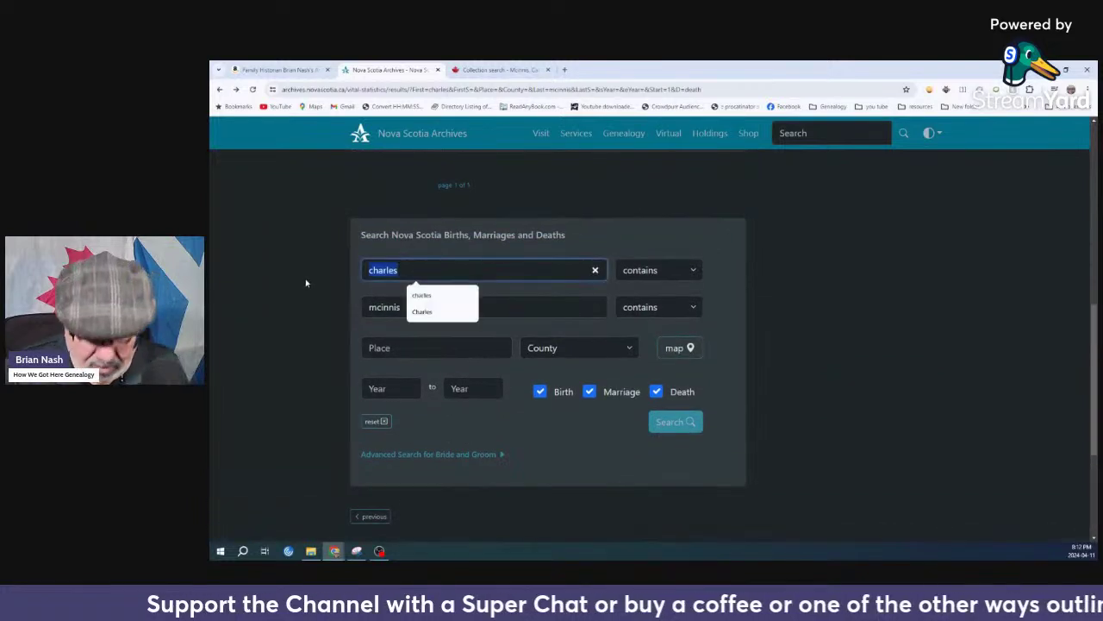
text(kat)
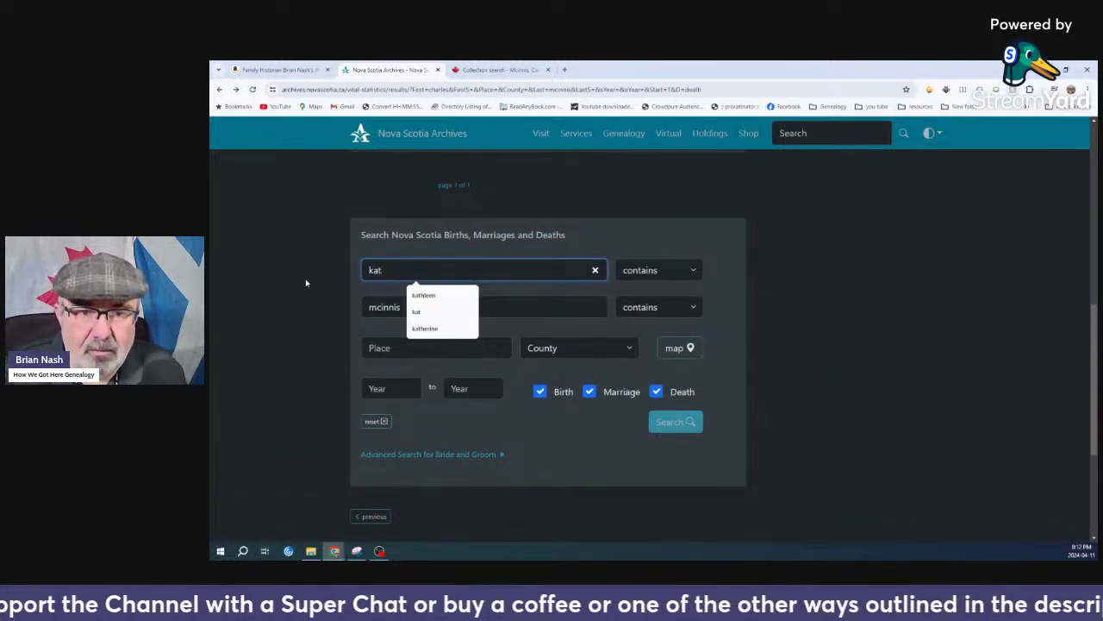
click(665, 276)
click(643, 298)
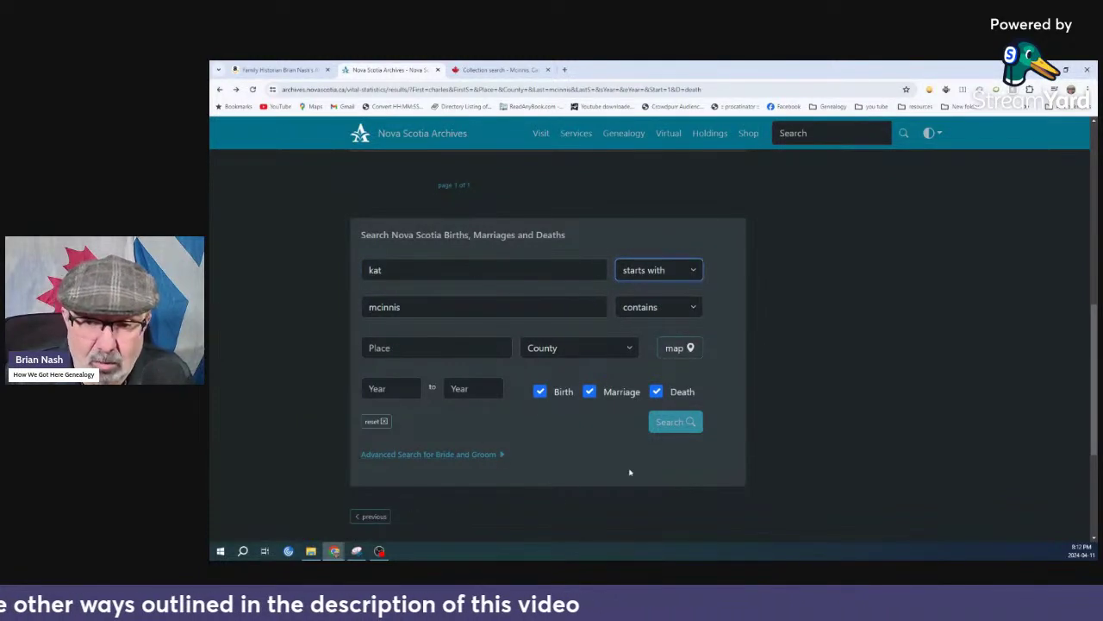
click(676, 423)
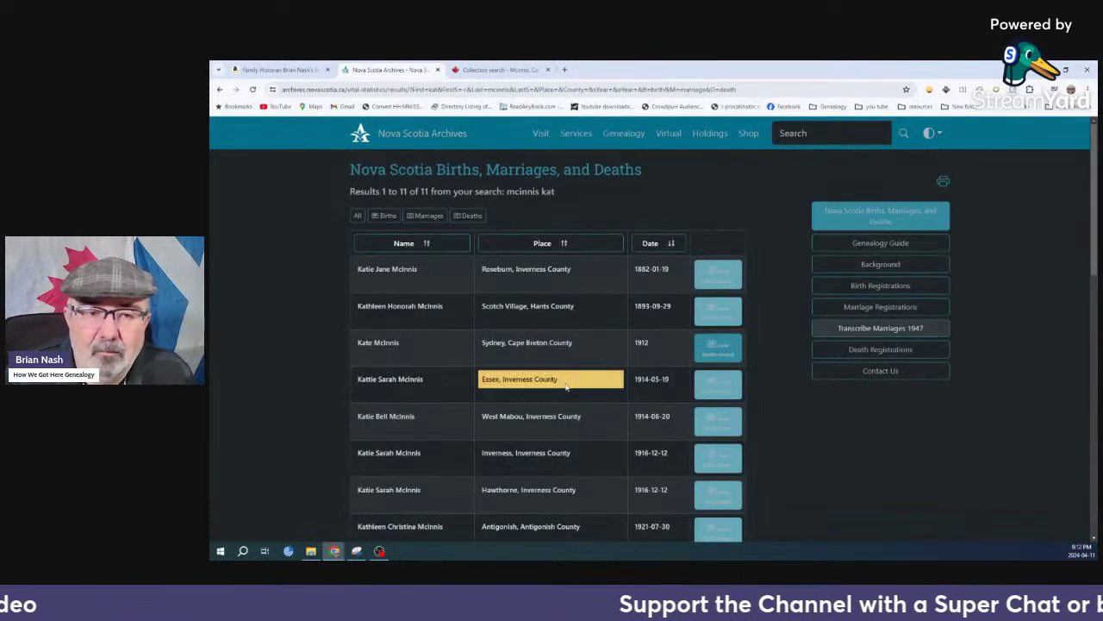
Check the search for marriage records, return to the full results, and limit them to deaths
click(429, 217)
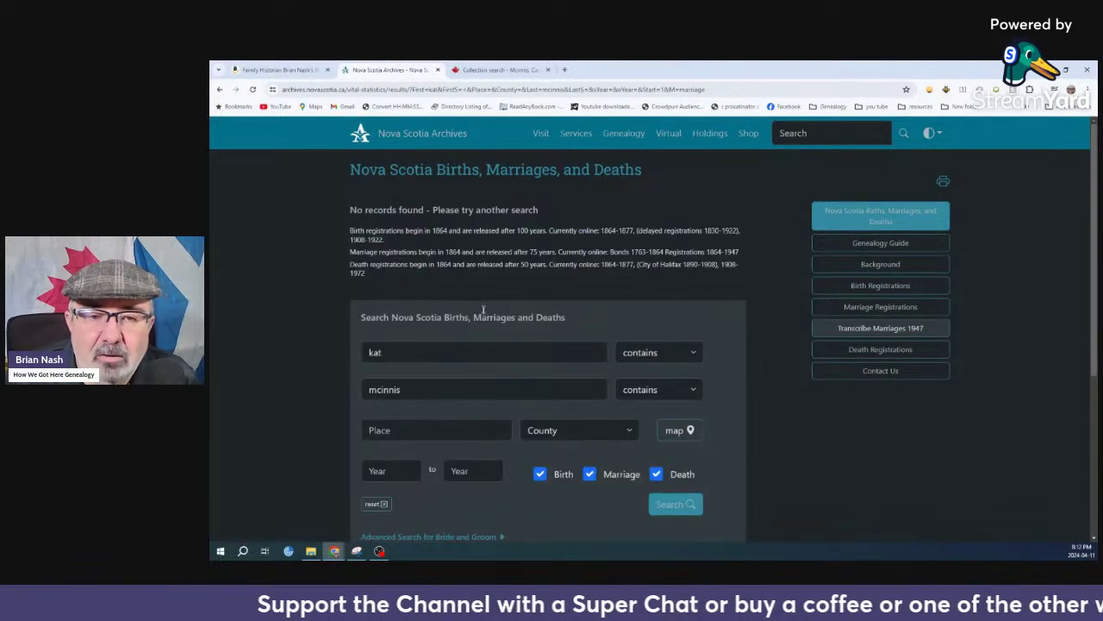
click(218, 90)
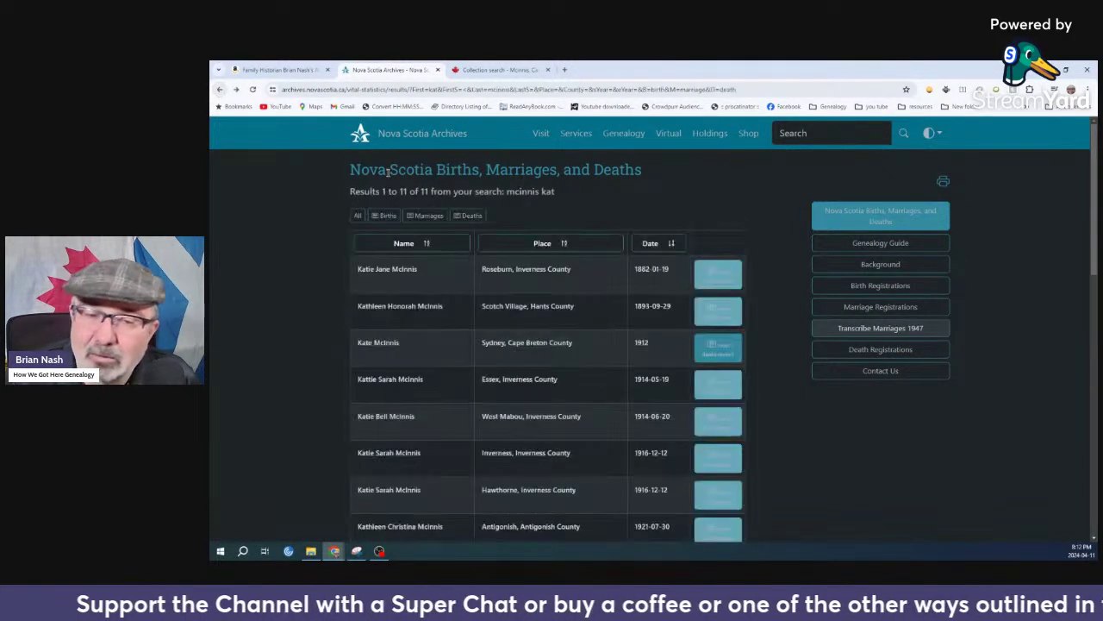
click(472, 217)
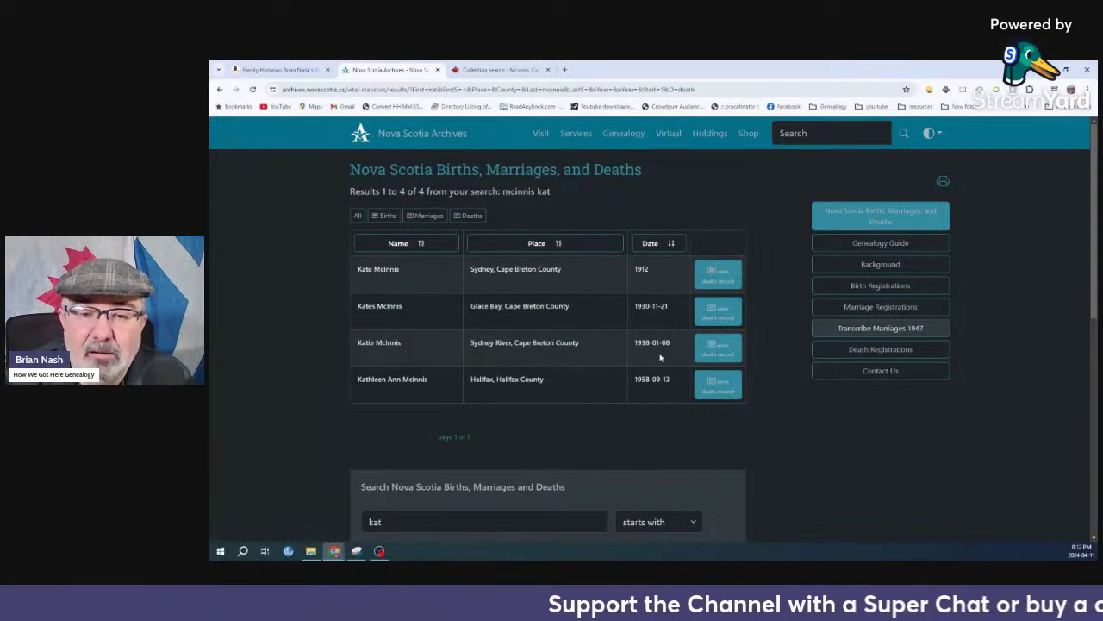
Open the 1938-01-08 Sydney River death record and examine its birth date, age, marital status, parents, informant and burial entries
click(722, 349)
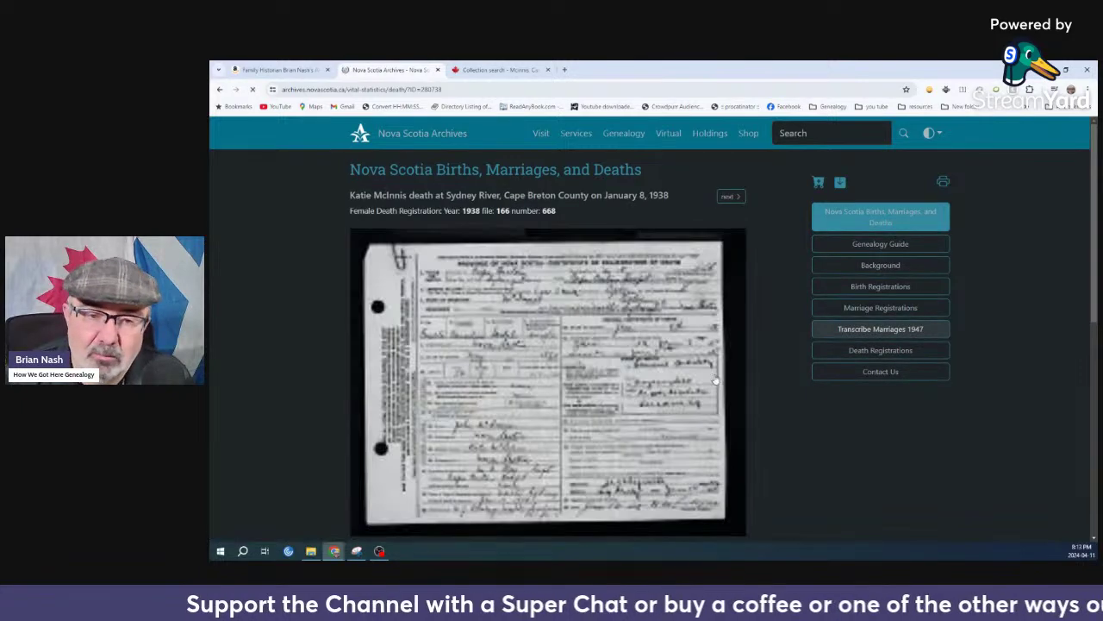
scroll(509, 513, up, 2)
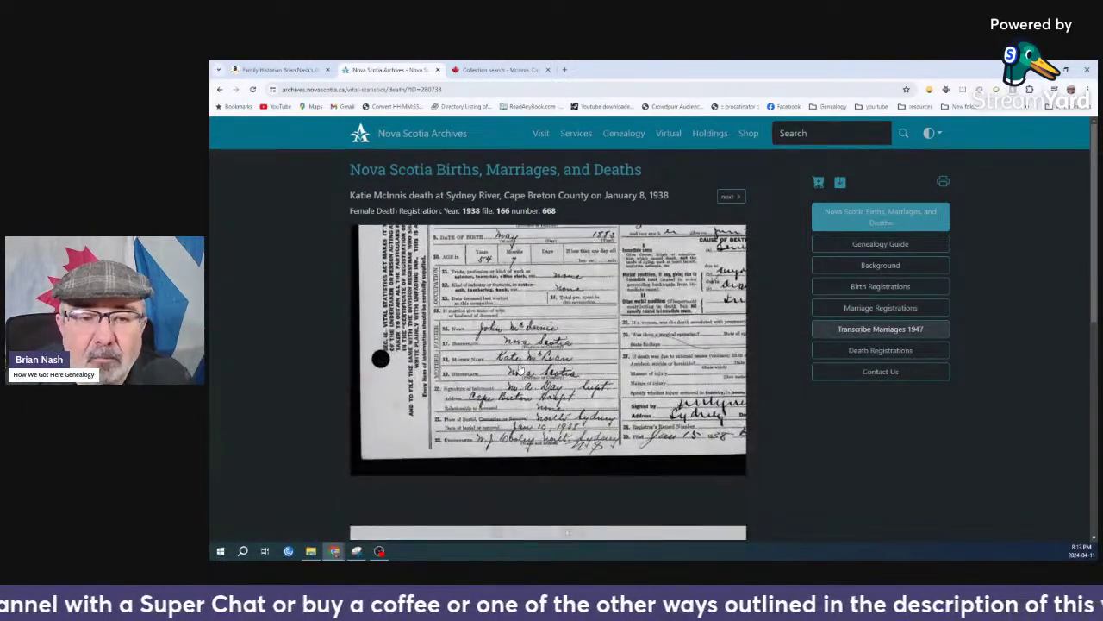
scroll(520, 369, up, 2)
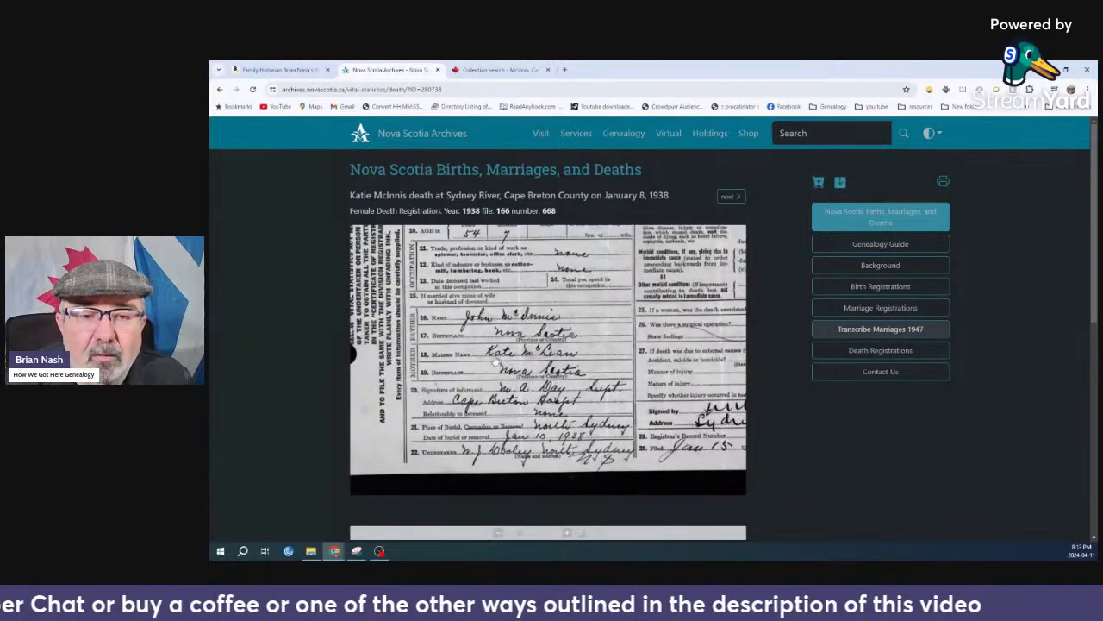
drag(477, 345, 472, 395)
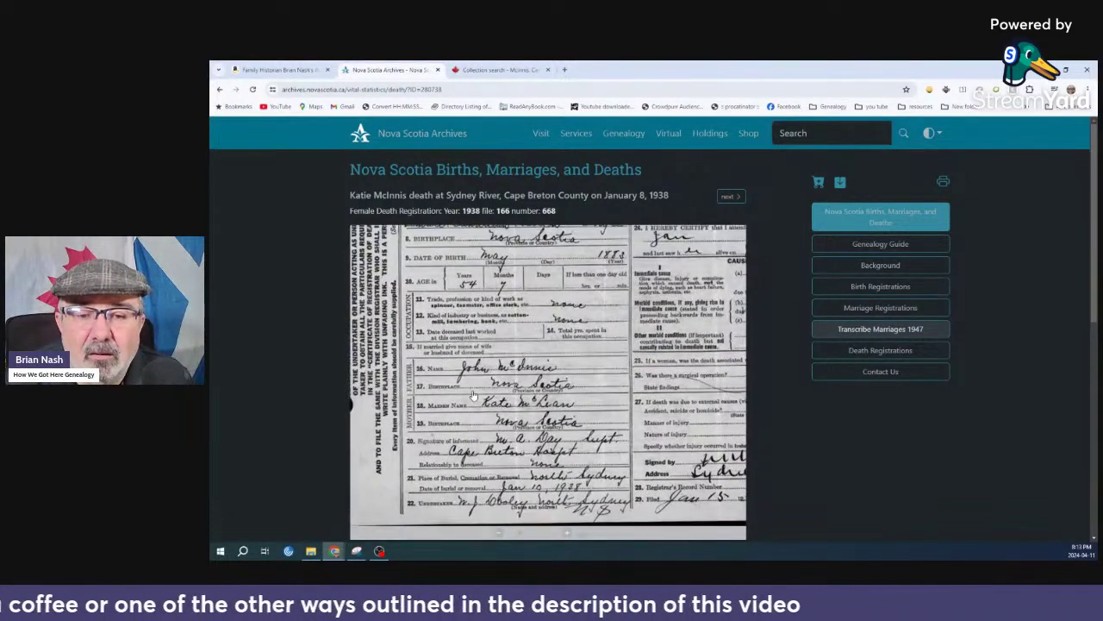
drag(496, 295, 496, 428)
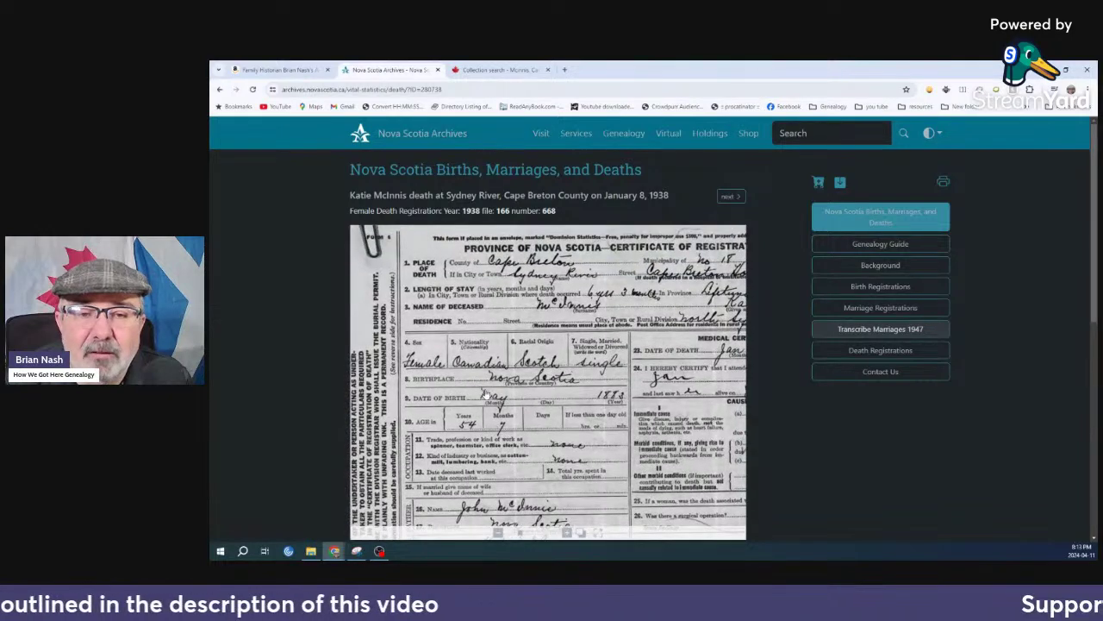
drag(511, 394, 514, 353)
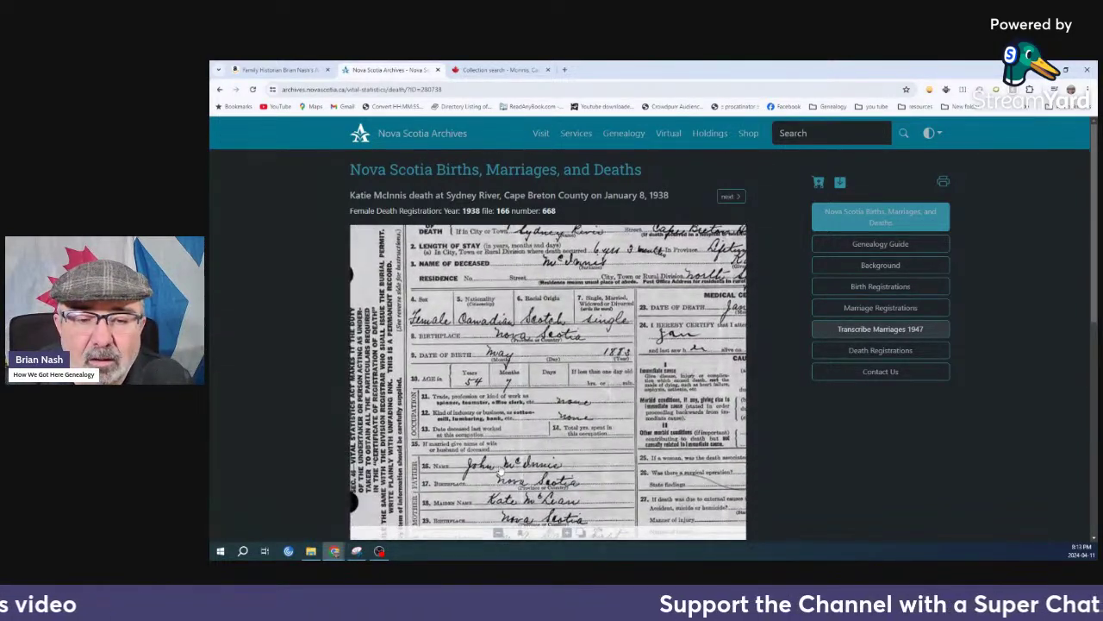
Read the parents, informant, marital status and birth date on the 1938 Sydney River death certificate, and return to the search results
scroll(500, 473, up, 1)
drag(459, 480, 490, 396)
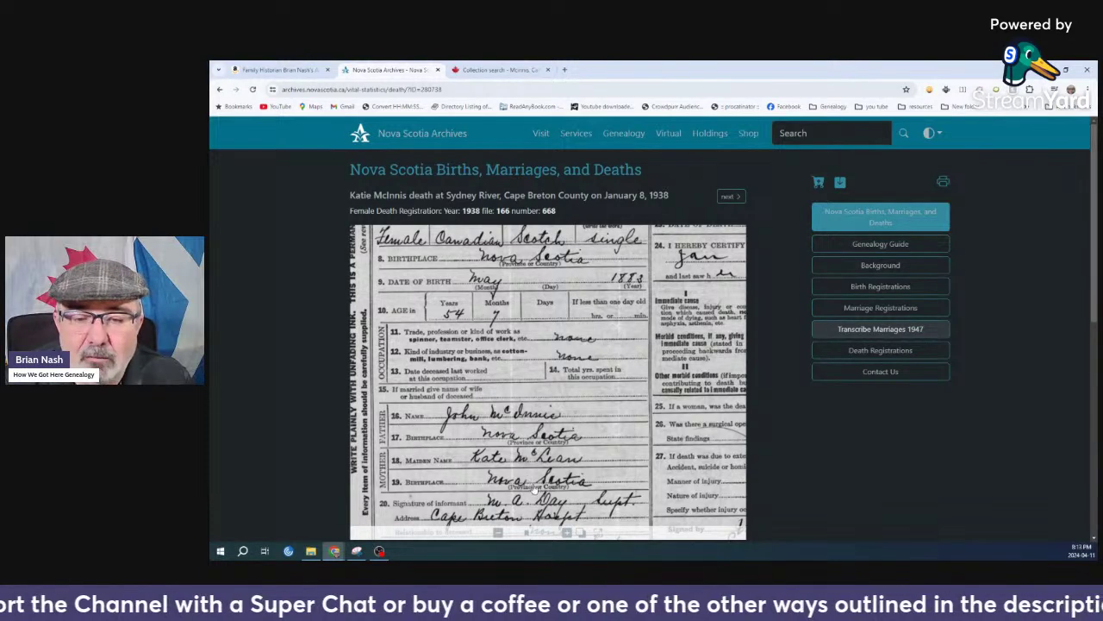
drag(494, 330, 519, 403)
drag(505, 450, 506, 454)
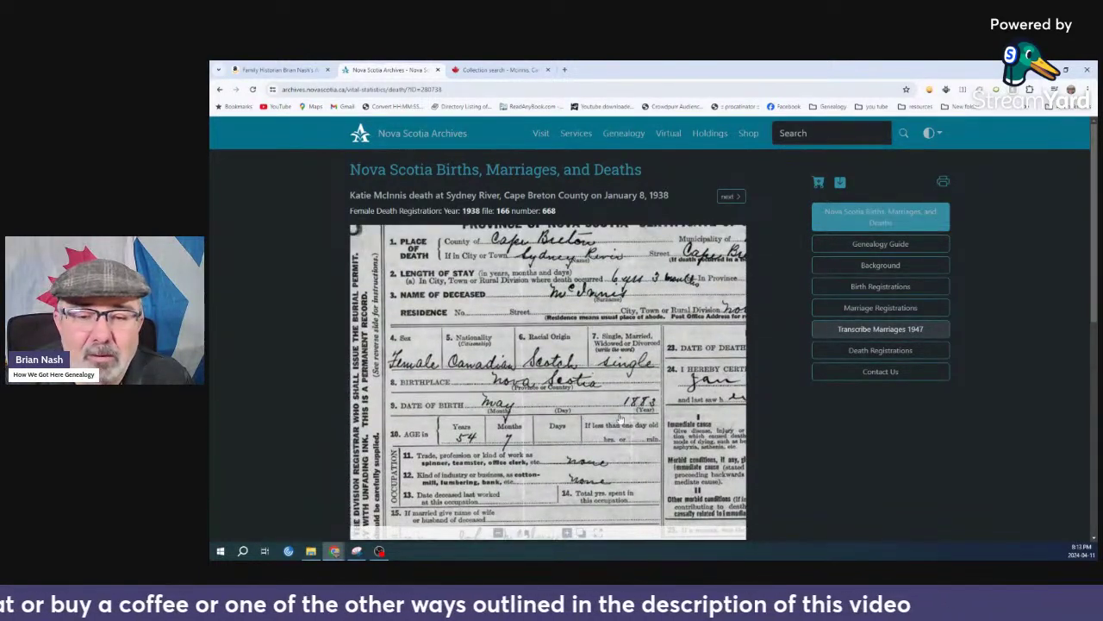
click(219, 89)
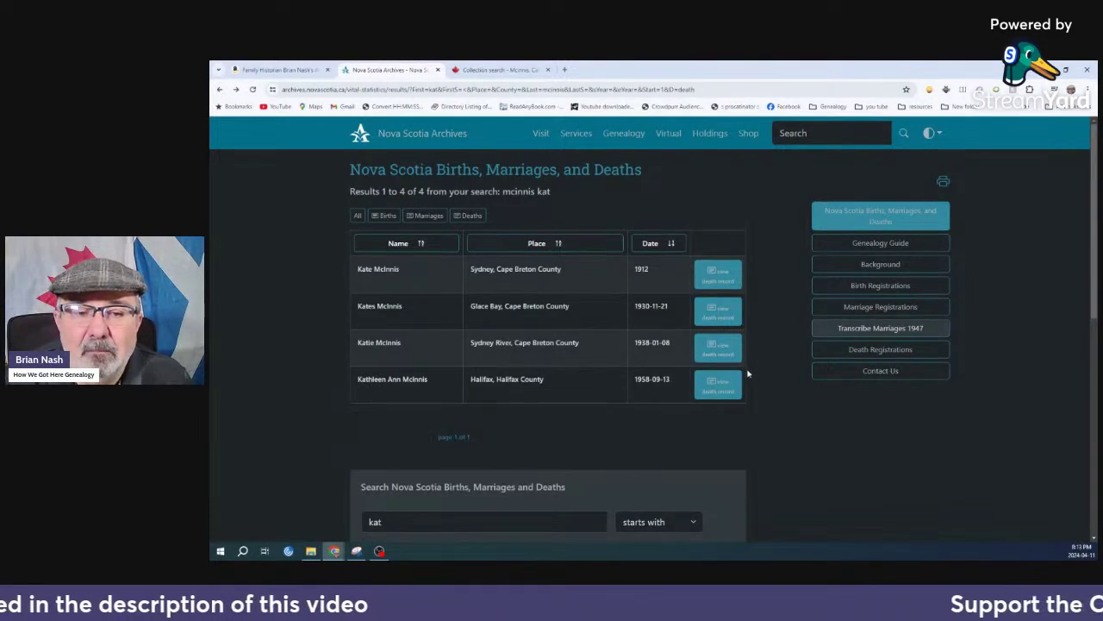
Open the 1930-11-21 Glace Bay death record and examine its birth date, age, marital status and parents
click(721, 313)
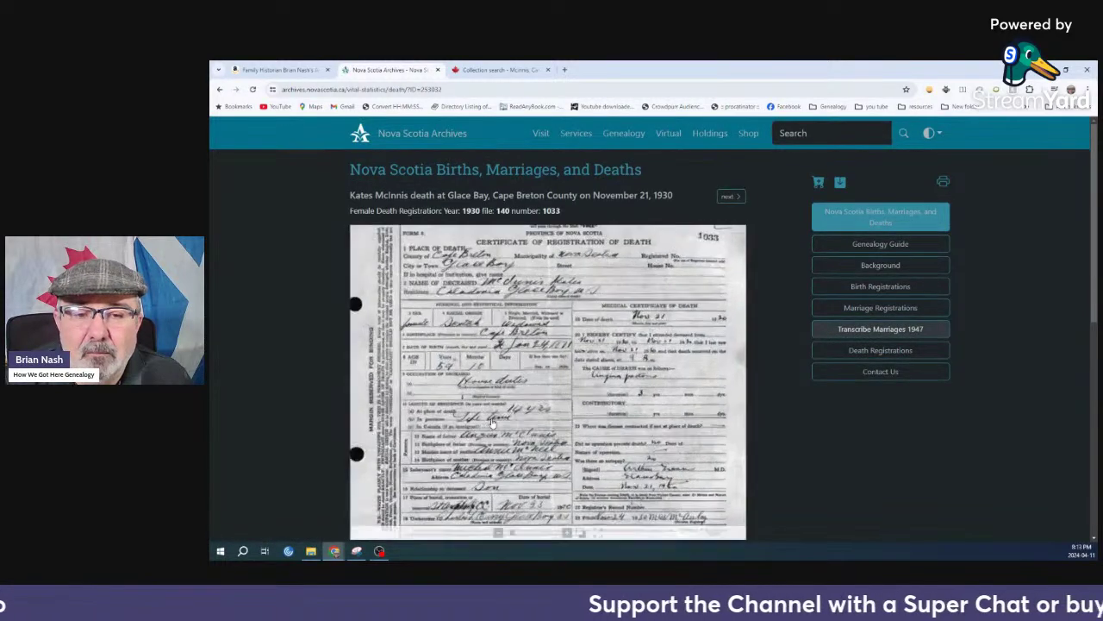
scroll(493, 422, up, 1)
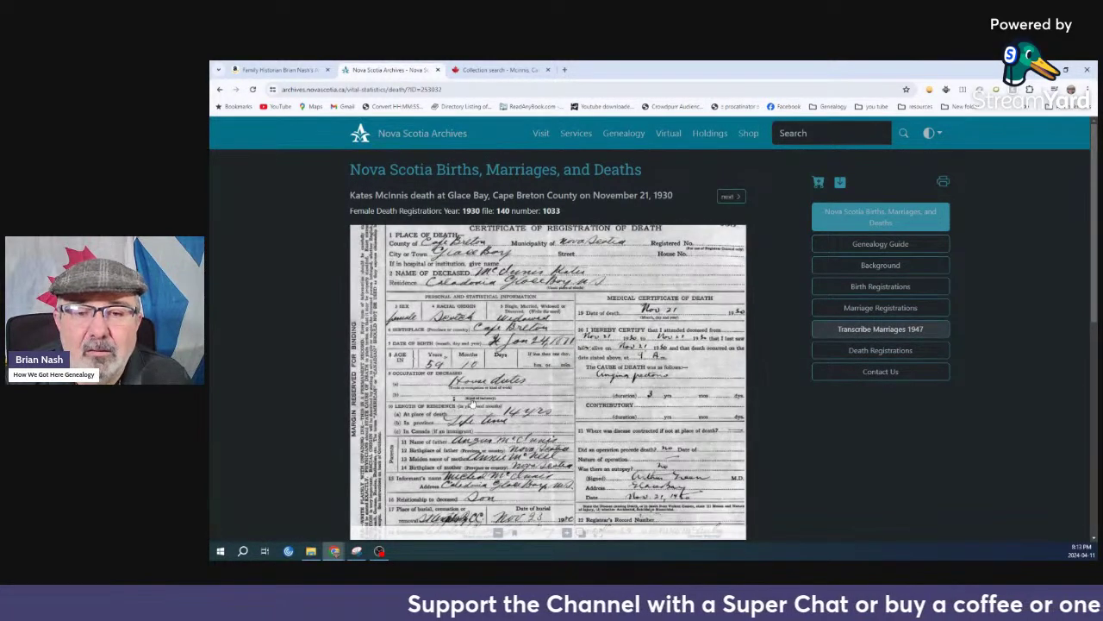
scroll(511, 361, up, 4)
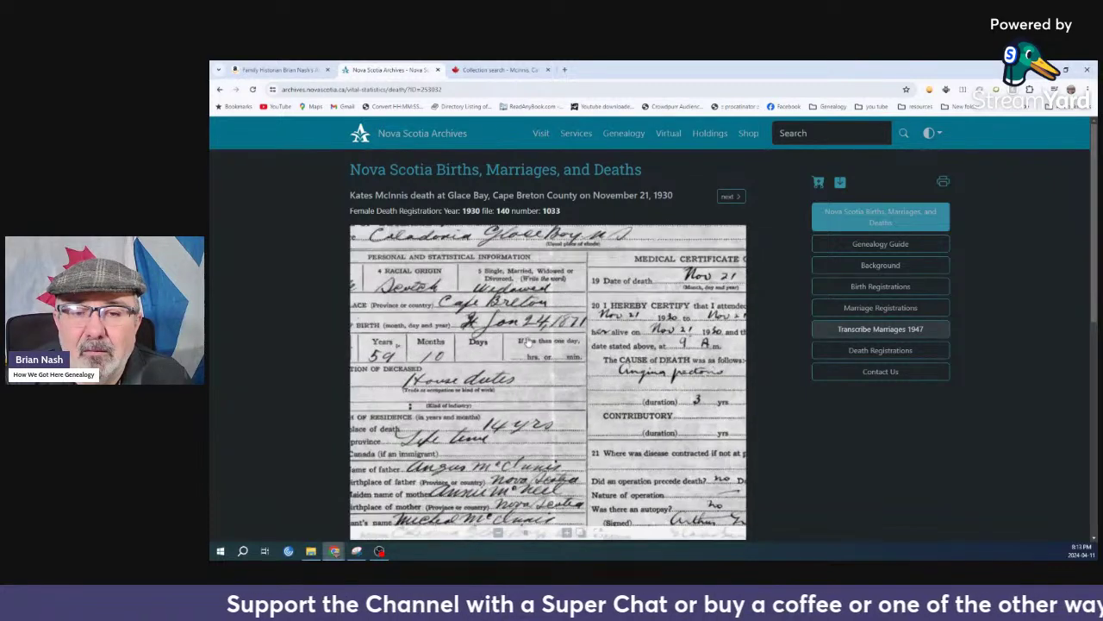
drag(532, 366, 525, 385)
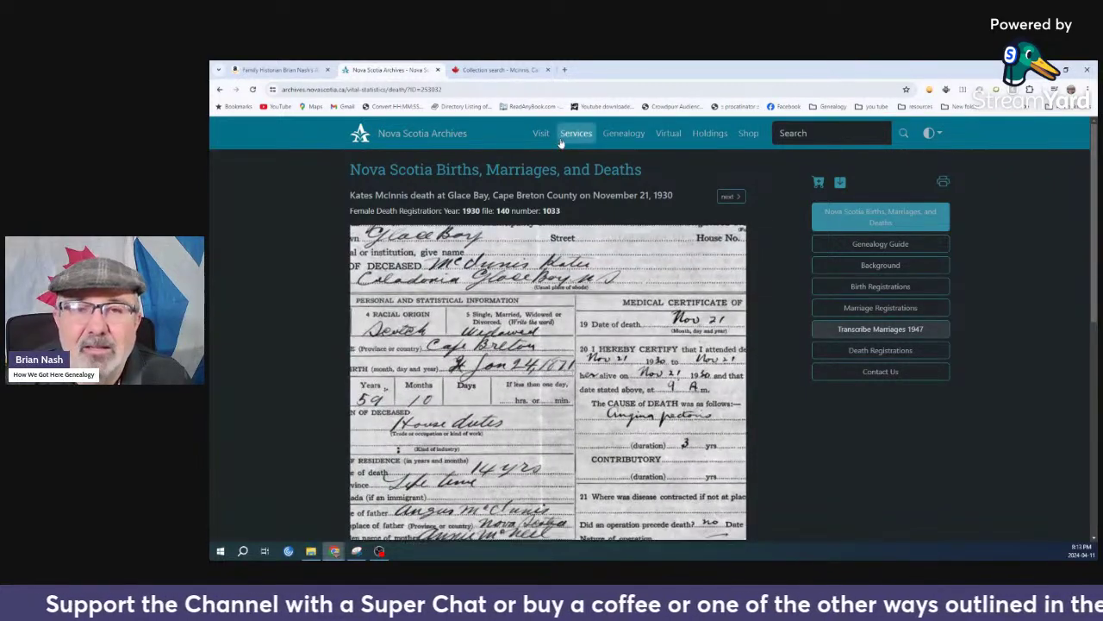
Check the wife's birth date and age on the census page against the 1930 Glace Bay death certificate
click(518, 70)
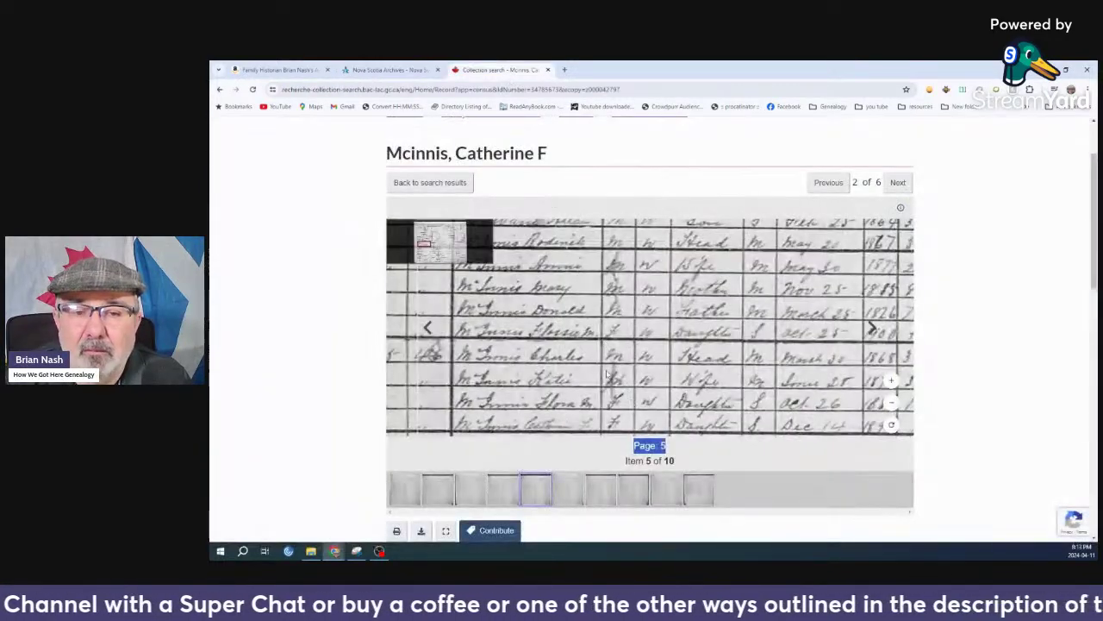
drag(741, 381, 638, 381)
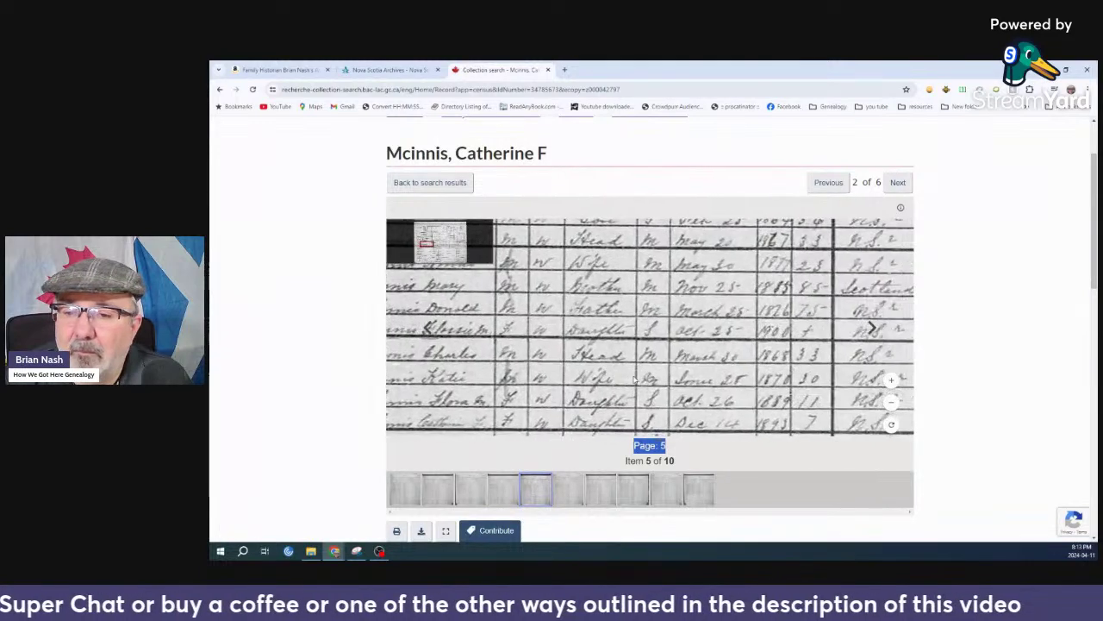
scroll(729, 390, up, 1)
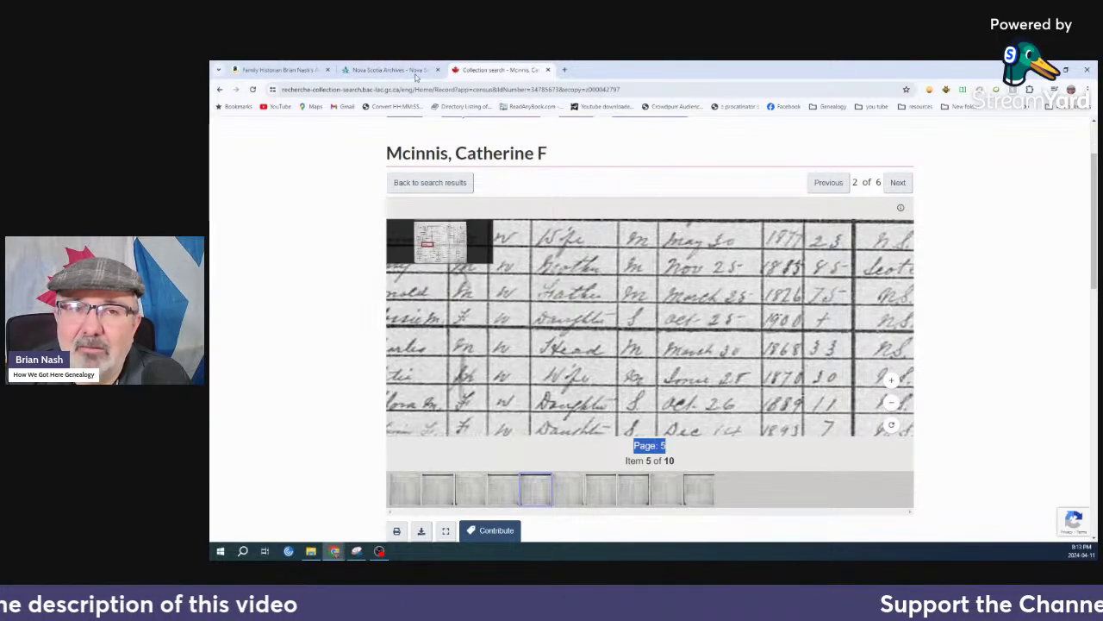
click(388, 70)
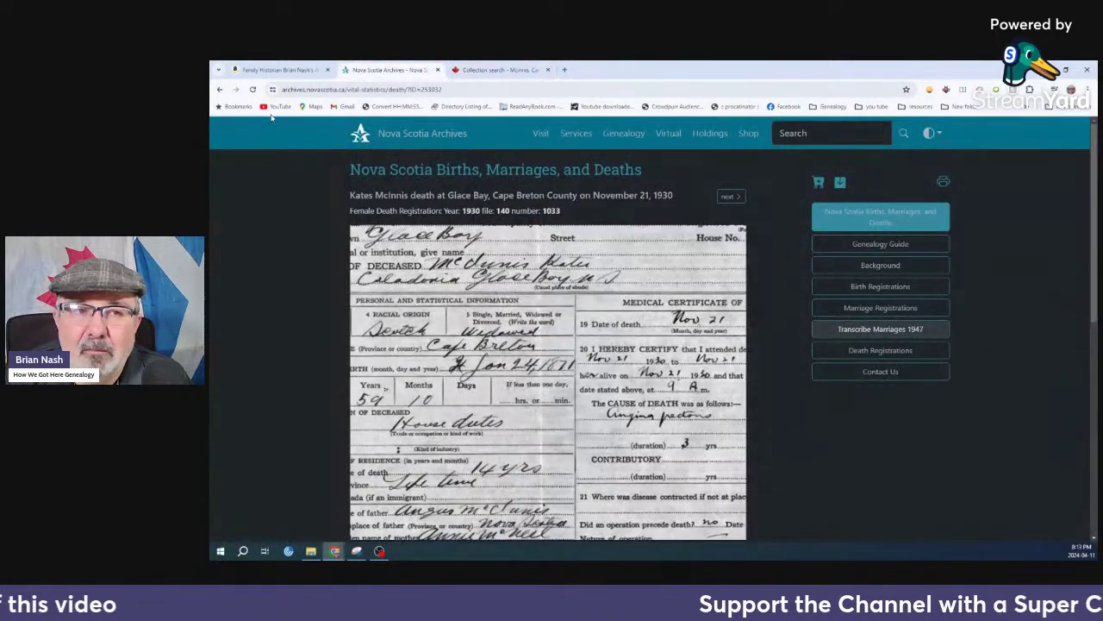
Reopen the 1930 Glace Bay death record from the results for another brief look, and return to the death list
click(220, 89)
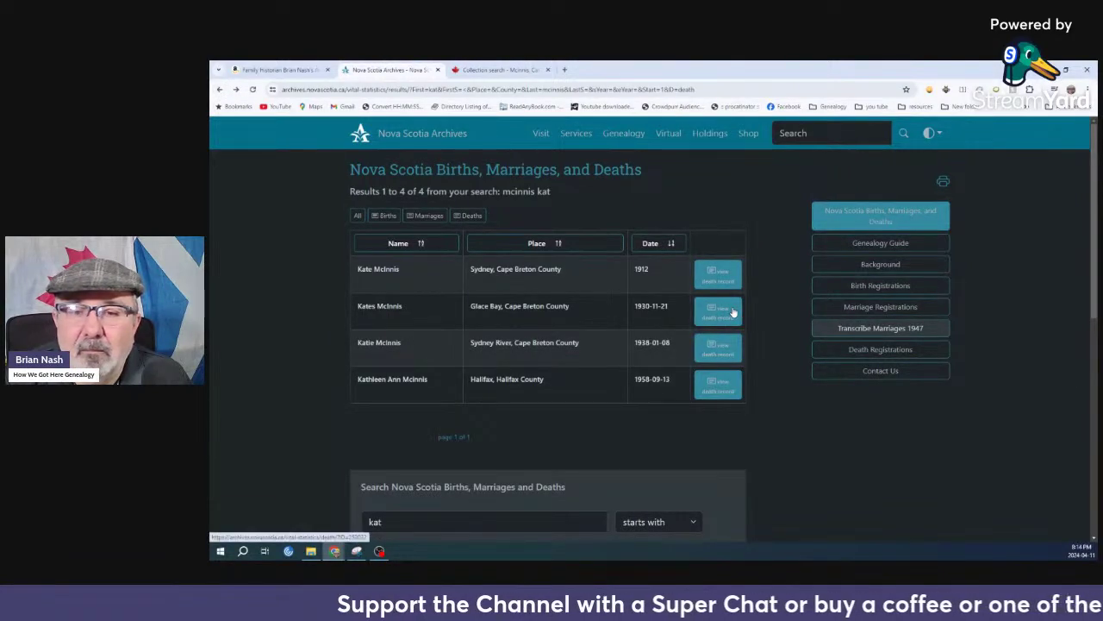
scroll(518, 456, up, 3)
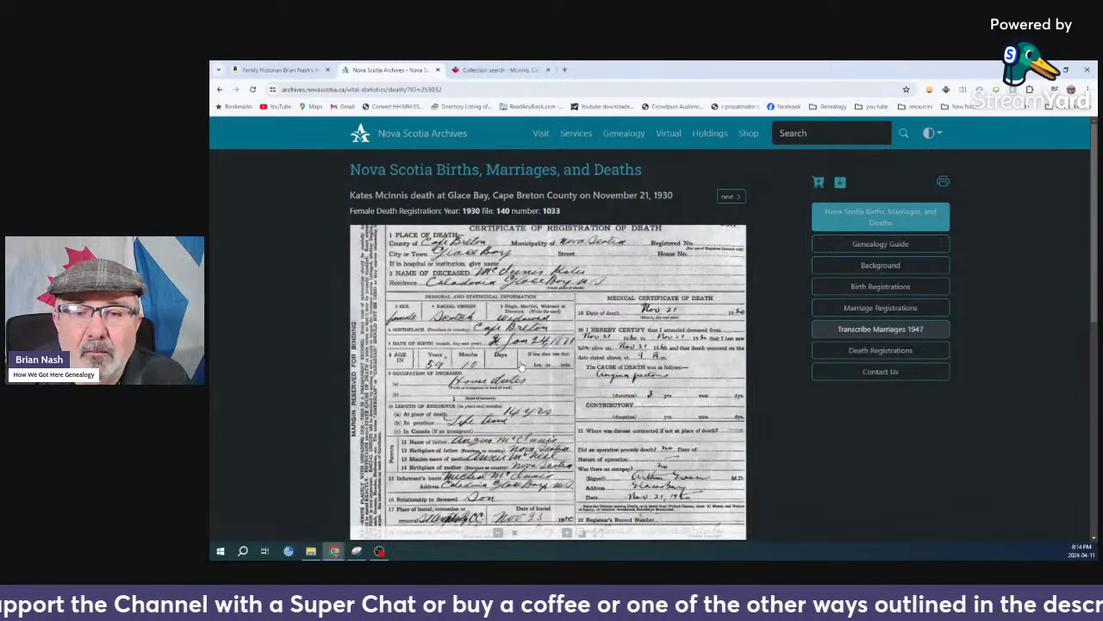
click(220, 89)
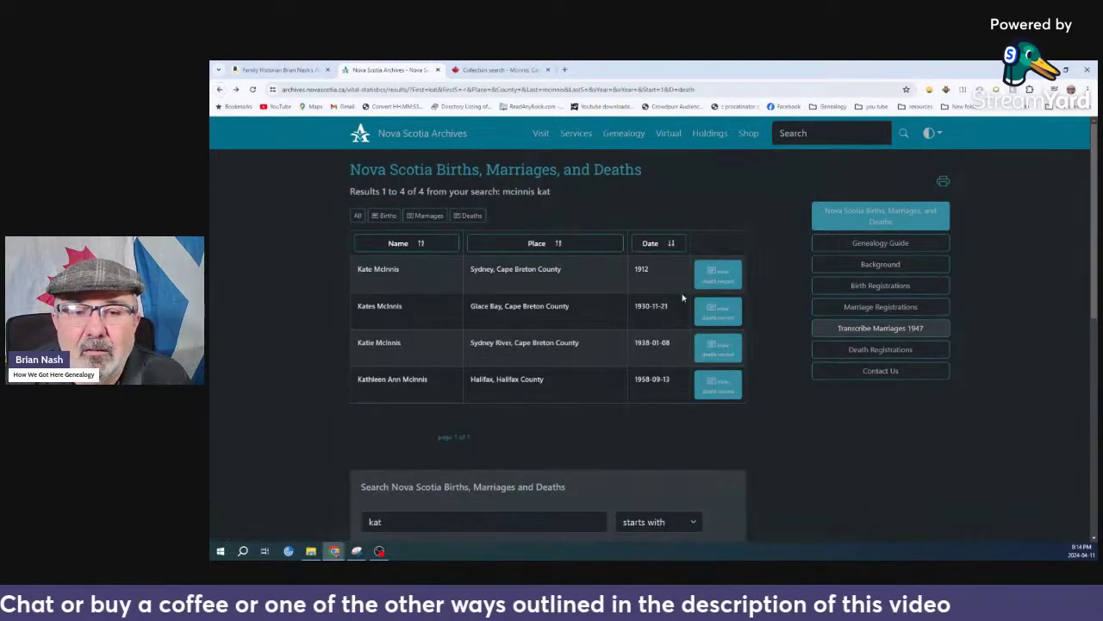
Open the 1912 Sydney death record and read the age, residence, marital status, father and birthplace in entry 168 against the row headings
click(720, 271)
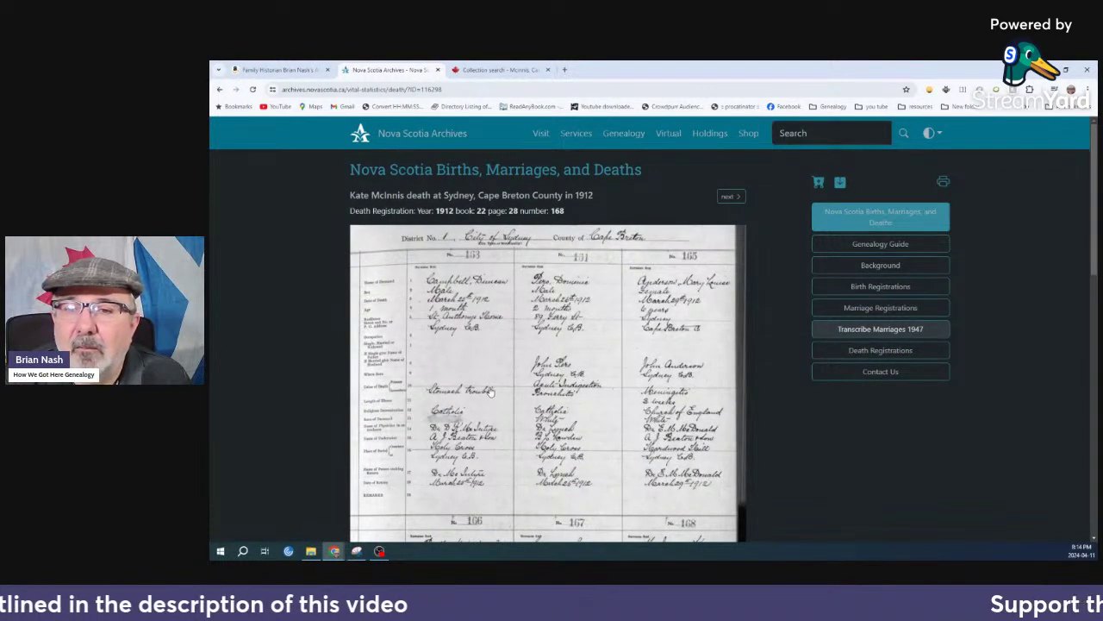
scroll(489, 391, down, 4)
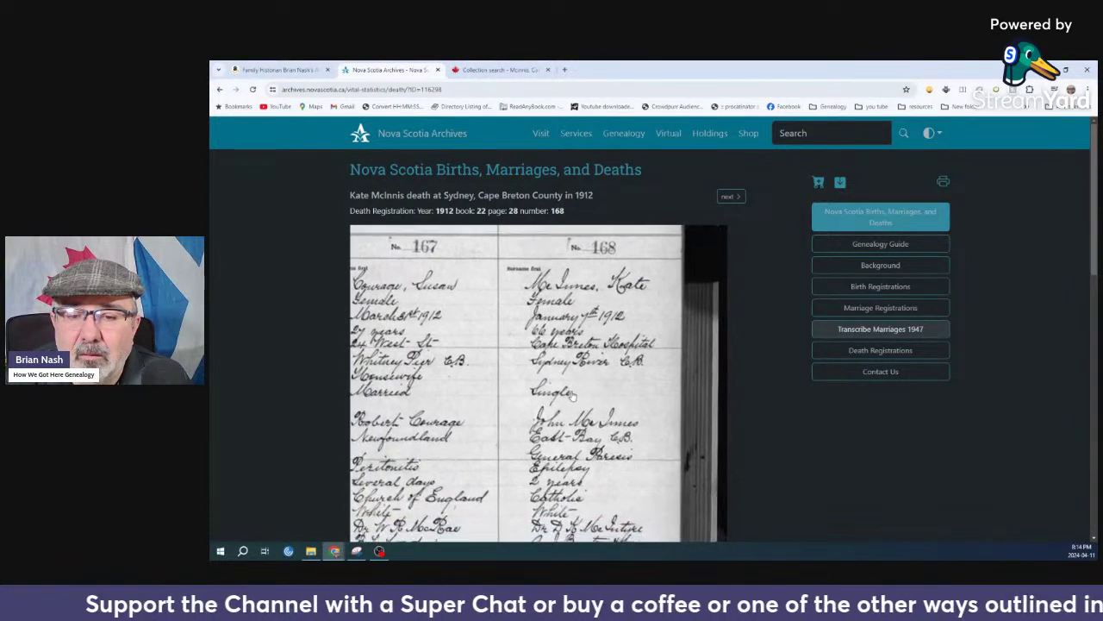
scroll(543, 430, down, 3)
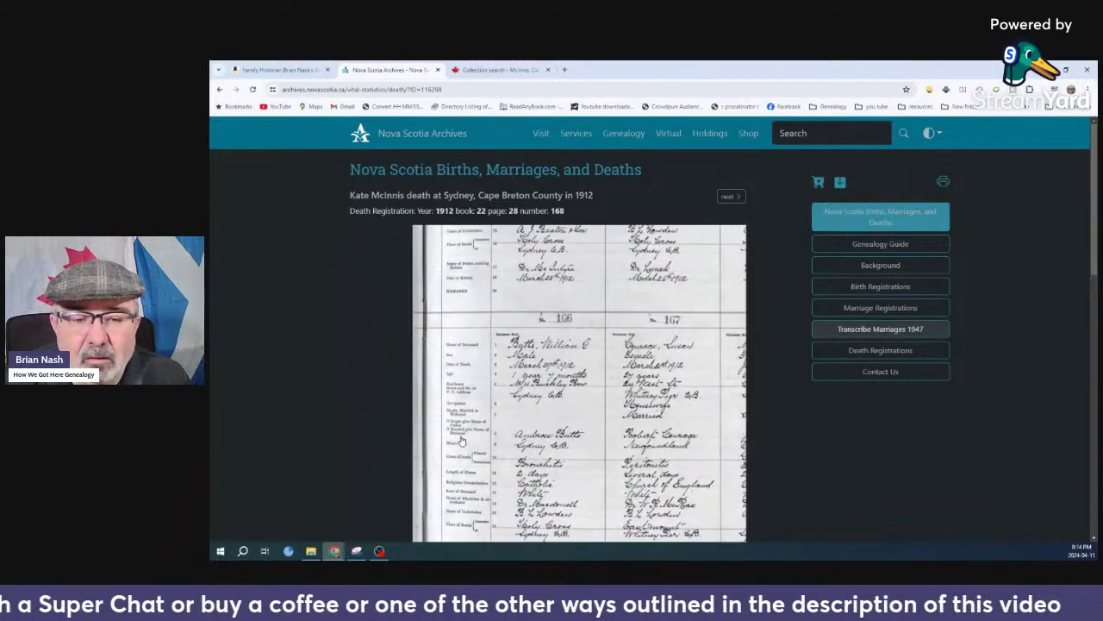
scroll(491, 447, up, 3)
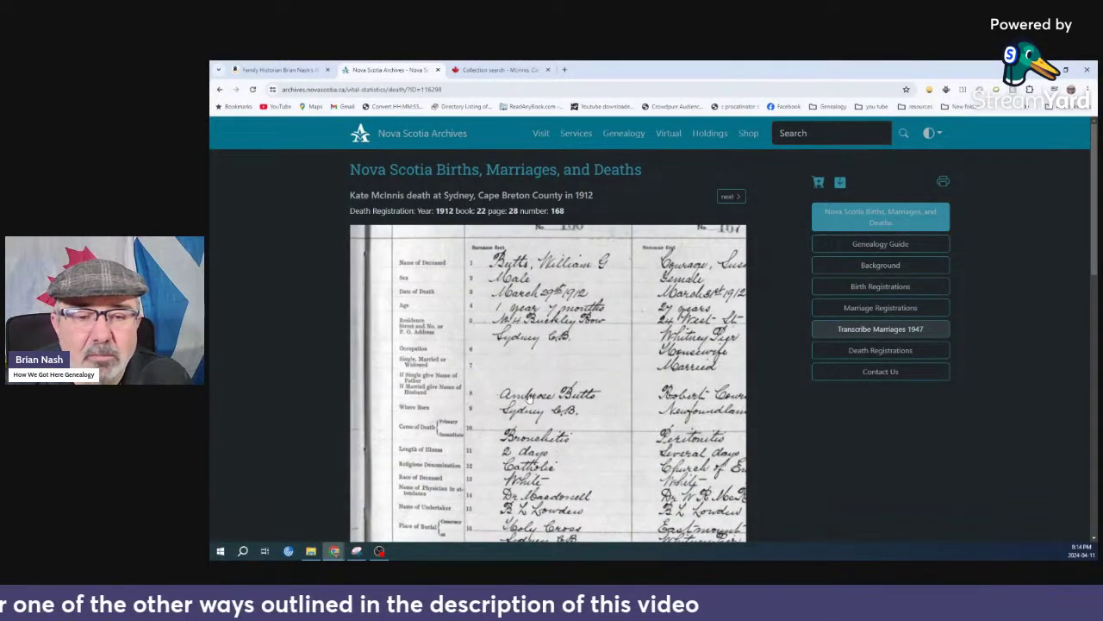
scroll(552, 405, right, 2)
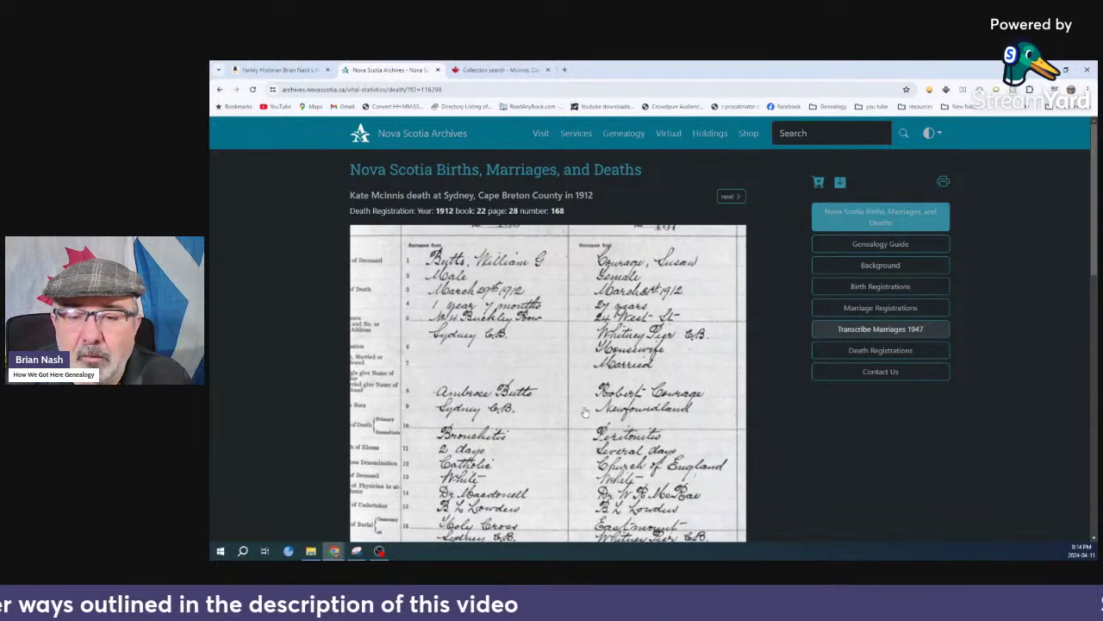
scroll(584, 412, right, 5)
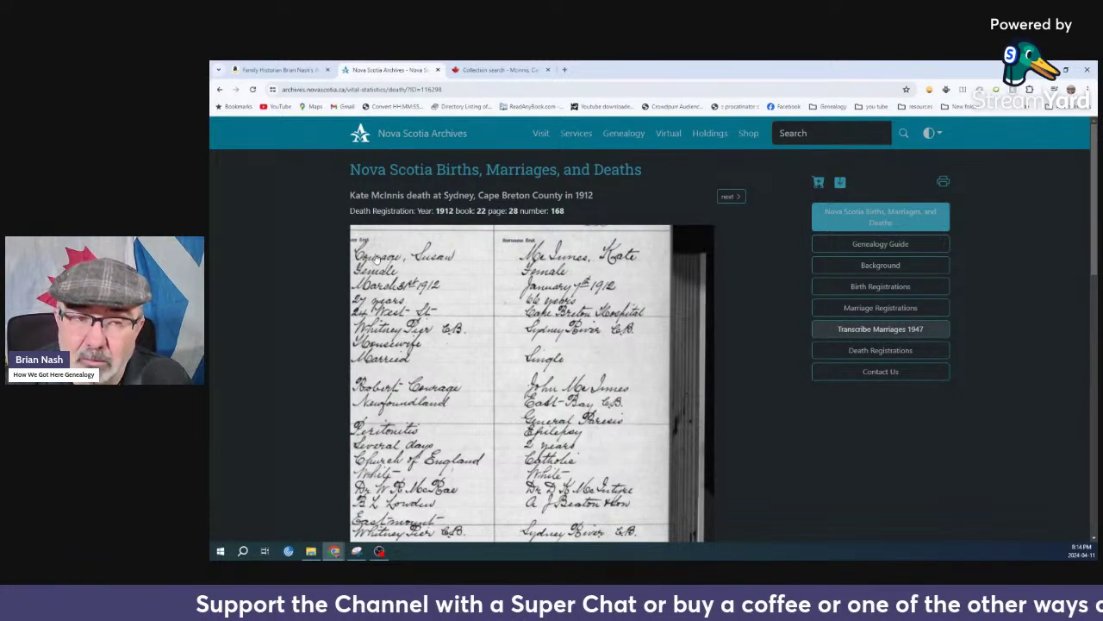
click(219, 89)
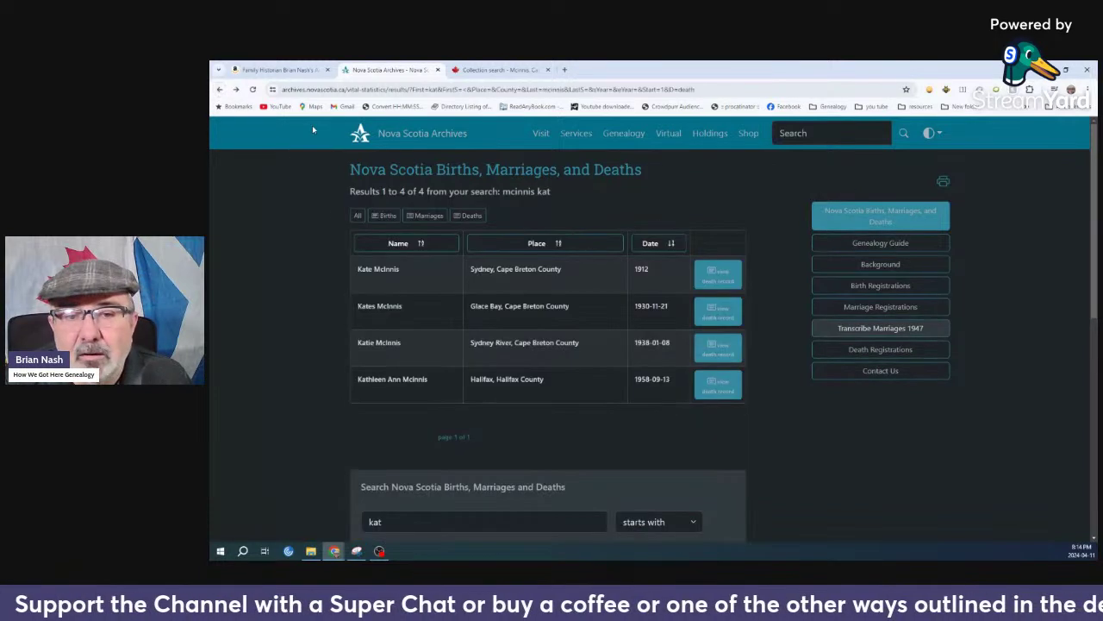
Reopen the 1912 Sydney death register page, review entry 168 again, and return to the results
click(720, 271)
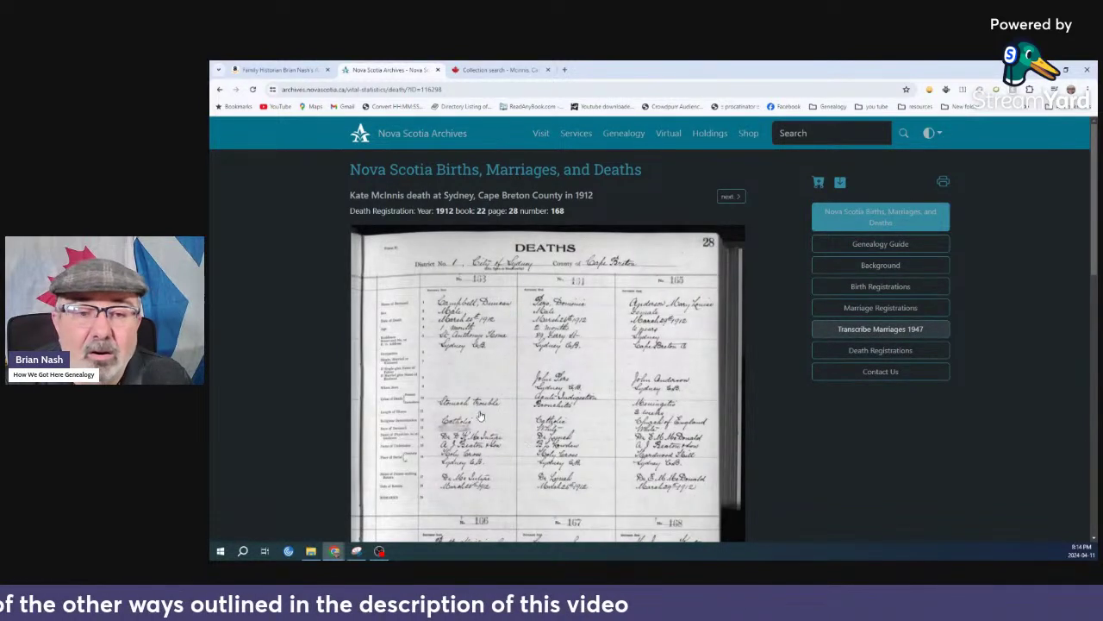
drag(501, 424, 512, 330)
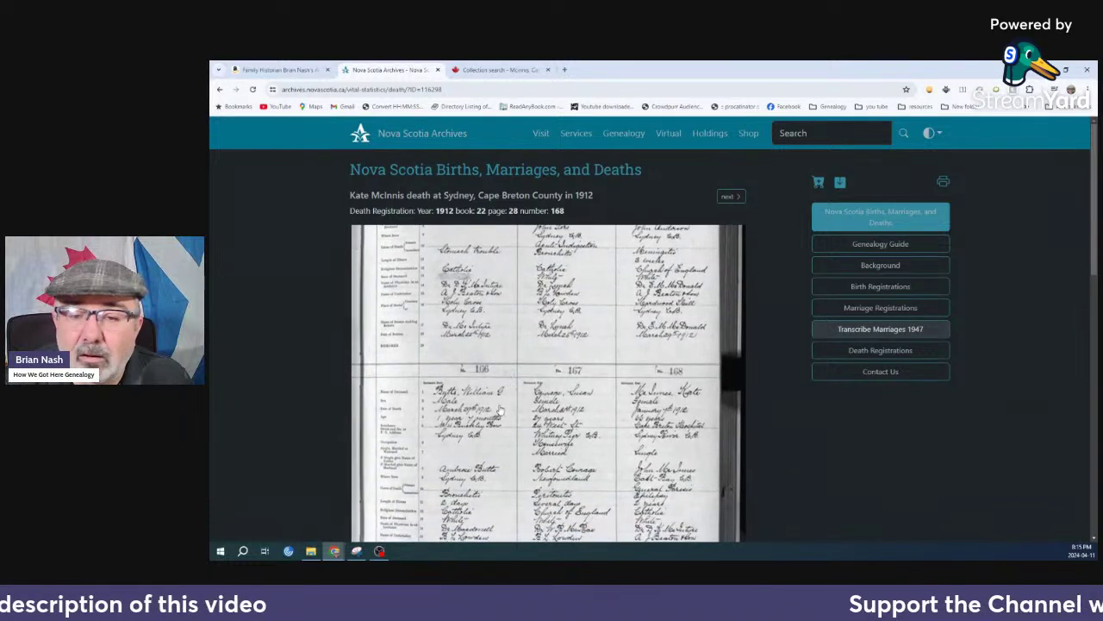
drag(500, 412, 512, 390)
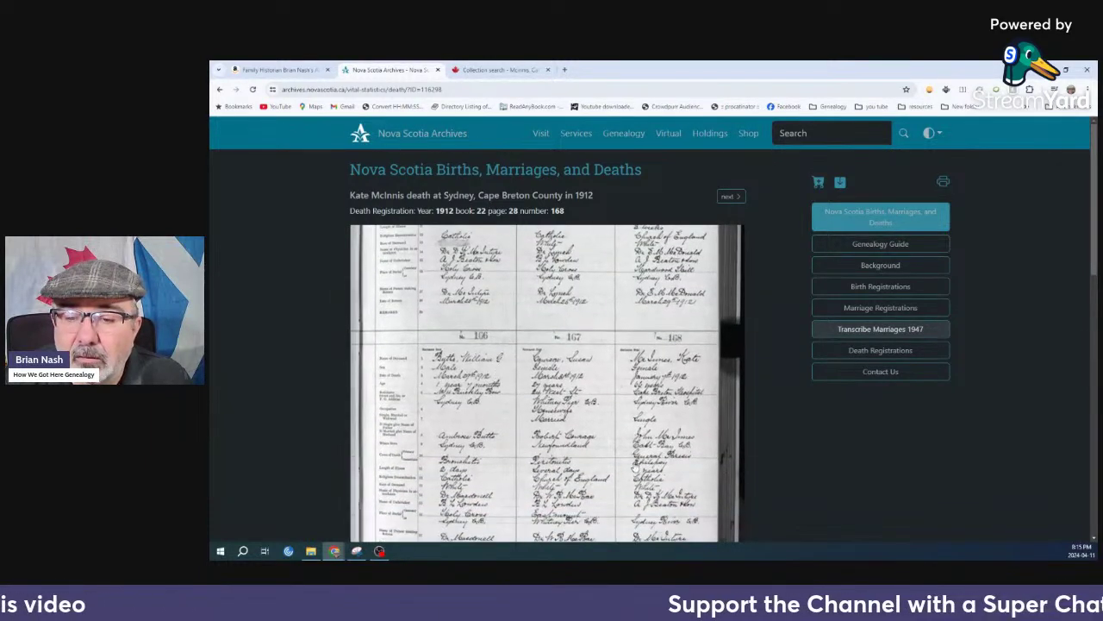
click(219, 89)
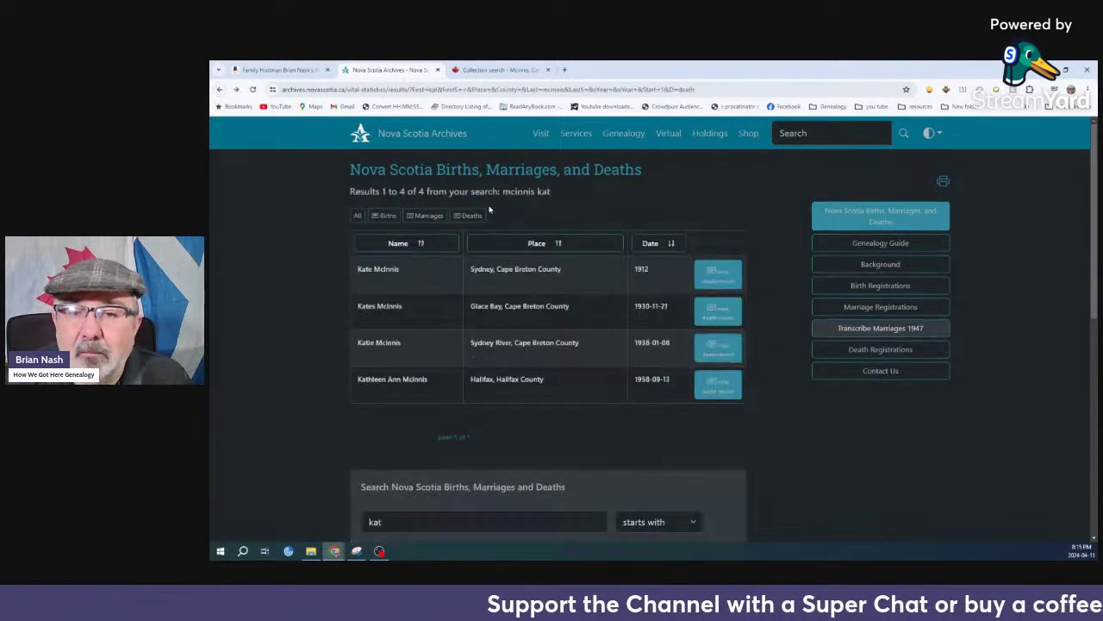
Reopen the 1930 Glace Bay death certificate and study its residence, birth date, parents, informant, relationship and burial entries before returning to the results
click(731, 316)
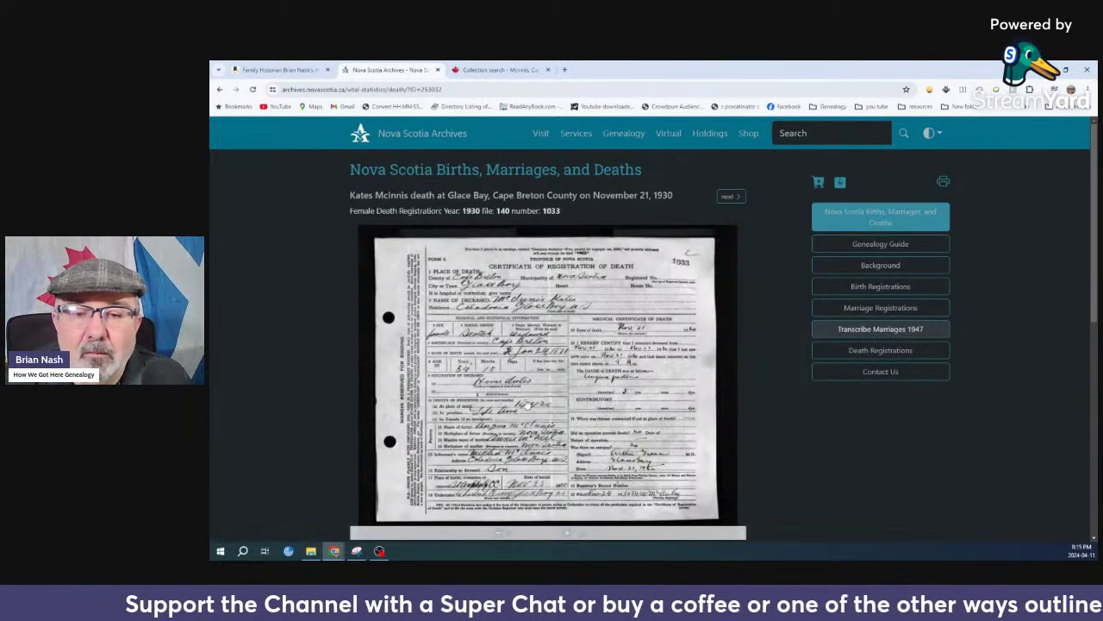
scroll(509, 453, up, 1)
drag(508, 462, 504, 373)
scroll(500, 386, up, 3)
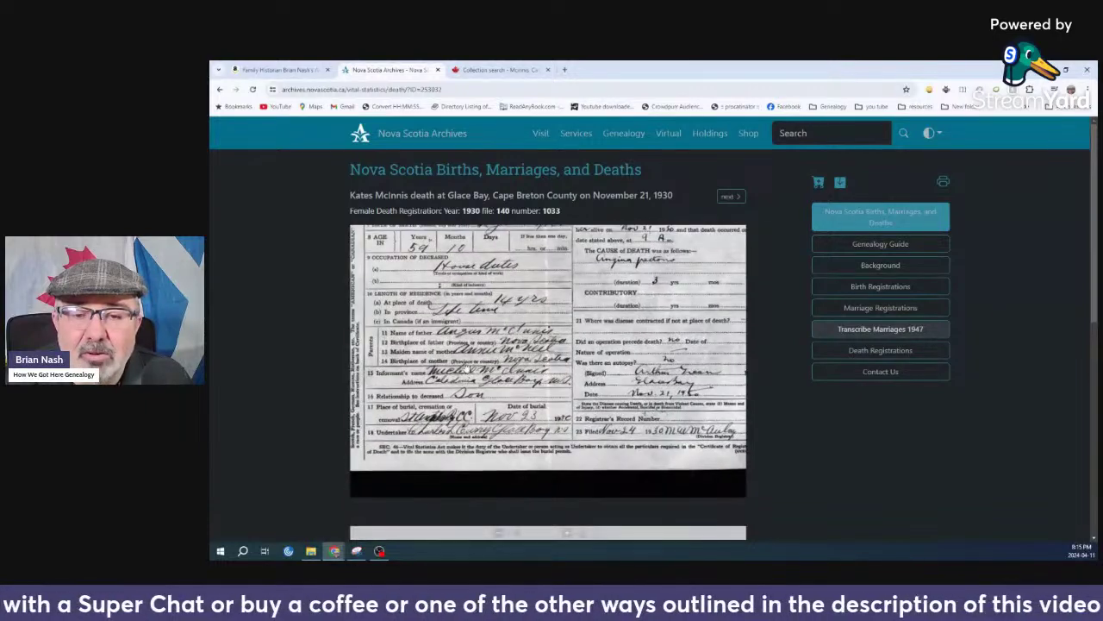
mouse_move(501, 422)
mouse_down()
mouse_move(568, 443)
mouse_move(525, 429)
mouse_move(514, 444)
mouse_move(498, 429)
mouse_up()
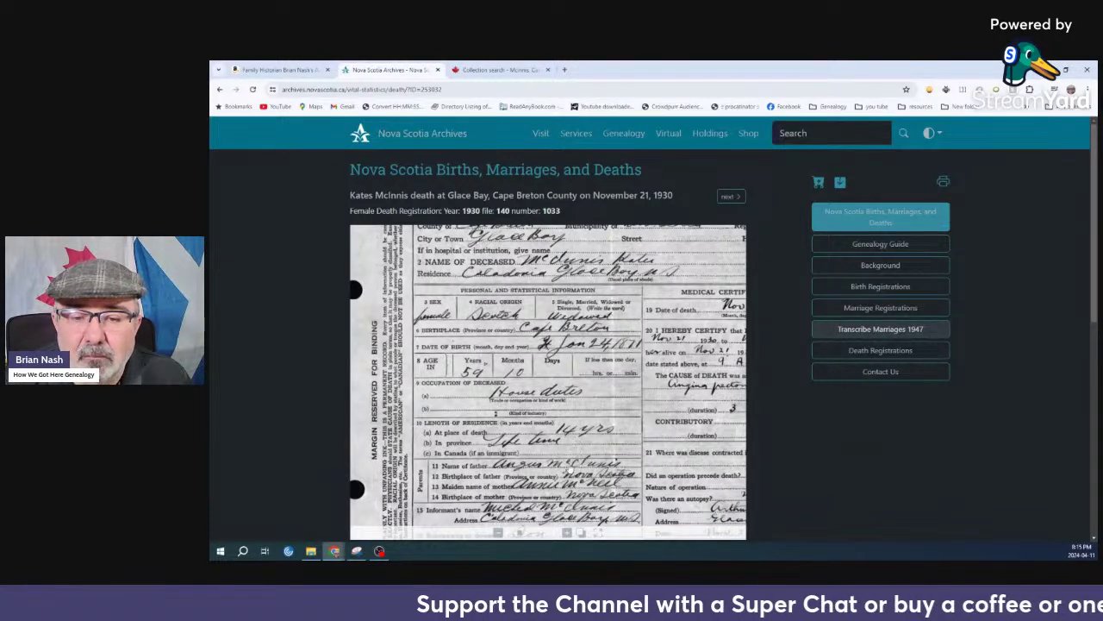
drag(556, 480, 530, 462)
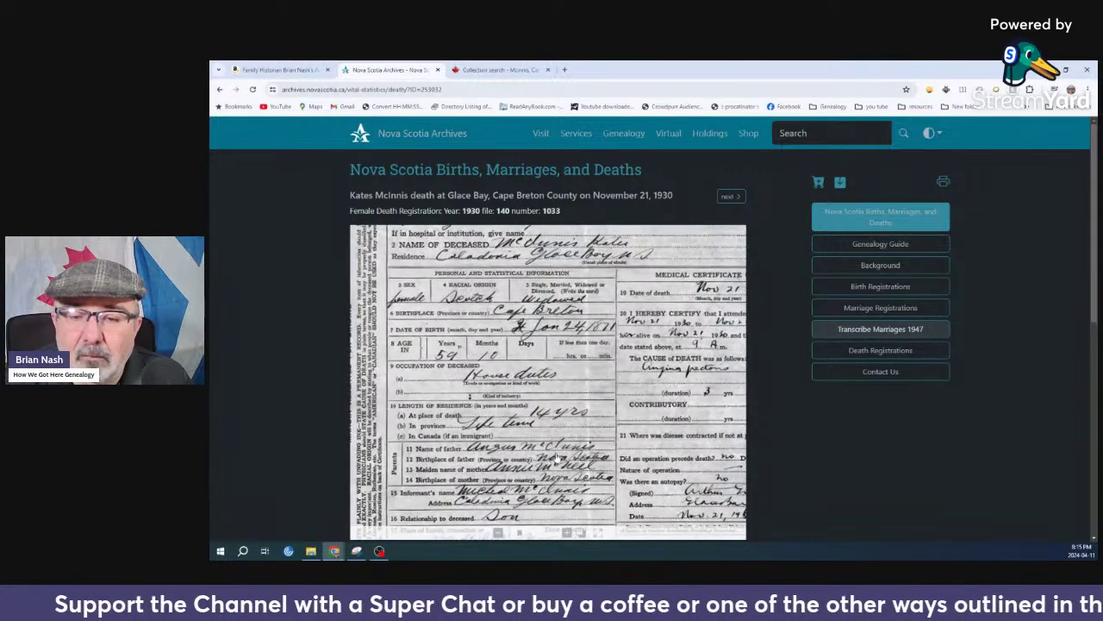
scroll(569, 416, up, 3)
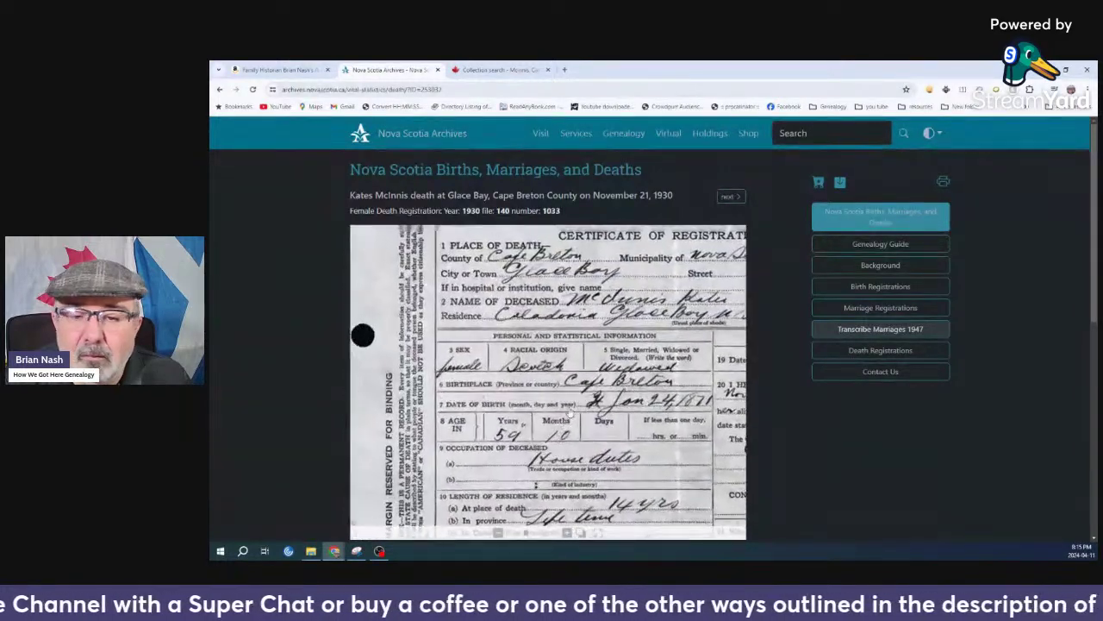
scroll(570, 413, down, 2)
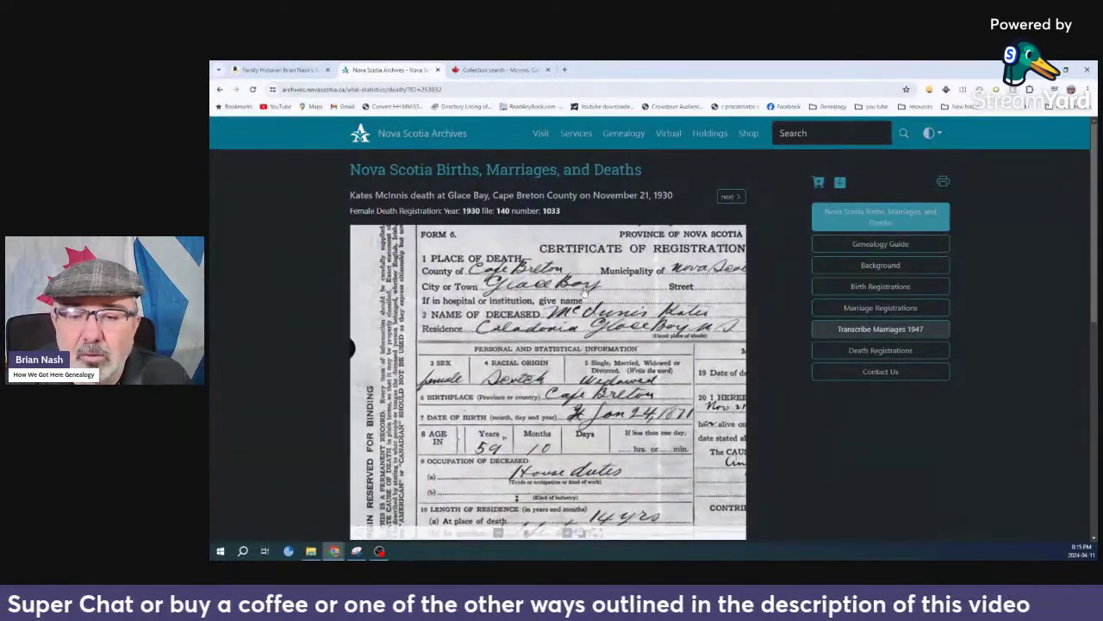
click(220, 89)
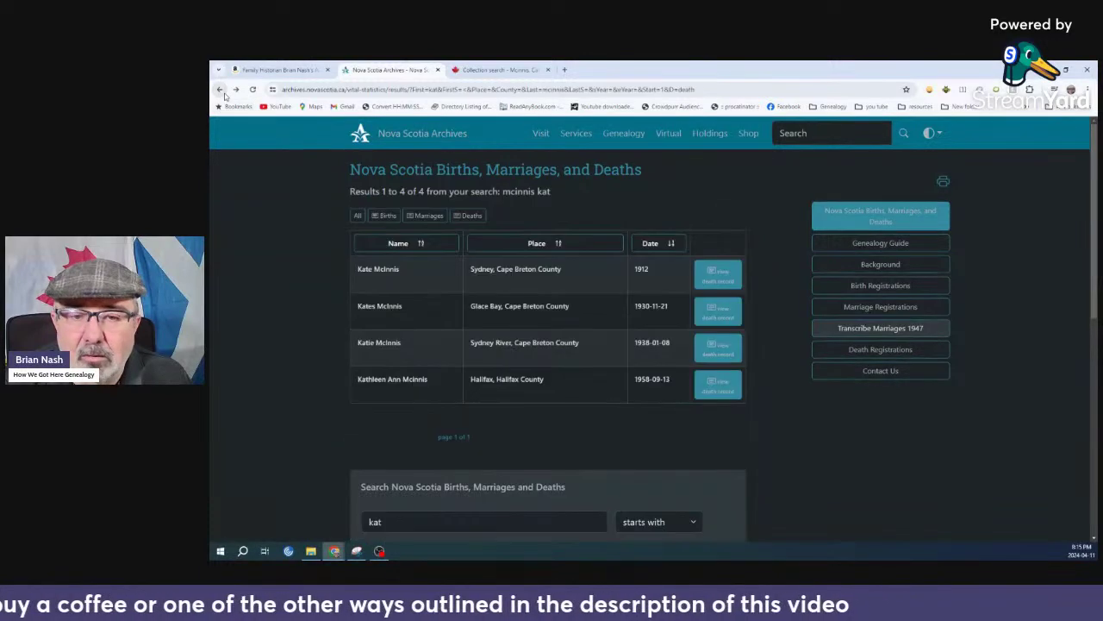
Reopen the 1938-01-08 Sydney River death record and review its personal details, parents and burial entries
click(721, 350)
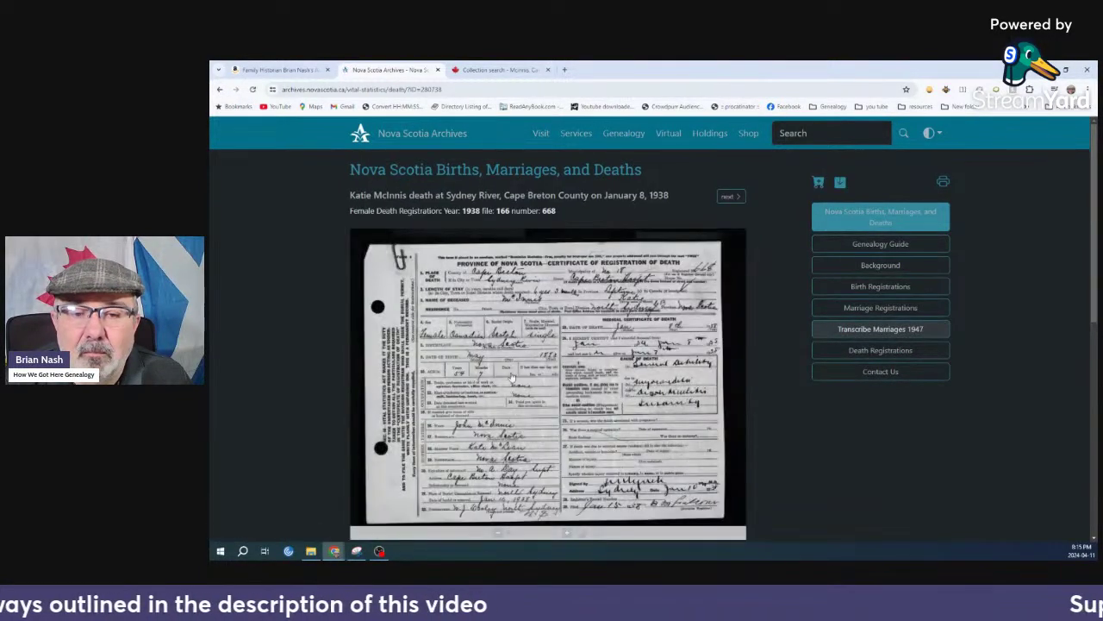
scroll(487, 450, down, 3)
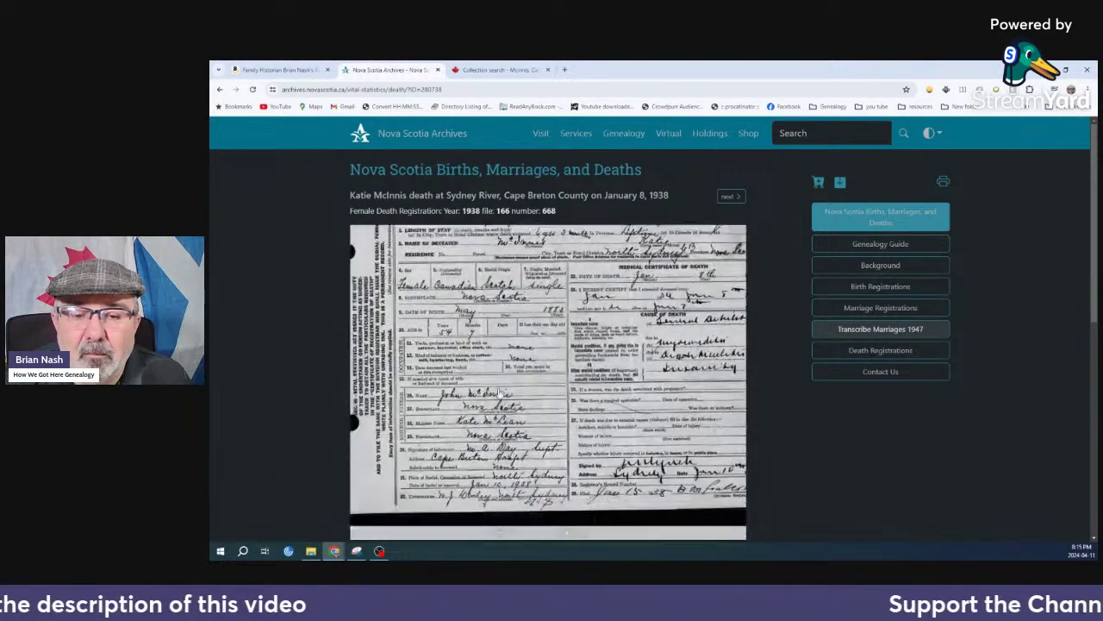
scroll(547, 361, up, 3)
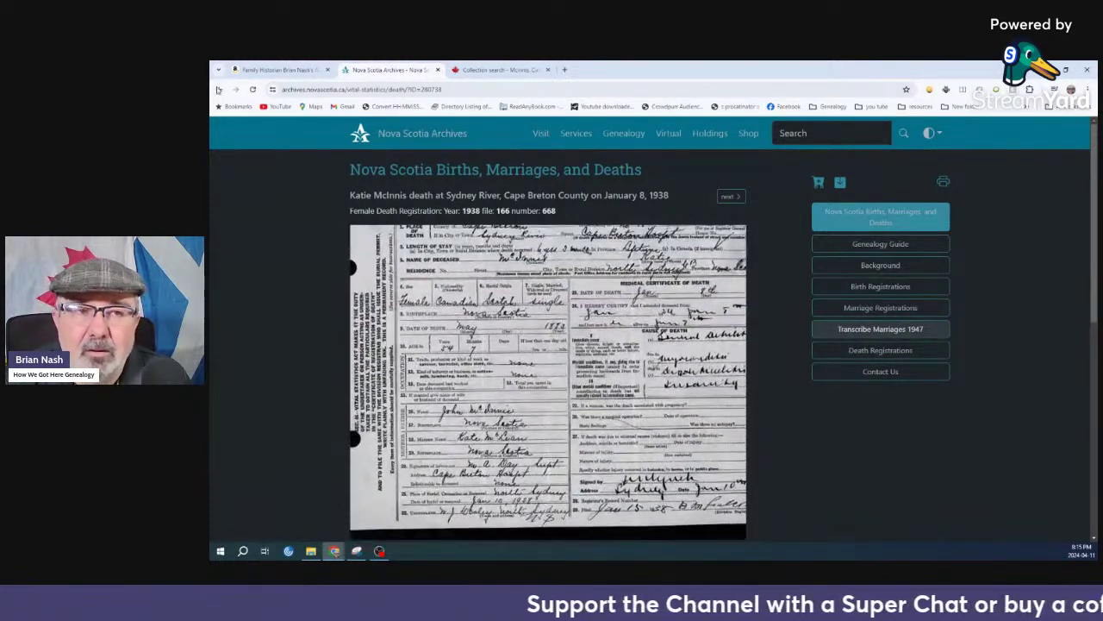
Return to the search results, search again for first names starting with "cat" under the same surname, and filter the results to deaths
click(219, 90)
scroll(437, 395, down, 2)
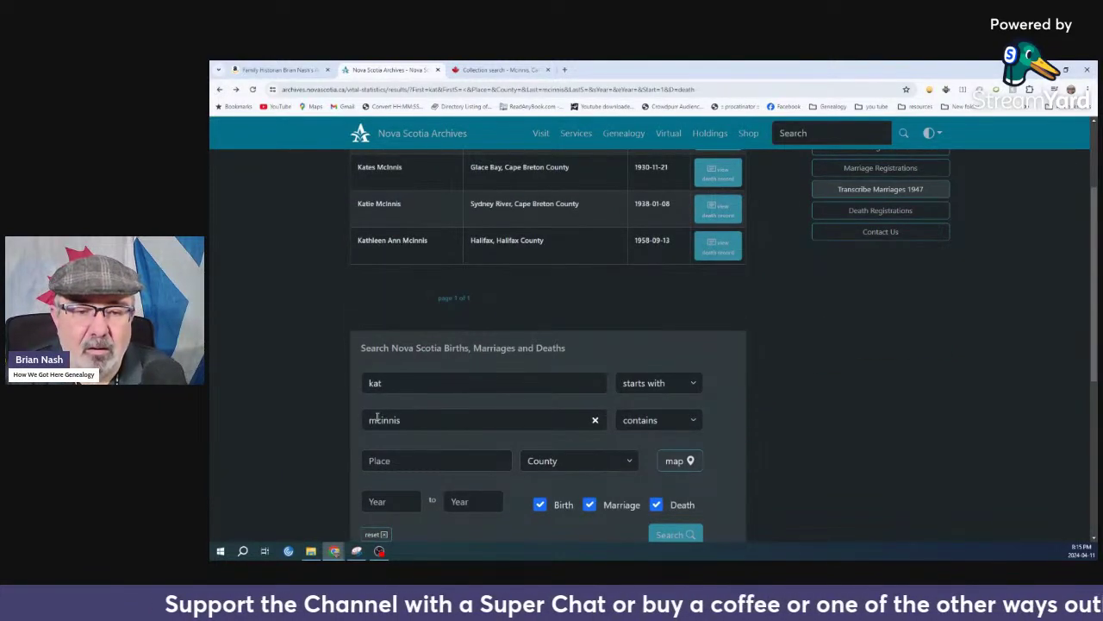
double_click(387, 383)
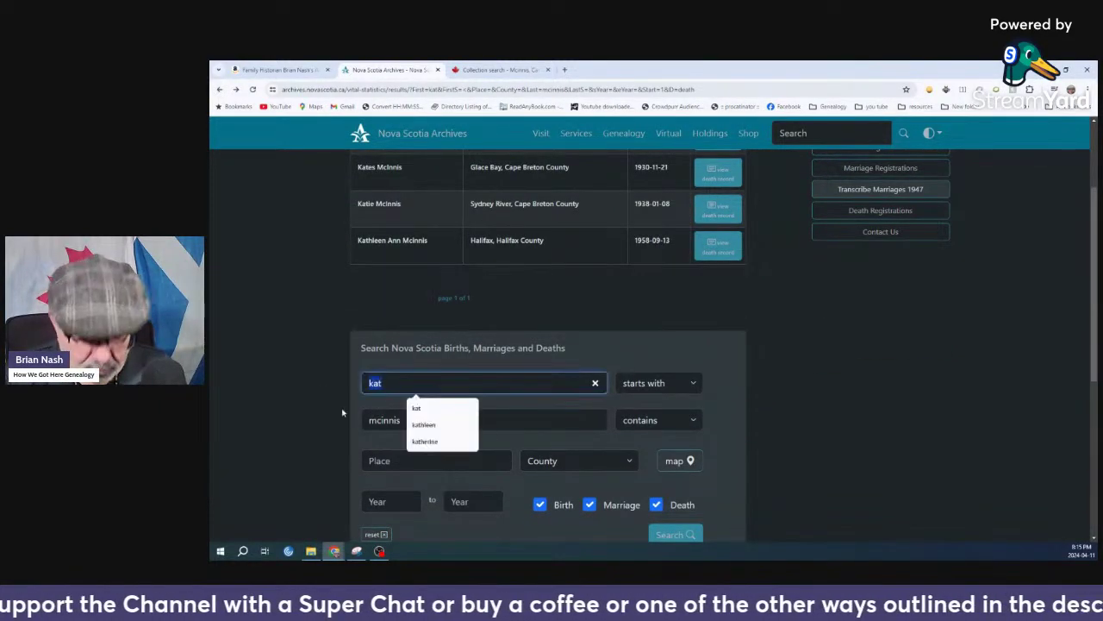
text(cat)
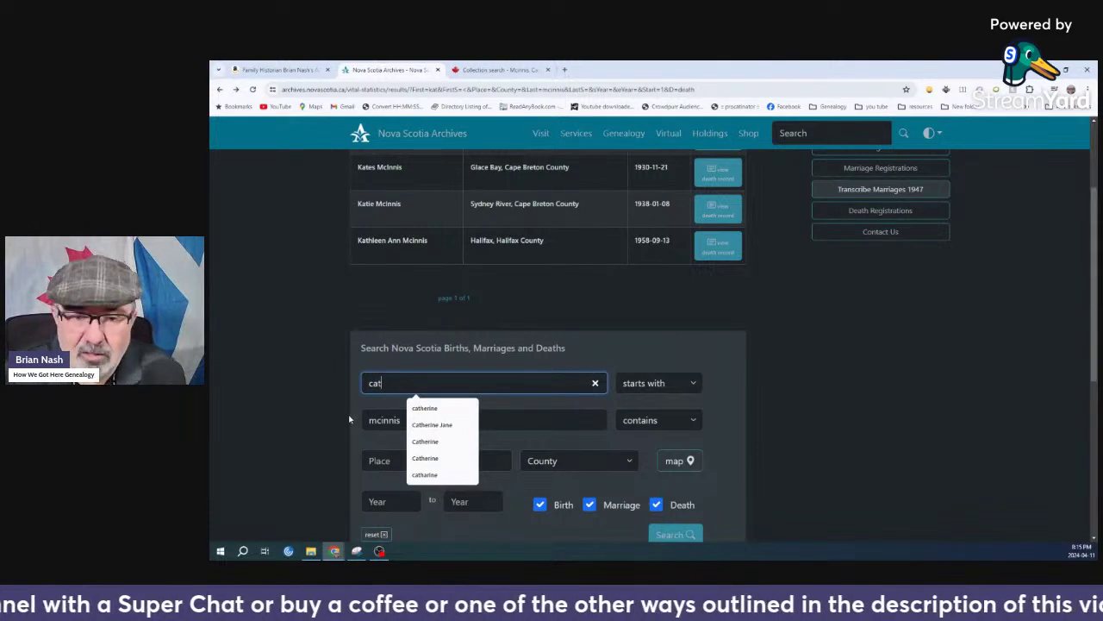
click(677, 536)
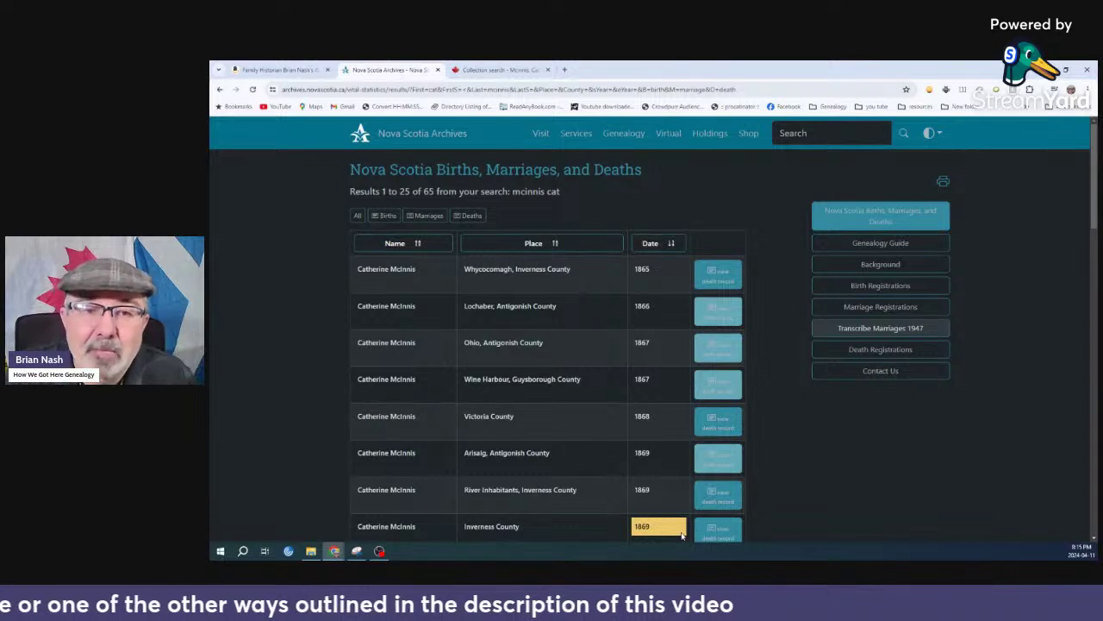
click(458, 219)
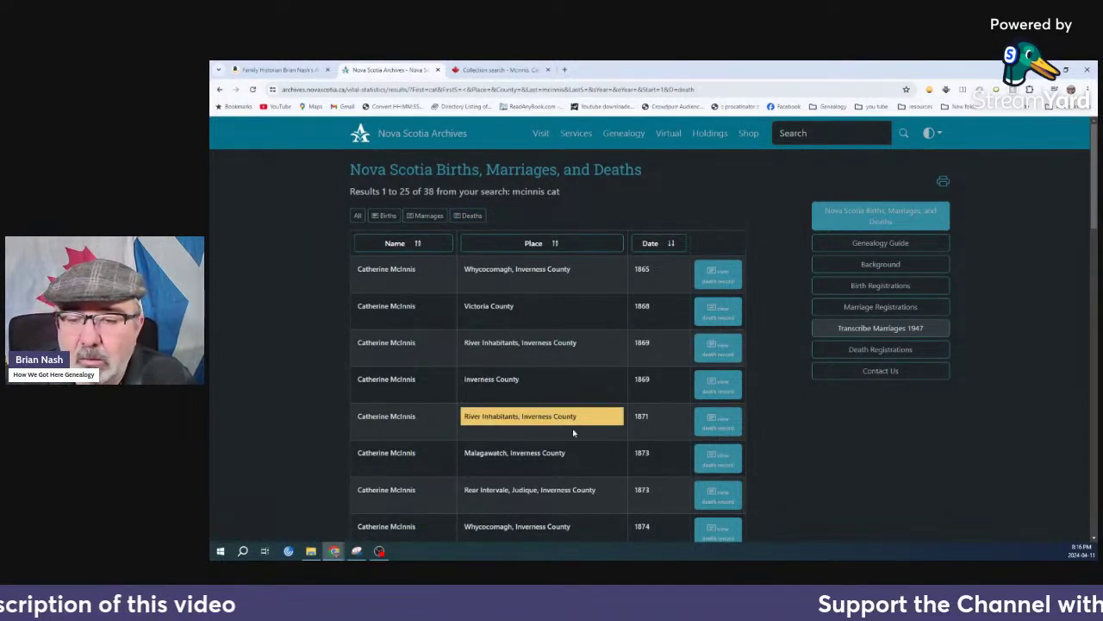
Scan the places and years of the first page of death results for candidates matching the wife
scroll(604, 431, down, 5)
scroll(621, 437, down, 1)
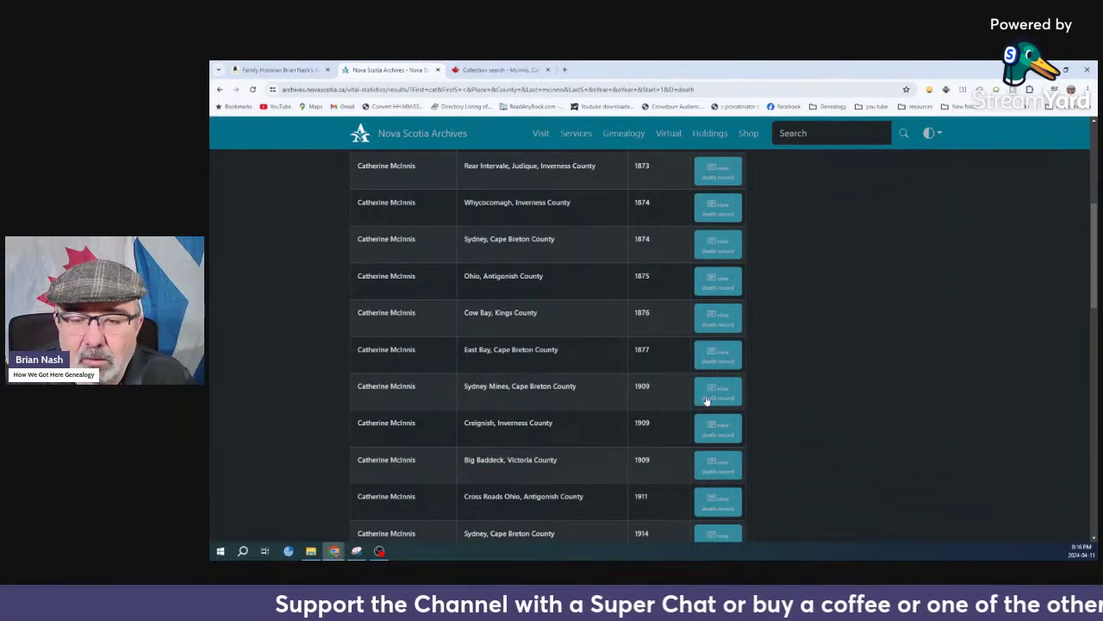
scroll(674, 396, down, 2)
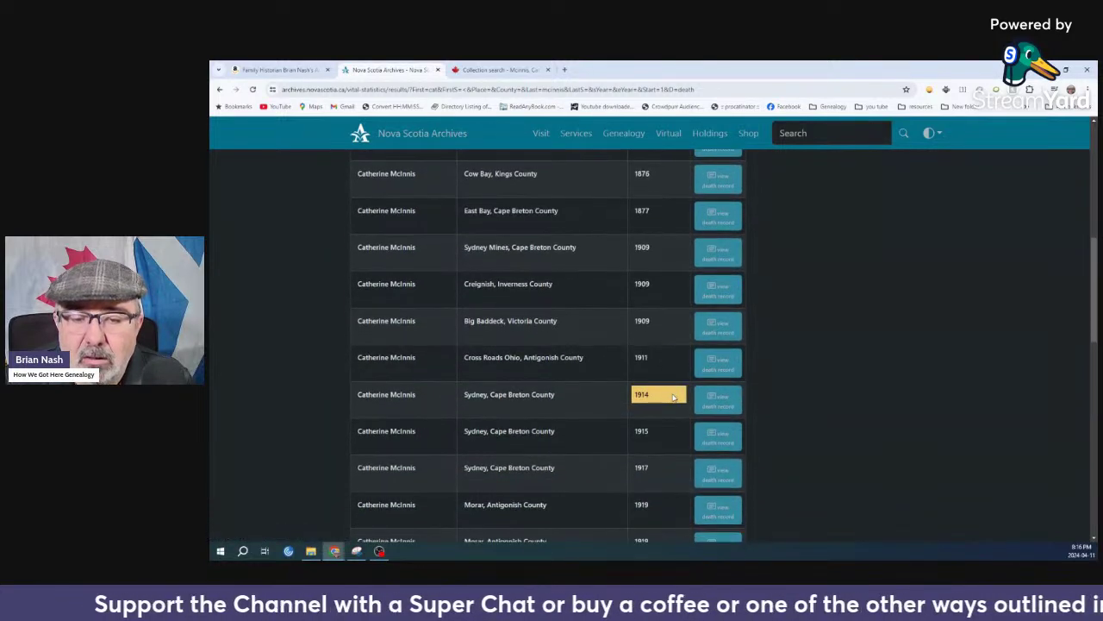
scroll(673, 397, down, 3)
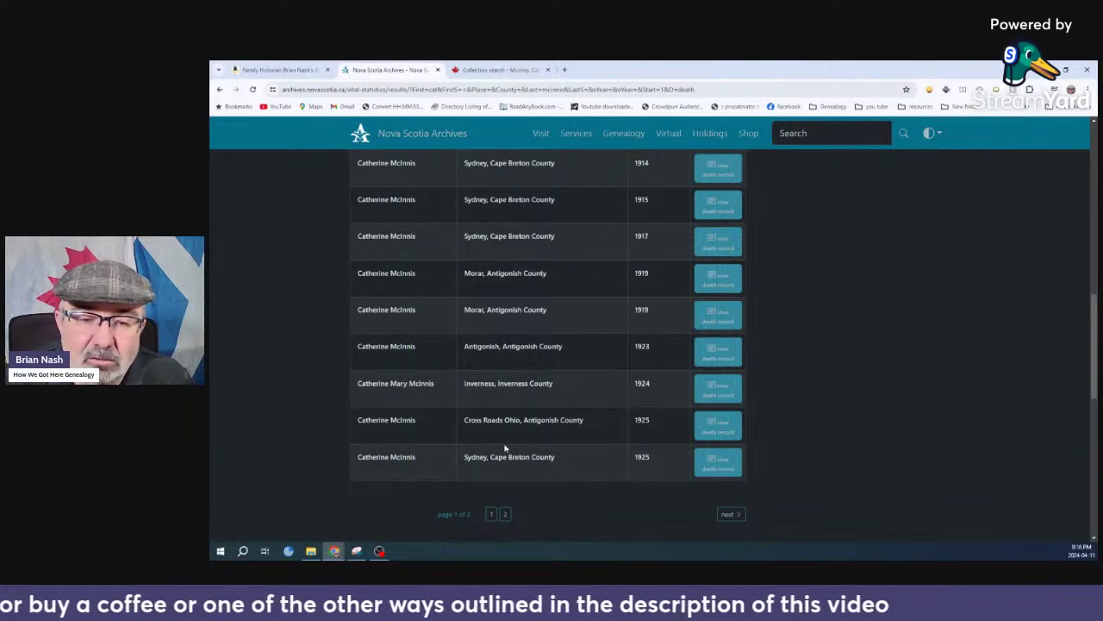
scroll(505, 447, up, 5)
Switch to the 1901 census record and check its district, sub-district and household entries
click(503, 70)
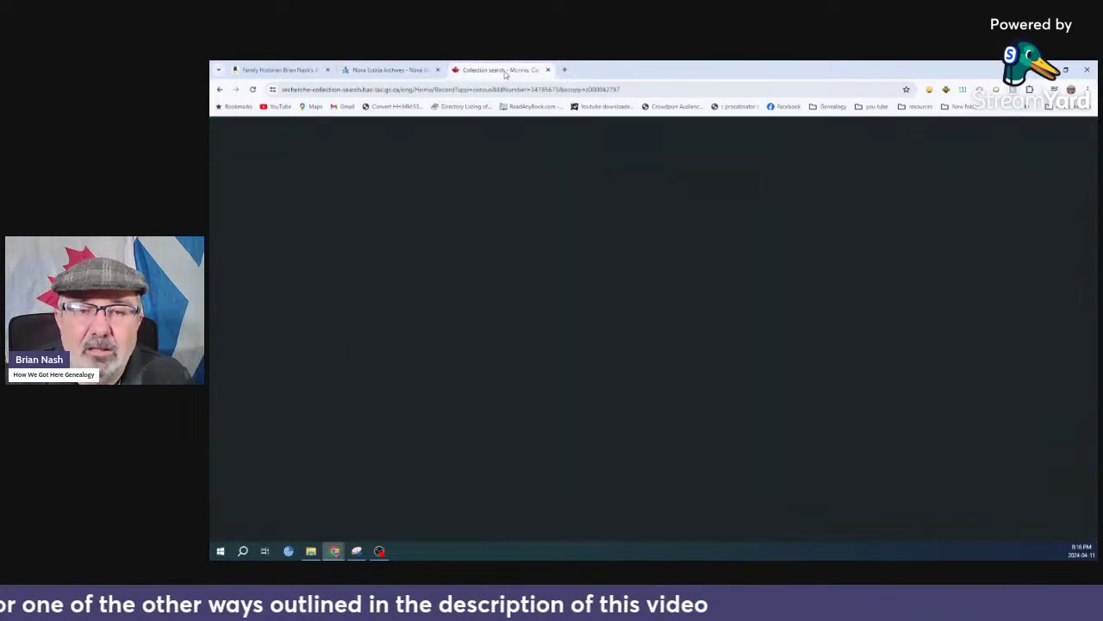
scroll(959, 459, down, 3)
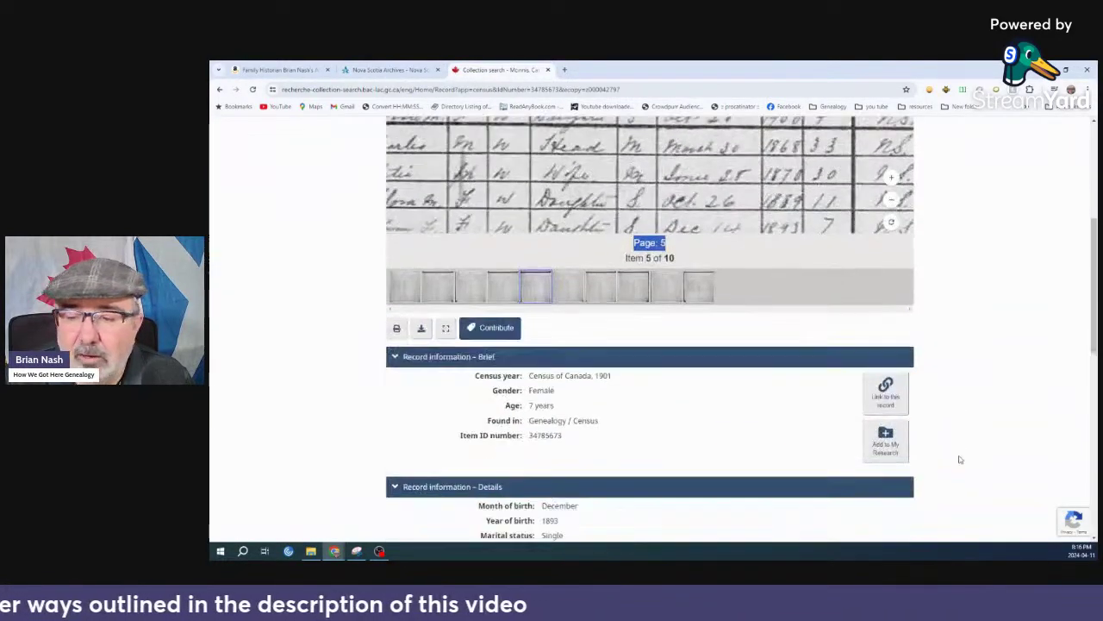
scroll(960, 460, down, 3)
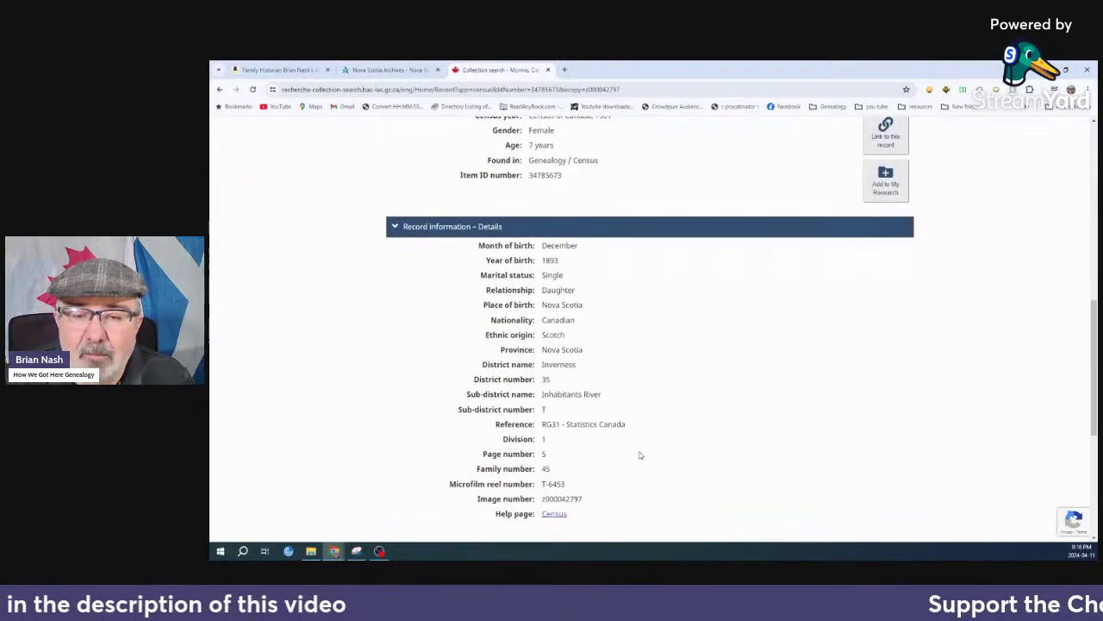
scroll(640, 454, up, 1)
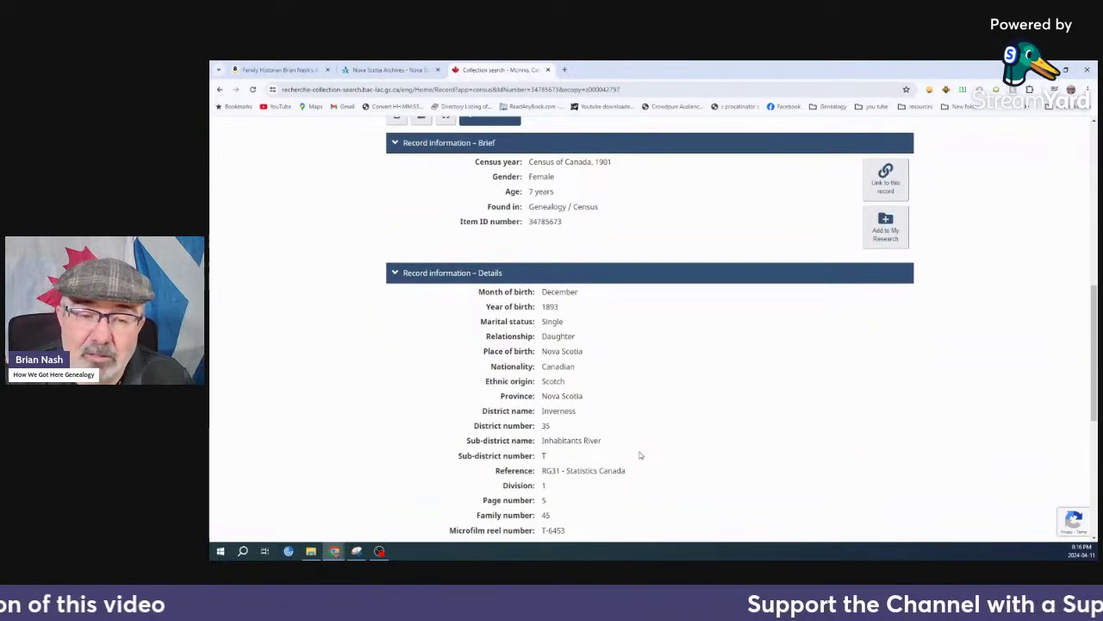
scroll(640, 455, up, 4)
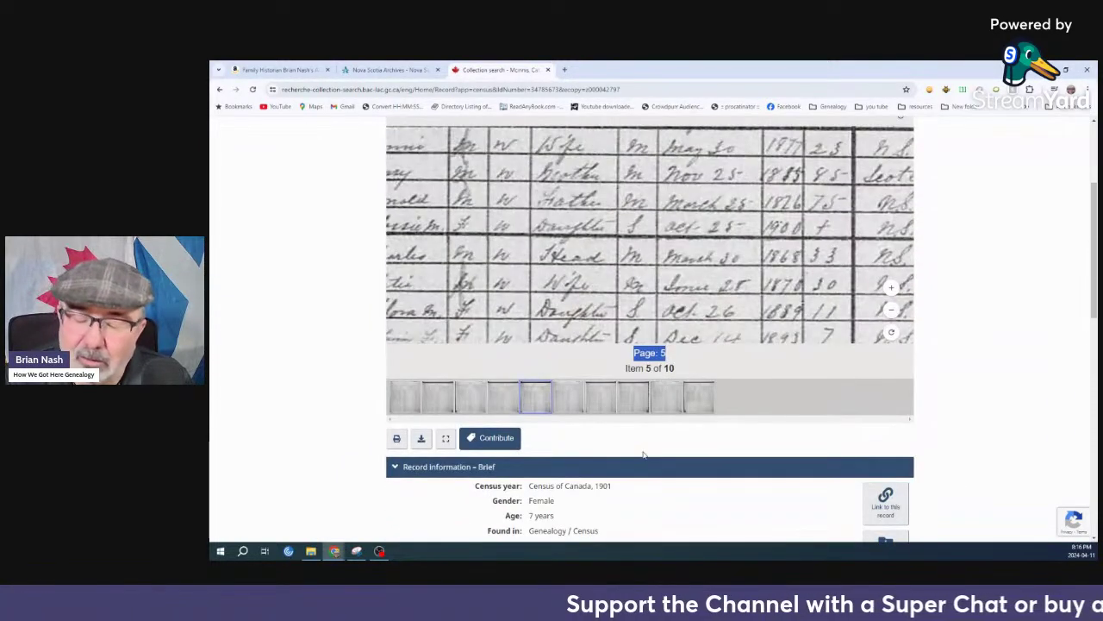
scroll(643, 454, up, 2)
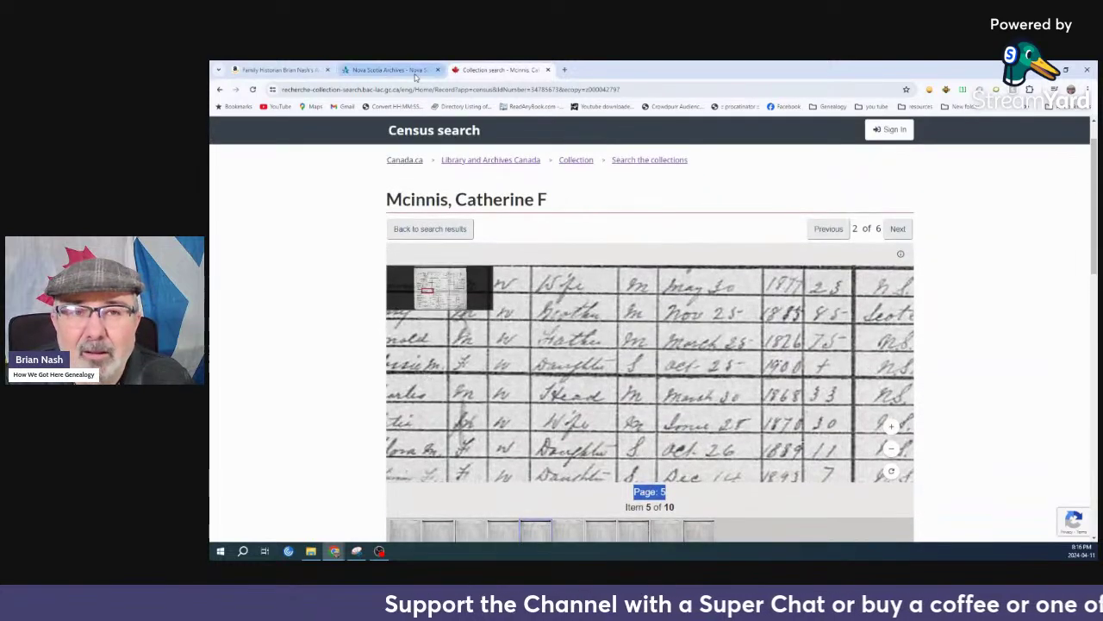
Return to the Nova Scotia Archives death results, review the 1909 to 1925 entries, and open the second results page
click(411, 70)
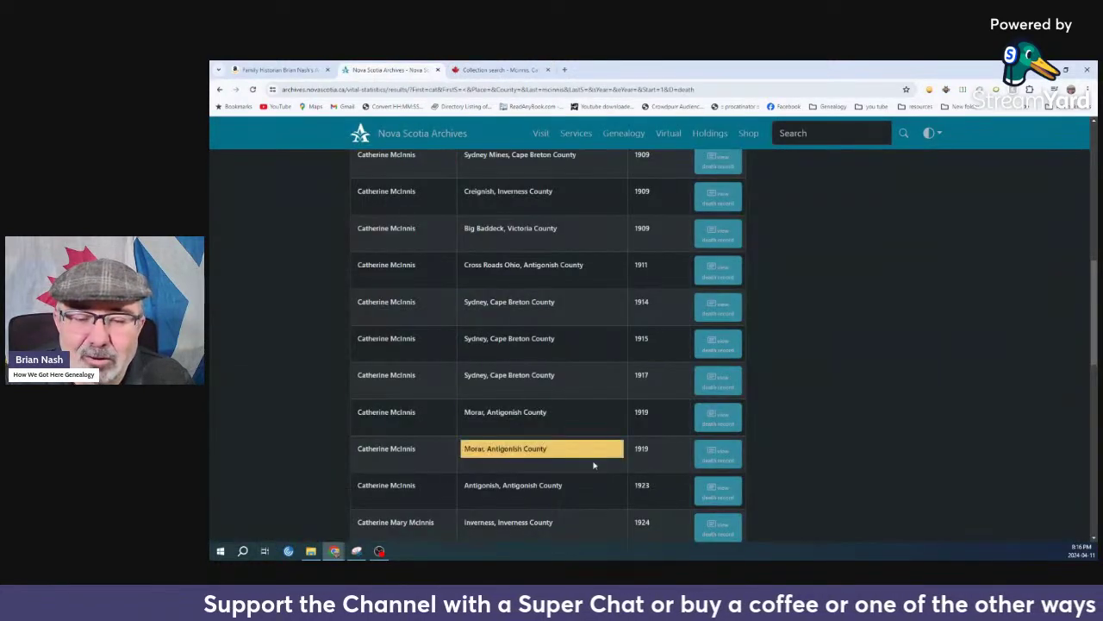
scroll(569, 465, down, 1)
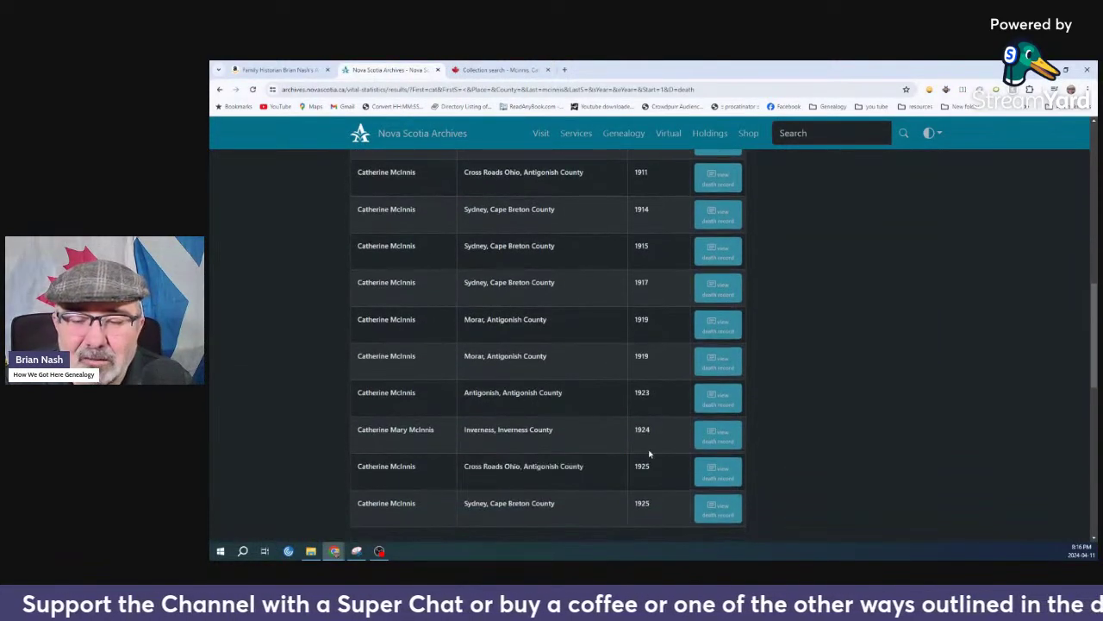
scroll(599, 448, down, 1)
scroll(598, 457, up, 2)
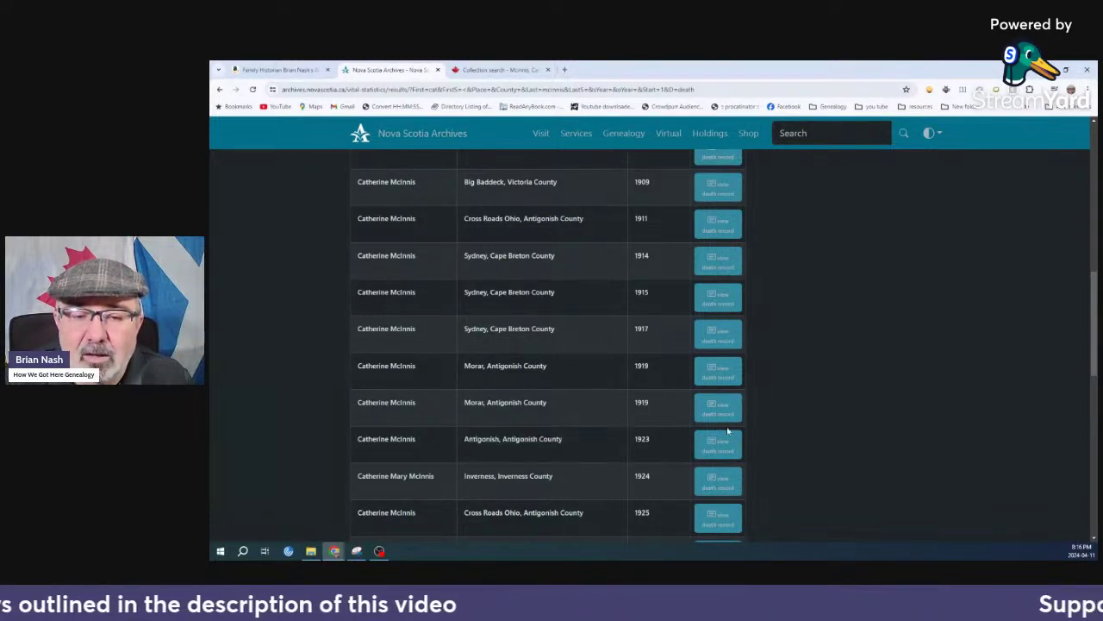
scroll(662, 431, down, 1)
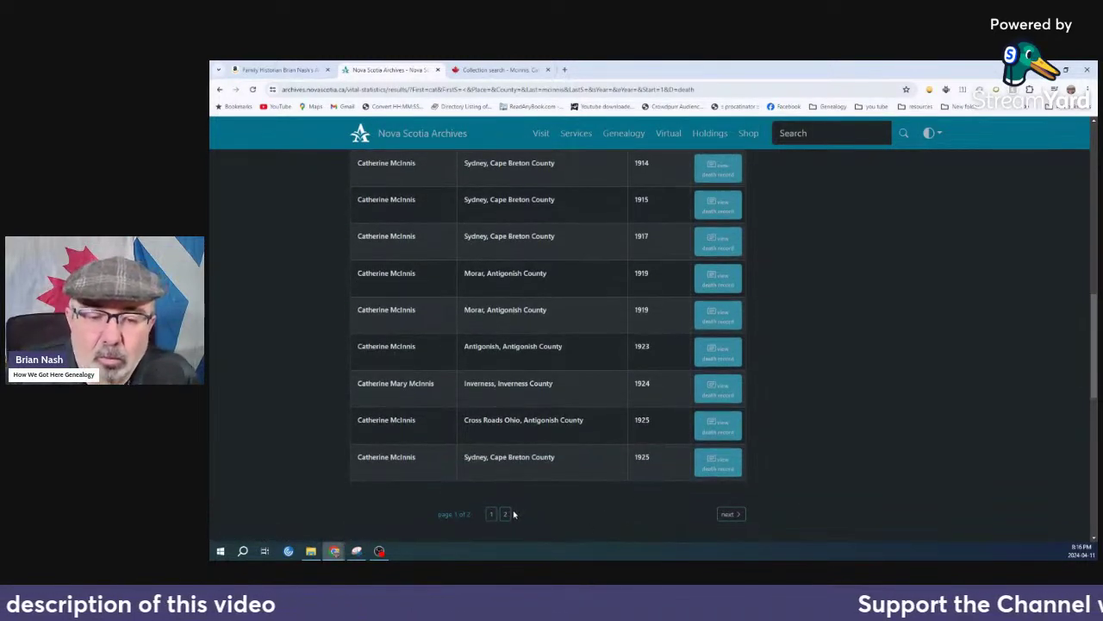
click(506, 514)
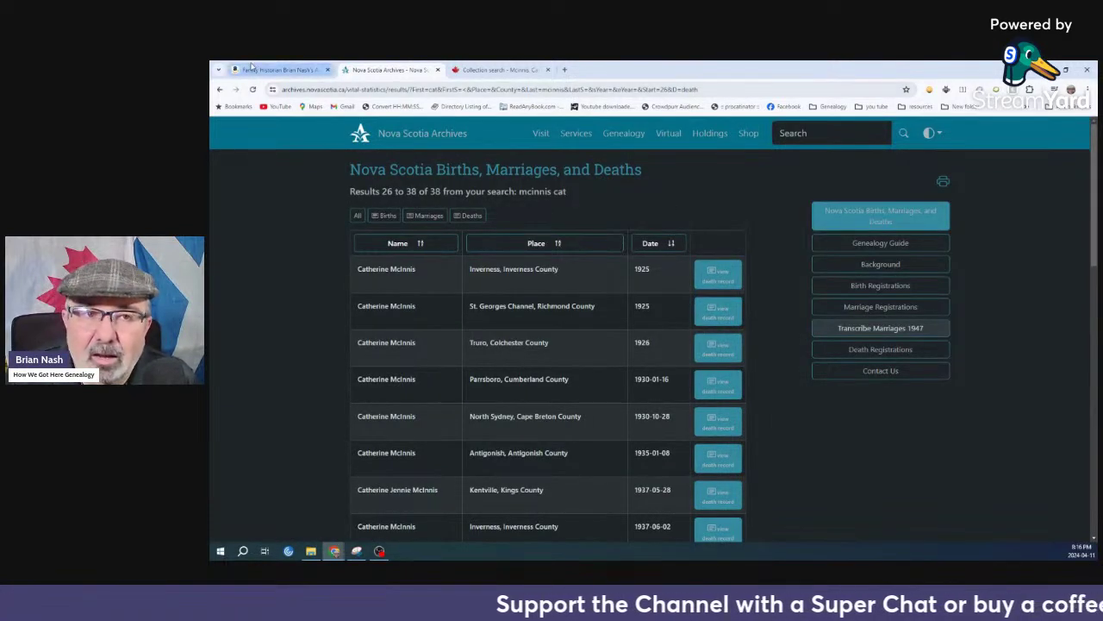
Recheck the wife's birth details on the census page and compare them with the places and dates on the second results page
click(499, 69)
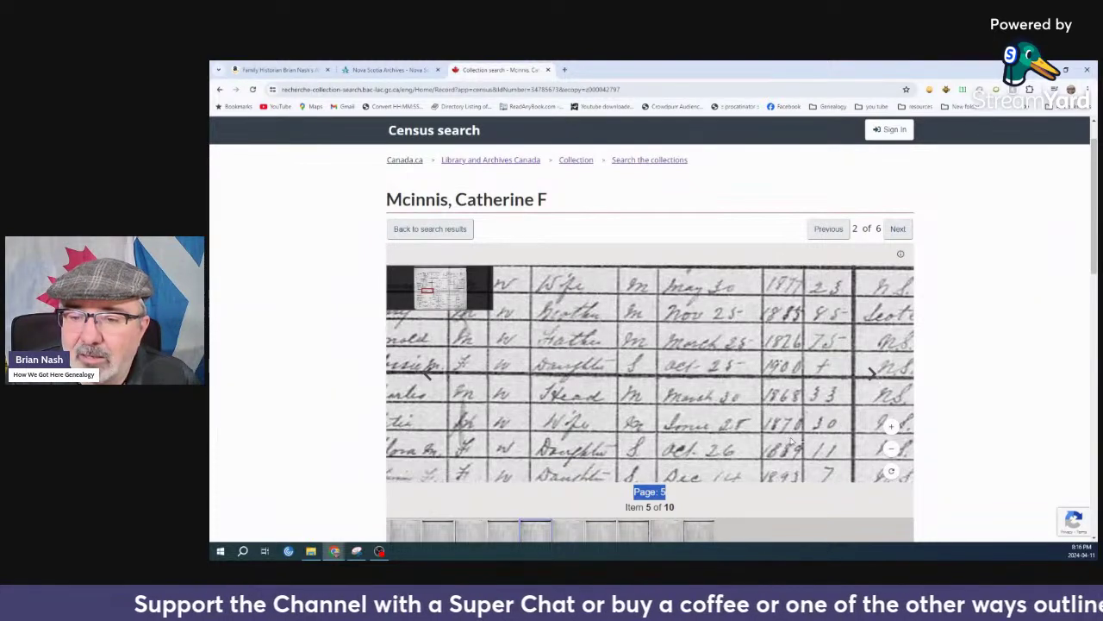
click(414, 76)
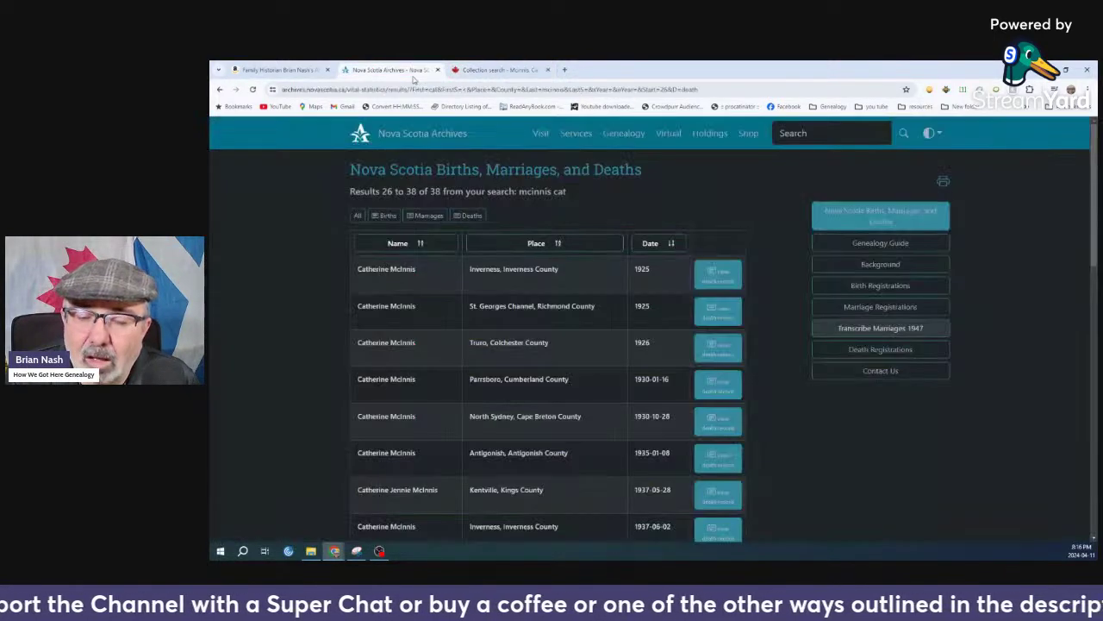
scroll(653, 406, down, 3)
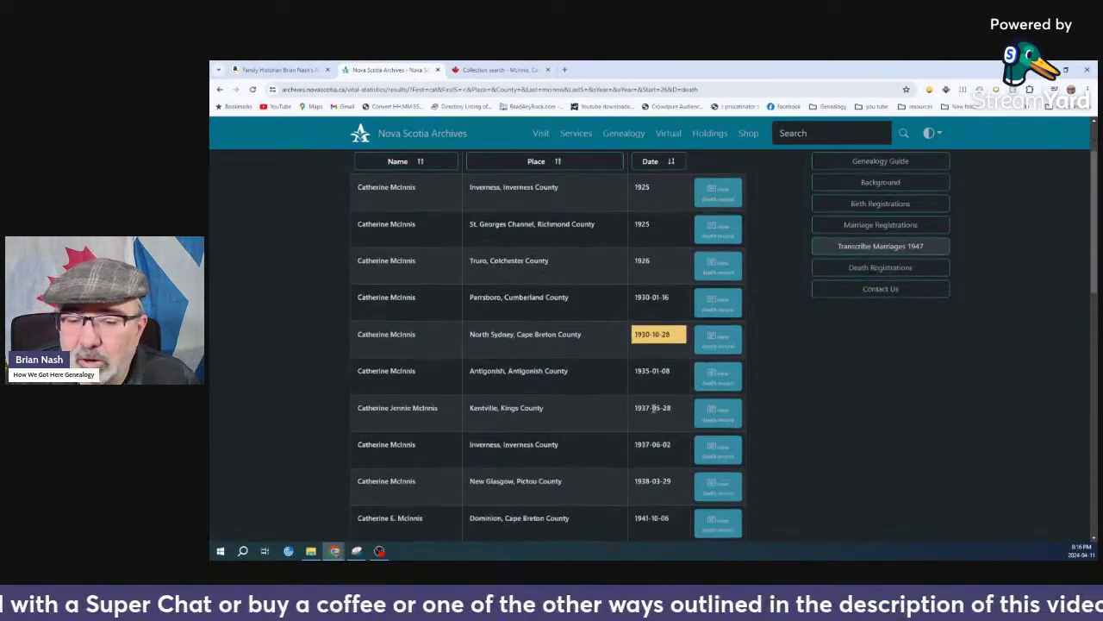
scroll(653, 411, down, 2)
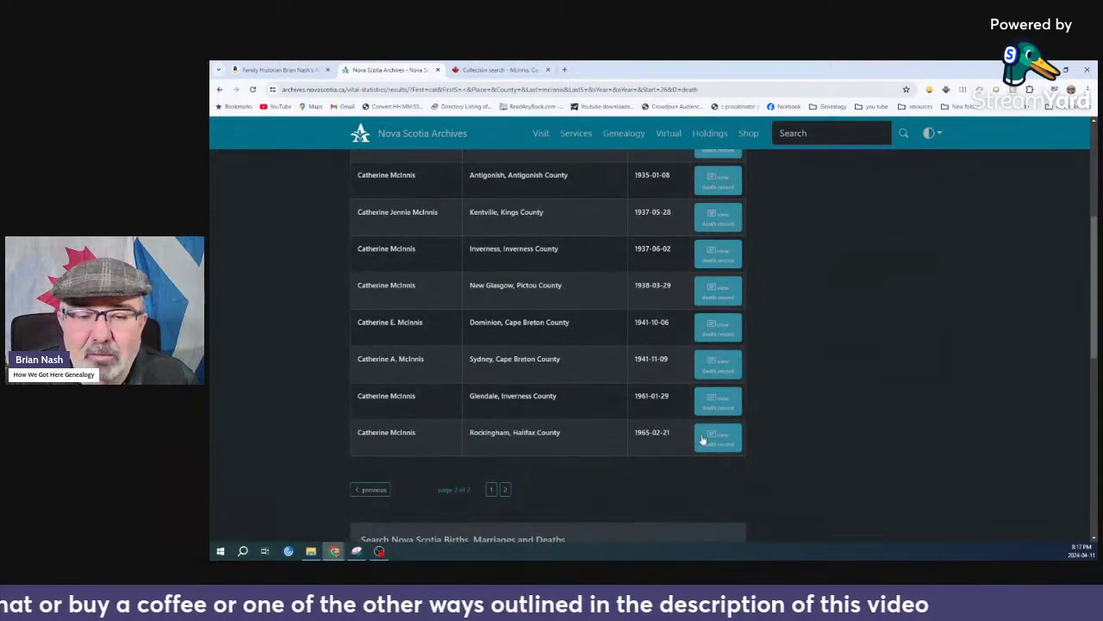
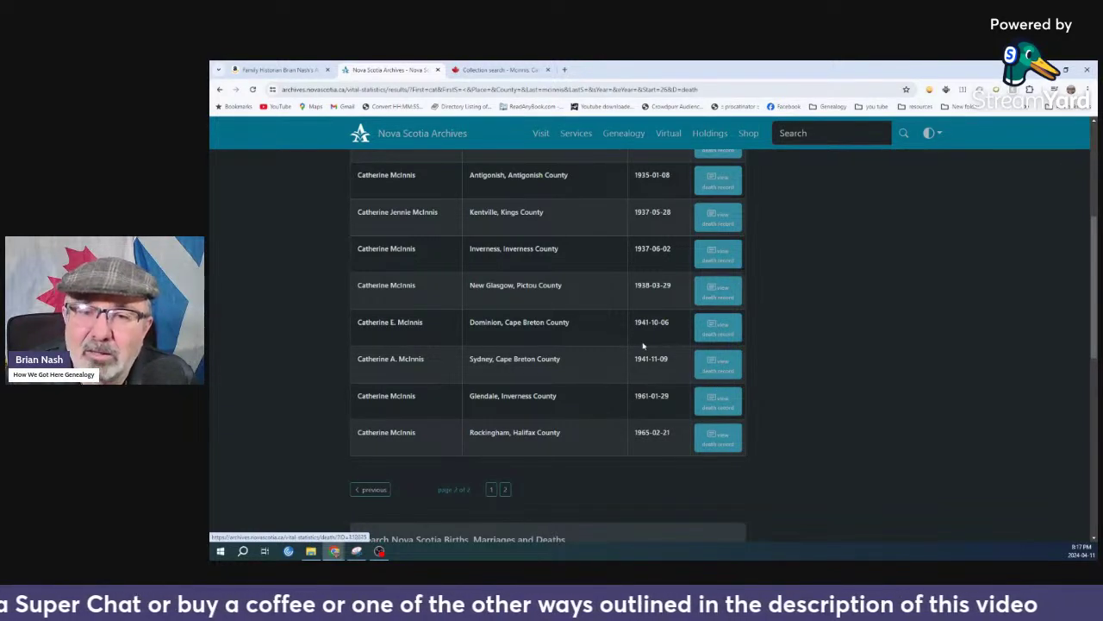
Open the 1961-01-29 Glendale death record, study its birth, spouse, parents, informant and burial entries, and return to the results
click(726, 402)
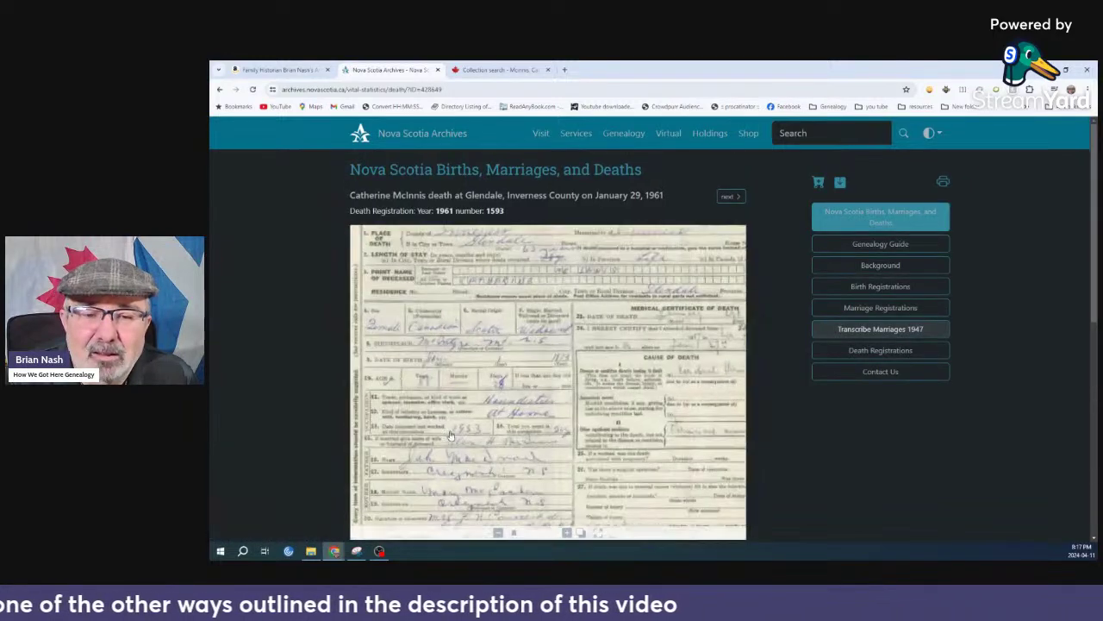
scroll(525, 460, up, 2)
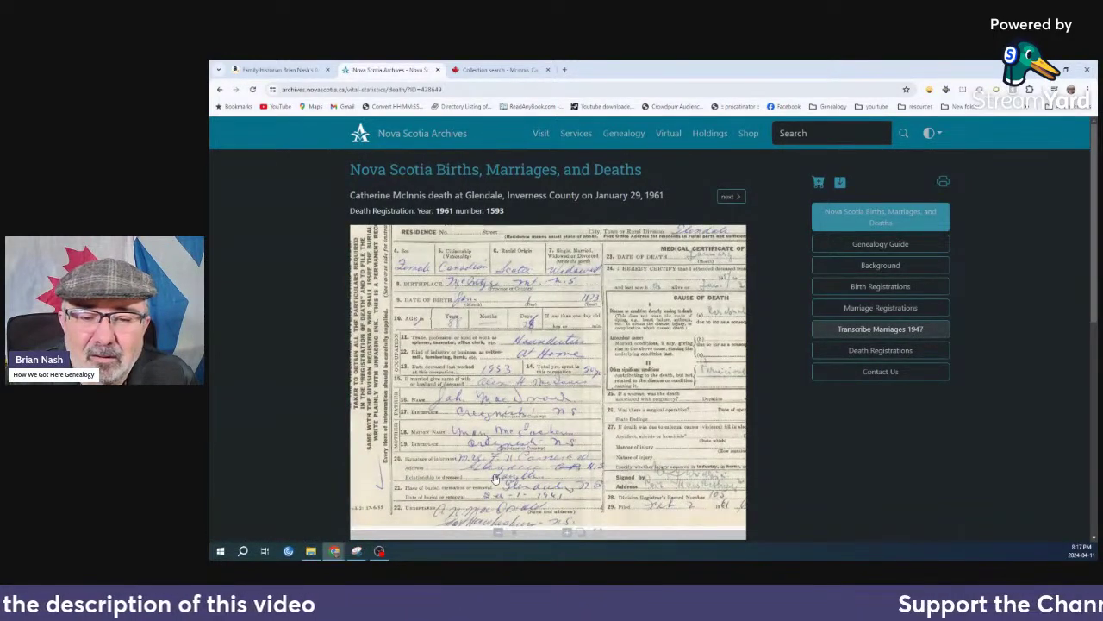
scroll(495, 479, up, 2)
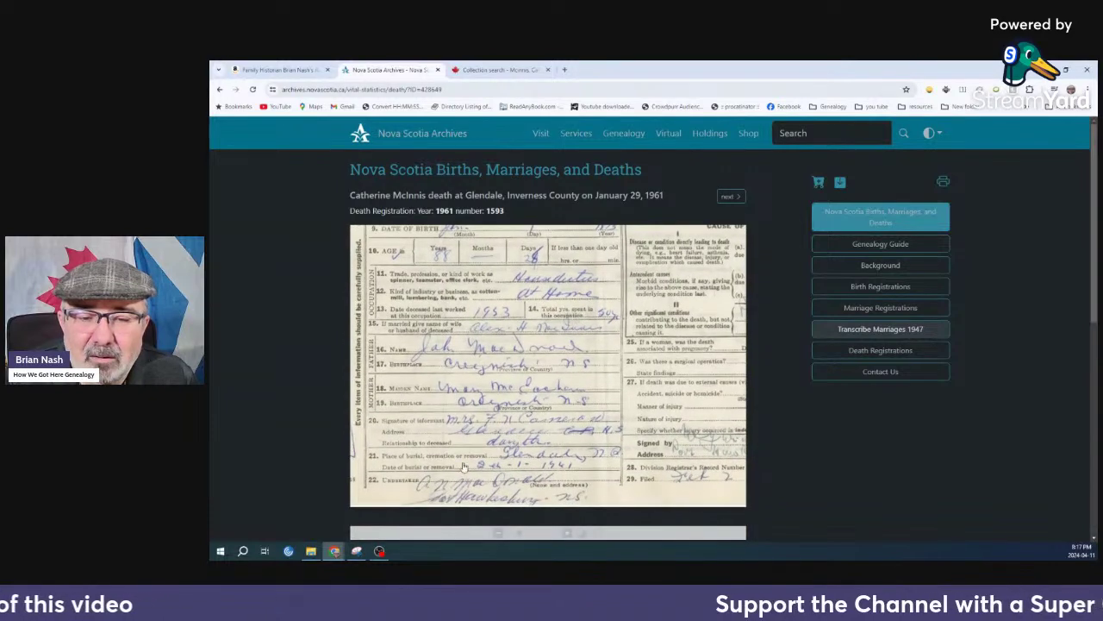
scroll(471, 449, down, 1)
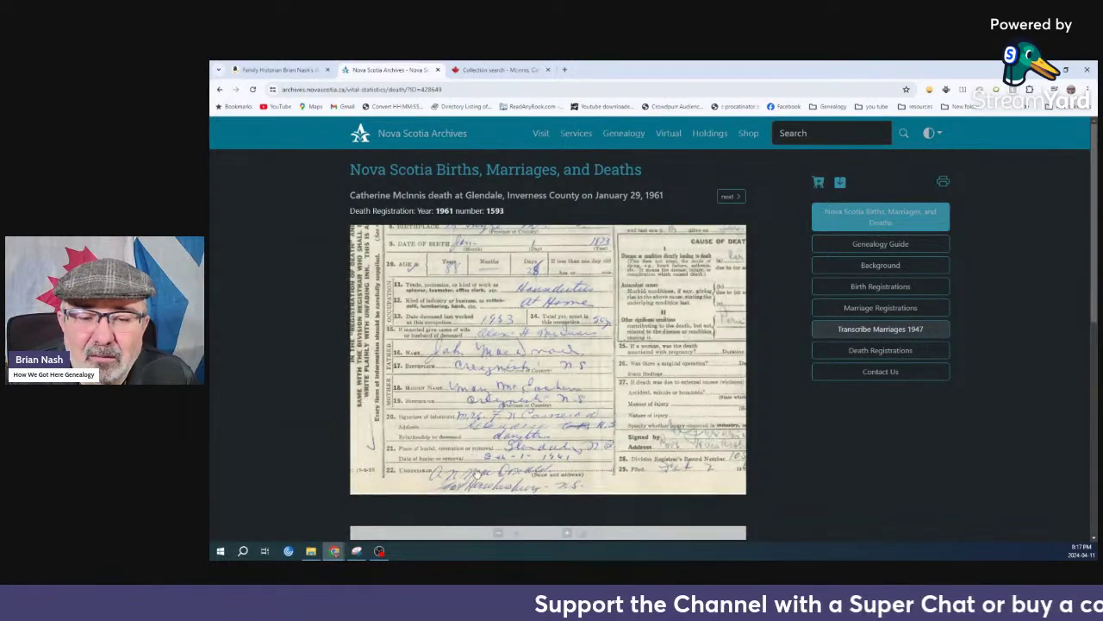
scroll(476, 475, up, 1)
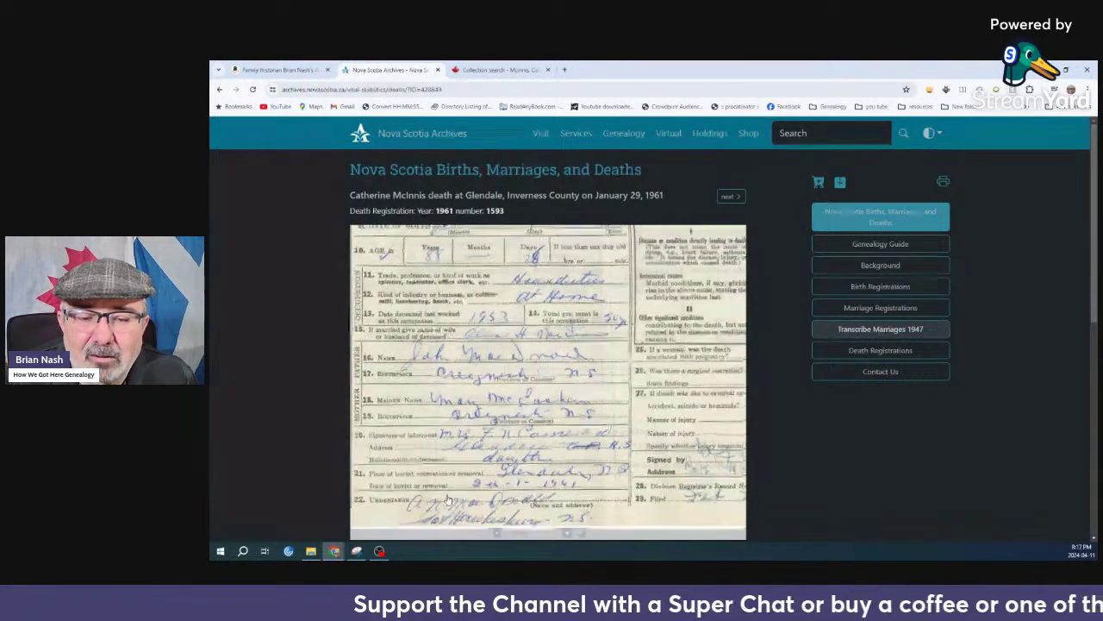
scroll(511, 373, up, 3)
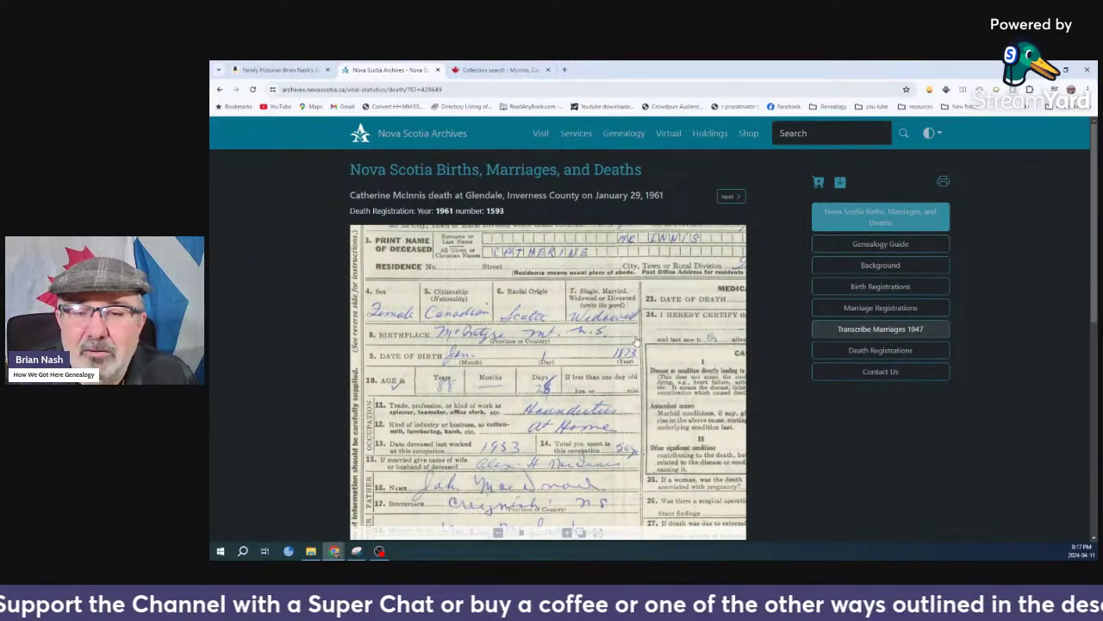
click(220, 89)
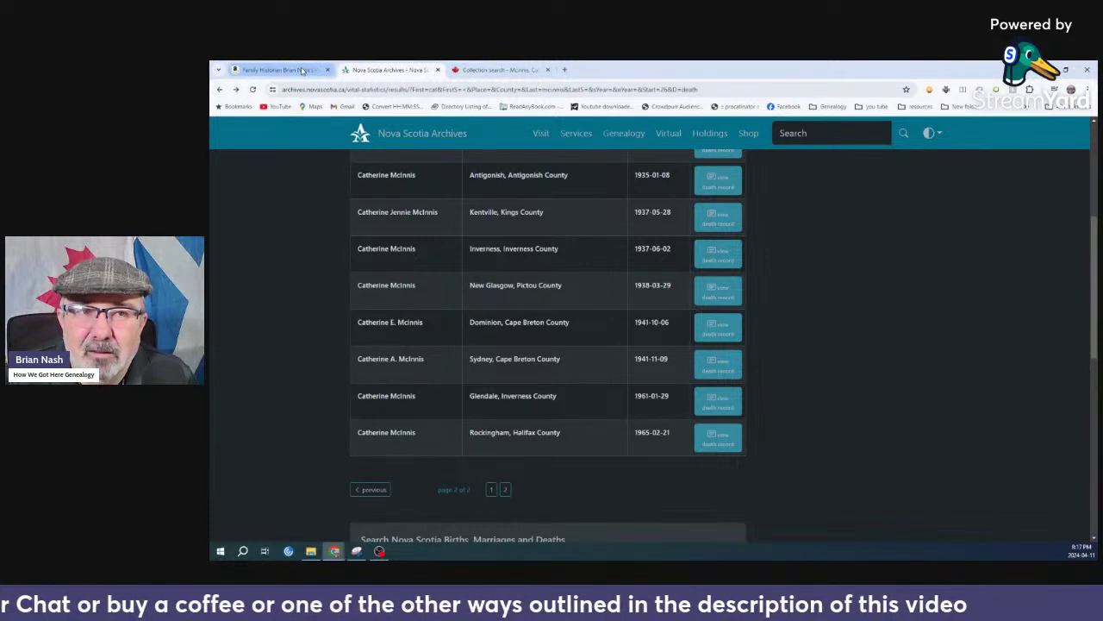
Recheck the wife's census entry, study the 1941-11-09 Sydney death record's age, spouse, parents, informant and burial entries, and return to the results
click(491, 70)
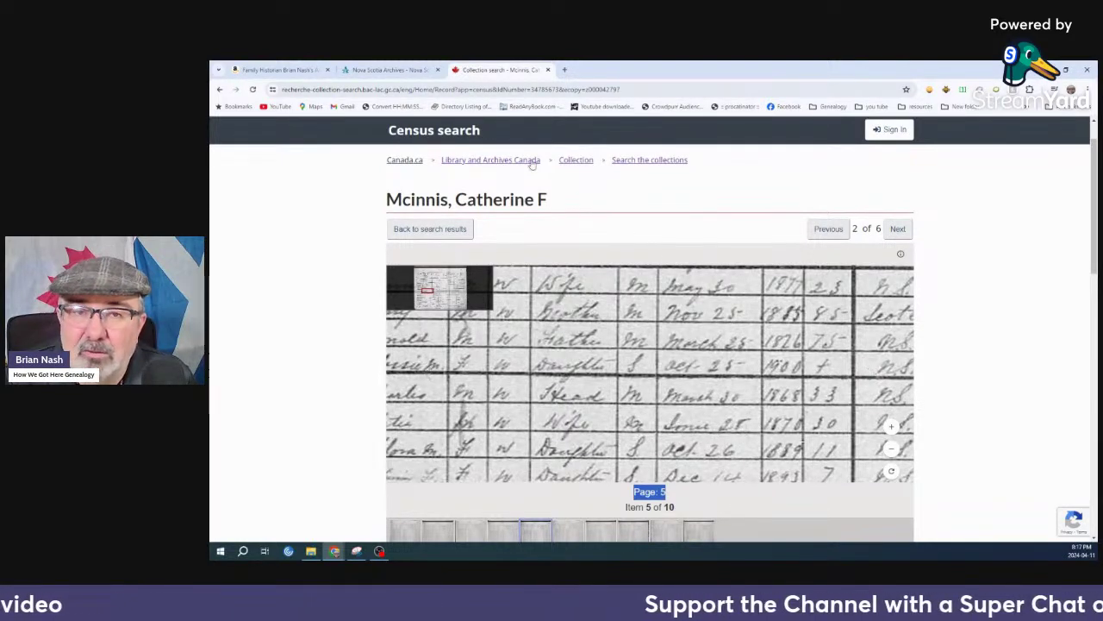
click(395, 71)
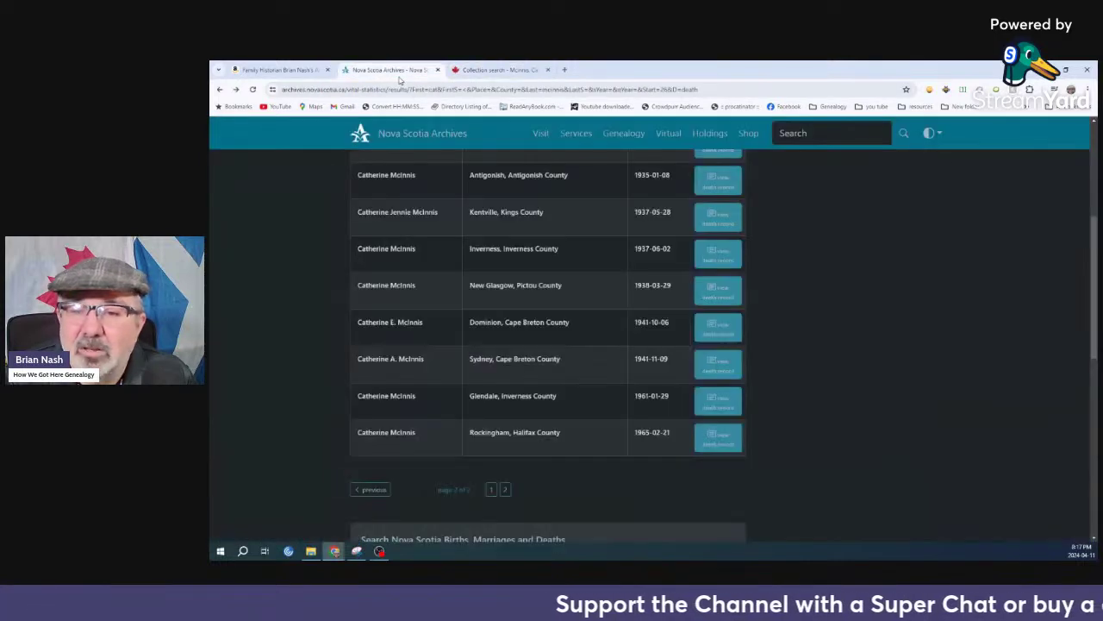
triple_click(663, 445)
click(677, 444)
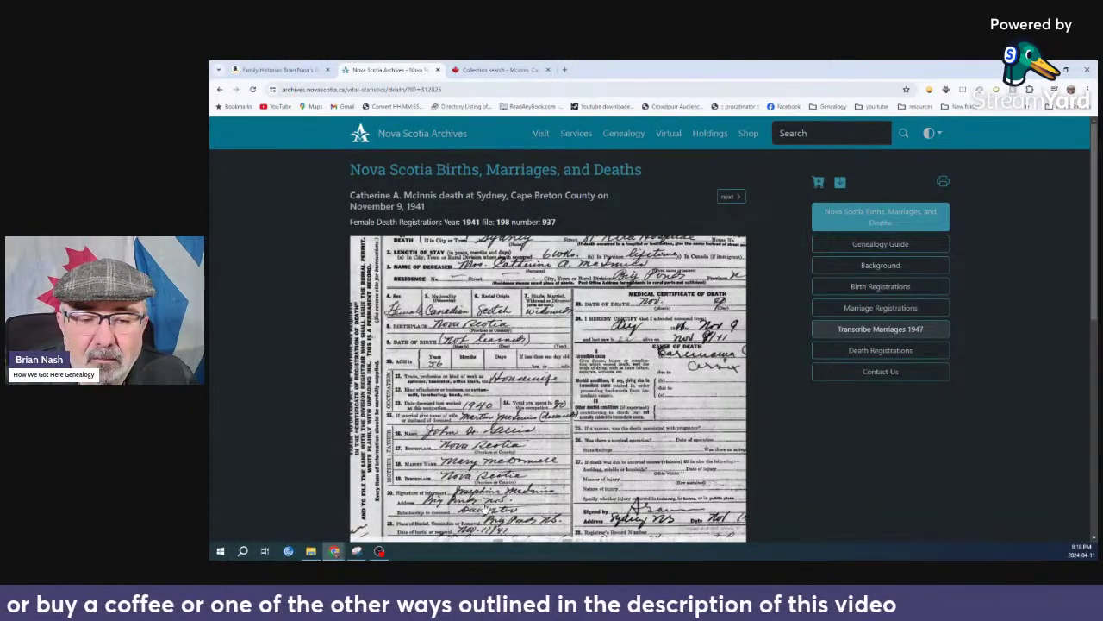
scroll(485, 509, up, 1)
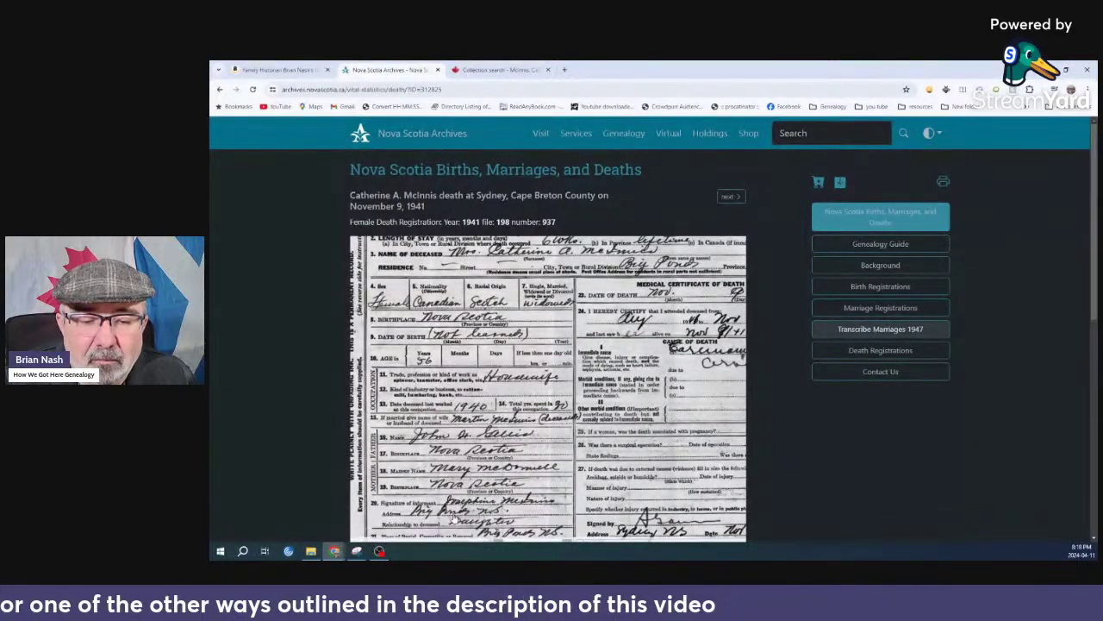
drag(452, 518, 485, 389)
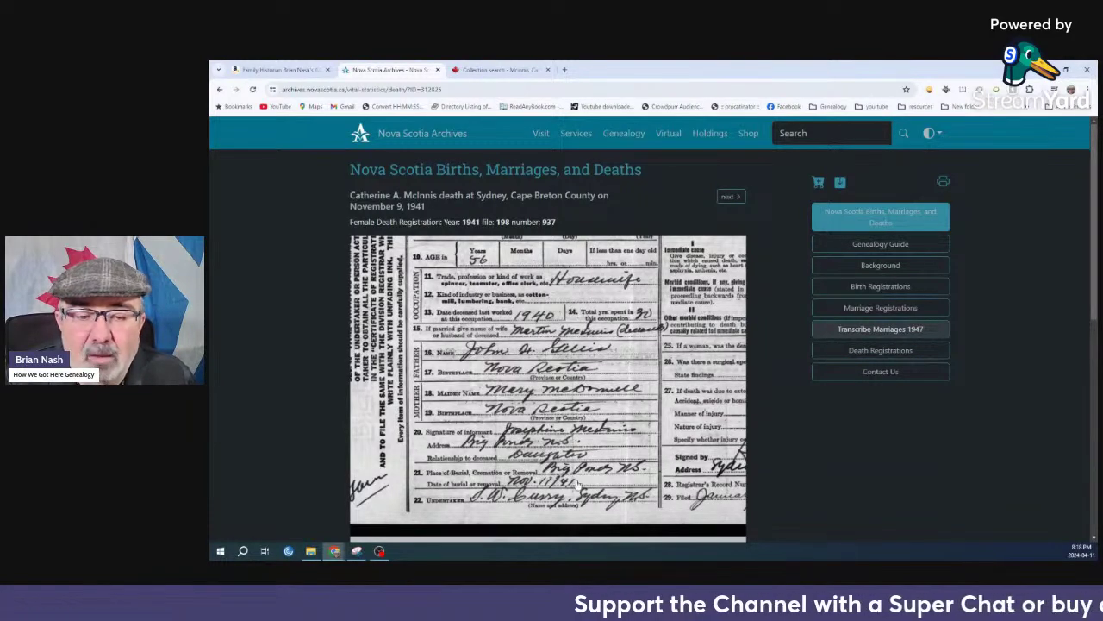
drag(490, 419, 501, 491)
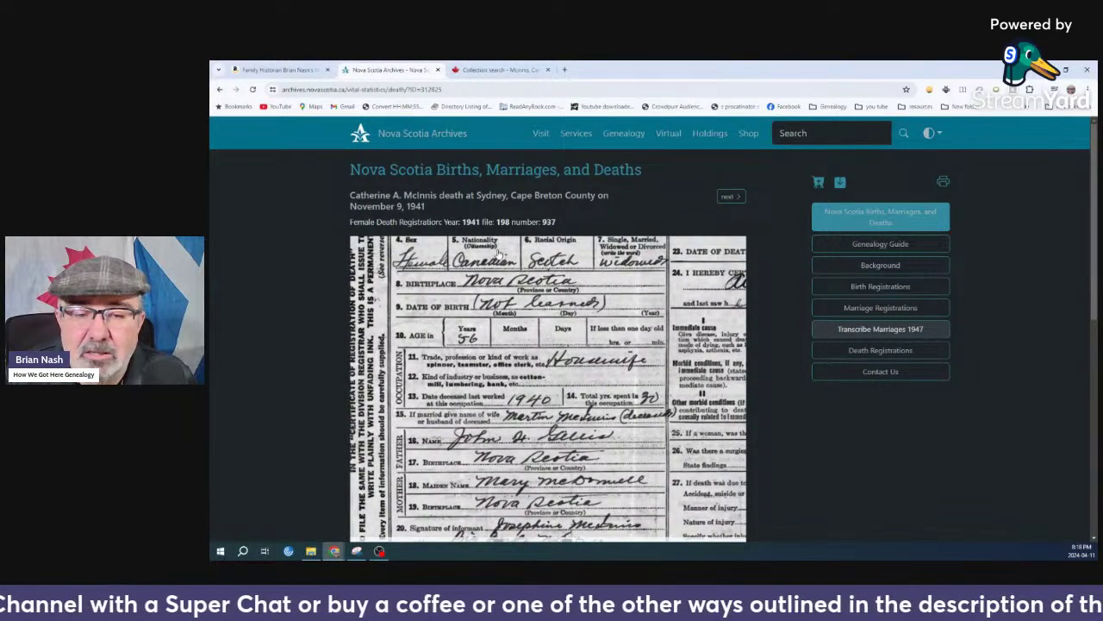
click(221, 91)
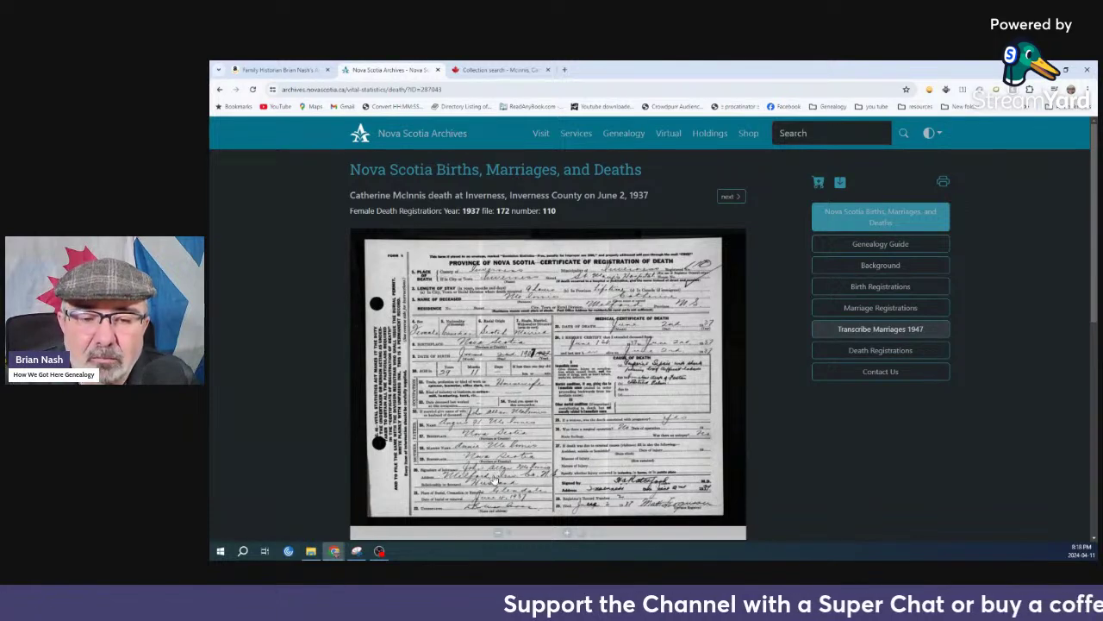
Examine the birth date, age, spouse and parents on the 1937-06-02 Inverness death certificate, and return to the results list
scroll(450, 489, up, 2)
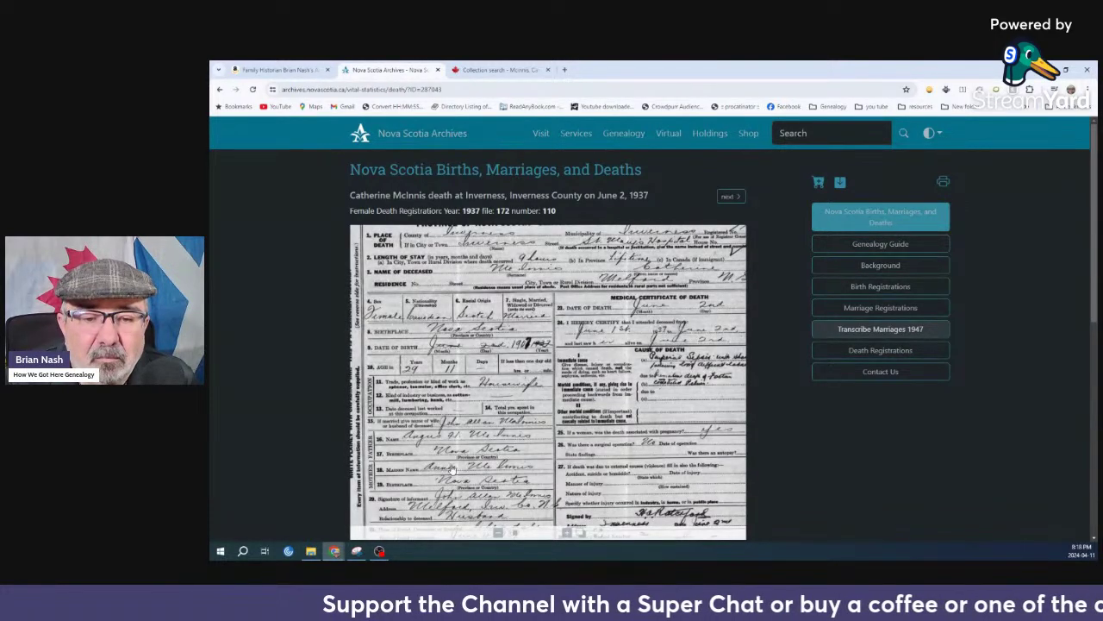
scroll(452, 467, up, 3)
drag(479, 458, 528, 448)
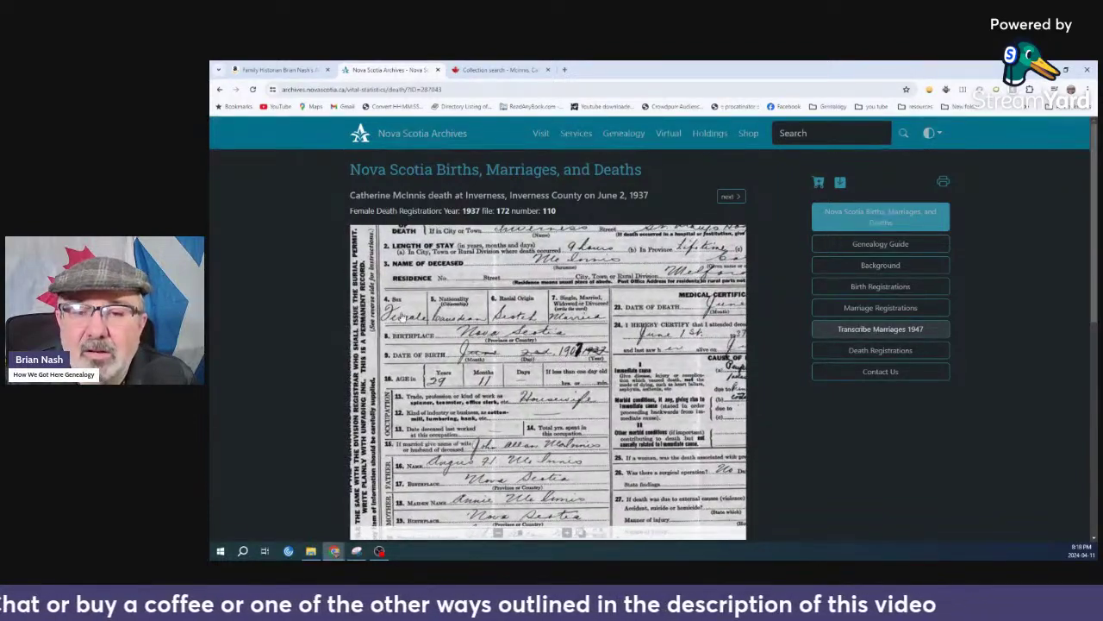
click(221, 90)
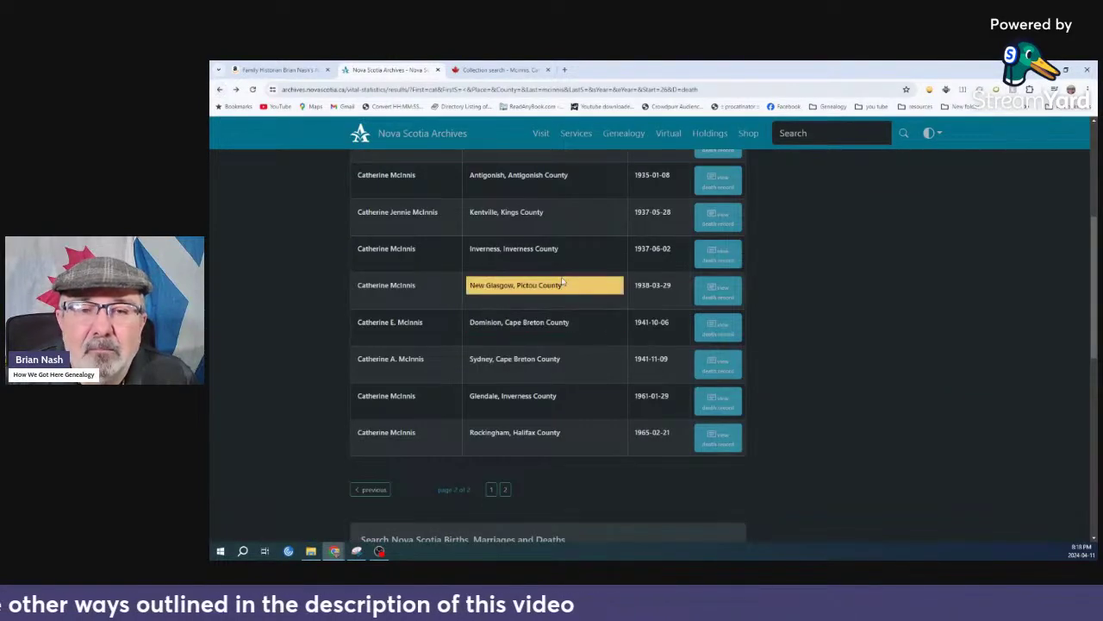
Open the 1925 Inverness death record, check its birth date, age, parents and informant, and return to the results
scroll(564, 273, up, 2)
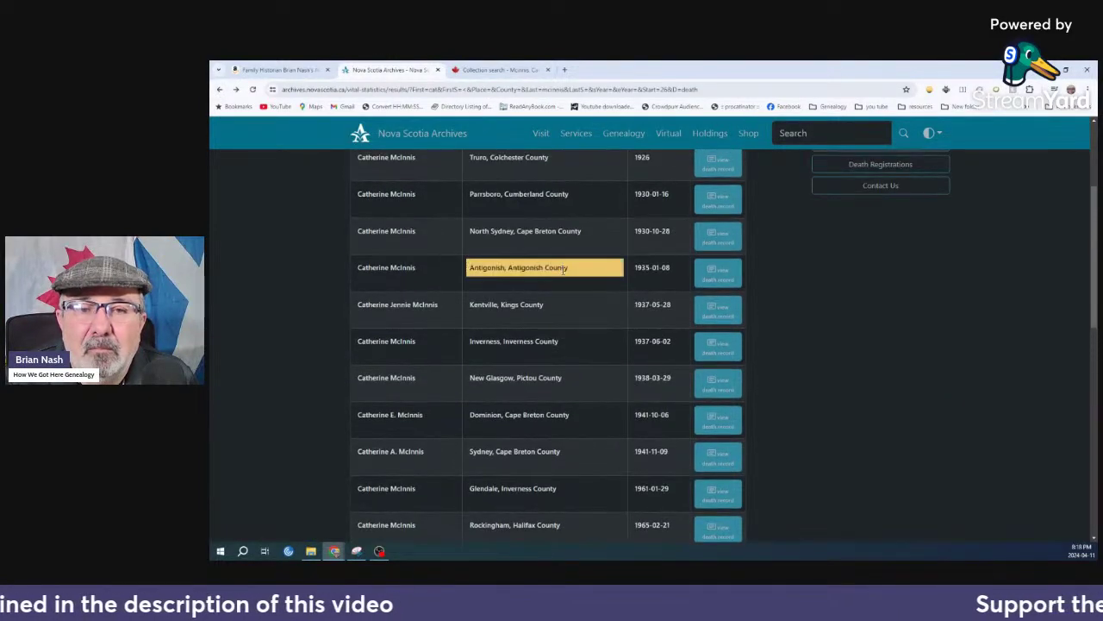
scroll(564, 268, up, 3)
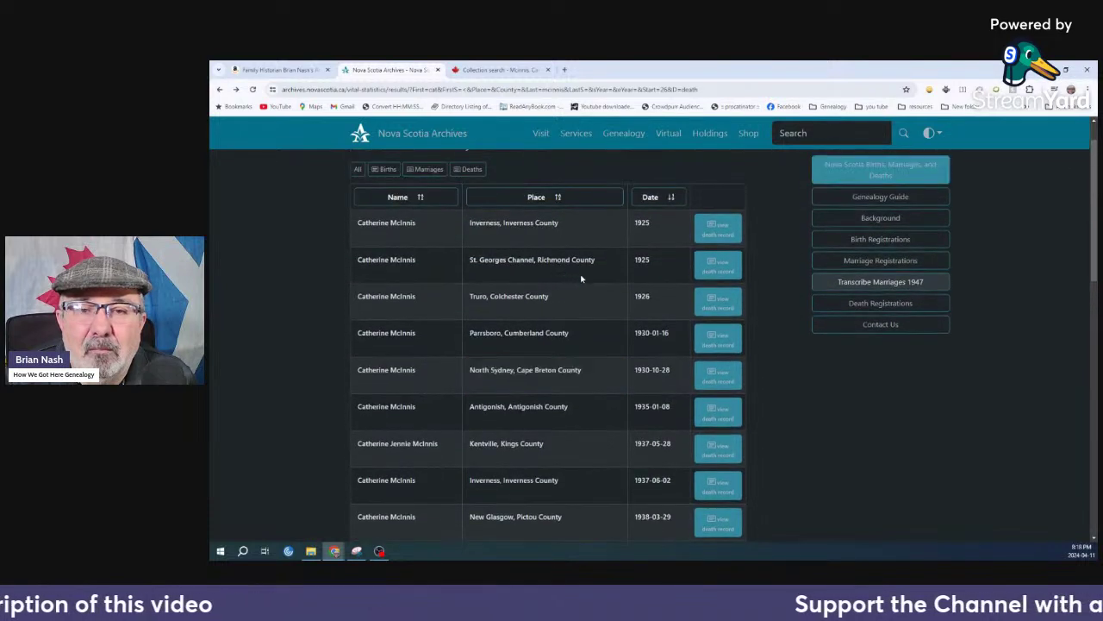
click(714, 229)
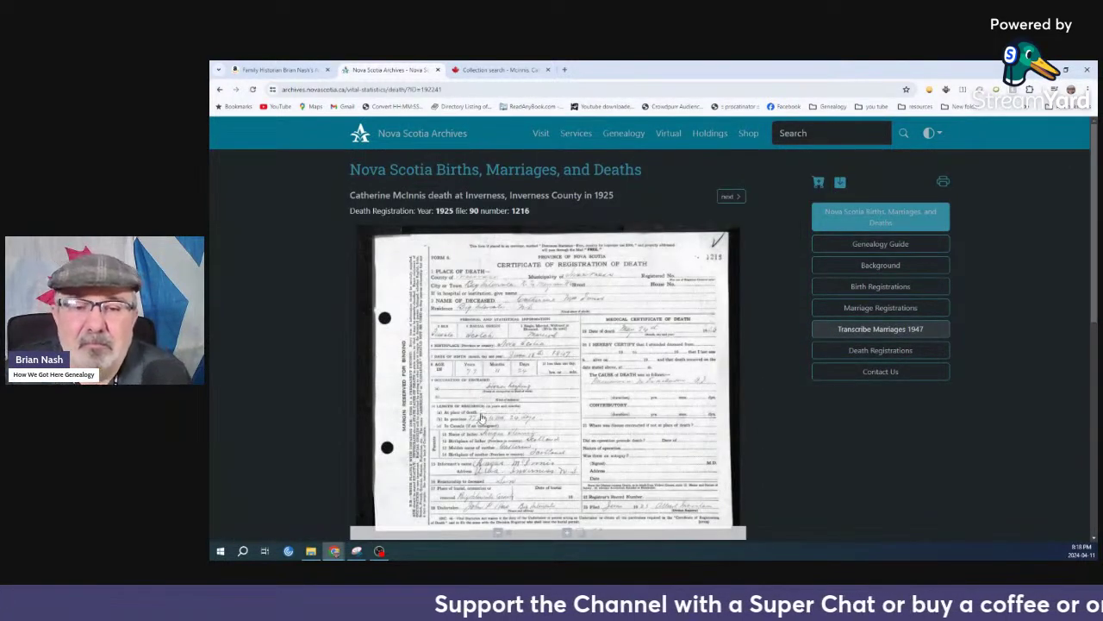
scroll(487, 437, up, 1)
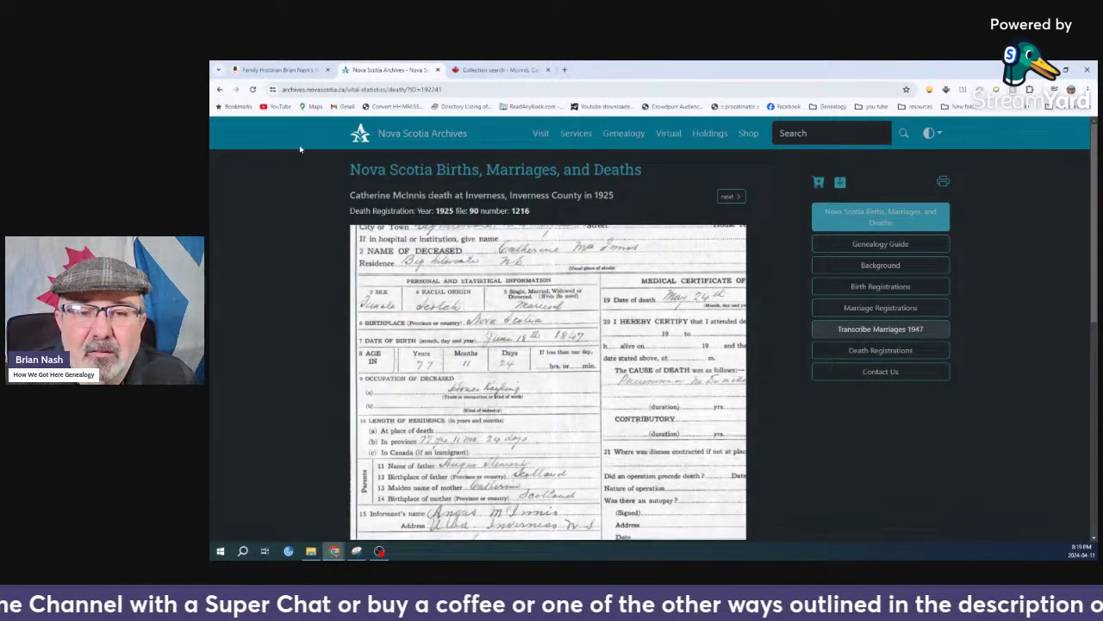
right_click(220, 92)
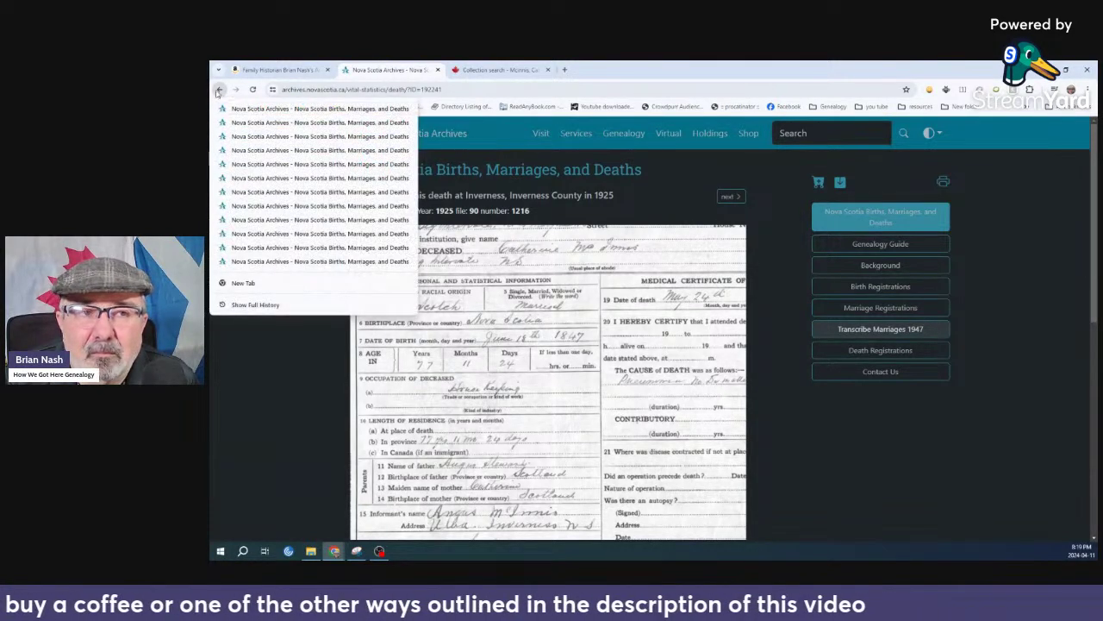
click(220, 91)
Open the 1941-10-06 Dominion death record, check its birth and parent details, and return to the results
scroll(662, 391, down, 2)
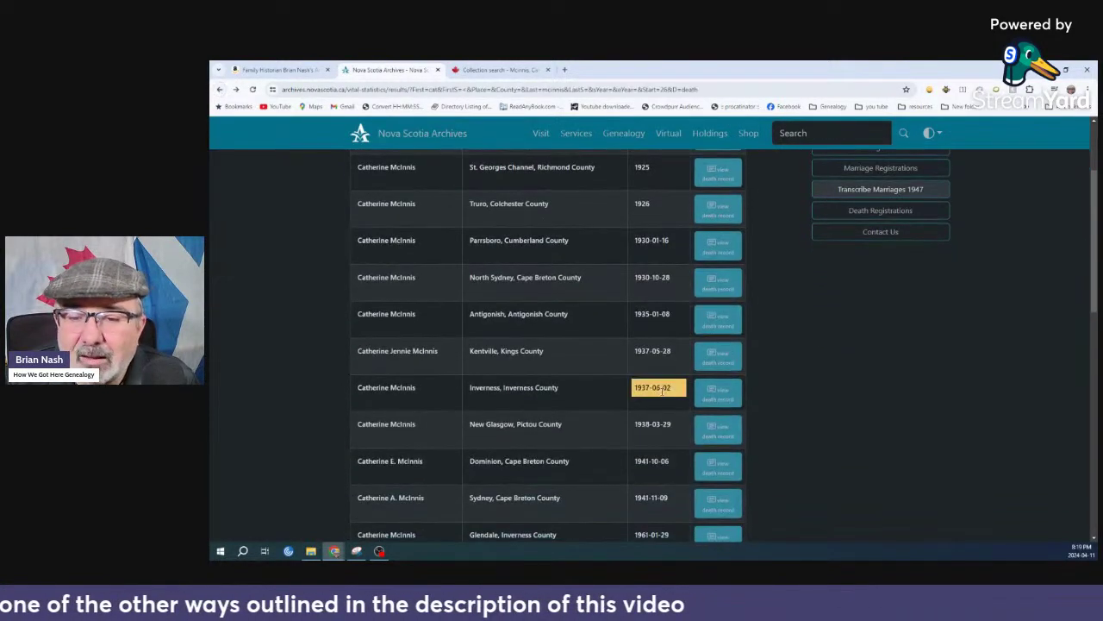
scroll(662, 391, down, 2)
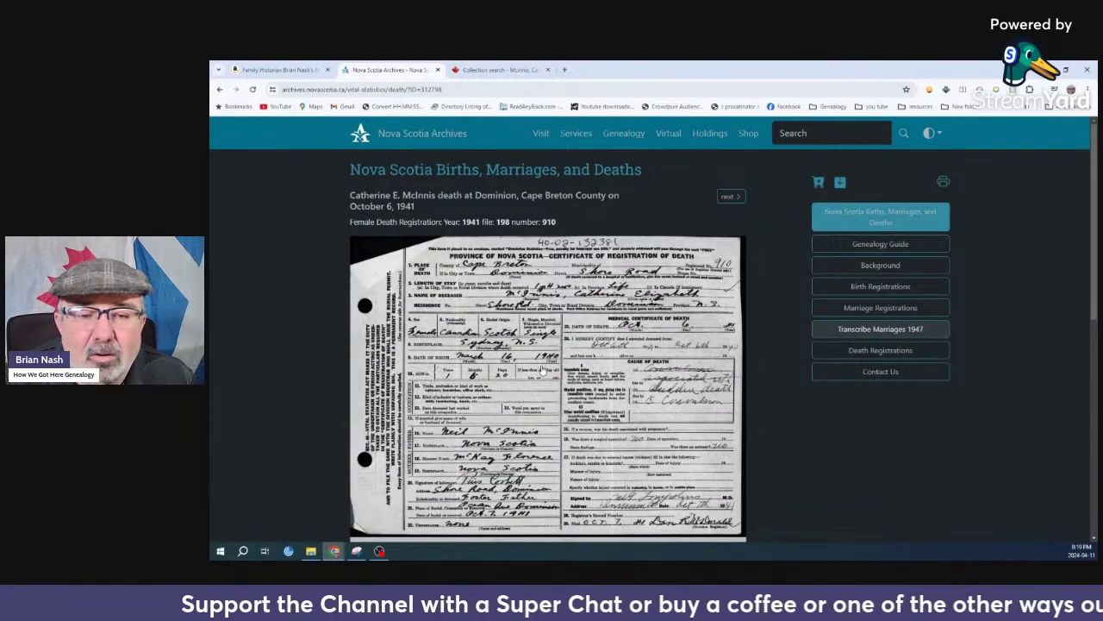
click(219, 90)
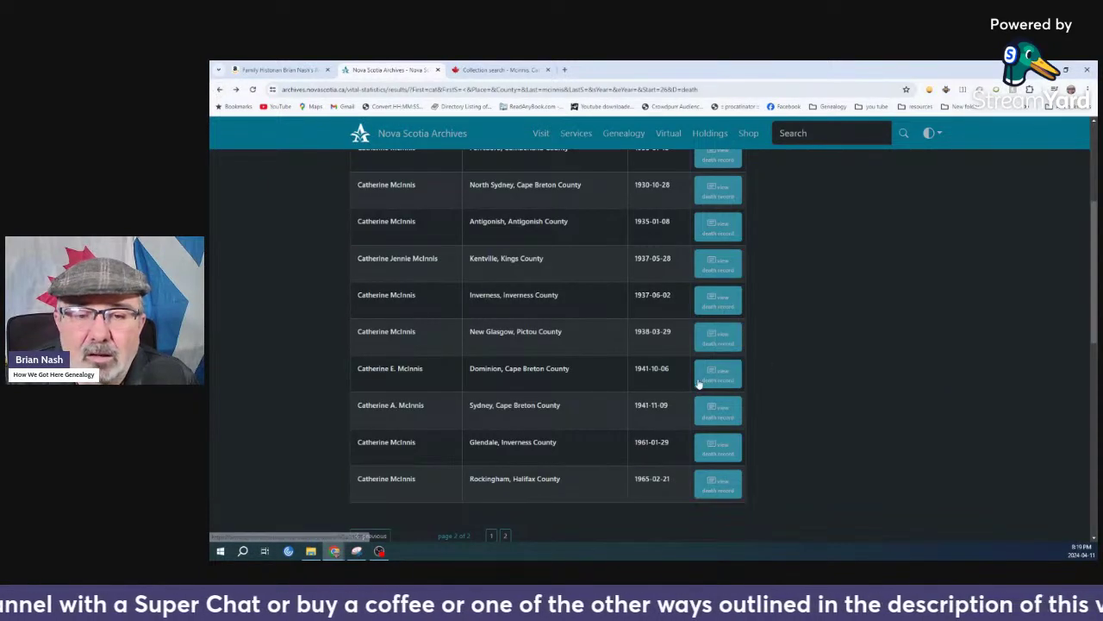
Reopen the 1937-06-02 Inverness death record for a second look at its details, and return to the results
click(720, 302)
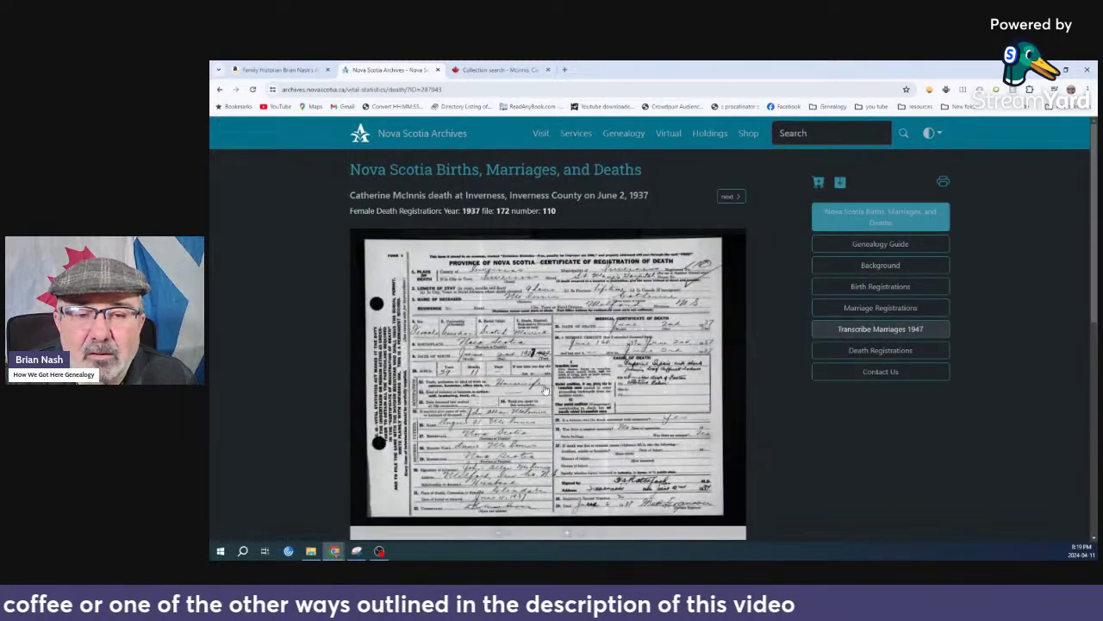
scroll(526, 384, up, 1)
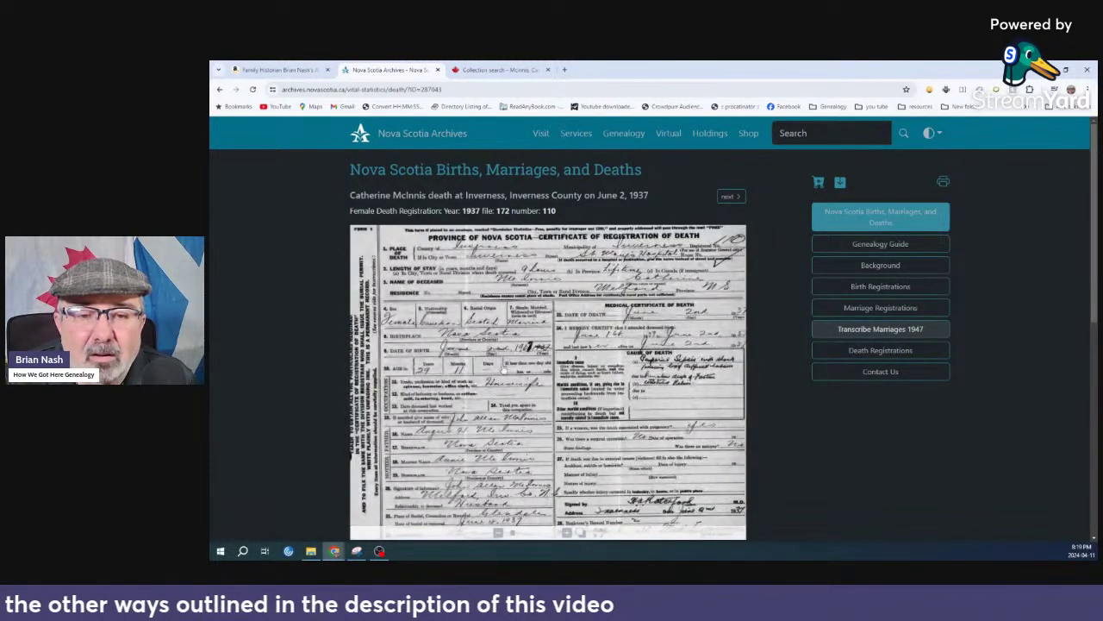
click(220, 90)
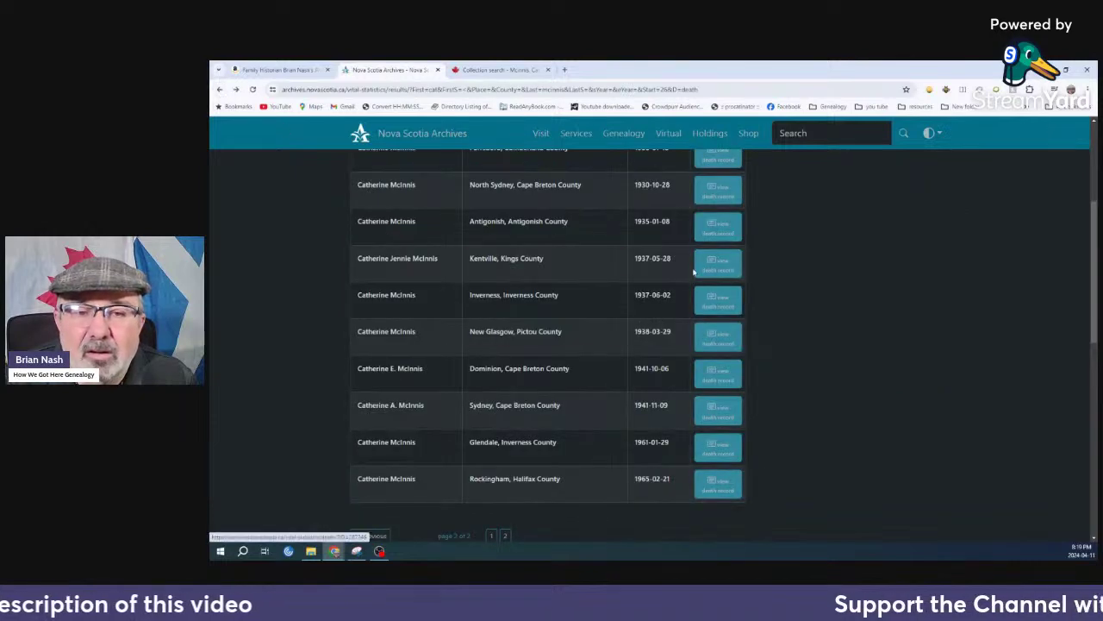
Open the 1930-10-28 North Sydney death record, read its birth date, age, parents and informant, and return to the results
scroll(727, 263, up, 1)
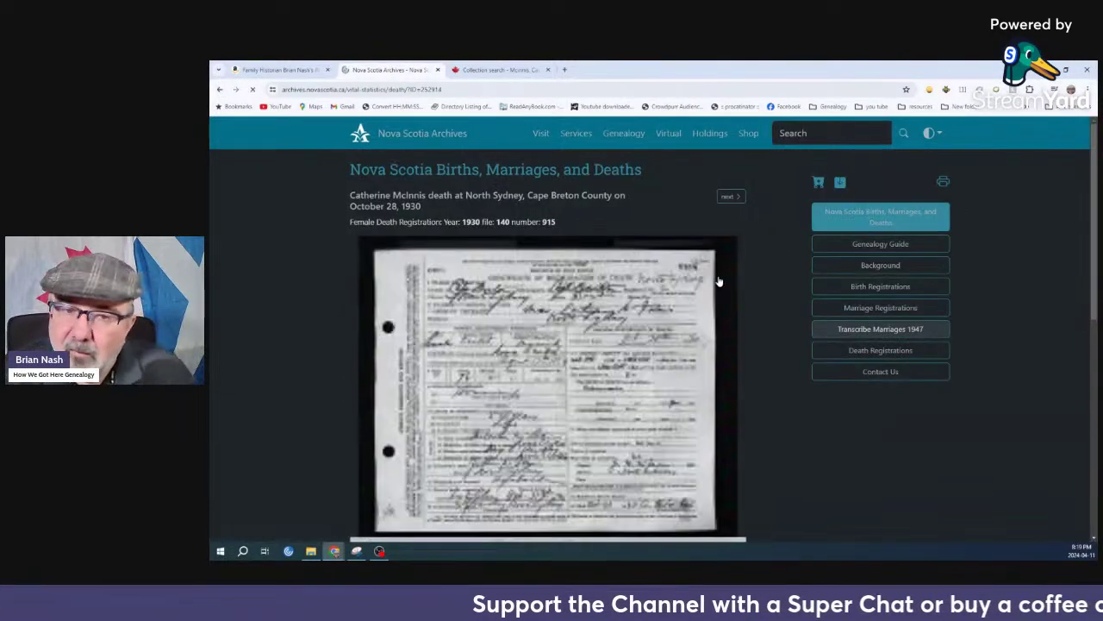
scroll(501, 378, up, 2)
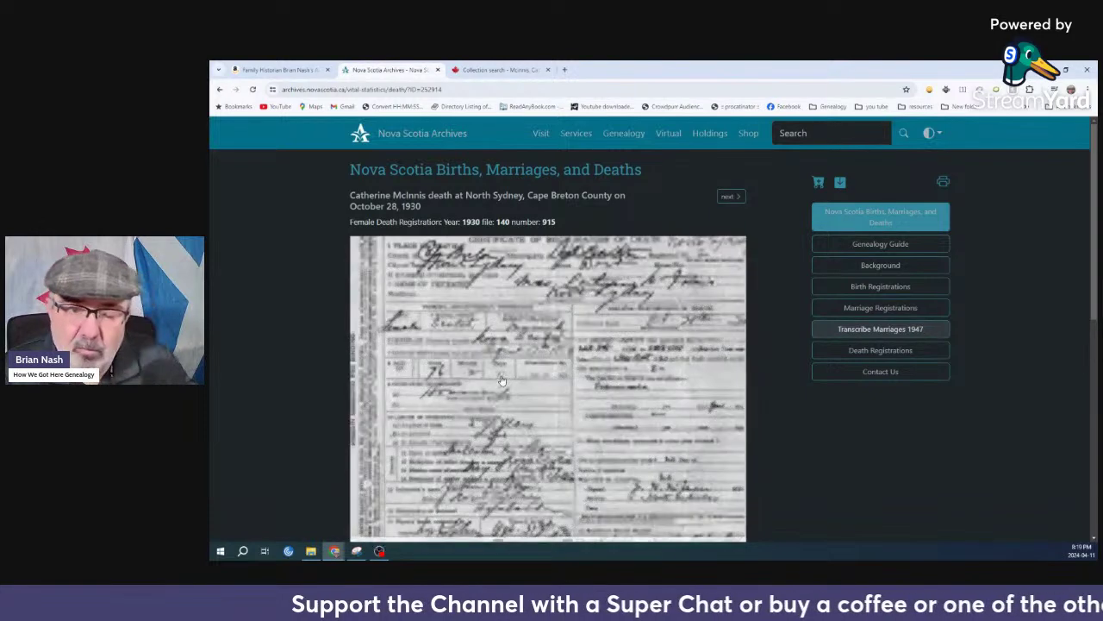
scroll(498, 380, up, 1)
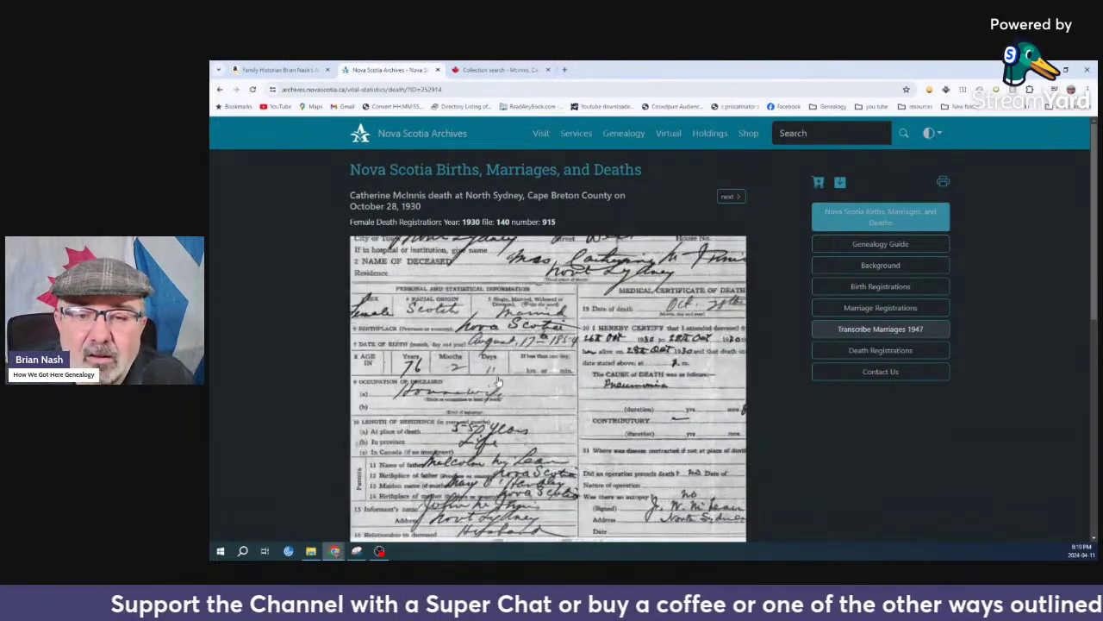
click(221, 90)
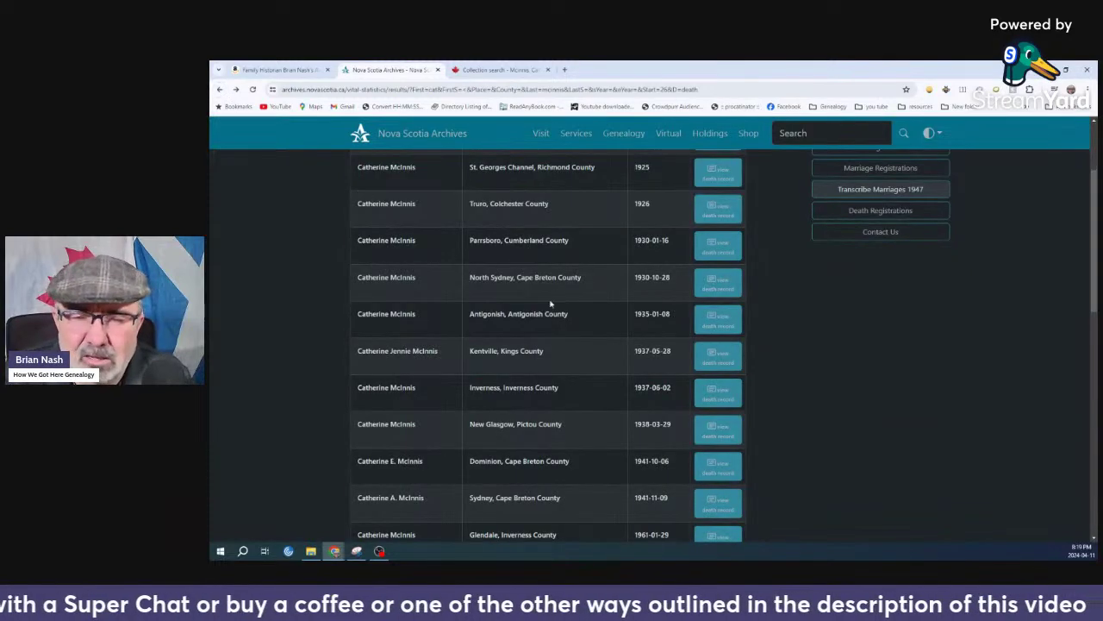
Open the 1925 St. Georges Channel death record, study its birthplace, age, residence, parents, informant and burial entries, and return to the results
scroll(551, 257, up, 1)
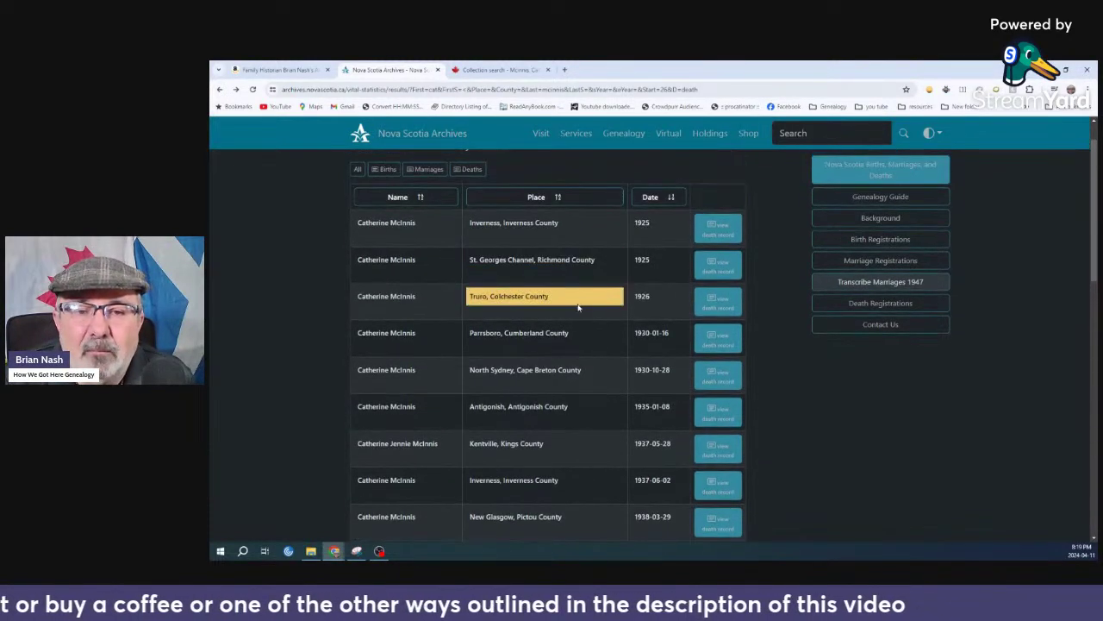
click(727, 272)
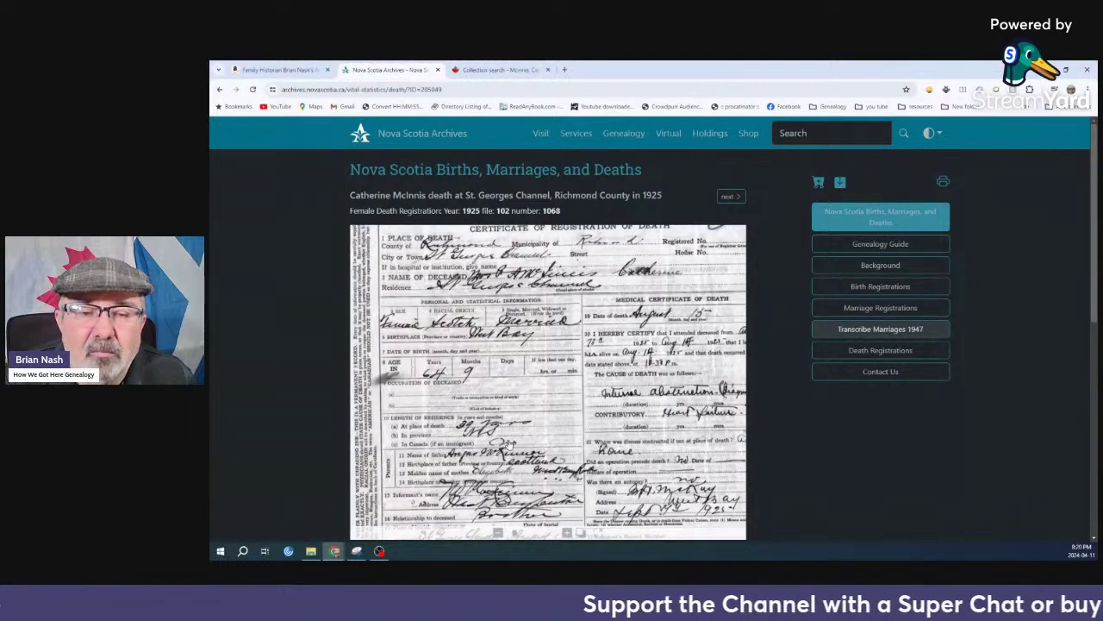
scroll(506, 377, up, 2)
scroll(574, 440, up, 2)
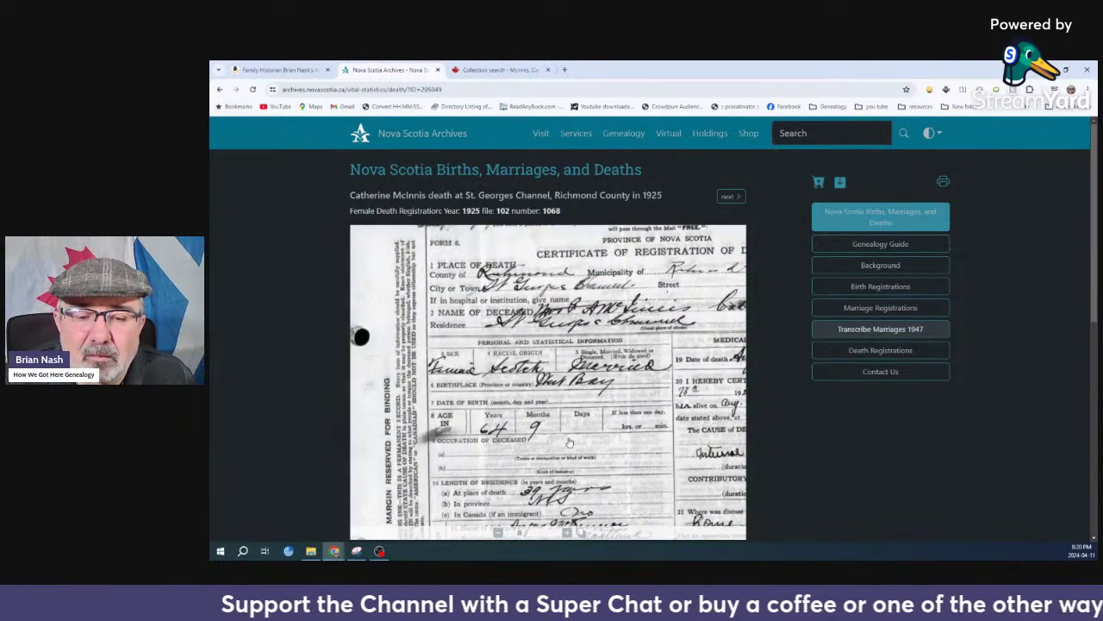
drag(569, 442, 577, 403)
mouse_move(511, 349)
mouse_down()
mouse_move(486, 399)
mouse_move(514, 389)
mouse_move(509, 350)
mouse_up()
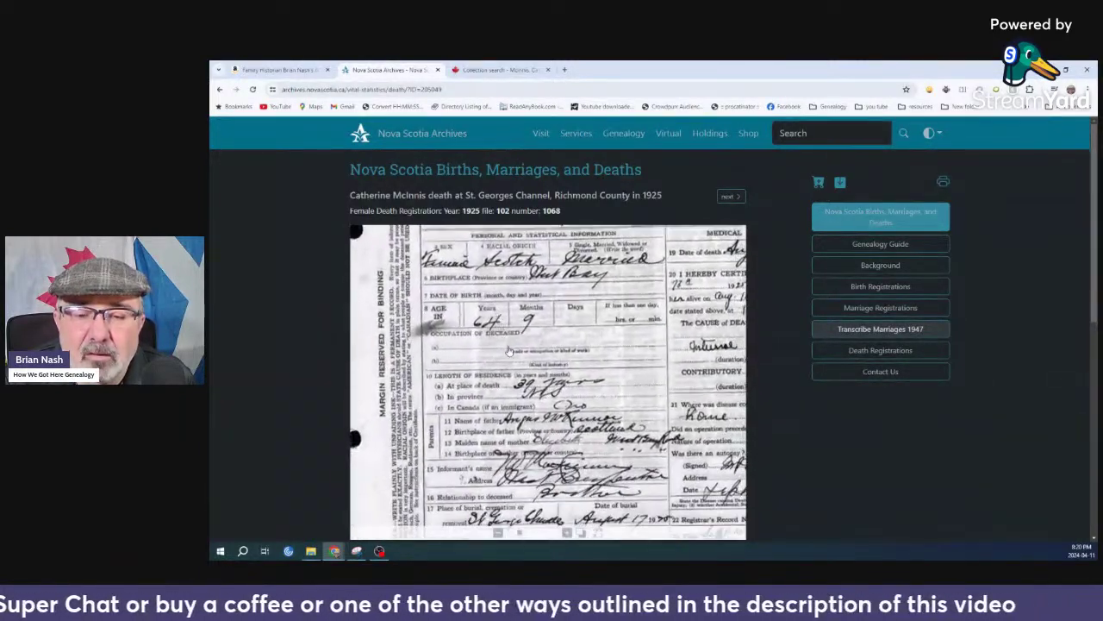
drag(528, 405, 541, 395)
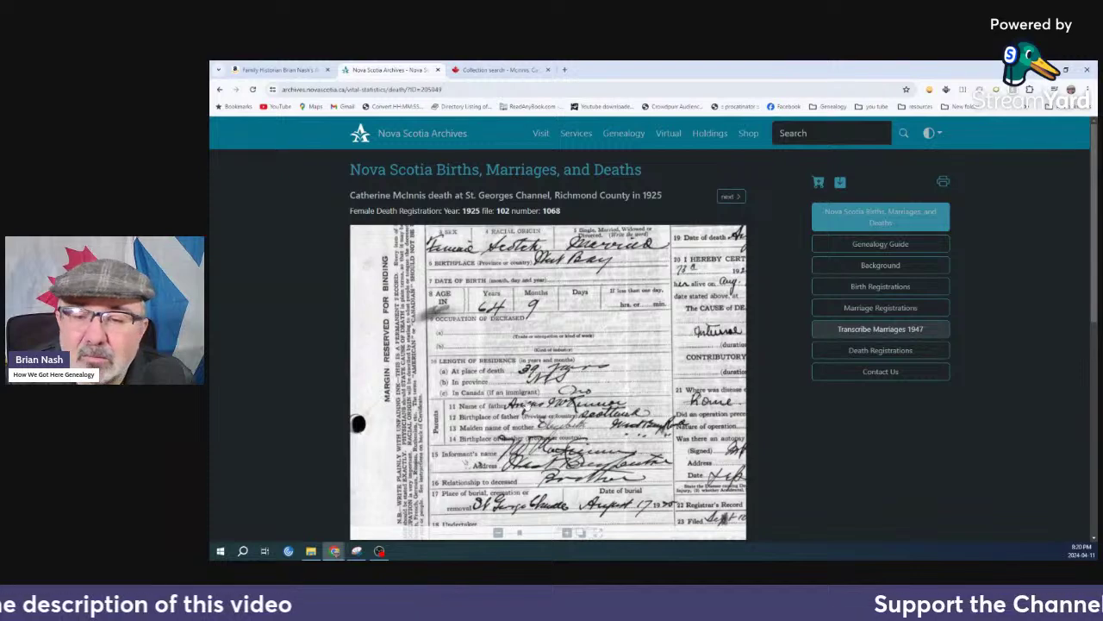
drag(541, 395, 545, 470)
drag(549, 361, 546, 412)
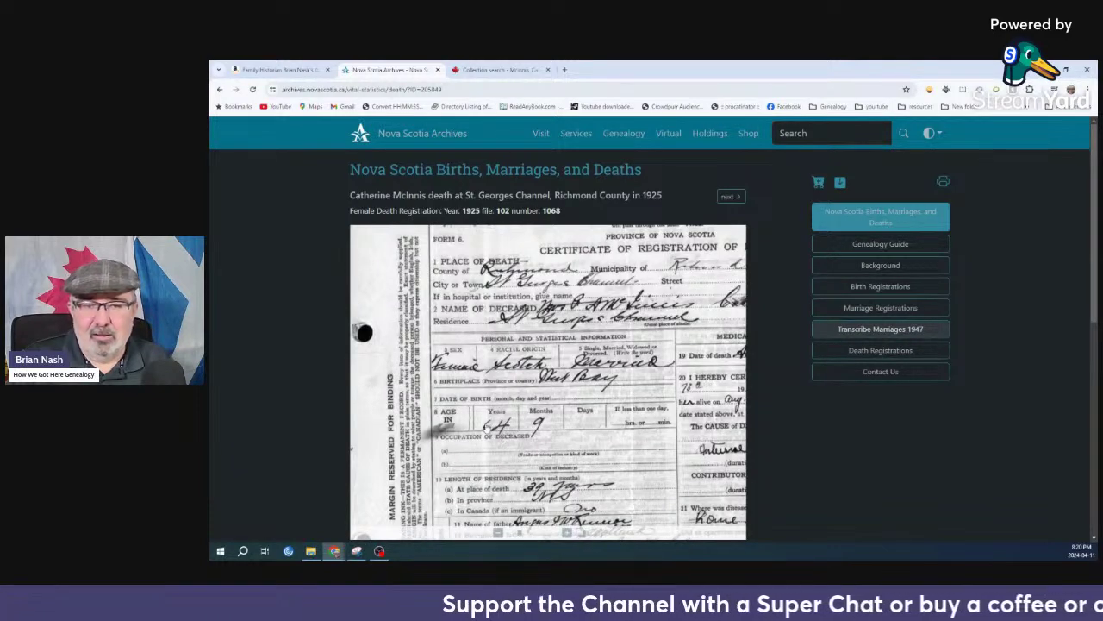
click(219, 89)
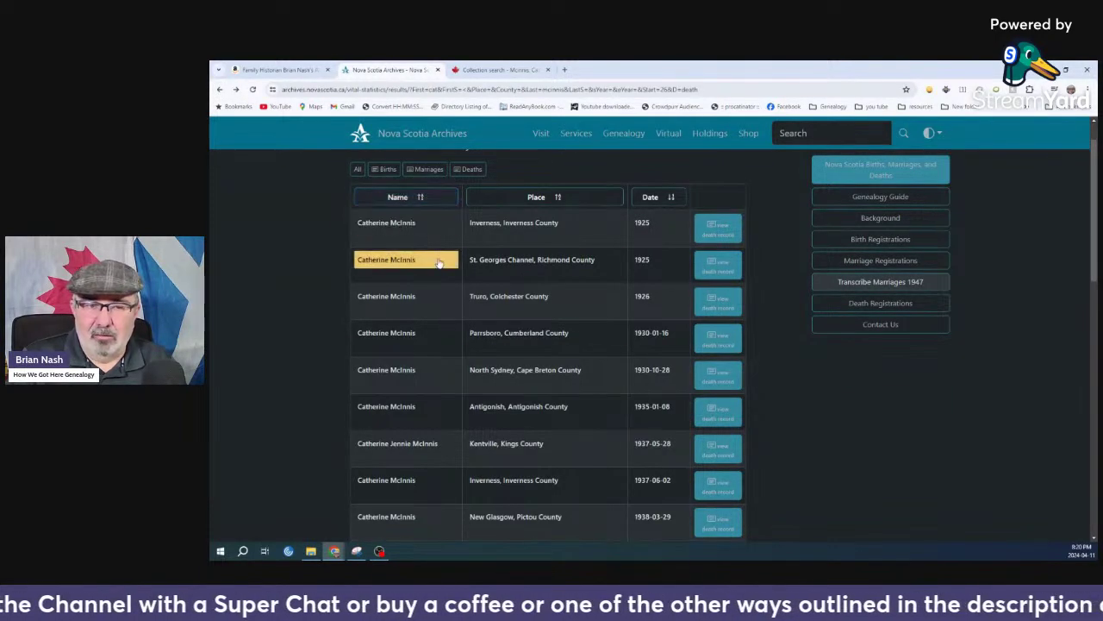
Change the surname search term from its "Mc" to its "Mac" spelling, keep the first name as "cat", and run the search
scroll(474, 431, down, 5)
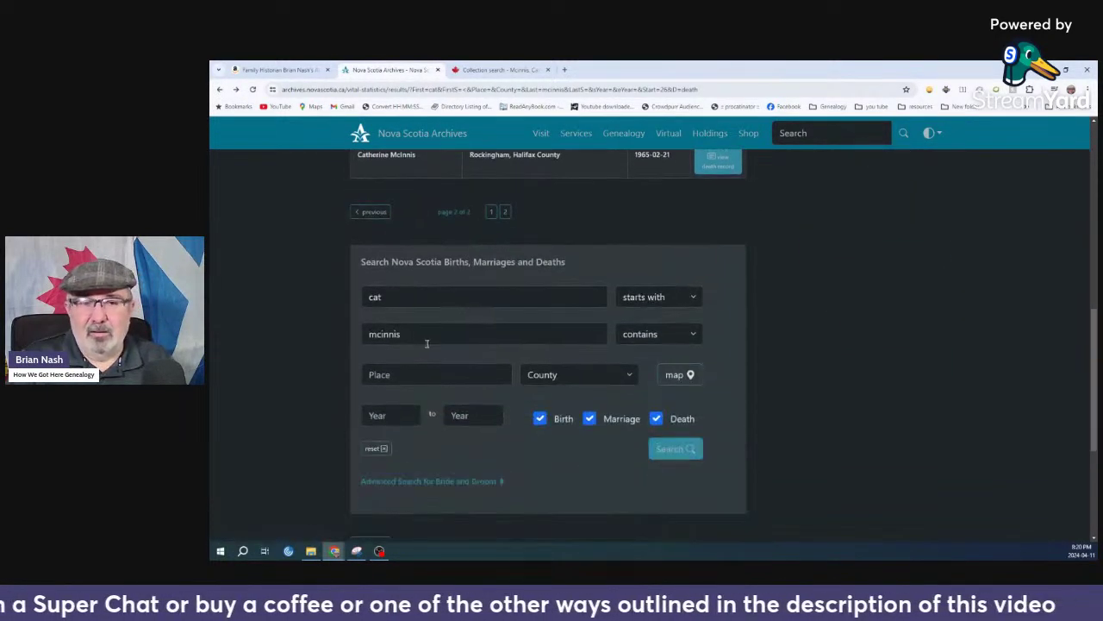
click(377, 335)
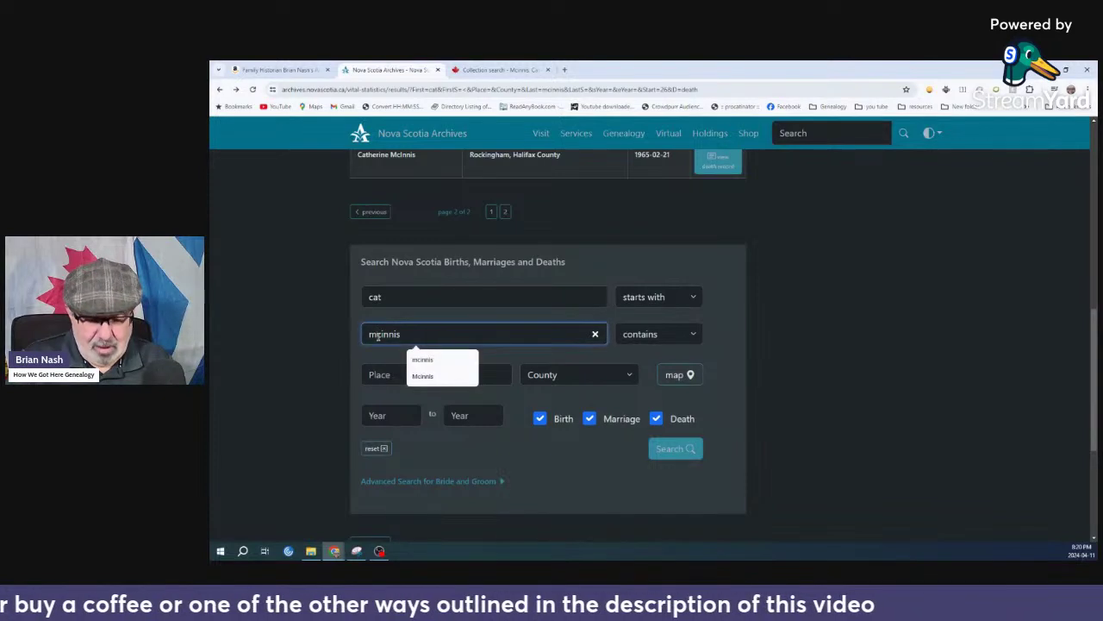
text(a)
click(684, 454)
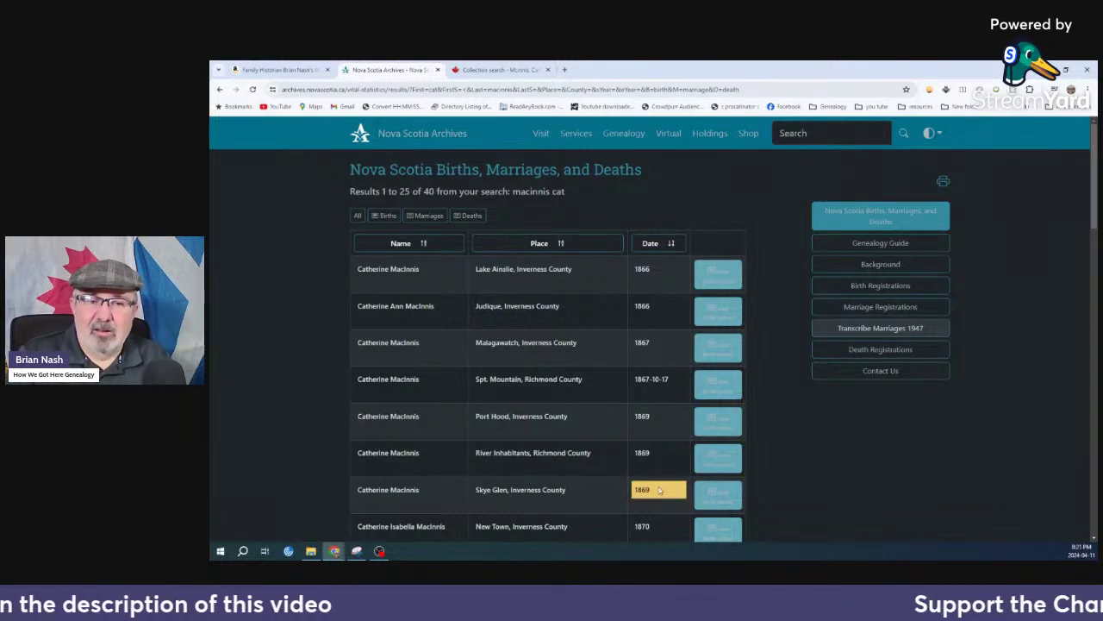
Filter the surname search results to death records and look through the listed places and dates
click(464, 217)
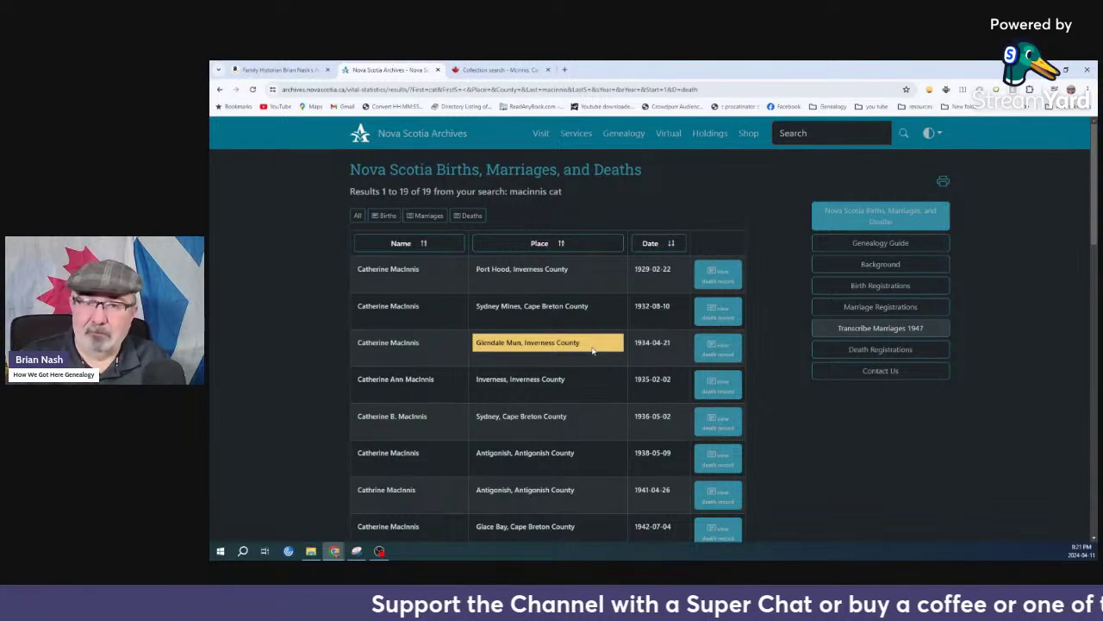
scroll(601, 352, down, 5)
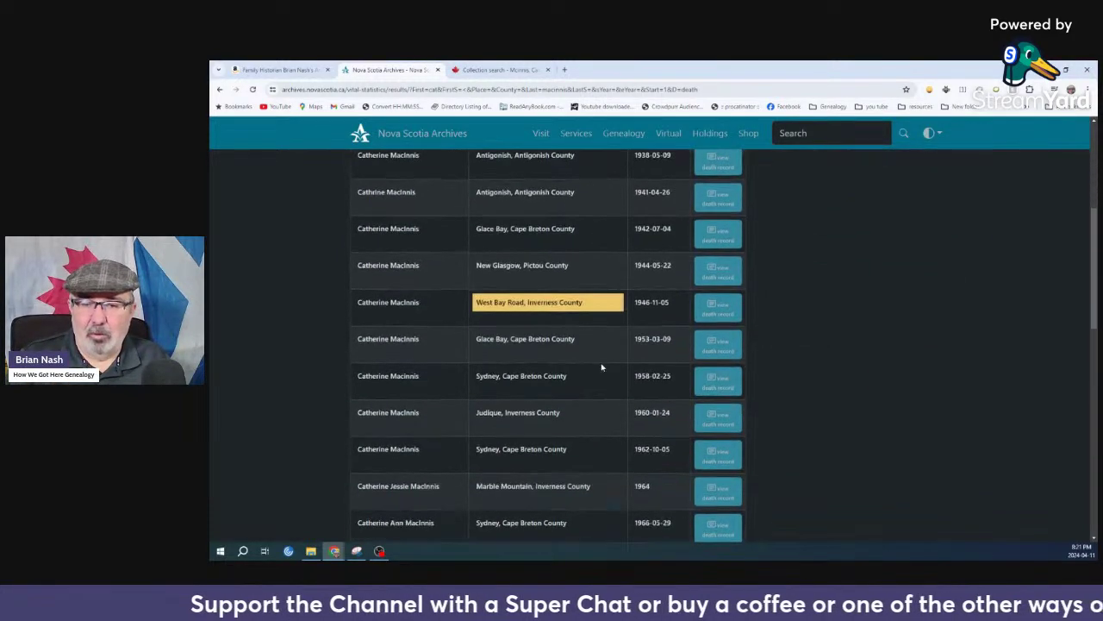
scroll(602, 368, up, 3)
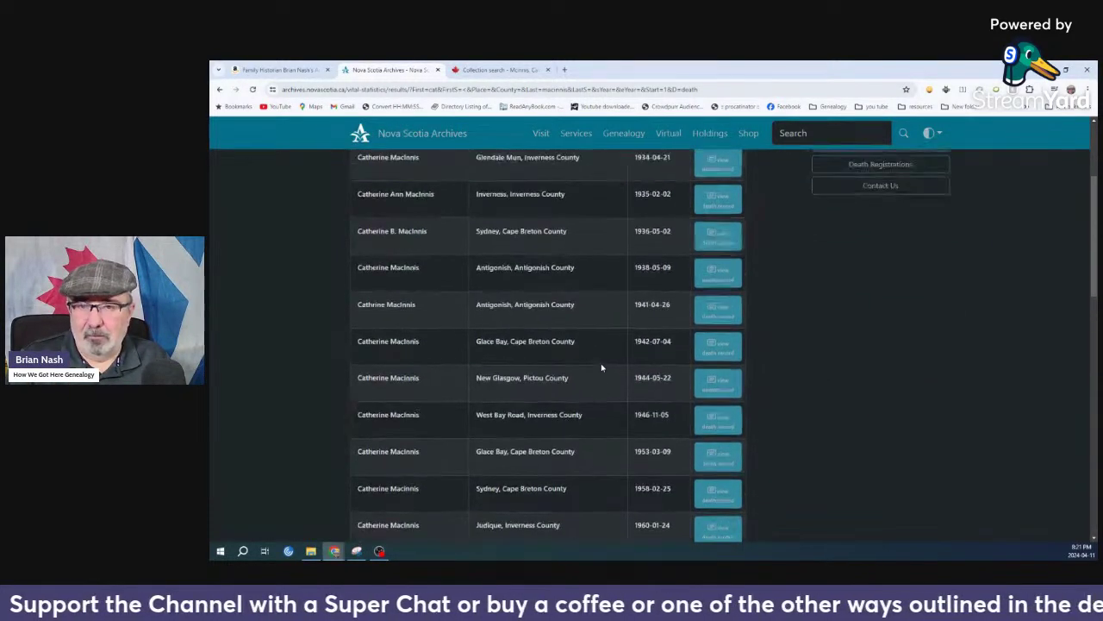
scroll(601, 368, up, 2)
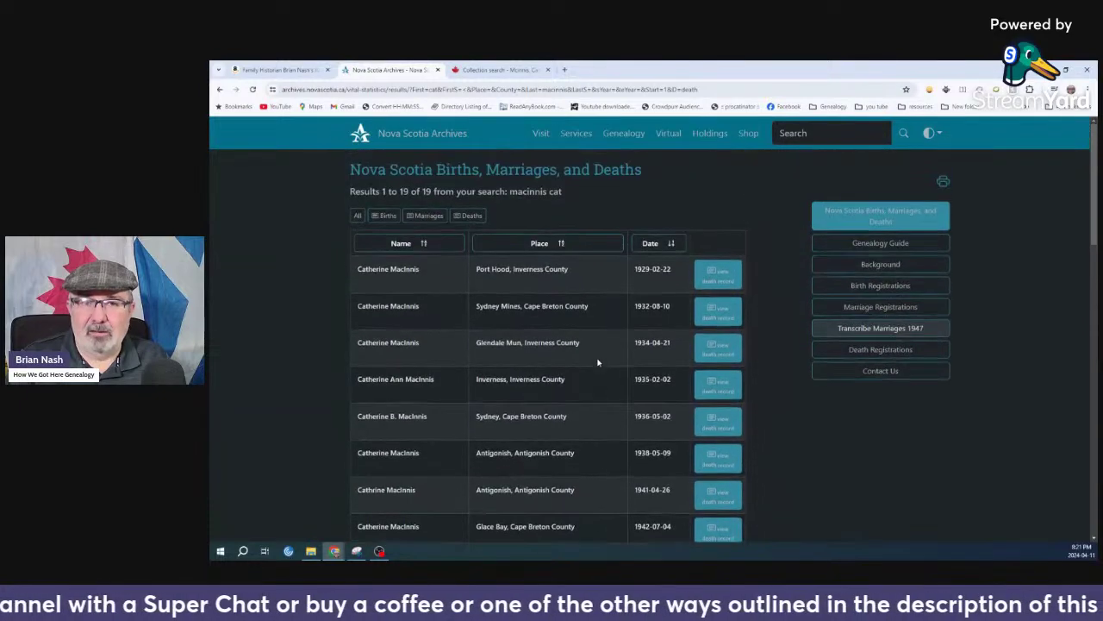
Restrict the births, marriages and deaths search to Inverness County, keep the first name as "cat", and run it
scroll(598, 418, down, 9)
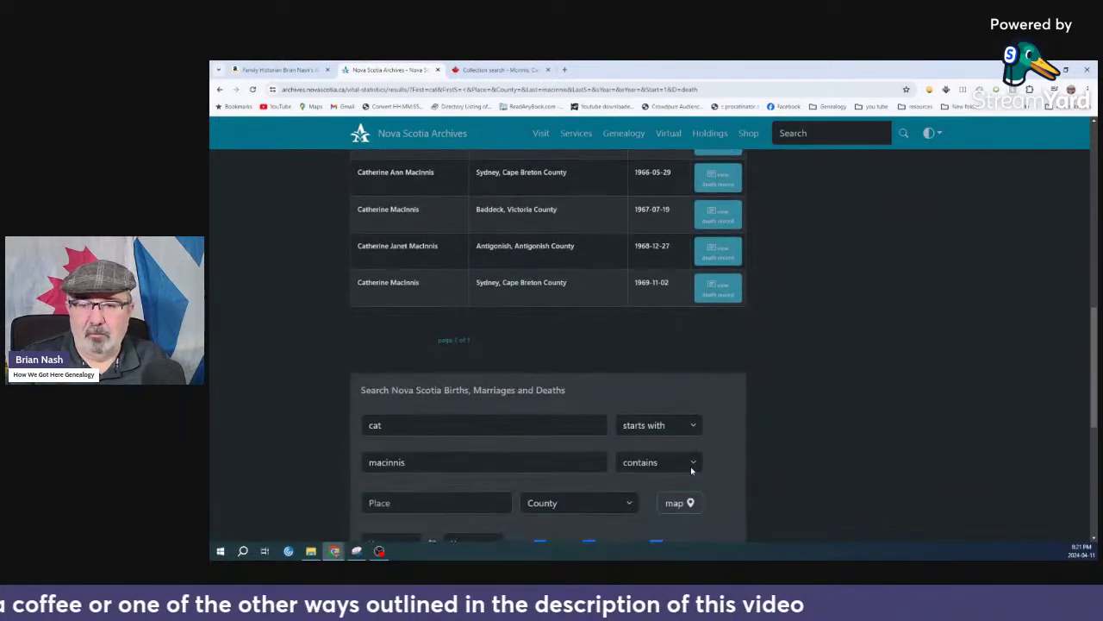
scroll(681, 462, down, 1)
click(633, 412)
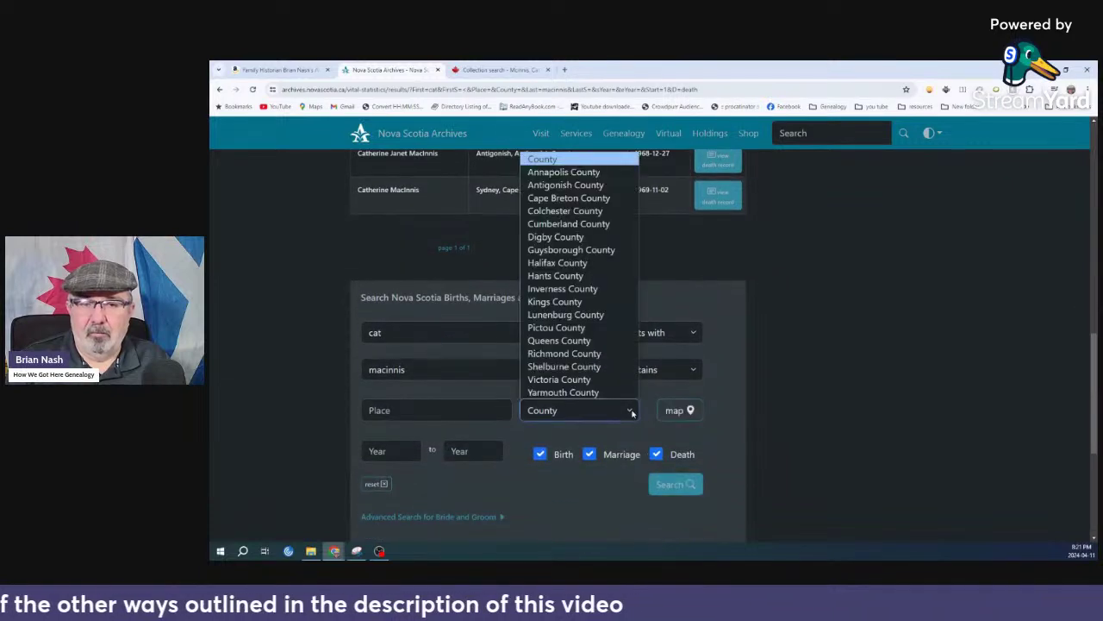
click(600, 287)
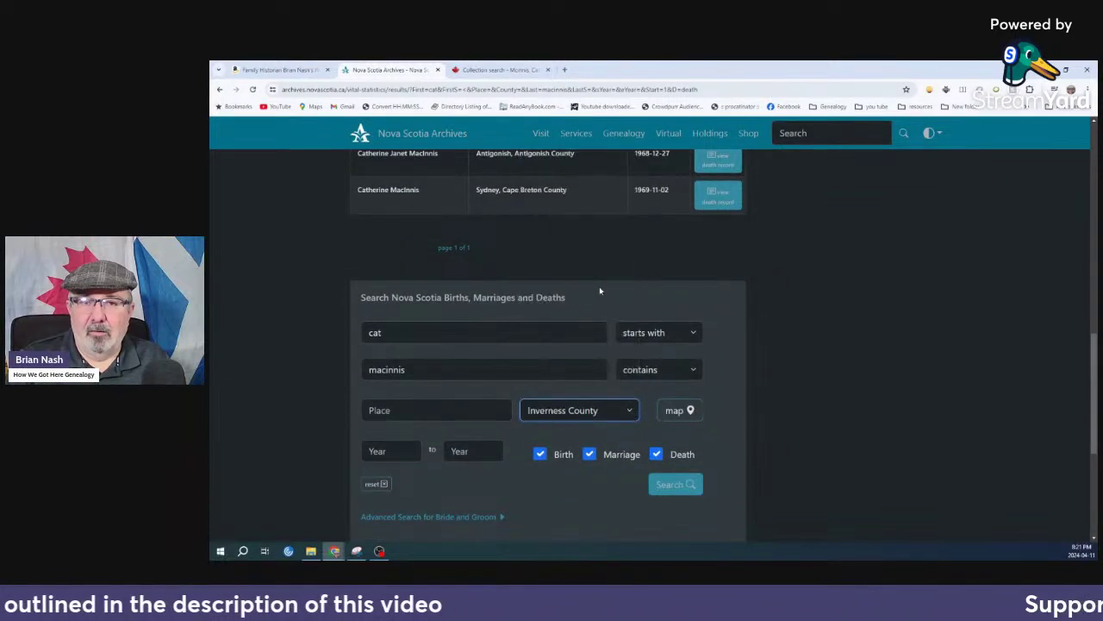
click(677, 485)
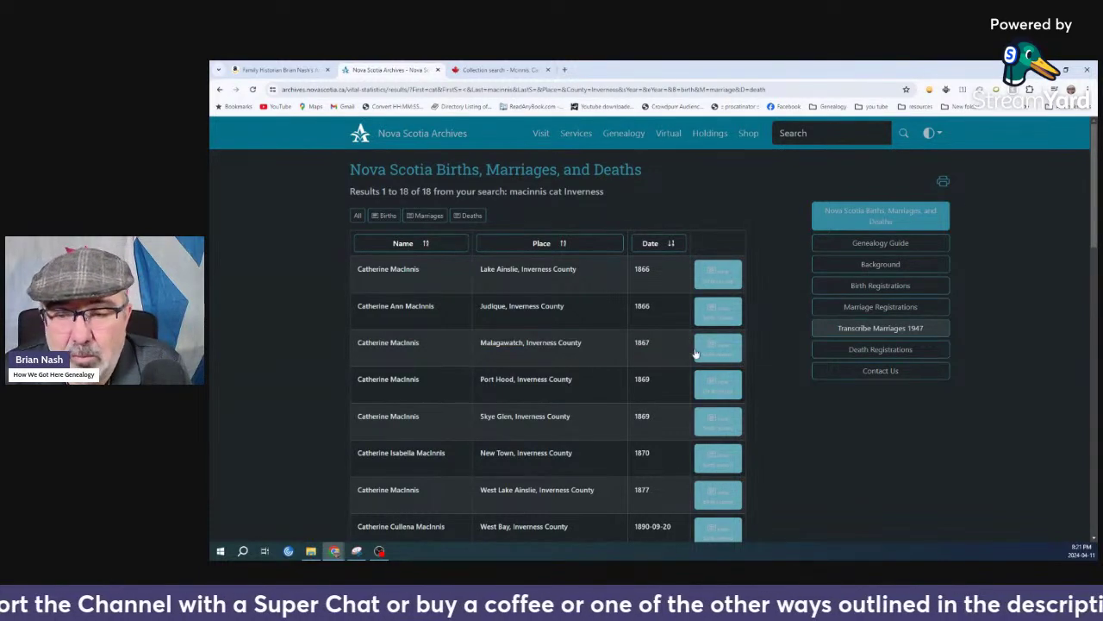
Look through the county's results, open the 1907-02-17 Glendale birth record, read its parents and birthplace, and return to the results
scroll(628, 414, down, 1)
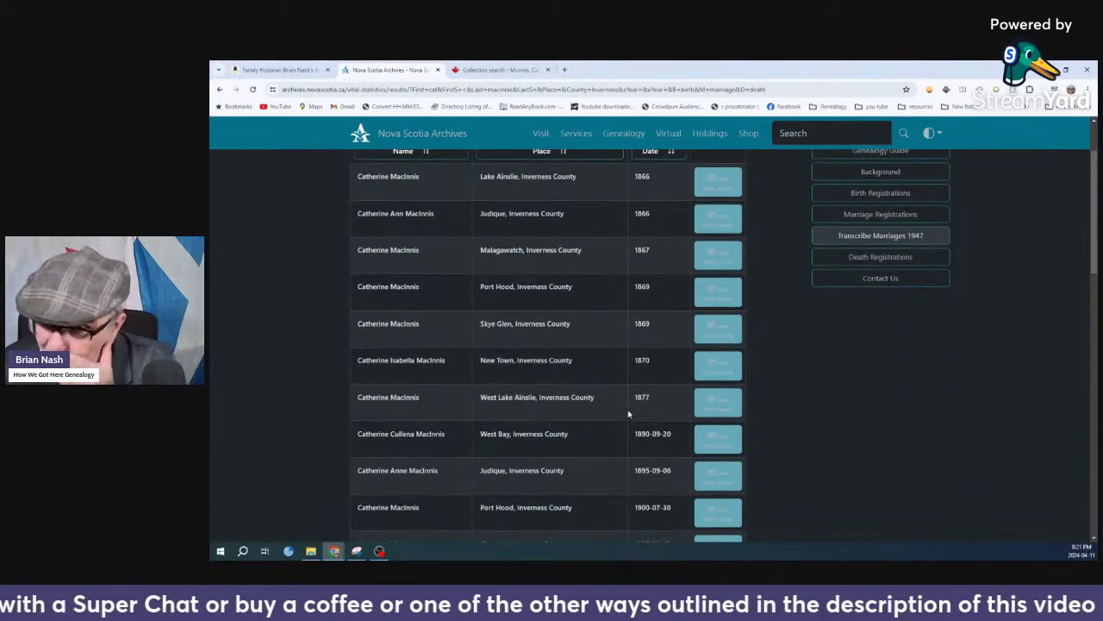
scroll(628, 415, down, 2)
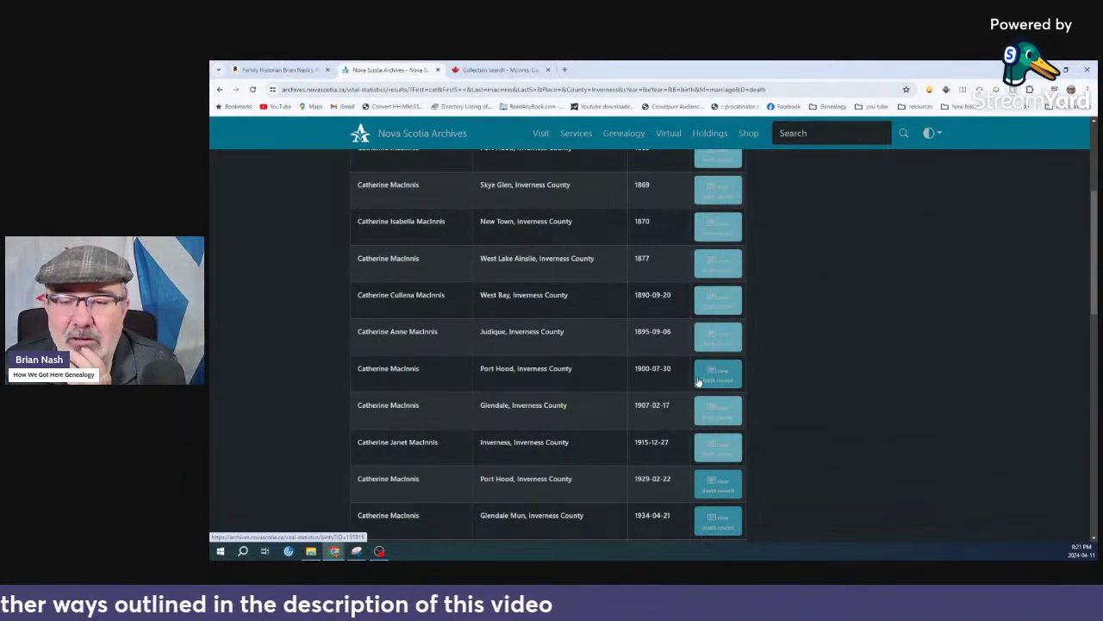
click(722, 416)
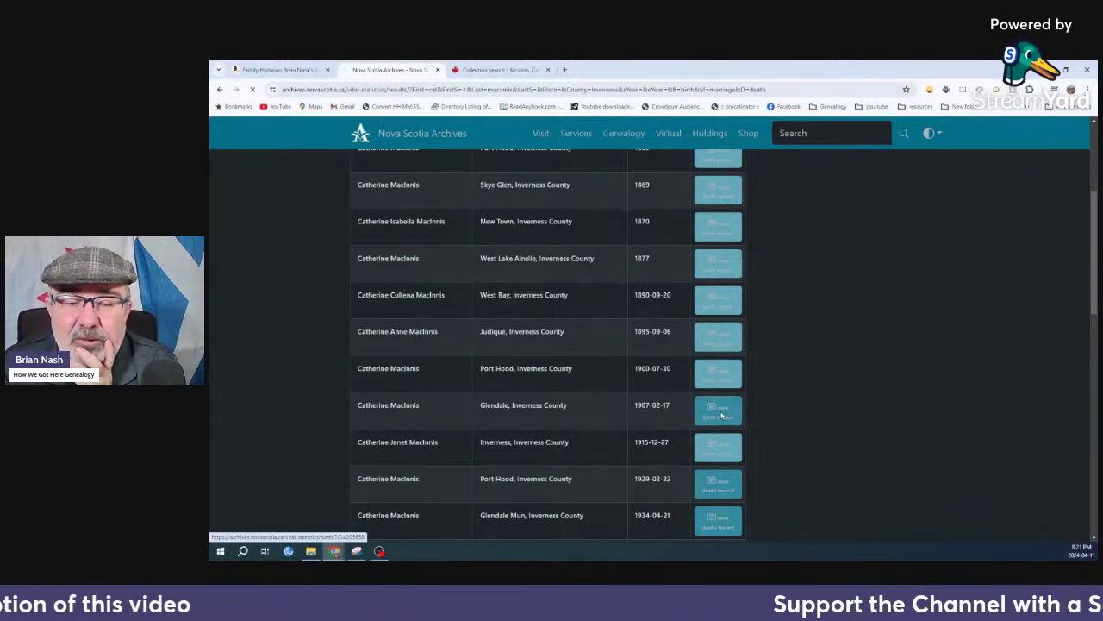
scroll(532, 377, up, 3)
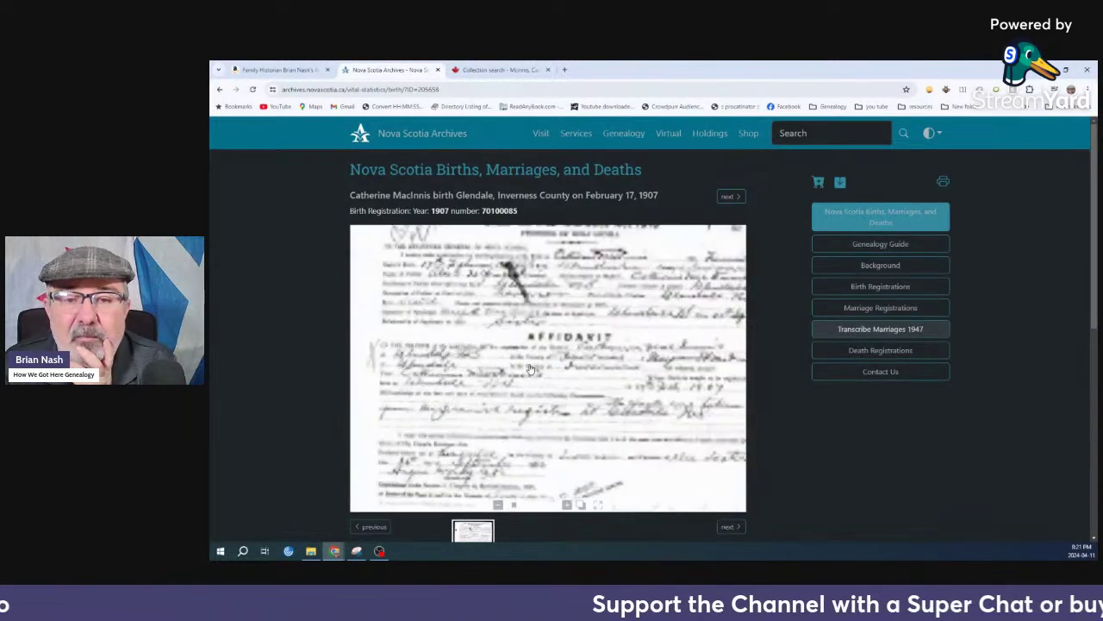
drag(516, 311, 515, 381)
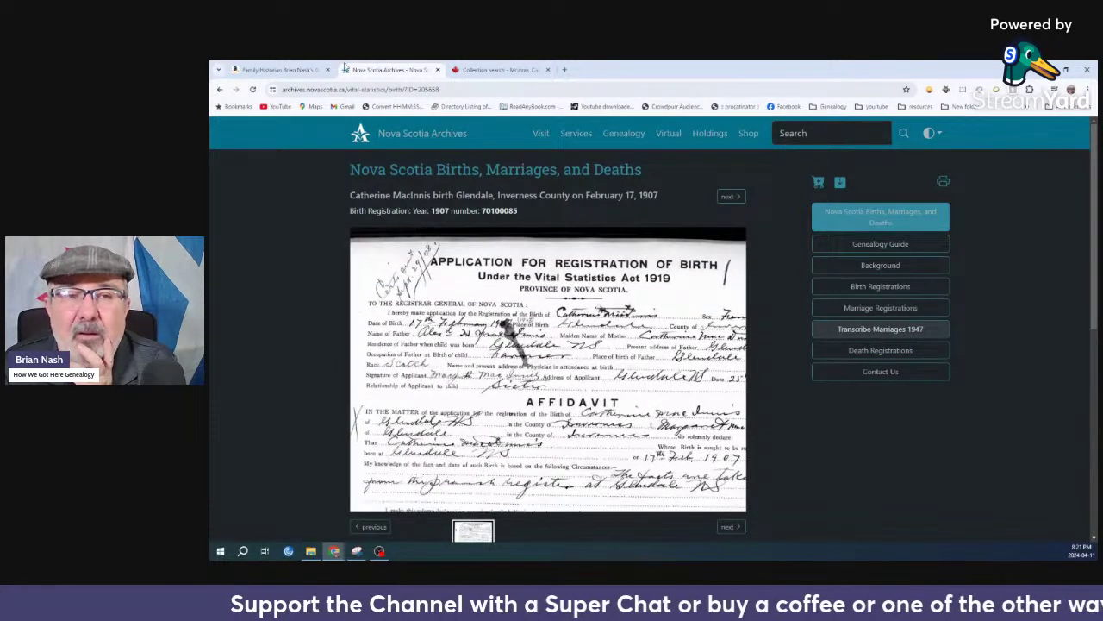
click(219, 89)
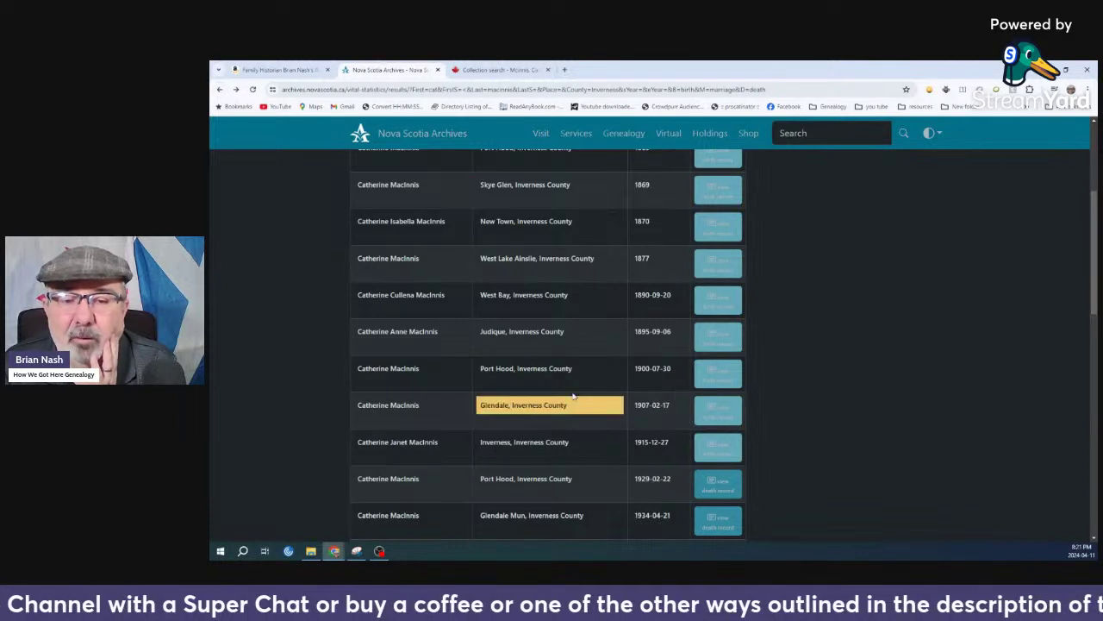
Filter the Inverness County results to deaths, and open the 1946-11-05 West Bay Road record alongside a check of the census page
scroll(571, 388, up, 5)
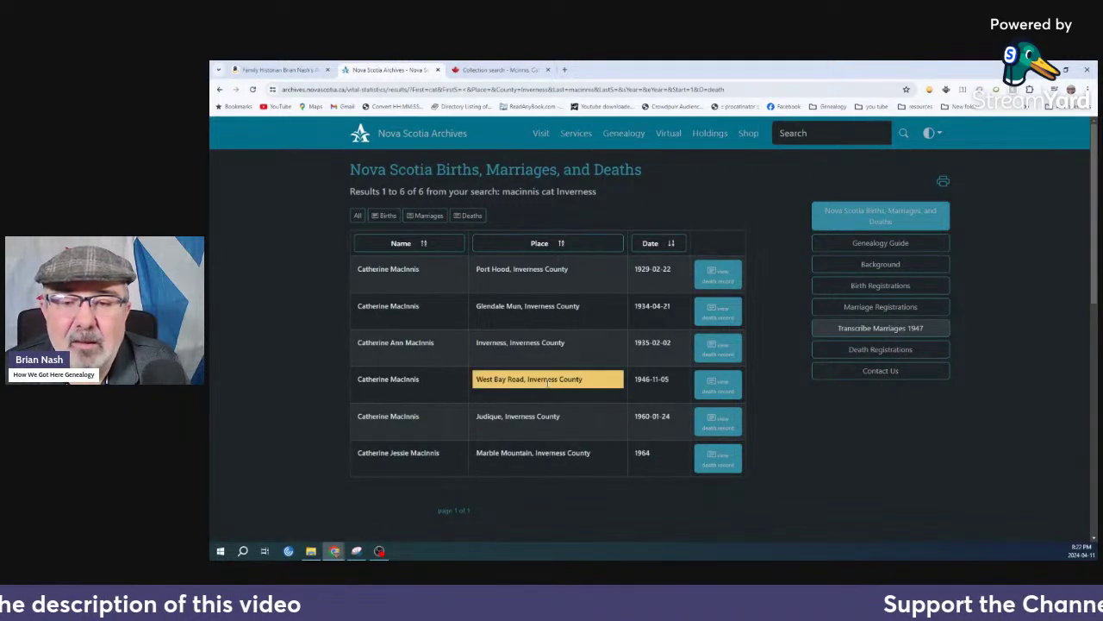
click(724, 389)
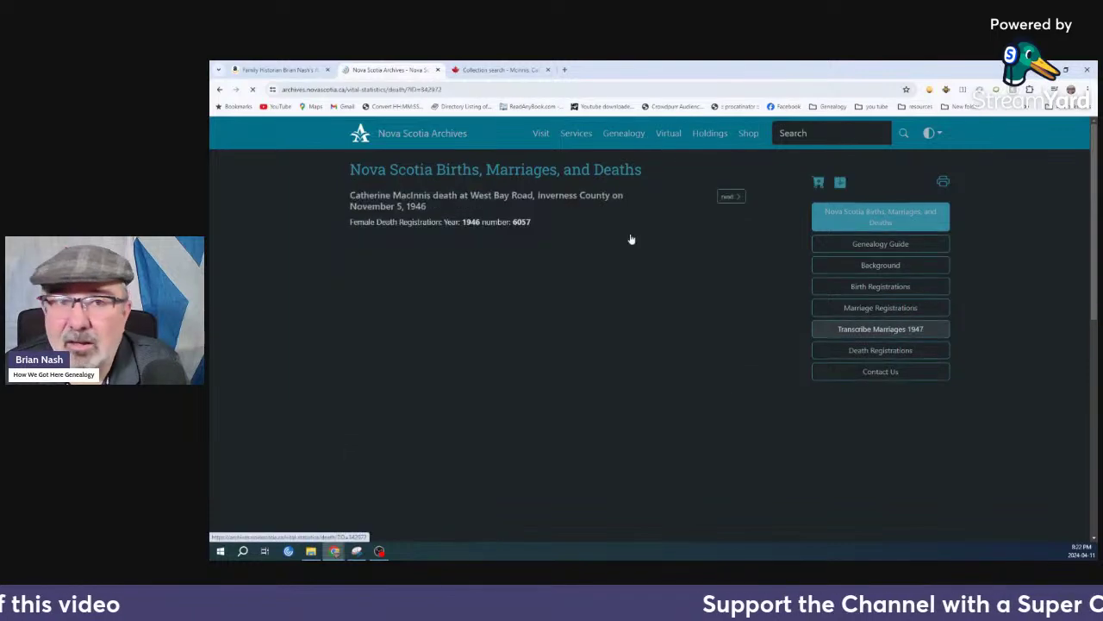
click(493, 69)
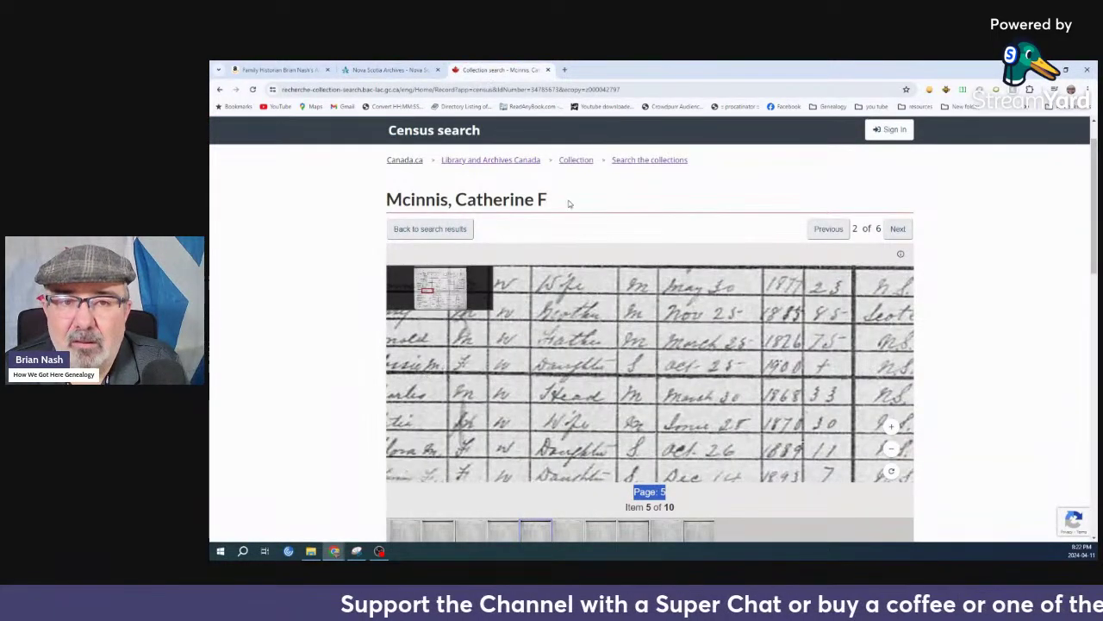
click(388, 69)
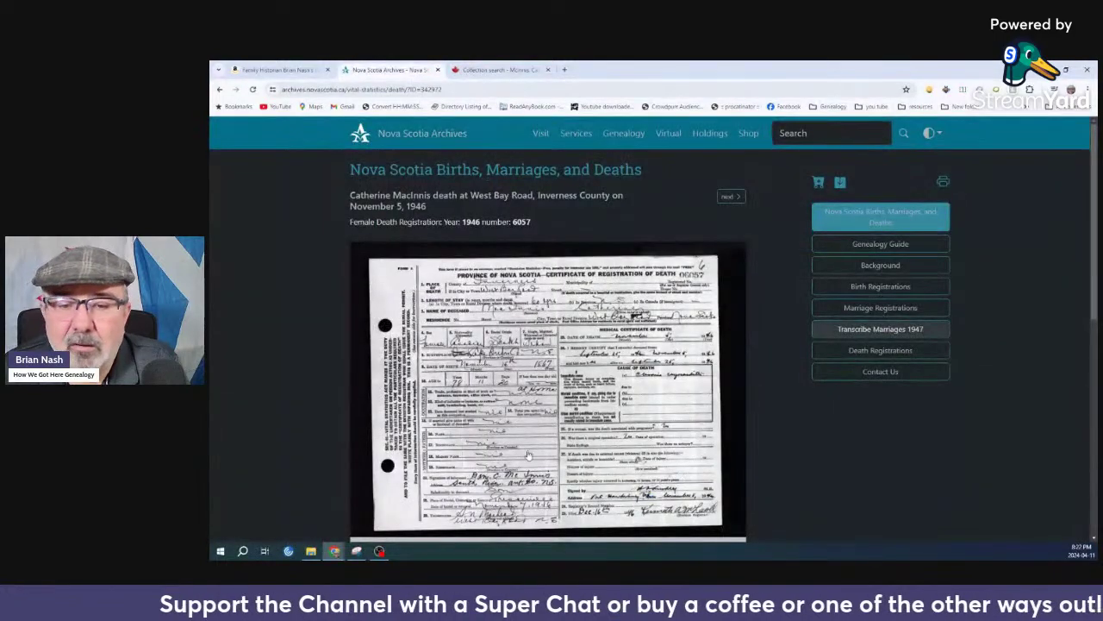
Enlarge the 1946 West Bay Road certificate and read its birth date, age, spouse, parents, informant and burial entries
scroll(507, 490, up, 2)
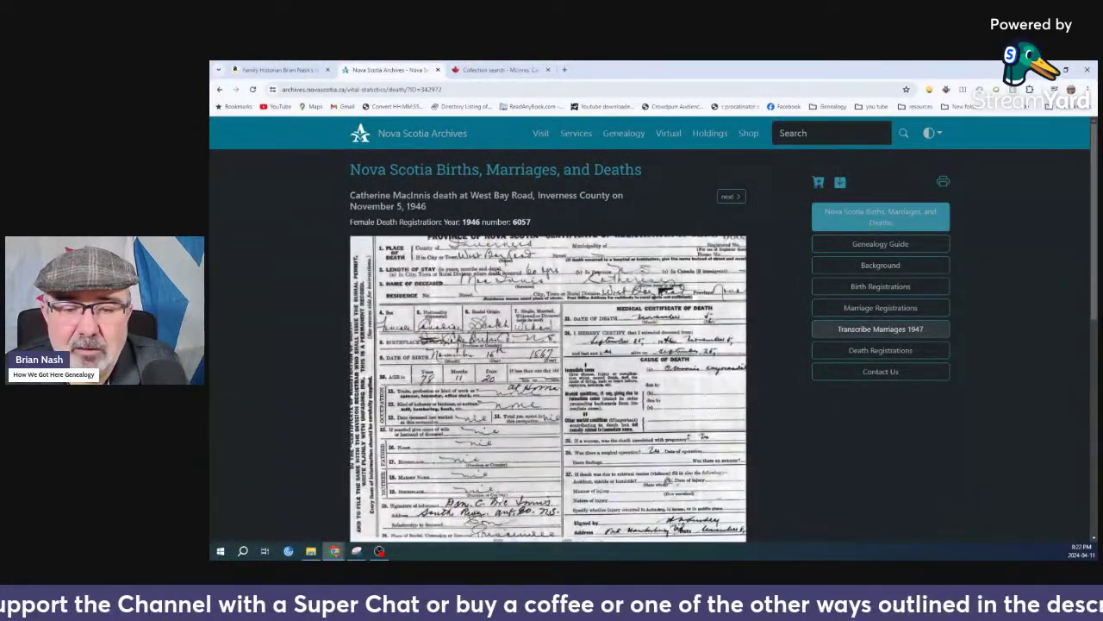
scroll(561, 472, up, 3)
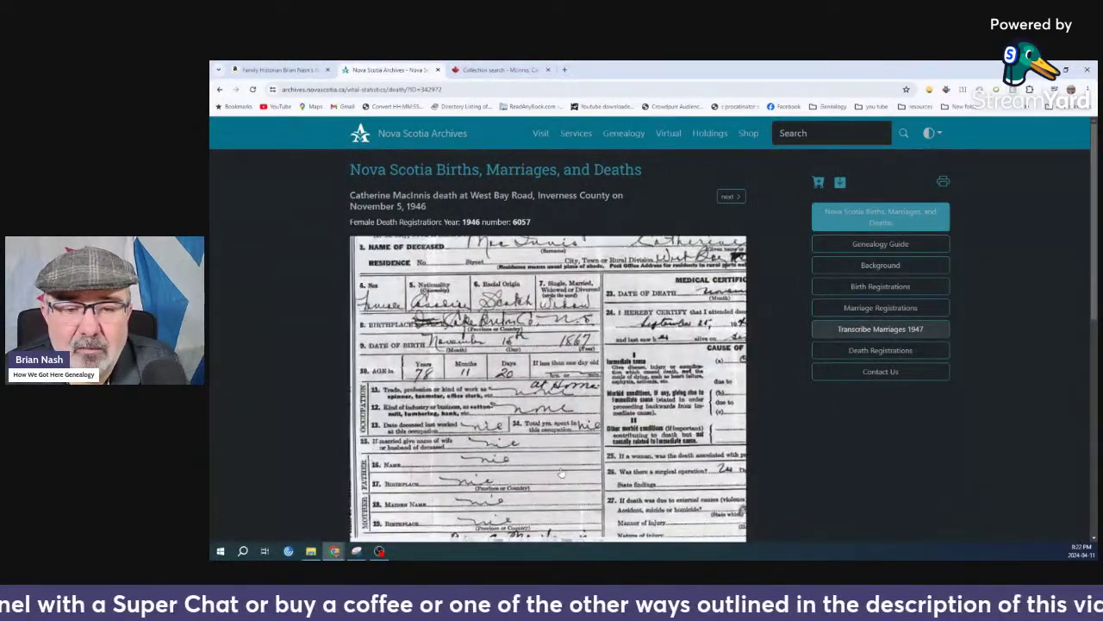
scroll(560, 473, up, 2)
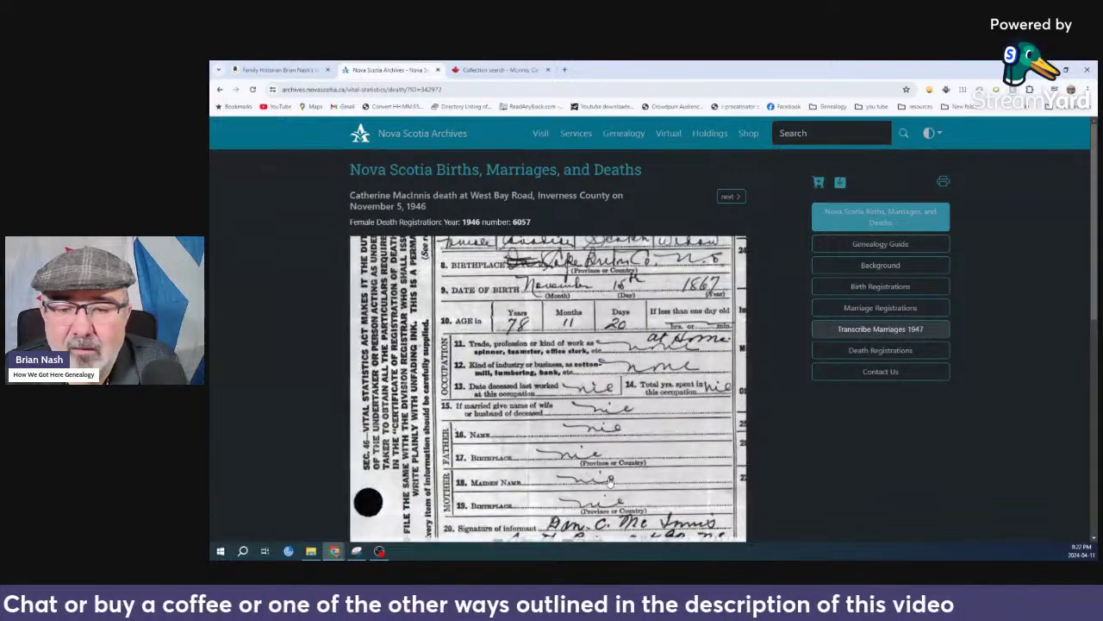
drag(609, 480, 583, 470)
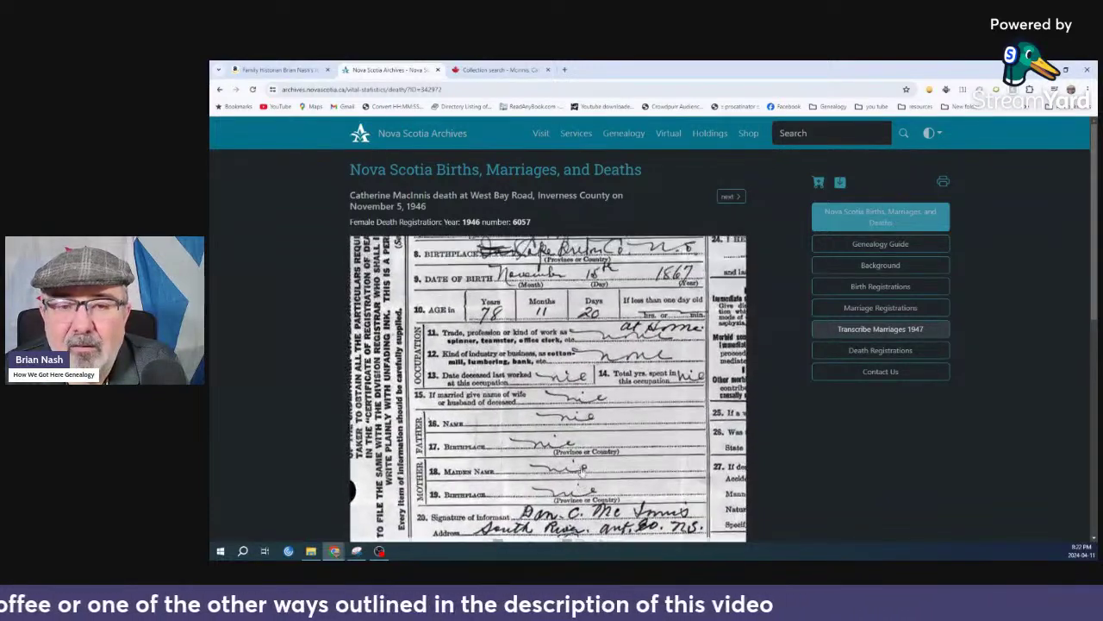
drag(574, 374, 558, 428)
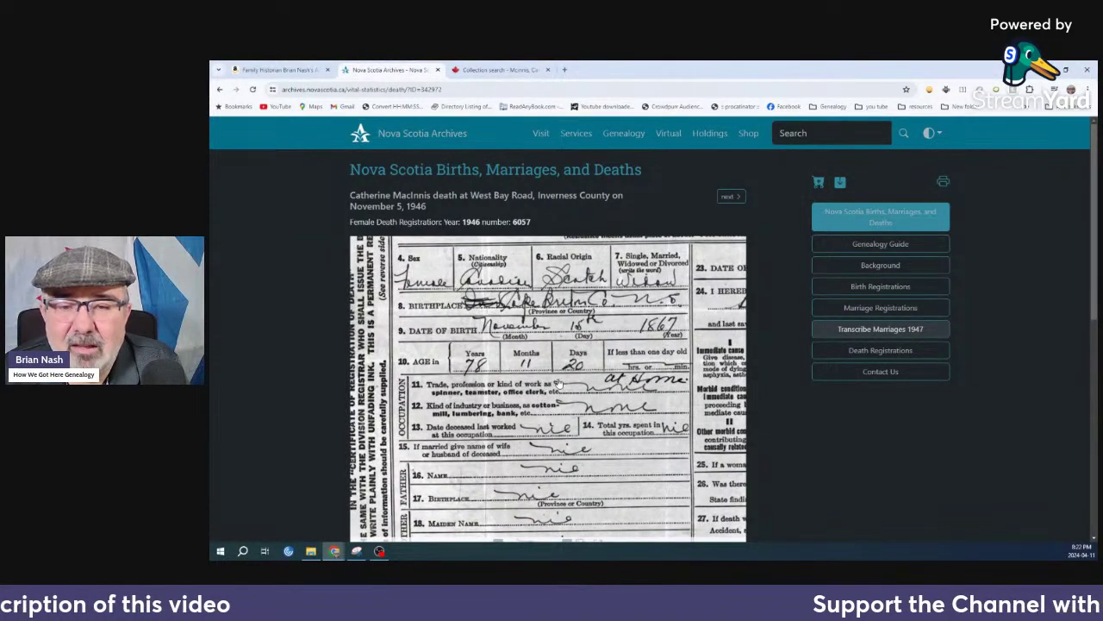
scroll(571, 412, down, 3)
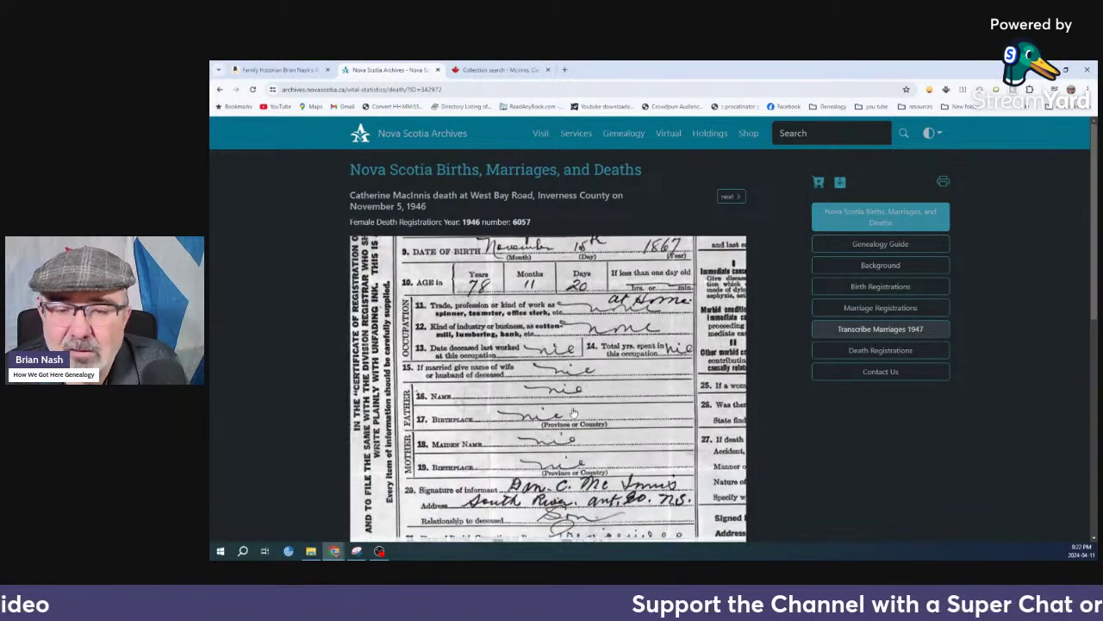
scroll(573, 412, down, 2)
scroll(569, 437, down, 1)
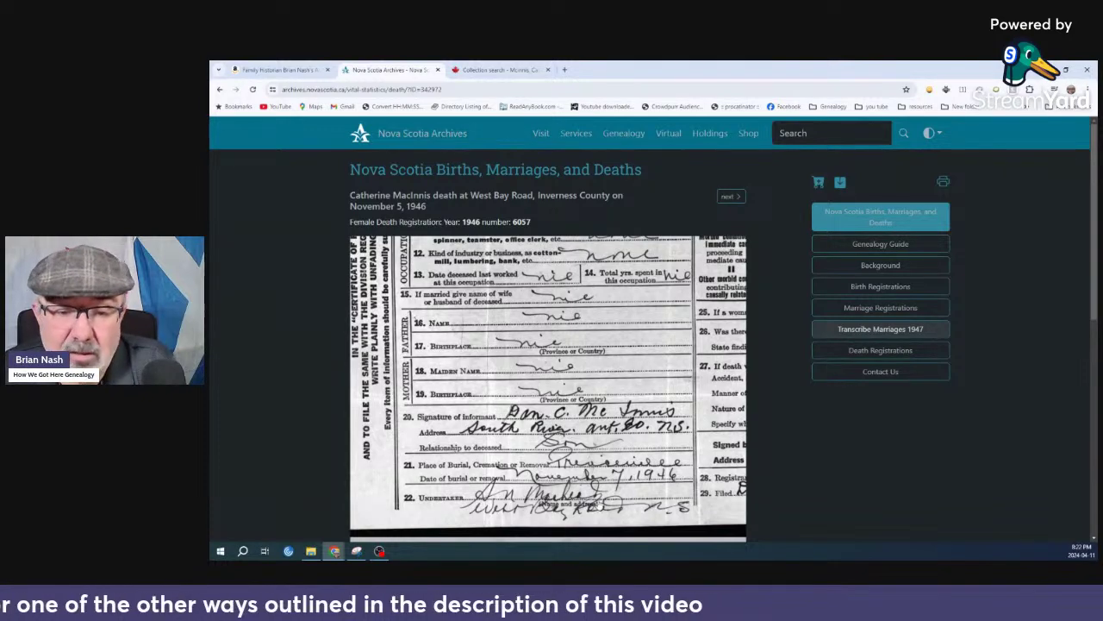
Recheck the 1946 certificate's length of stay, marital status, birthplace and informant relationship, and return to the results
scroll(618, 345, up, 3)
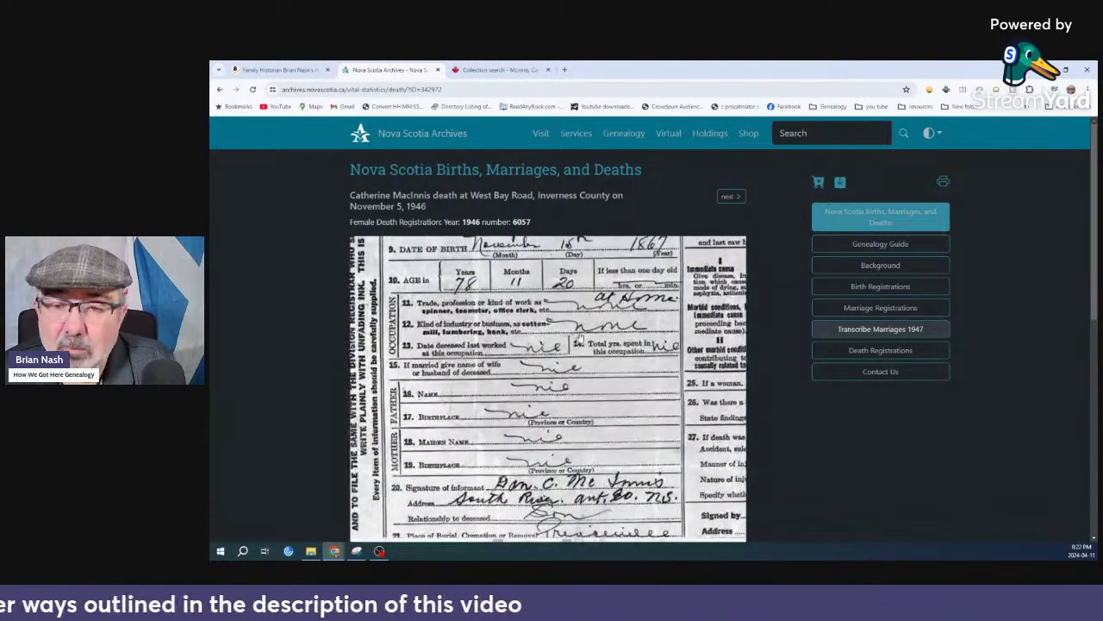
scroll(583, 385, up, 2)
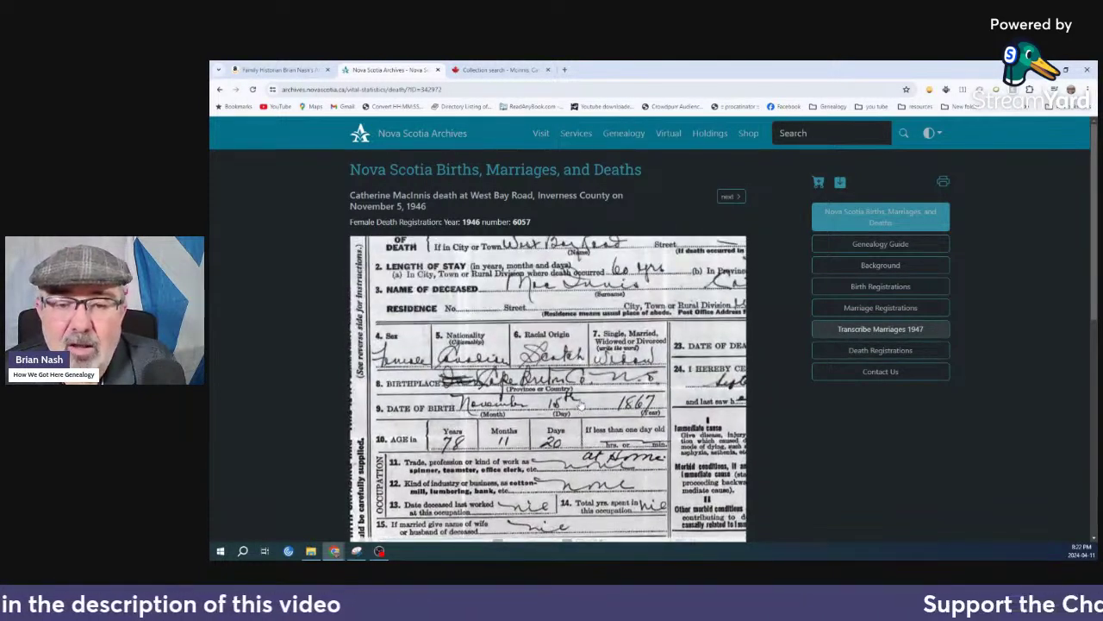
scroll(569, 390, up, 2)
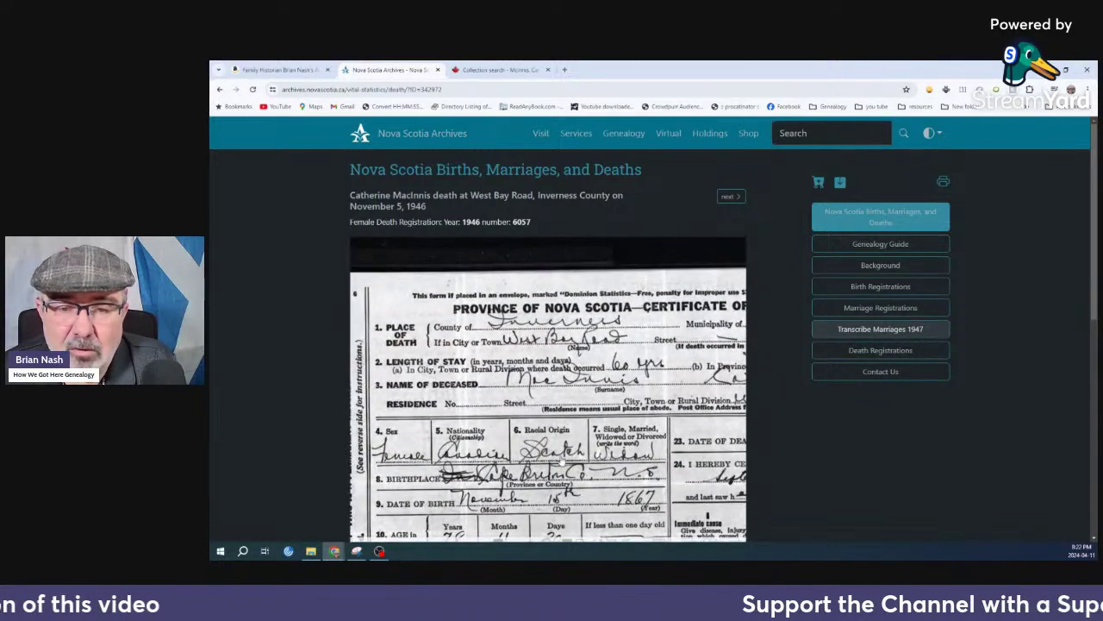
mouse_move(594, 455)
mouse_down()
mouse_move(392, 457)
mouse_move(423, 418)
mouse_move(548, 361)
mouse_move(497, 516)
mouse_move(488, 448)
mouse_up()
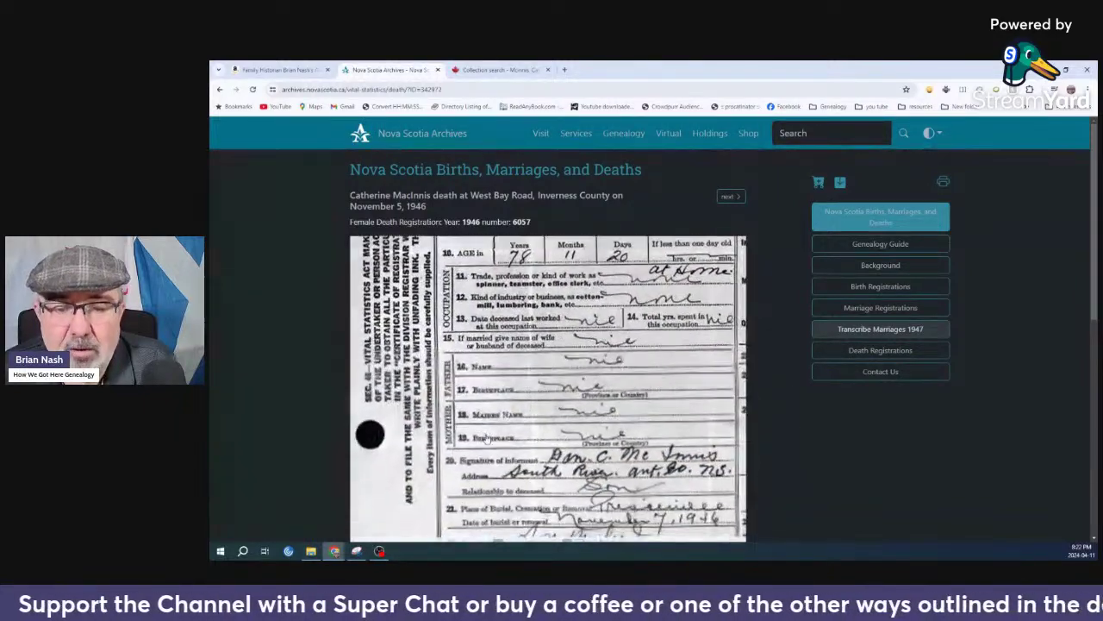
drag(577, 379, 828, 504)
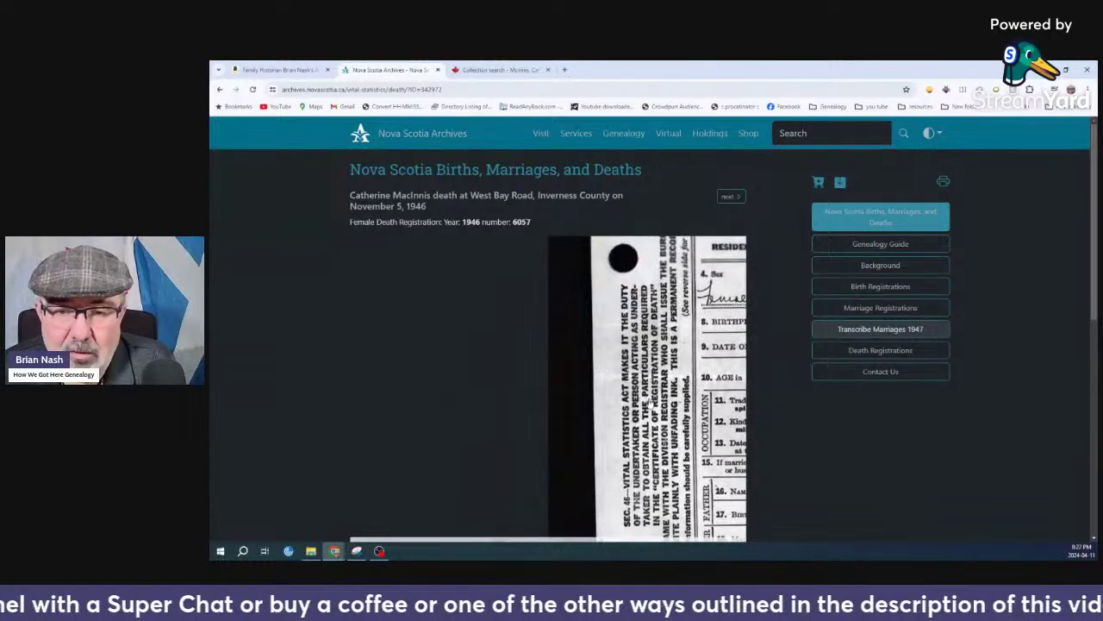
click(220, 90)
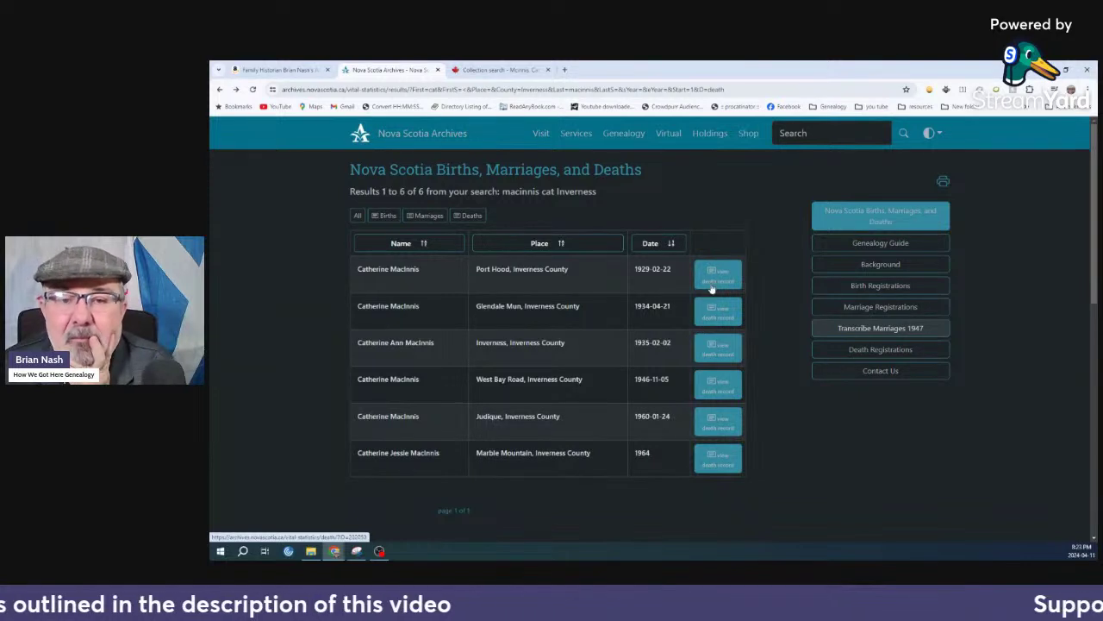
Open the 1935-02-02 Inverness death record and read its age, occupation, marital status and parents
click(708, 355)
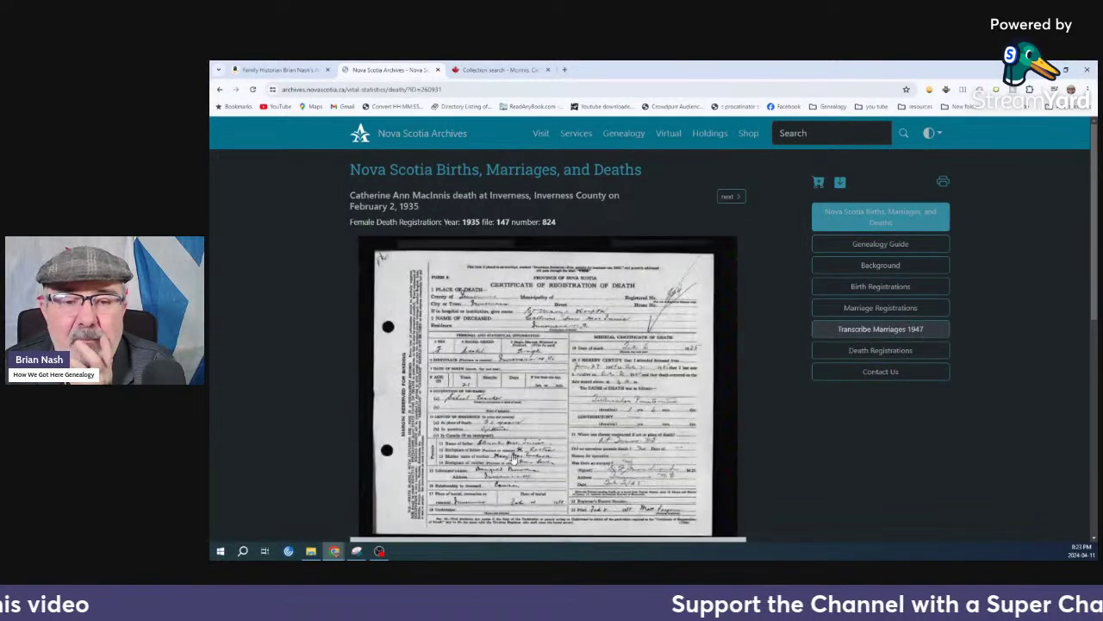
scroll(498, 438, up, 1)
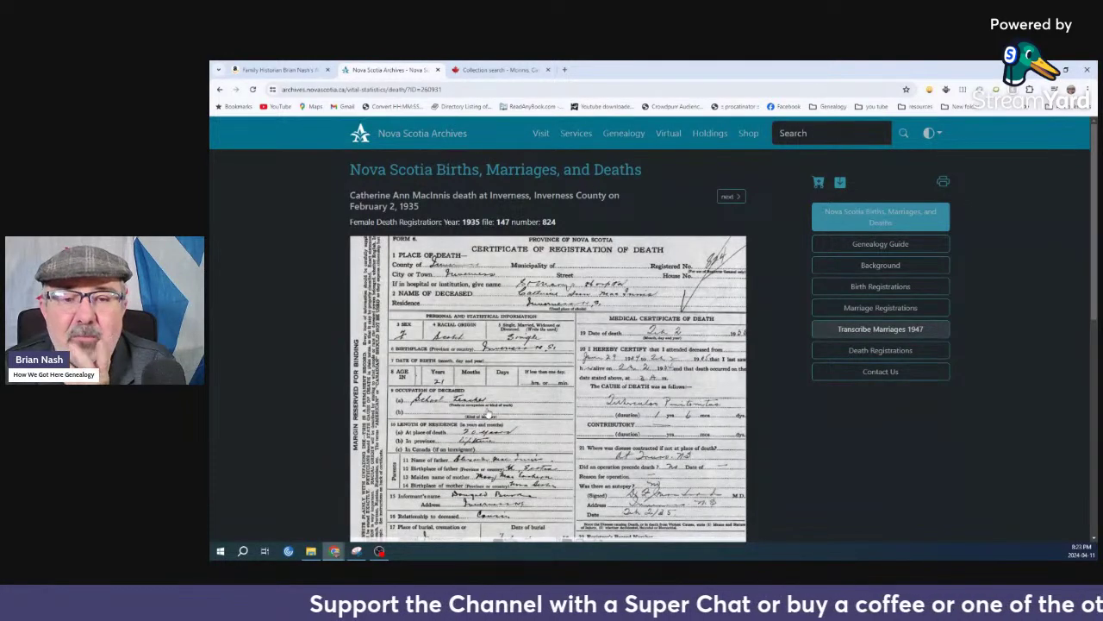
Examine the personal and parent details on the 1935 Inverness death certificate, and return to the search results
scroll(488, 414, up, 1)
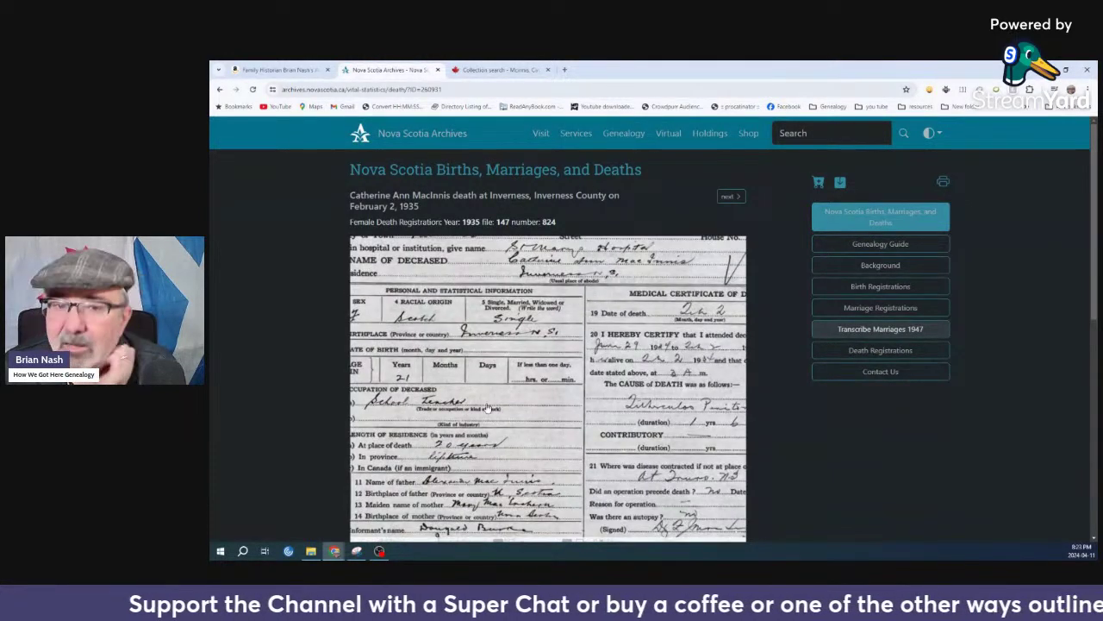
drag(465, 403, 569, 398)
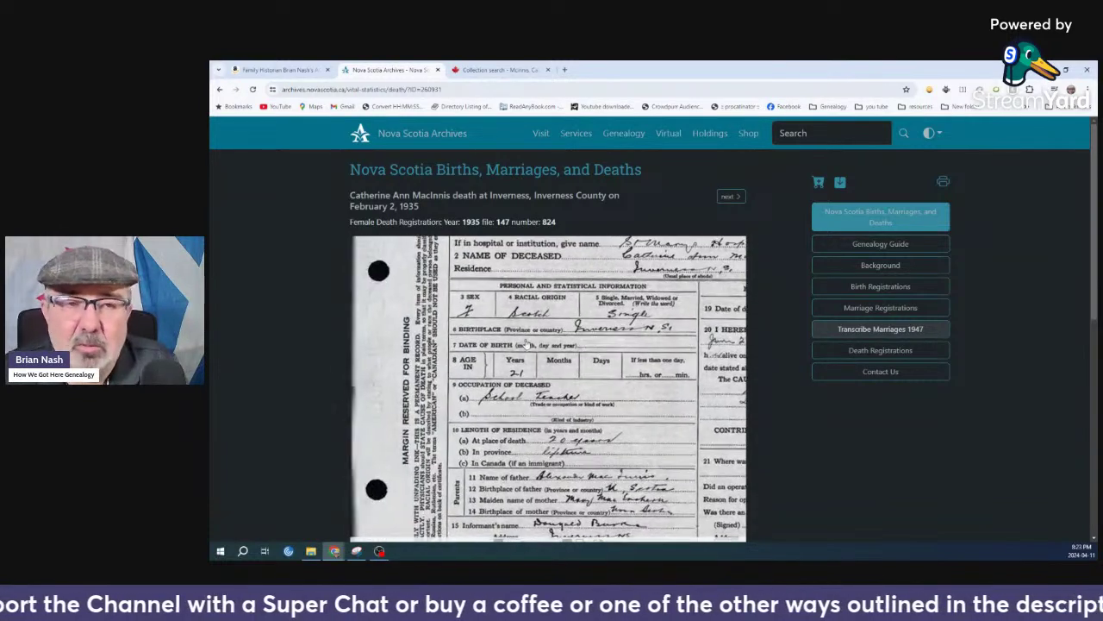
click(220, 88)
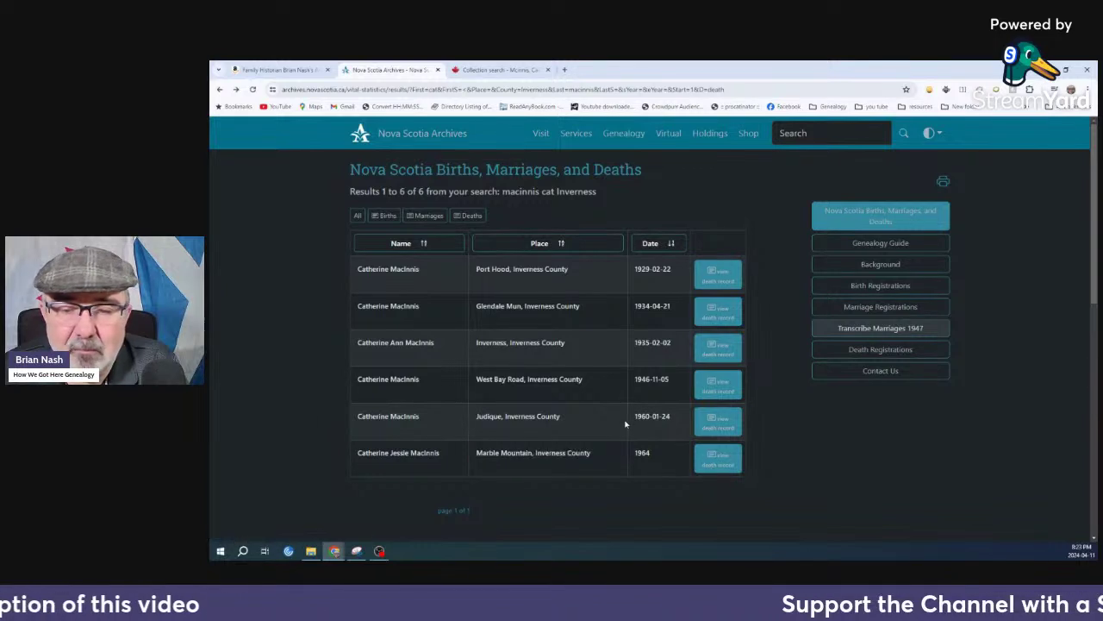
Open the 1960 Judique death record, examine its age, spouse, parent and informant entries, and return to the results
click(716, 426)
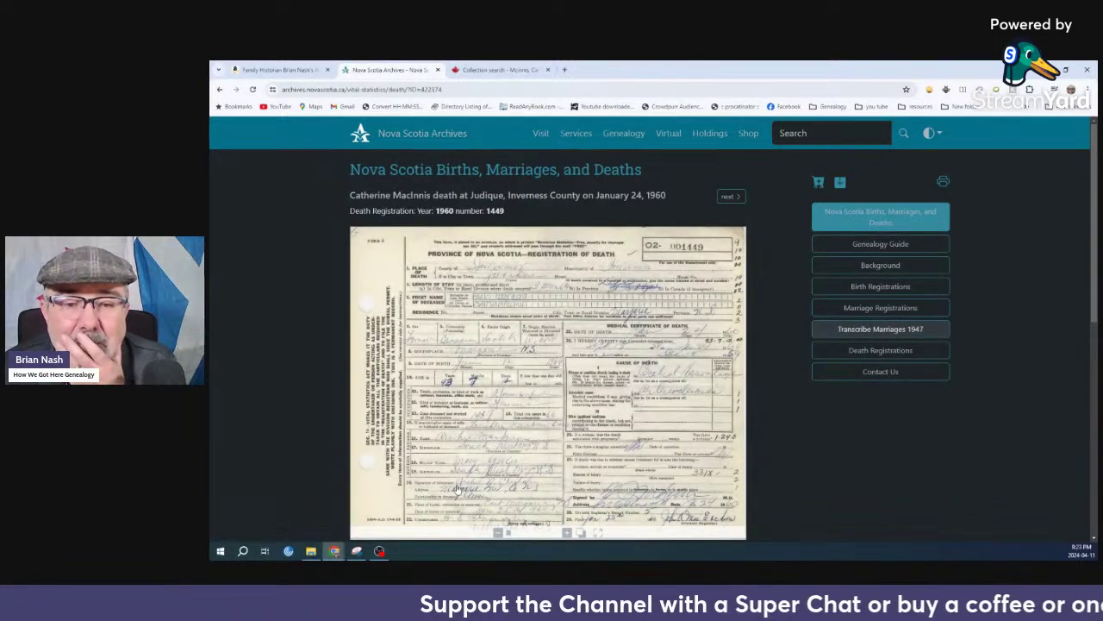
scroll(460, 487, up, 3)
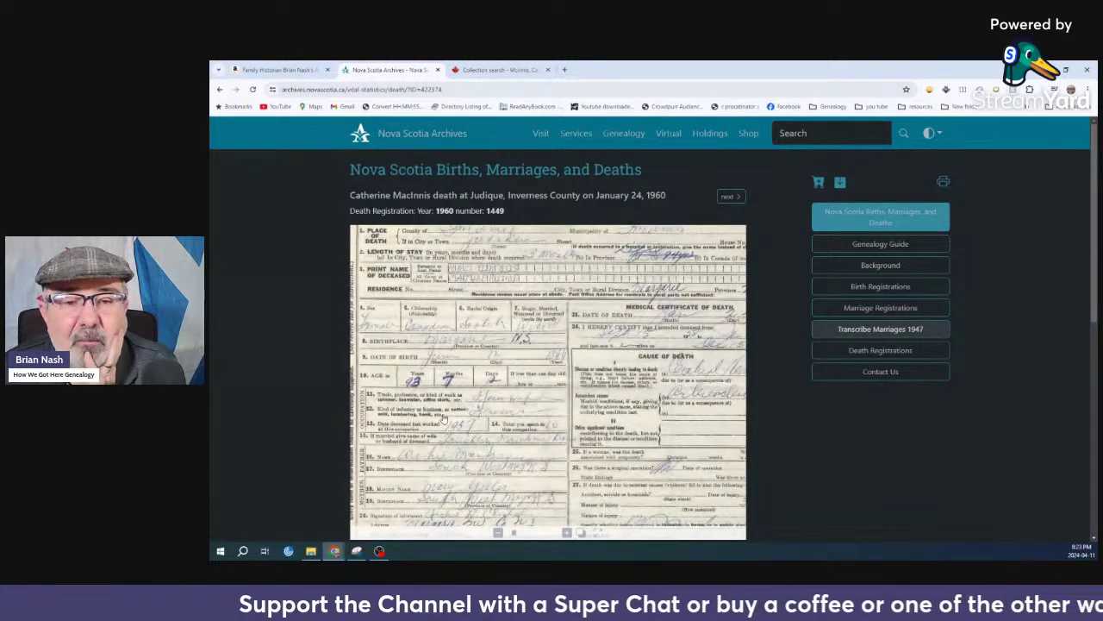
scroll(444, 415, up, 2)
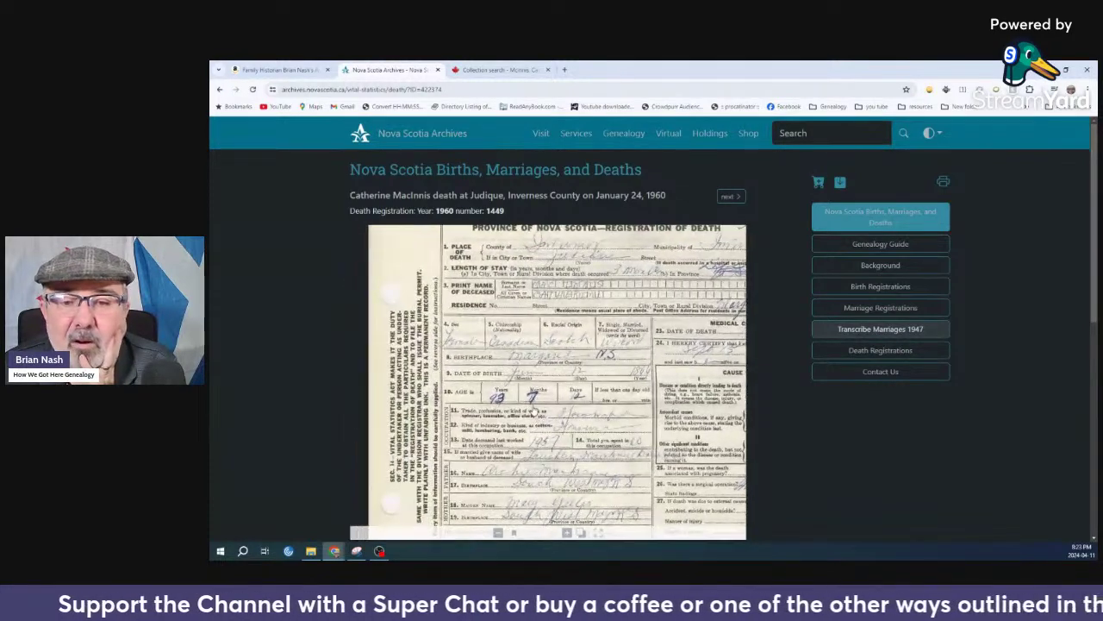
scroll(534, 411, up, 1)
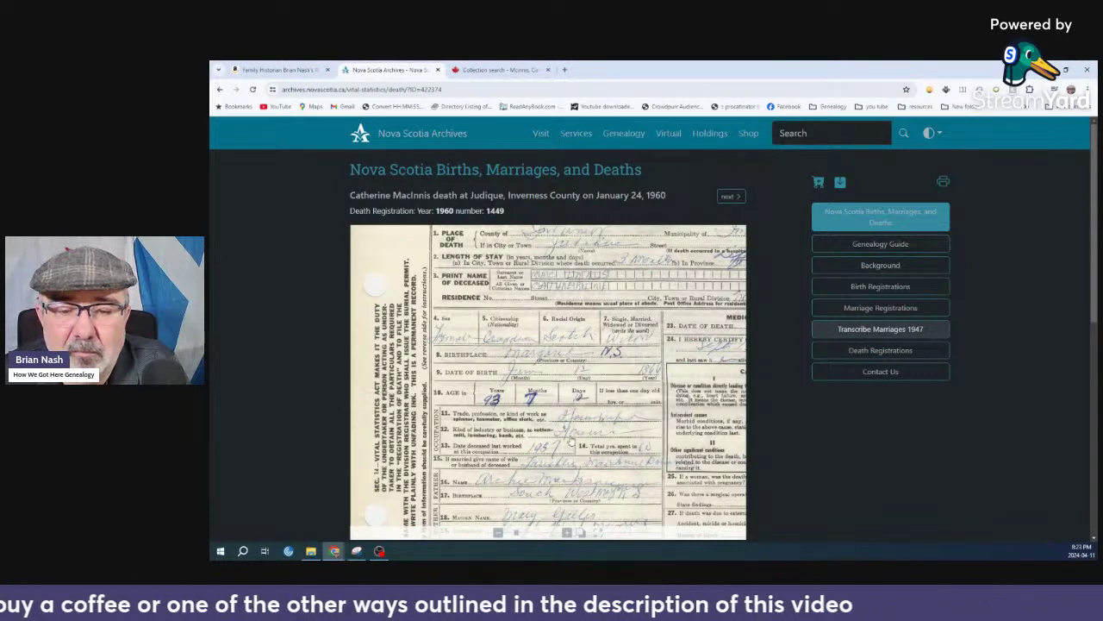
scroll(571, 441, down, 1)
scroll(541, 420, down, 1)
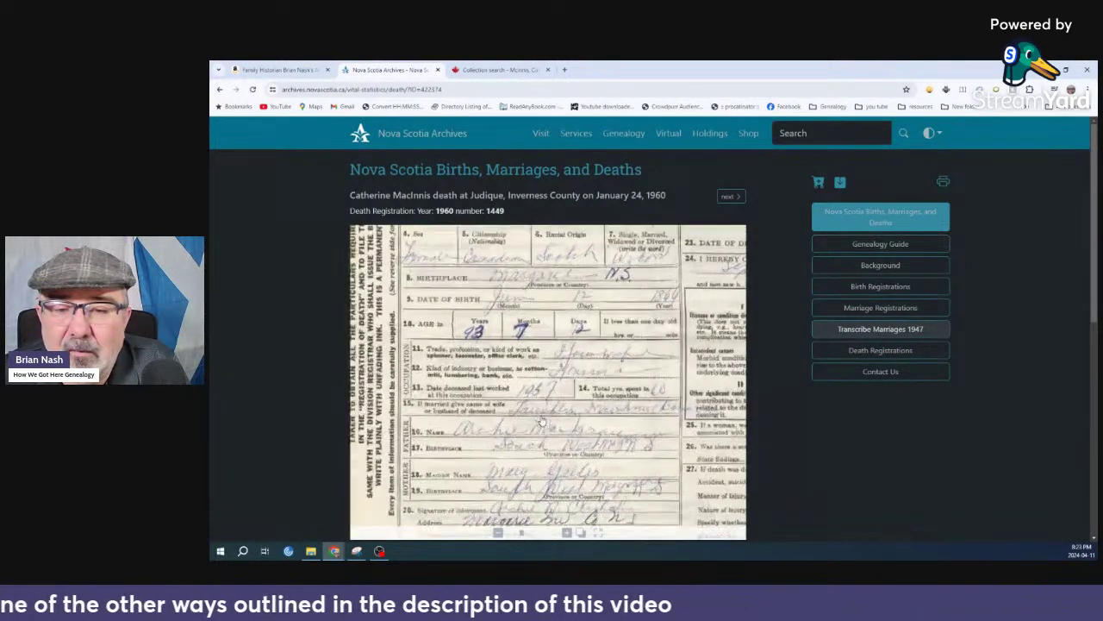
scroll(542, 420, up, 1)
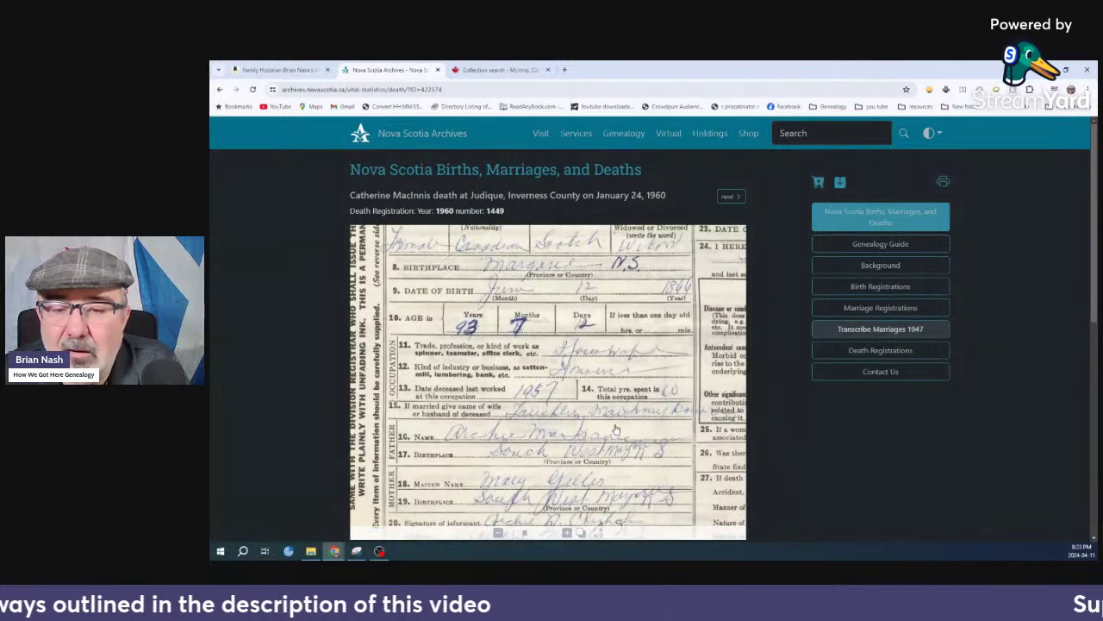
drag(627, 429, 595, 384)
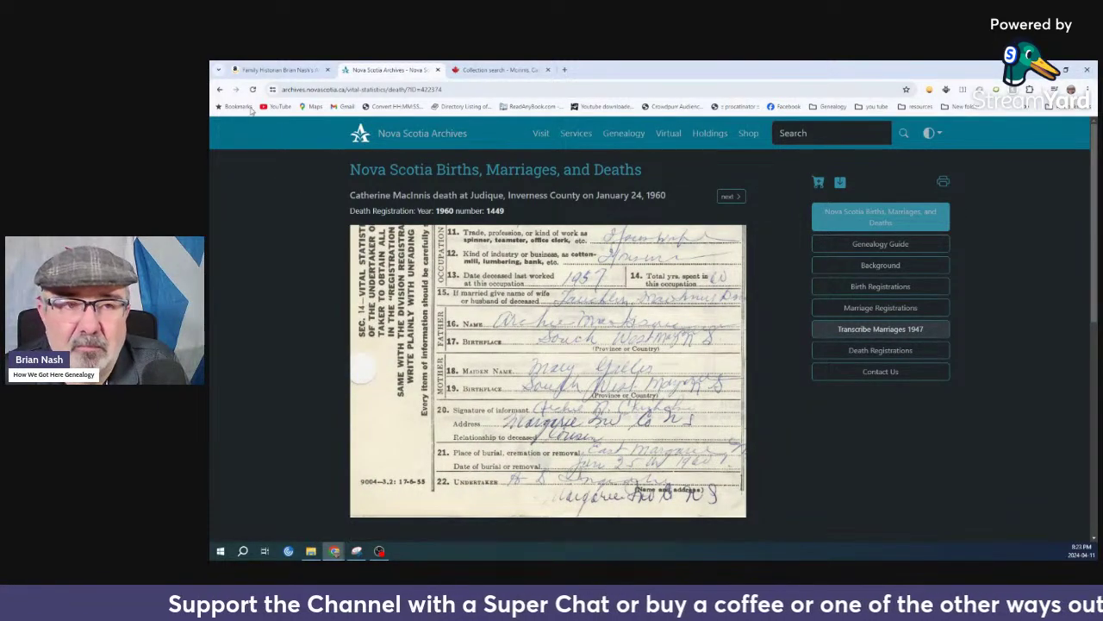
click(220, 89)
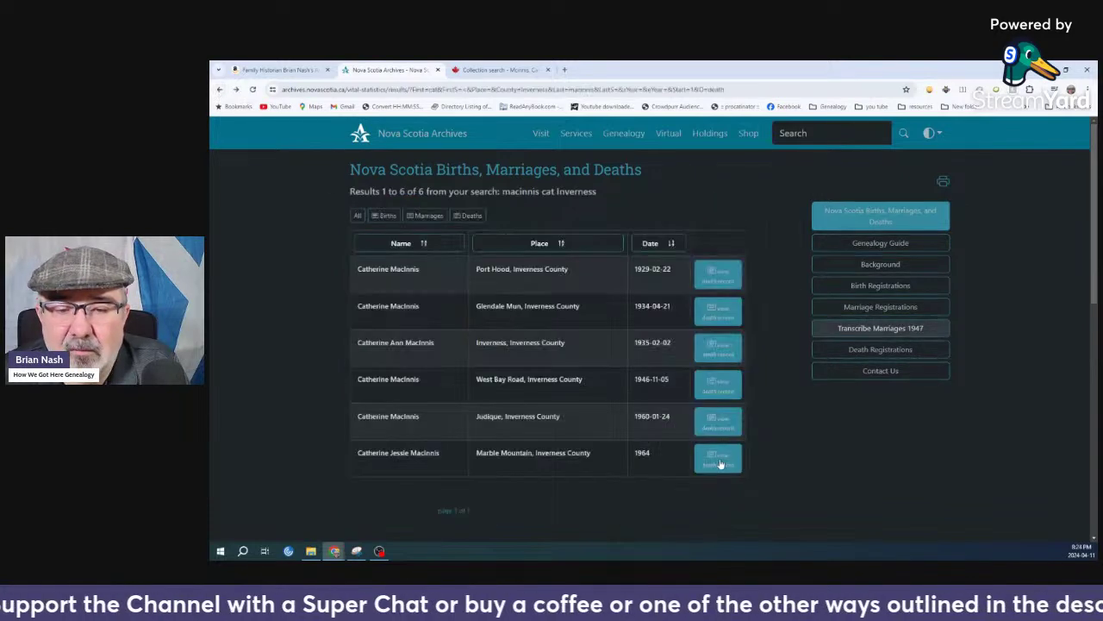
Open the 1964 Marble Mountain death record, examine its personal and parent details, and return to the results
click(695, 465)
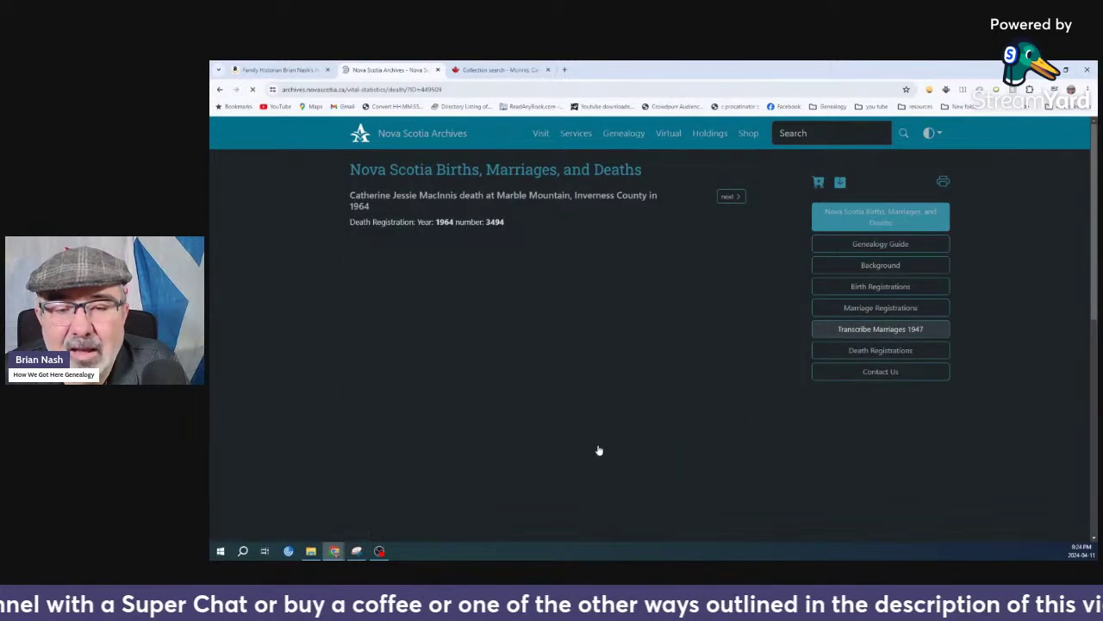
scroll(500, 405, up, 3)
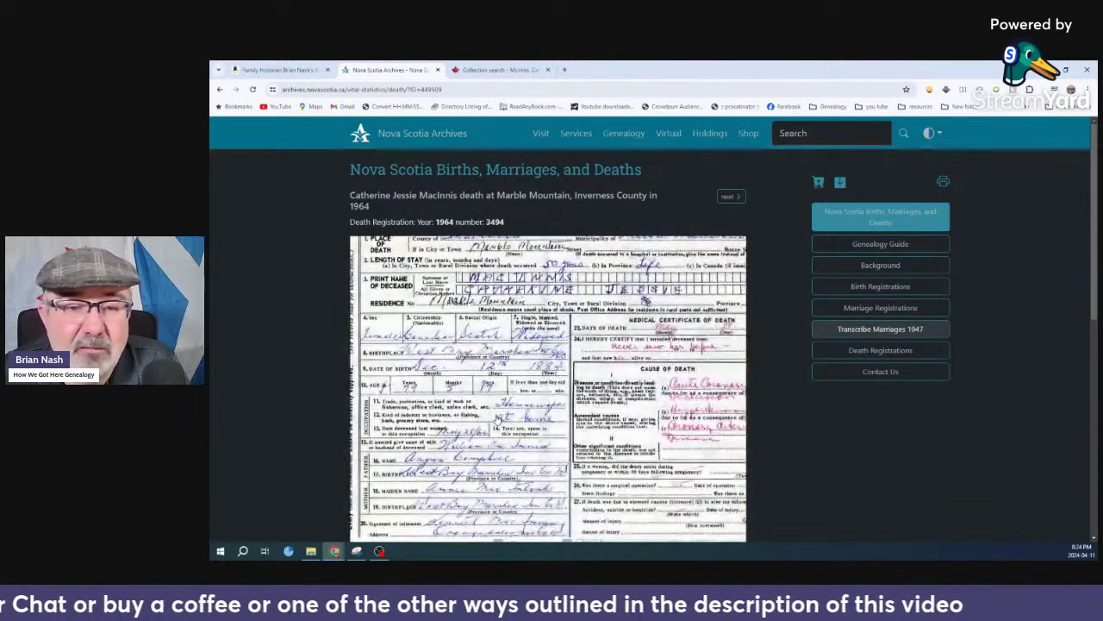
drag(441, 419, 533, 435)
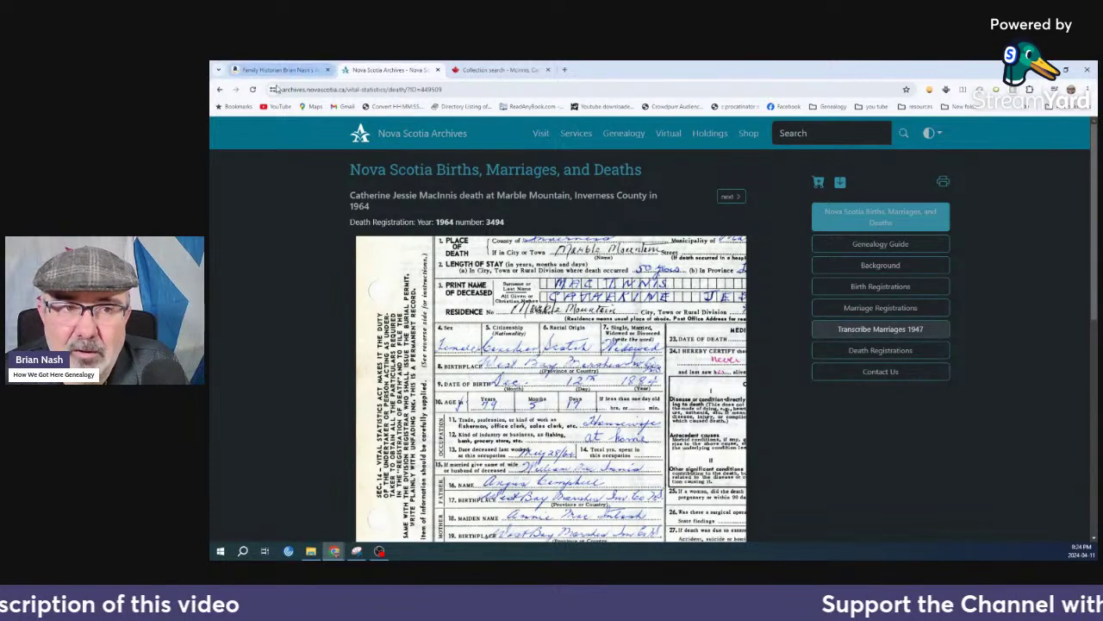
click(220, 89)
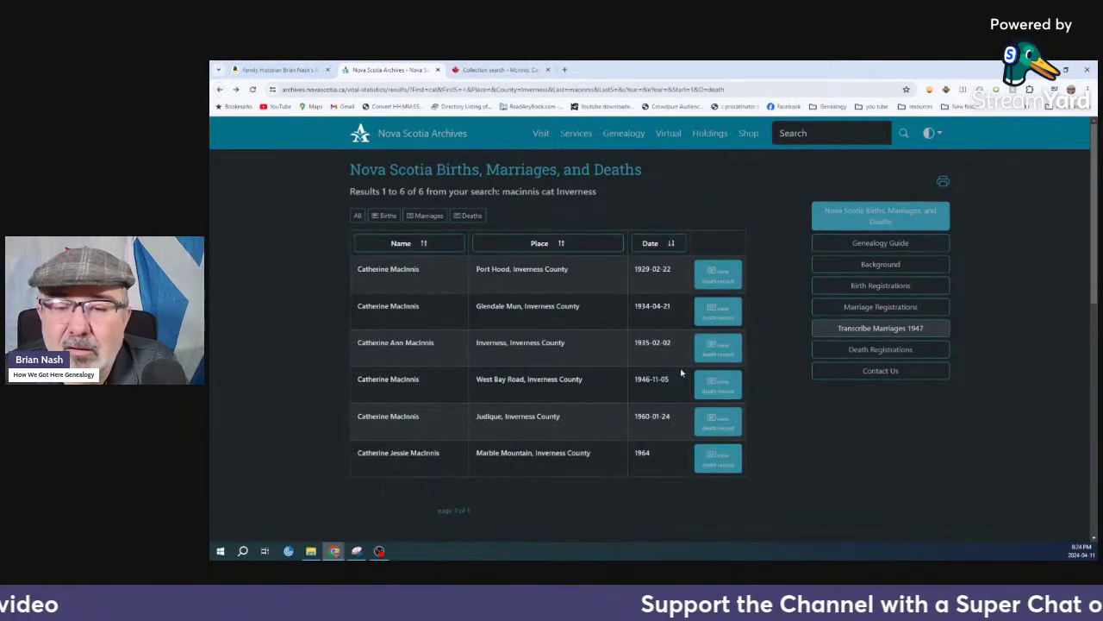
Open the 1934 Glendale death record, examine its birth, parent and informant entries, and return to the results
click(728, 352)
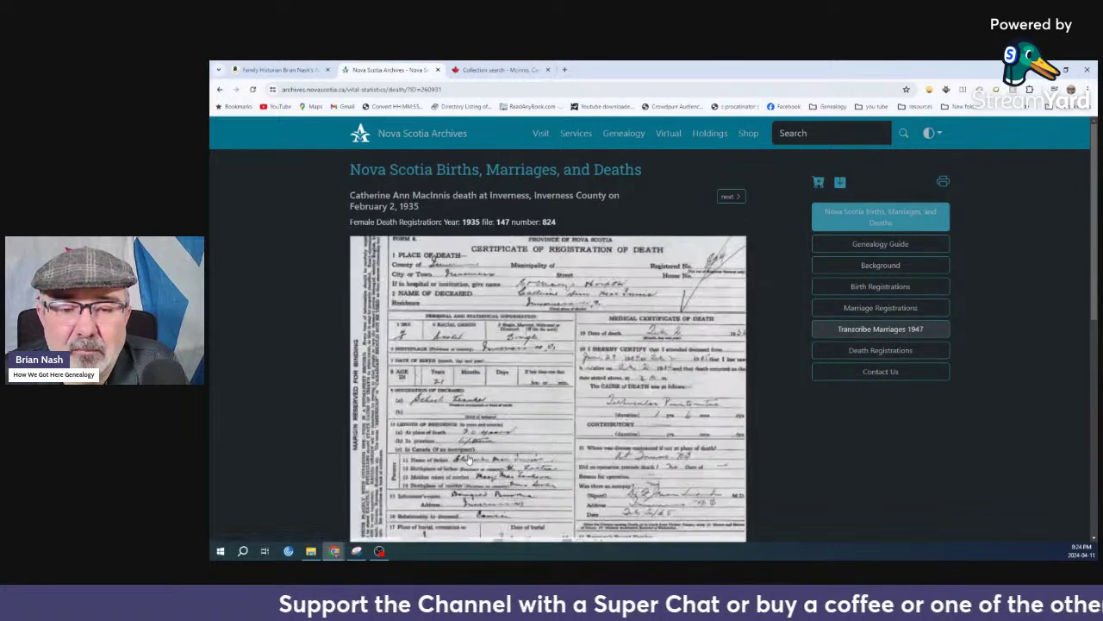
click(219, 90)
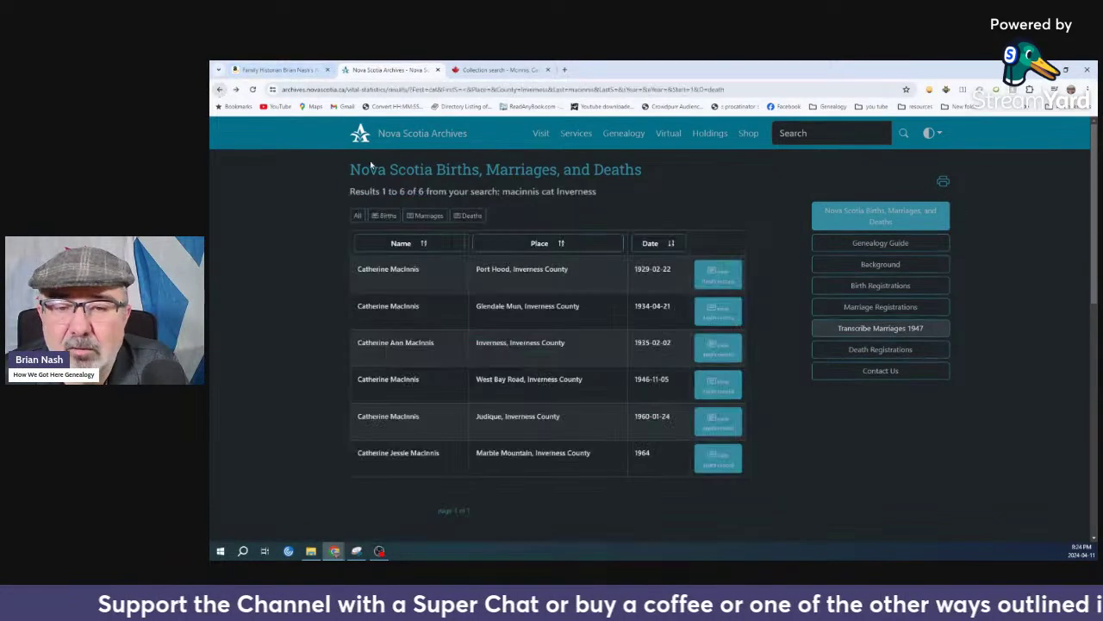
click(724, 312)
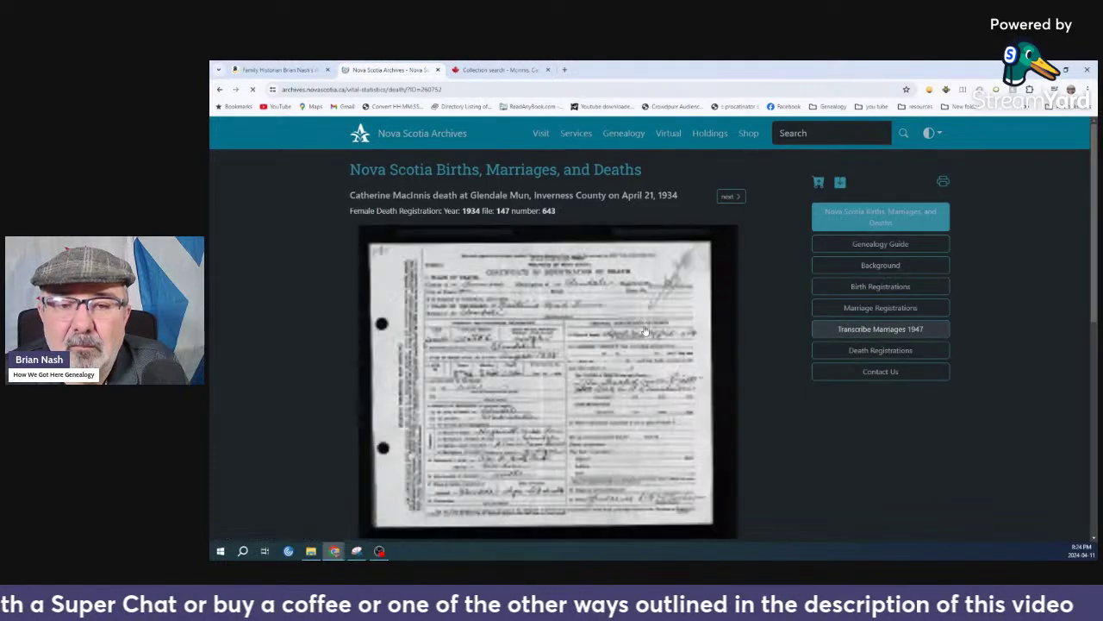
scroll(472, 399, up, 4)
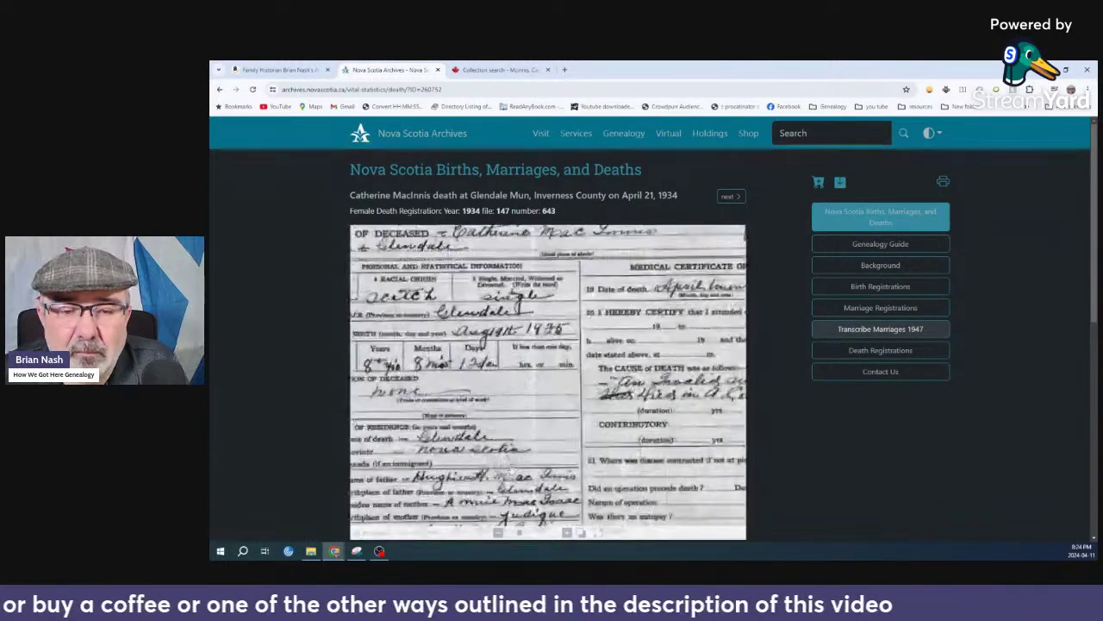
scroll(557, 374, up, 2)
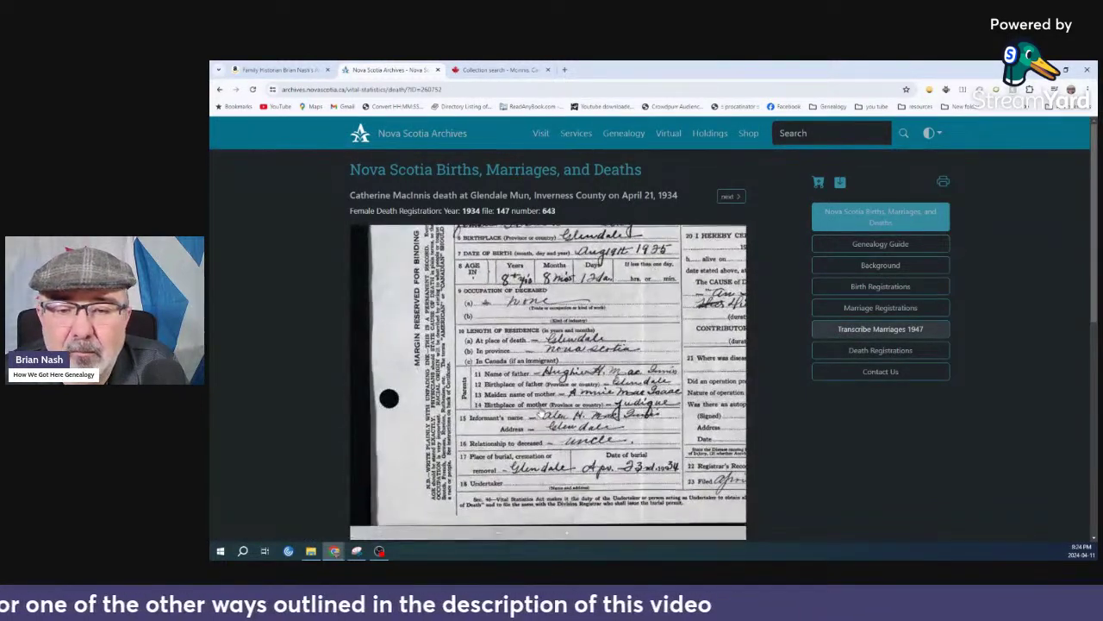
scroll(517, 416, up, 2)
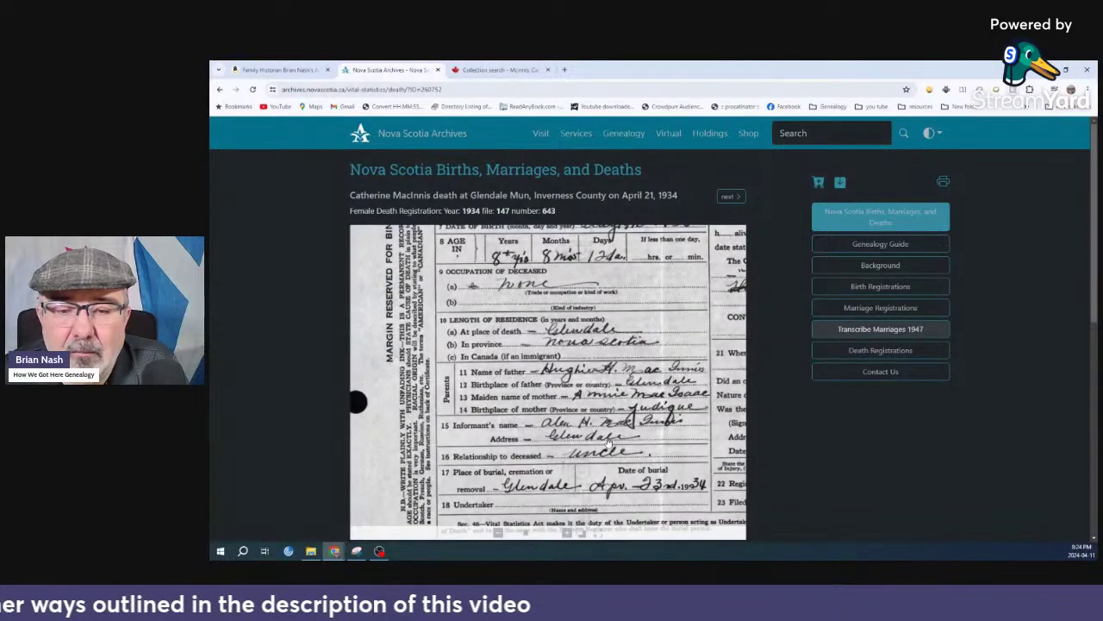
scroll(608, 441, up, 1)
scroll(608, 414, up, 2)
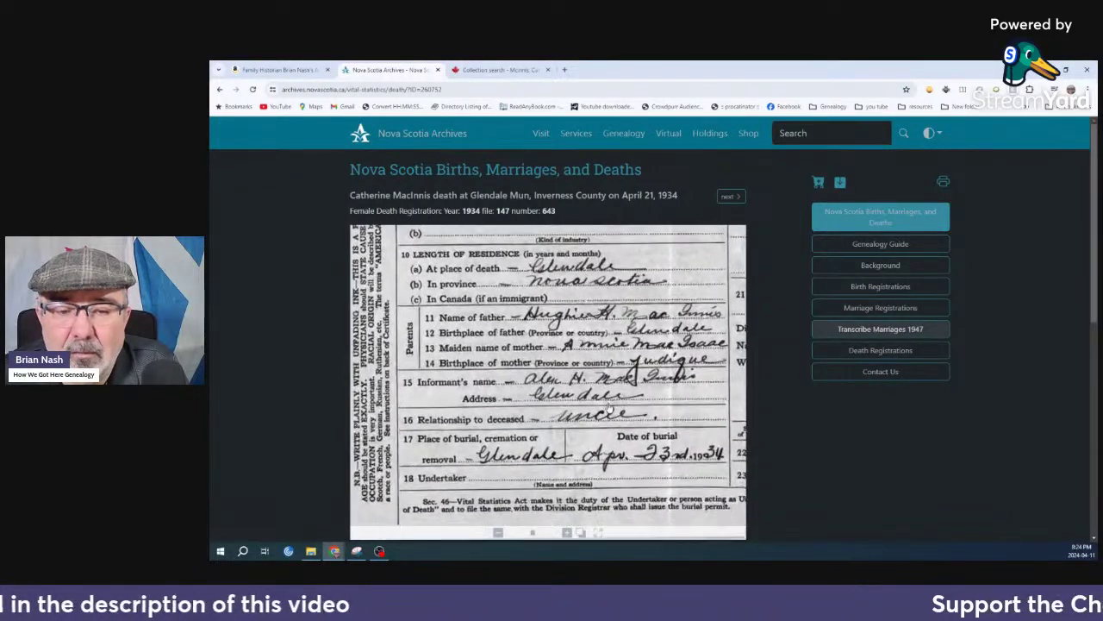
drag(608, 406, 579, 565)
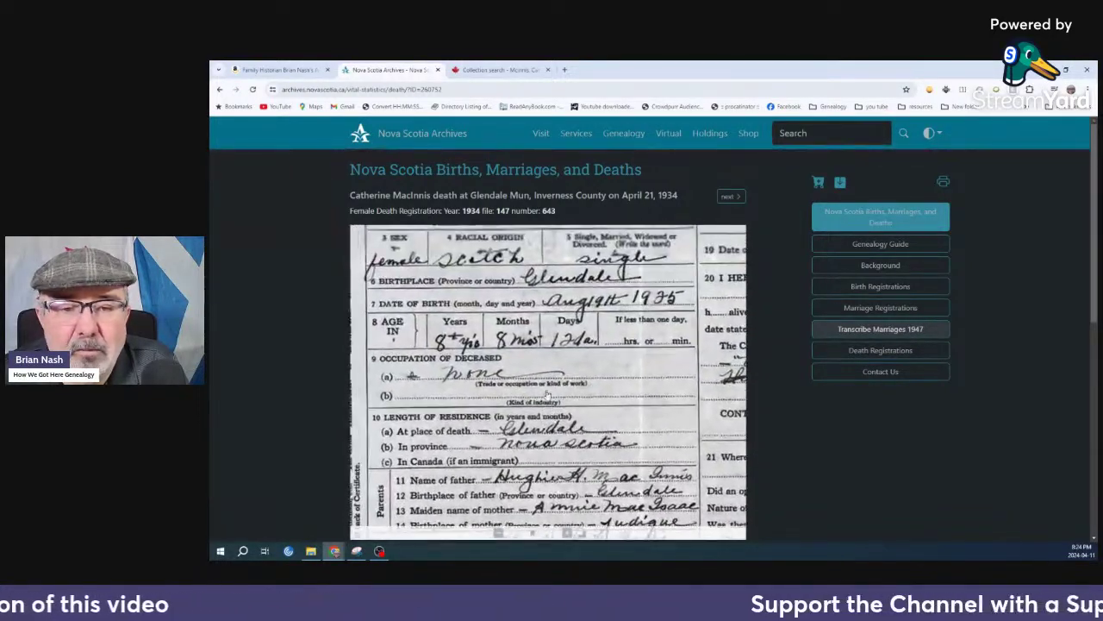
click(220, 89)
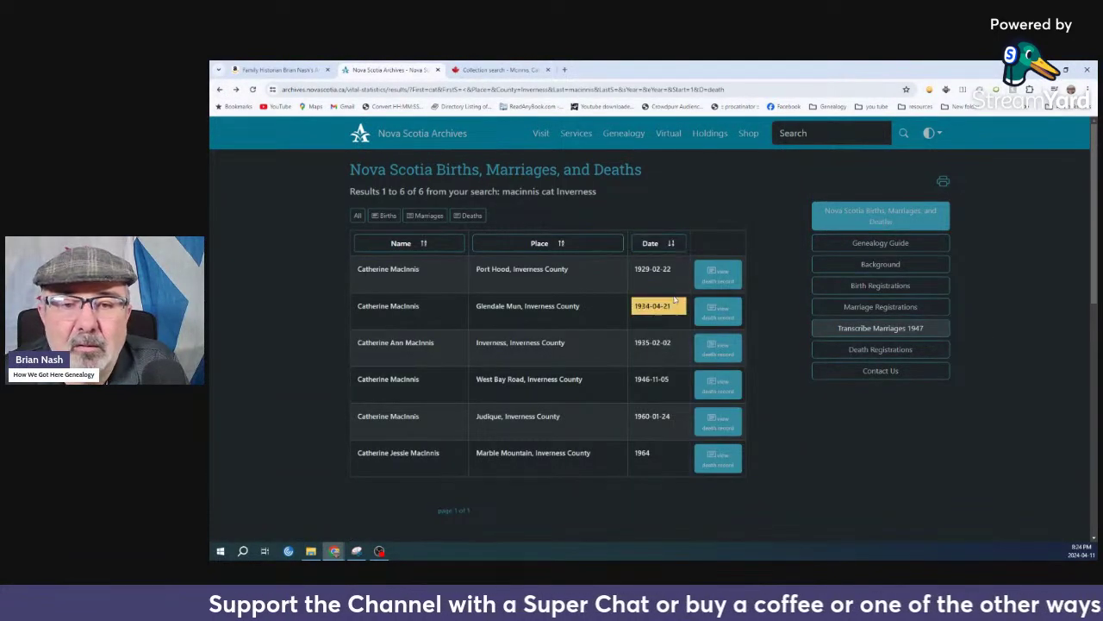
Open the 1929 Port Hood death record, examine its parent, informant and burial entries, and return to the results
click(716, 276)
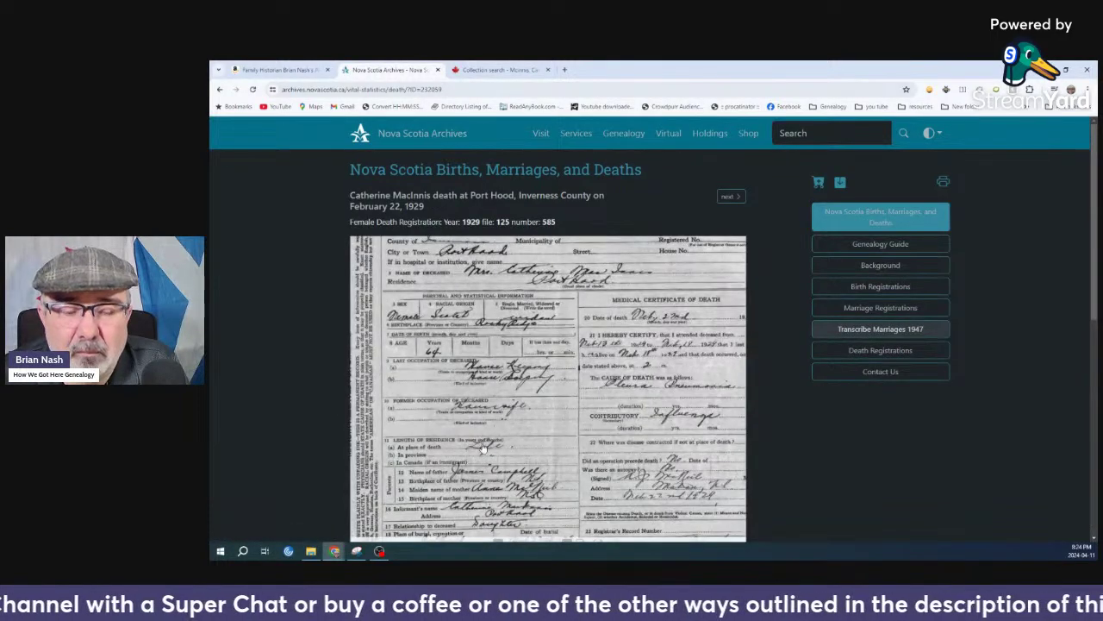
scroll(483, 450, up, 2)
drag(483, 451, 578, 366)
scroll(550, 434, up, 1)
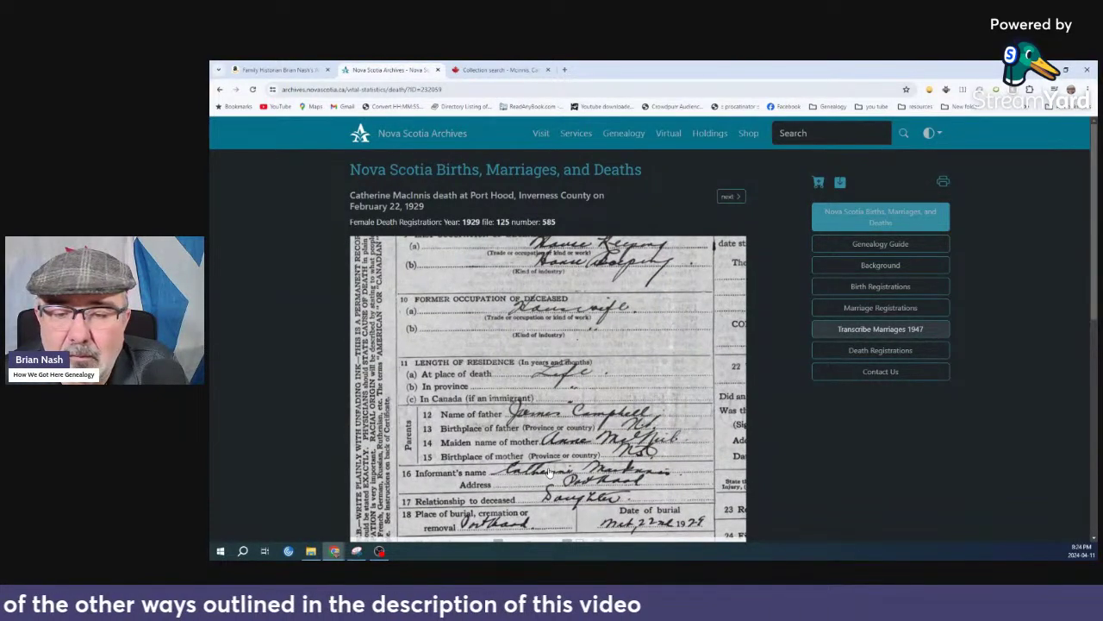
drag(549, 471, 511, 392)
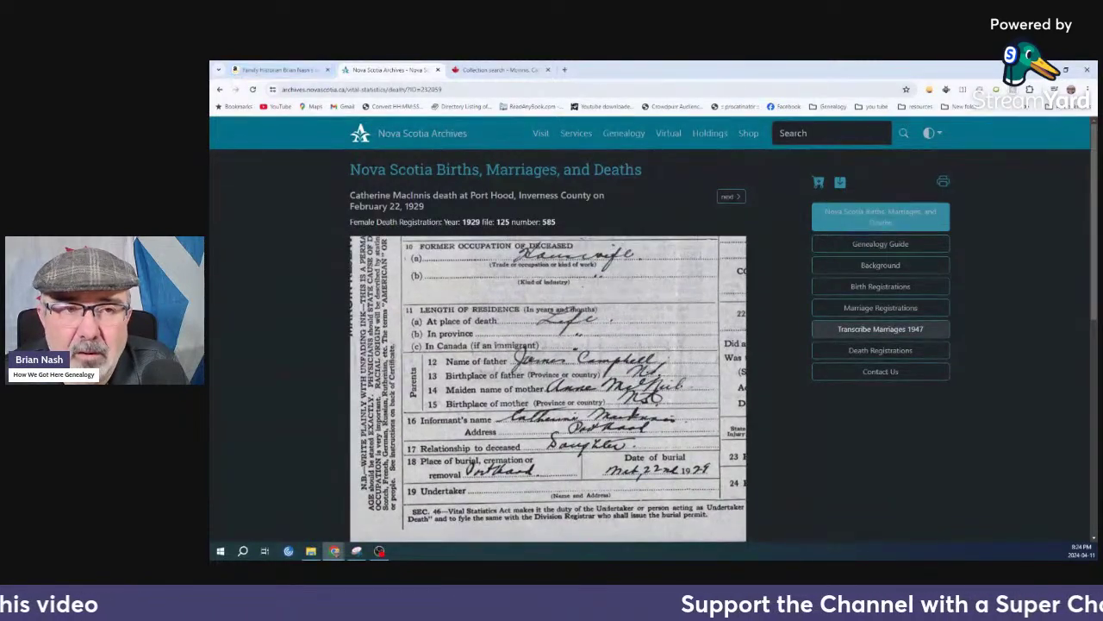
click(221, 91)
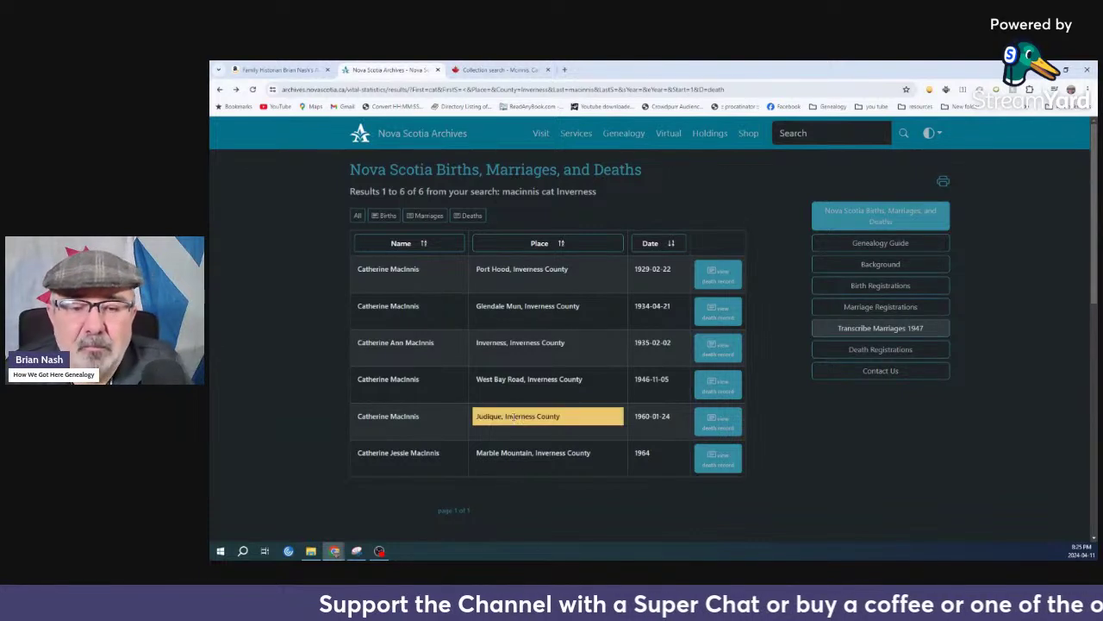
Search only death records in Inverness County for the same surname with a first name starting with "kat"
scroll(517, 418, down, 2)
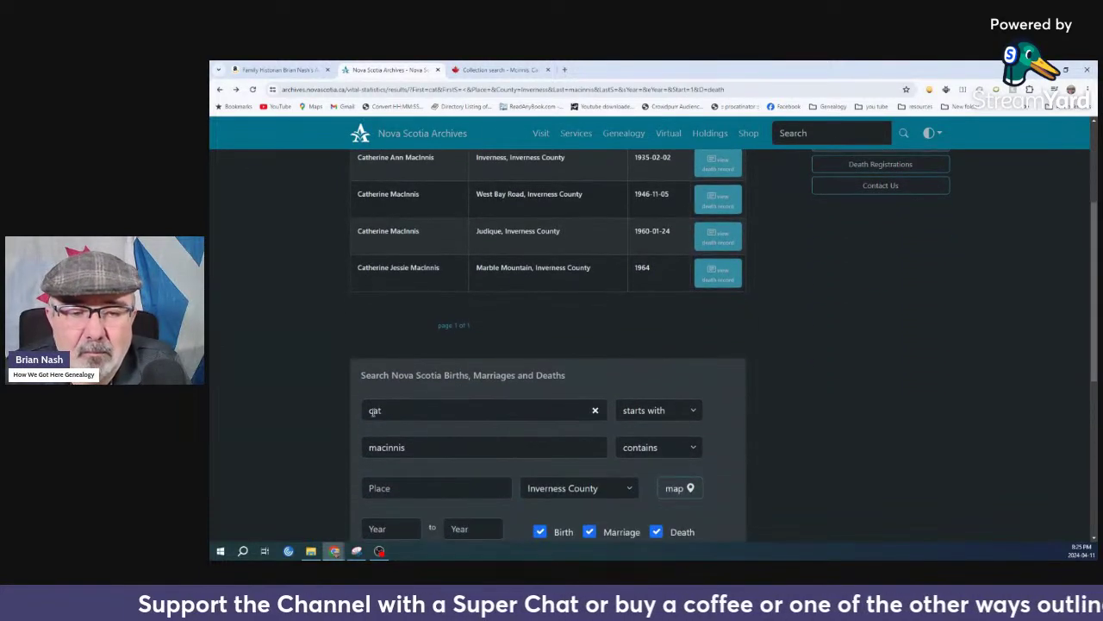
click(374, 410)
key(BackSpace)
text(k)
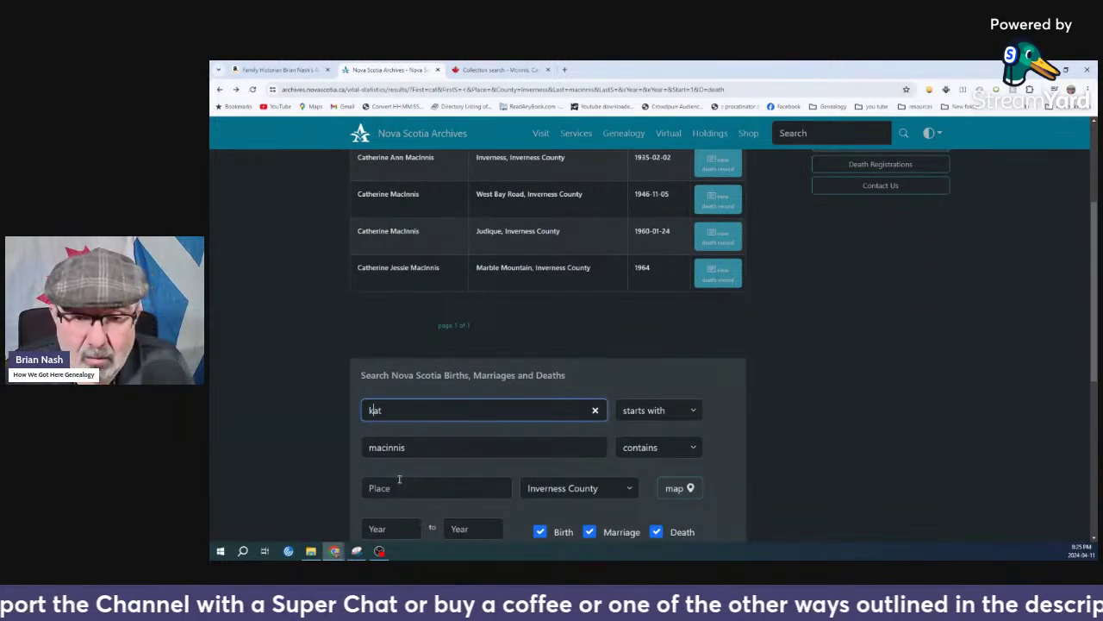
scroll(466, 494, down, 2)
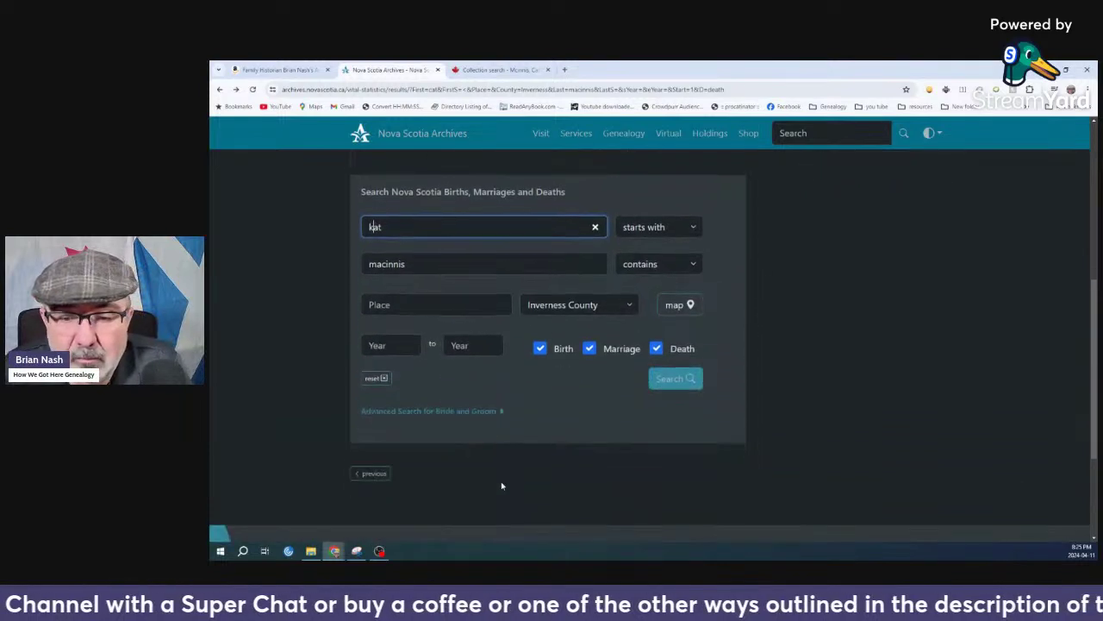
click(540, 347)
click(590, 347)
click(675, 377)
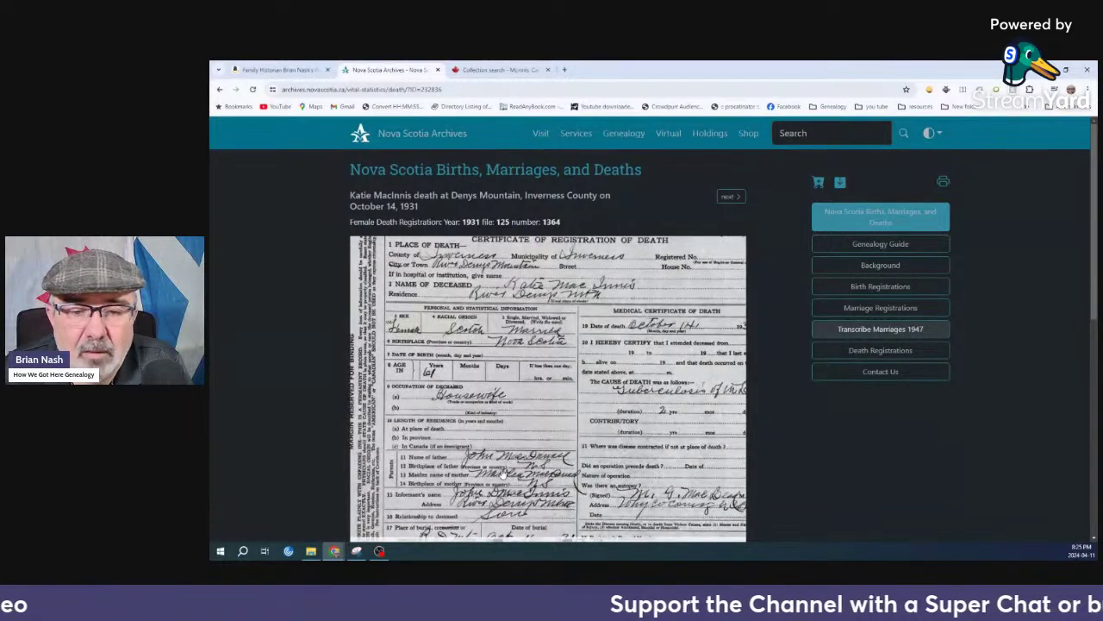
scroll(530, 472, up, 1)
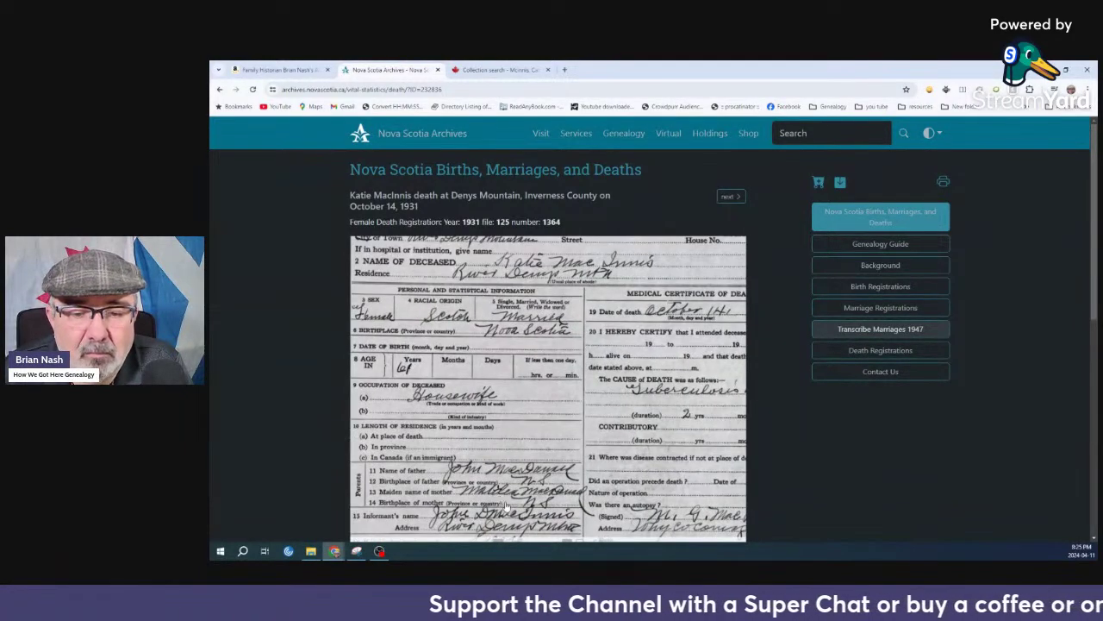
scroll(475, 353, down, 1)
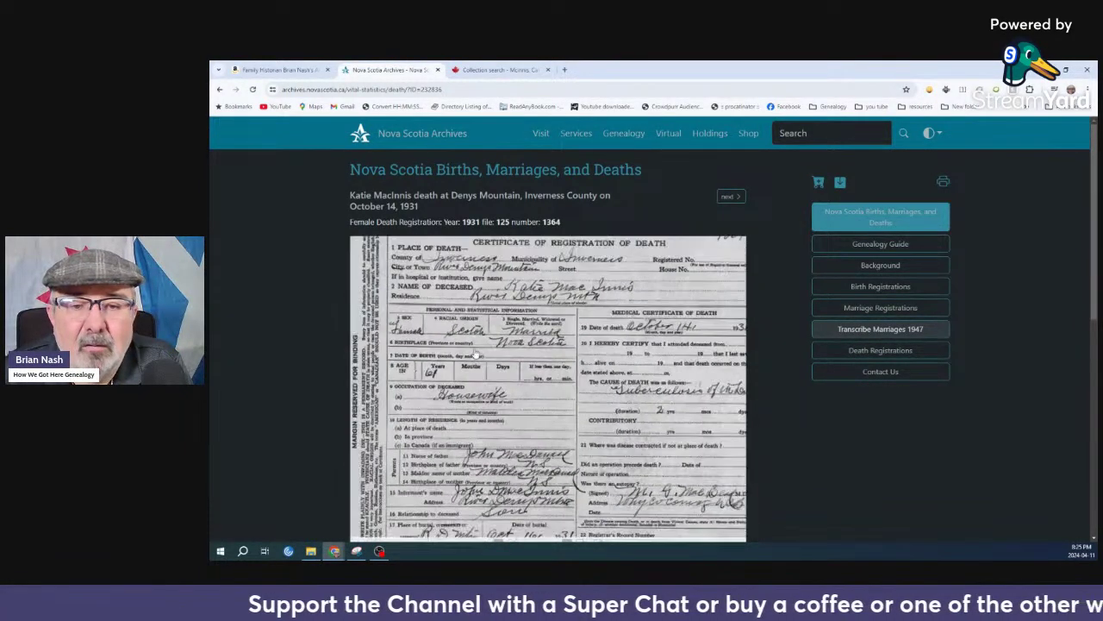
scroll(497, 415, up, 1)
drag(498, 417, 444, 423)
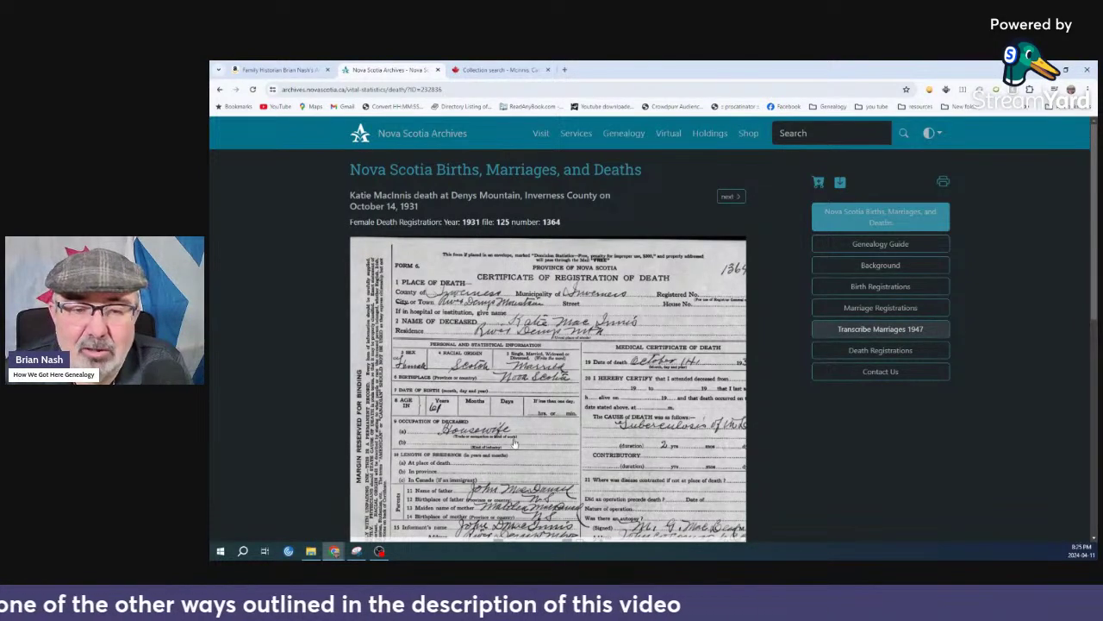
Examine the informant, relationship and burial entries on the 1931 Denys Mountain certificate and return to the results
scroll(491, 498, up, 2)
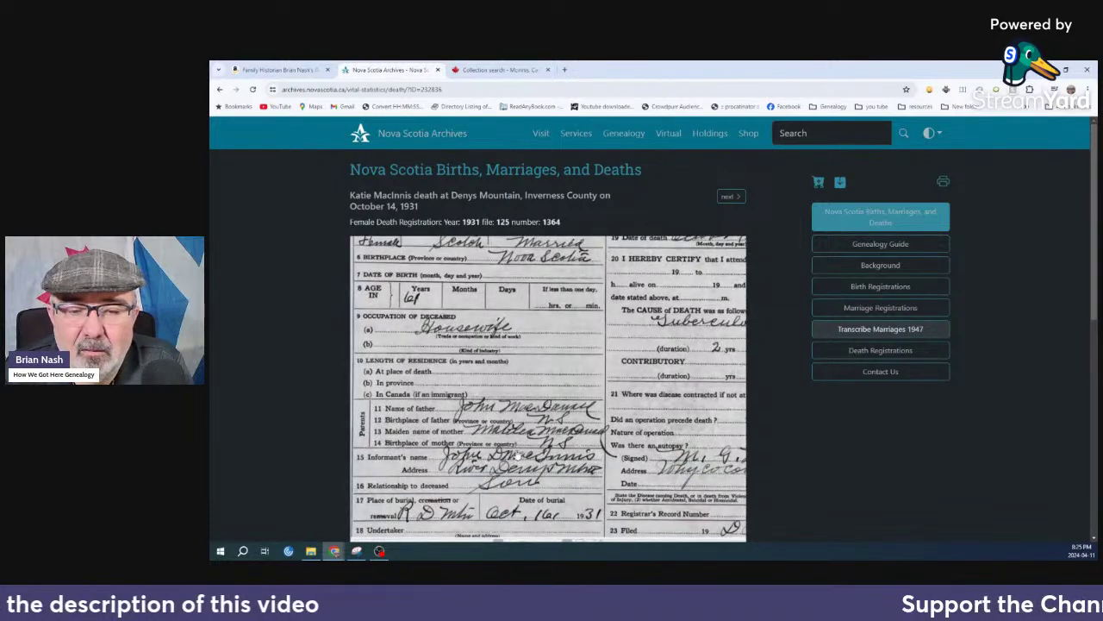
scroll(506, 474, up, 1)
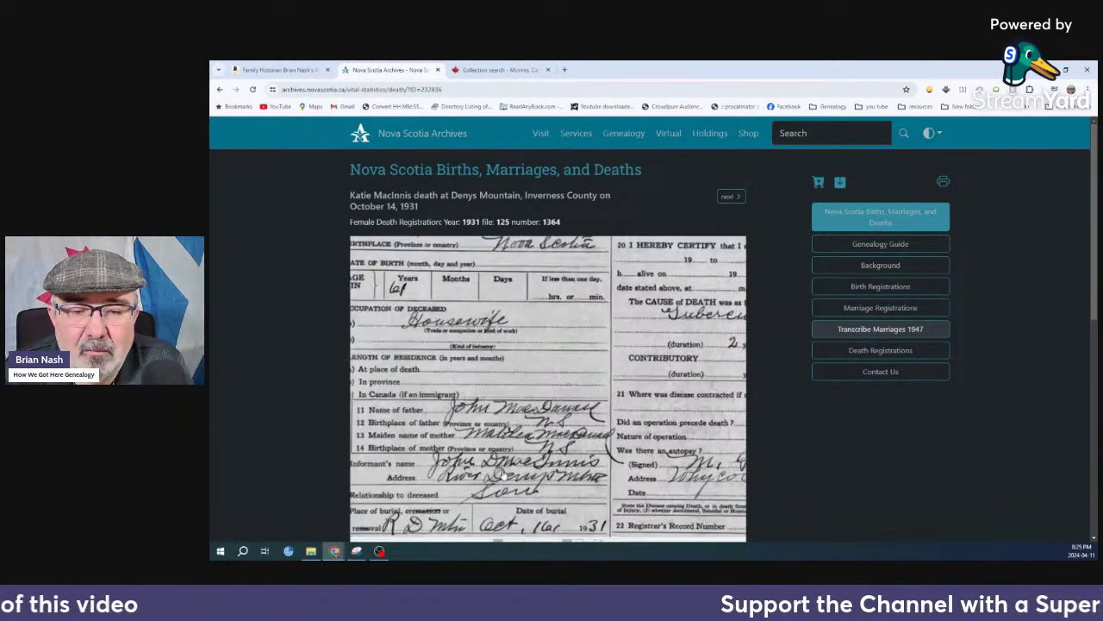
drag(495, 489, 556, 437)
scroll(556, 435, up, 1)
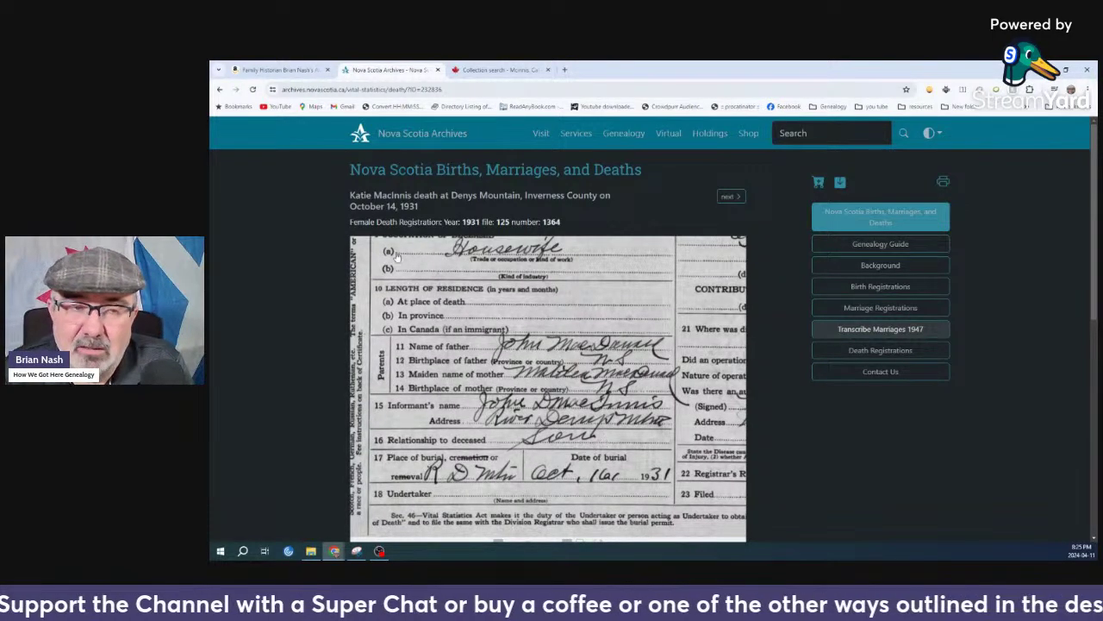
click(219, 89)
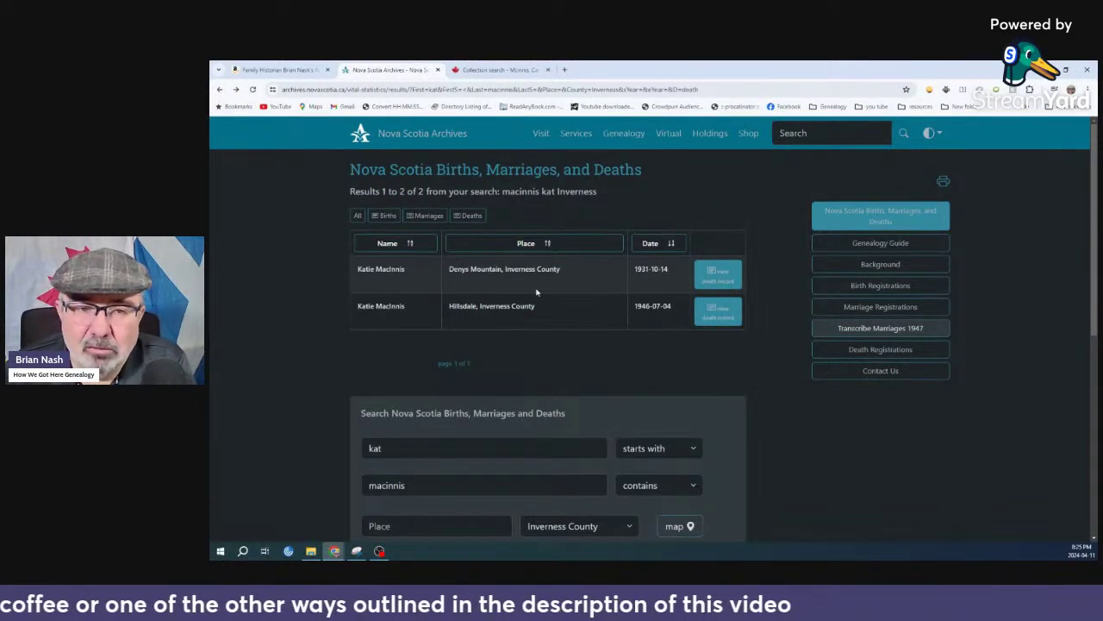
Open the 1946 Hillsdale death record and examine its spouse, parent, informant and burial entries
click(722, 314)
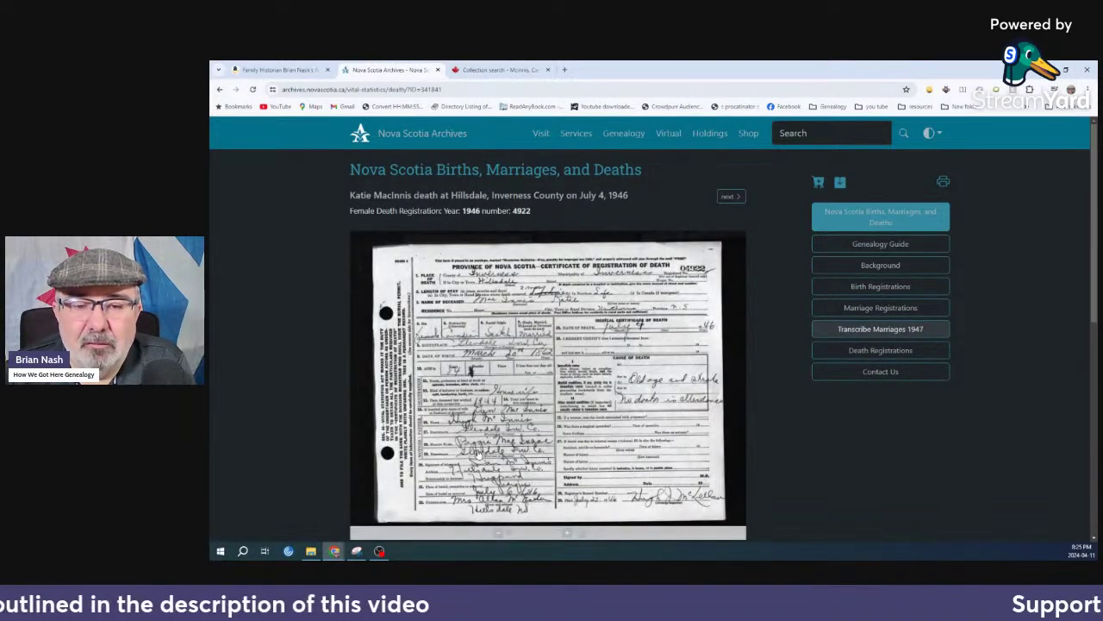
scroll(477, 453, up, 2)
drag(446, 368, 457, 287)
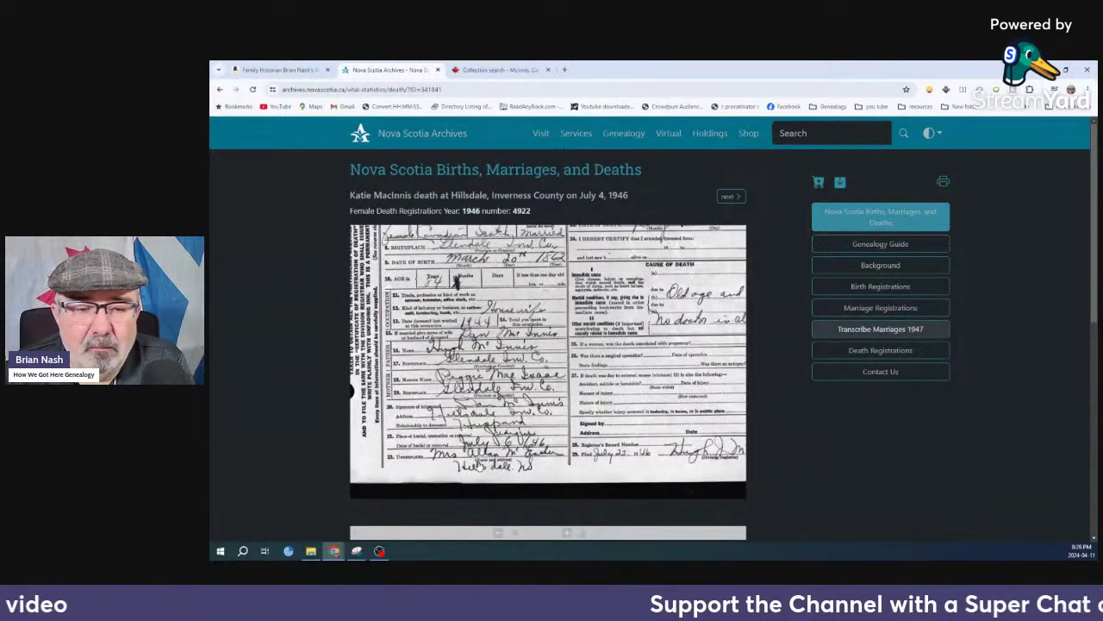
drag(475, 468, 480, 377)
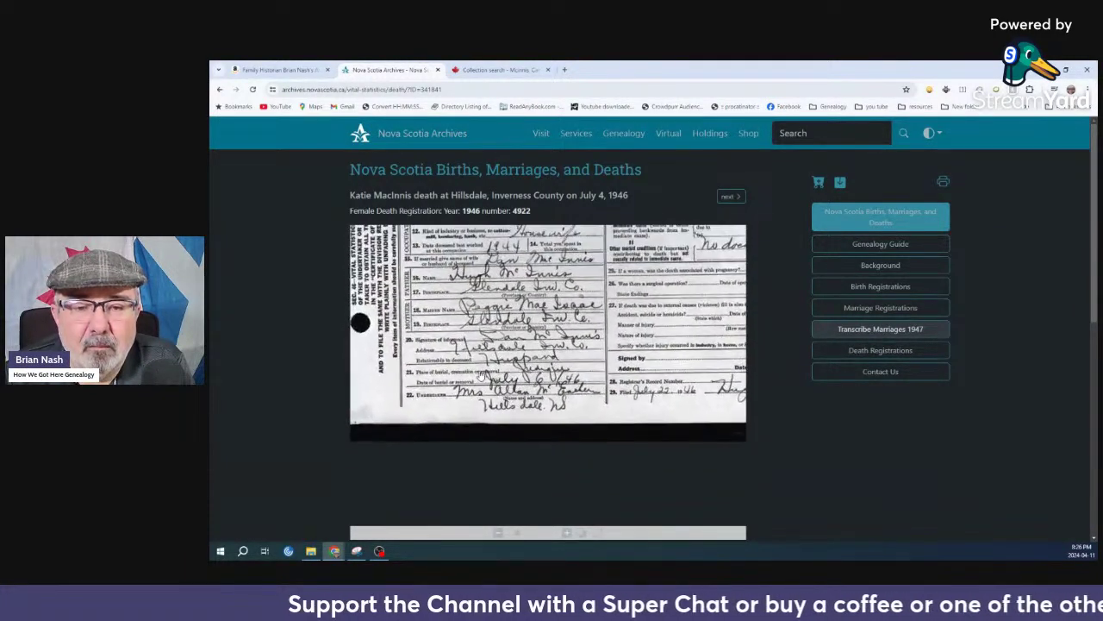
scroll(481, 373, up, 1)
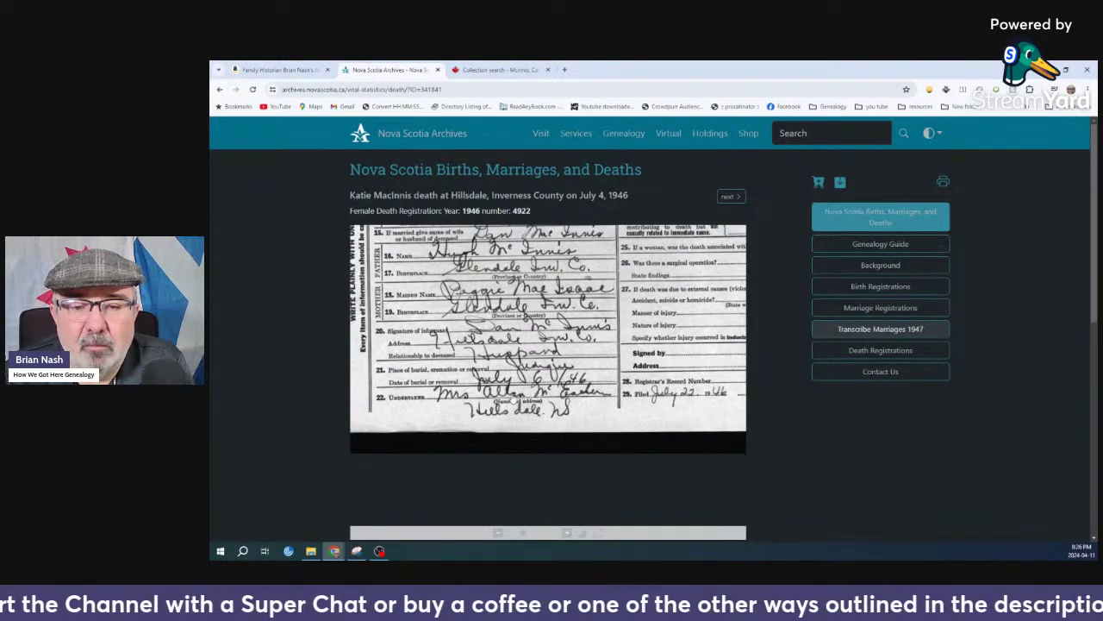
drag(512, 399, 500, 426)
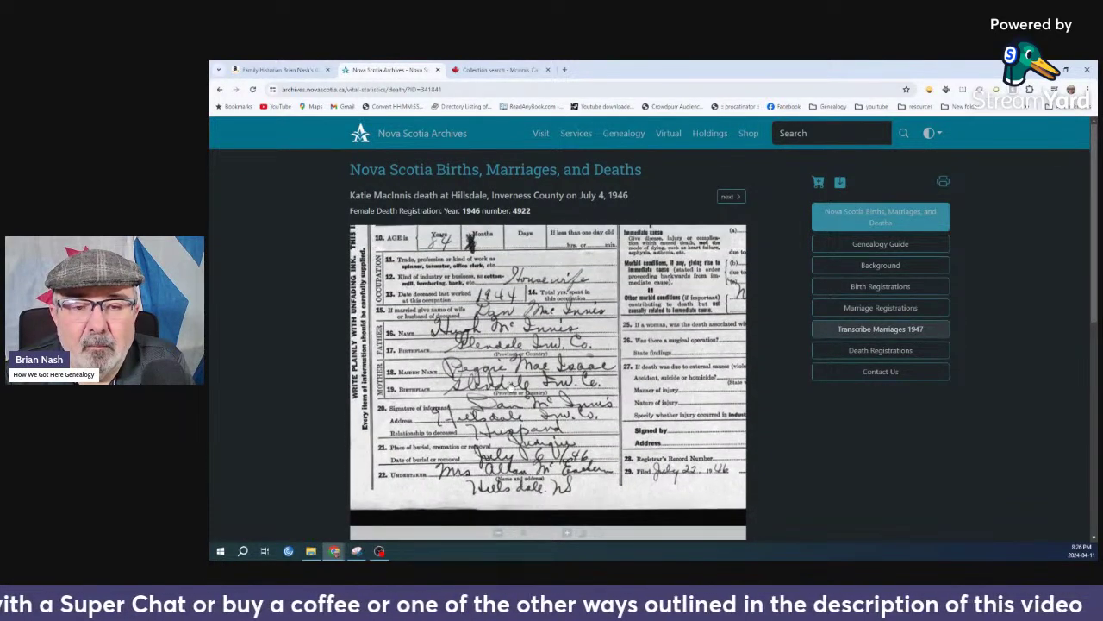
drag(499, 373, 473, 442)
scroll(491, 410, up, 1)
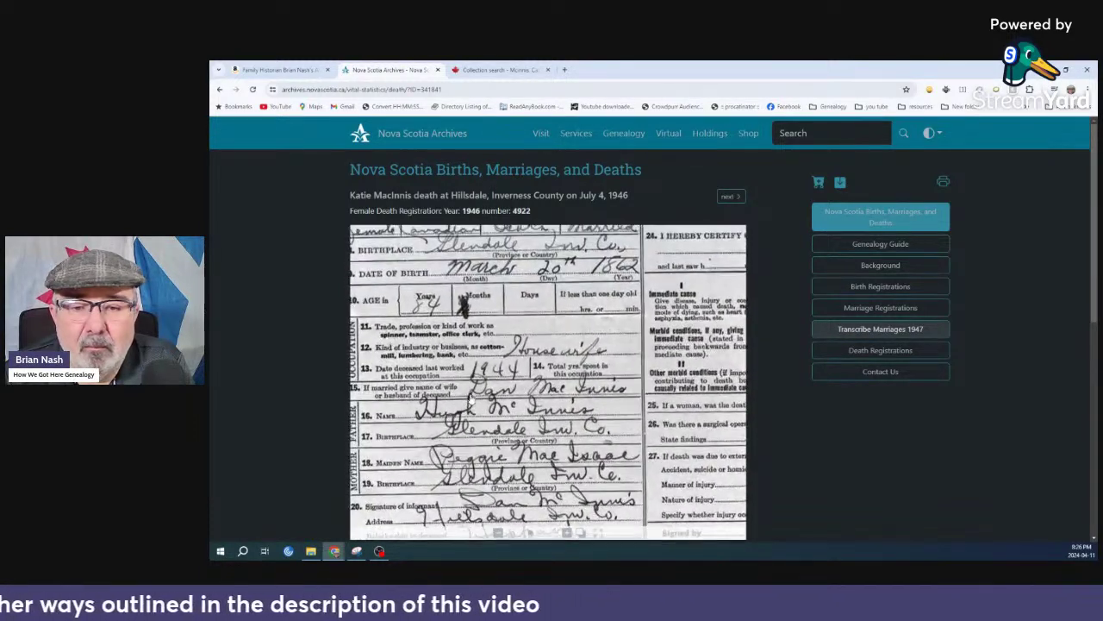
Check the name, birthplace, birth date and place of death on the 1946 Hillsdale certificate and return to the results
drag(473, 400, 572, 416)
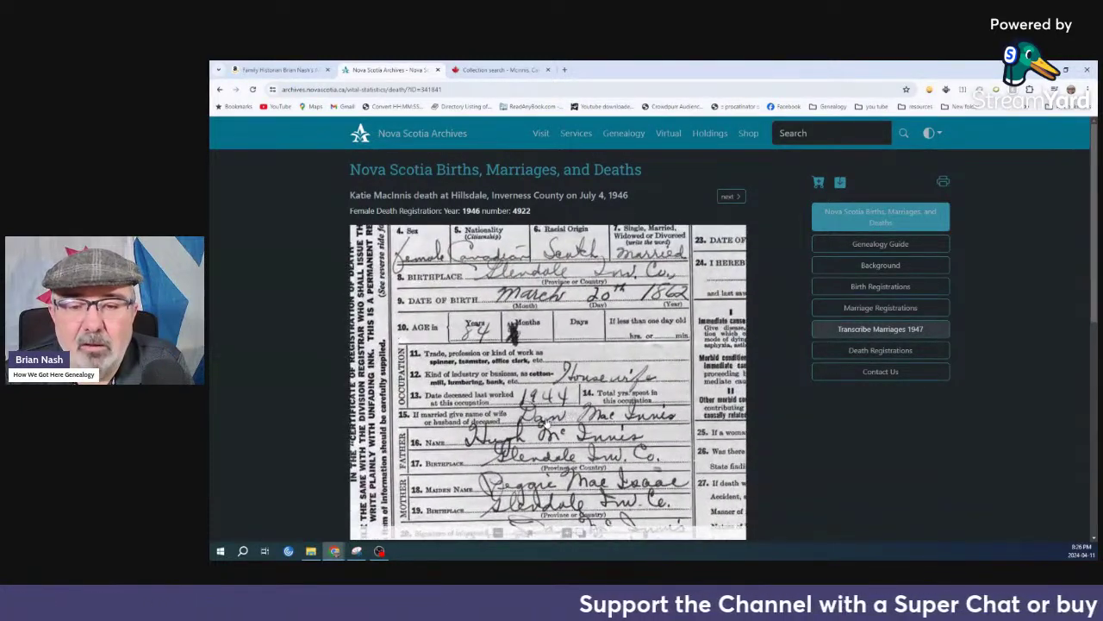
scroll(524, 361, up, 3)
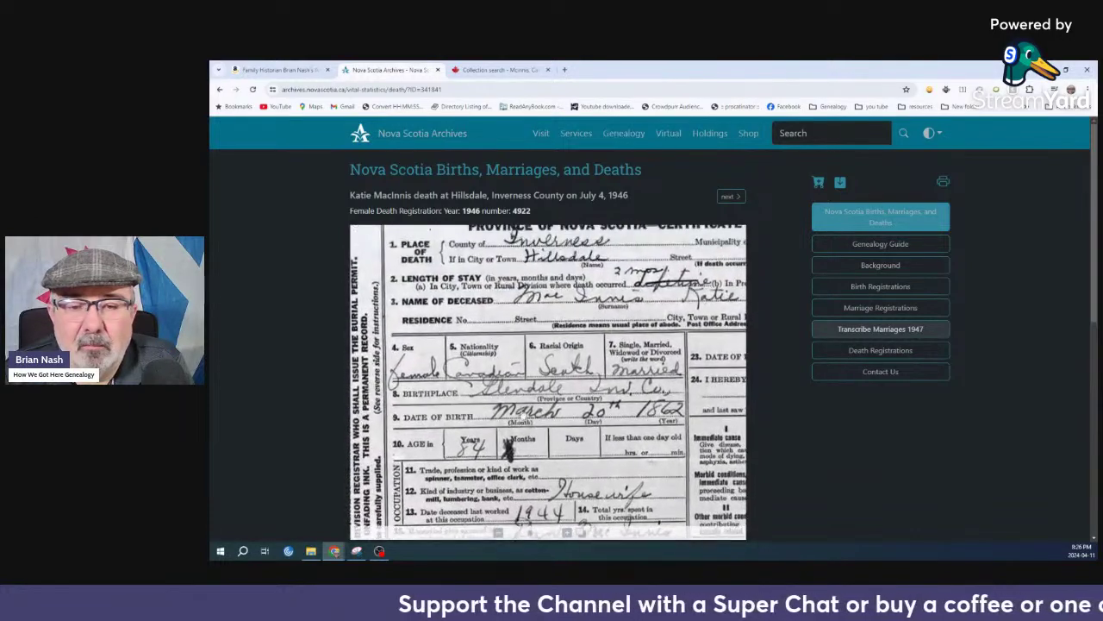
drag(481, 380, 435, 469)
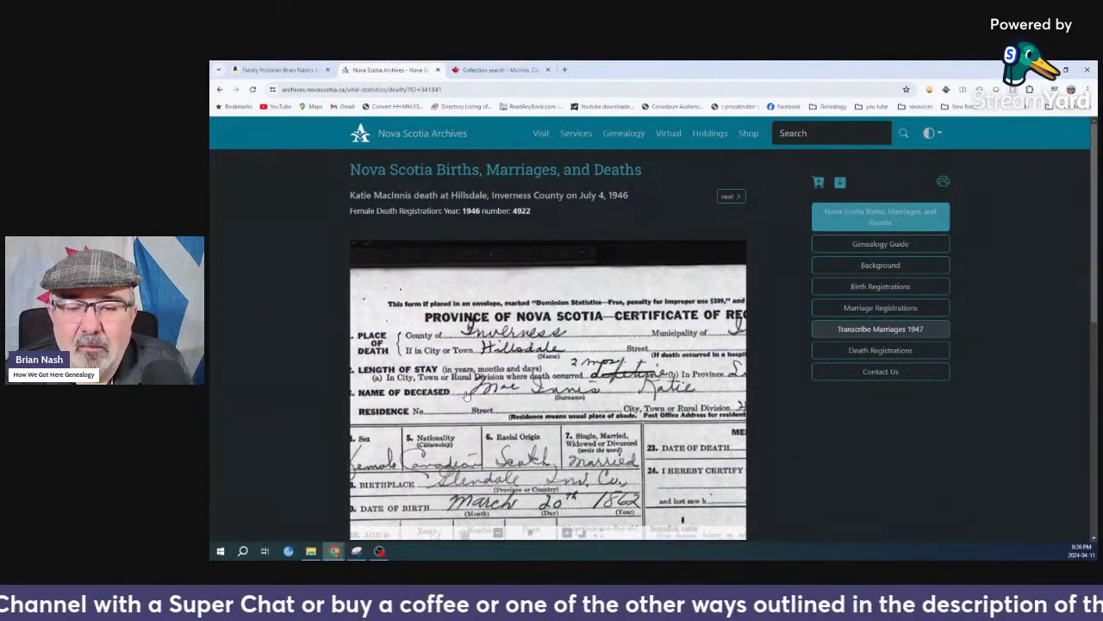
drag(414, 254, 421, 268)
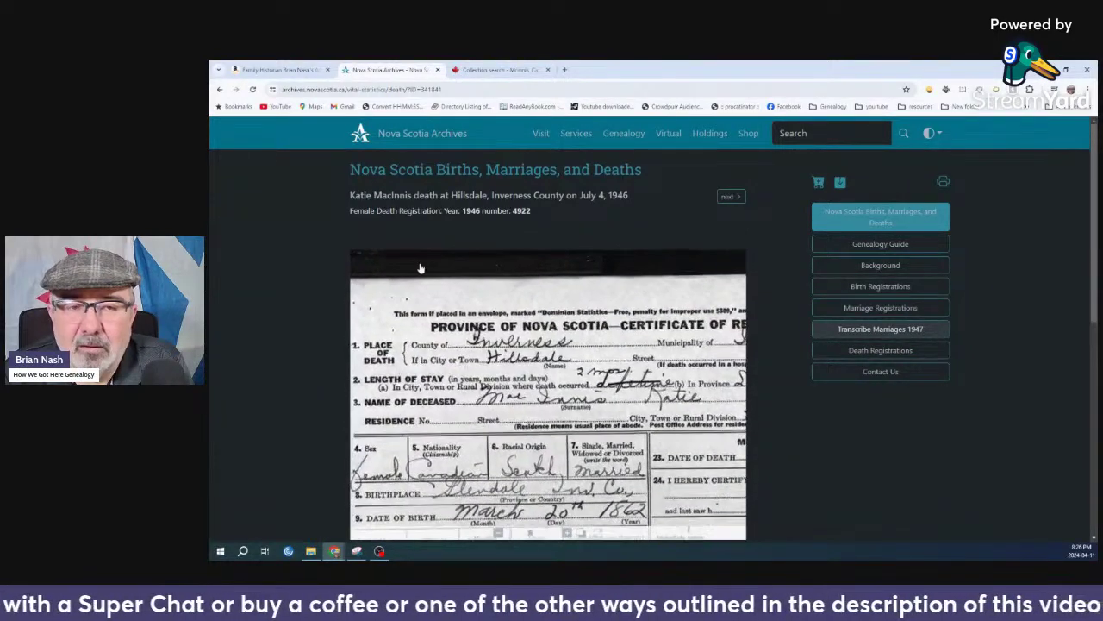
click(219, 89)
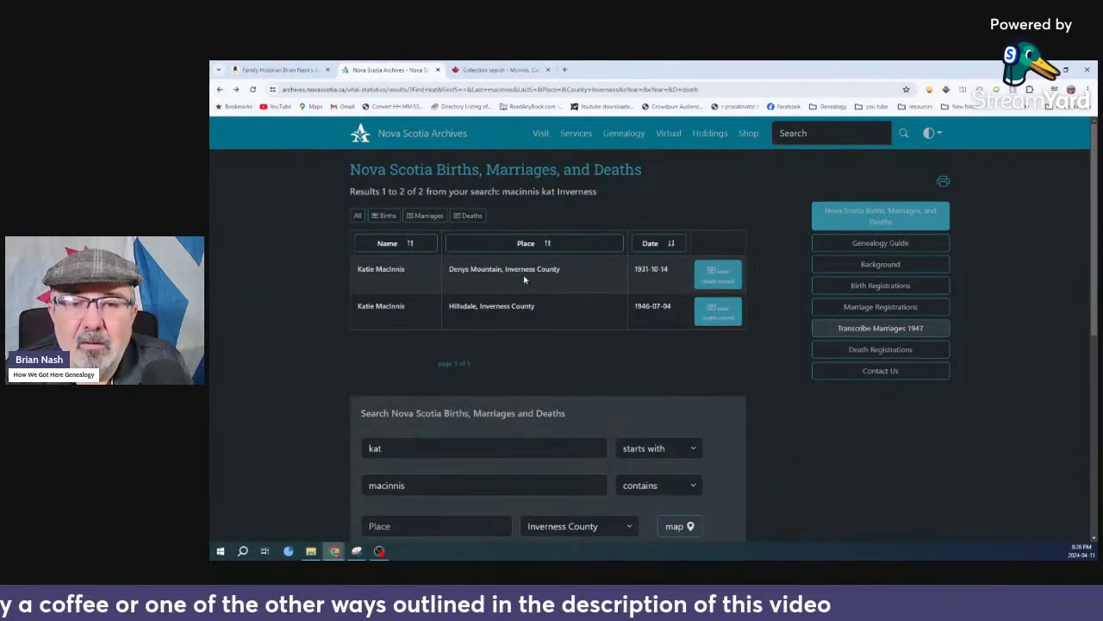
Search only Inverness County death records for the same surname with a first name starting with "cat"
click(220, 90)
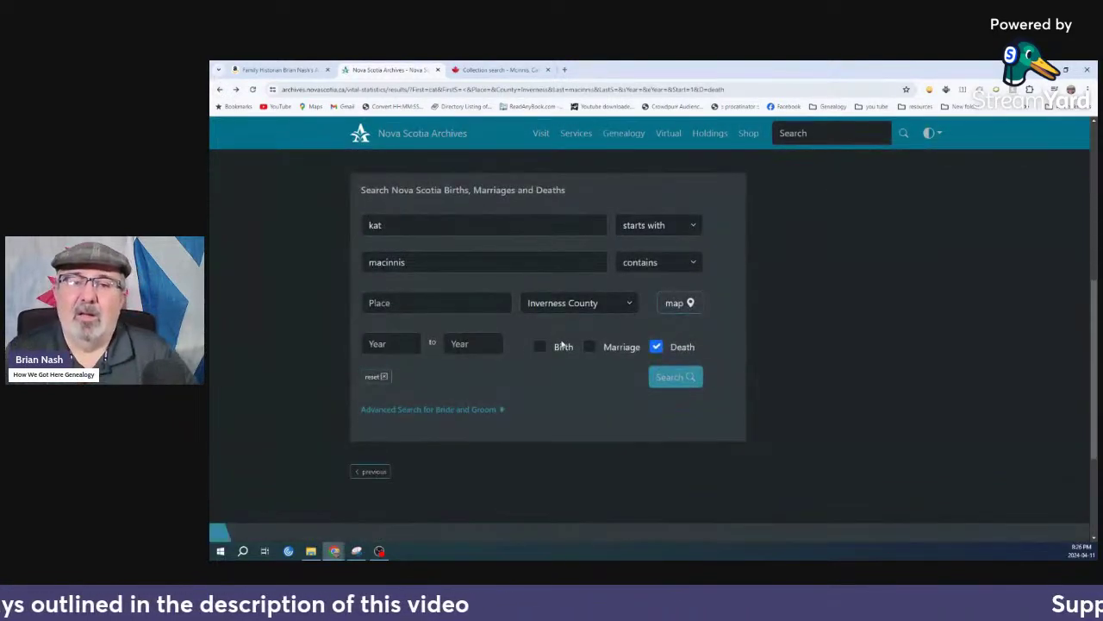
click(375, 226)
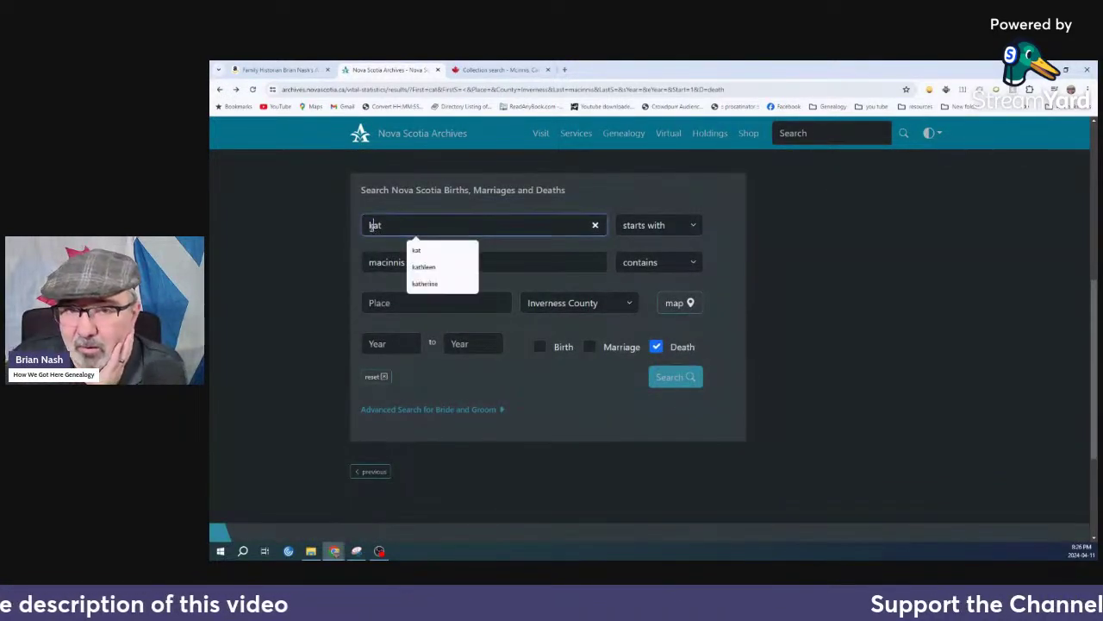
text(c)
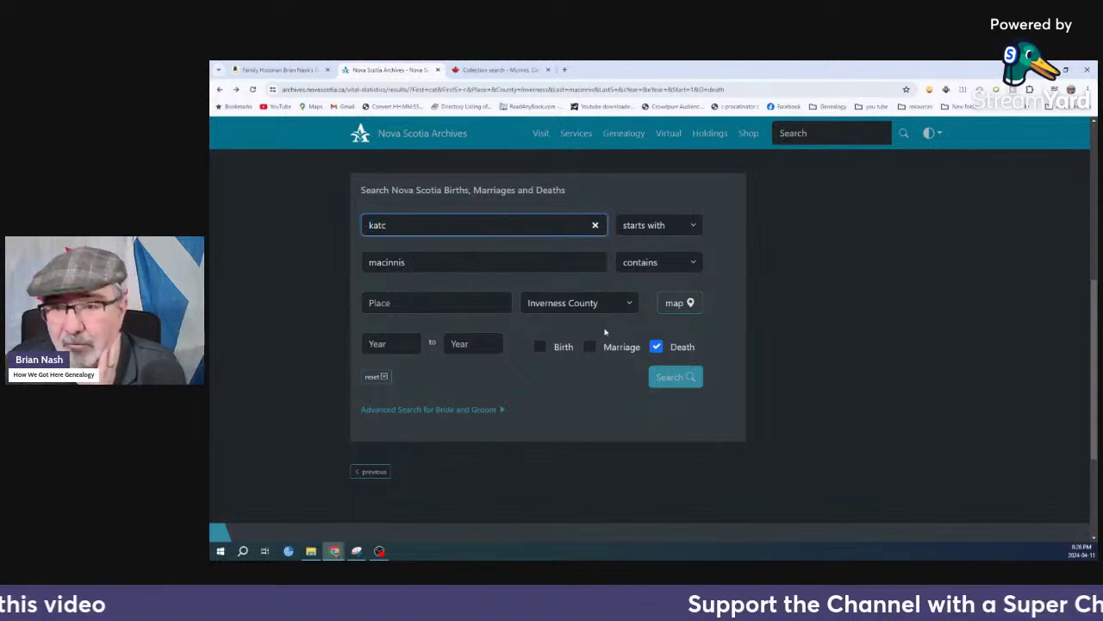
key(BackSpace)
key(BackSpace)
key(BackSpace)
key(BackSpace)
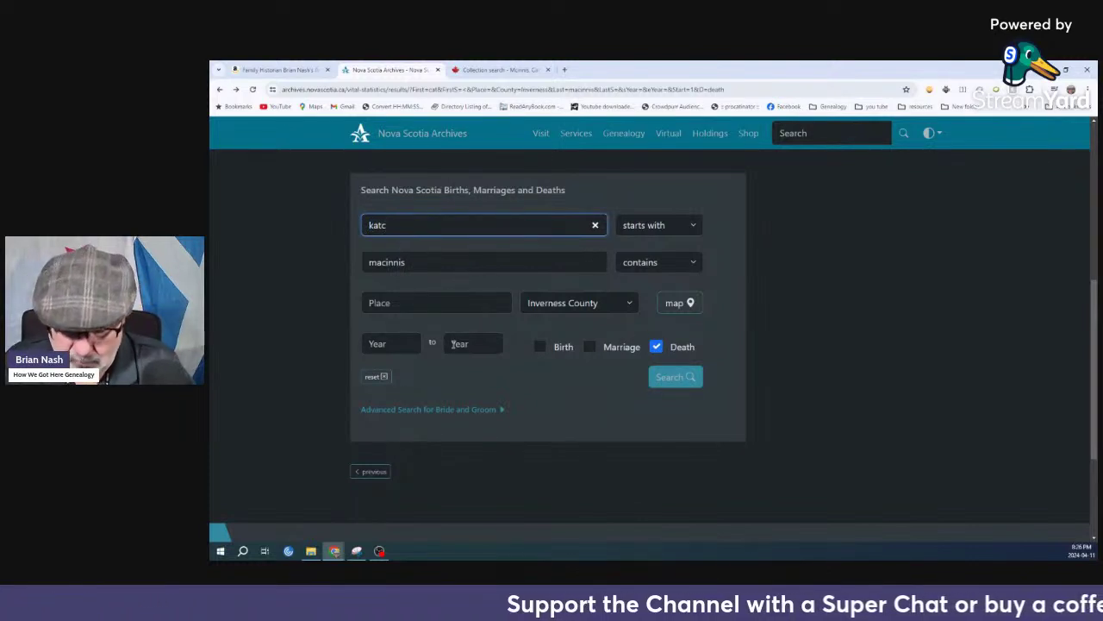
text(c)
text(t)
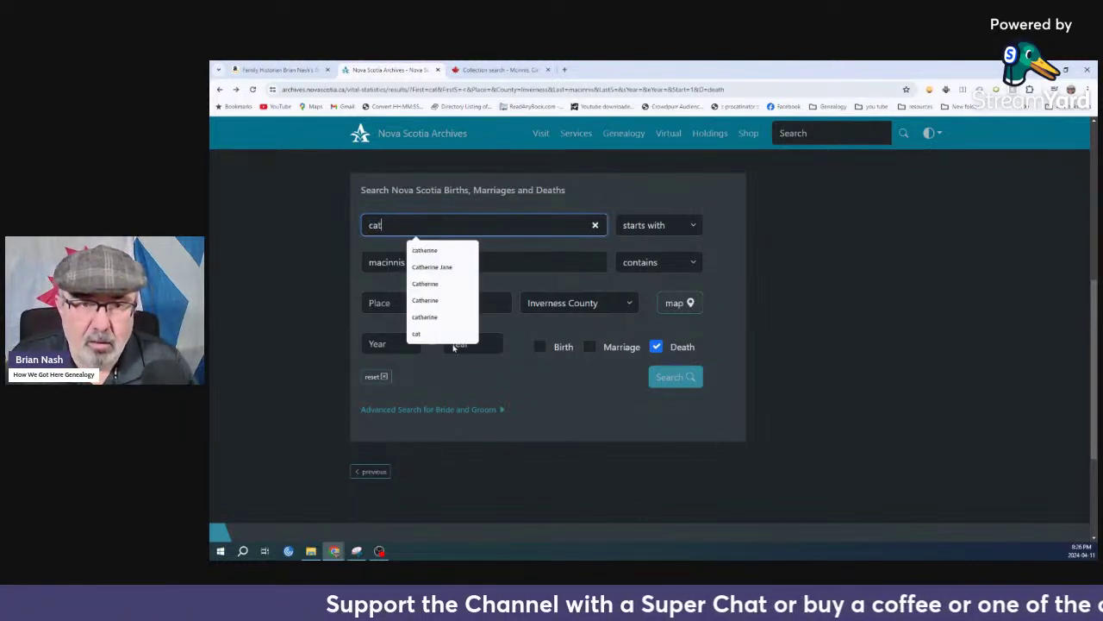
click(668, 377)
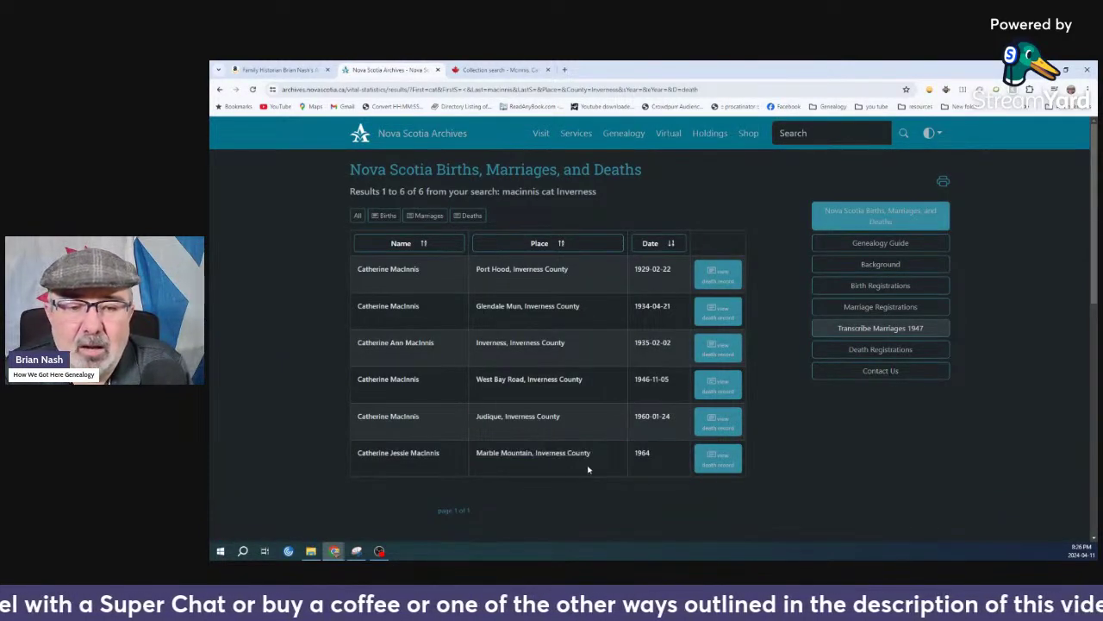
Open the 1946 West Bay Road death record and examine its birth date, age, parent and informant entries
click(715, 390)
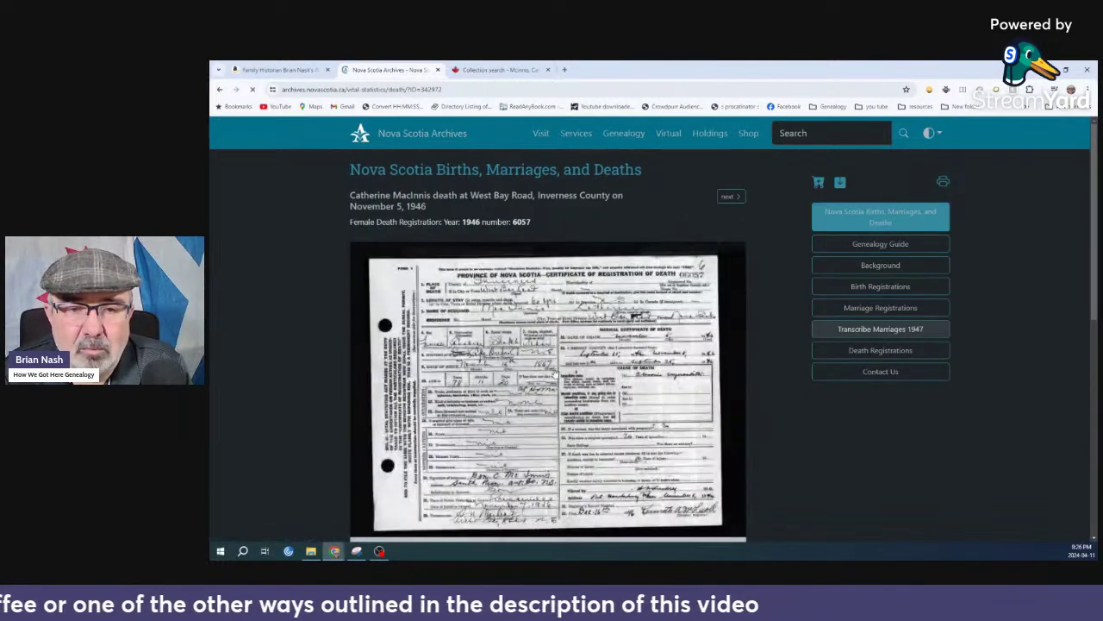
scroll(468, 466, up, 3)
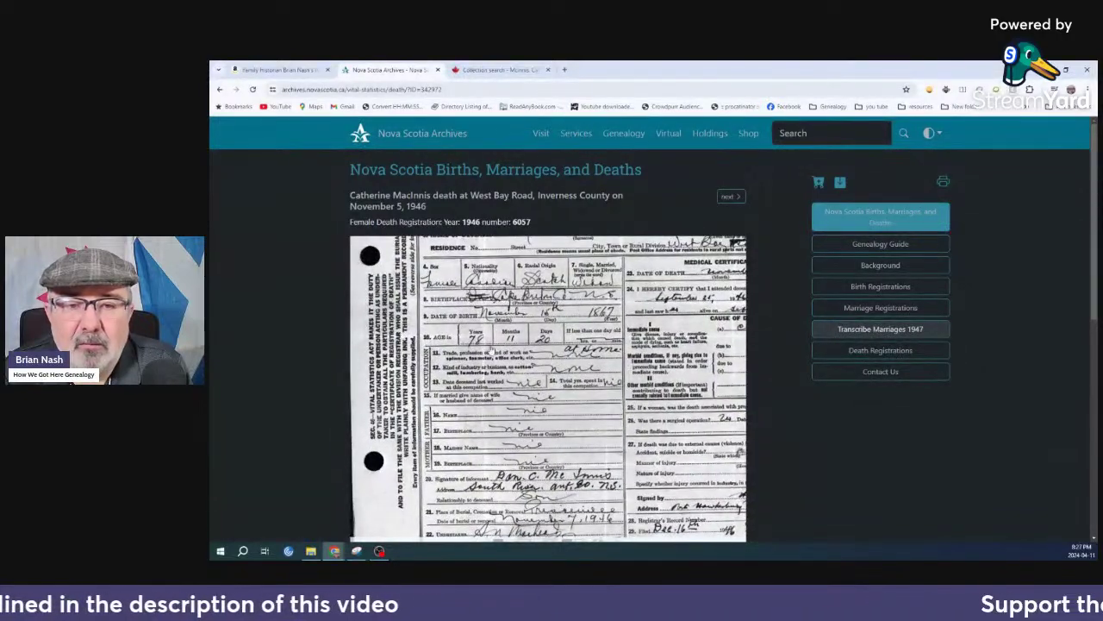
scroll(558, 393, up, 2)
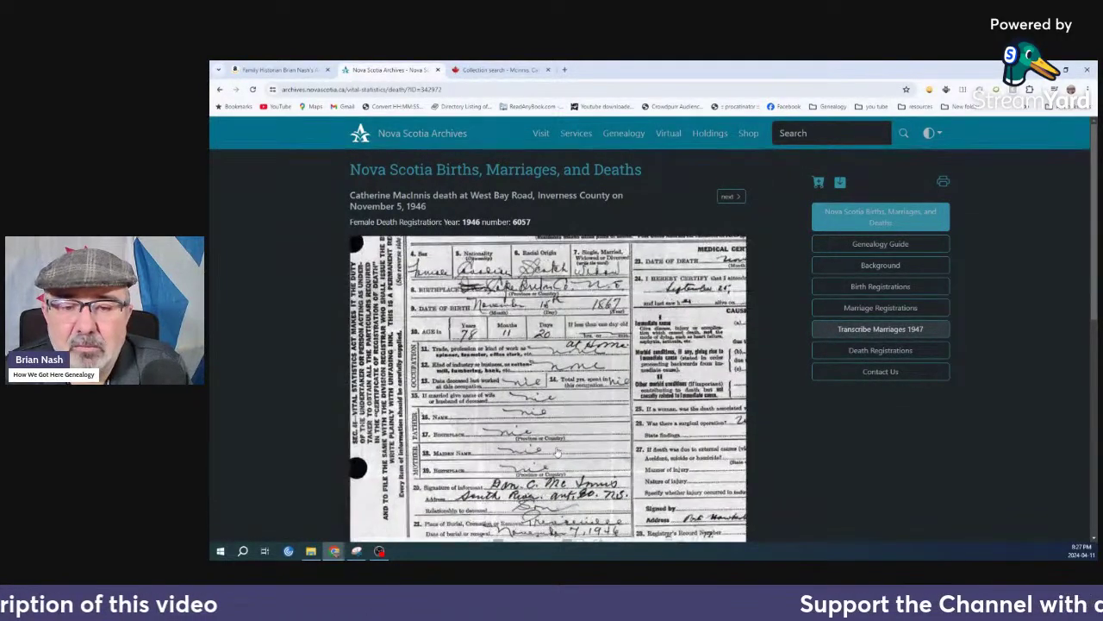
drag(561, 305, 545, 509)
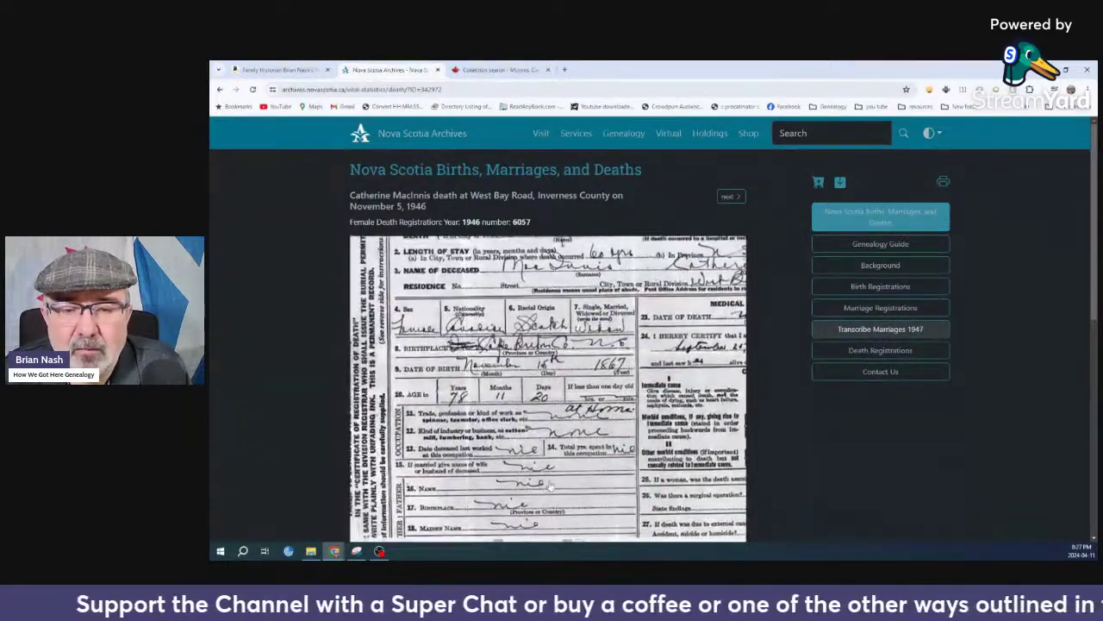
Check the 1901 census page on the Library and Archives Canada site, and go back to the Nova Scotia Archives death results
click(490, 70)
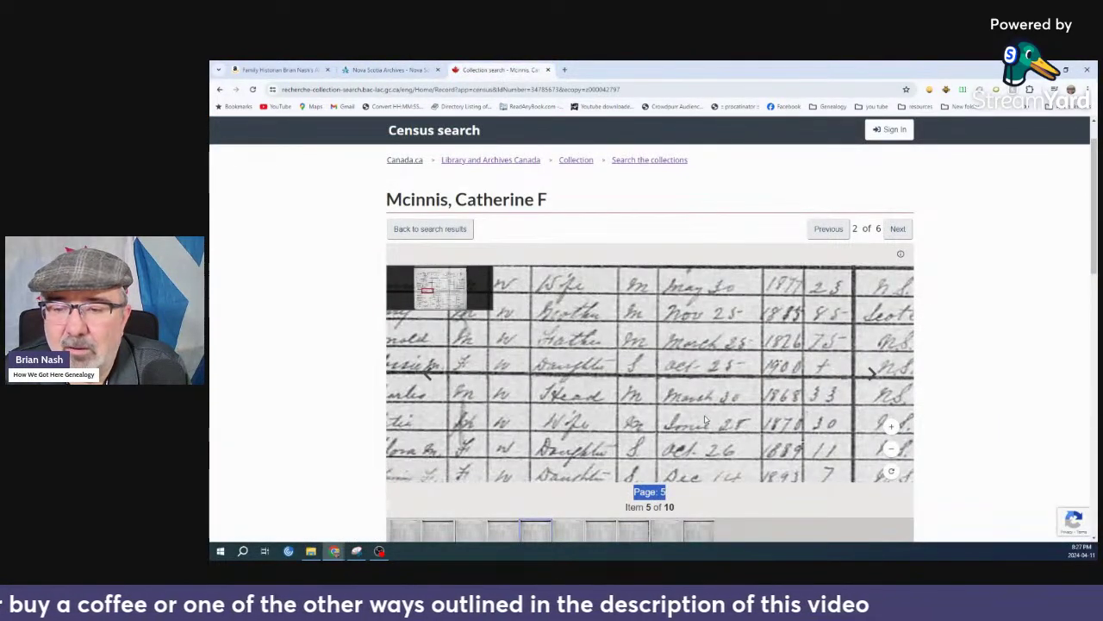
click(219, 89)
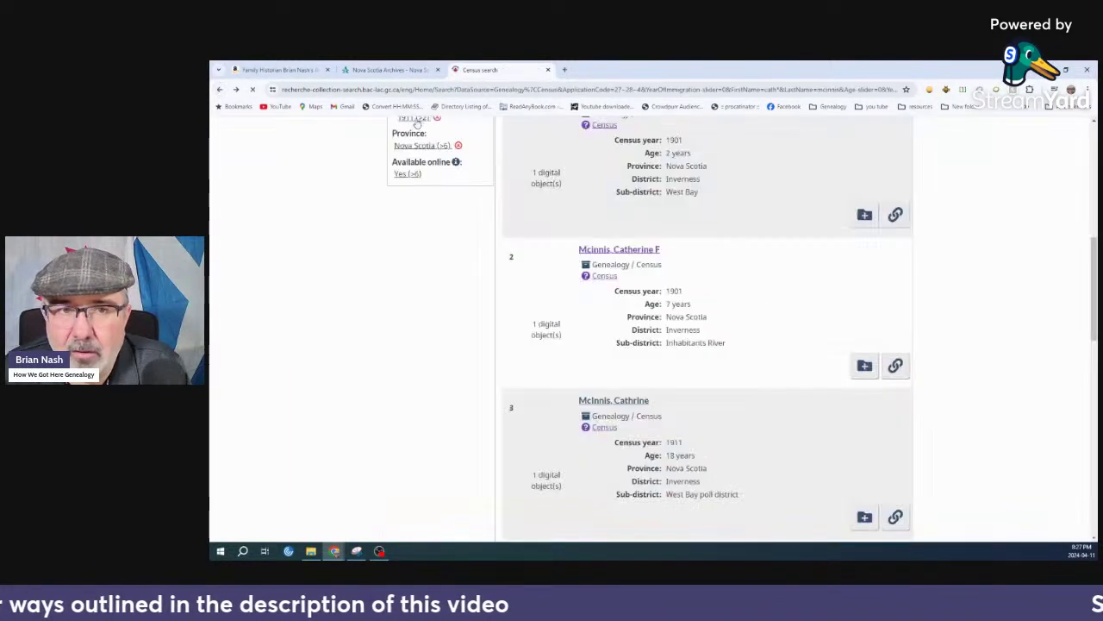
click(236, 89)
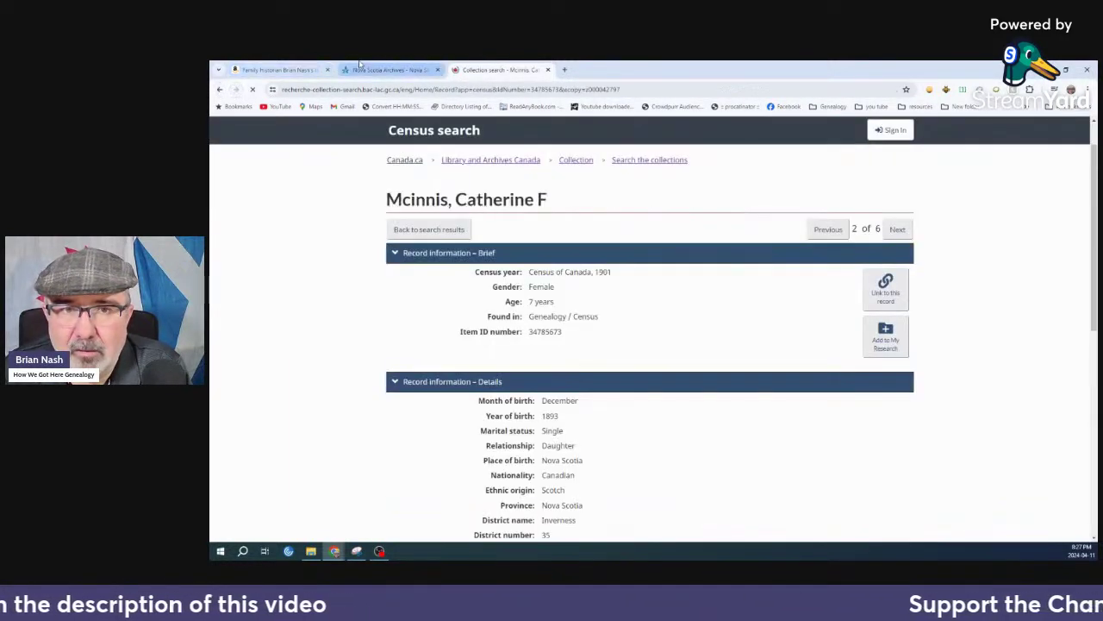
click(362, 72)
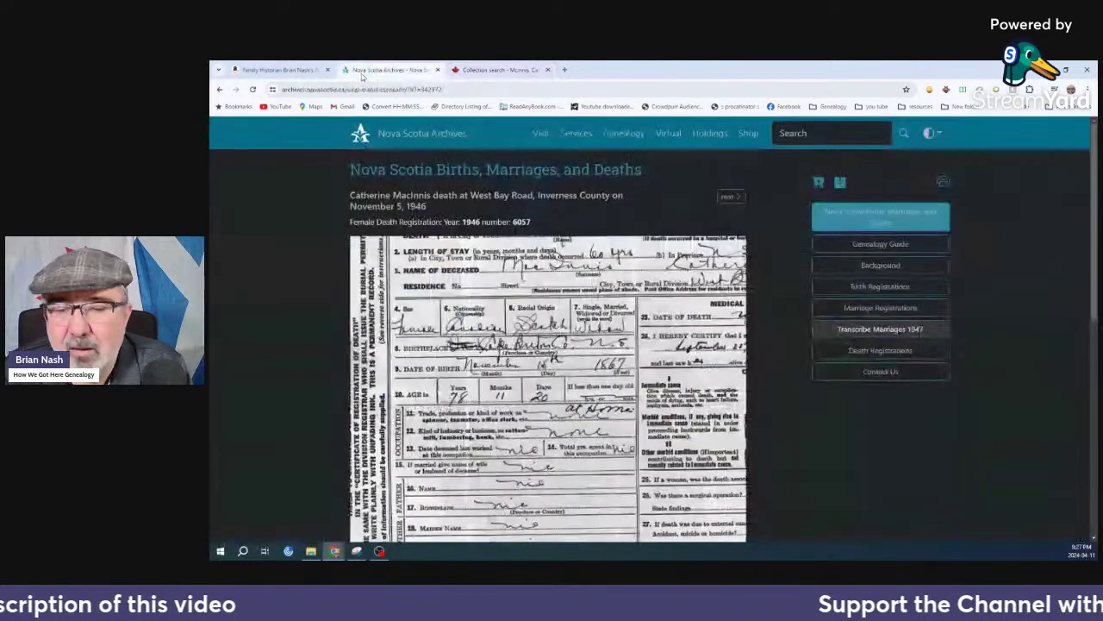
click(222, 90)
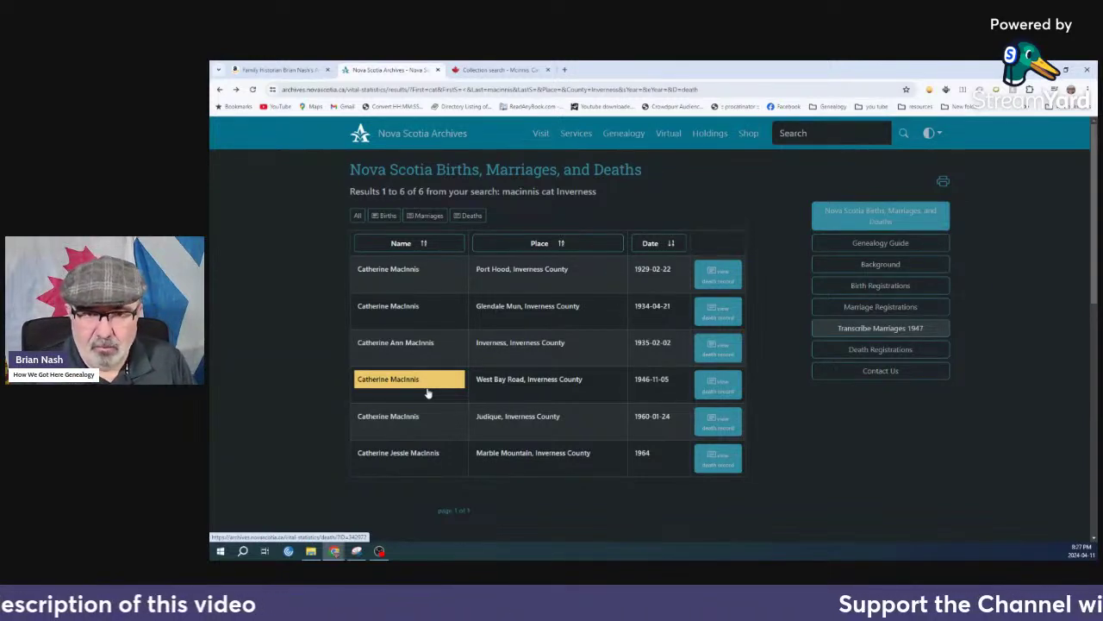
Examine the details of the 1901 Inhabitants River record in Library and Archives Canada's Census search and return to the census results
click(531, 70)
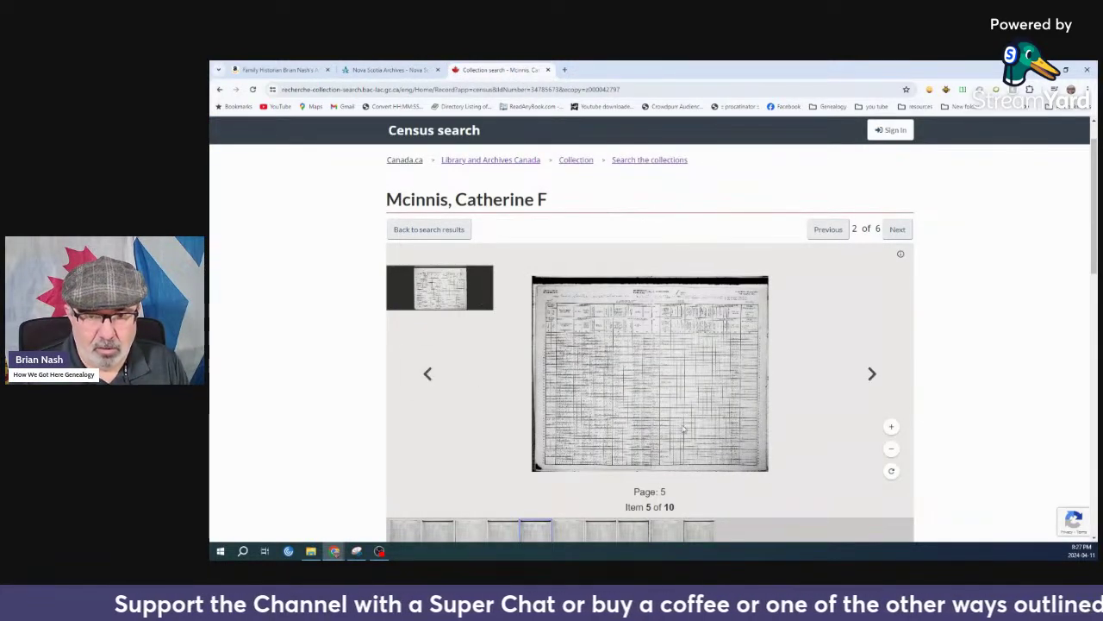
scroll(973, 406, down, 5)
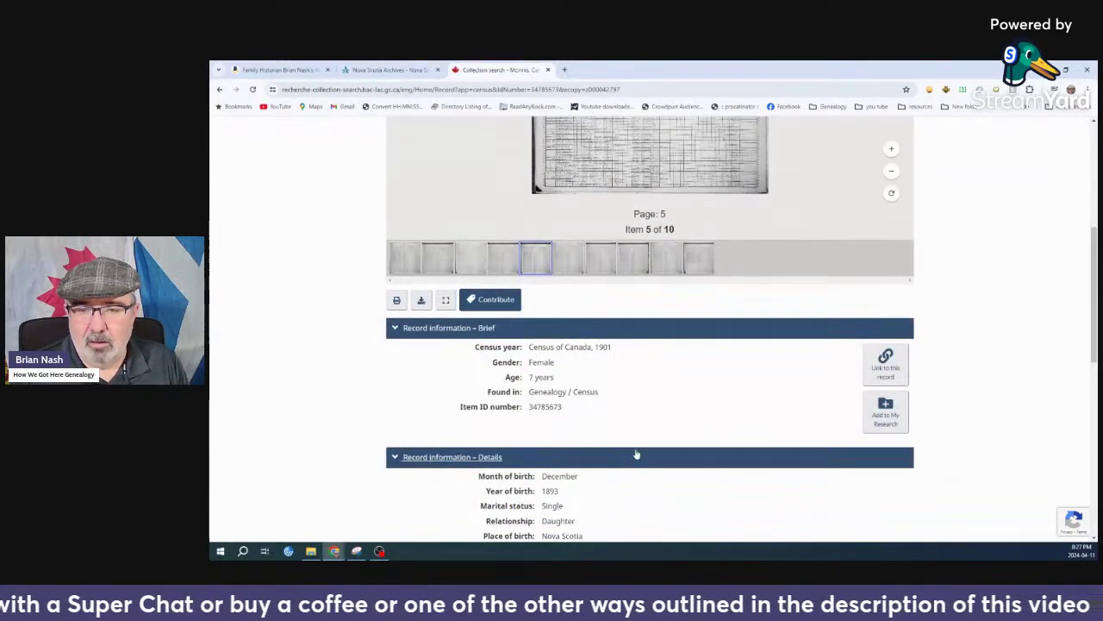
scroll(636, 454, down, 1)
scroll(636, 454, down, 2)
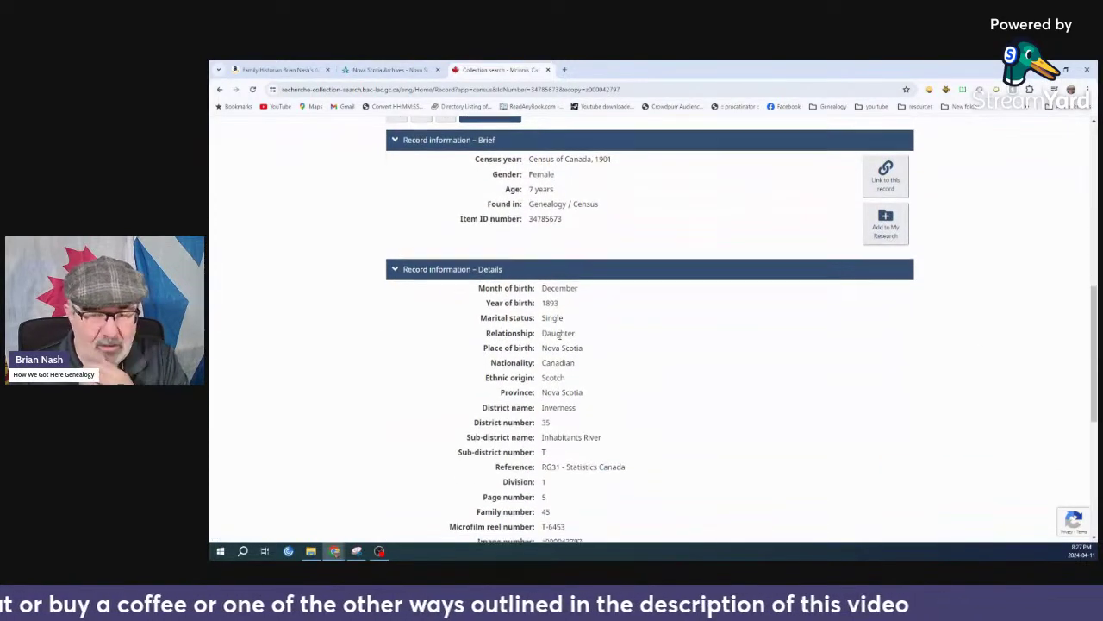
scroll(613, 394, down, 3)
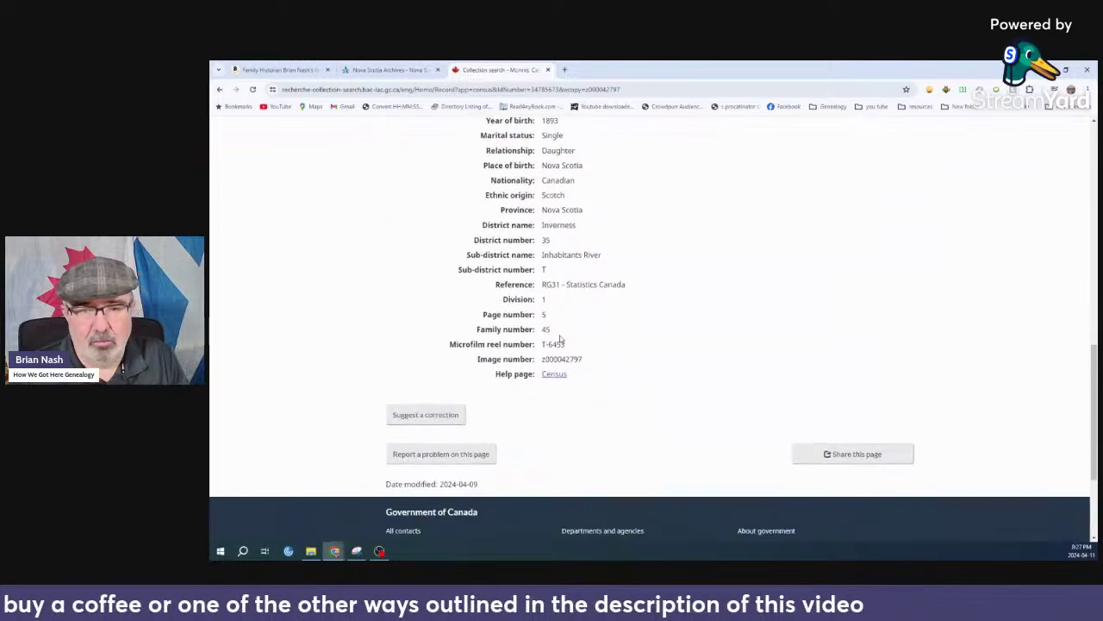
click(221, 90)
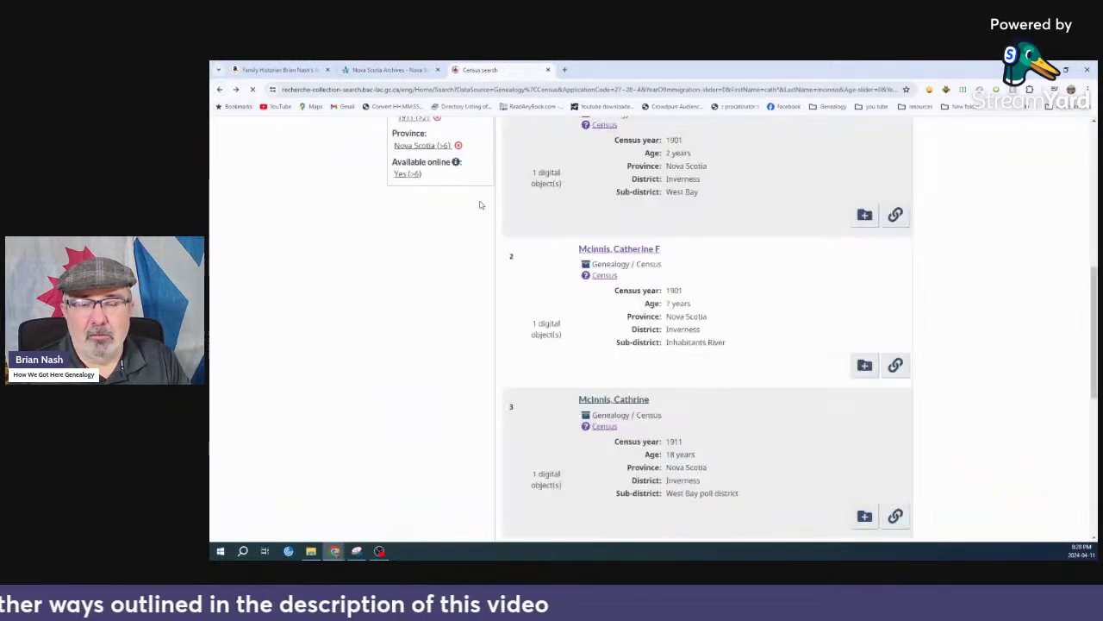
Open the 1911 West Bay poll district record of the 18-year-old and examine its birth, relationship and residence details
scroll(438, 258, up, 3)
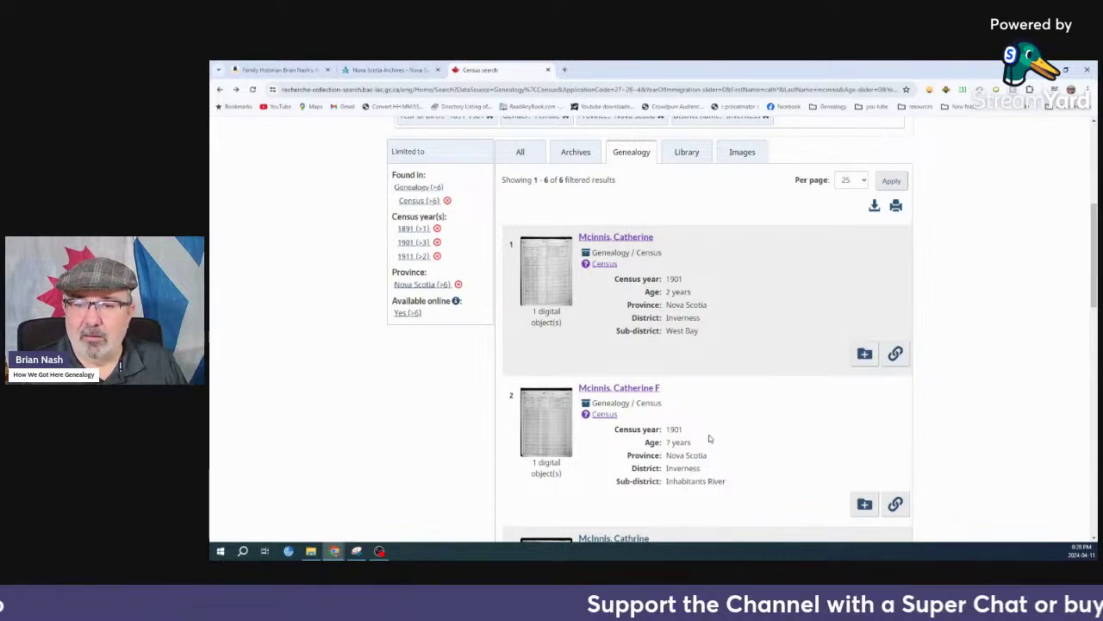
scroll(710, 439, up, 1)
scroll(678, 472, down, 4)
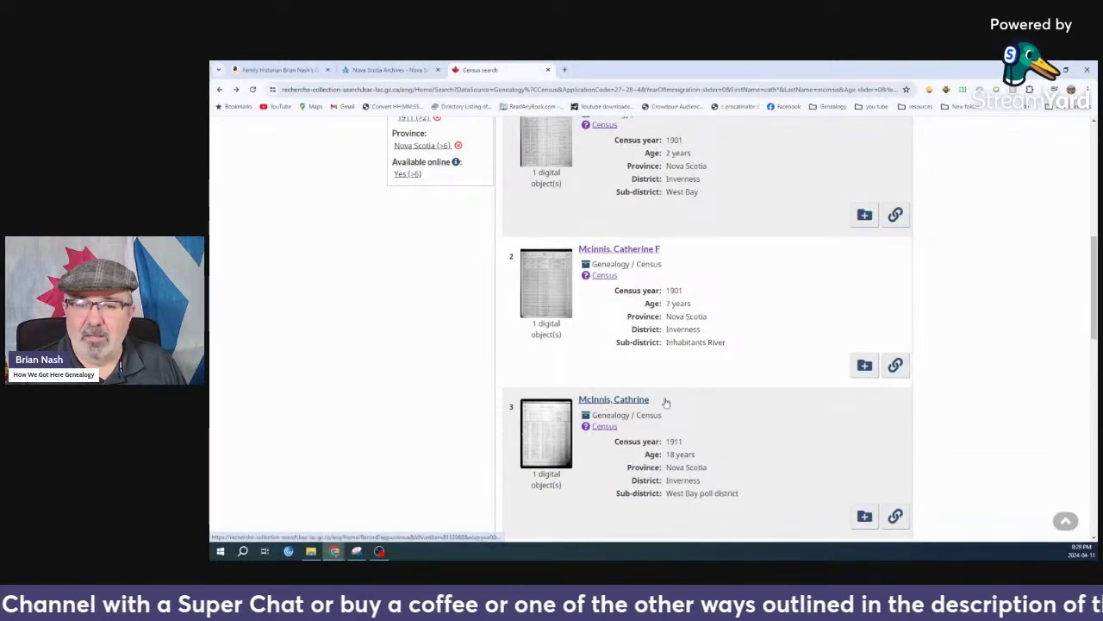
scroll(638, 400, down, 2)
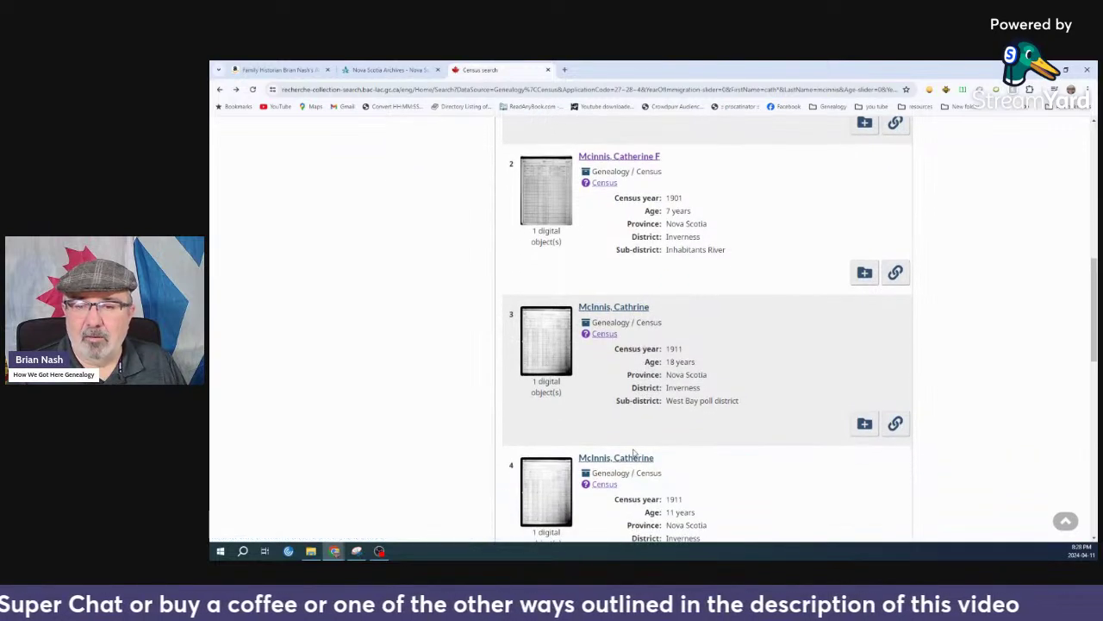
click(619, 312)
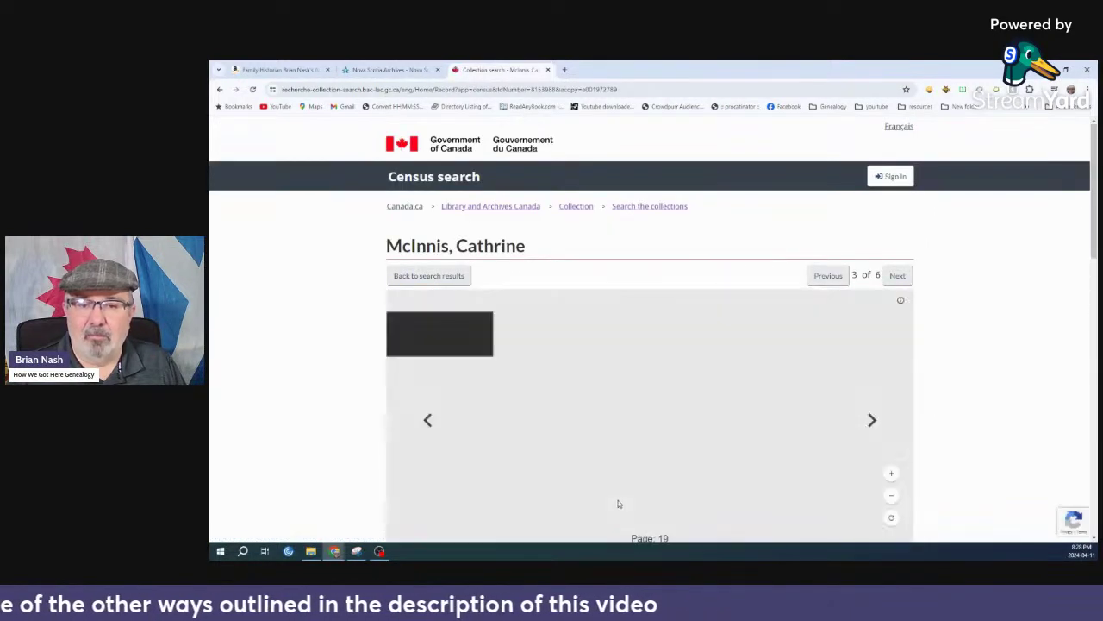
scroll(988, 432, down, 5)
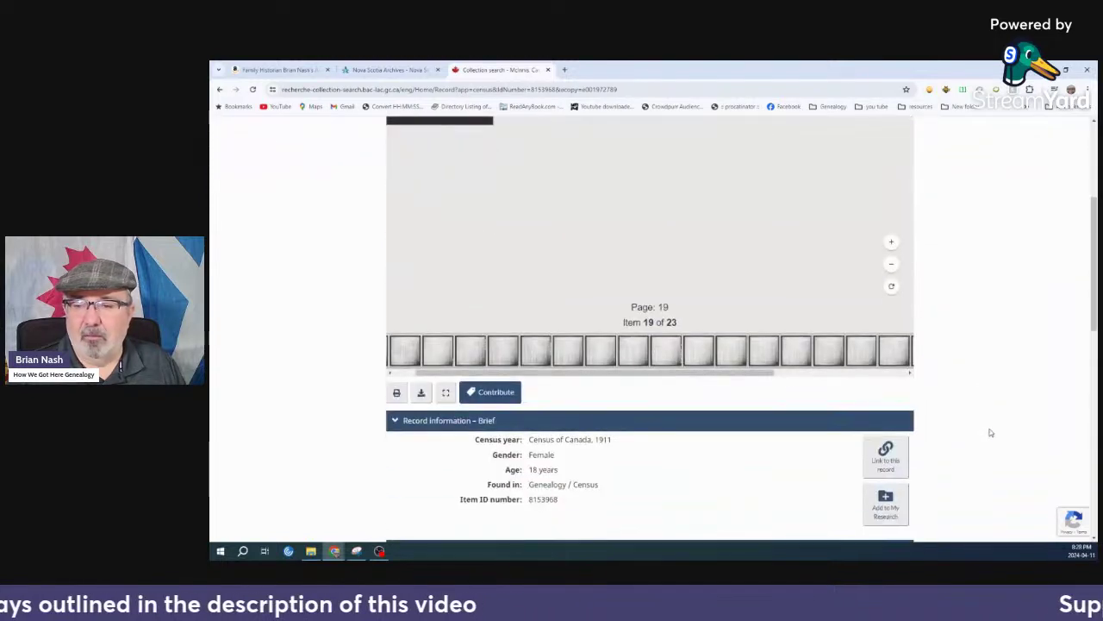
scroll(990, 432, down, 8)
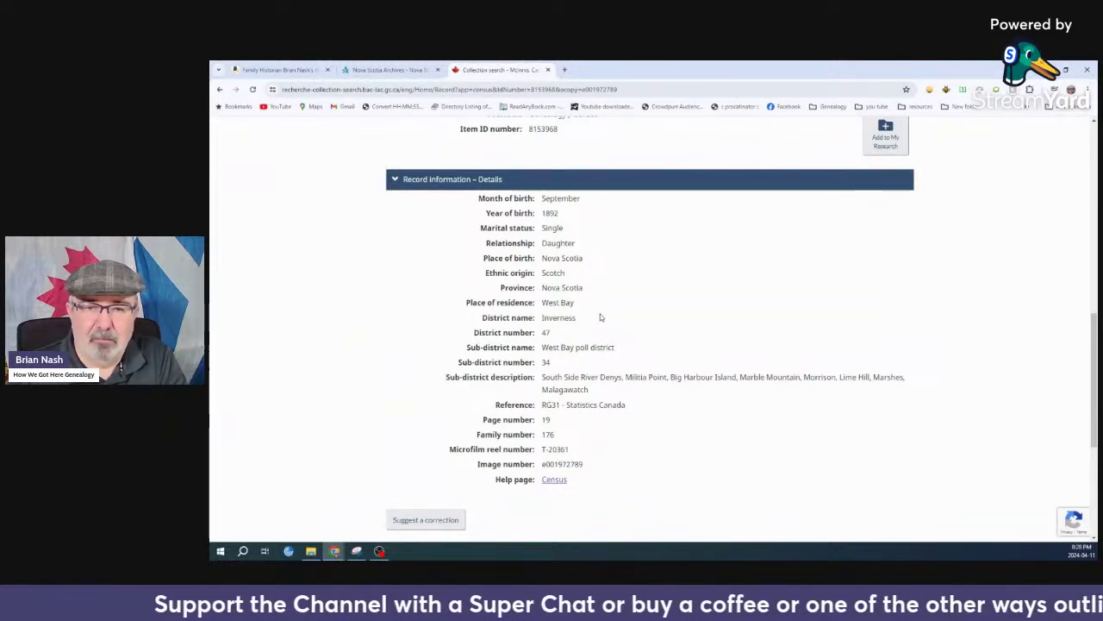
drag(603, 315, 611, 424)
click(622, 235)
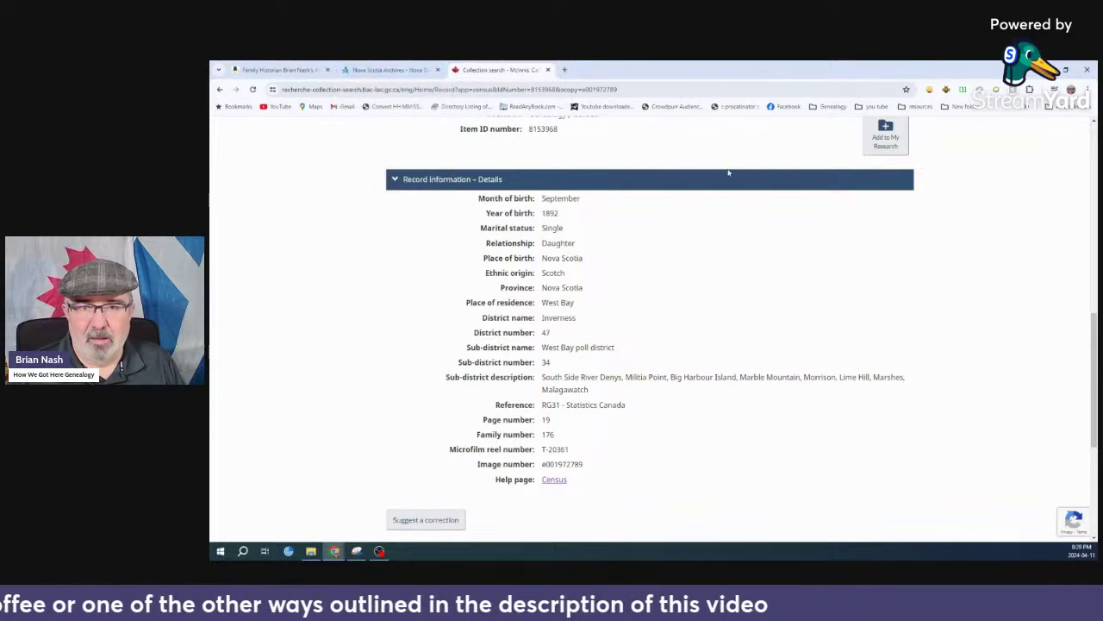
Compare the 1911 record's brief information with its page and family numbers for locating the household on the census image
scroll(747, 258, up, 3)
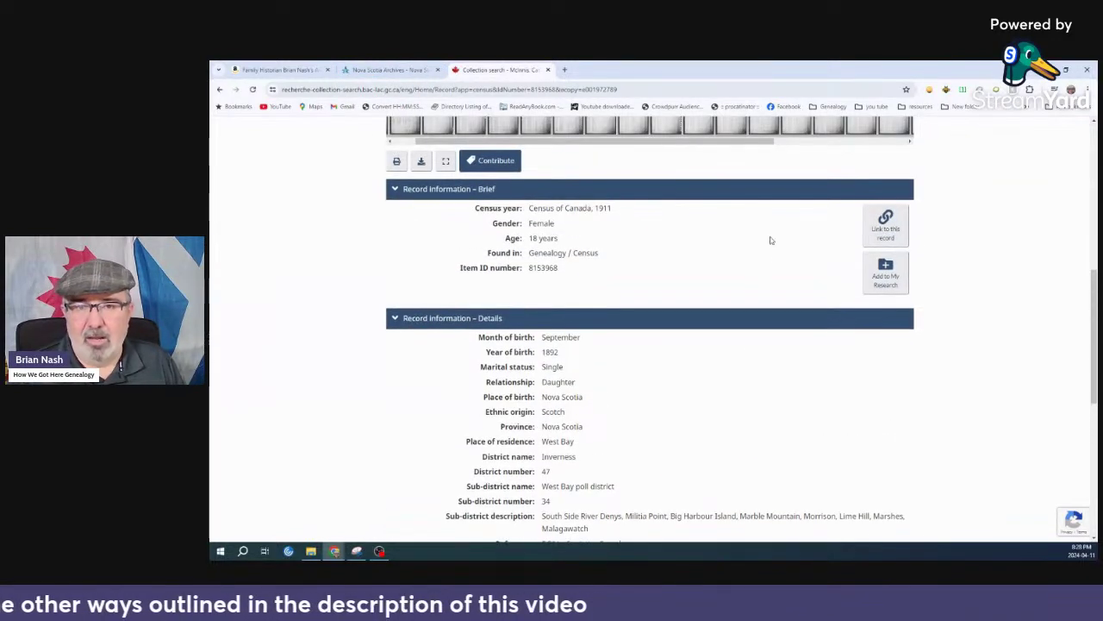
scroll(640, 296, up, 2)
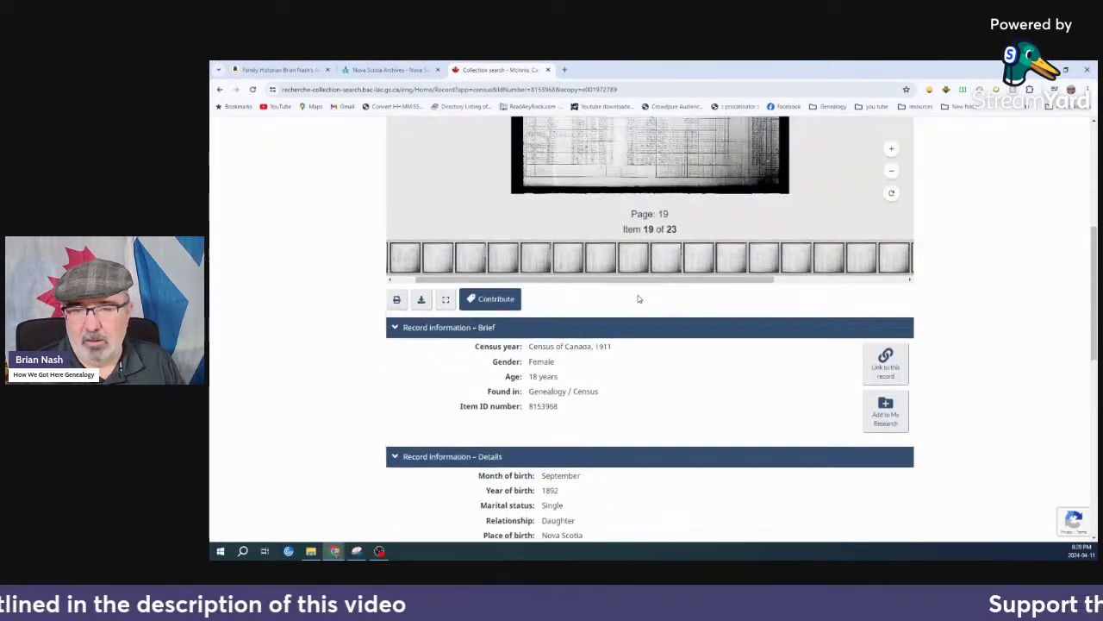
scroll(675, 382, up, 2)
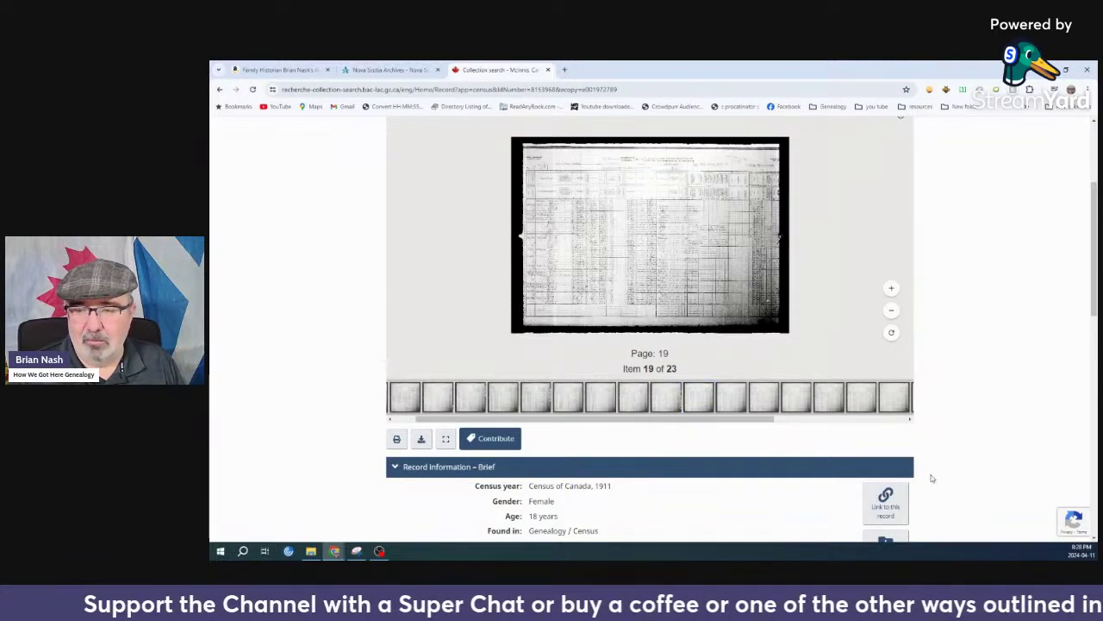
scroll(931, 479, down, 3)
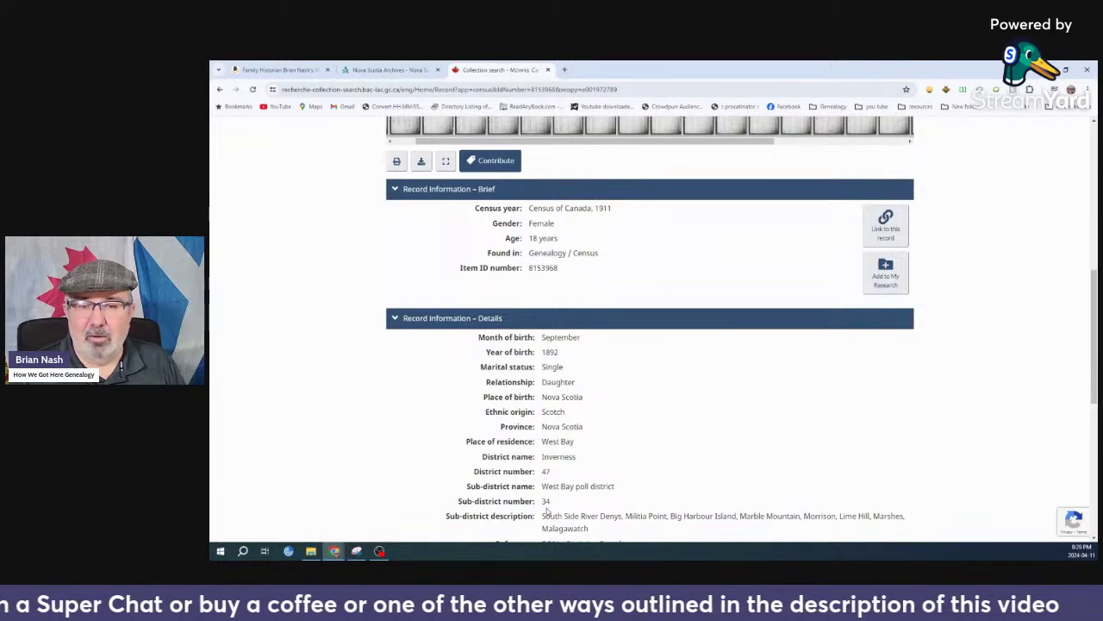
scroll(583, 444, down, 1)
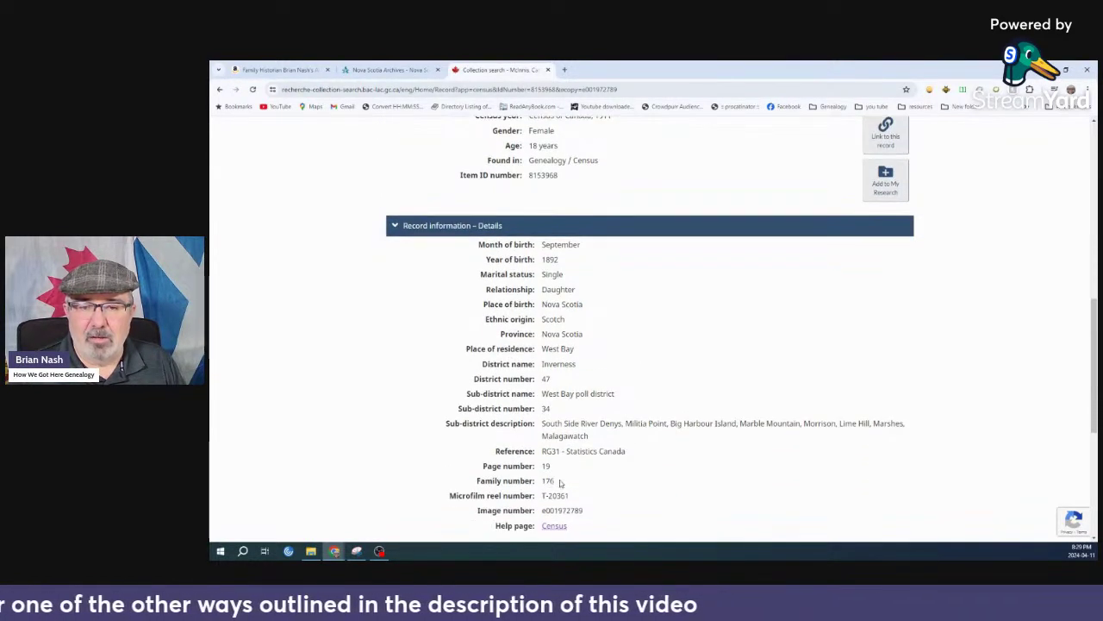
scroll(997, 296, up, 5)
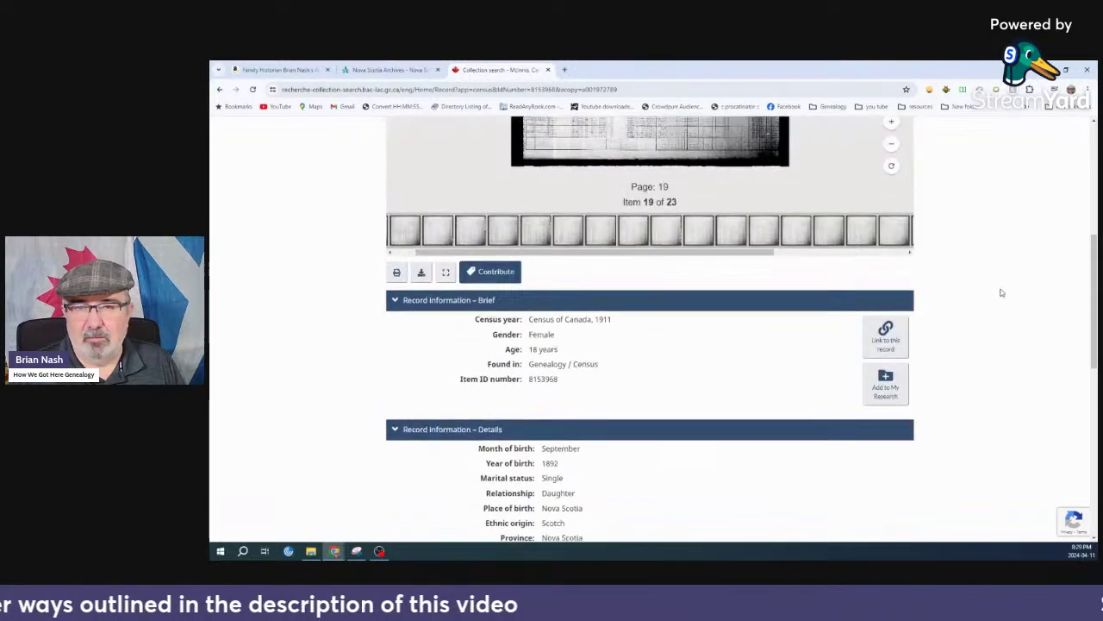
Examine the handwritten entries around dwelling number 176 on the page 19 census image
scroll(616, 357, up, 5)
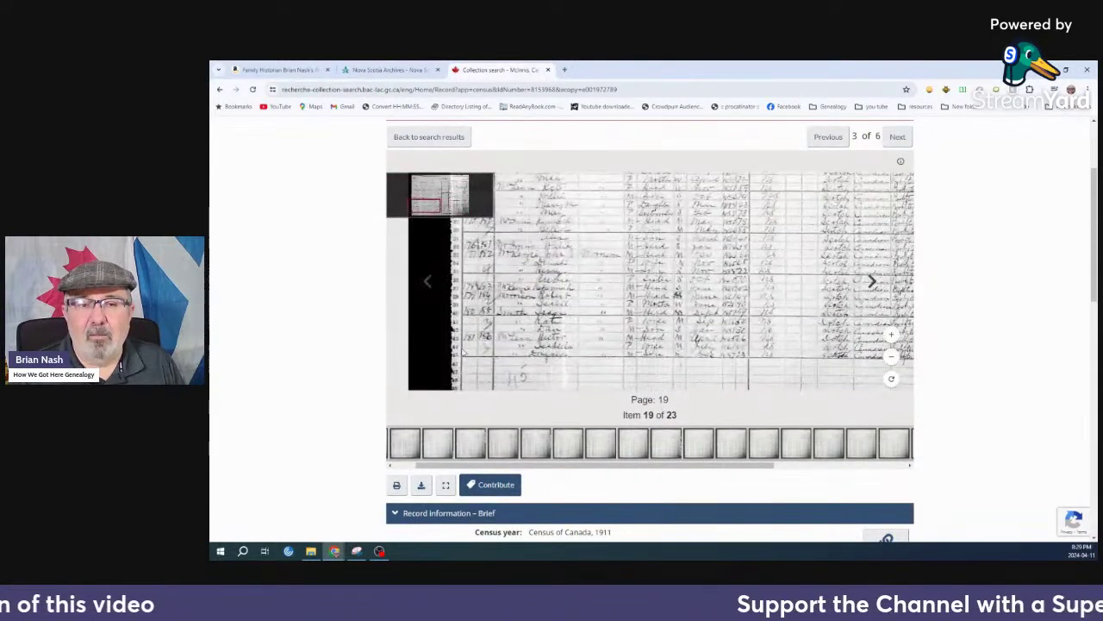
scroll(485, 348, up, 2)
drag(484, 346, 486, 426)
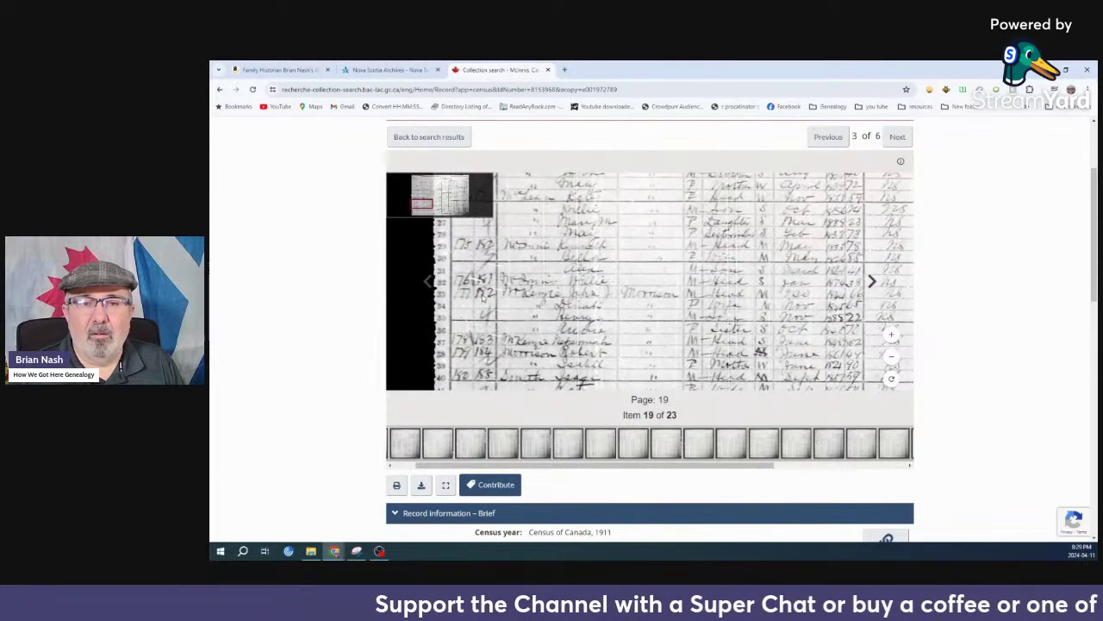
scroll(509, 306, up, 2)
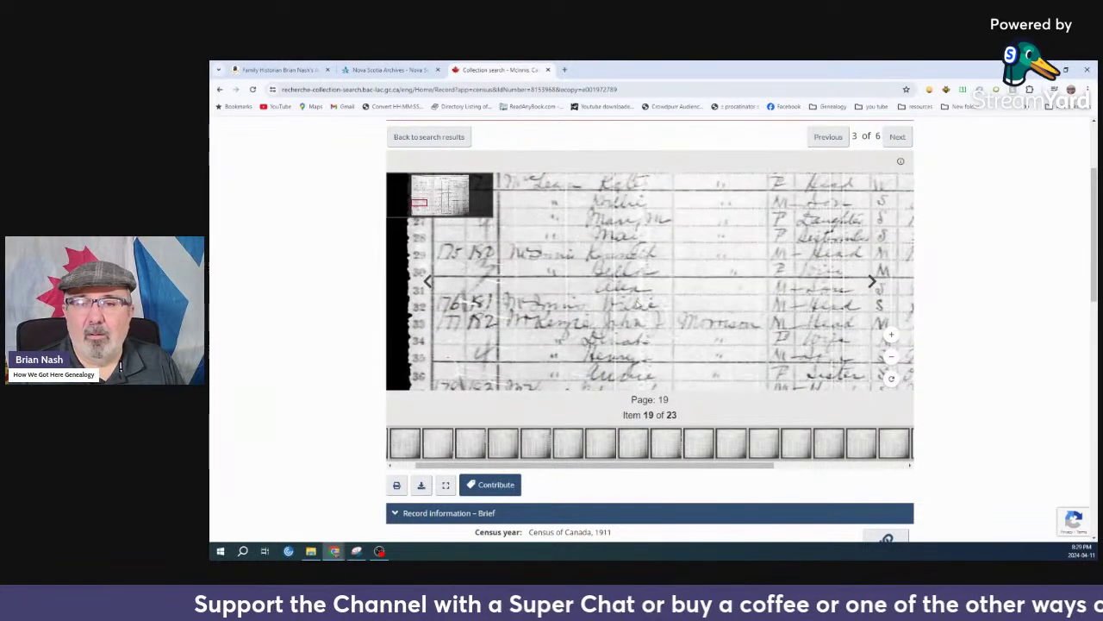
scroll(640, 308, up, 1)
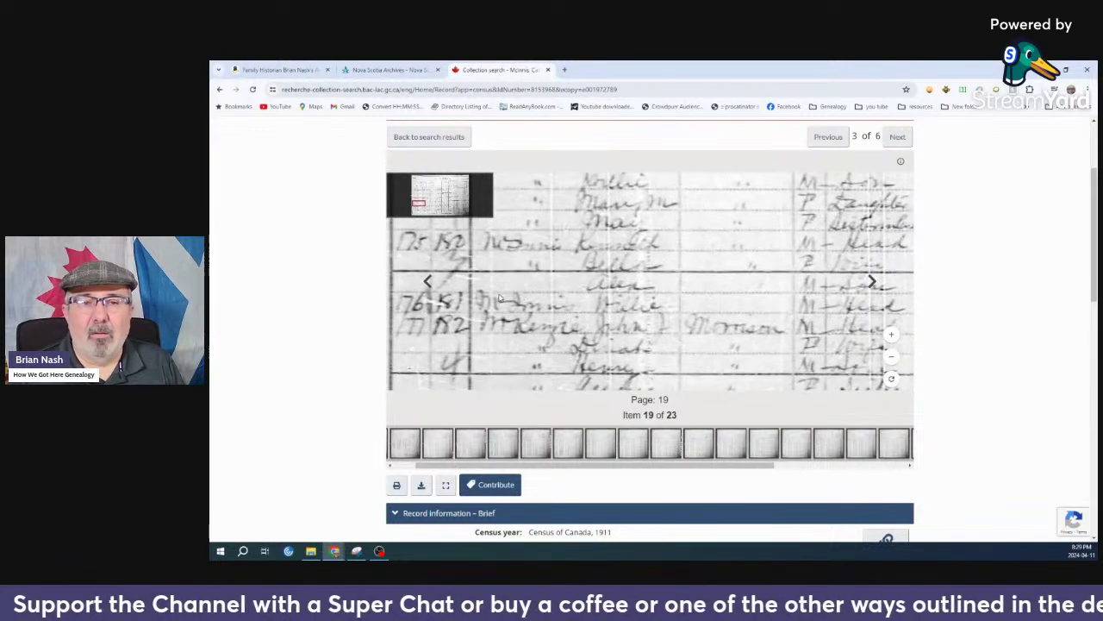
drag(499, 298, 484, 302)
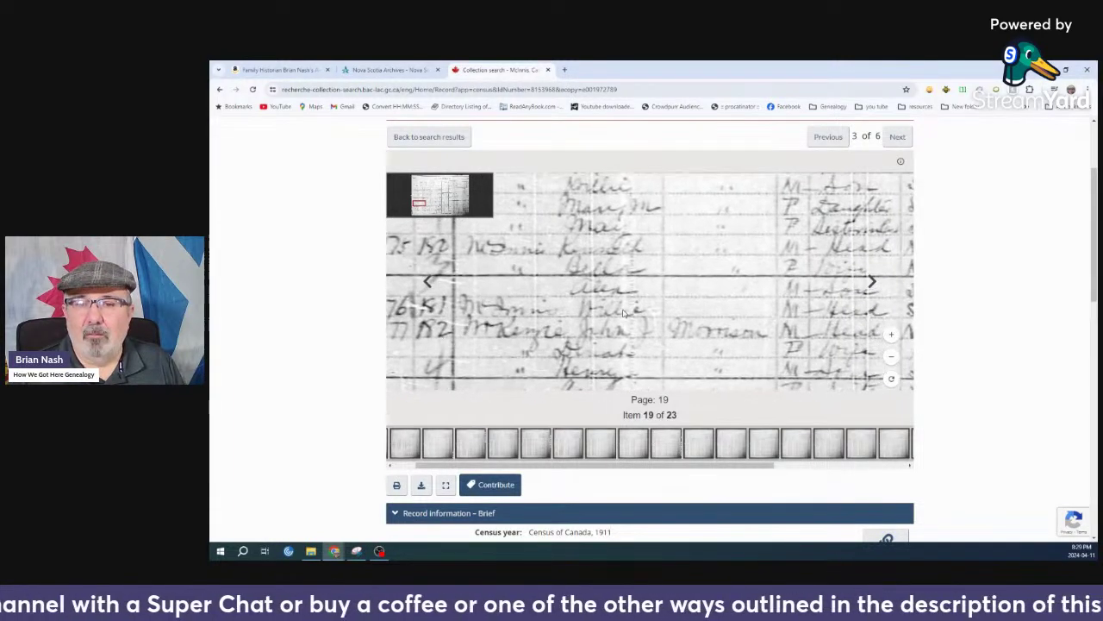
scroll(624, 313, down, 1)
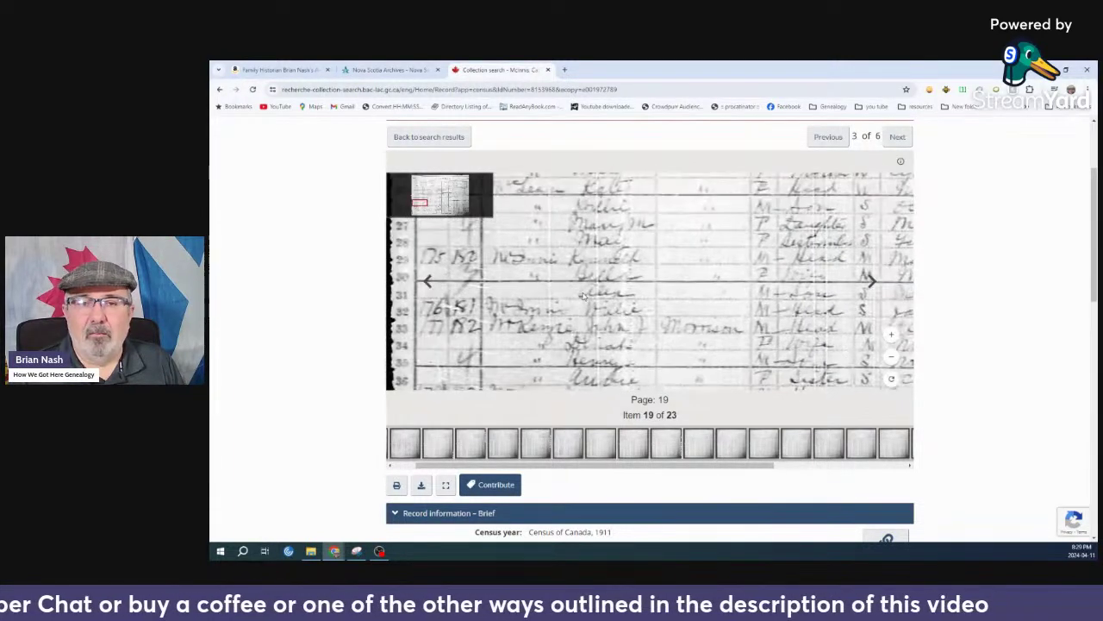
Locate family number 176 near the start of the page 19 census image and read the household members' names
drag(586, 295, 530, 380)
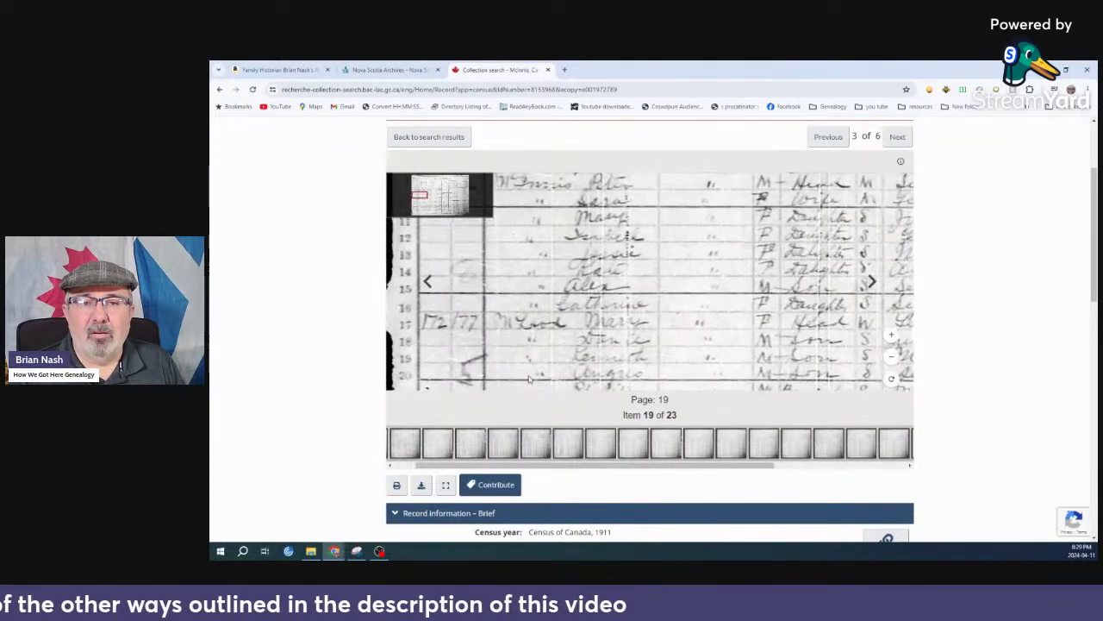
drag(542, 267, 544, 334)
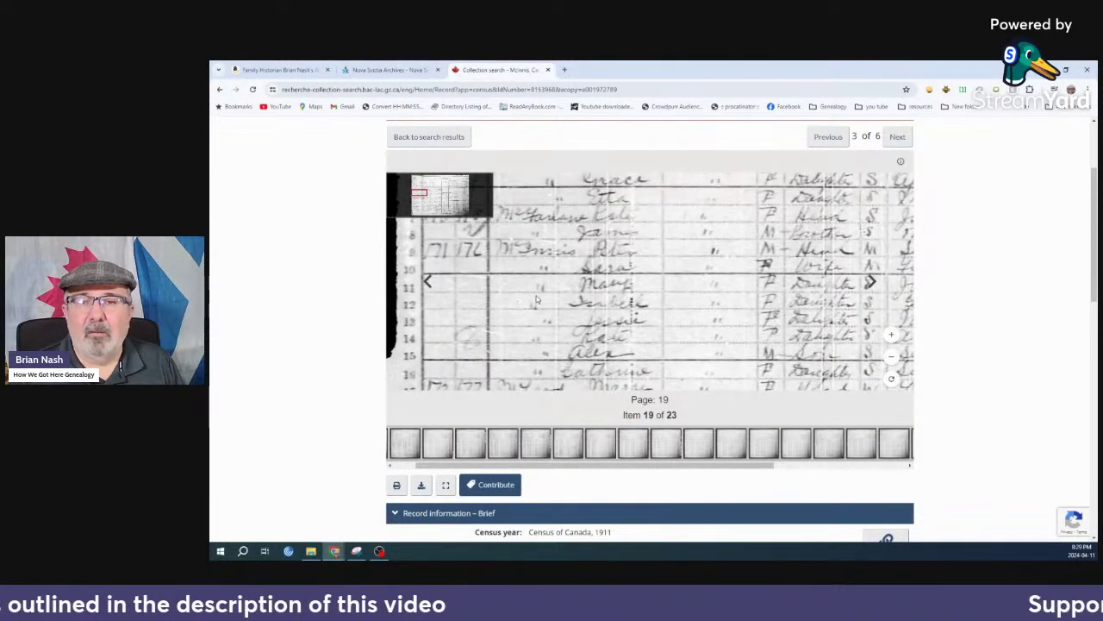
scroll(578, 274, up, 2)
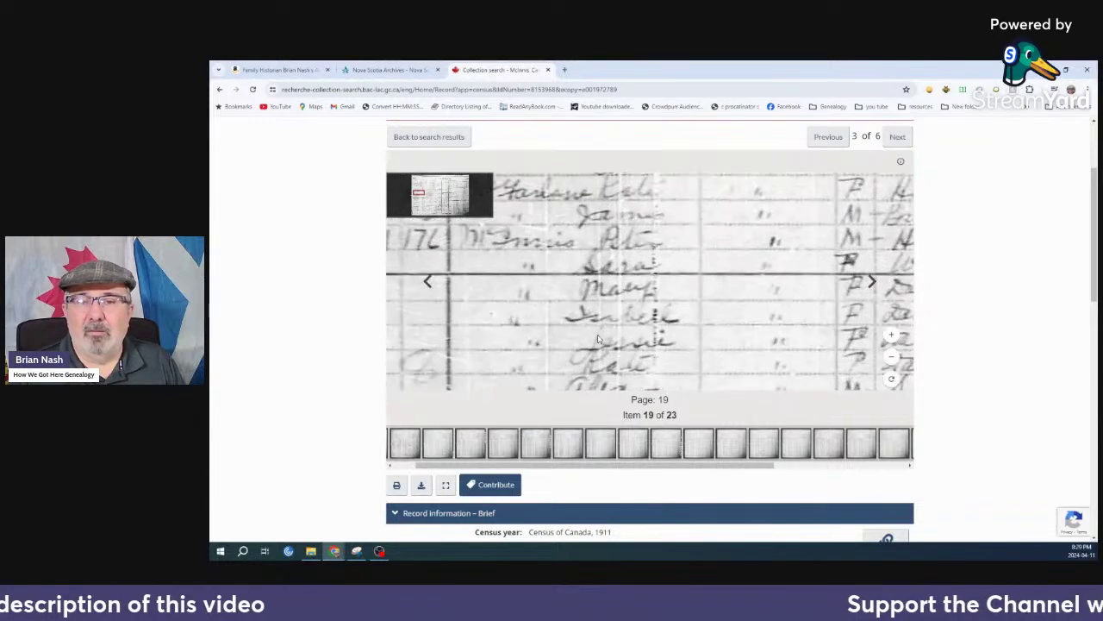
scroll(598, 339, down, 1)
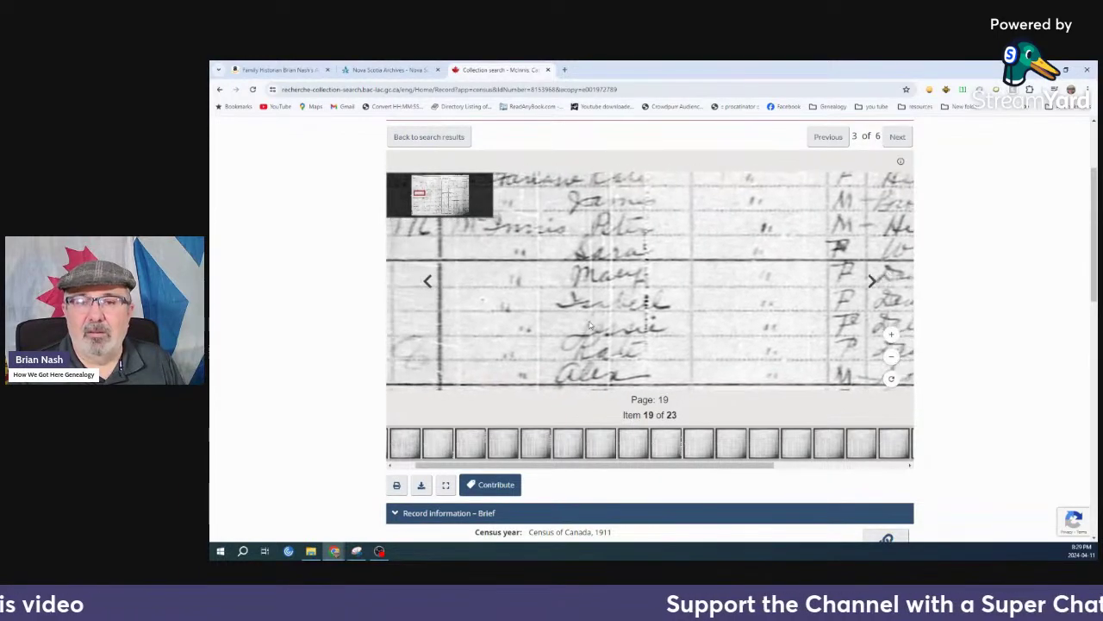
drag(590, 325, 629, 343)
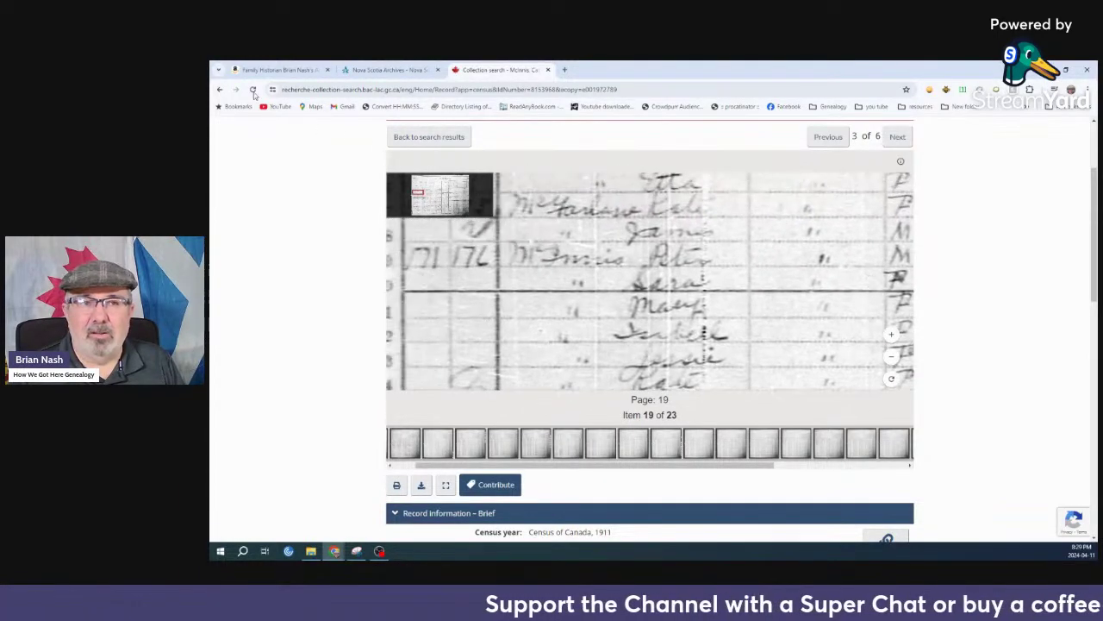
Return to the census search results and review the remaining 1891, 1901 and 1911 entries
click(221, 90)
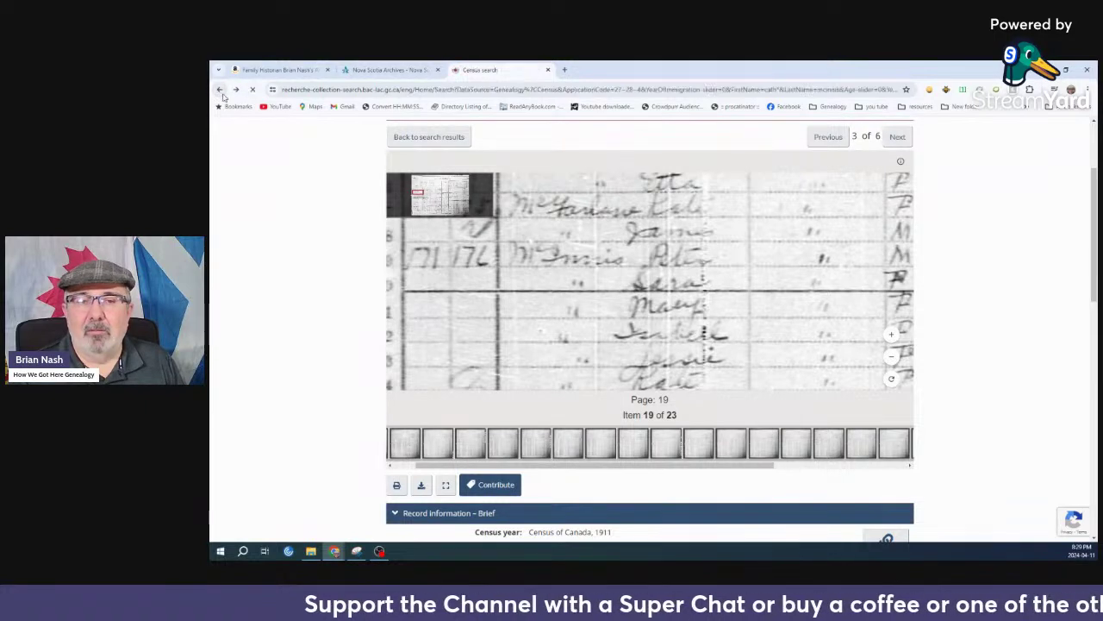
scroll(878, 483, down, 2)
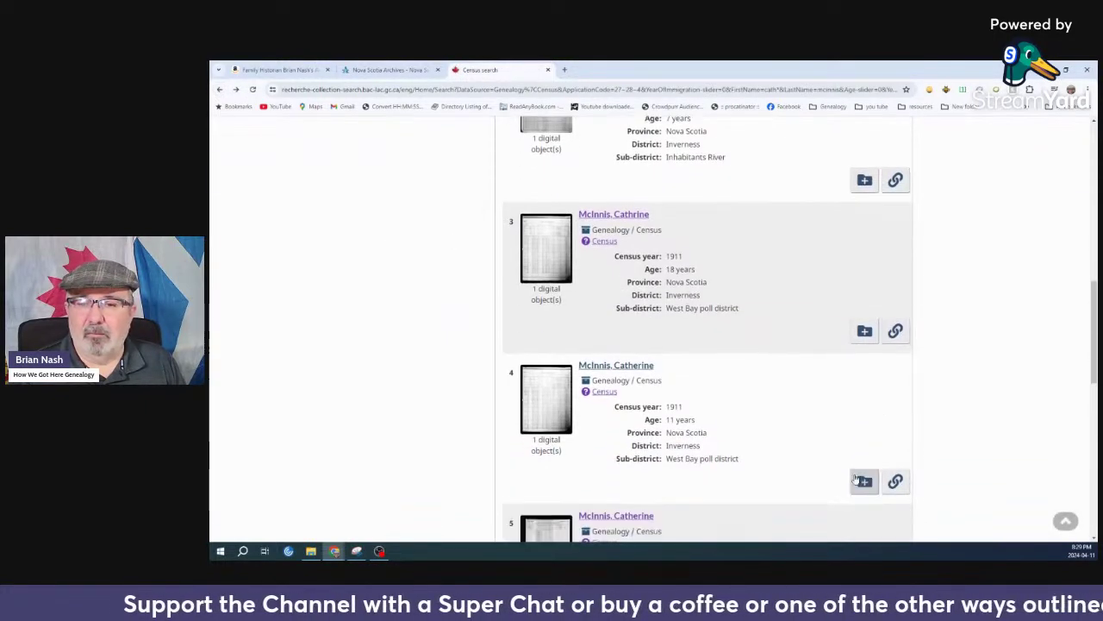
scroll(787, 437, down, 3)
scroll(784, 437, down, 3)
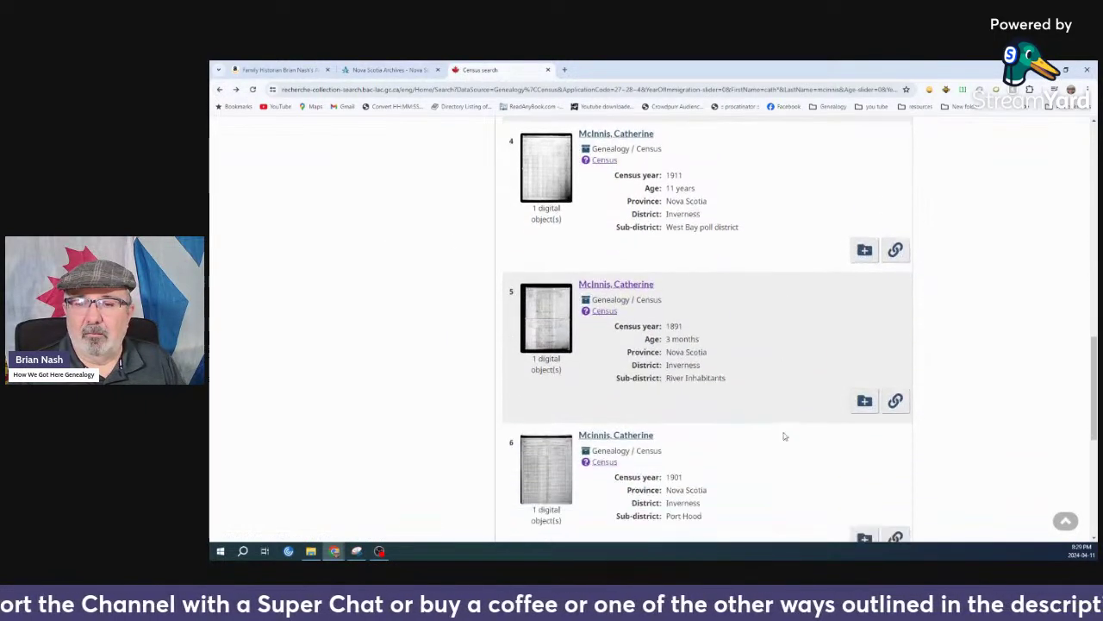
scroll(709, 392, up, 5)
scroll(710, 383, up, 10)
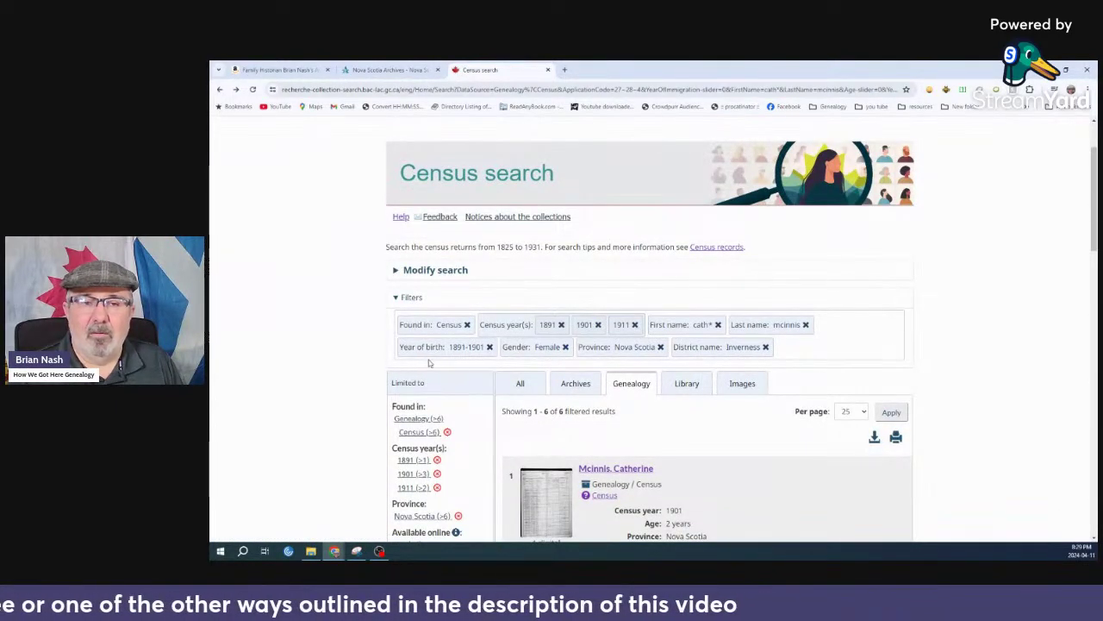
Rerun the census search with 1891 removed and 1921 added to the selected years, and review the results
click(435, 271)
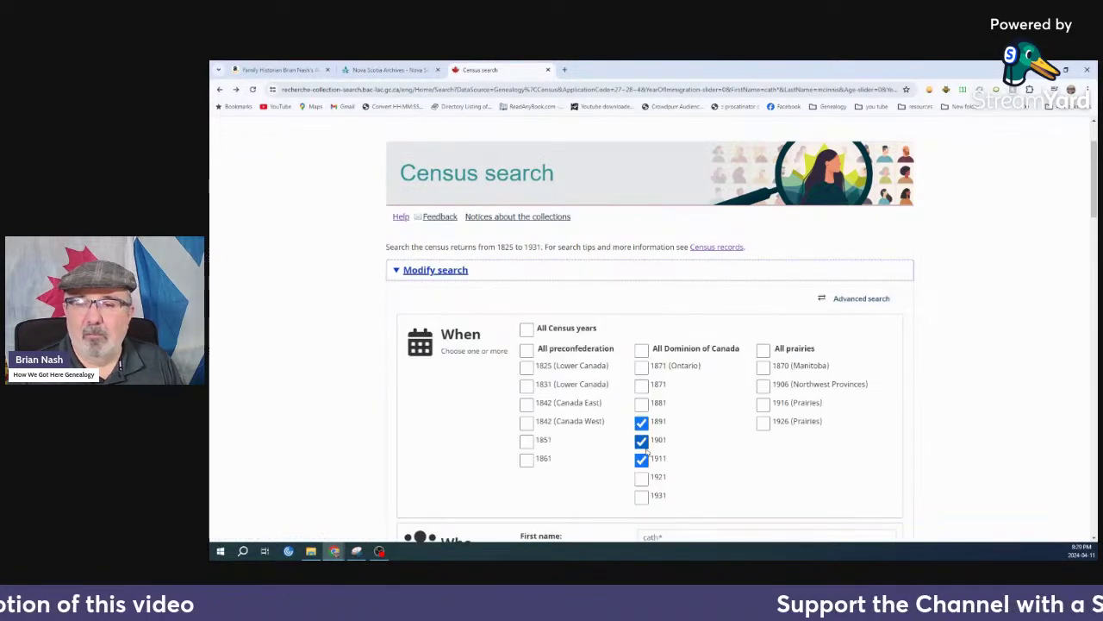
click(641, 421)
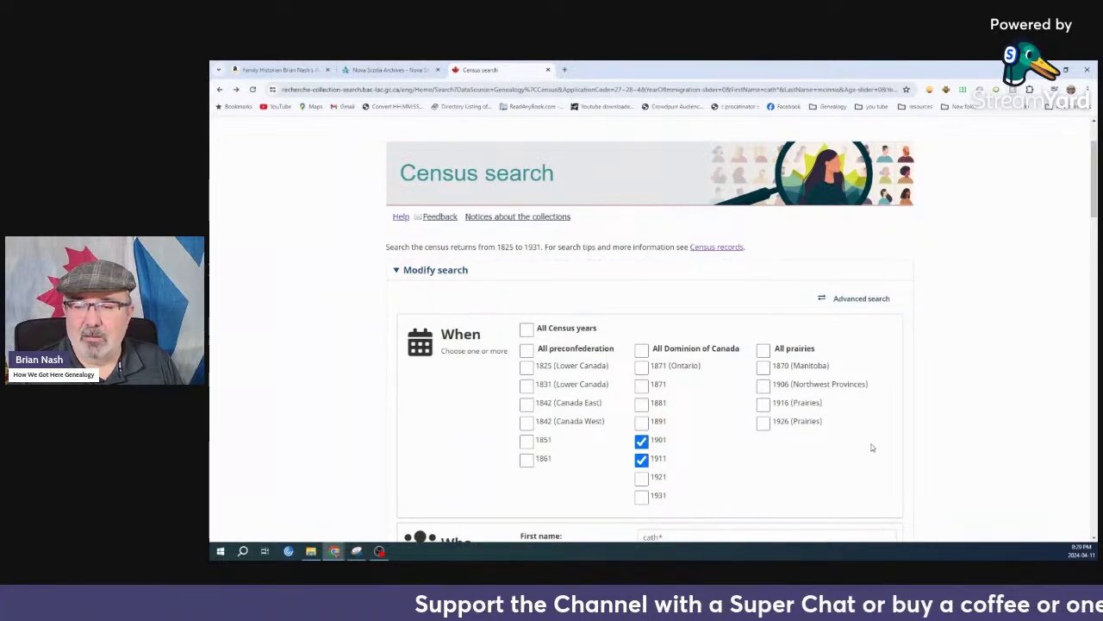
scroll(856, 446, down, 2)
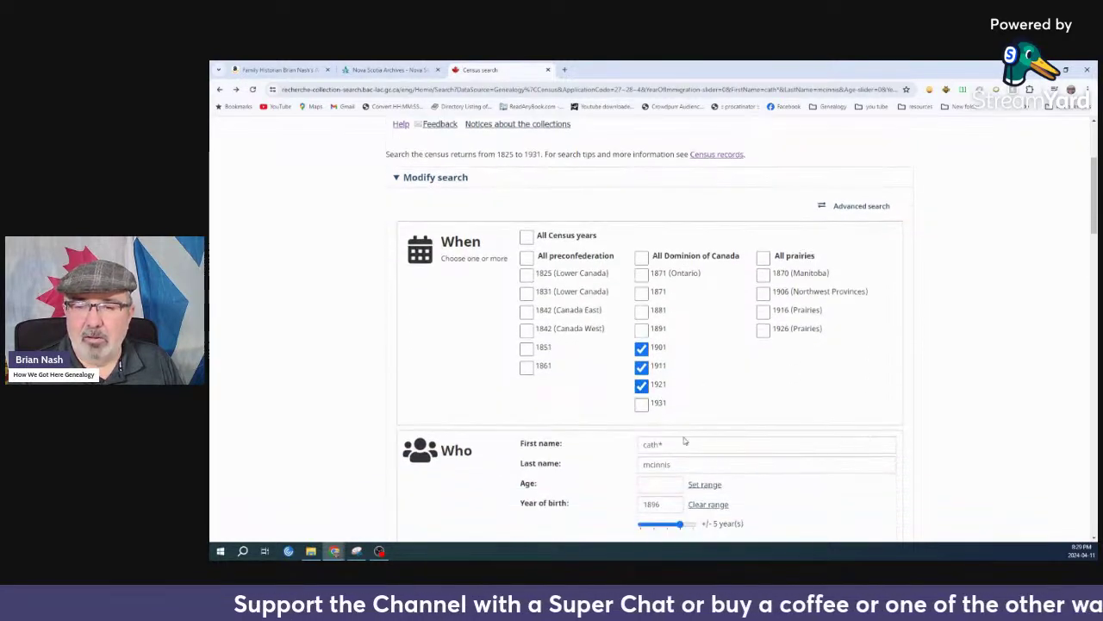
scroll(528, 466, down, 6)
scroll(528, 466, down, 2)
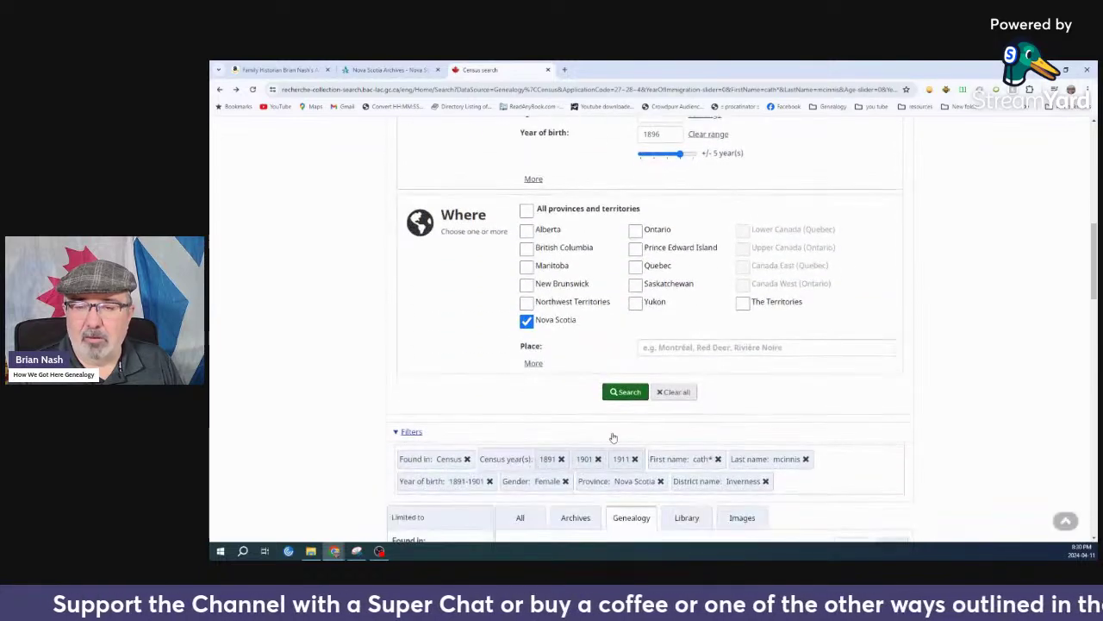
click(626, 392)
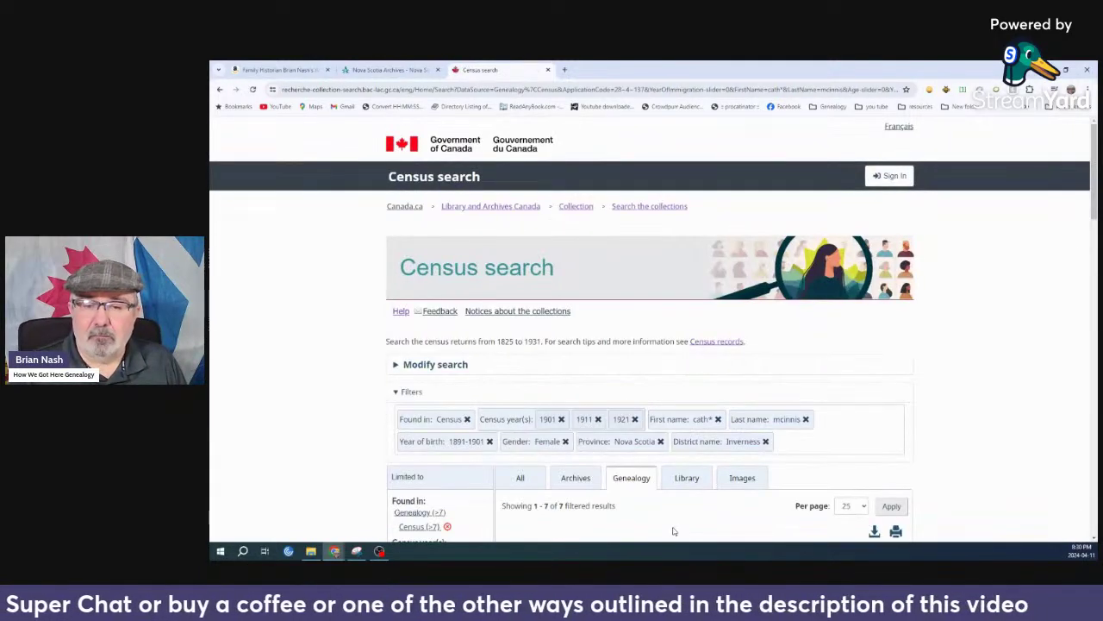
drag(676, 524, 703, 470)
scroll(937, 415, down, 5)
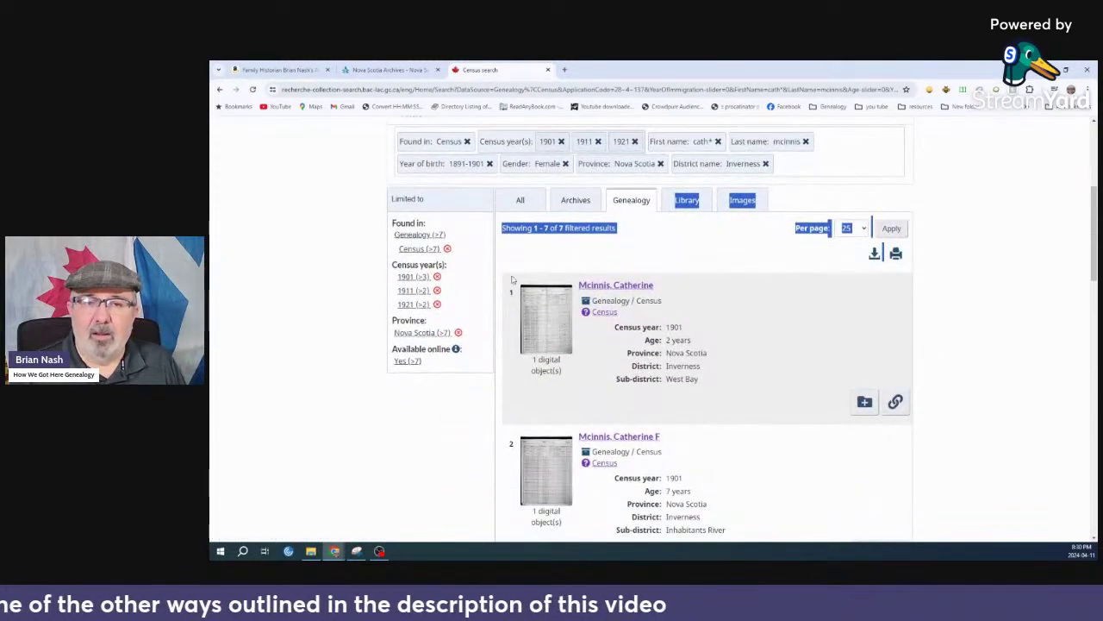
scroll(479, 248, up, 1)
scroll(478, 250, up, 1)
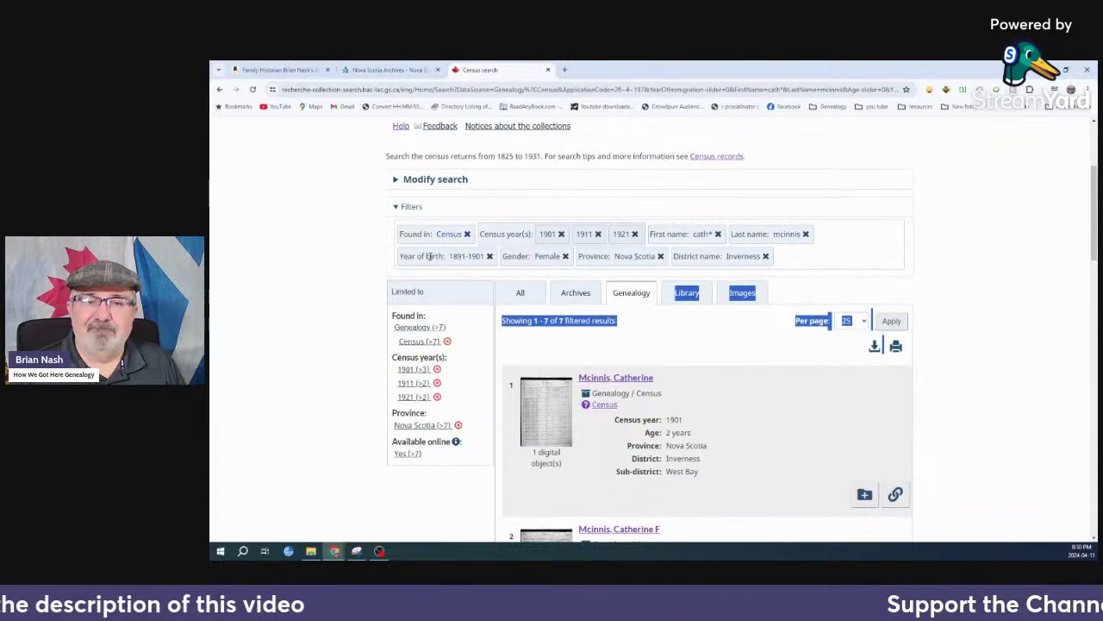
Rerun the census search with year of birth 1893 and a range of +/- 2 years, and review the results
click(458, 183)
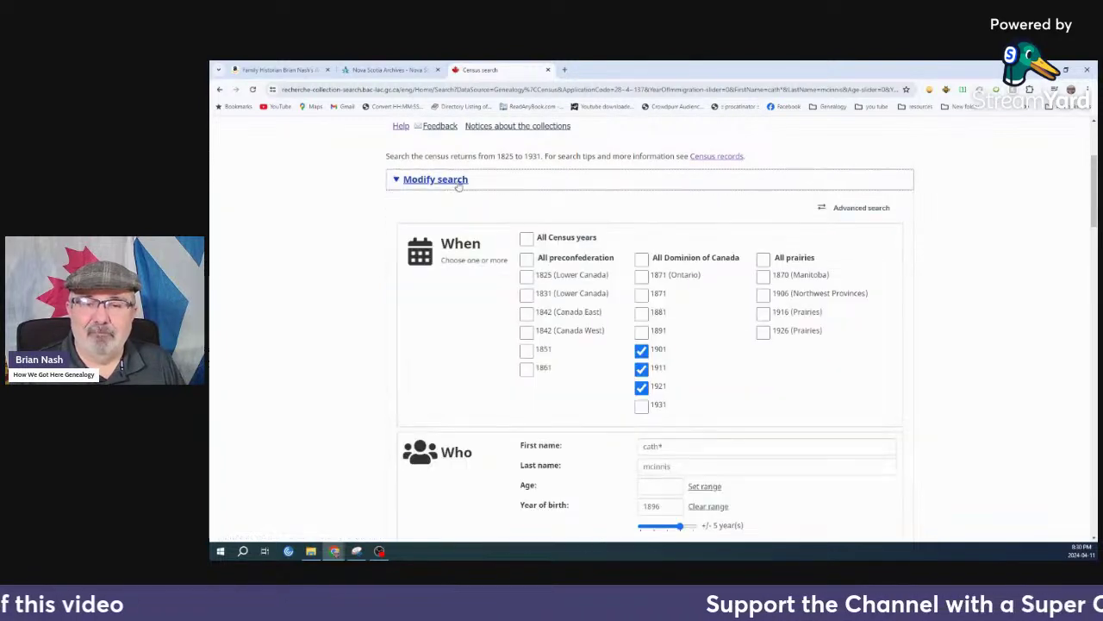
scroll(665, 419, down, 2)
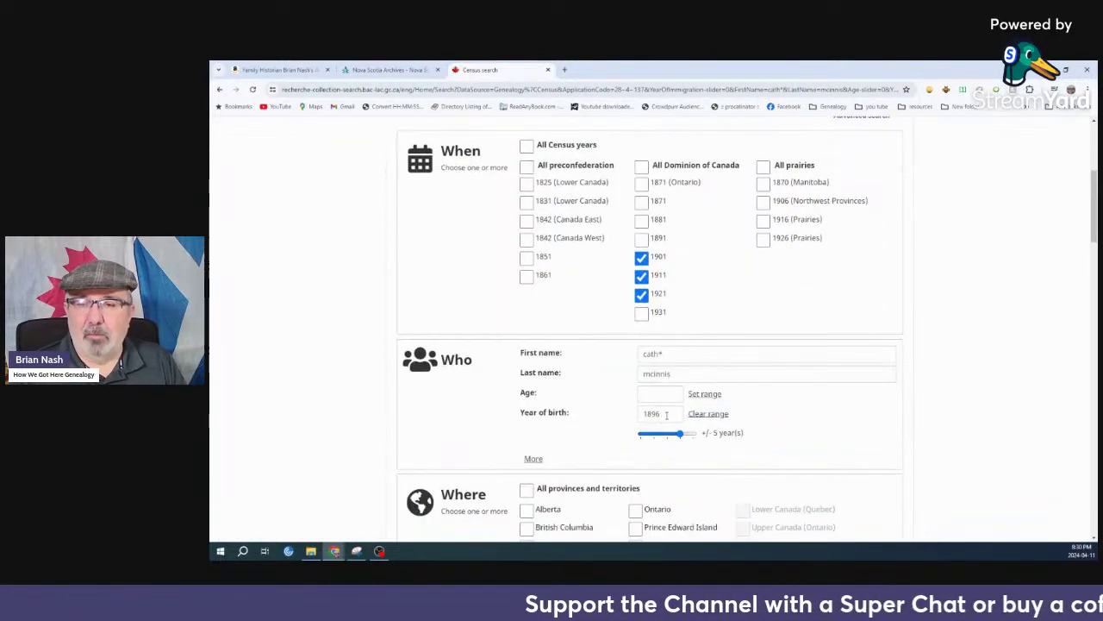
drag(662, 413, 651, 414)
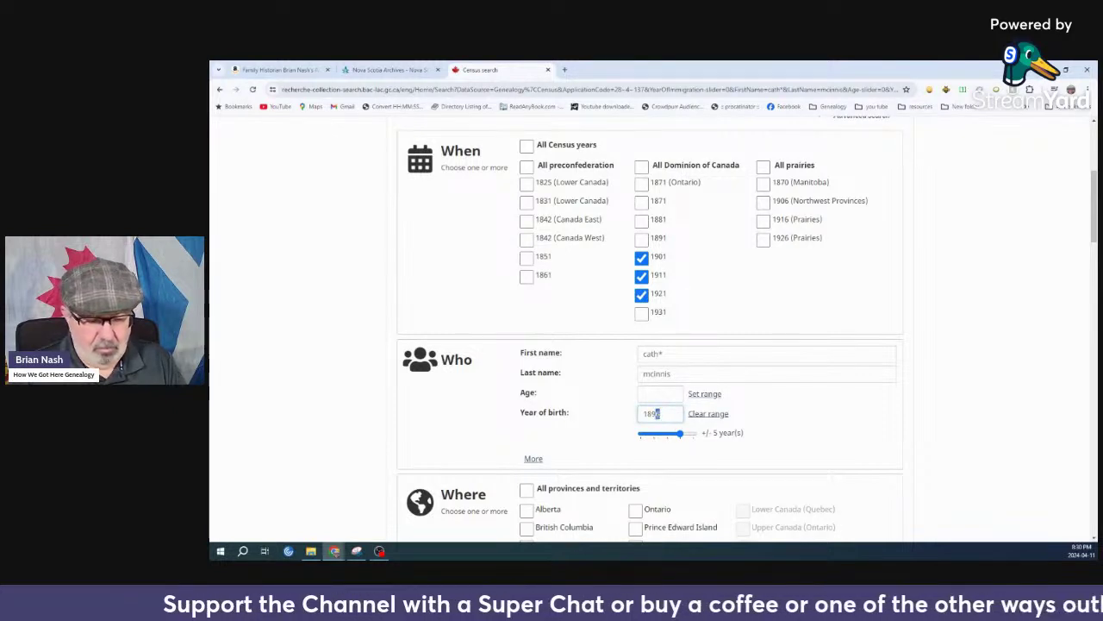
text(3)
drag(681, 437, 667, 441)
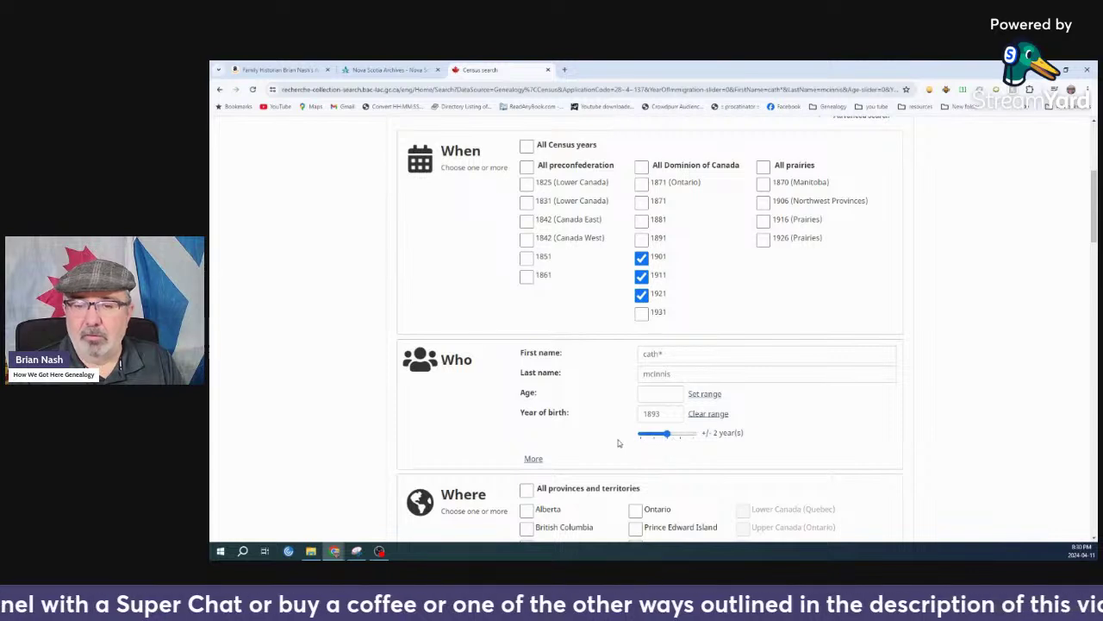
scroll(589, 441, down, 4)
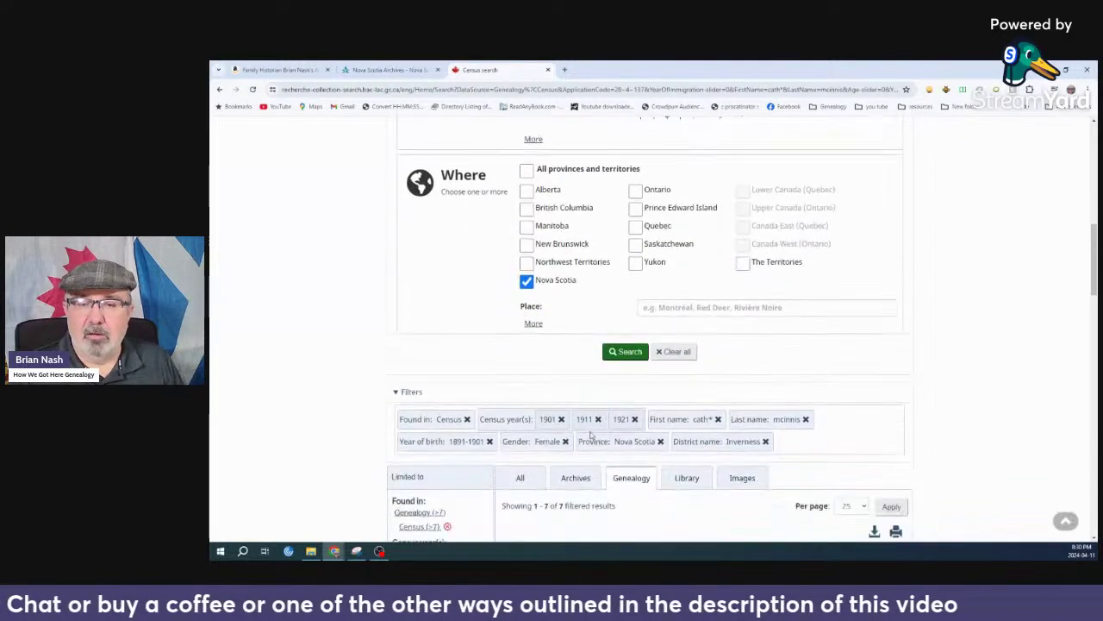
click(625, 348)
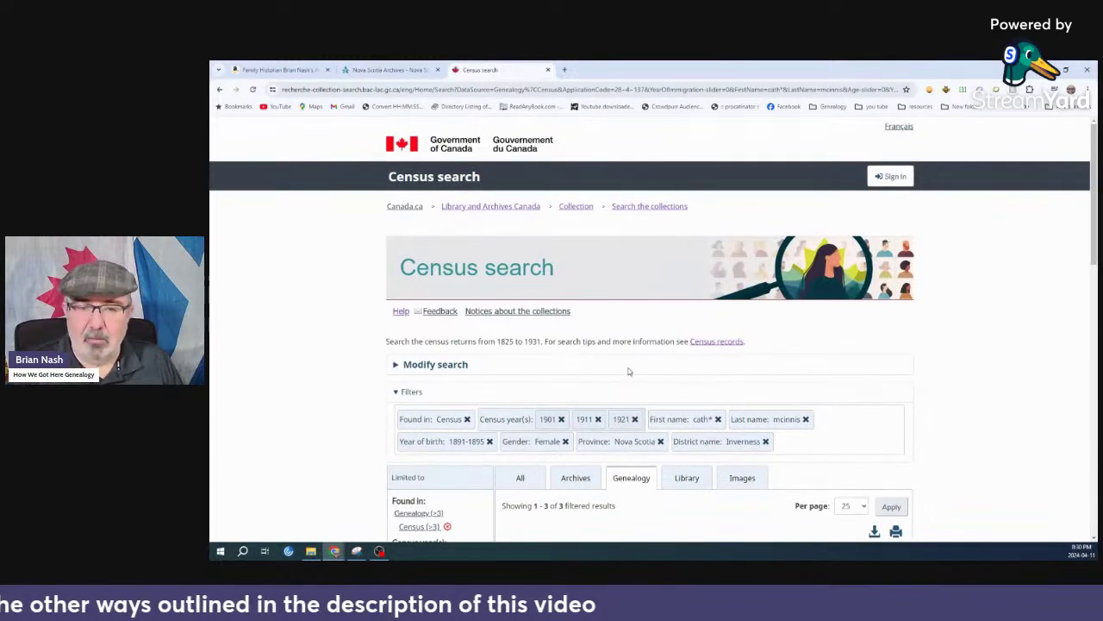
scroll(715, 462, down, 2)
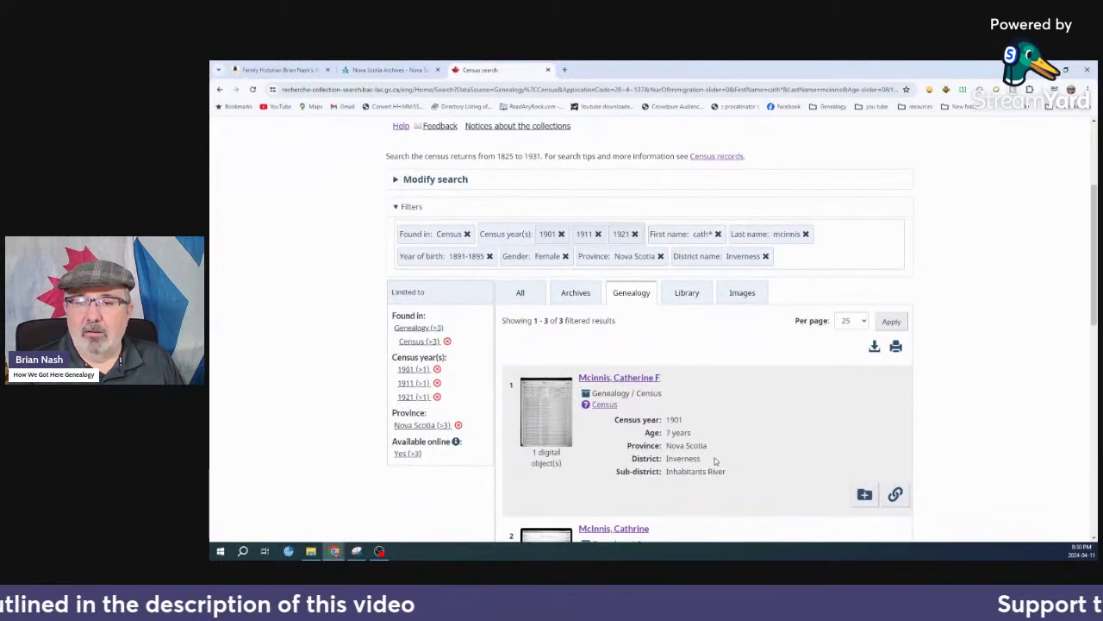
scroll(714, 461, down, 1)
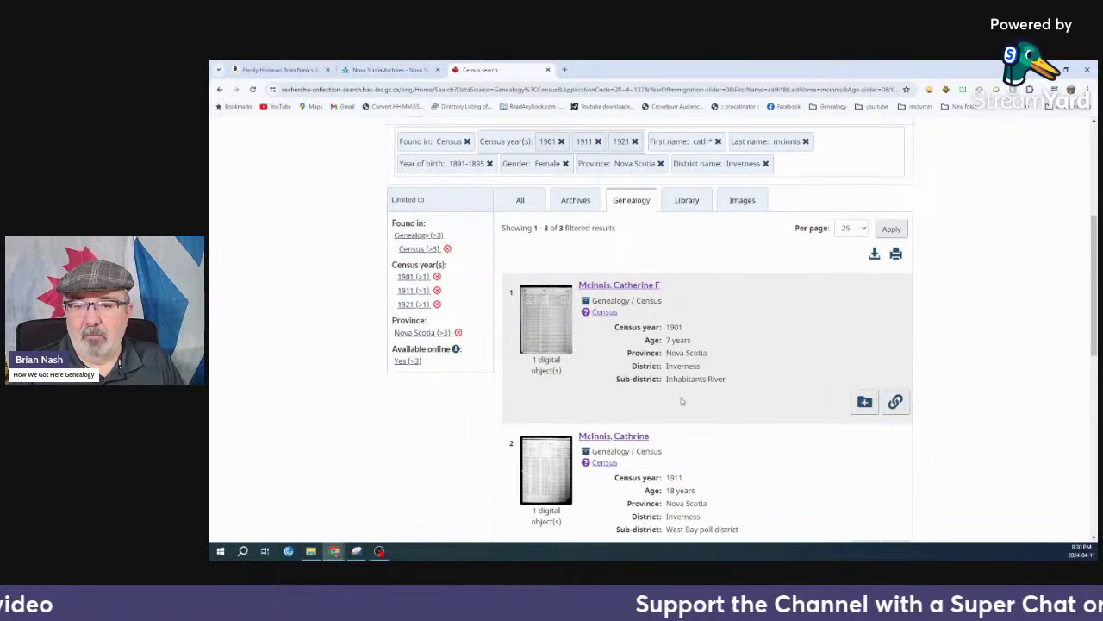
scroll(705, 494, down, 2)
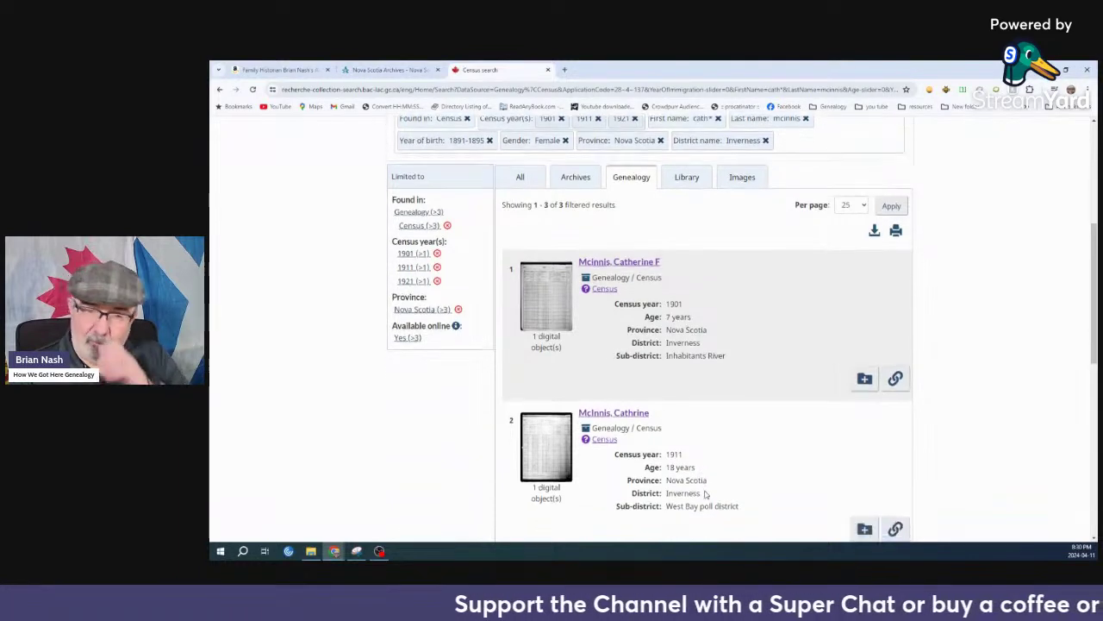
scroll(705, 489, down, 2)
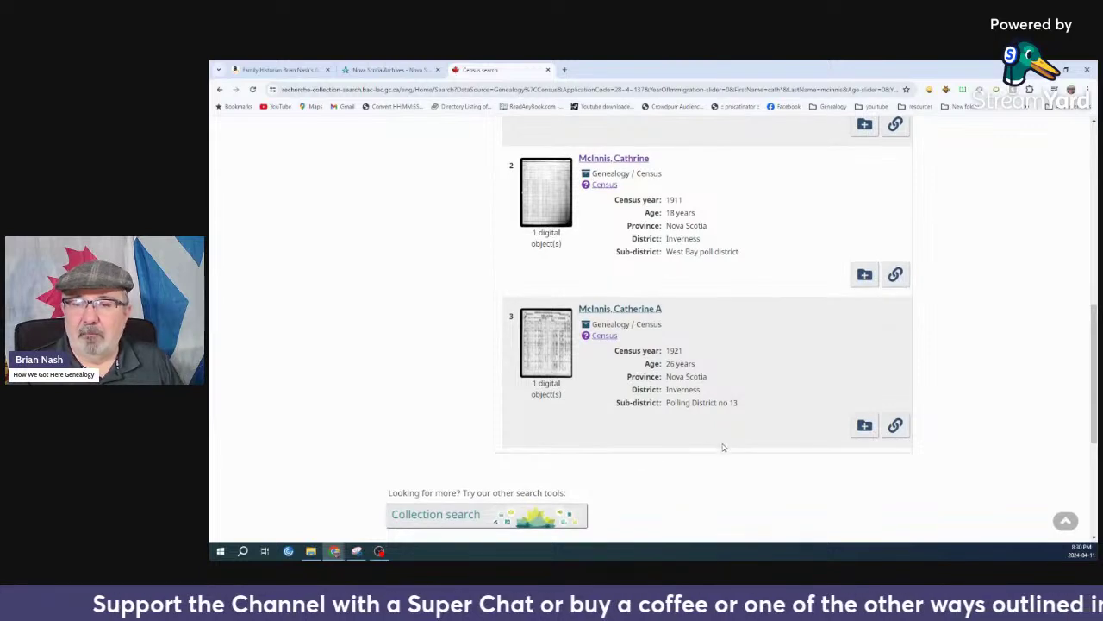
scroll(723, 447, up, 2)
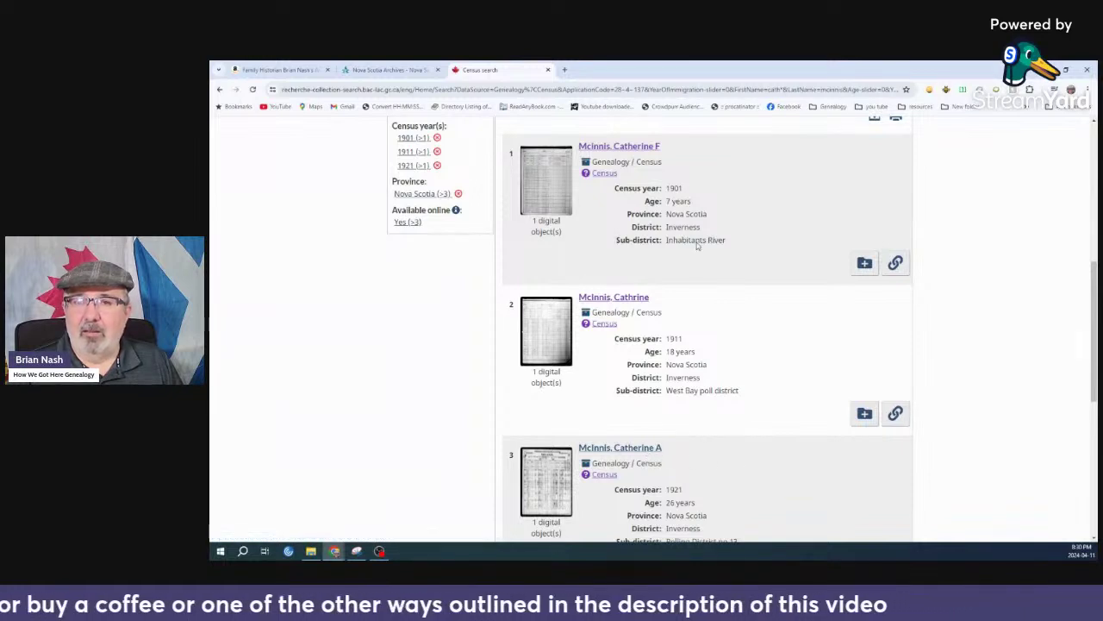
Open the 1901 Inhabitants River result and read its record details, including the page and family number
click(629, 147)
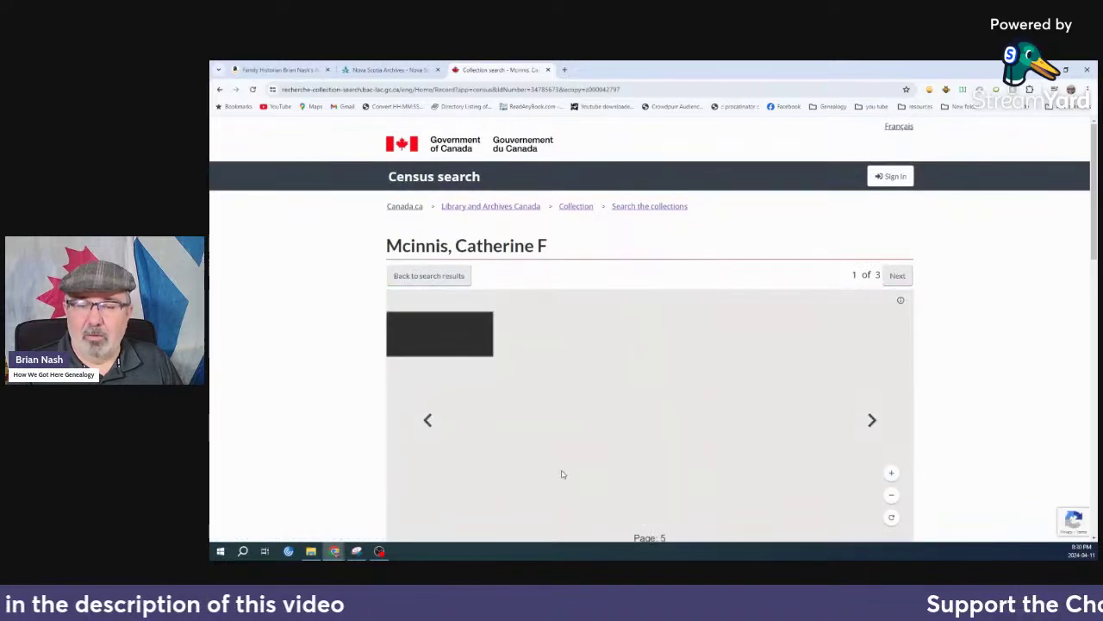
scroll(1029, 423, down, 3)
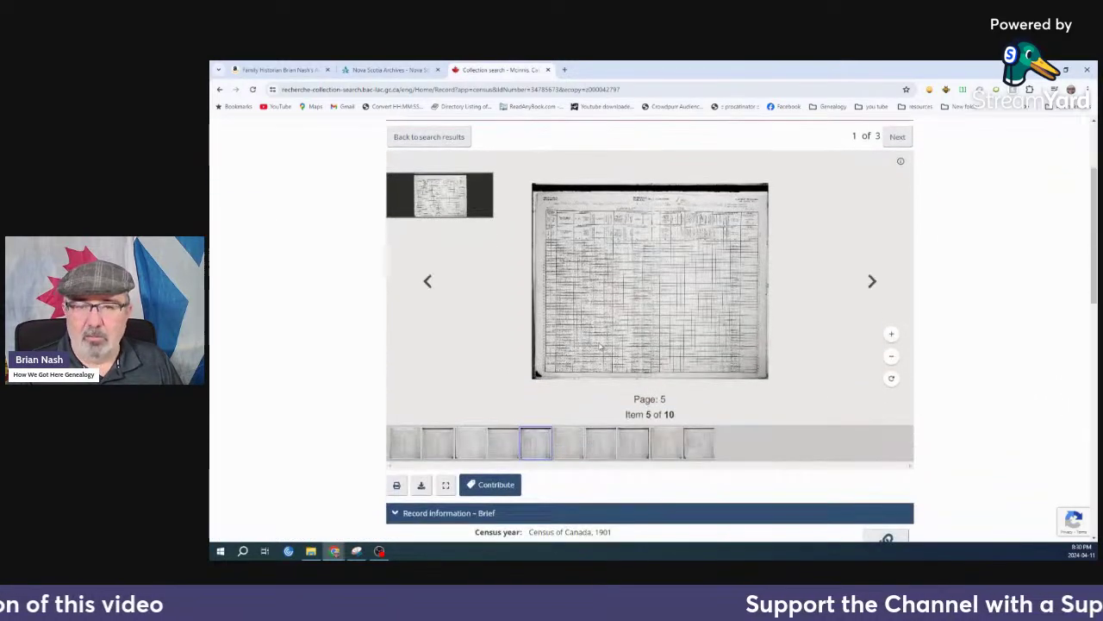
scroll(1029, 451, down, 3)
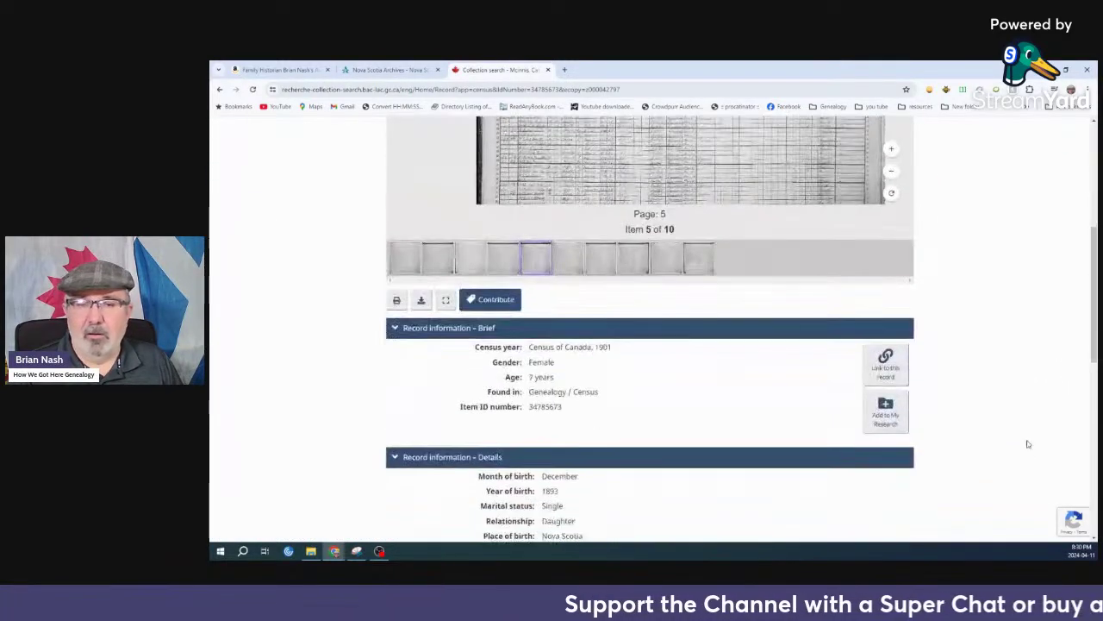
scroll(1028, 444, down, 4)
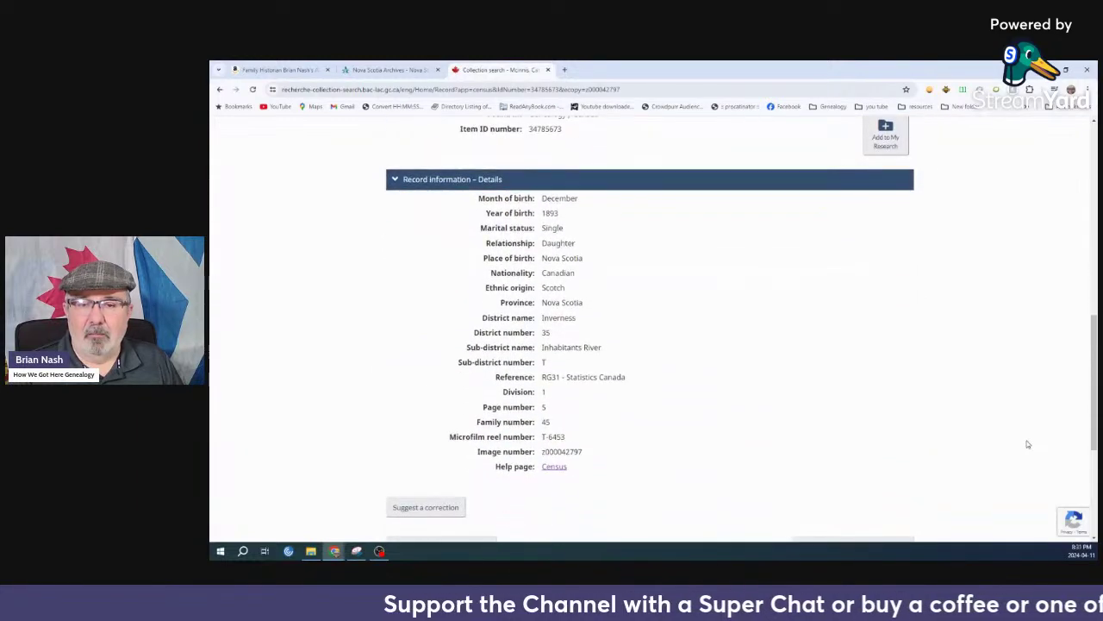
Locate family number 45 on the page 5 census image and read the household members' names, relationships and birth dates
scroll(638, 268, up, 4)
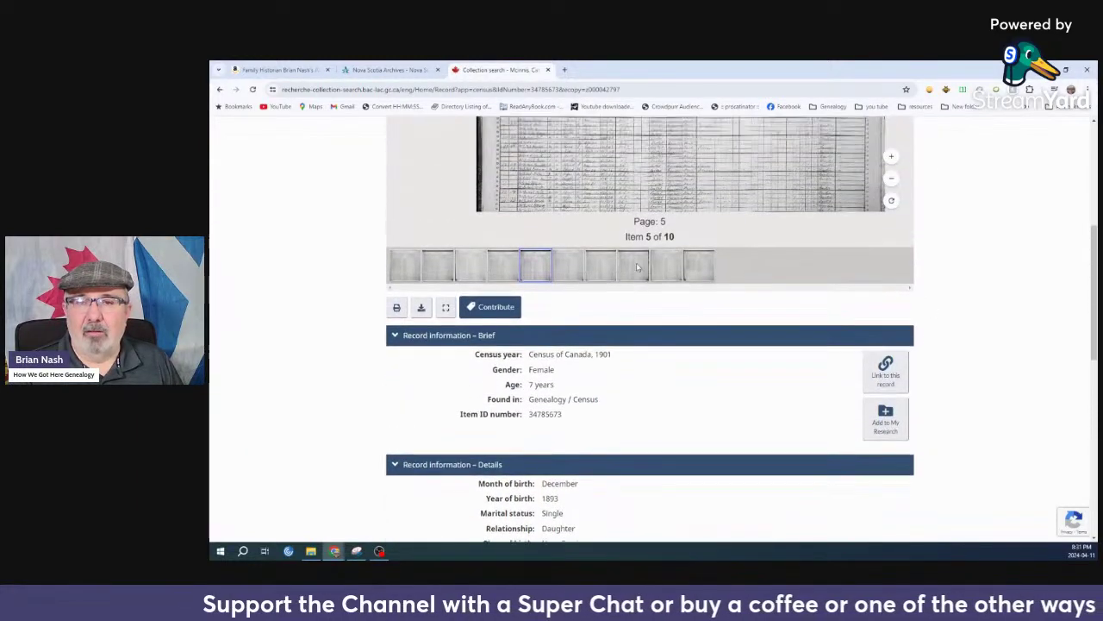
scroll(477, 188, up, 5)
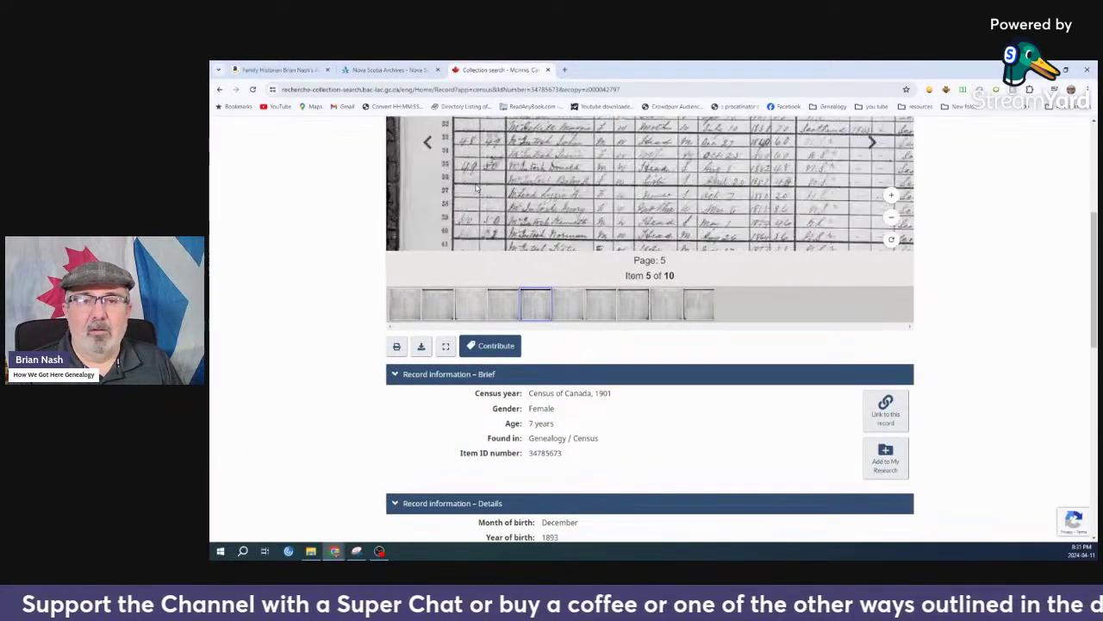
drag(477, 188, 485, 257)
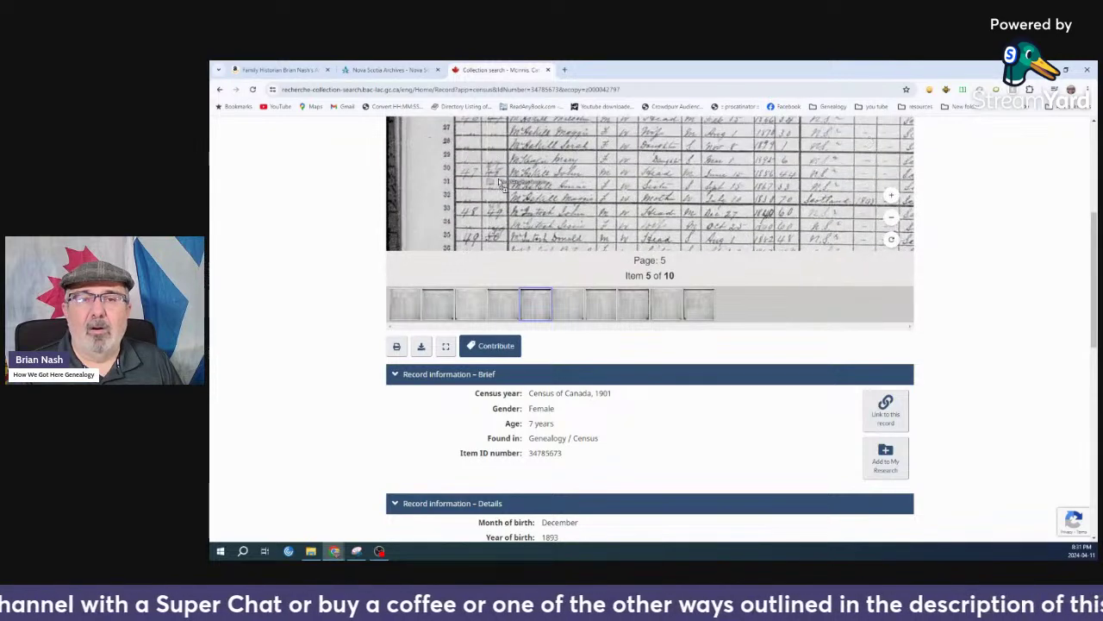
click(532, 106)
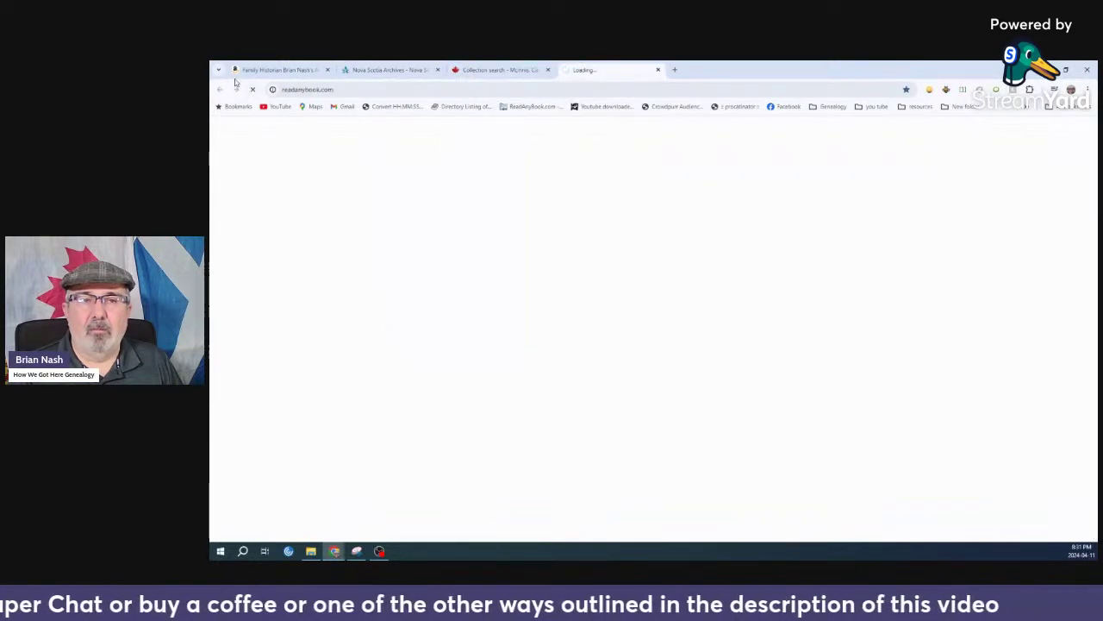
click(658, 69)
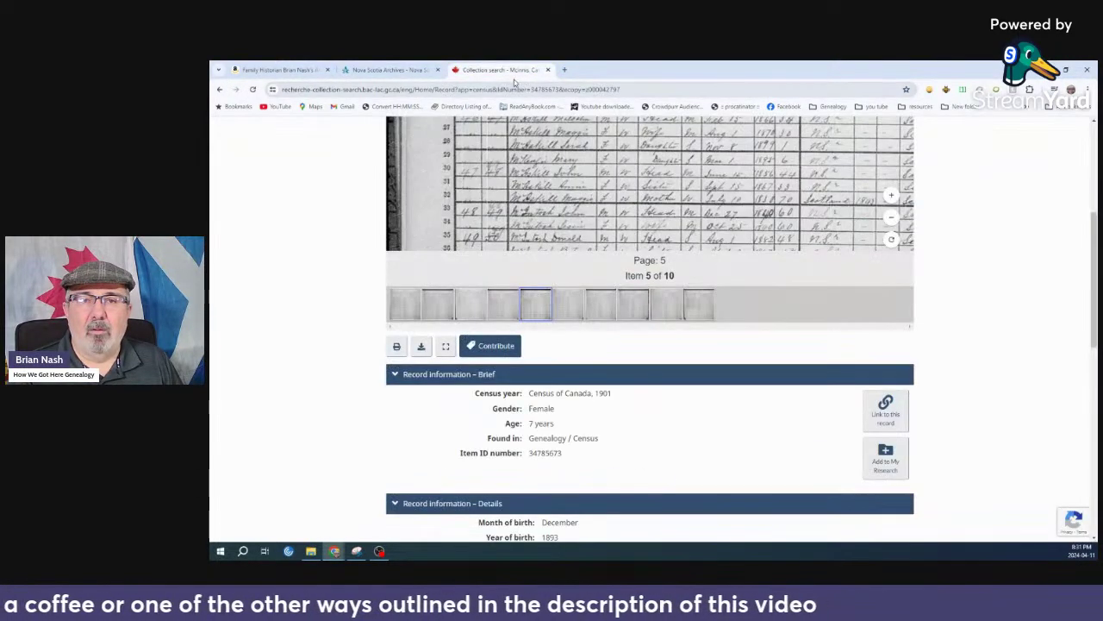
scroll(1000, 218, up, 3)
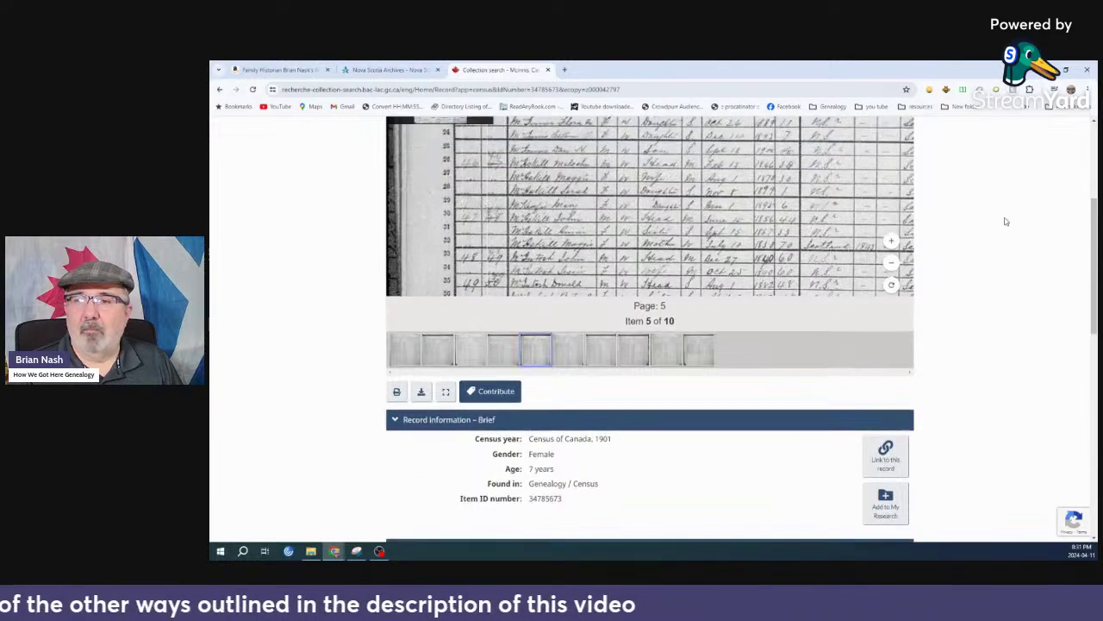
scroll(673, 252, up, 5)
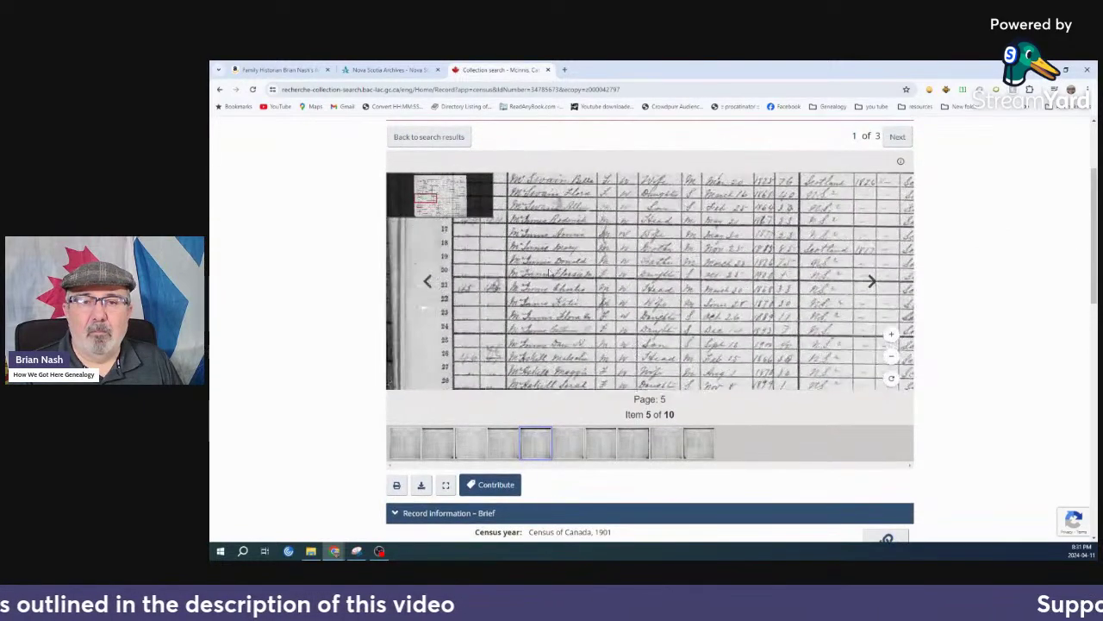
scroll(535, 331, up, 3)
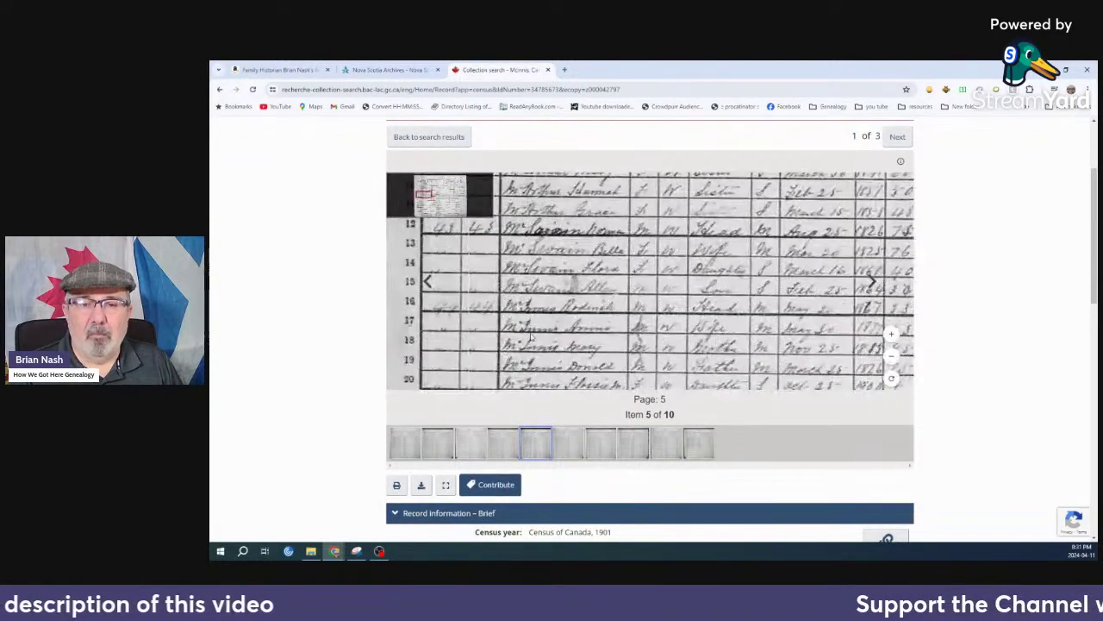
drag(580, 332, 518, 327)
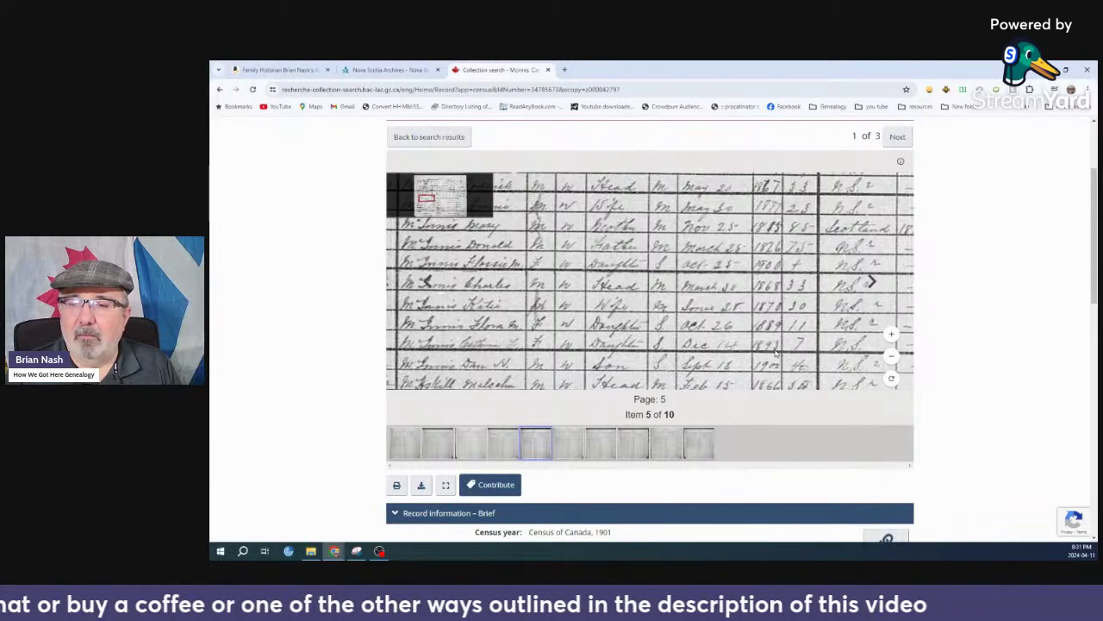
scroll(738, 351, up, 1)
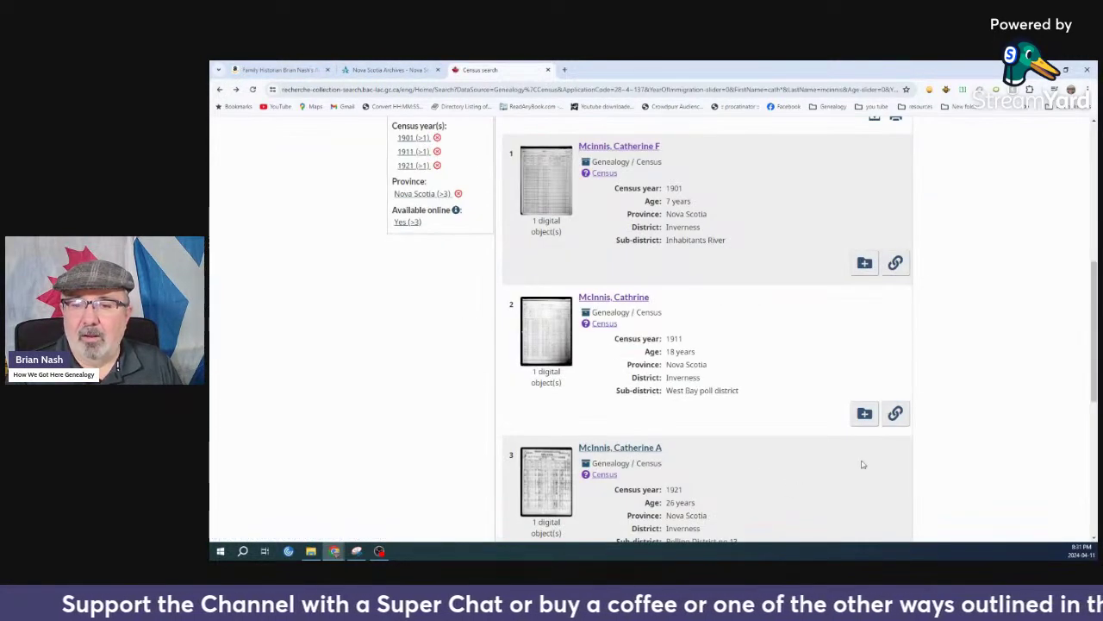
Open the 1921 Polling District no 13 result from the search results and read its record details
scroll(993, 423, down, 3)
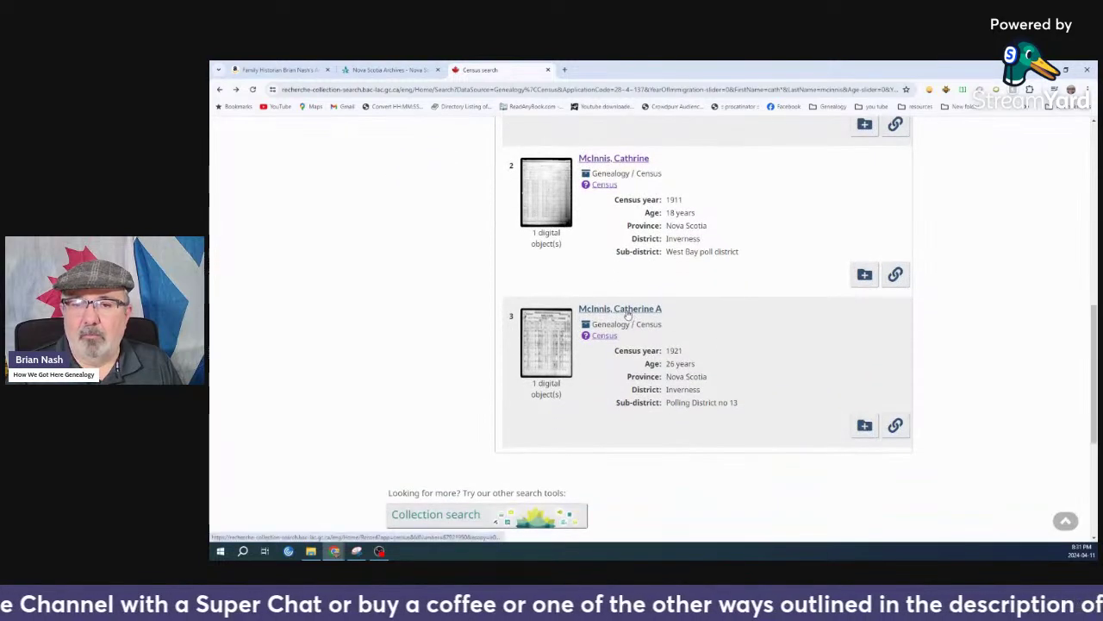
click(628, 316)
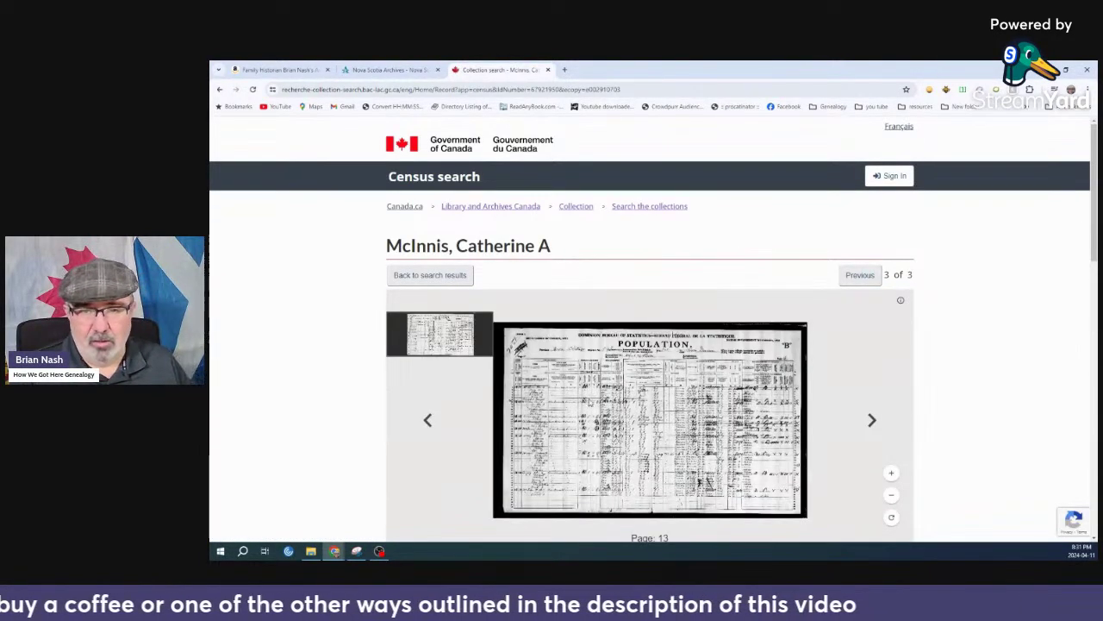
scroll(632, 467, up, 2)
scroll(632, 466, up, 1)
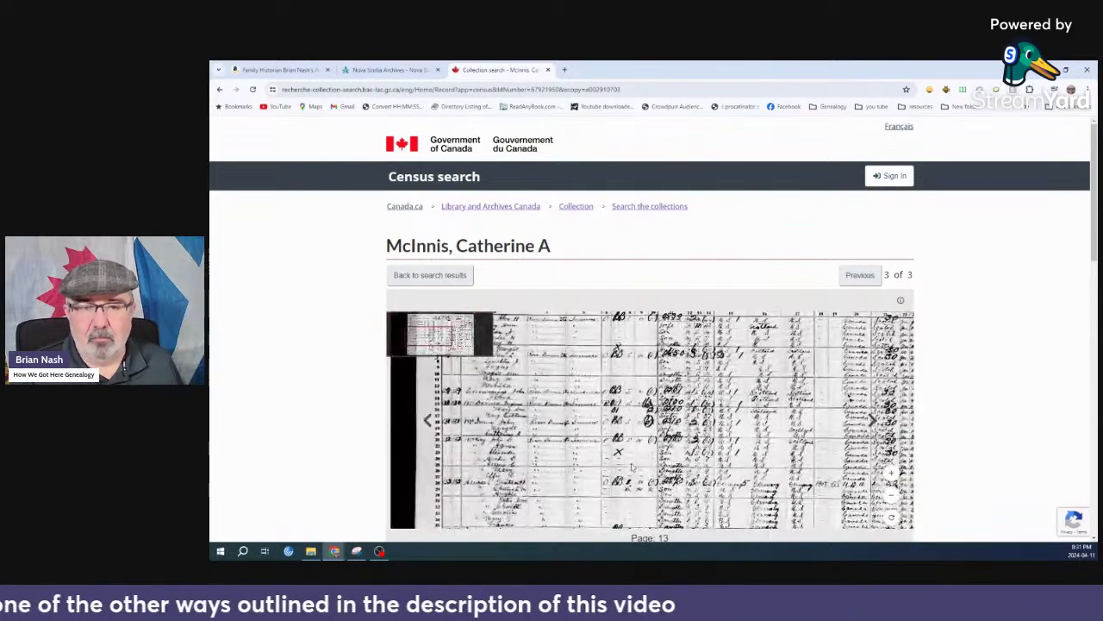
scroll(1025, 377, down, 6)
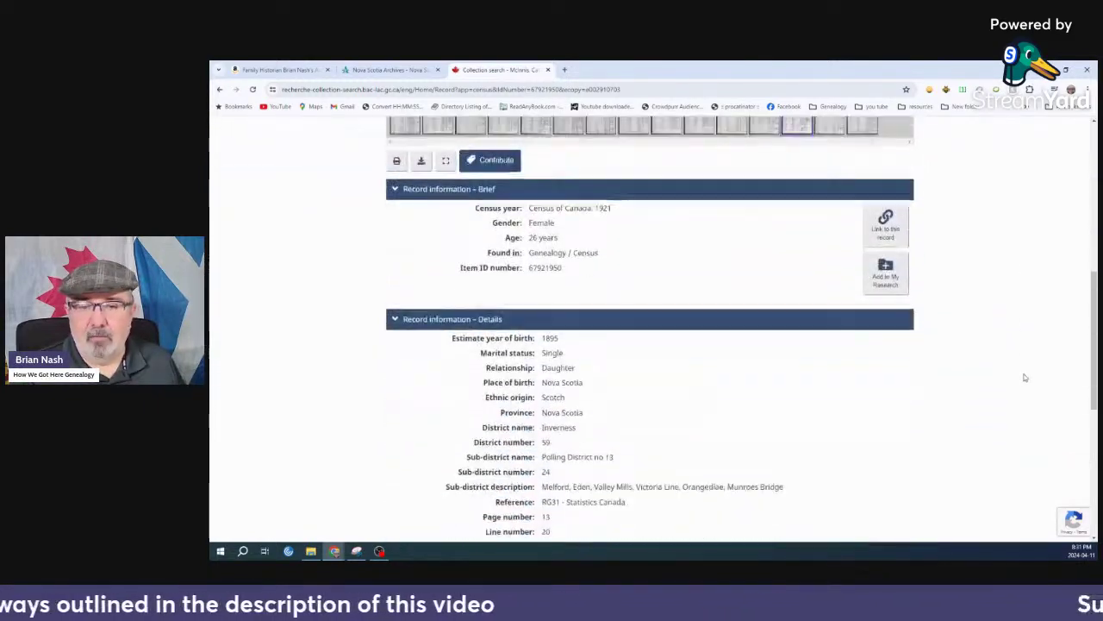
scroll(1025, 378, down, 1)
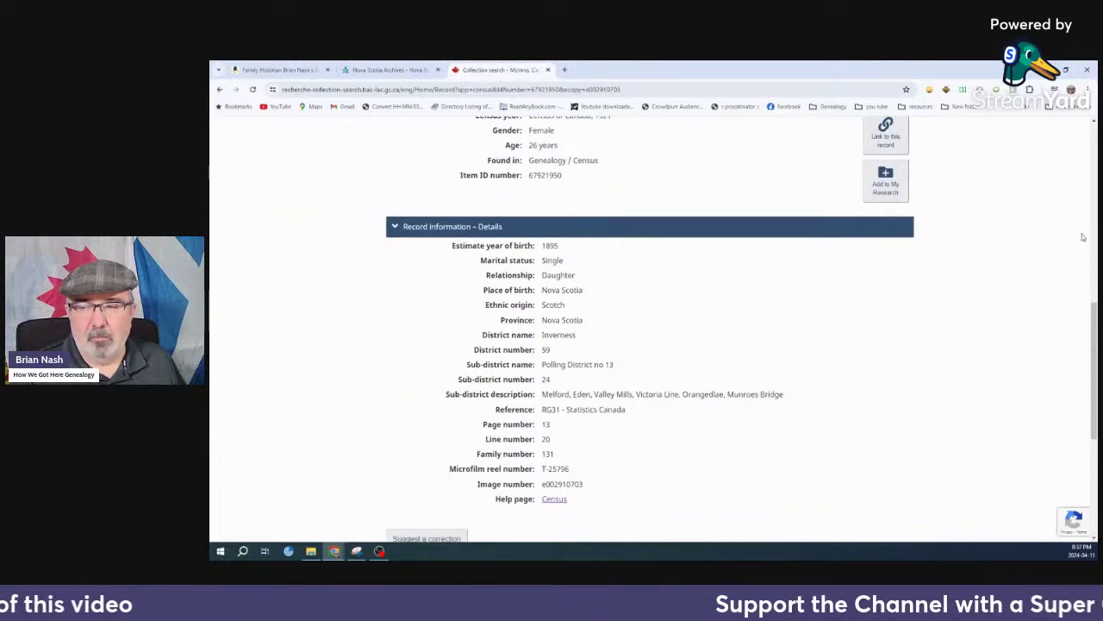
Locate family number 131 on the page 13 census image and read the household's entries across the columns
scroll(1083, 237, up, 7)
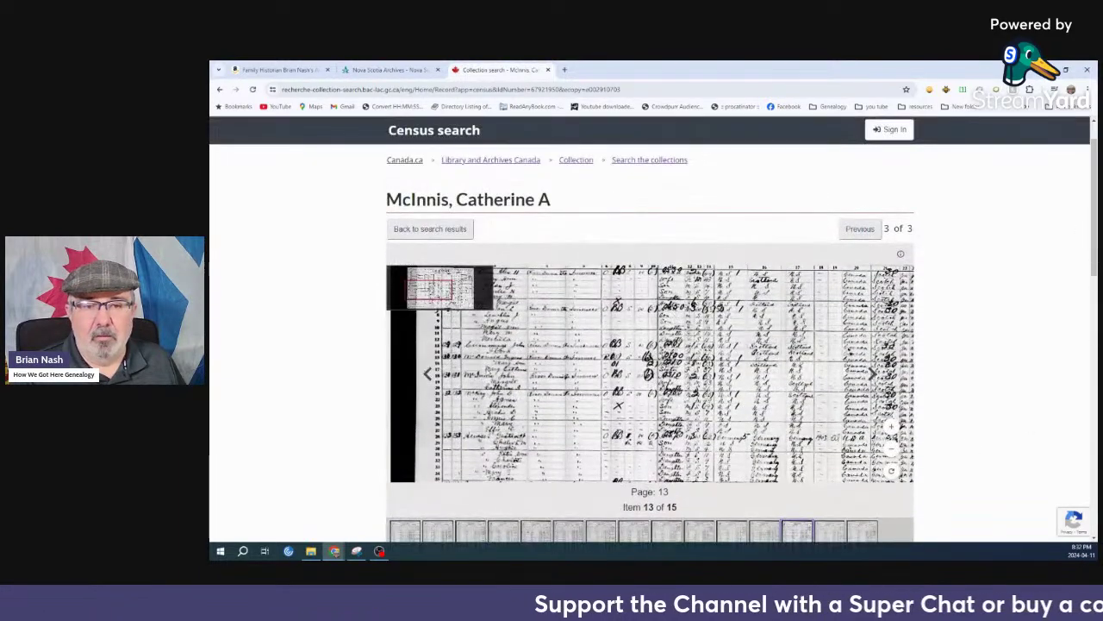
scroll(479, 409, up, 1)
scroll(479, 409, up, 1)
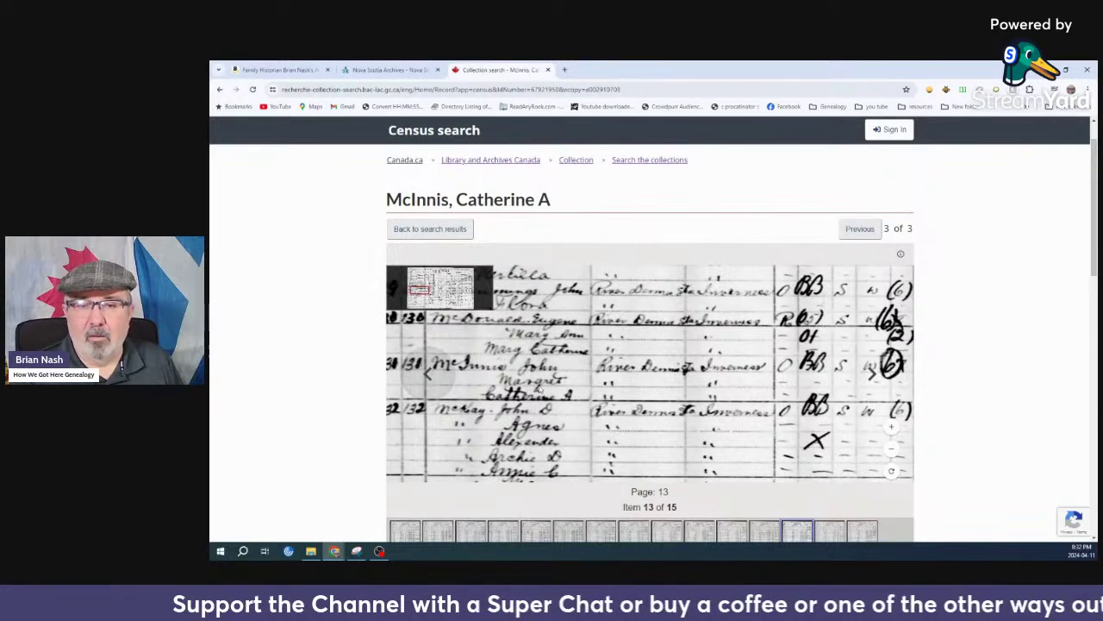
drag(536, 392, 618, 385)
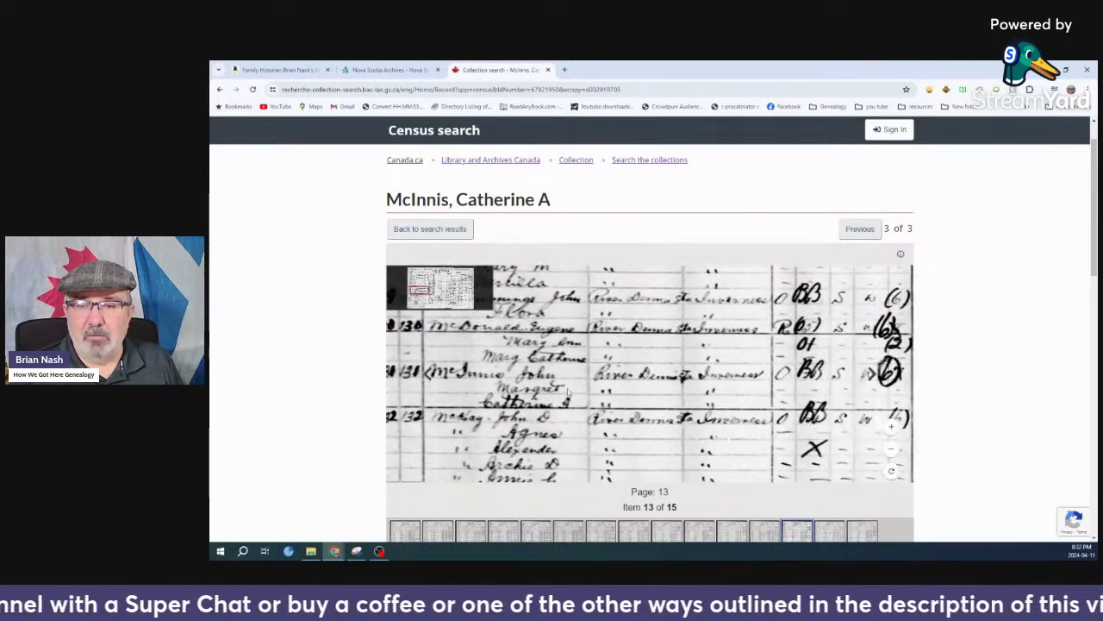
drag(698, 387, 551, 392)
drag(655, 388, 552, 390)
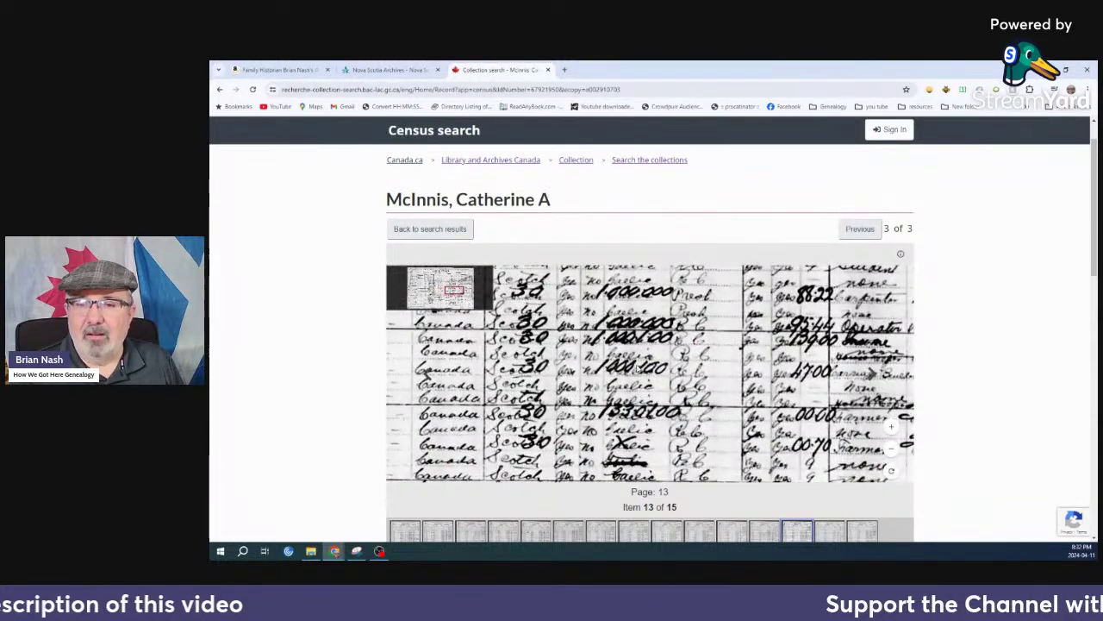
drag(640, 395, 498, 384)
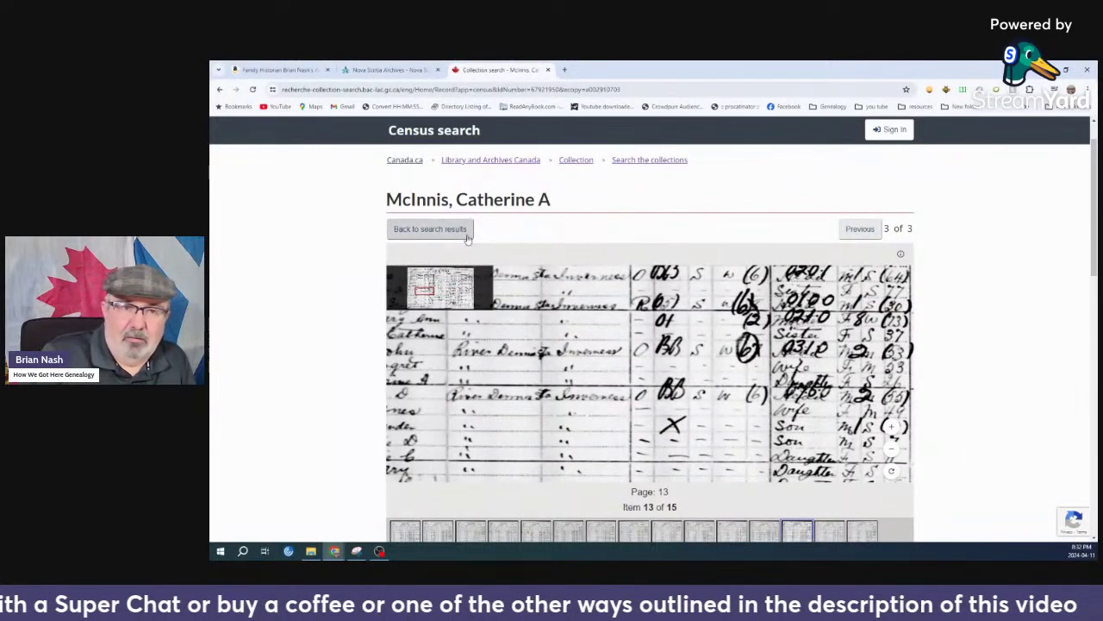
Return to the census search results, remove the Inverness district from the search criteria and rerun the search across Nova Scotia
click(220, 89)
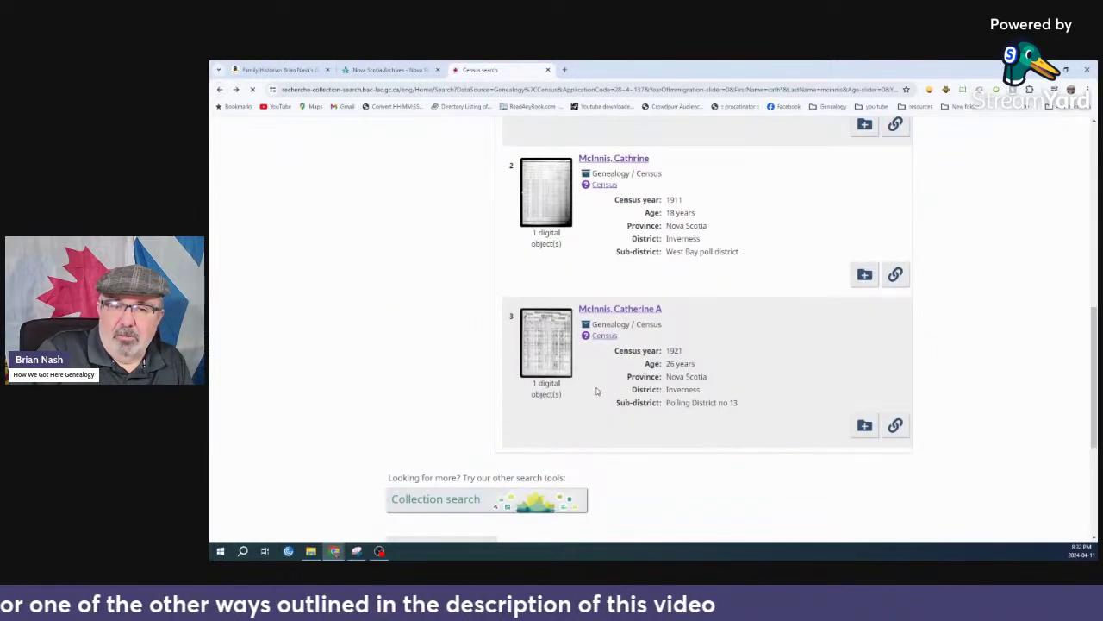
scroll(611, 388, up, 5)
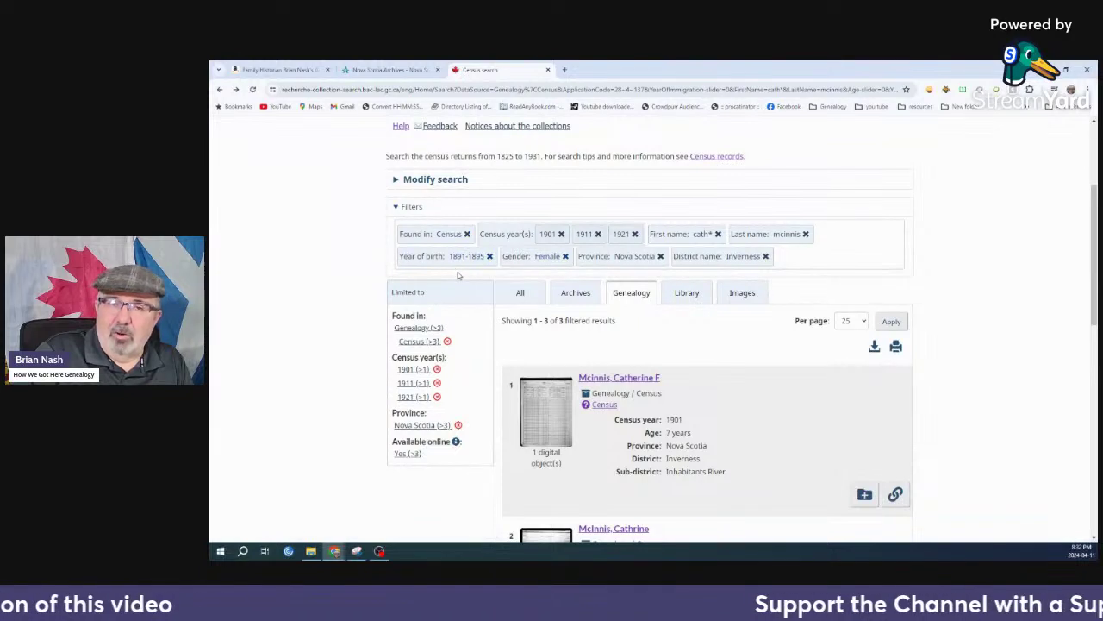
click(435, 179)
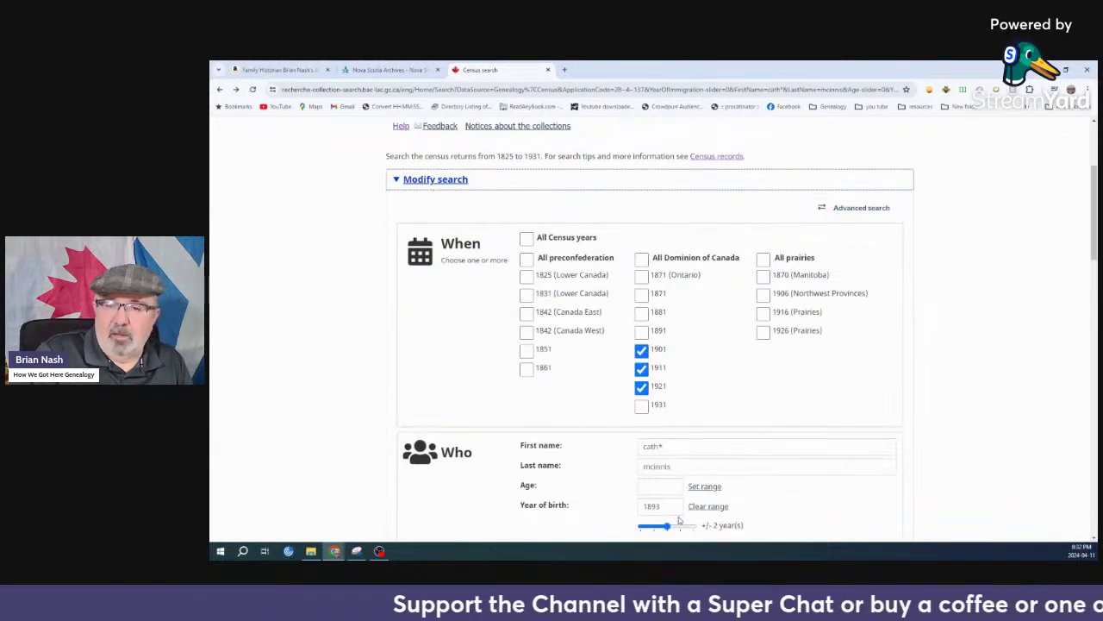
scroll(679, 520, down, 5)
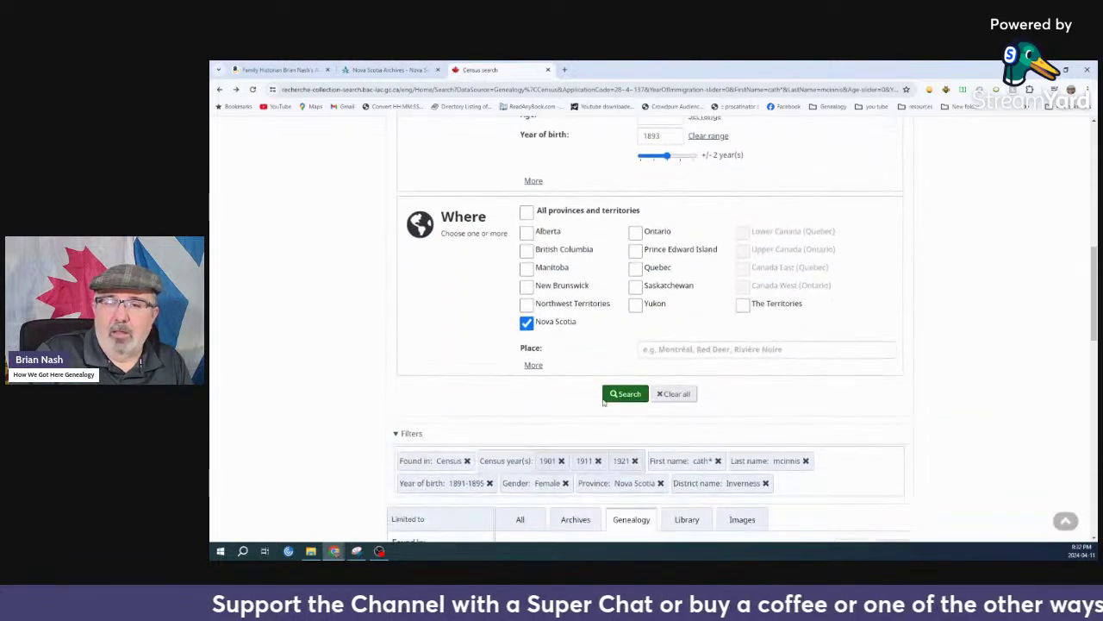
click(533, 364)
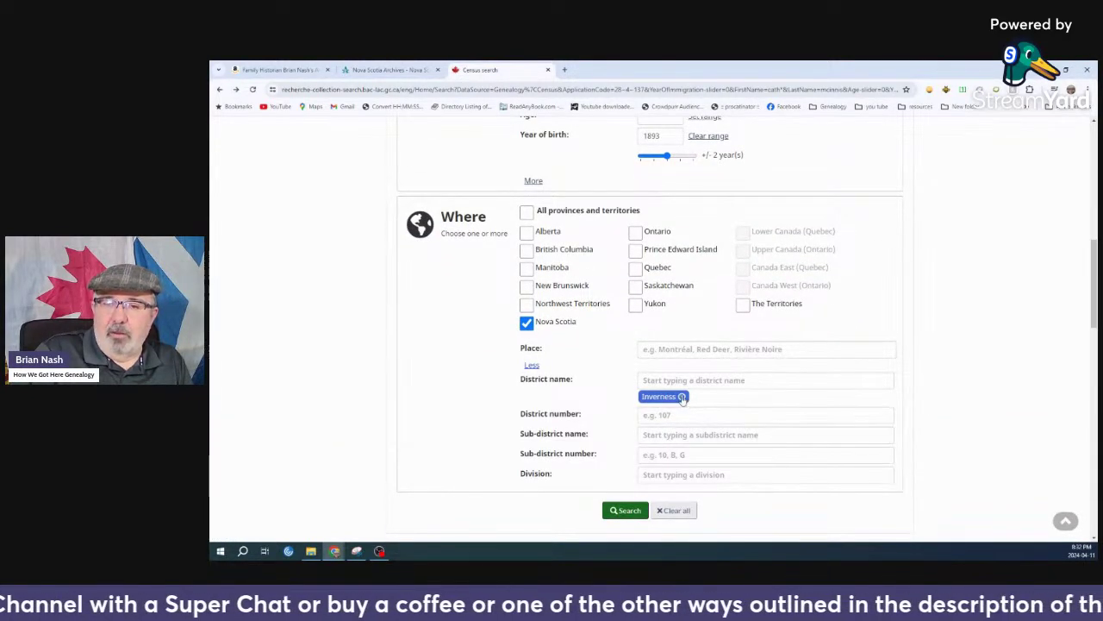
click(682, 396)
click(632, 497)
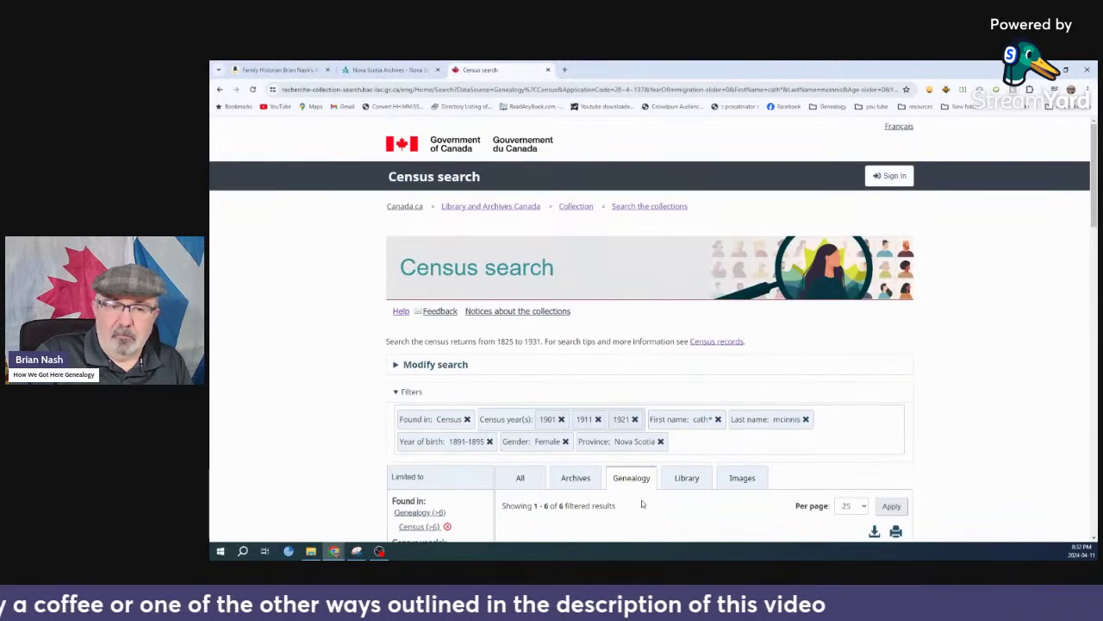
Review the province-wide results, open the 1921 Cape Breton Hospital result and read its record details, including the page and line number
scroll(668, 492, down, 2)
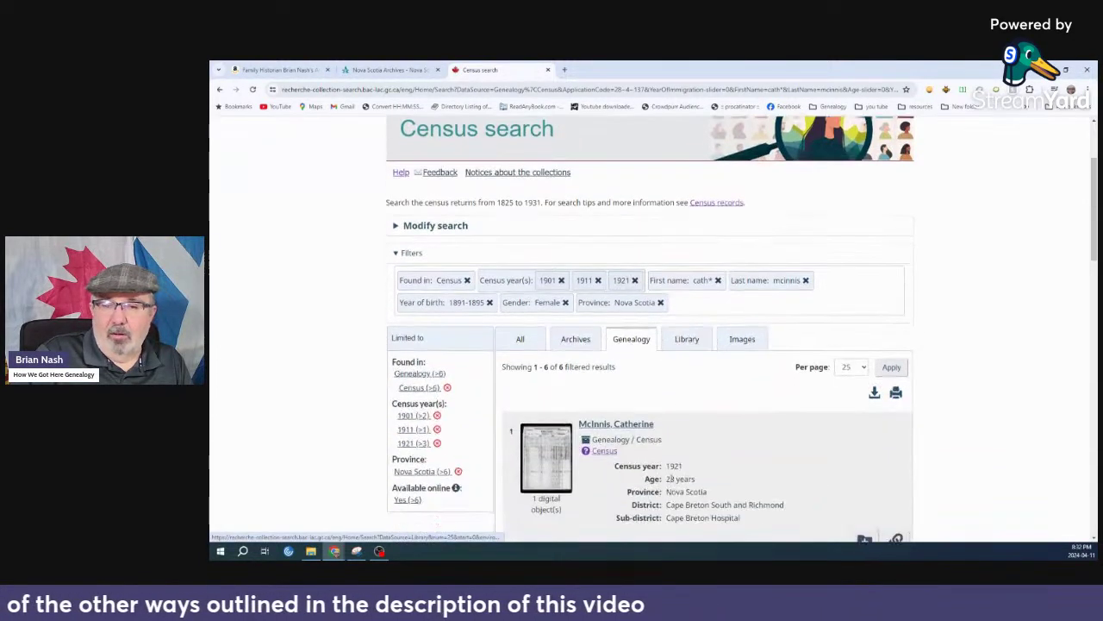
scroll(705, 435, down, 1)
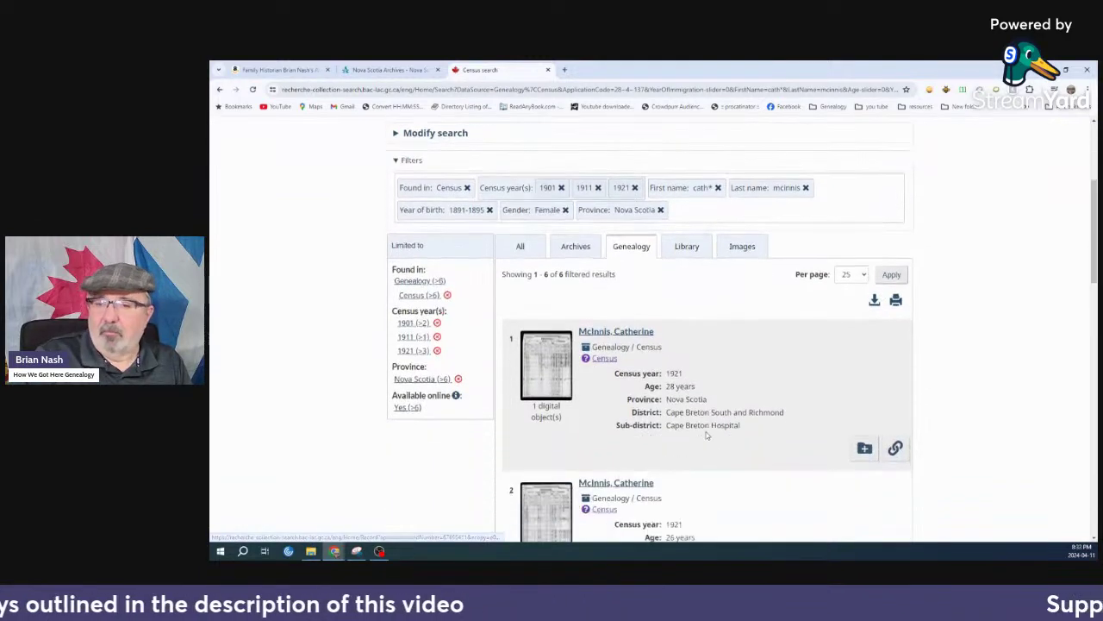
scroll(705, 440, down, 3)
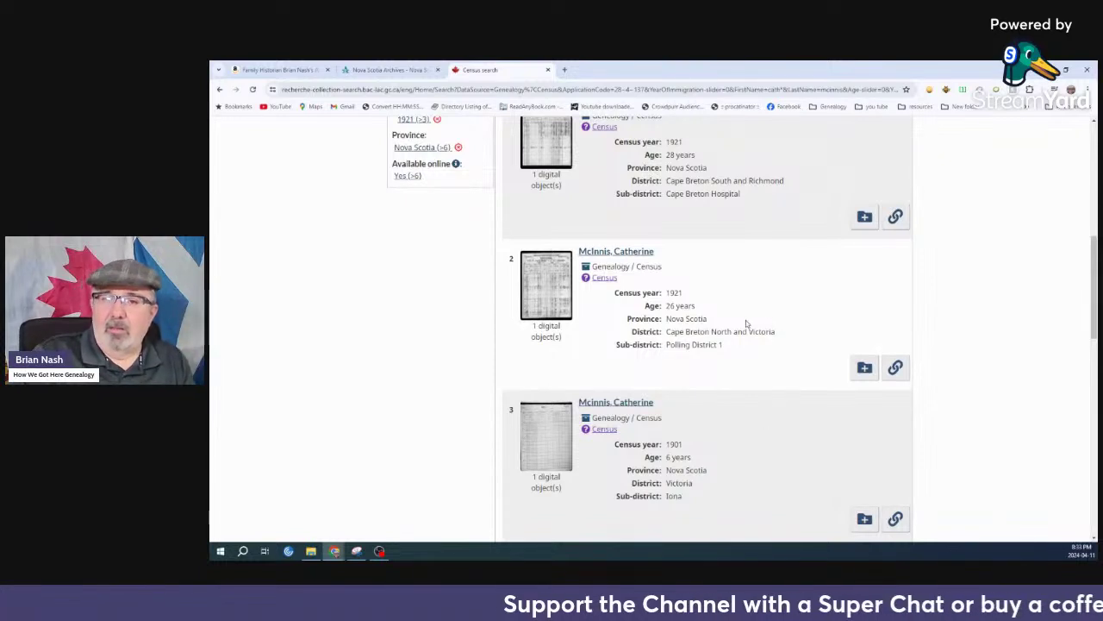
scroll(741, 372, up, 1)
scroll(742, 372, up, 1)
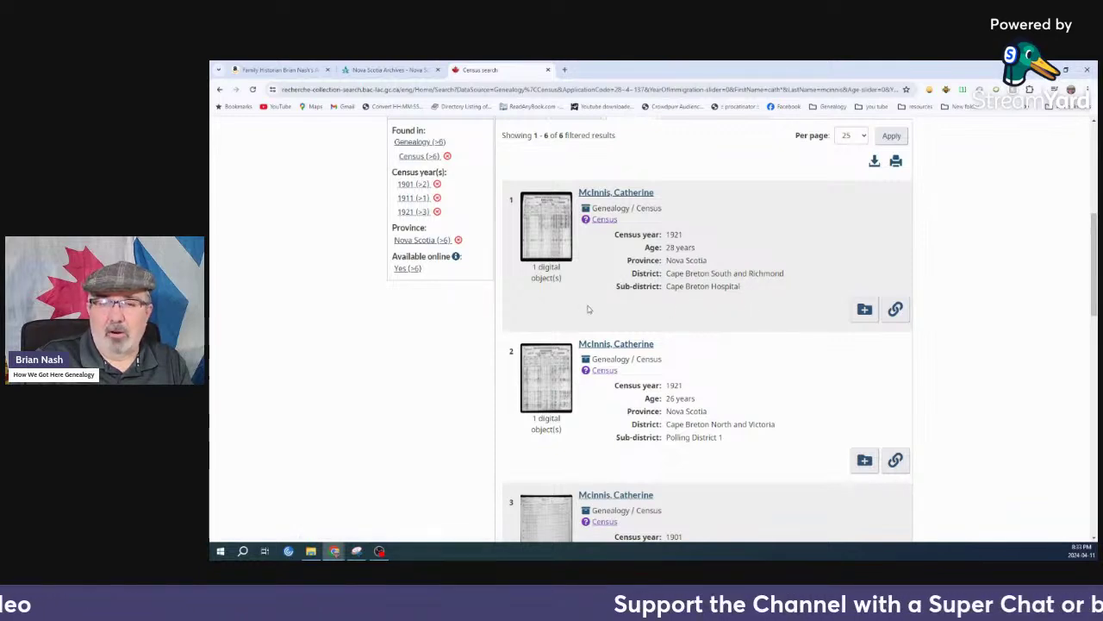
click(607, 192)
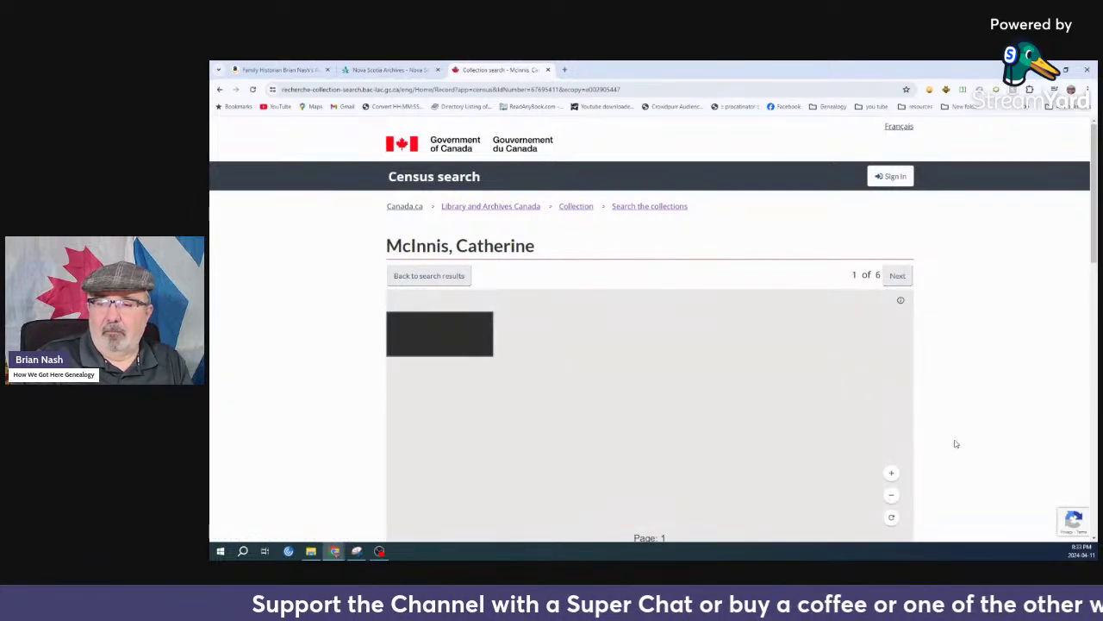
scroll(955, 443, down, 4)
scroll(943, 425, down, 2)
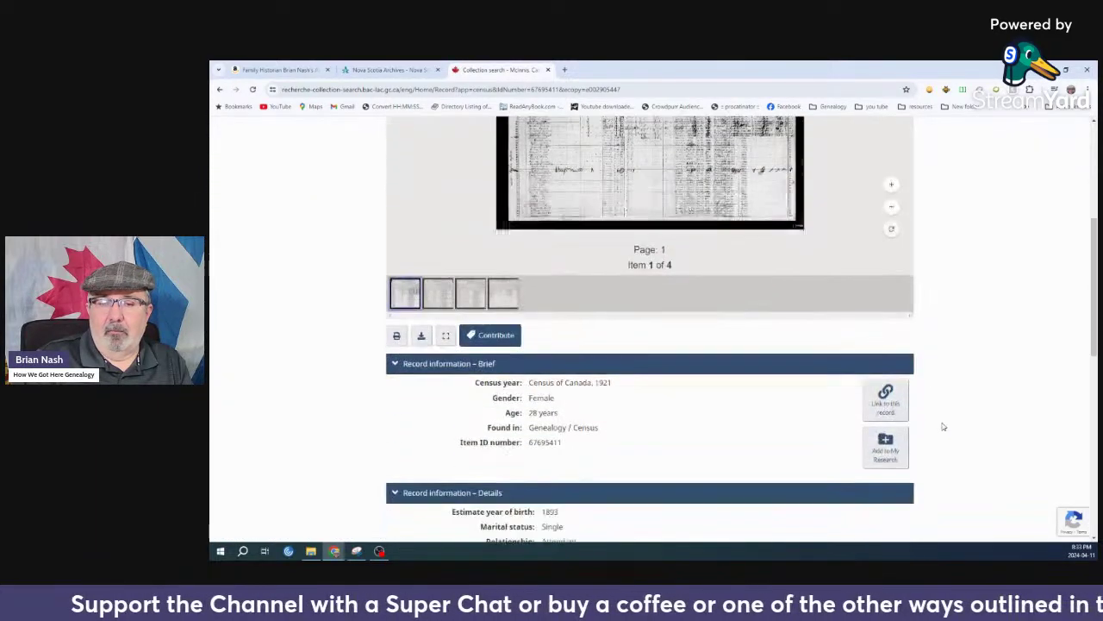
scroll(943, 425, down, 5)
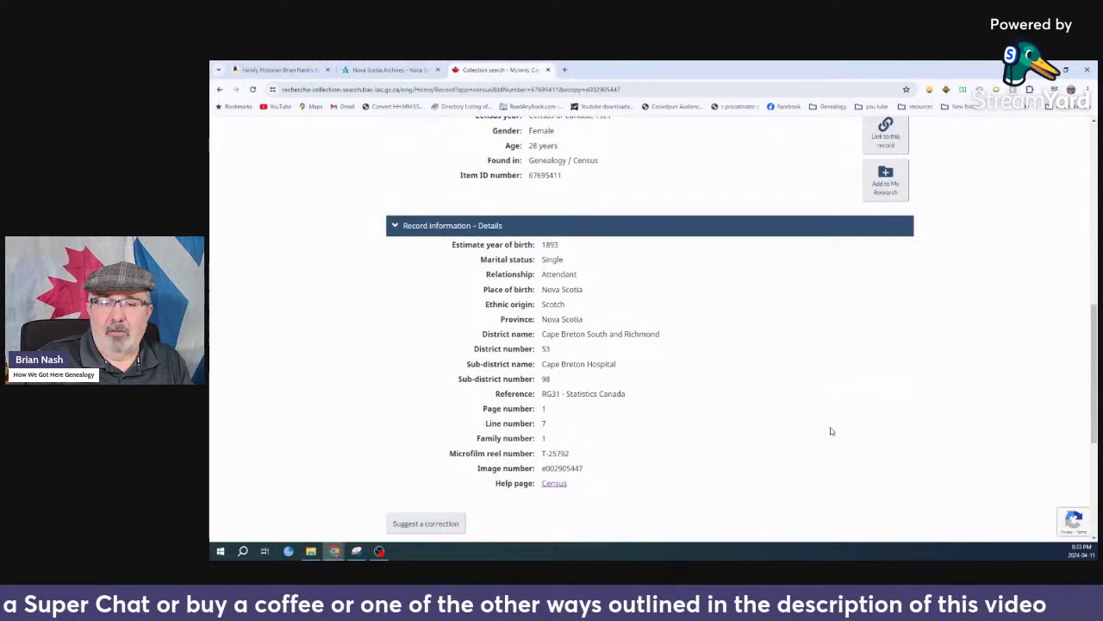
Locate line 7 on the hospital's page 1 census image and read its entries across the columns, including religion and occupation
scroll(1037, 328, up, 5)
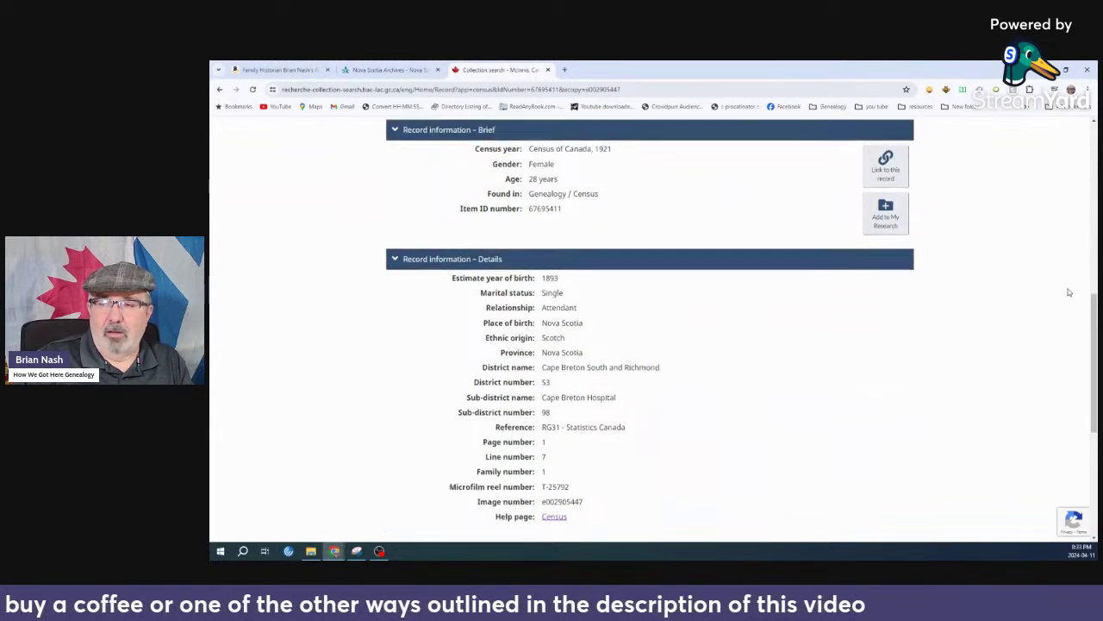
scroll(1071, 277, up, 2)
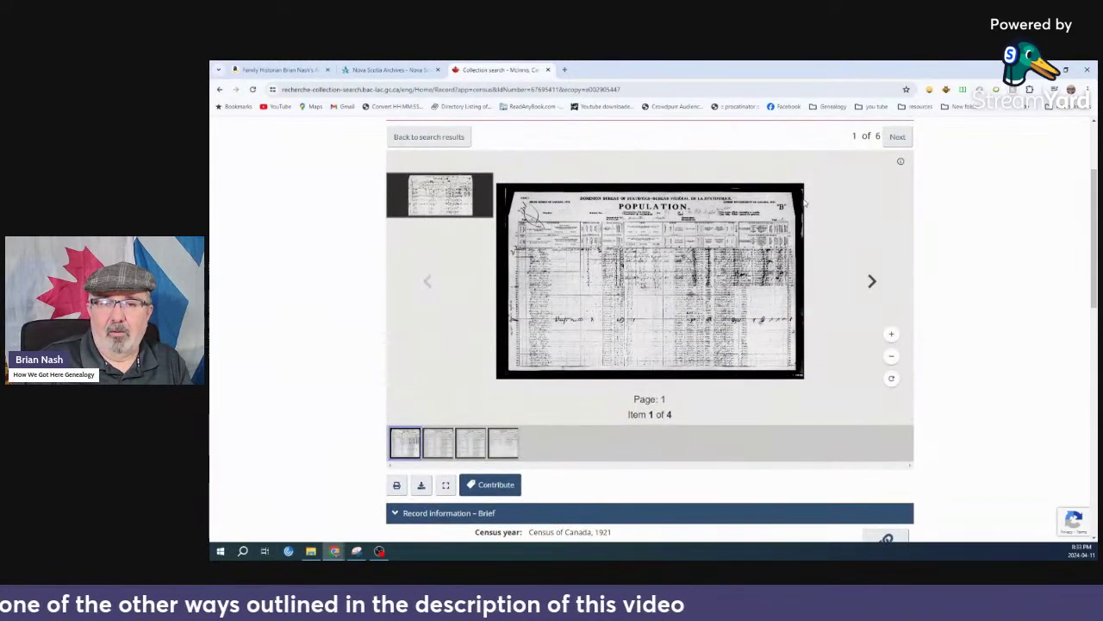
scroll(593, 290, up, 3)
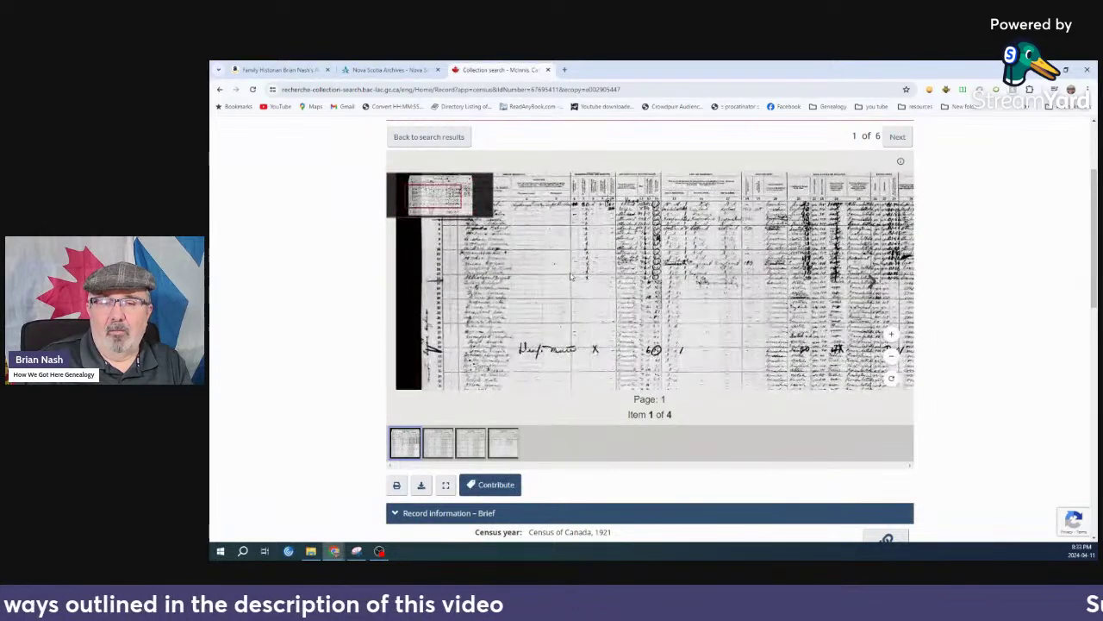
scroll(533, 329, up, 2)
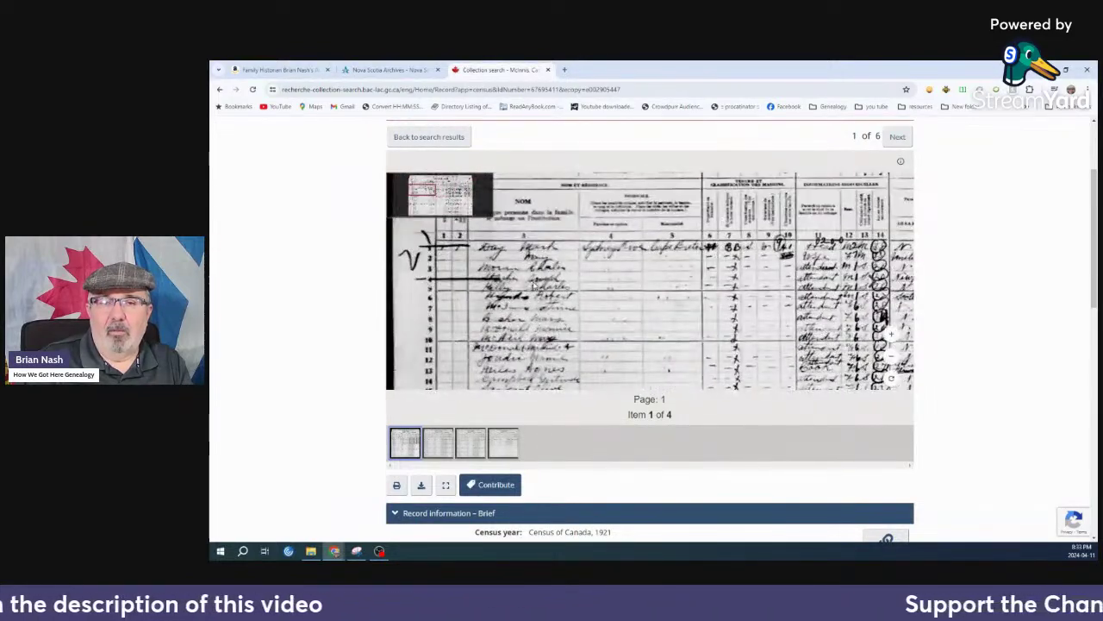
drag(533, 329, 619, 389)
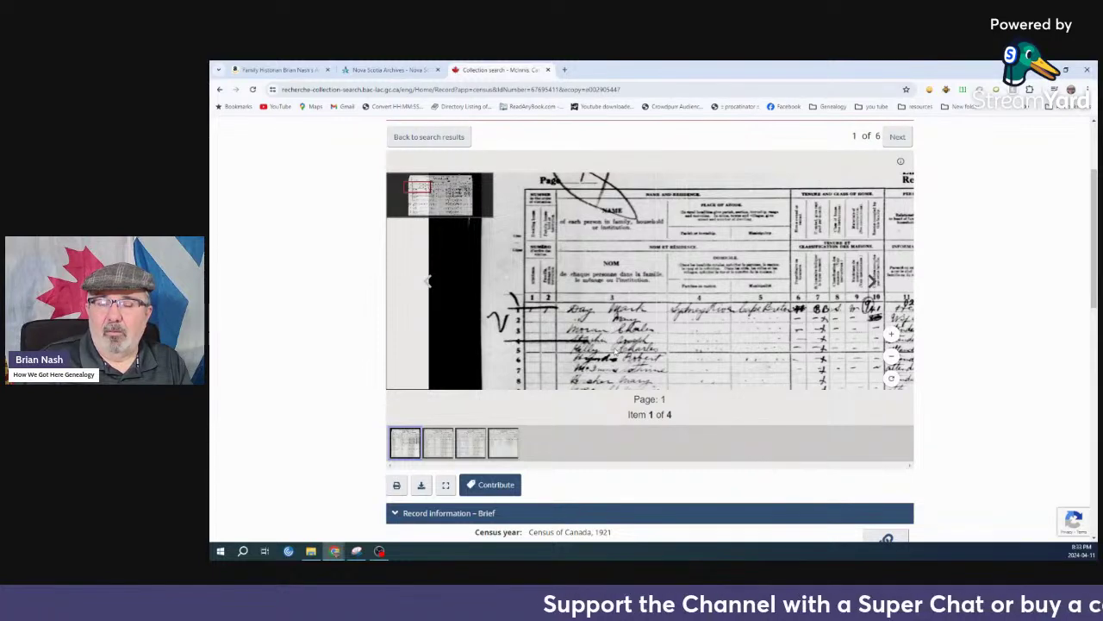
scroll(615, 352, down, 1)
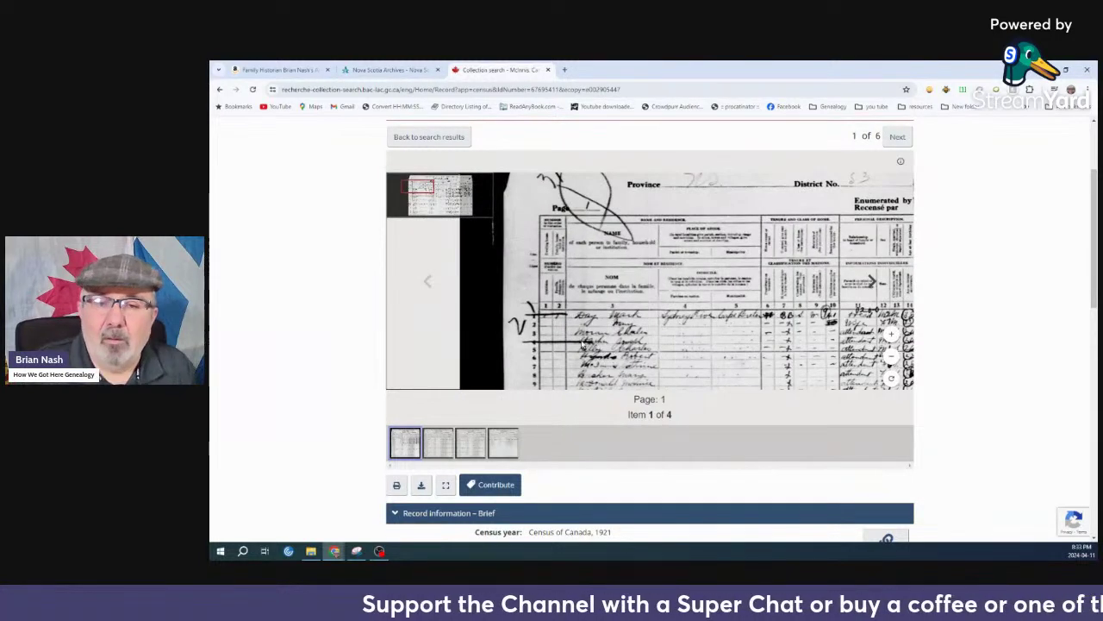
scroll(602, 353, up, 1)
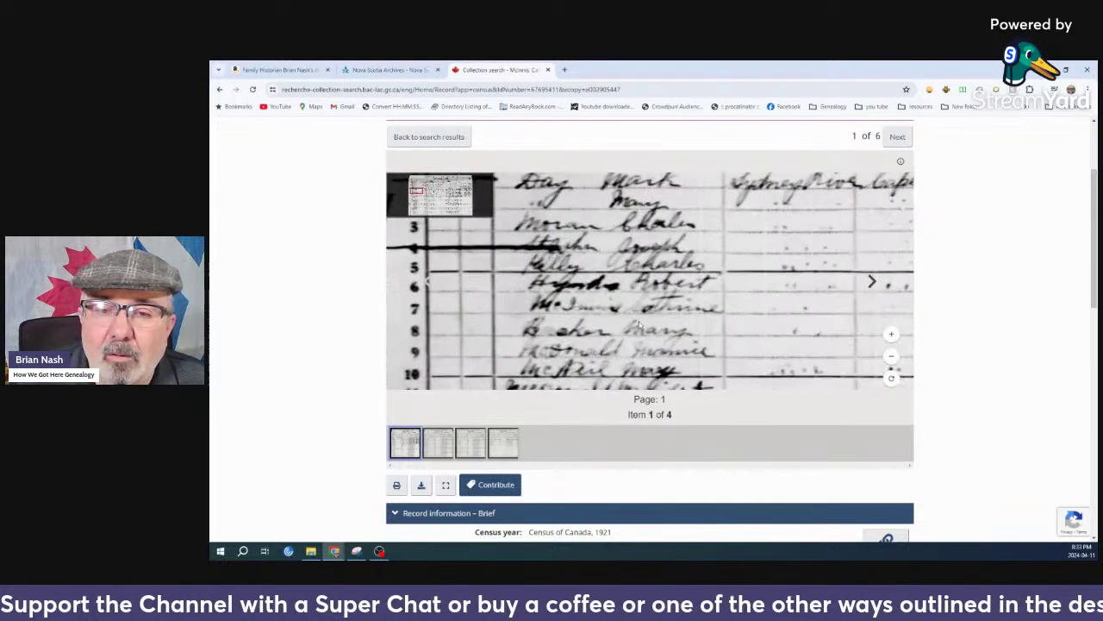
drag(648, 318, 624, 324)
drag(698, 324, 623, 319)
drag(689, 319, 618, 334)
drag(743, 338, 651, 342)
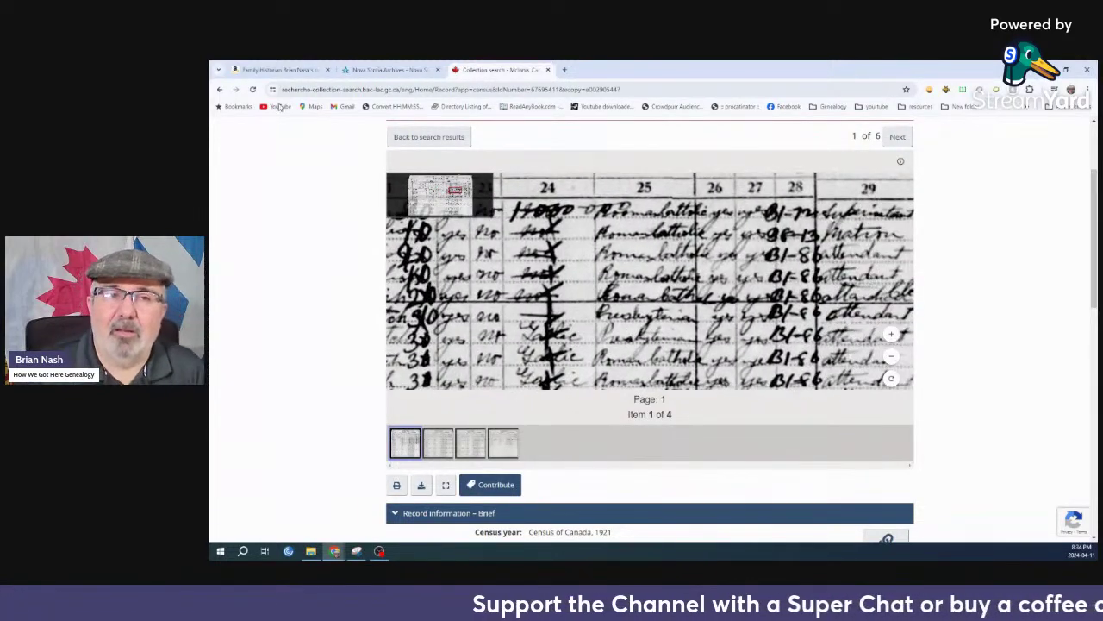
Return to the results, open the 1921 Cape Breton North and Victoria result and read its record details, including page and family number
click(218, 90)
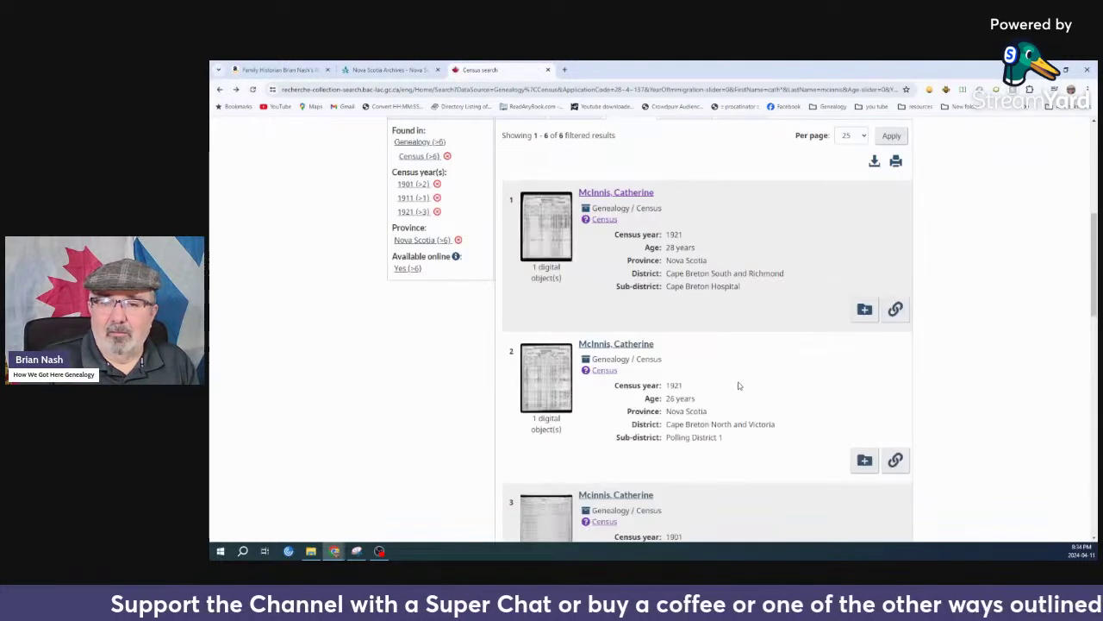
scroll(761, 370, down, 2)
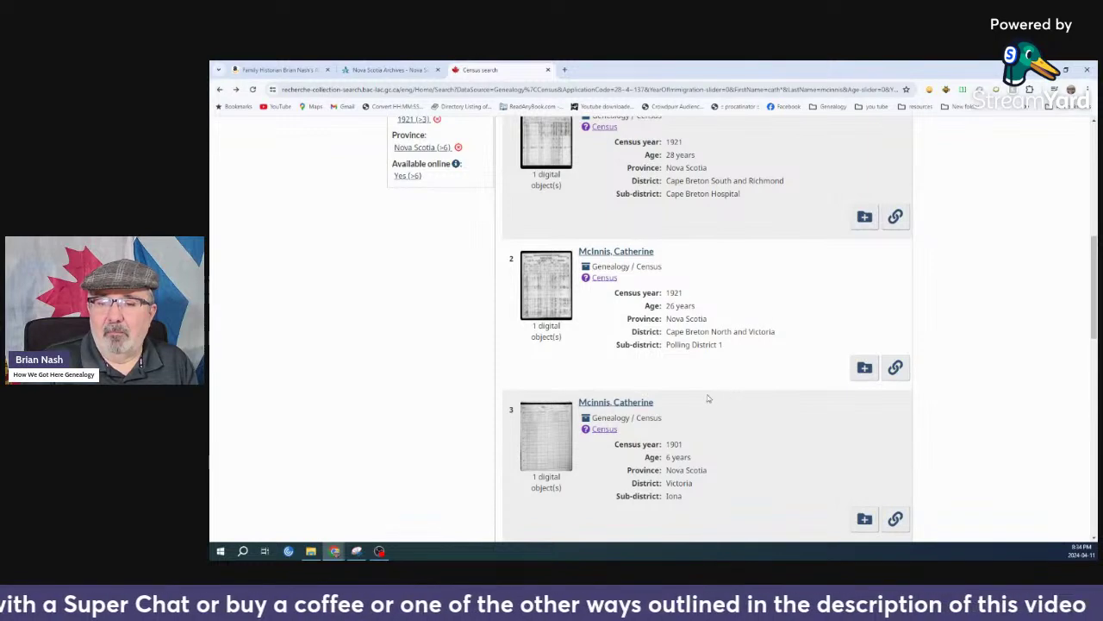
scroll(737, 327, down, 4)
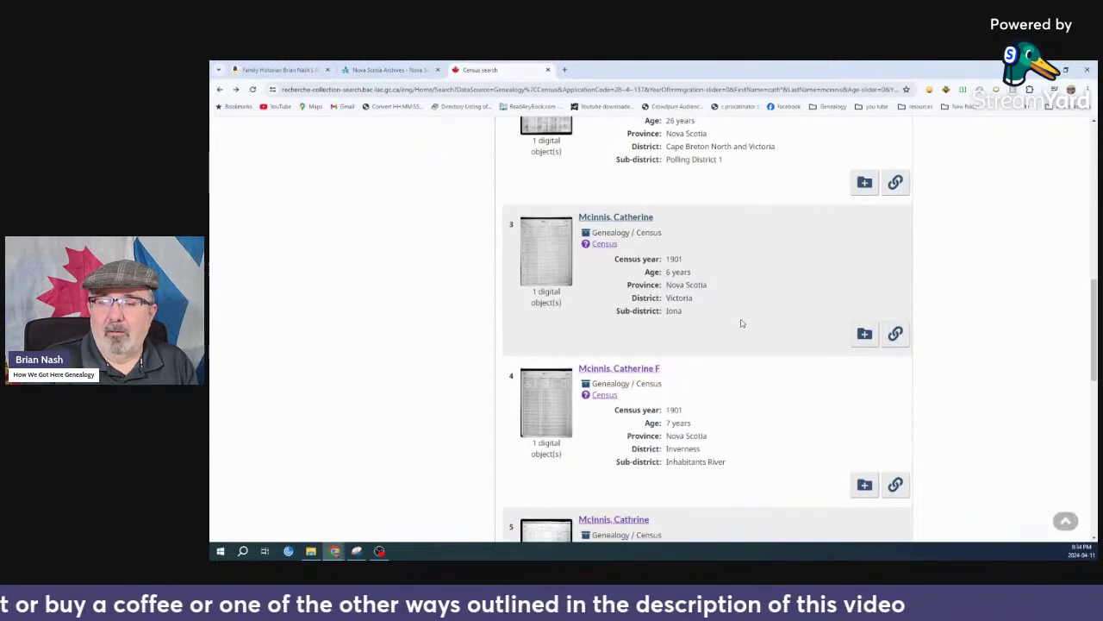
scroll(741, 323, up, 4)
scroll(756, 317, up, 2)
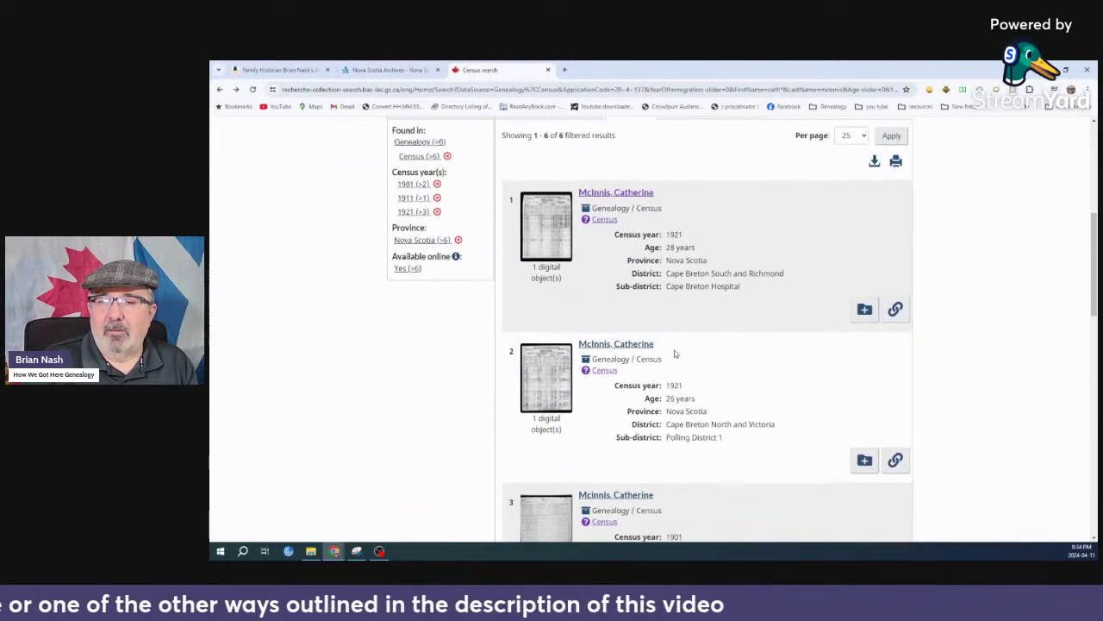
click(623, 344)
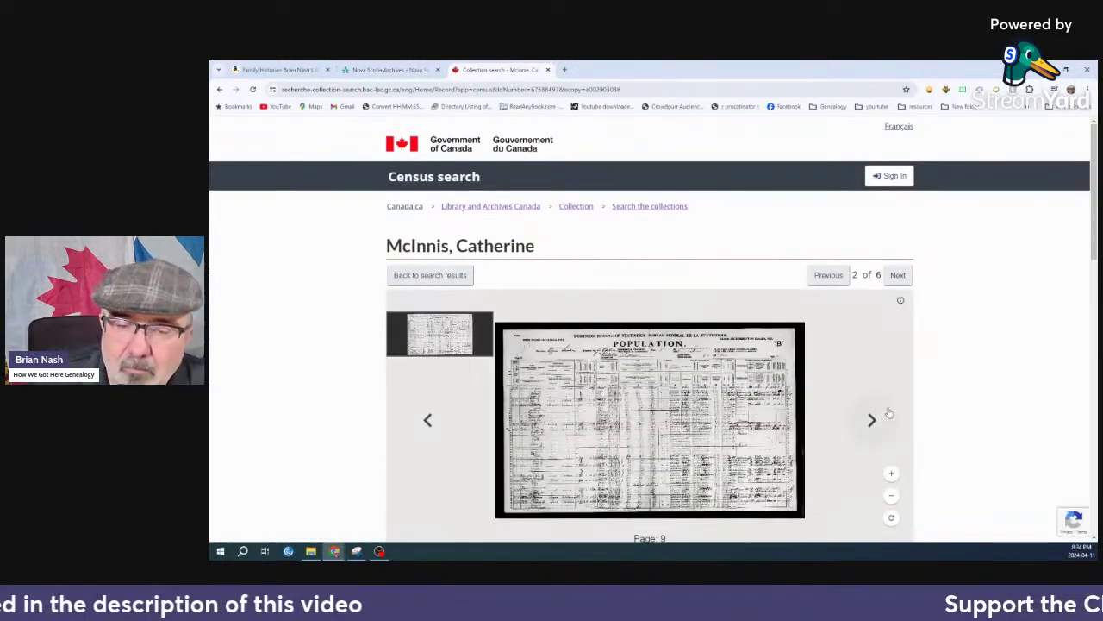
scroll(967, 402, down, 5)
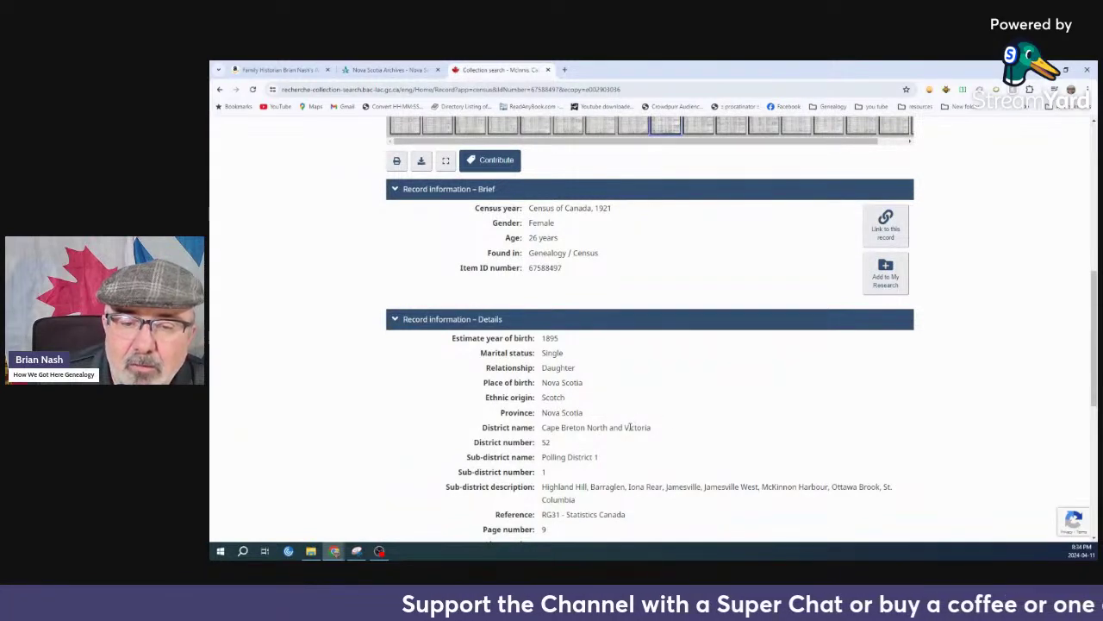
scroll(647, 414, down, 1)
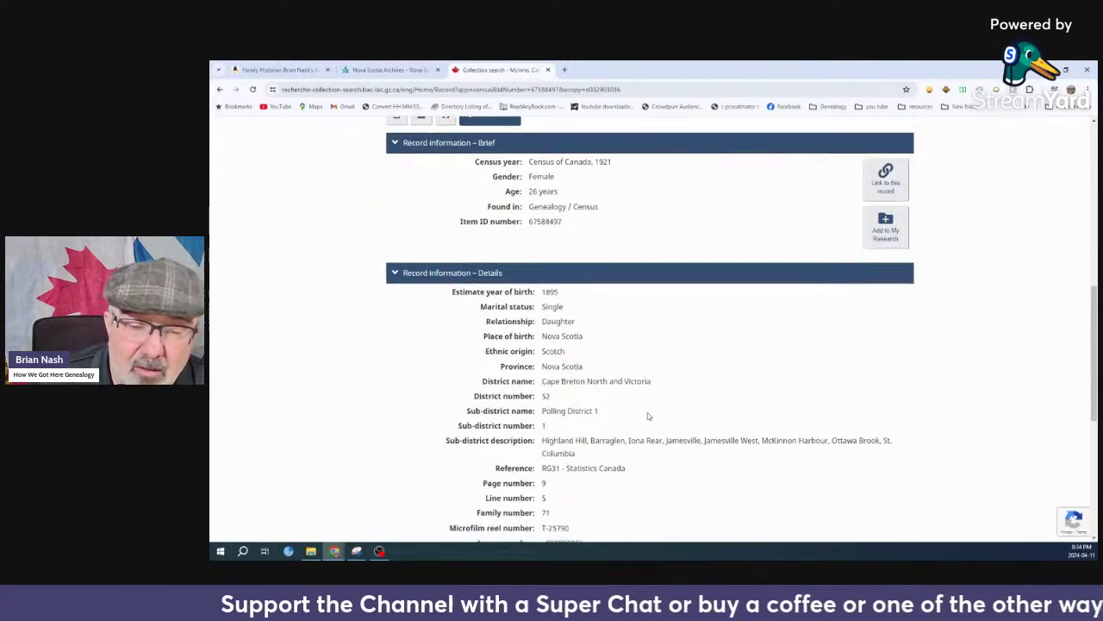
scroll(638, 377, up, 3)
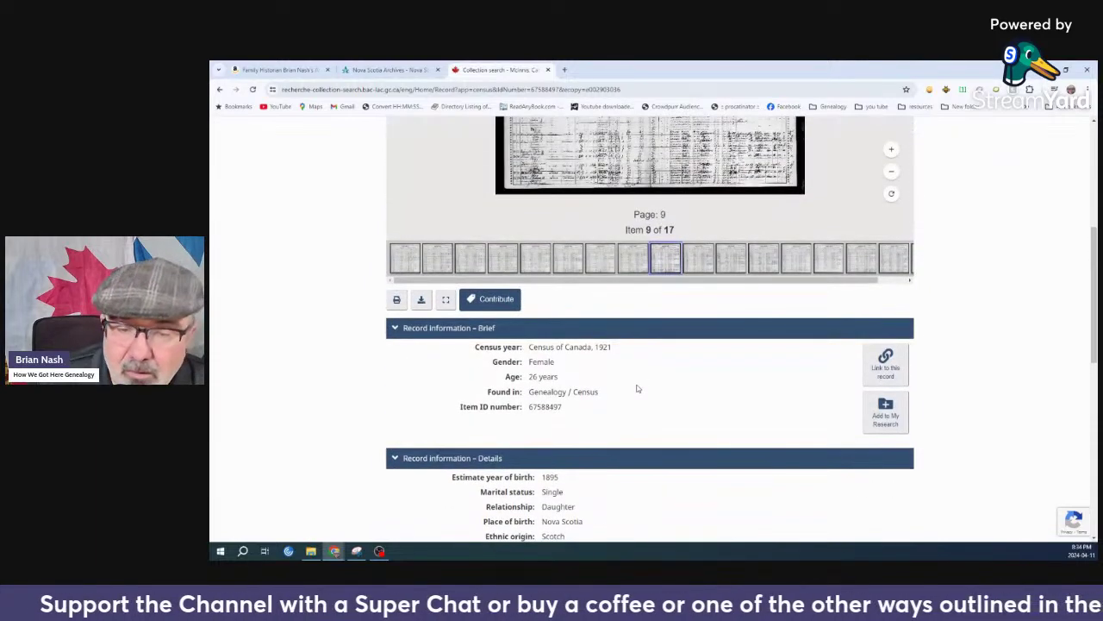
scroll(687, 409, down, 3)
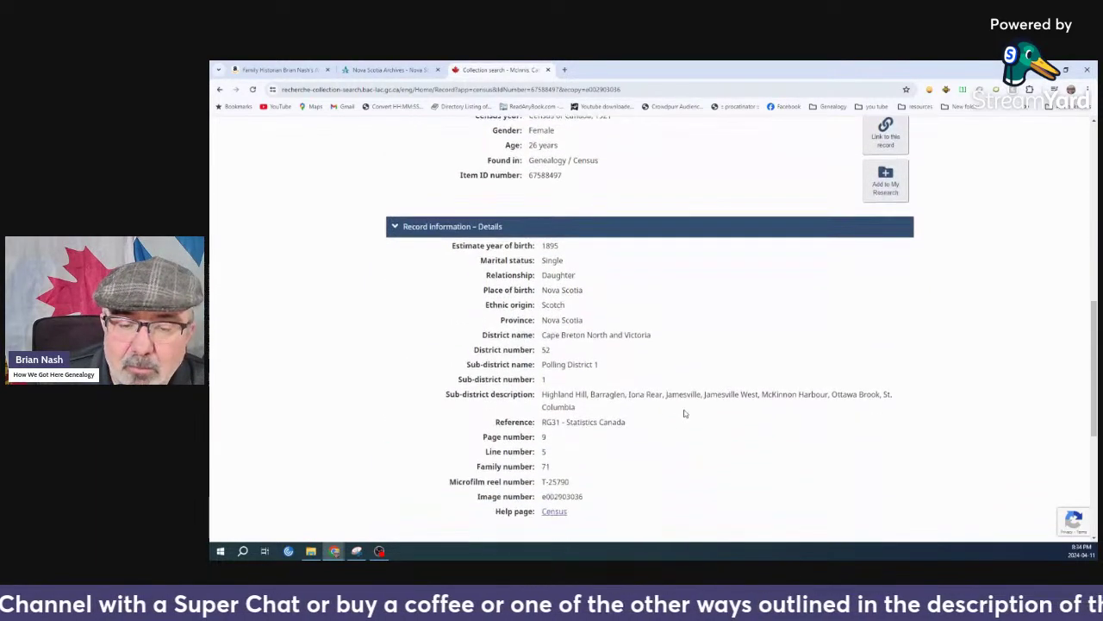
Locate family number 71 on the page 9 census image, read the household members' names and return to the search results
scroll(591, 457, up, 5)
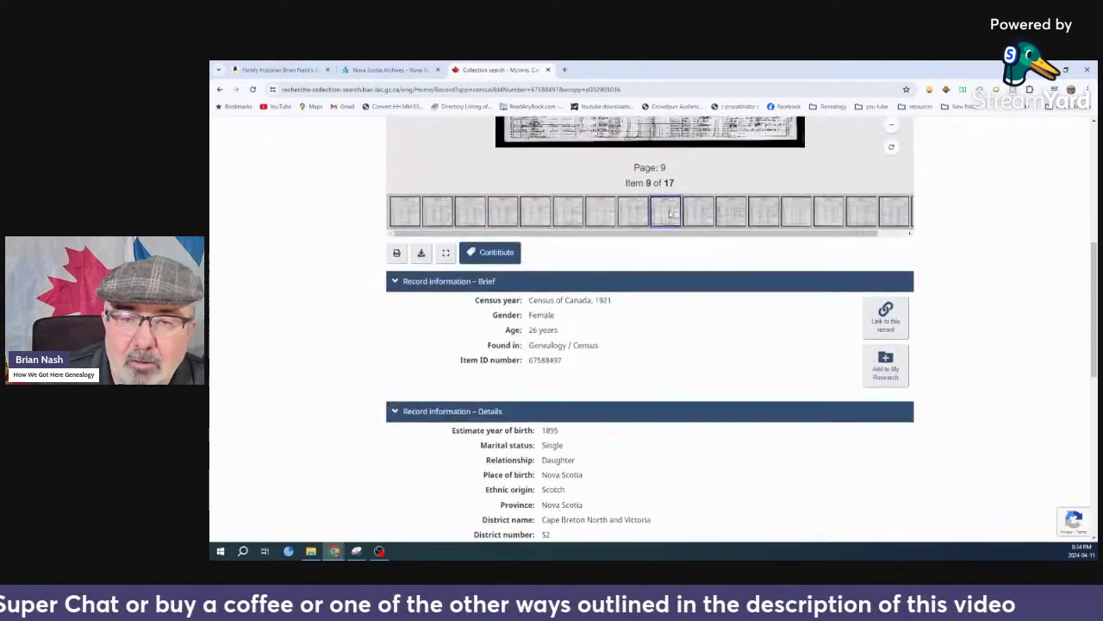
scroll(580, 262, up, 5)
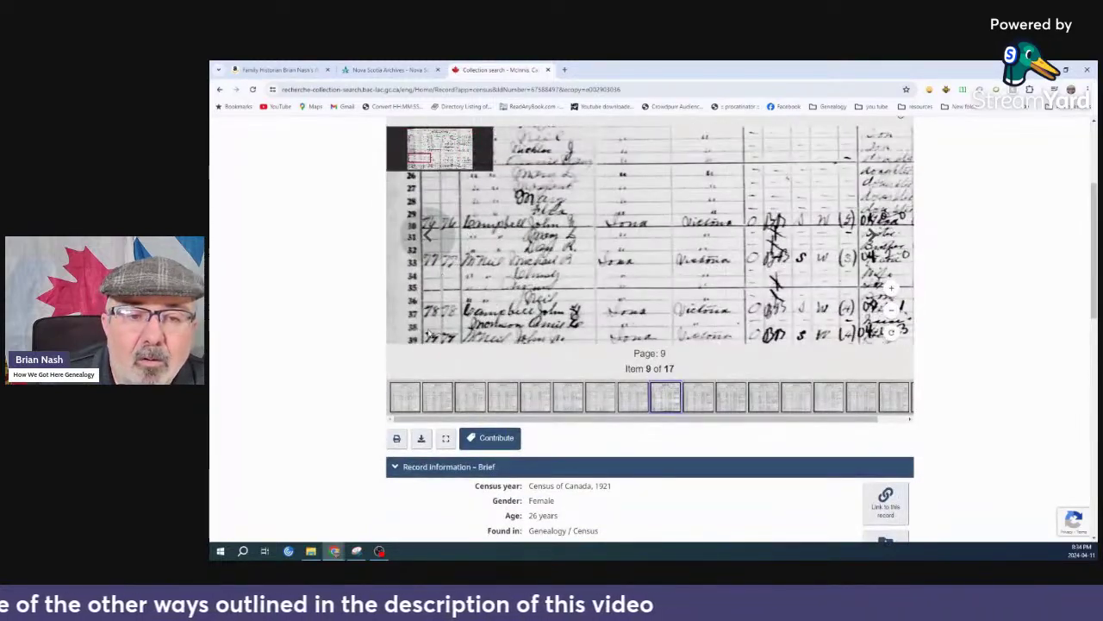
scroll(509, 330, up, 2)
drag(466, 250, 479, 323)
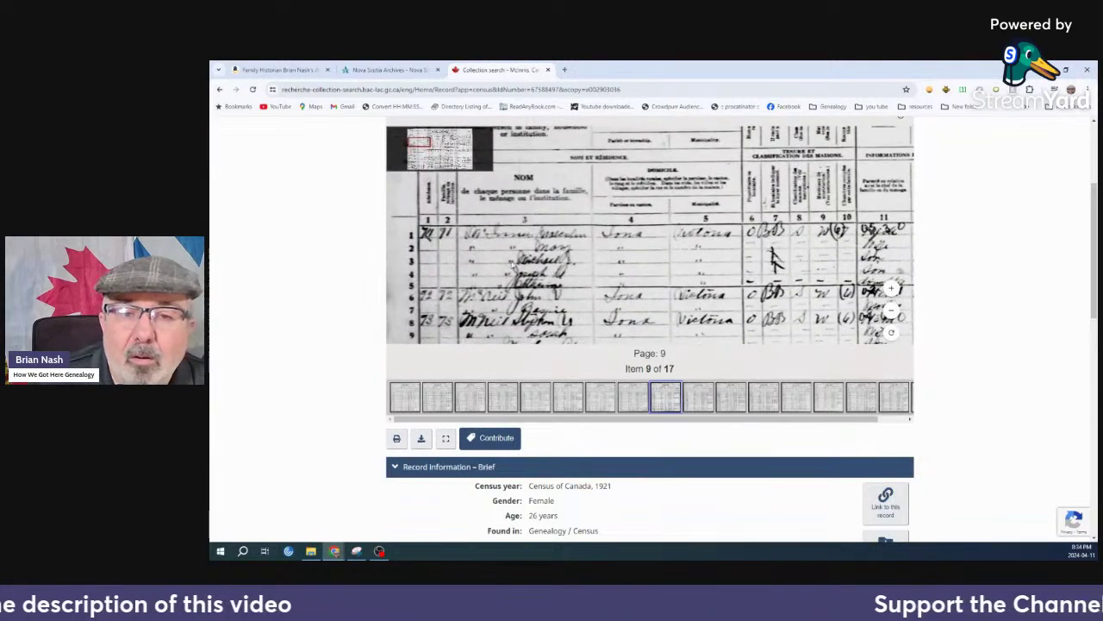
scroll(514, 264, up, 1)
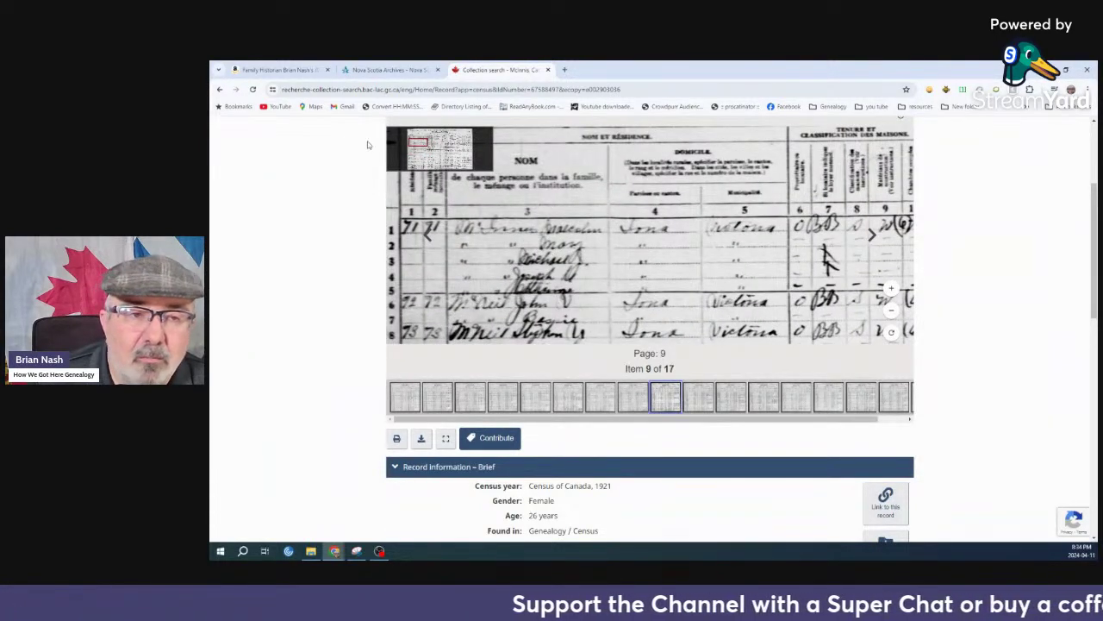
key(alt+Left)
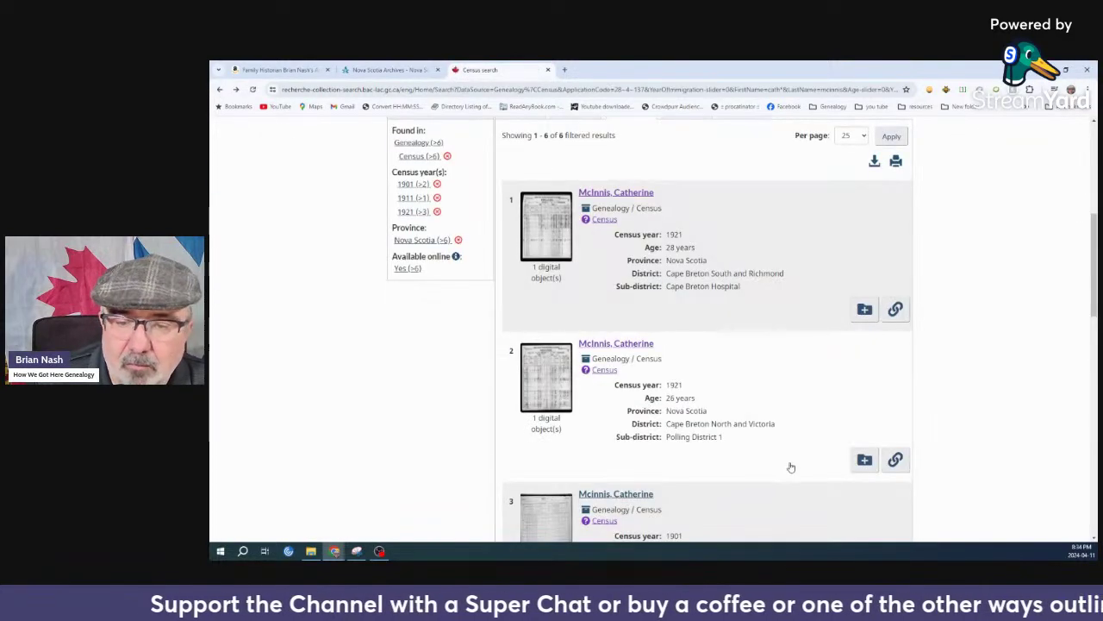
Review the province-wide census results, comparing the census year, age, district and sub-district of each entry
scroll(785, 461, down, 5)
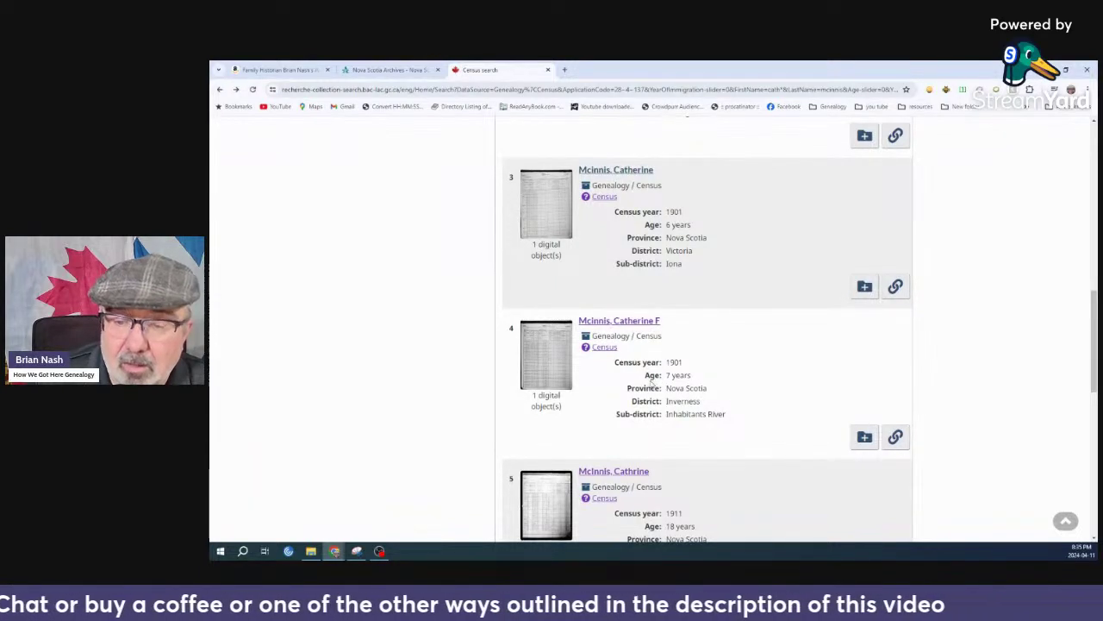
scroll(686, 412, down, 3)
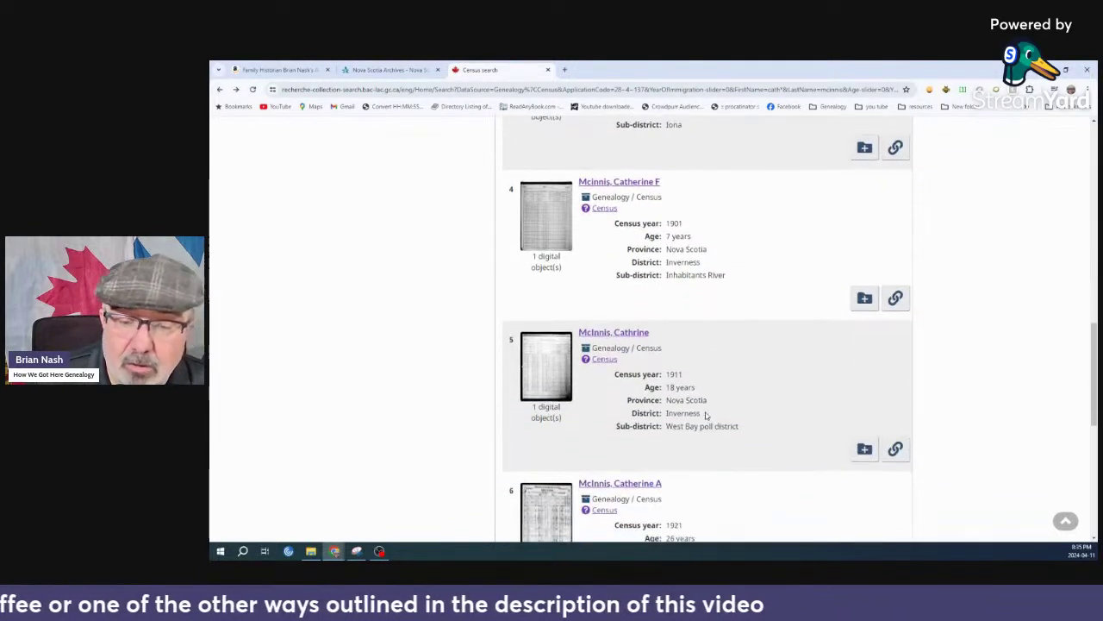
scroll(717, 470, down, 2)
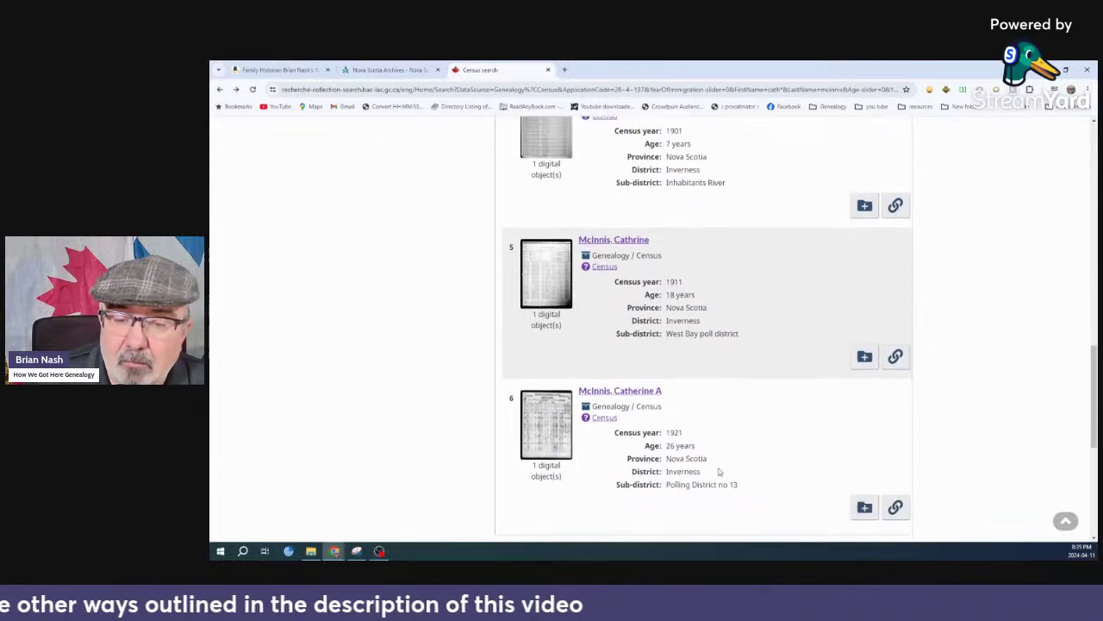
scroll(727, 470, down, 3)
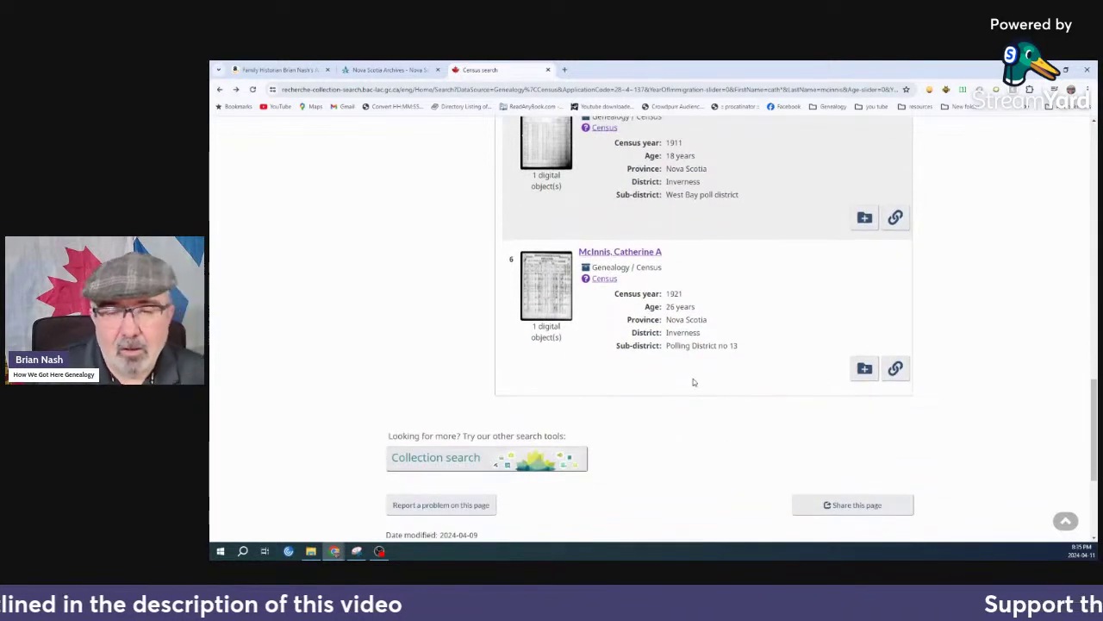
scroll(695, 383, up, 7)
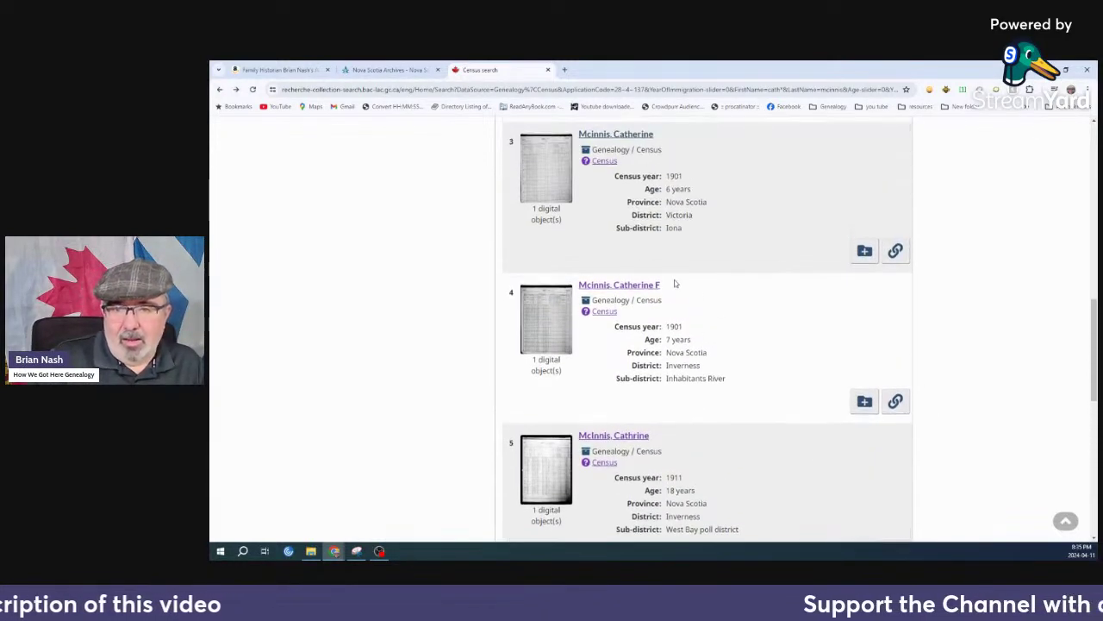
scroll(676, 284, up, 12)
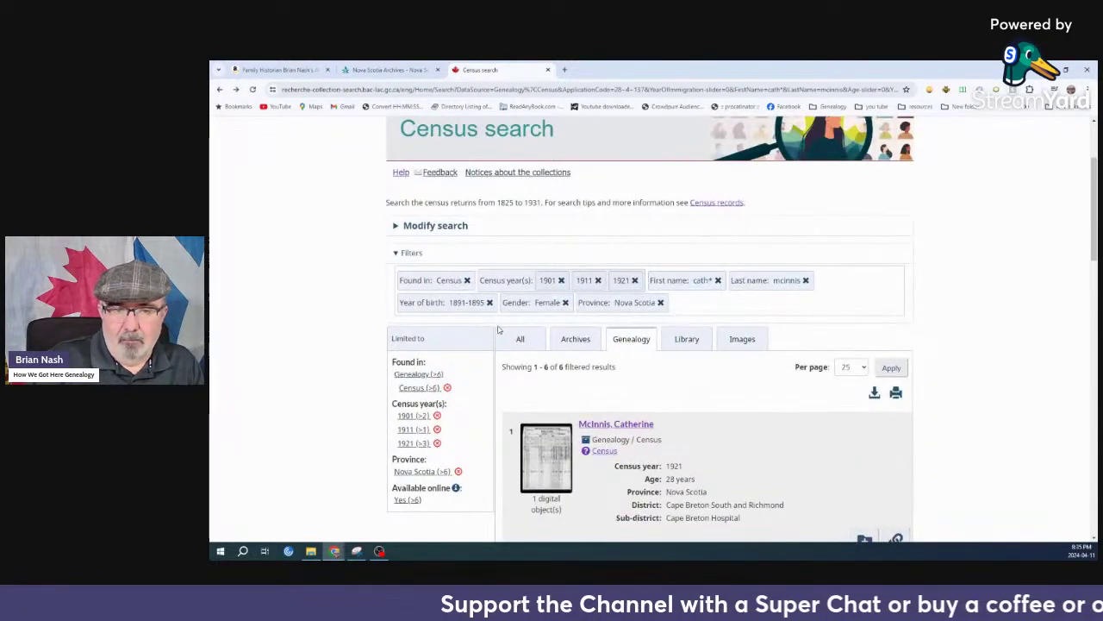
scroll(443, 320, down, 9)
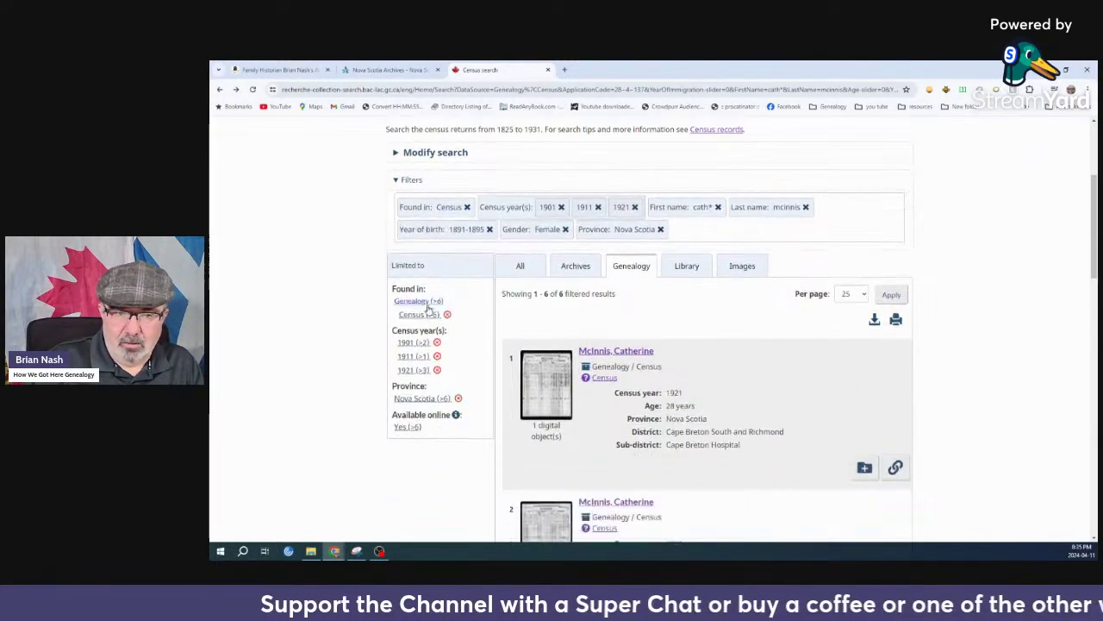
scroll(468, 331, down, 5)
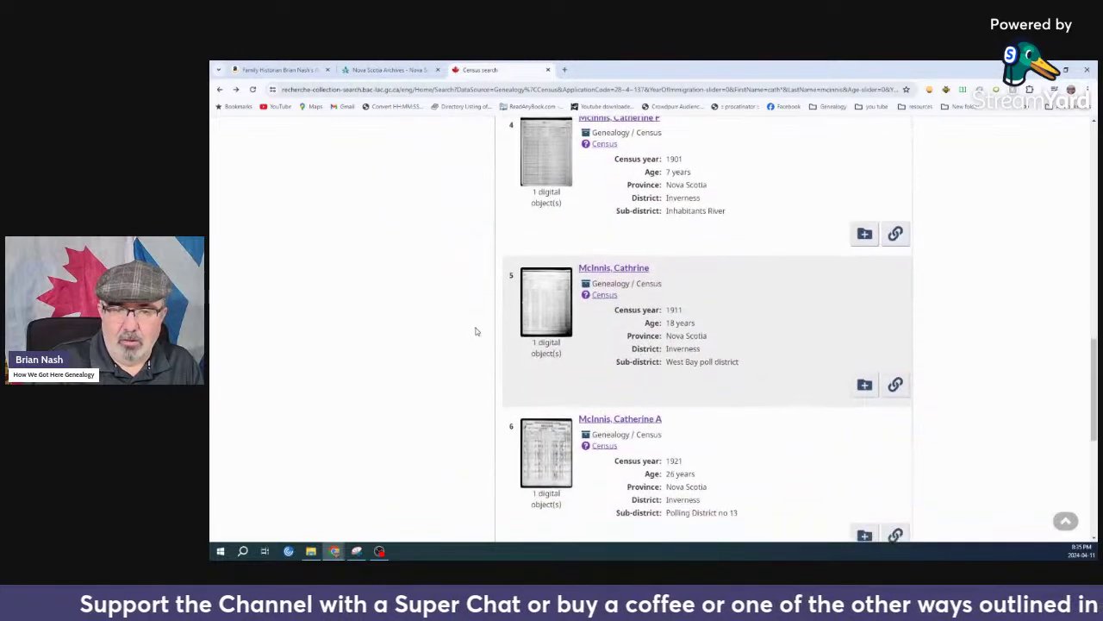
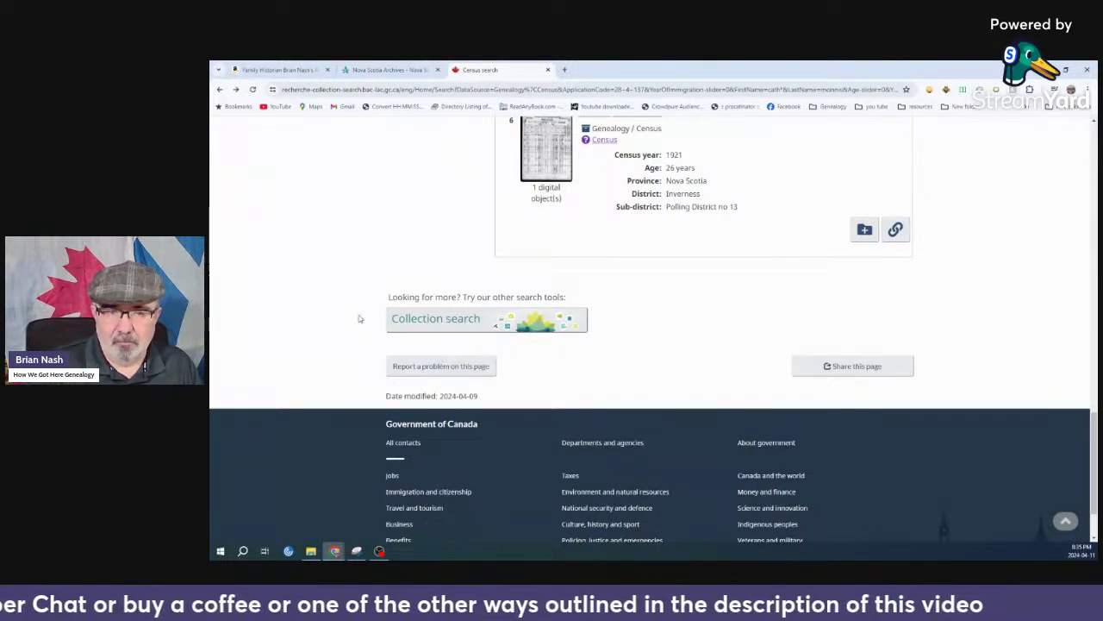
drag(342, 323, 330, 287)
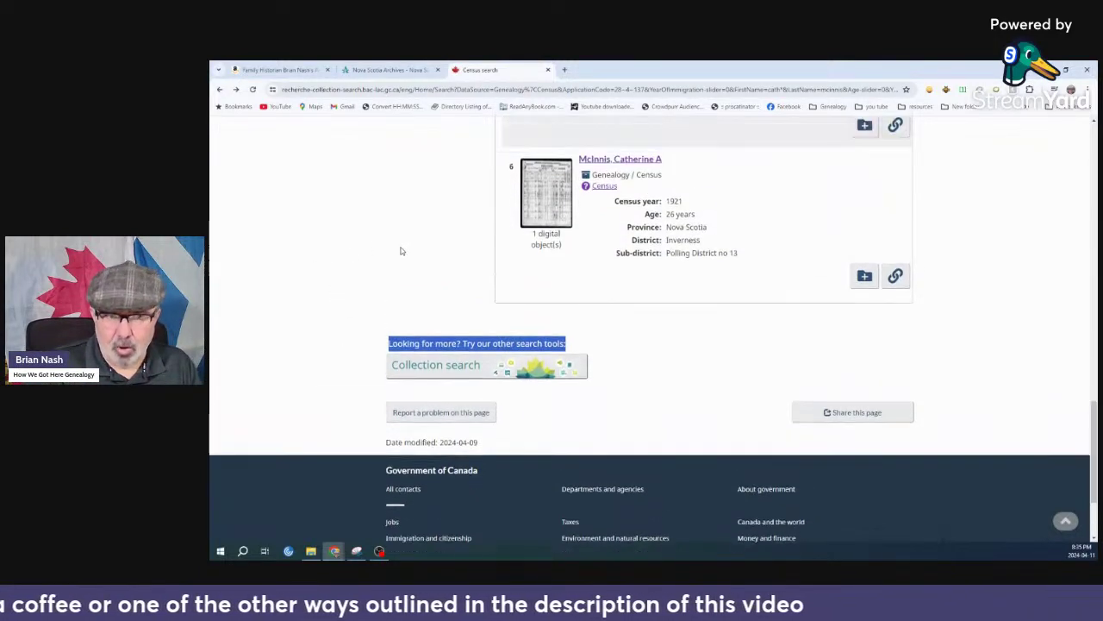
scroll(402, 249, up, 1)
scroll(398, 266, up, 1)
Switch to the Nova Scotia Archives vital statistics search and enter another person's given name and surname
click(388, 68)
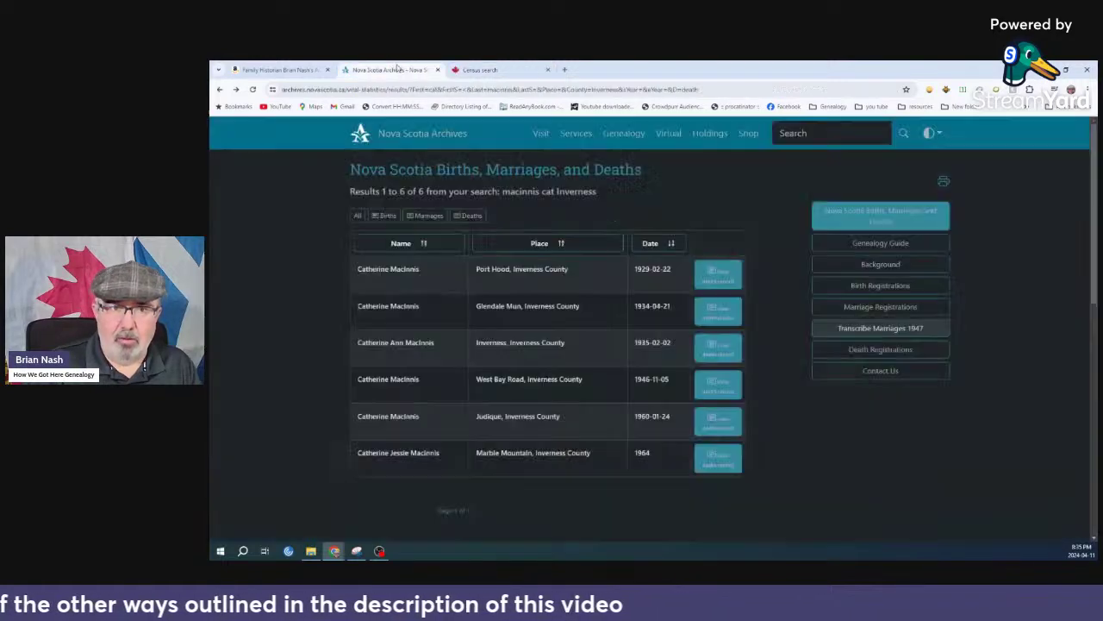
scroll(500, 341, down, 3)
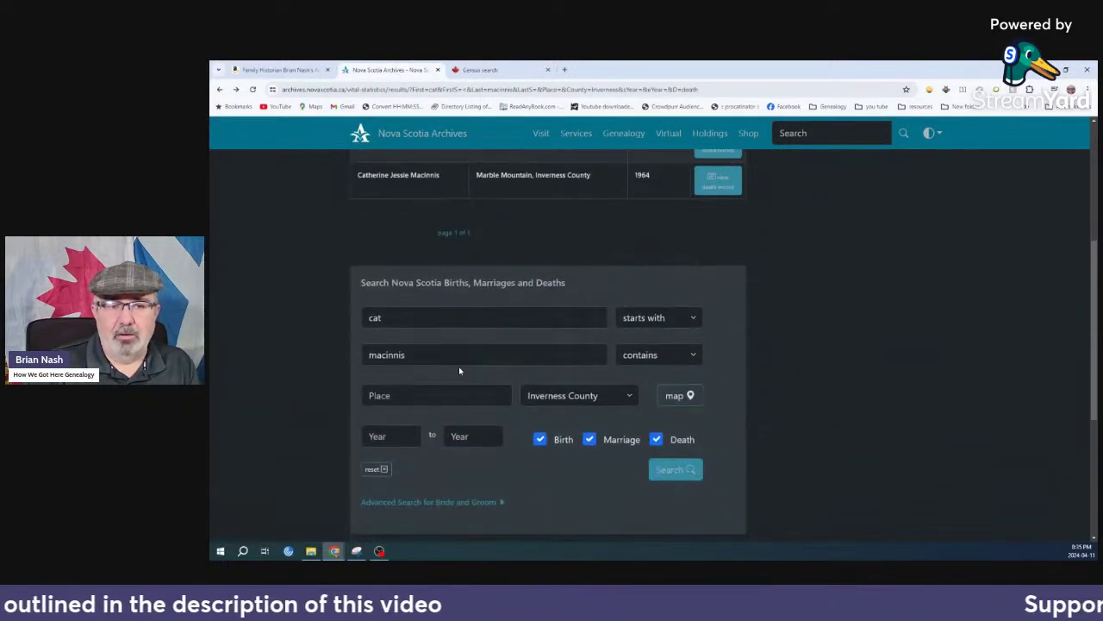
click(418, 318)
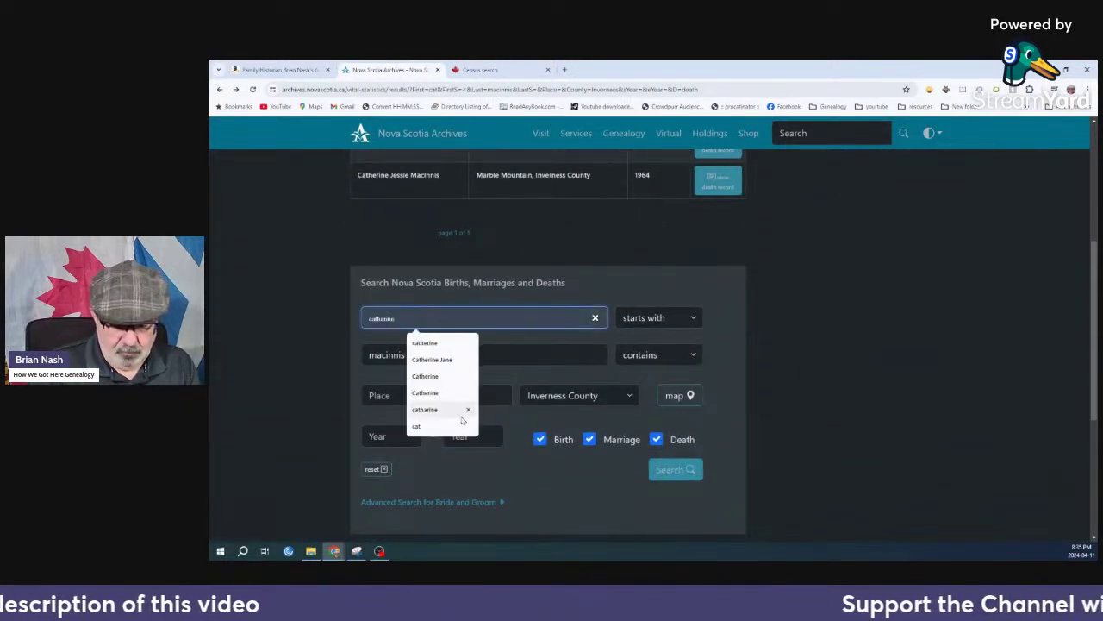
text(cha)
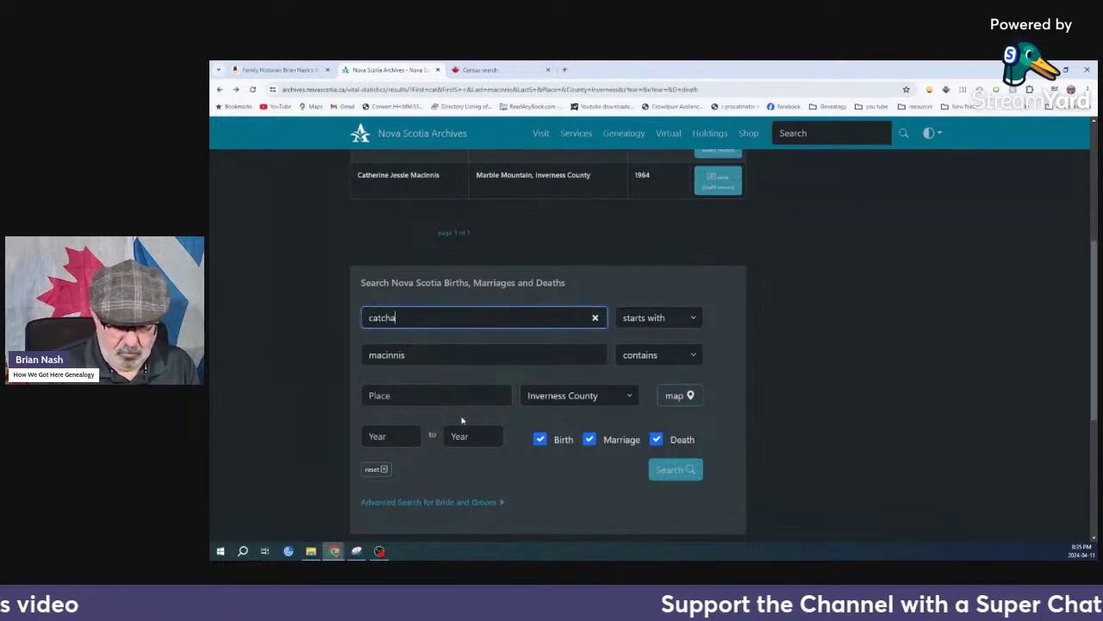
key(Tab)
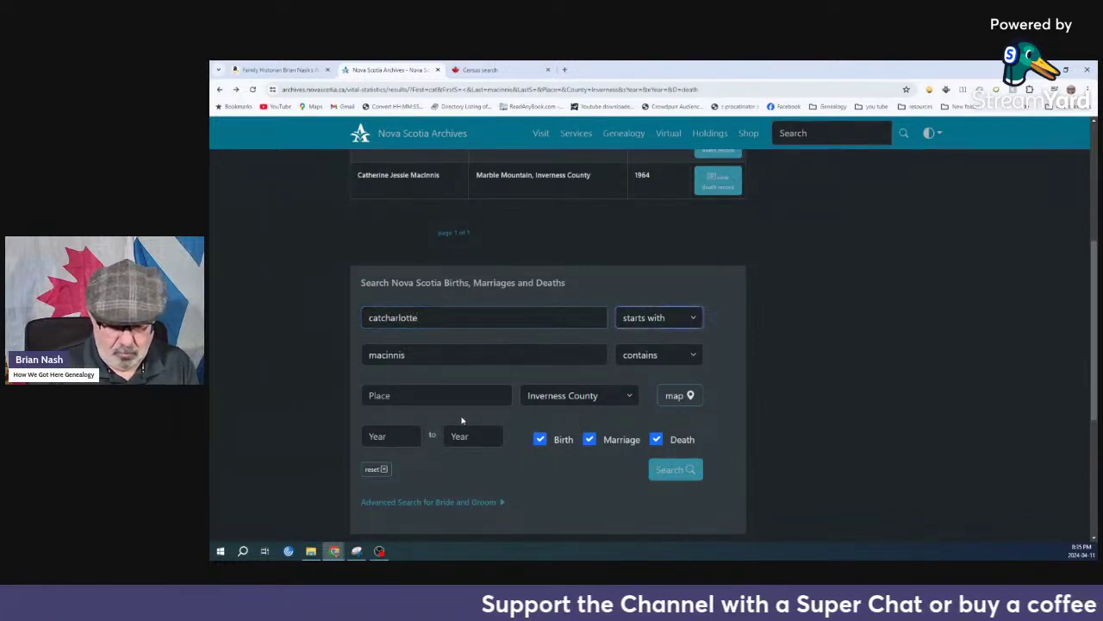
key(Tab)
text(m)
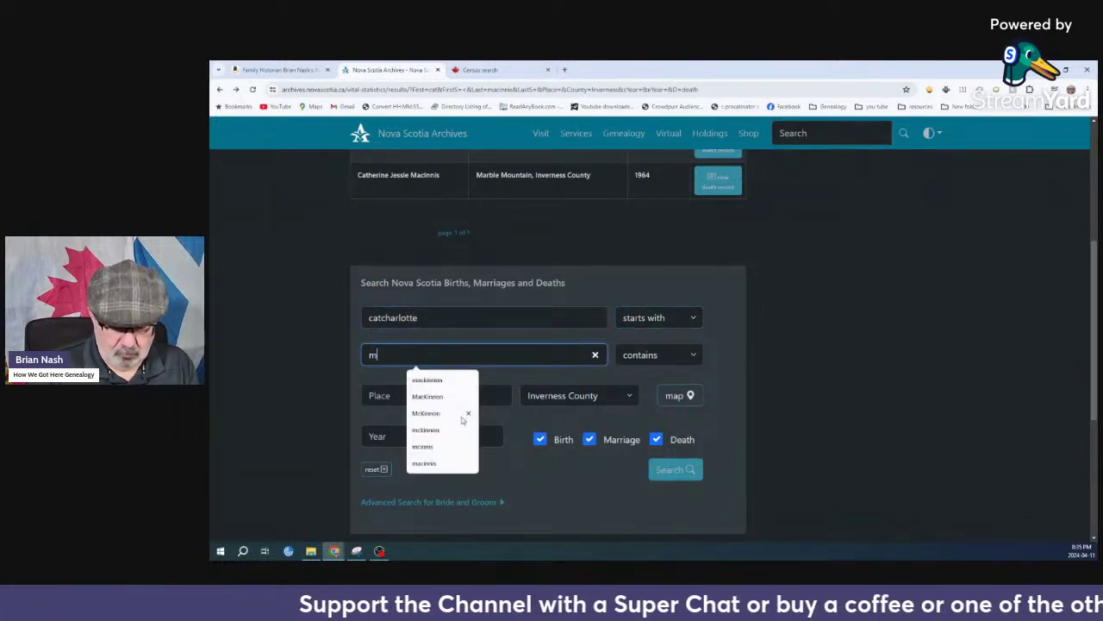
text(ackinn)
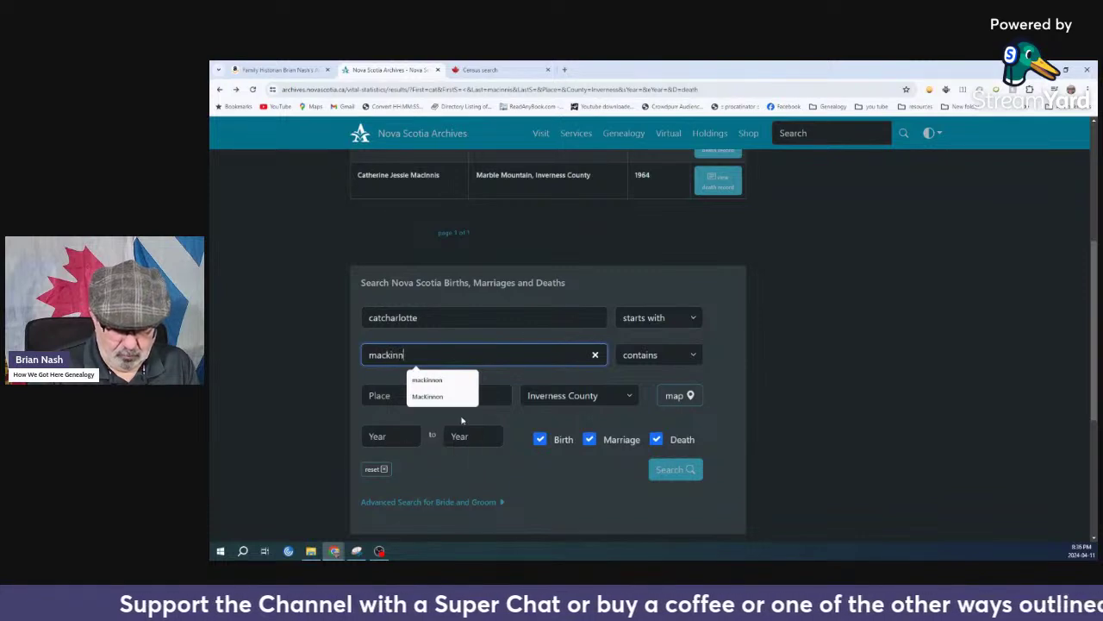
text(on)
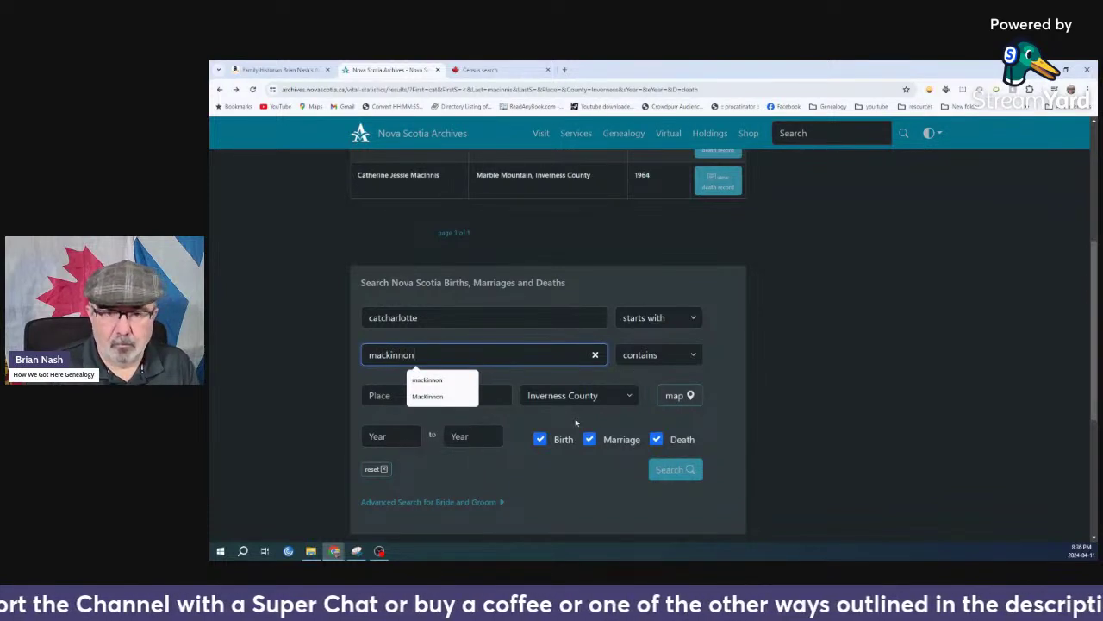
Exclude marriages and deaths and search the Inverness County birth registrations for the entered name
click(589, 439)
click(656, 439)
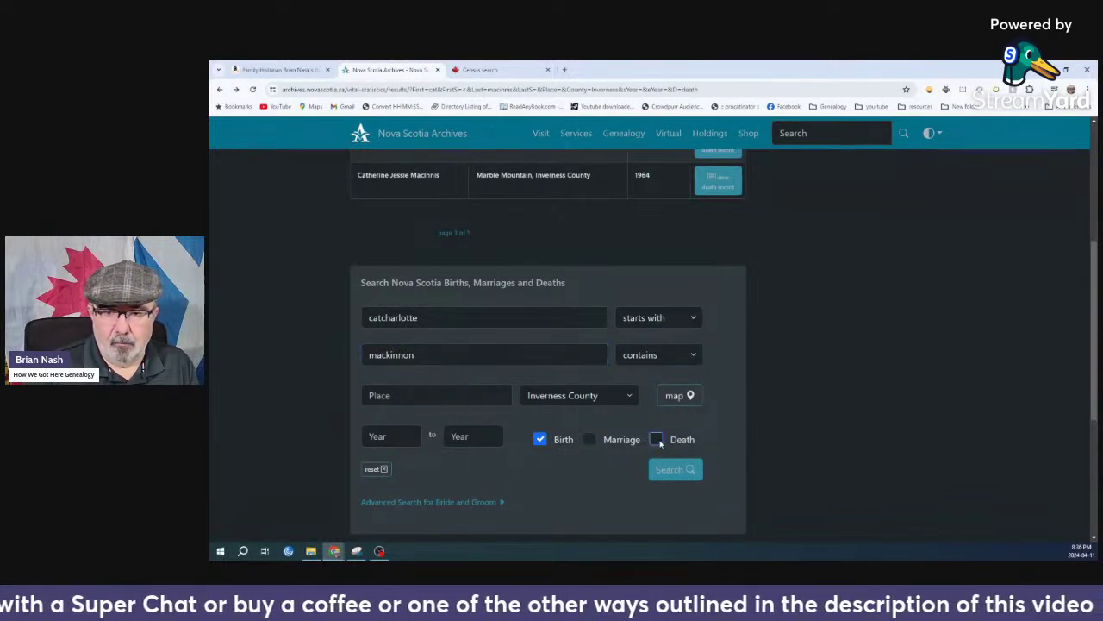
click(665, 469)
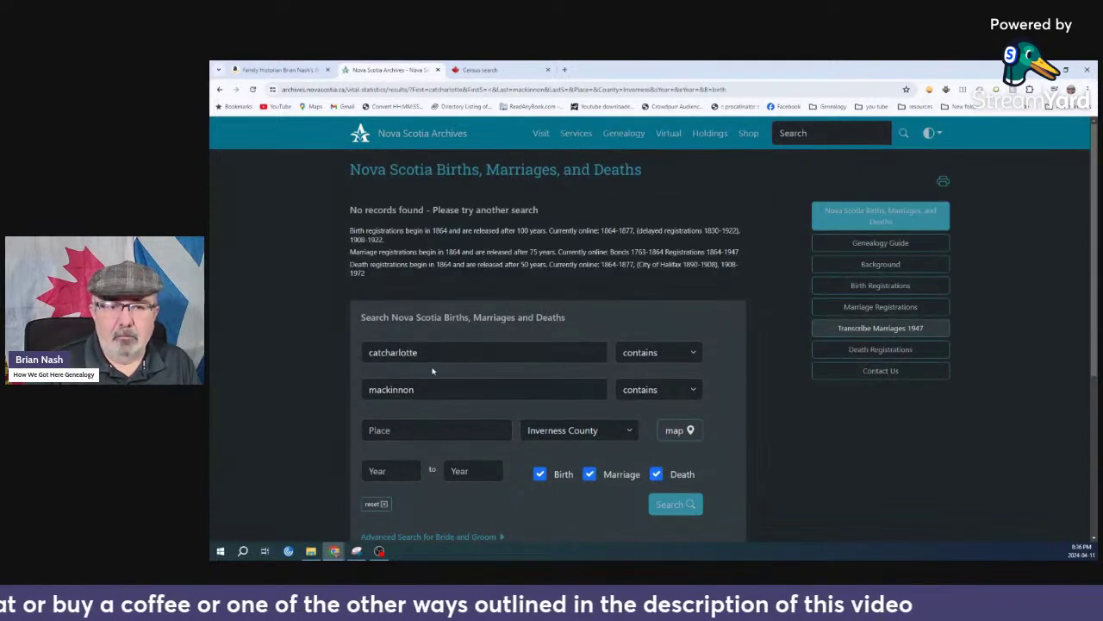
Remove the stray "cat" from the start of the given name and repeat the Inverness County search across births, marriages and deaths
drag(384, 353, 328, 357)
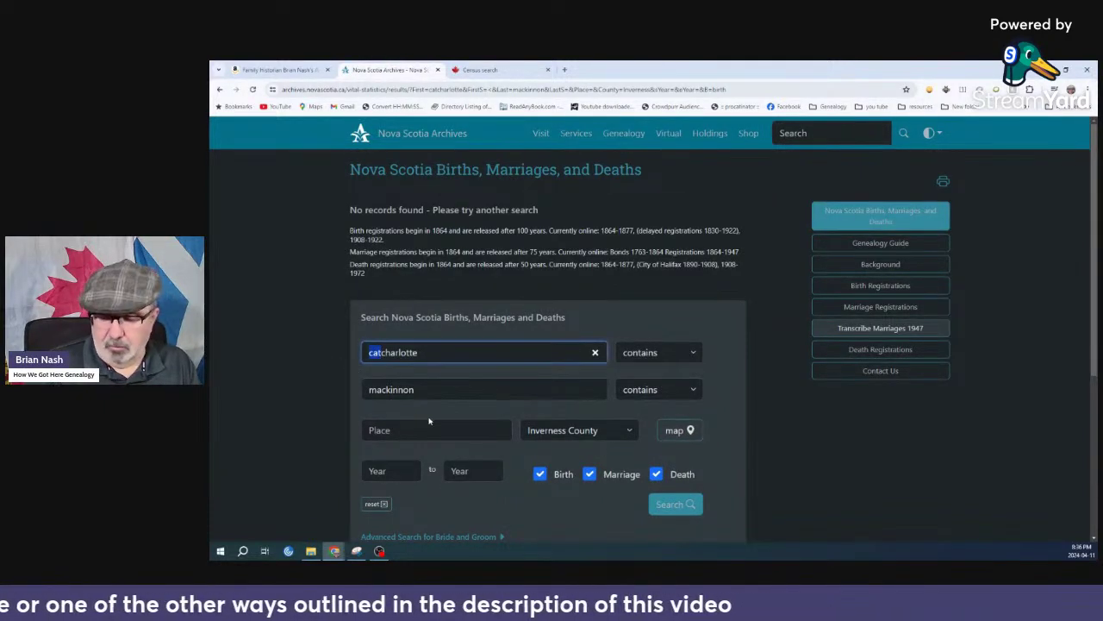
key(BackSpace)
key(Return)
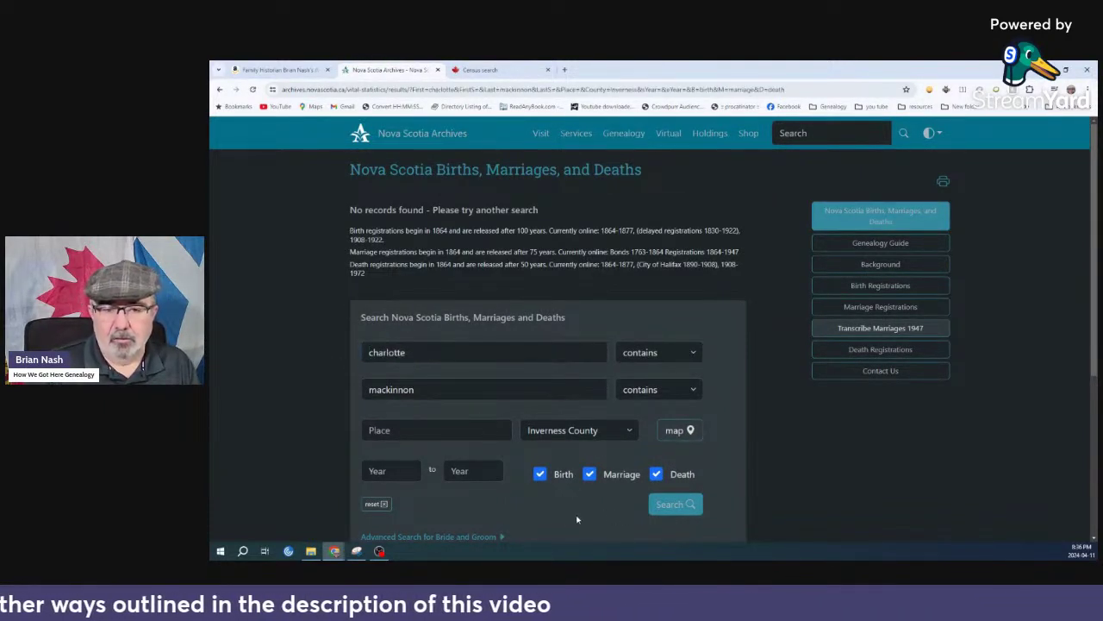
scroll(577, 519, down, 2)
click(676, 322)
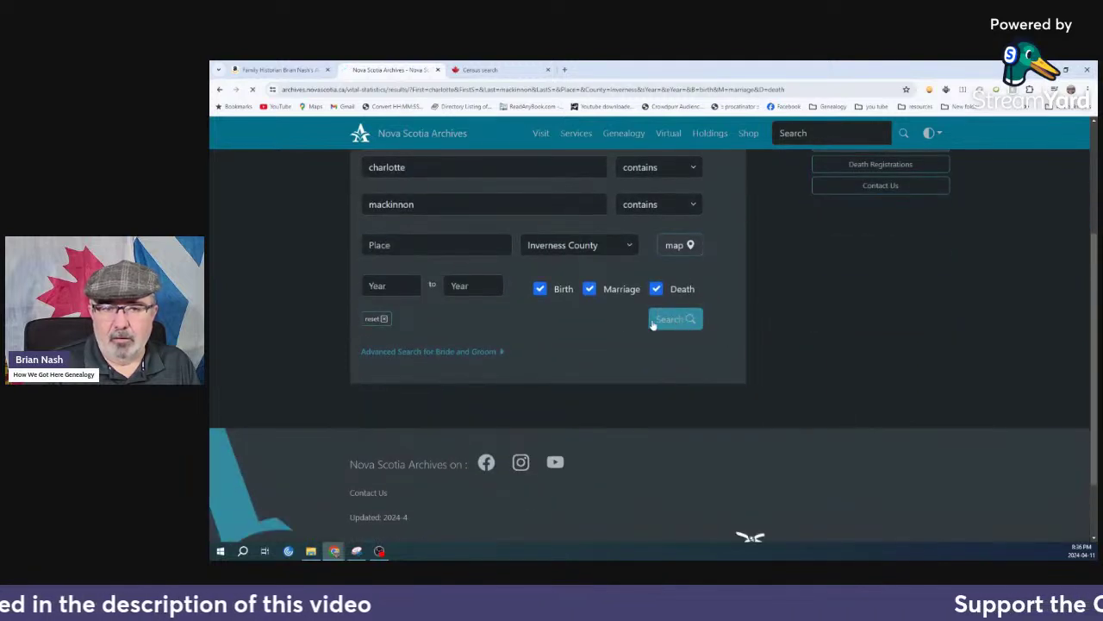
drag(415, 352, 316, 361)
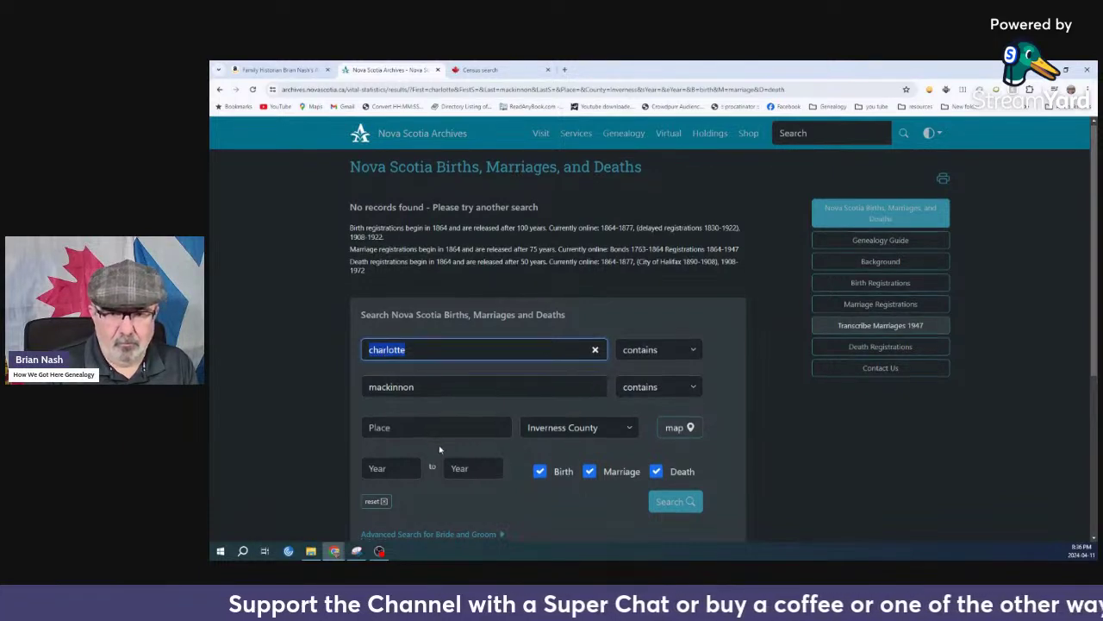
scroll(517, 440, down, 2)
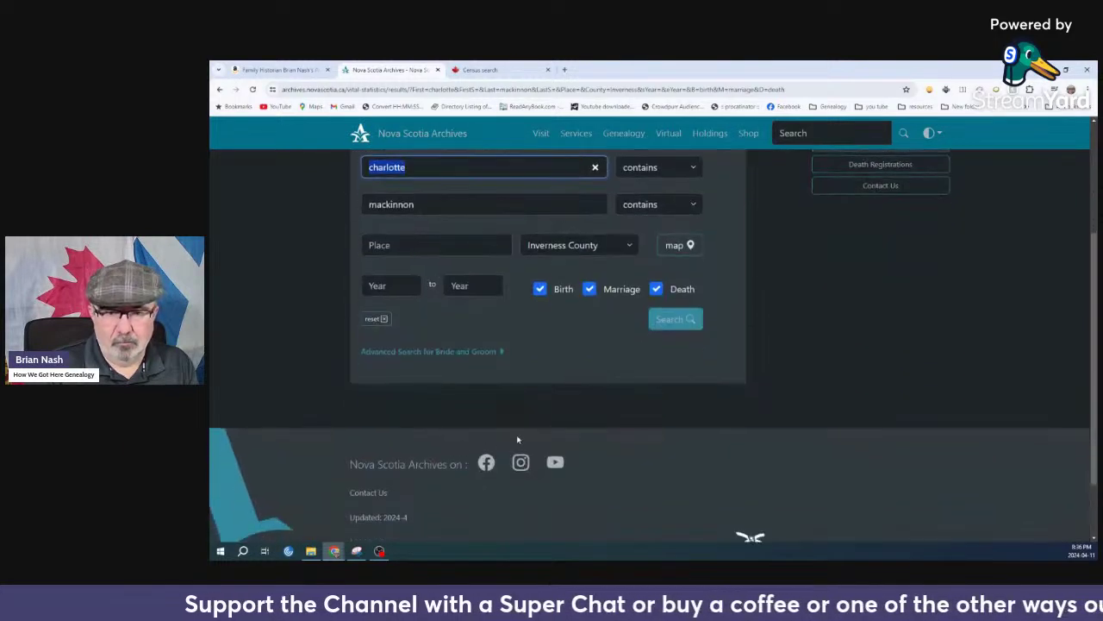
click(675, 325)
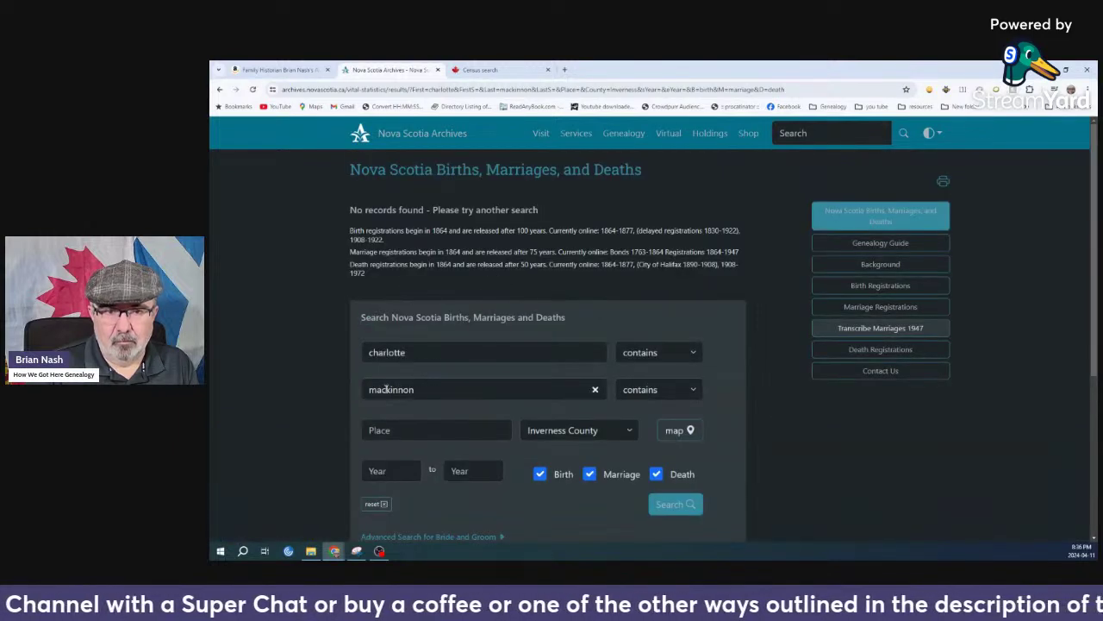
Search Inverness County for given names that start with "char" with the same surname, and show only the birth results
click(412, 354)
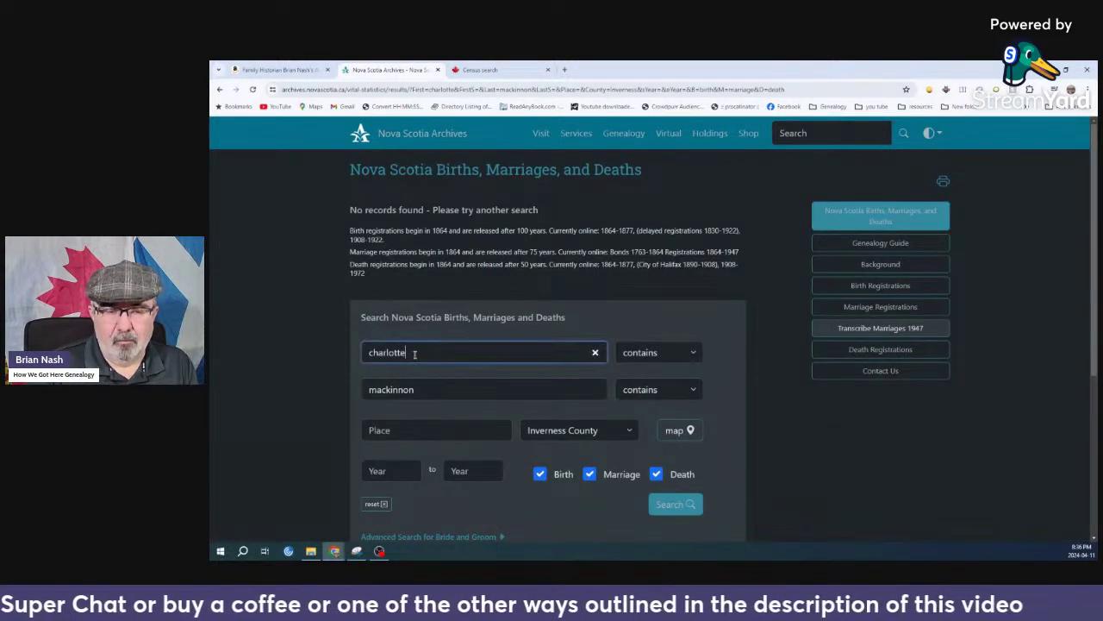
drag(415, 353, 317, 370)
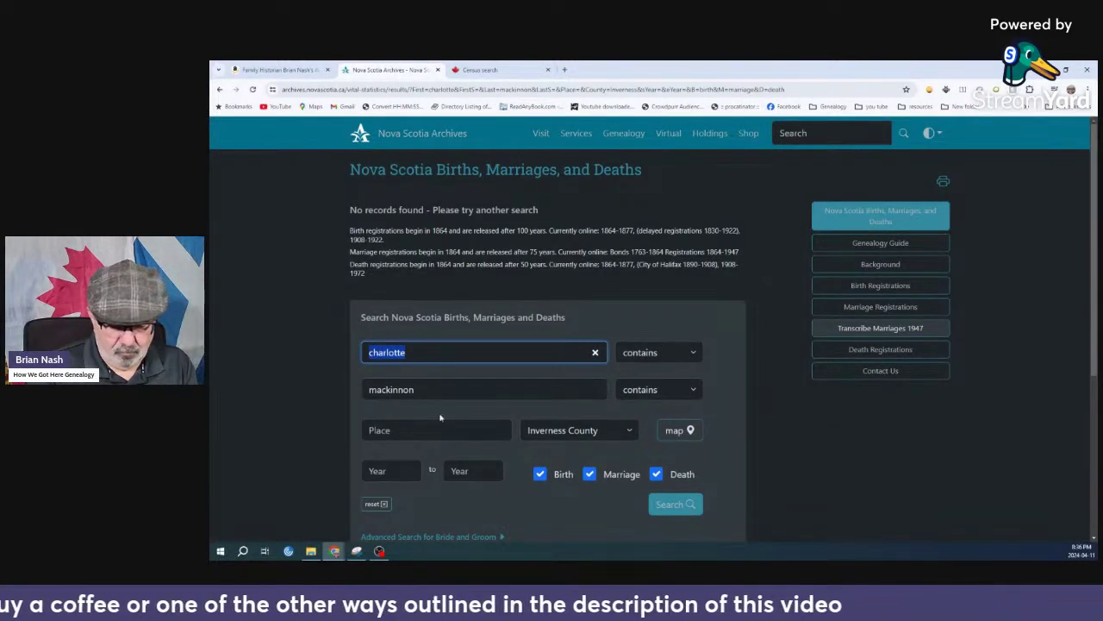
text(char)
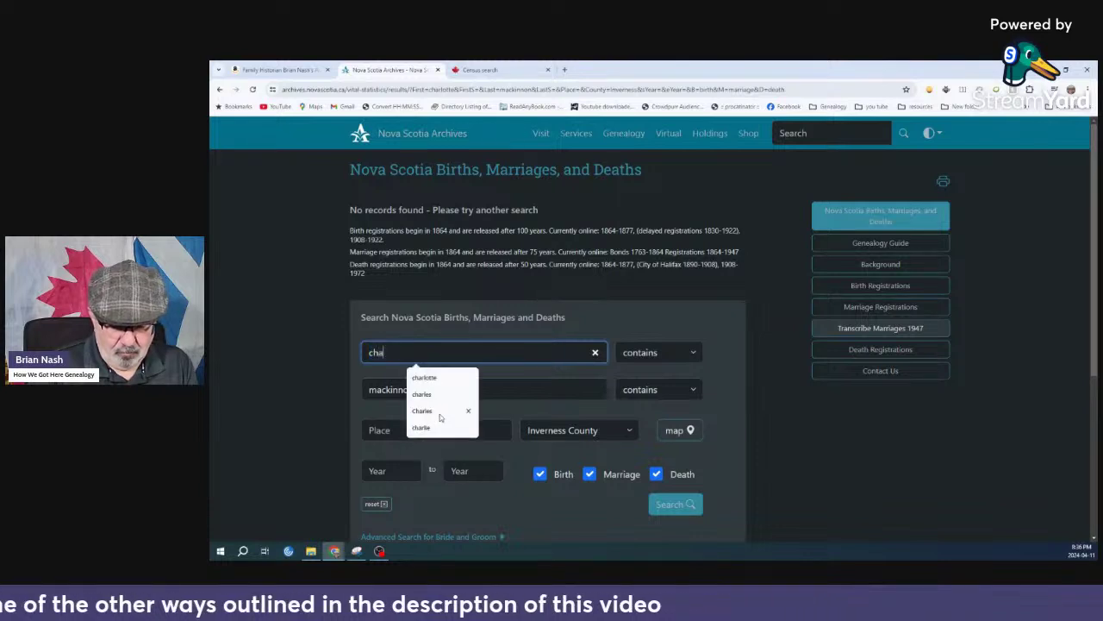
click(669, 357)
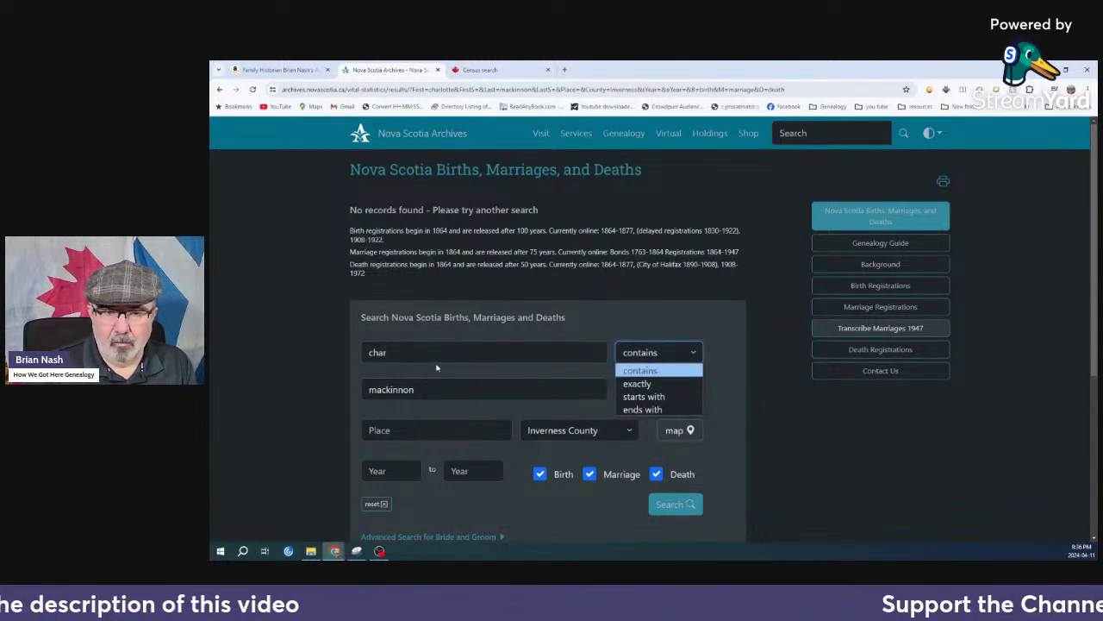
click(432, 356)
click(655, 354)
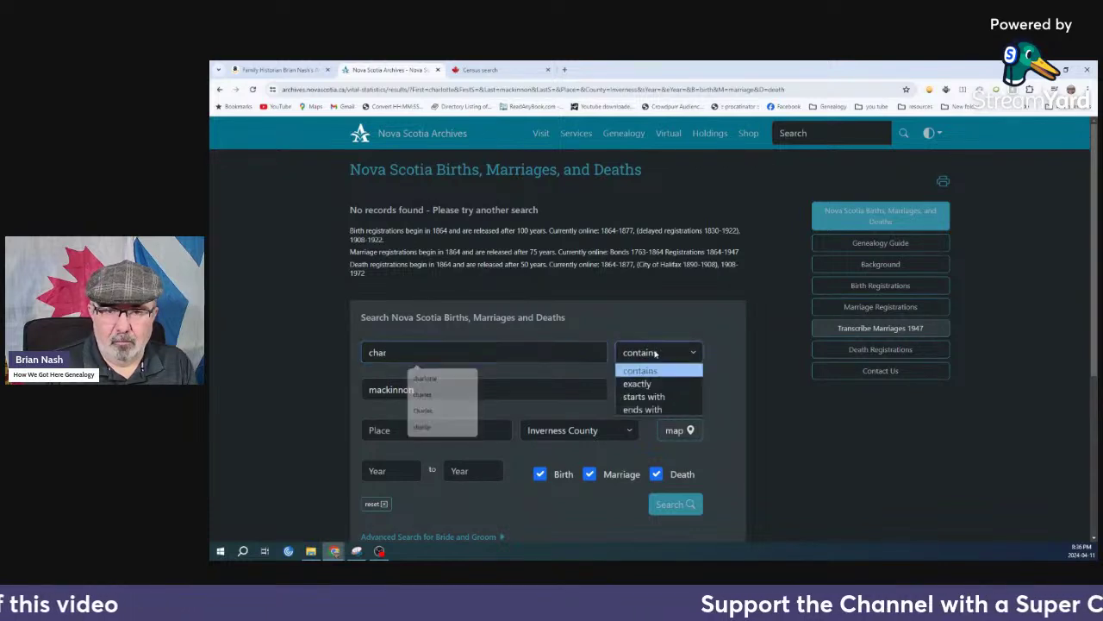
click(644, 397)
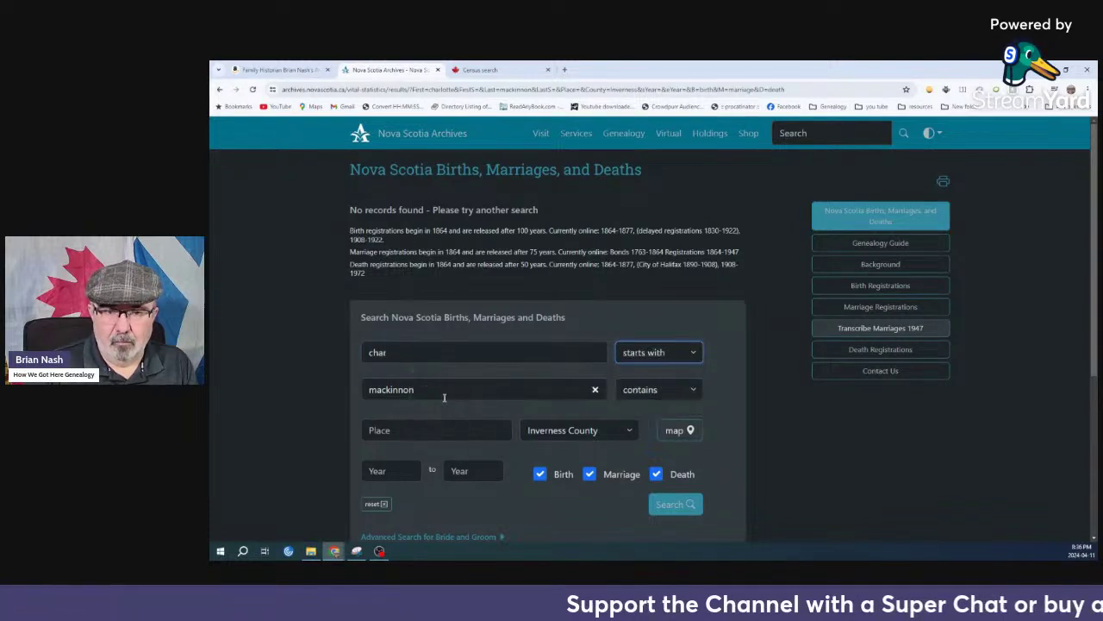
click(379, 390)
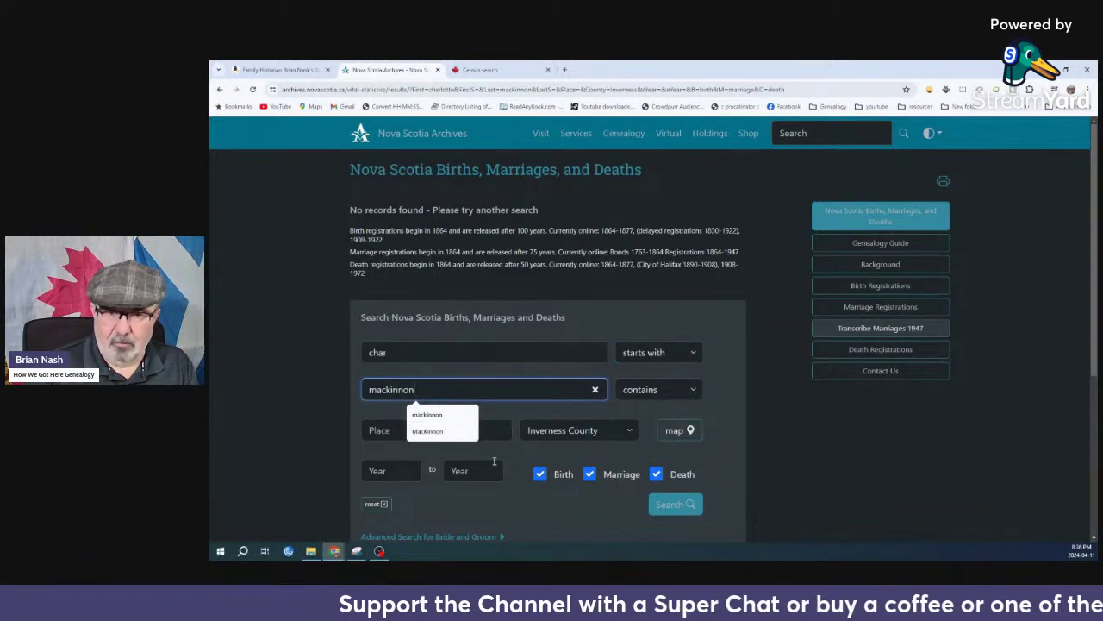
click(664, 506)
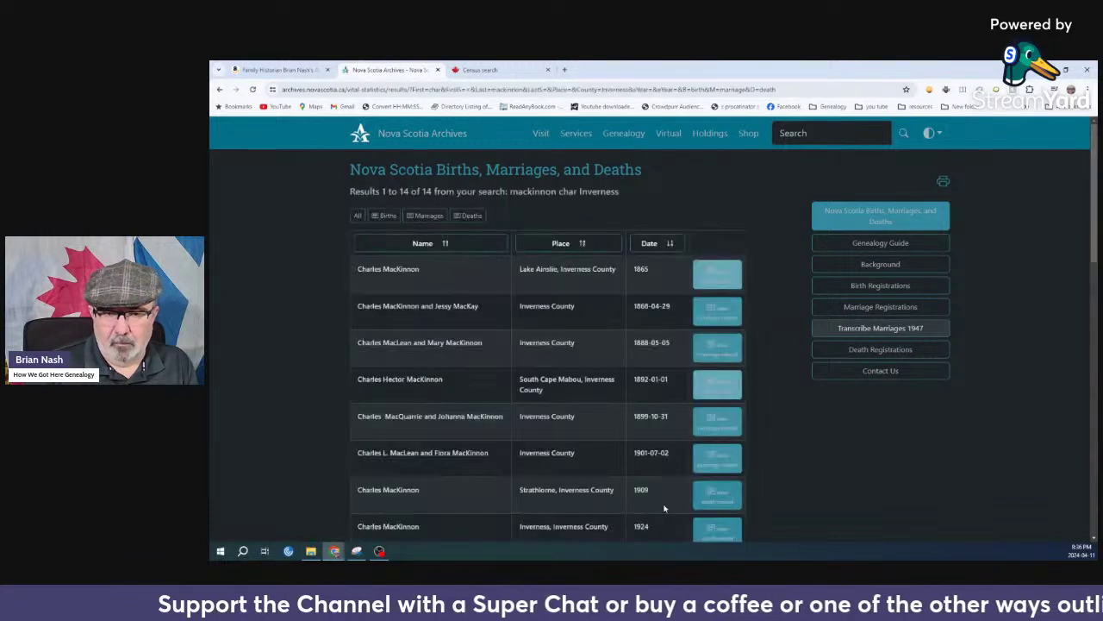
click(385, 216)
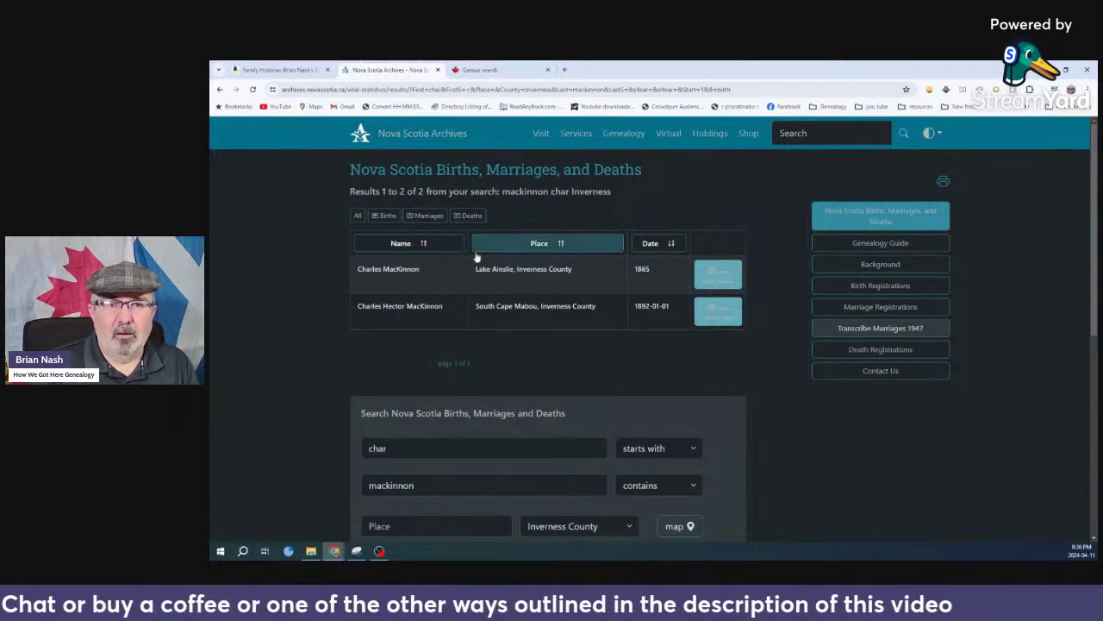
Respell the surname with "Mc" in place of "Mac", repeat the Inverness County search for "char", and show only births
click(406, 450)
click(380, 488)
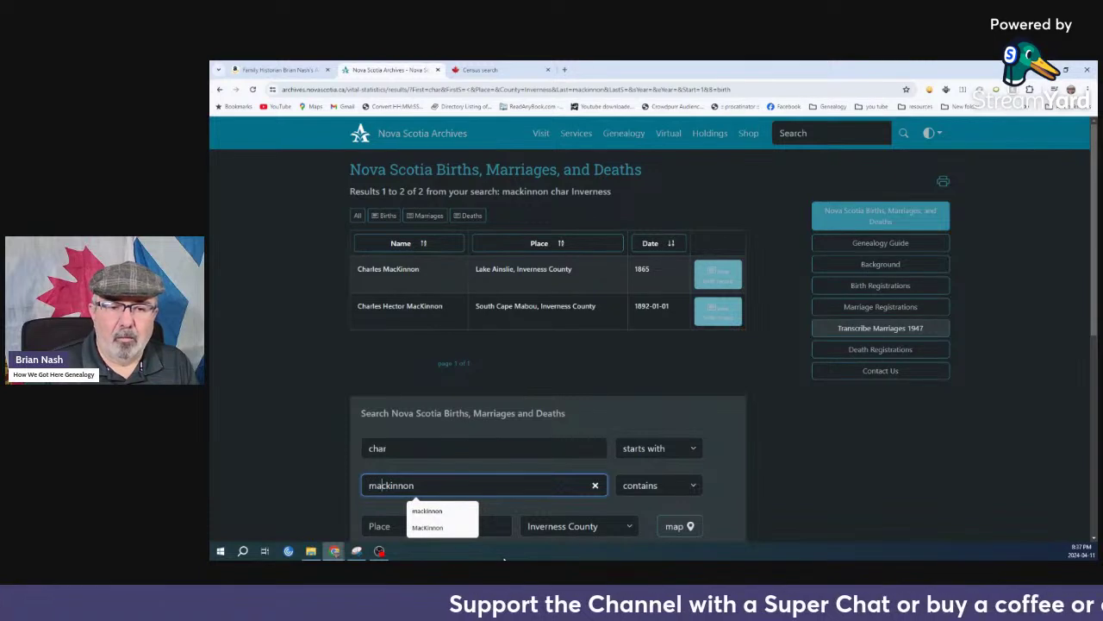
key(BackSpace)
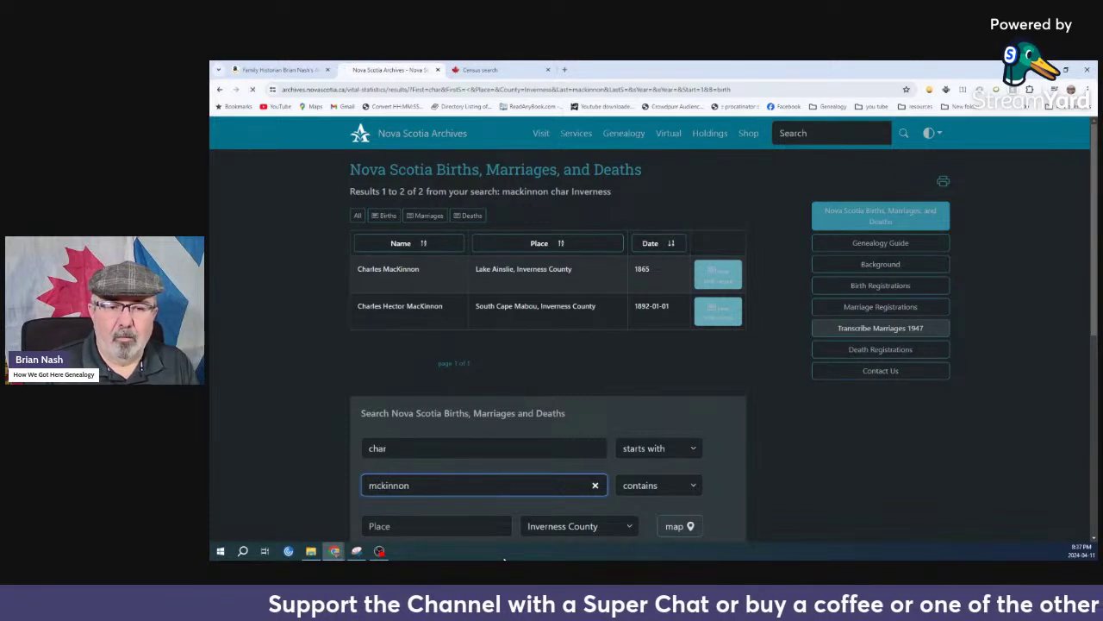
key(Return)
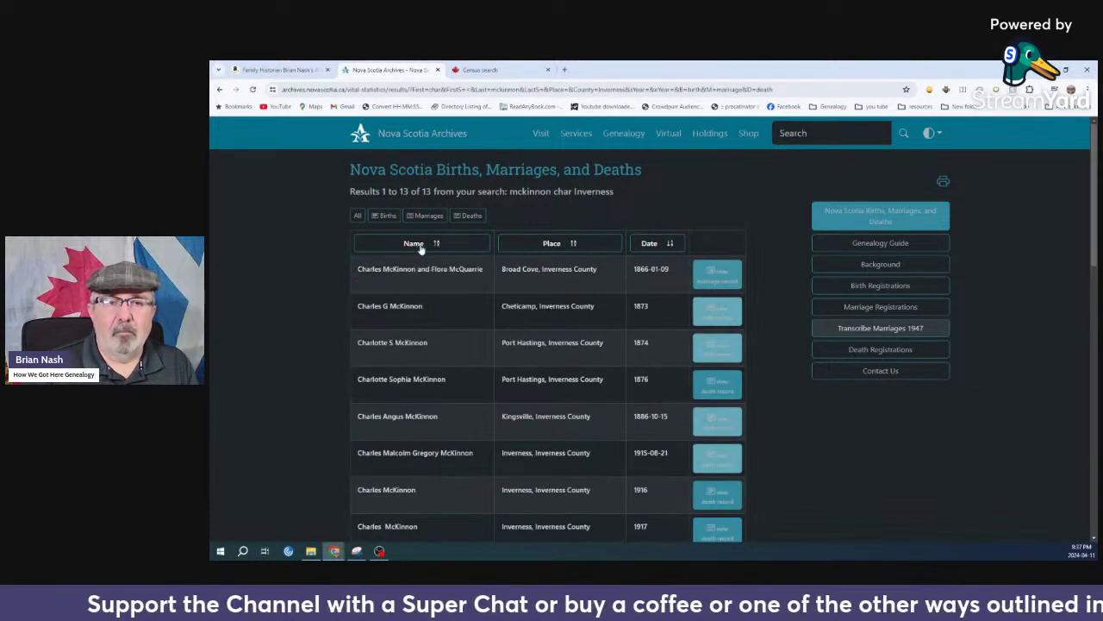
click(385, 216)
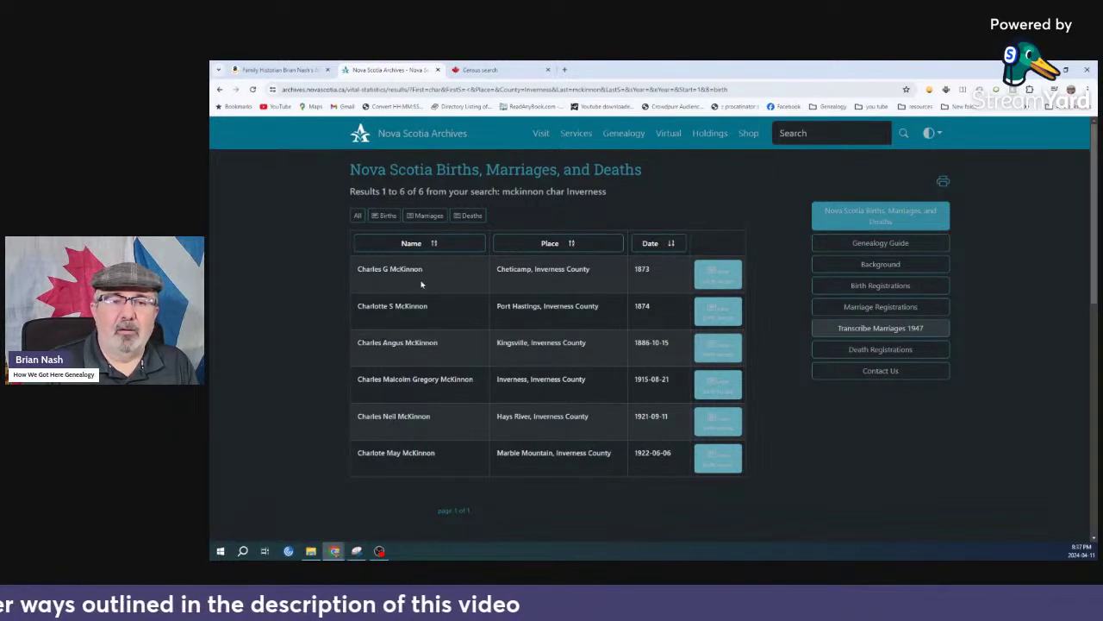
Search Inverness County for given names that start with "flo" under the "Mc" surname spelling, and show only the birth results
scroll(430, 281, down, 3)
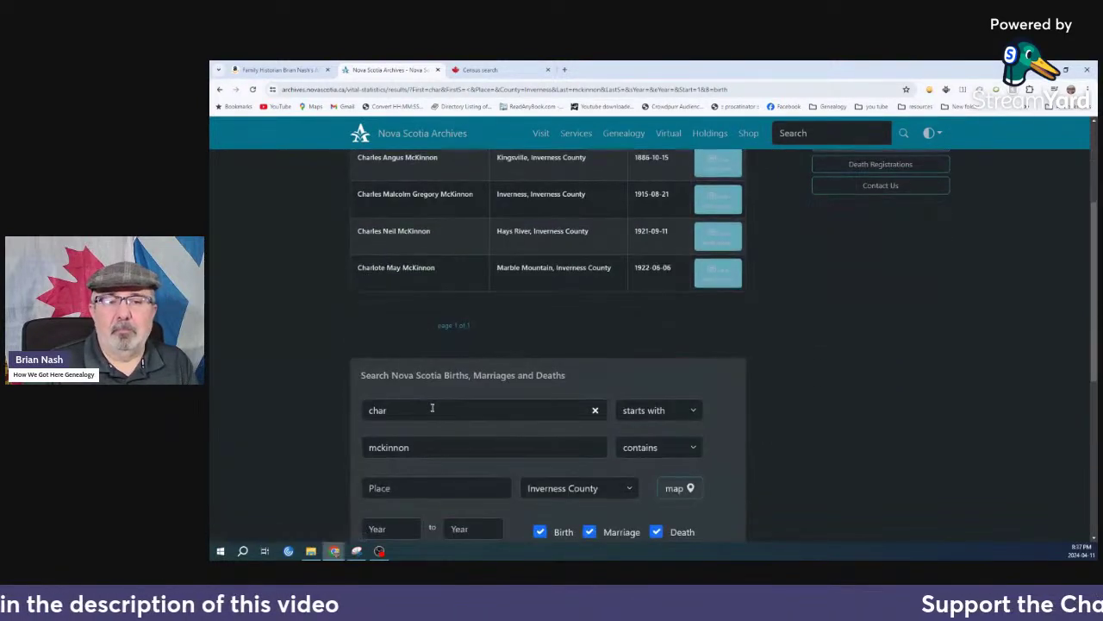
drag(431, 410, 358, 436)
text(flo)
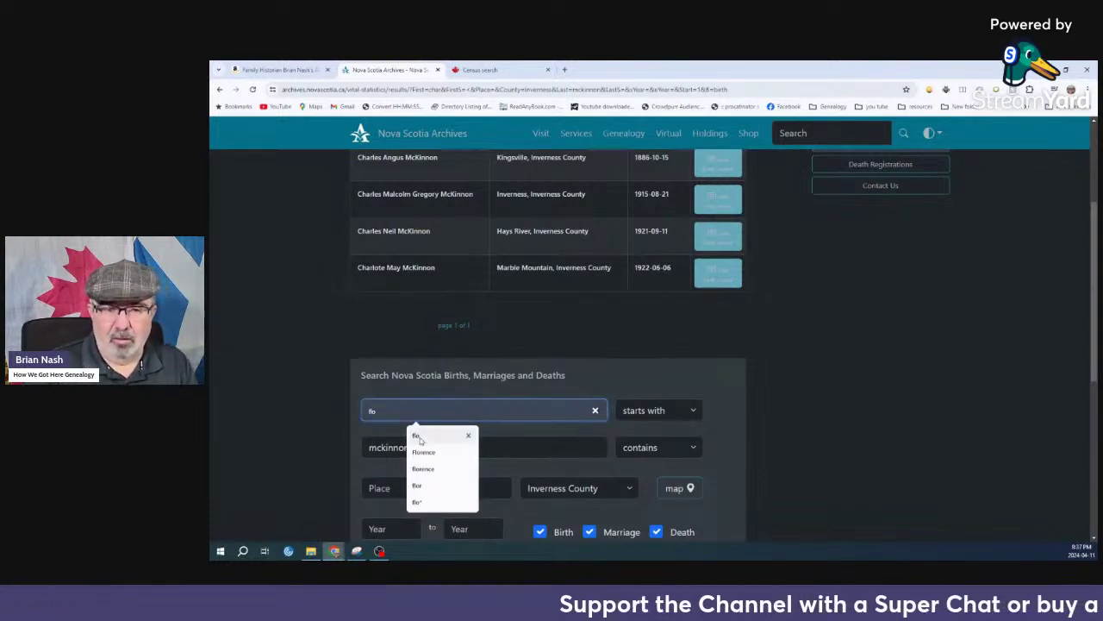
key(Escape)
scroll(477, 530, down, 2)
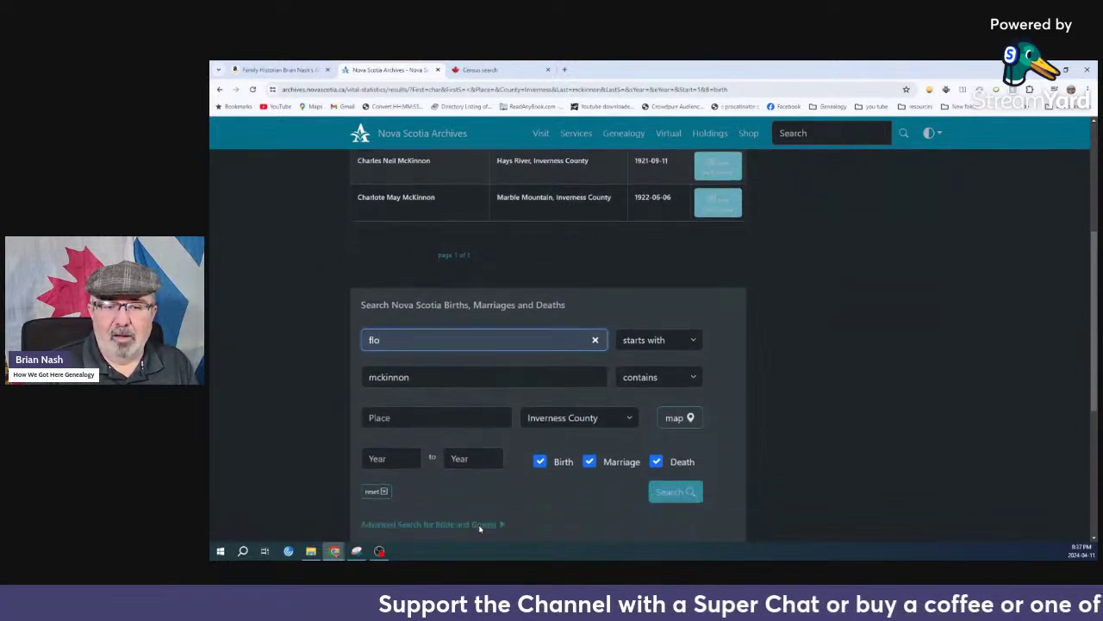
click(677, 423)
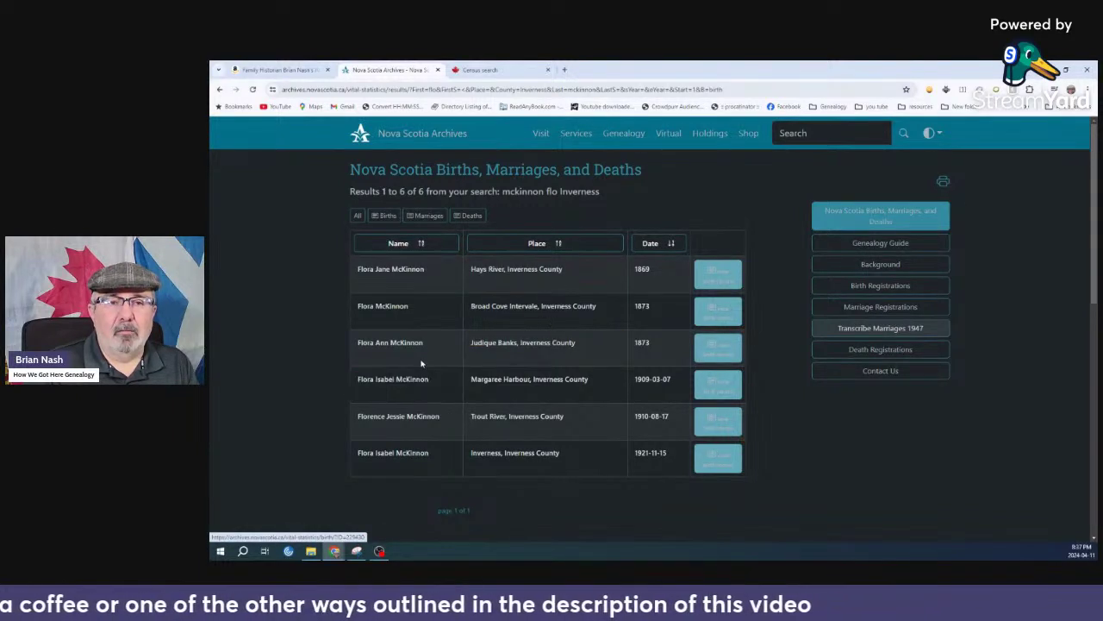
Respell the surname with "Mac", repeat the Inverness County search for "flo", and show only births
scroll(405, 397, down, 2)
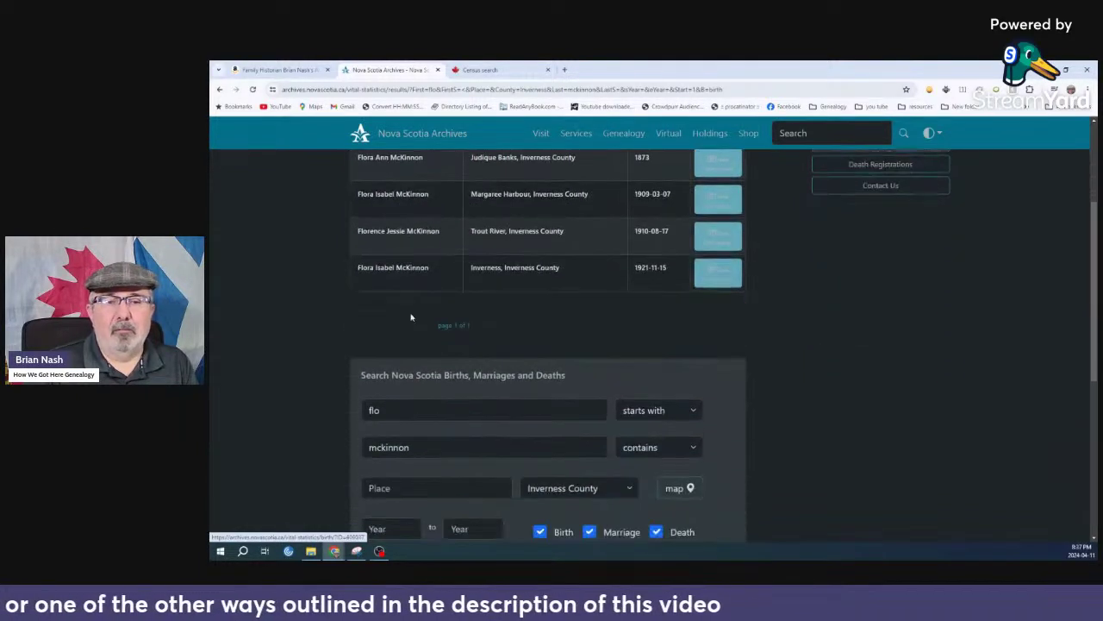
click(380, 448)
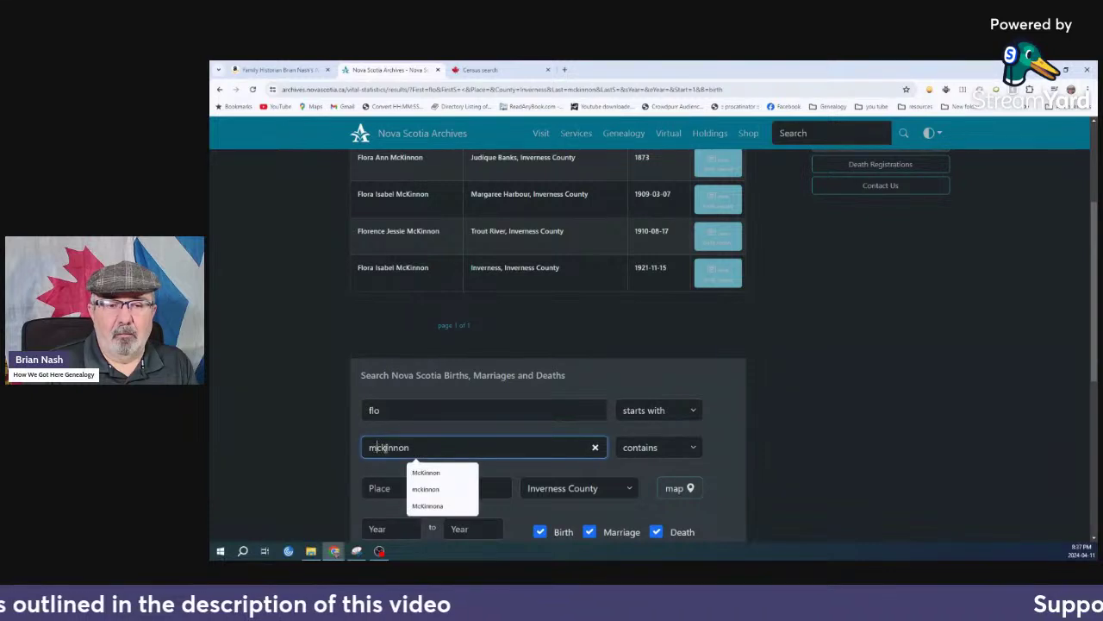
text(a)
scroll(573, 493, down, 2)
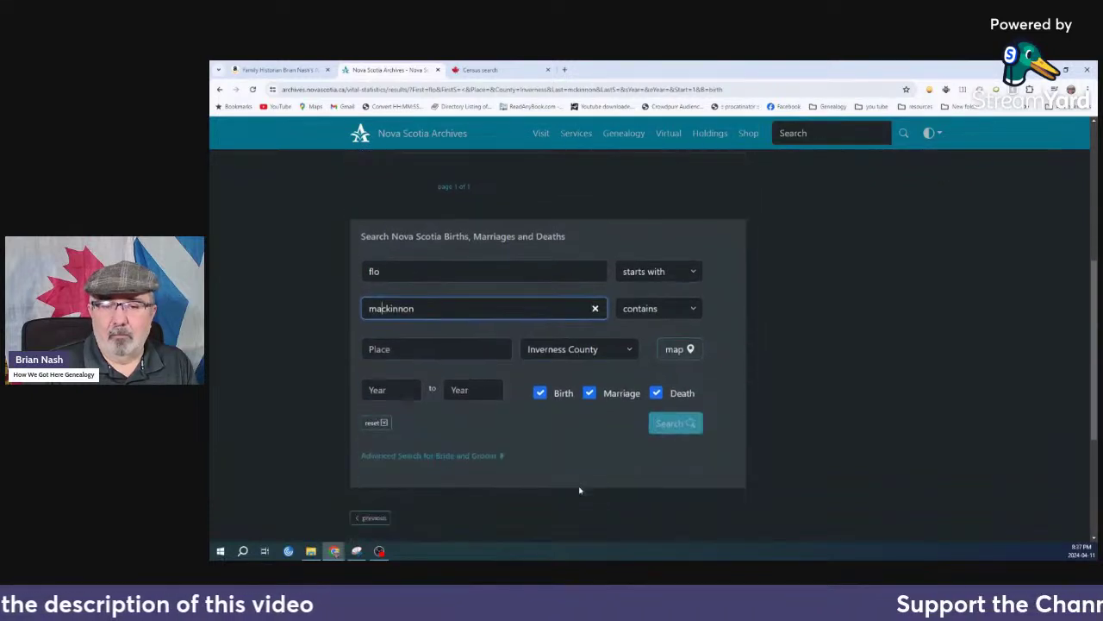
click(681, 426)
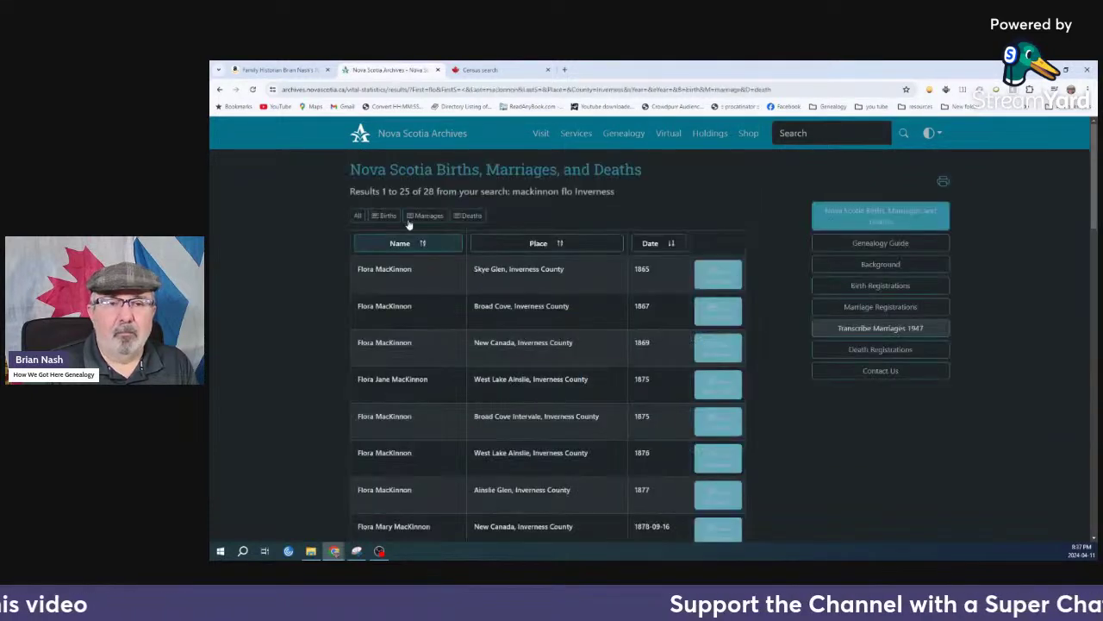
click(385, 216)
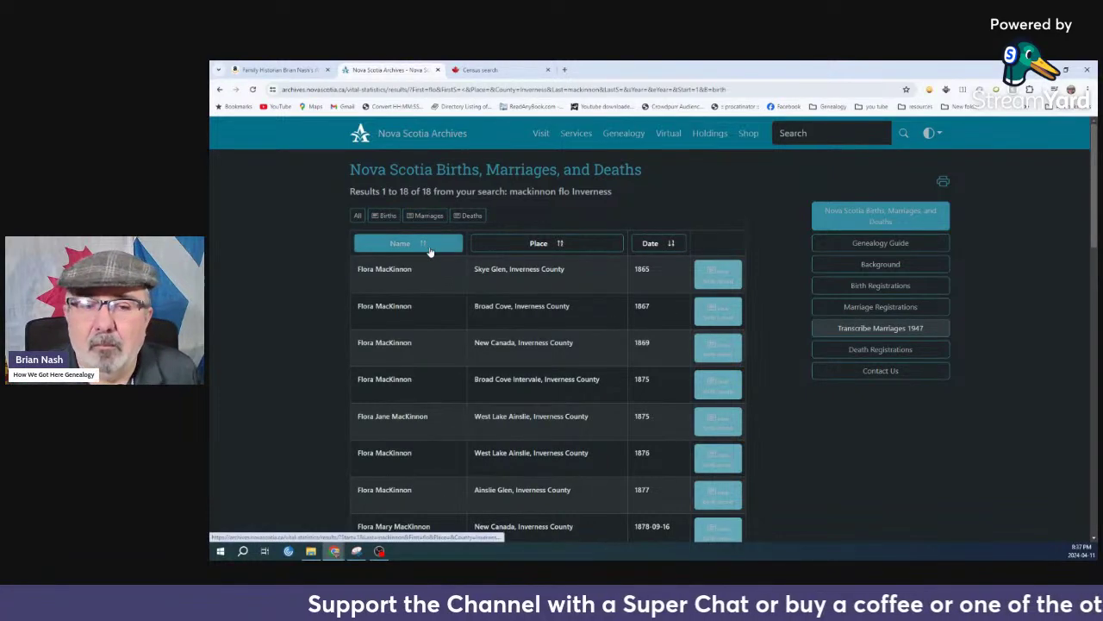
Change the county to Cape Breton County, search again for "flo" with the same surname, and show only births
scroll(535, 342, down, 1)
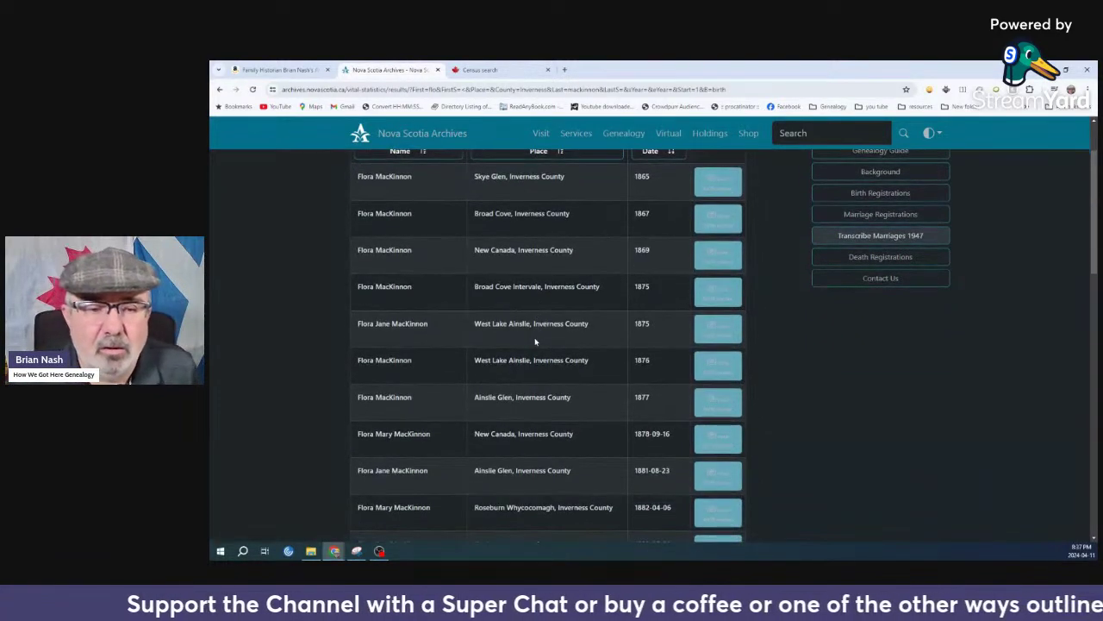
scroll(535, 342, down, 1)
scroll(534, 343, down, 8)
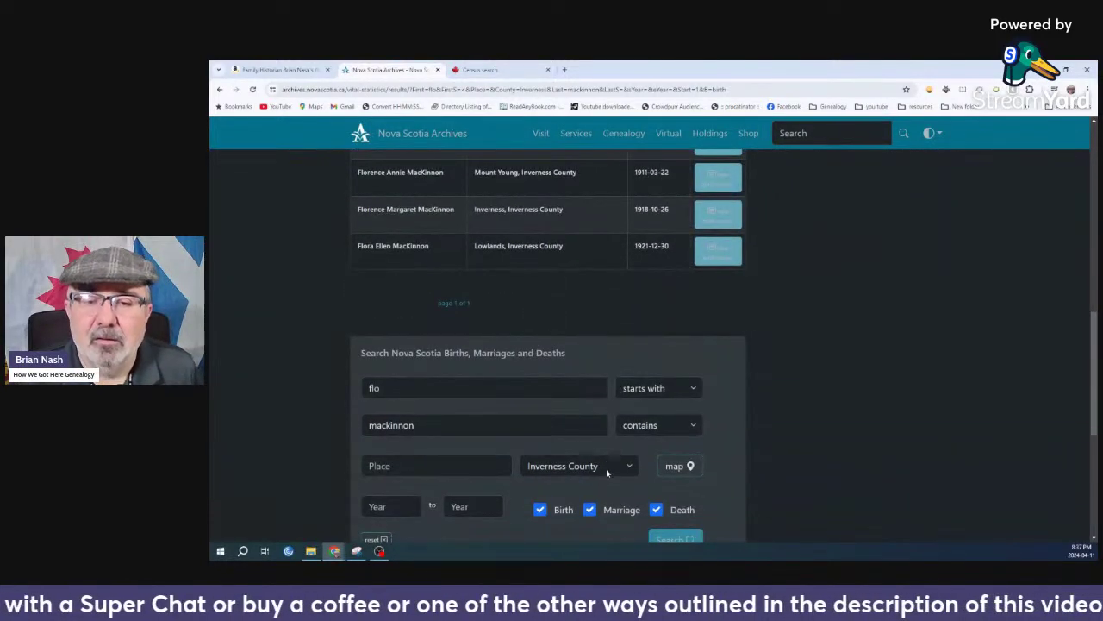
click(607, 470)
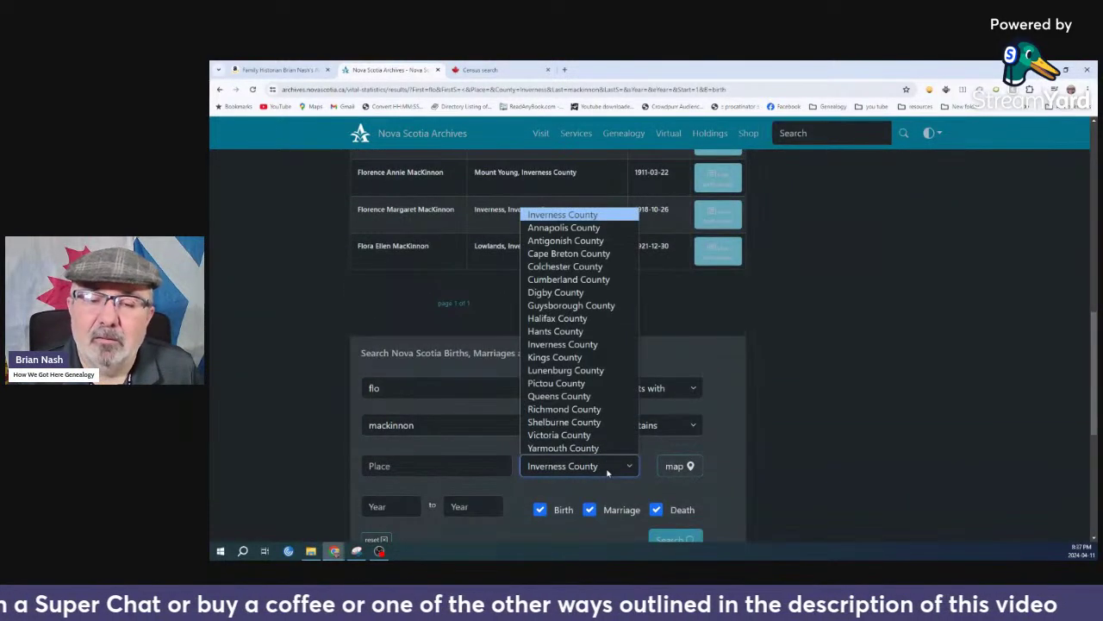
click(592, 253)
click(672, 541)
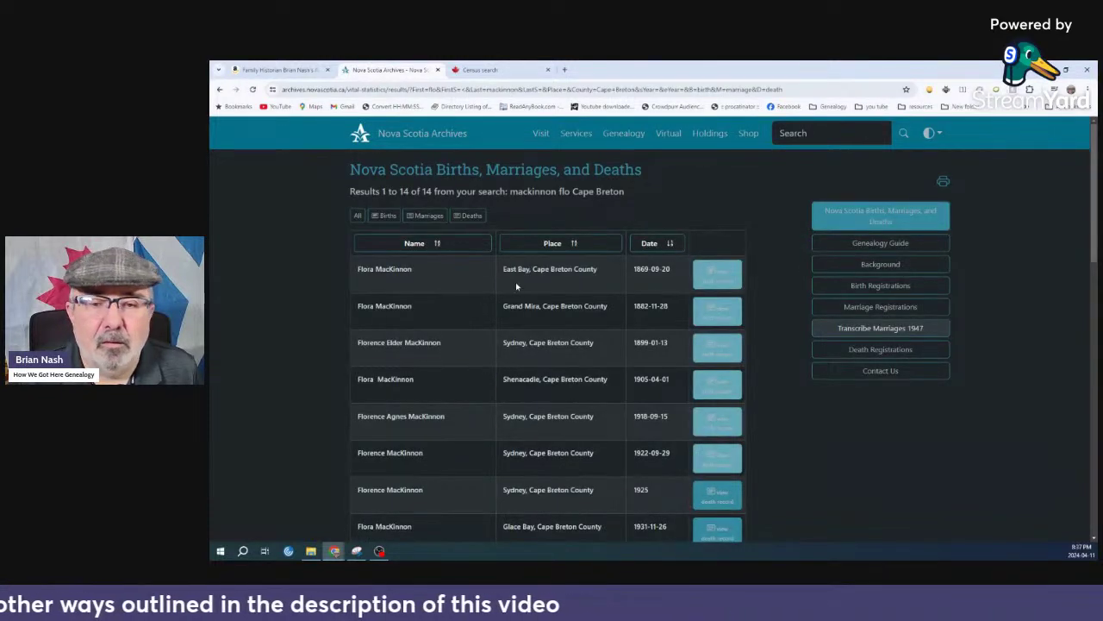
click(384, 215)
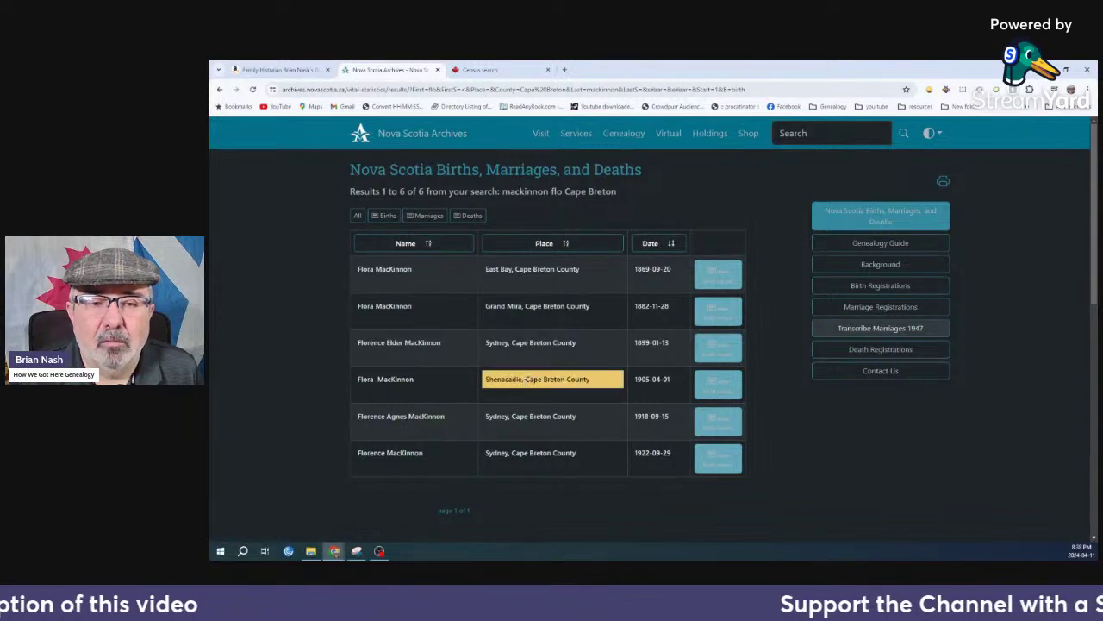
Search Cape Breton County for given names that start with "char" with the same surname, and show only the birth results
scroll(434, 430, down, 4)
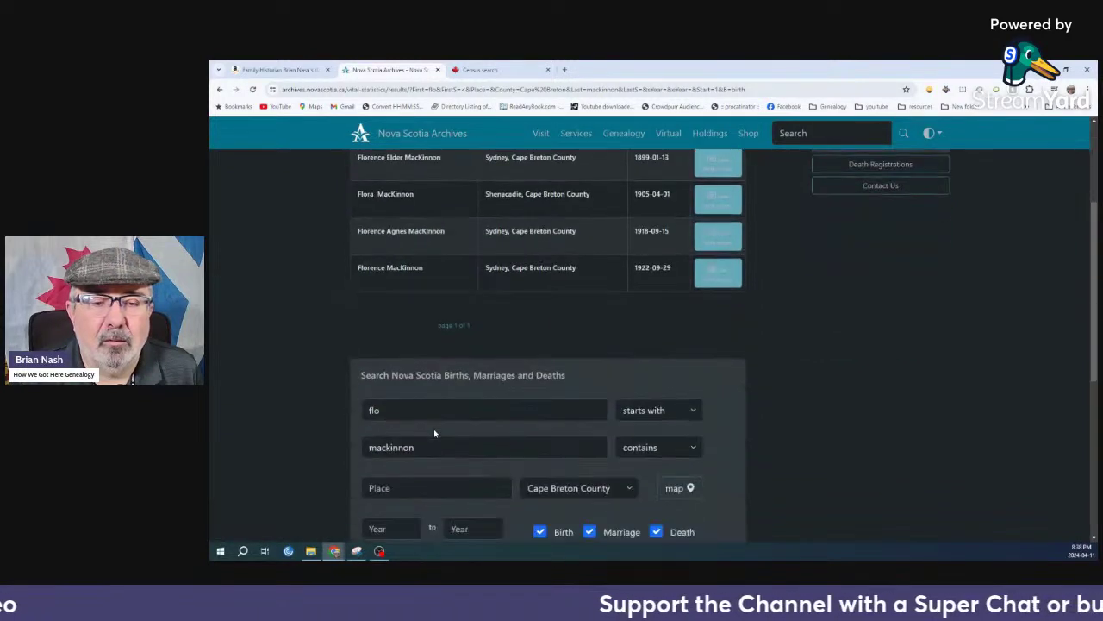
click(392, 411)
drag(392, 412, 350, 414)
text(charlie)
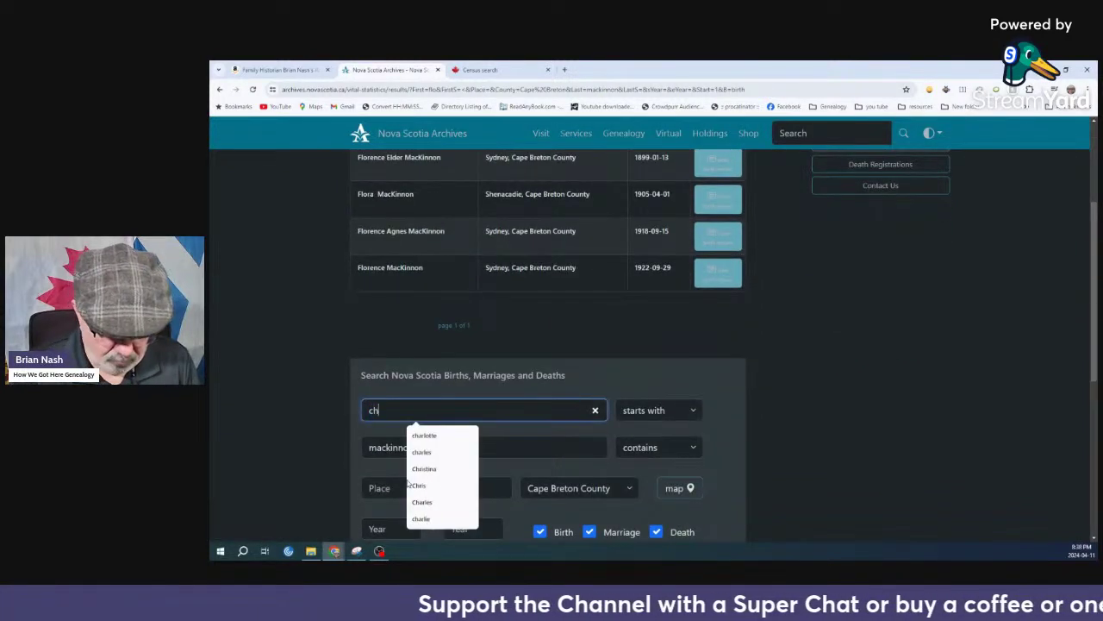
click(419, 502)
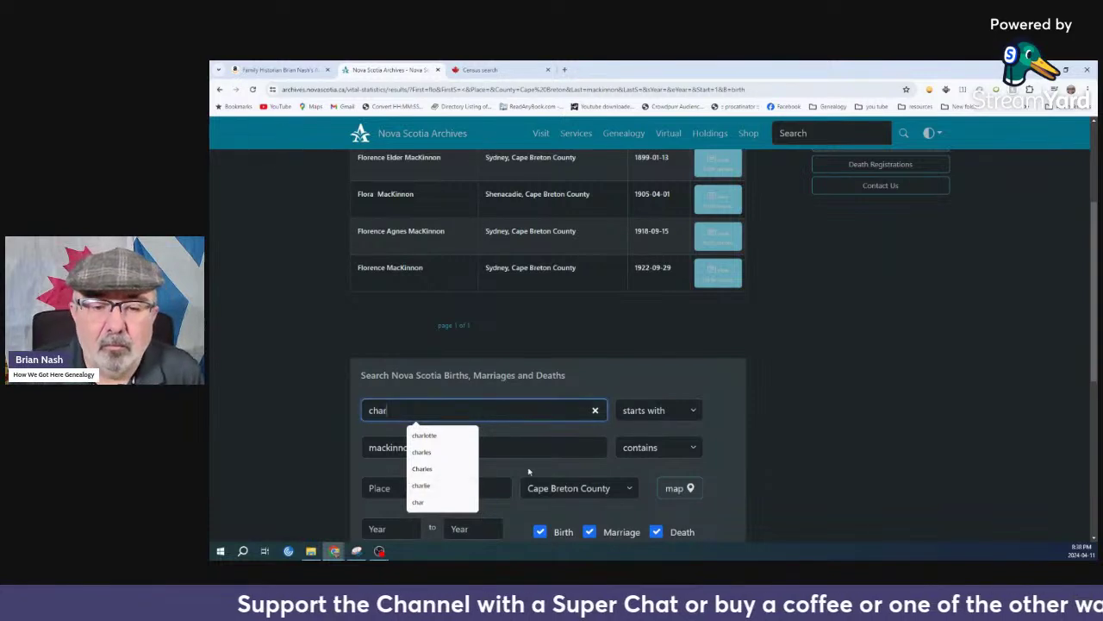
click(786, 449)
scroll(737, 453, down, 2)
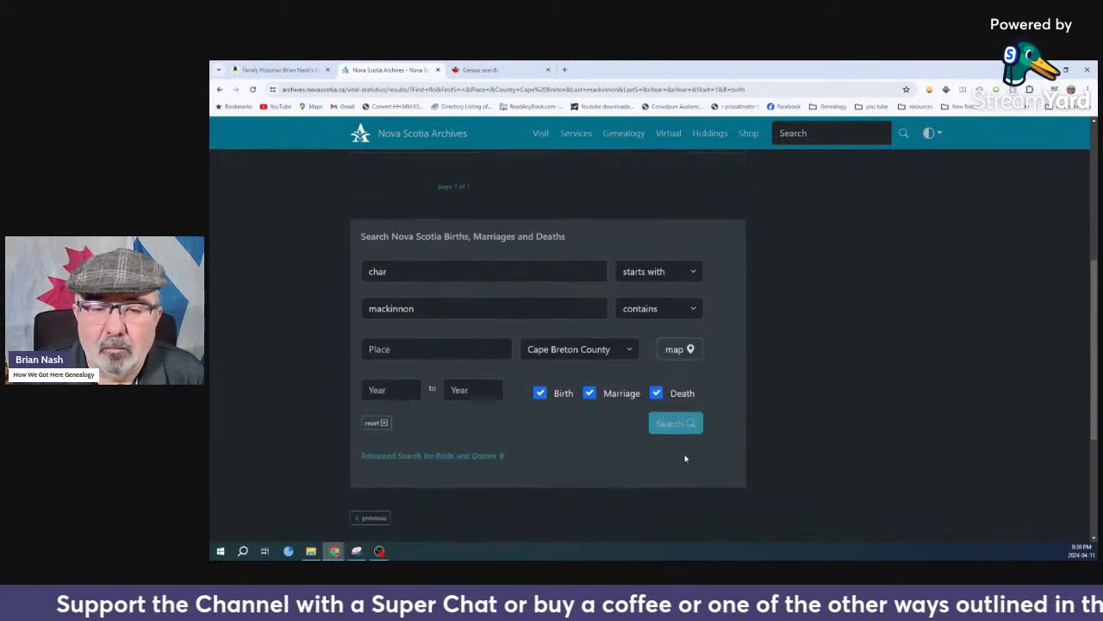
click(596, 360)
click(595, 360)
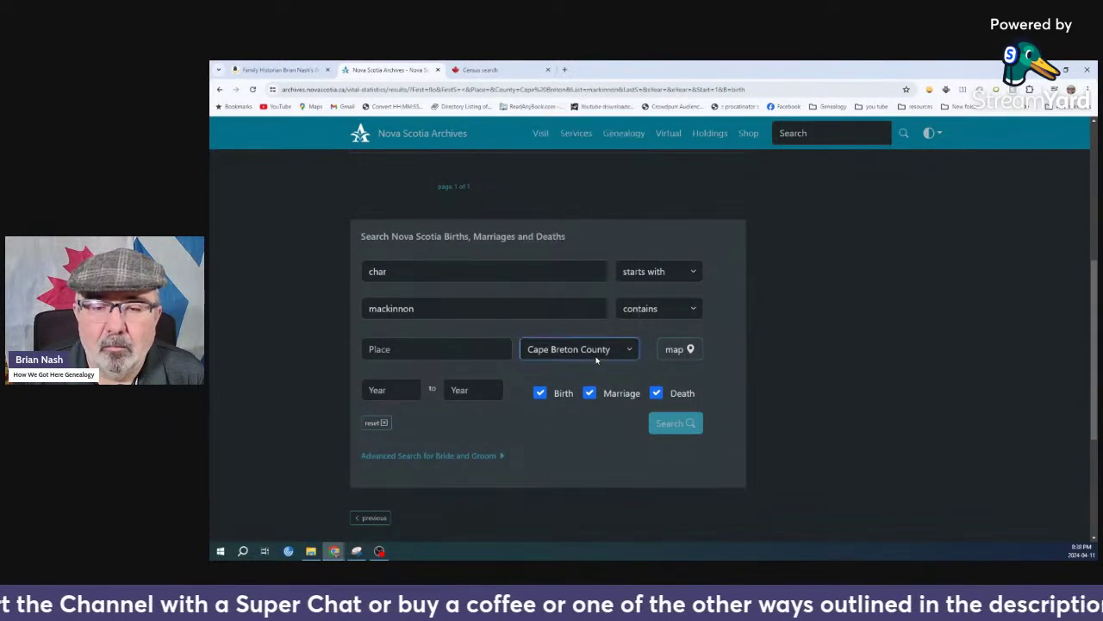
click(676, 424)
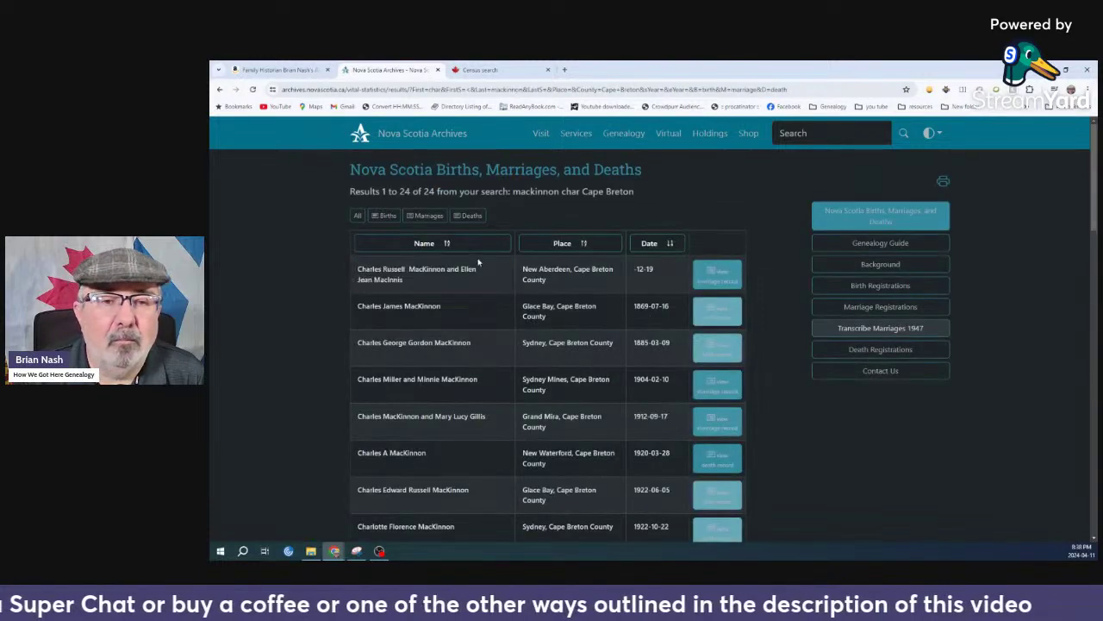
click(387, 218)
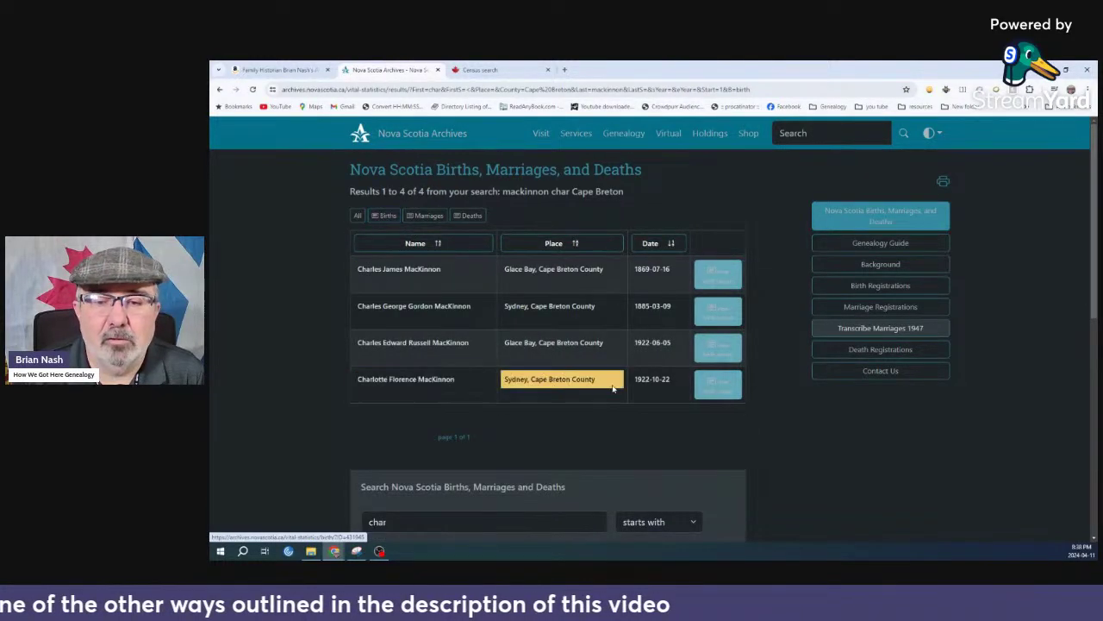
Open the birth record from Sydney dated 1922-10-22 and examine the parents, residence and applicant details on the delayed registration
click(707, 383)
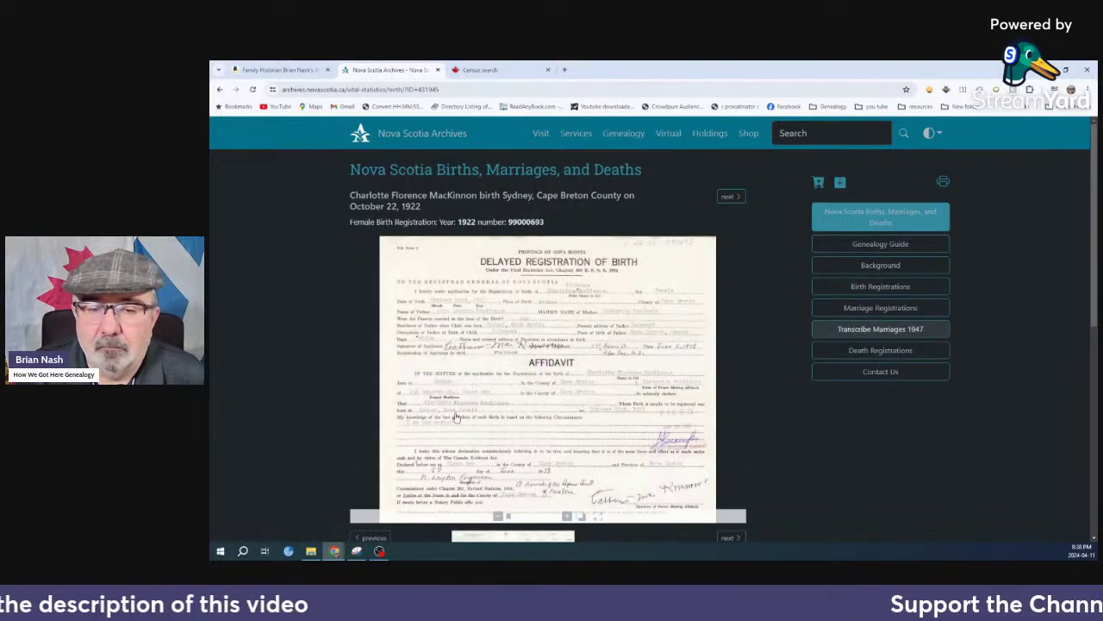
scroll(454, 417, up, 3)
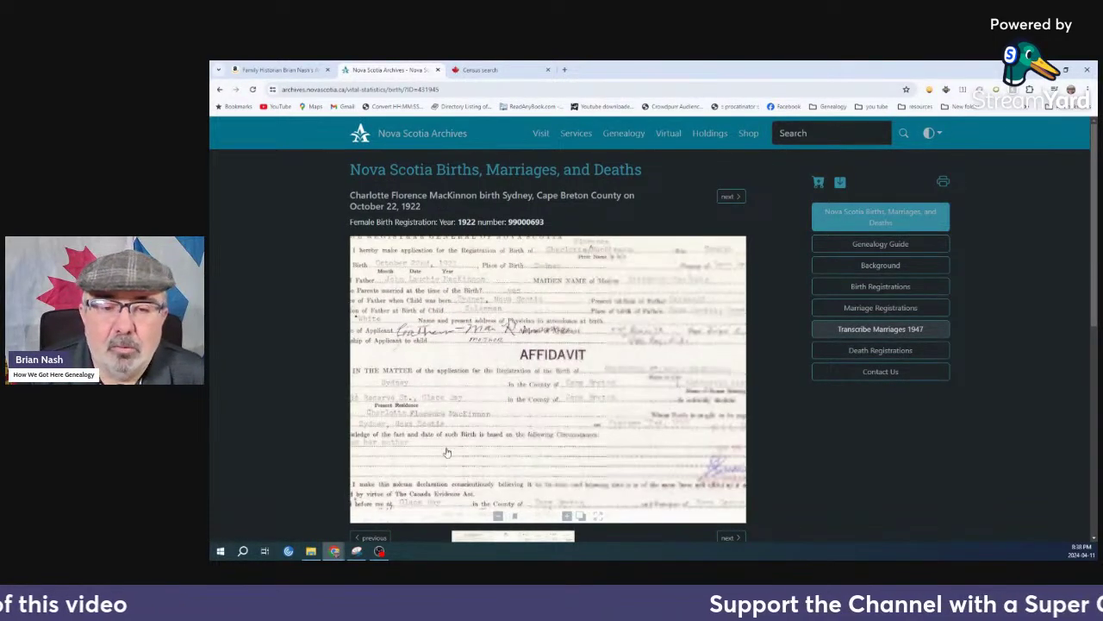
scroll(470, 461, up, 3)
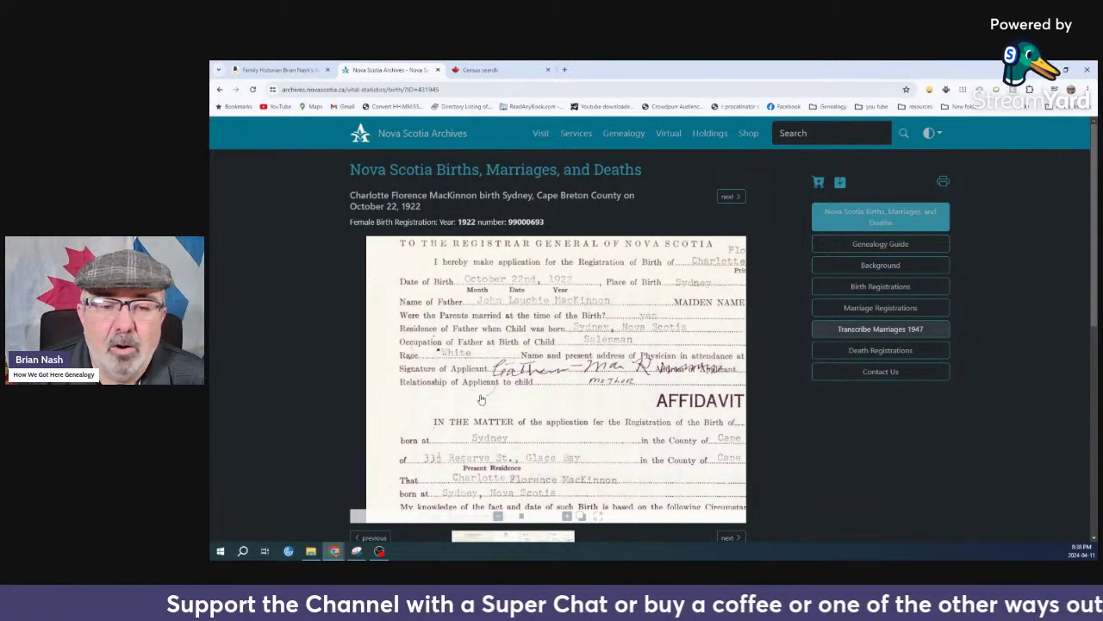
drag(537, 382, 464, 454)
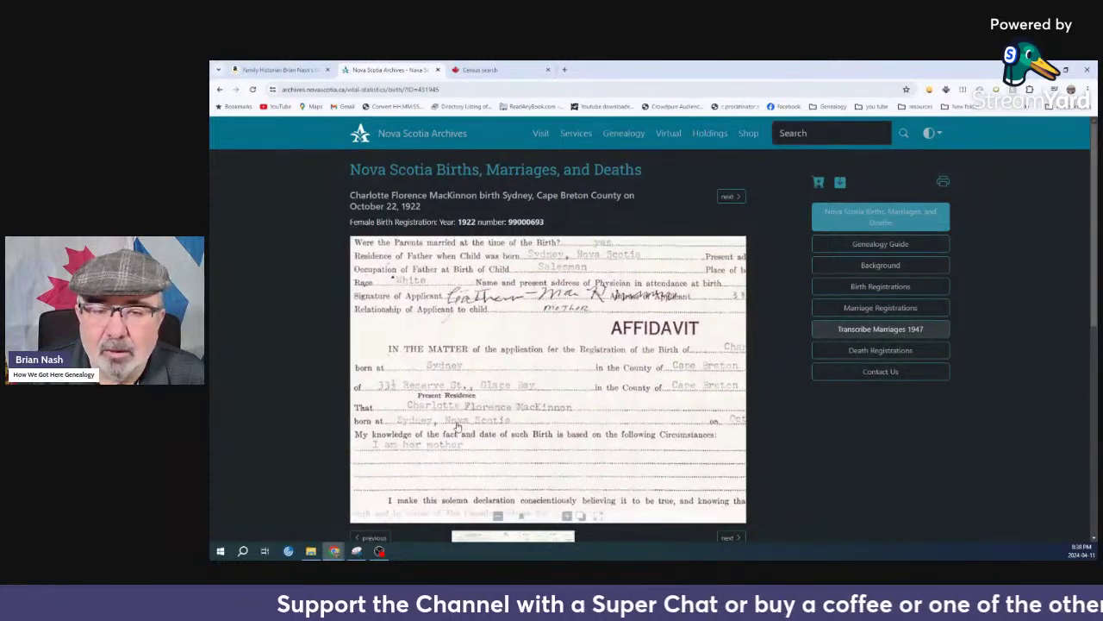
scroll(488, 428, up, 3)
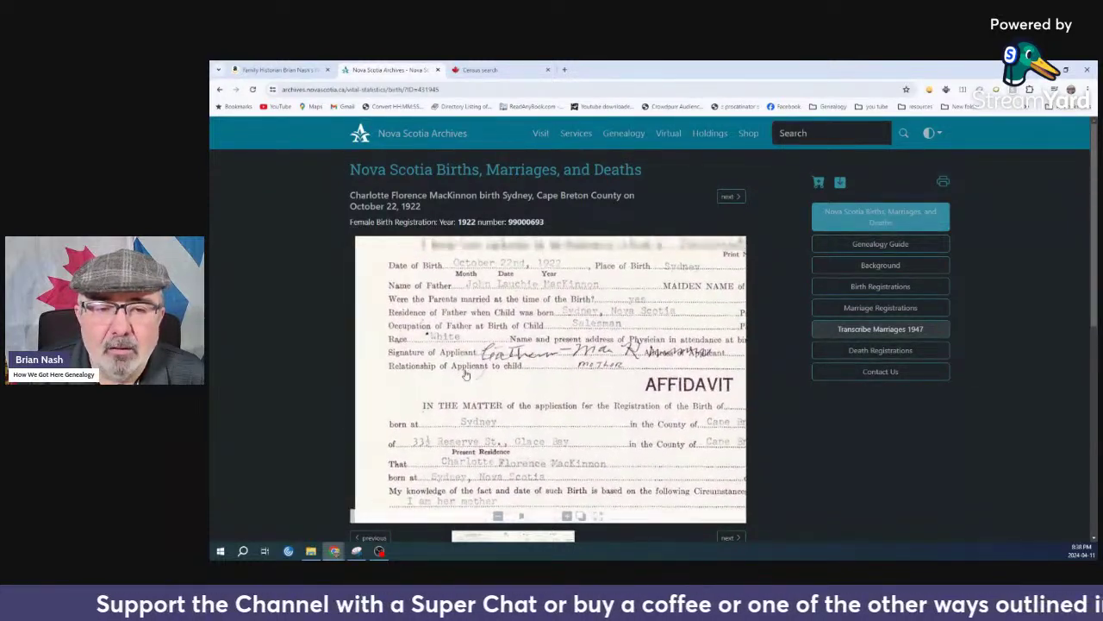
drag(485, 381, 450, 403)
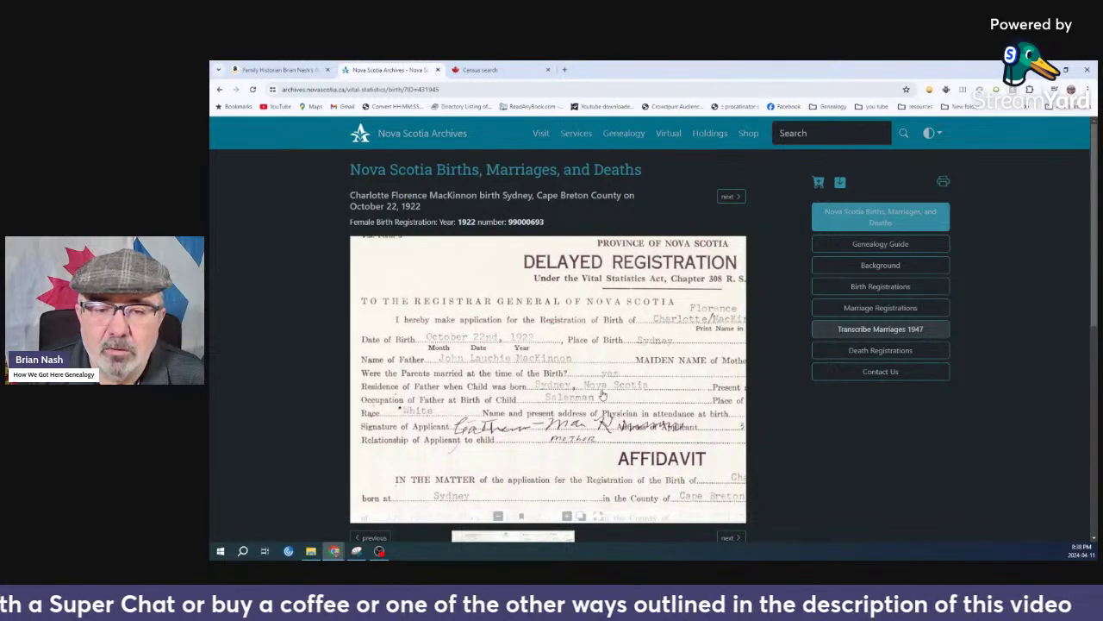
drag(491, 390, 550, 361)
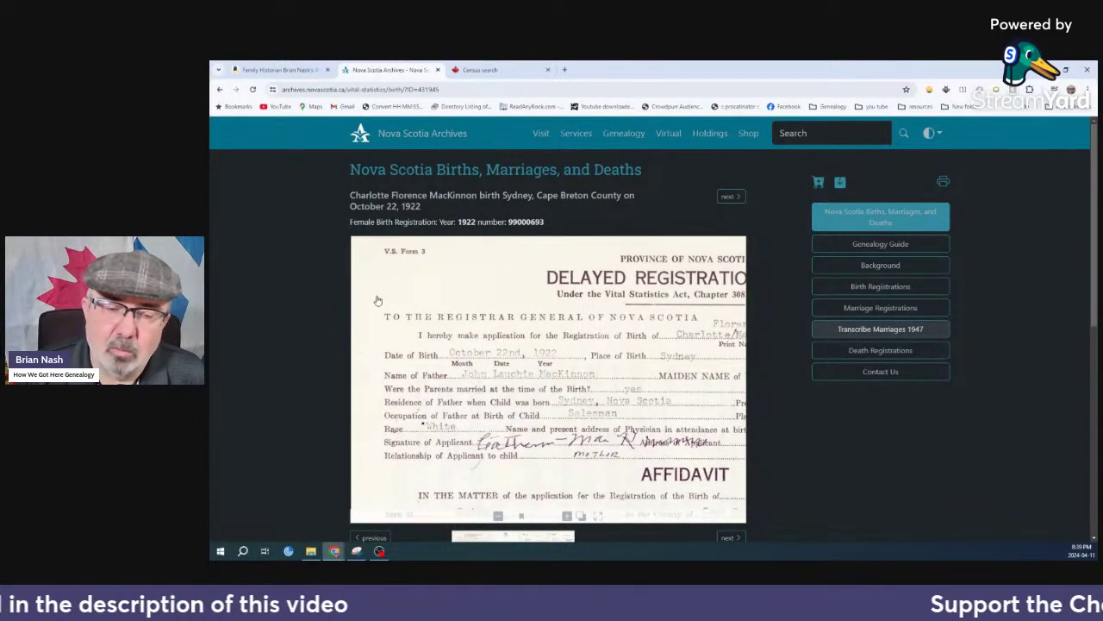
Return to the Census search page, reopen the search criteria and limit the census years to 1921
click(483, 72)
scroll(524, 275, up, 10)
scroll(524, 275, up, 10)
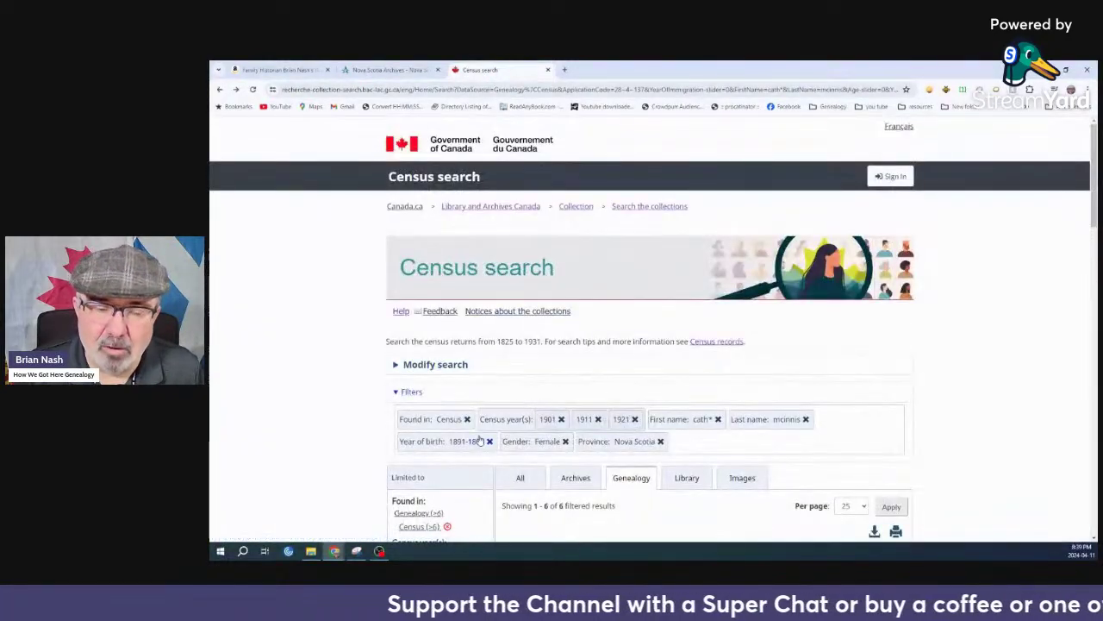
scroll(492, 415, down, 2)
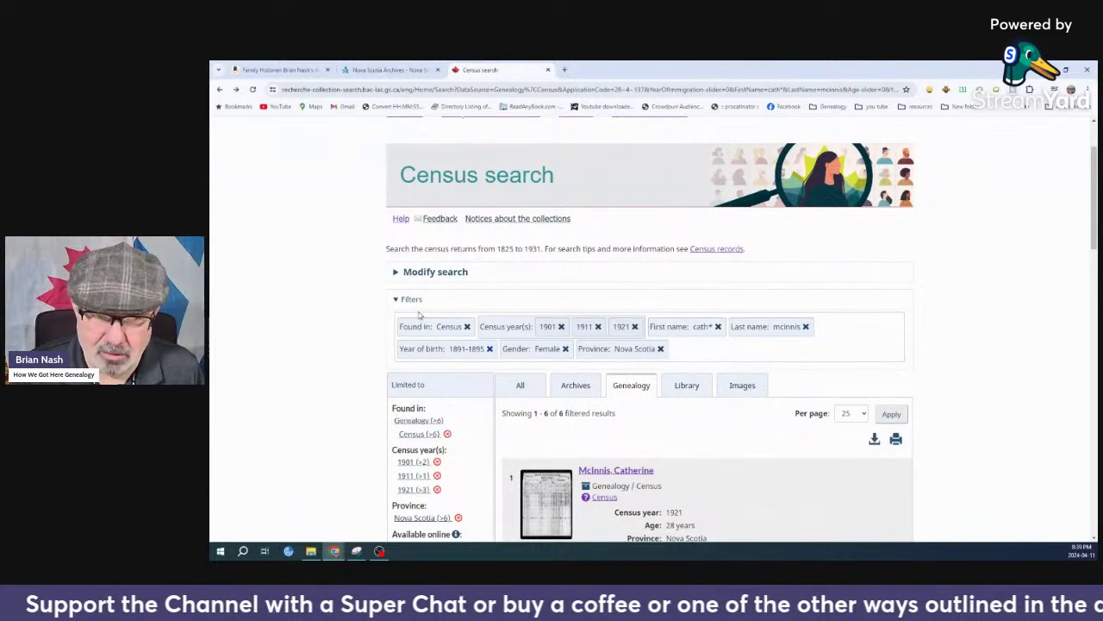
scroll(452, 318, up, 1)
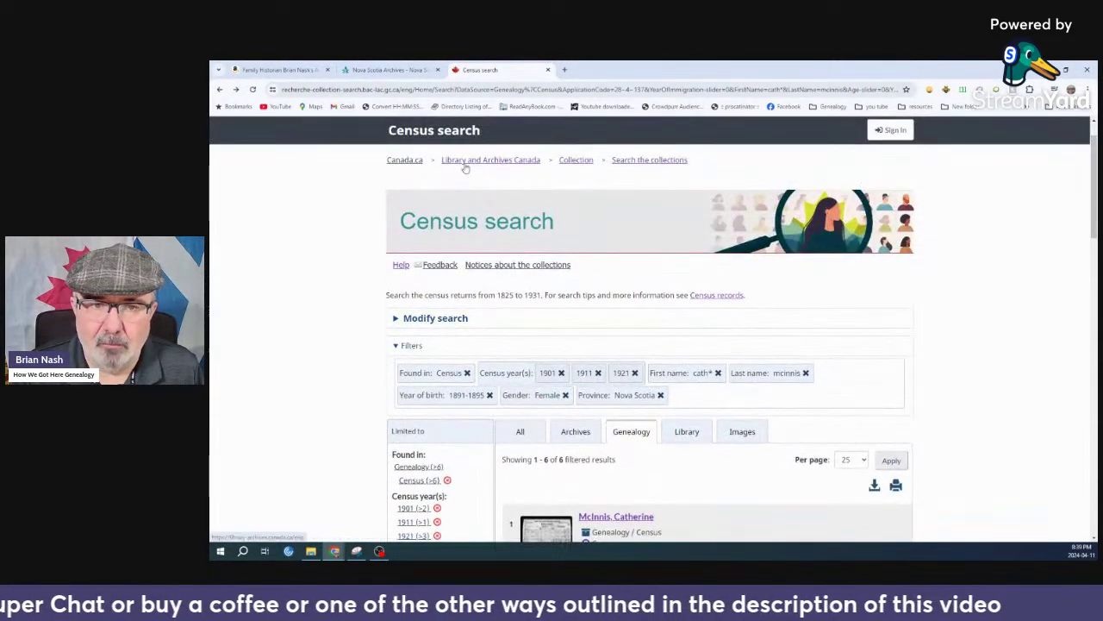
click(436, 321)
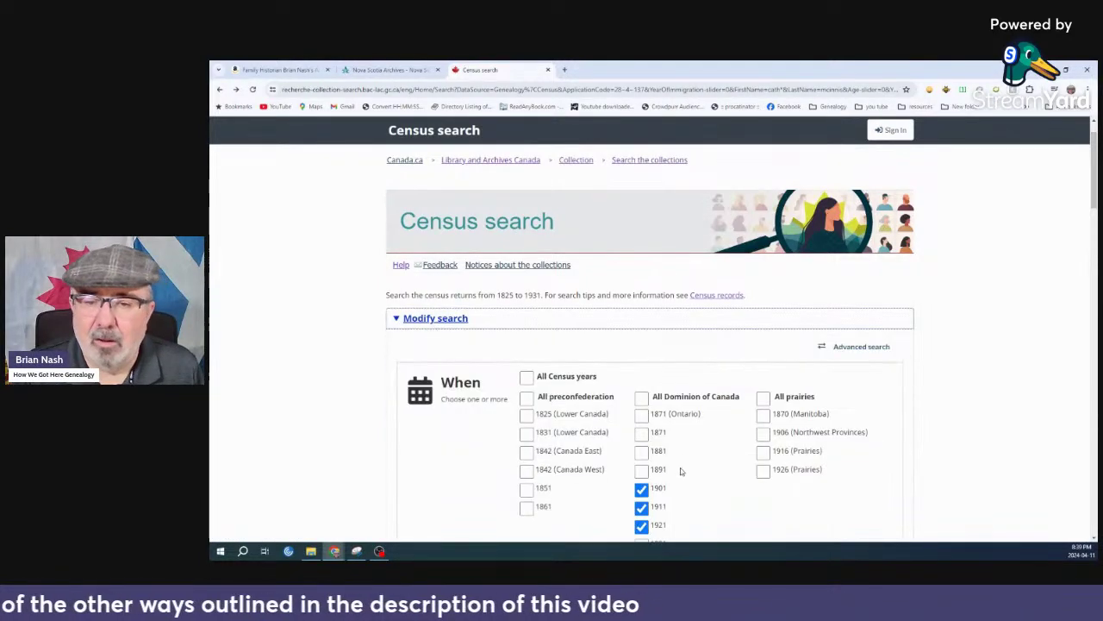
scroll(680, 471, down, 3)
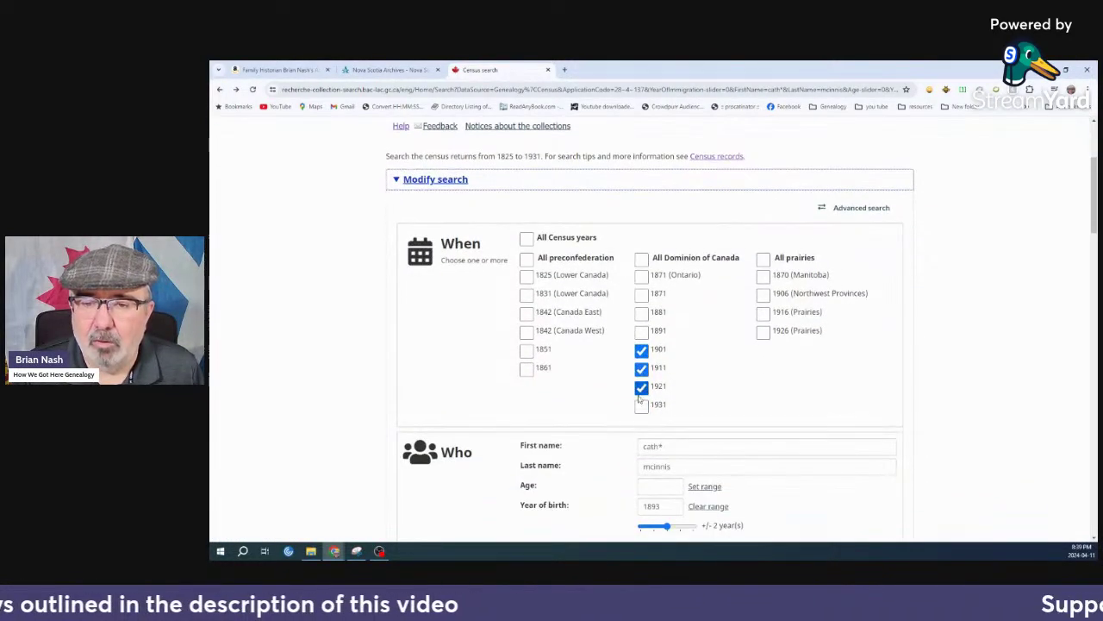
click(642, 368)
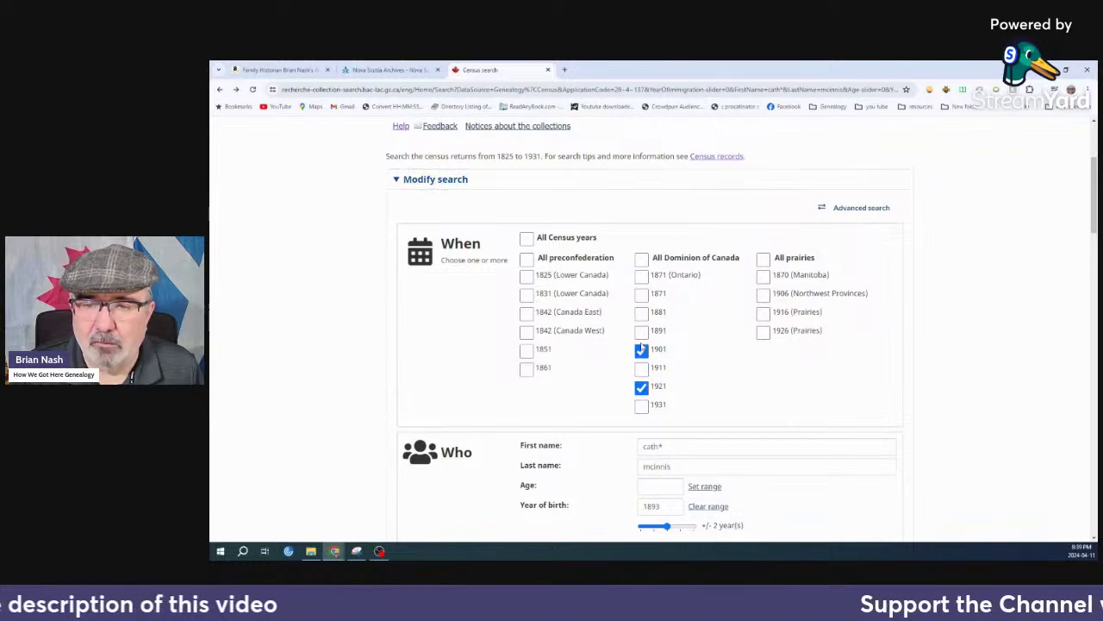
click(641, 349)
Replace the first and last name criteria with the father's given name and surname from the 1922 birth registration
drag(669, 446, 594, 462)
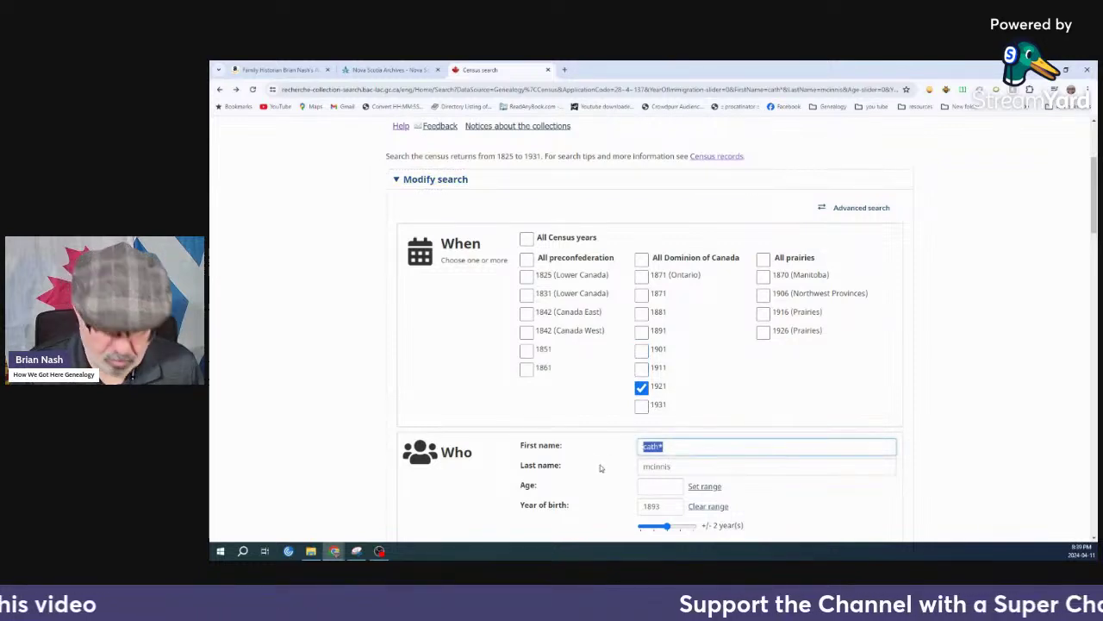
text(john)
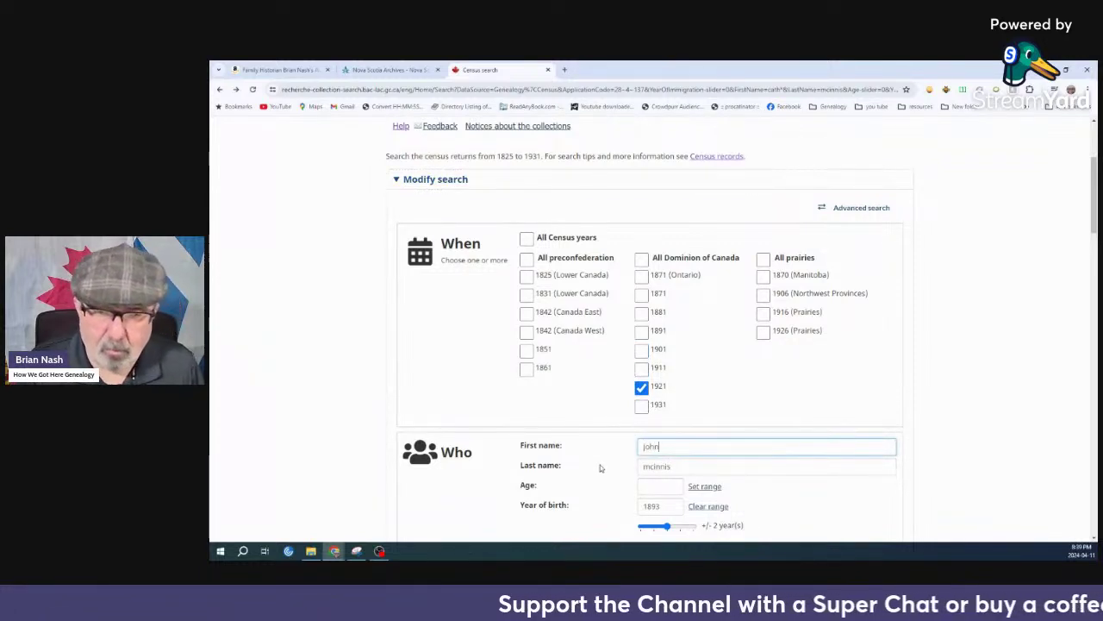
key(Tab)
click(684, 468)
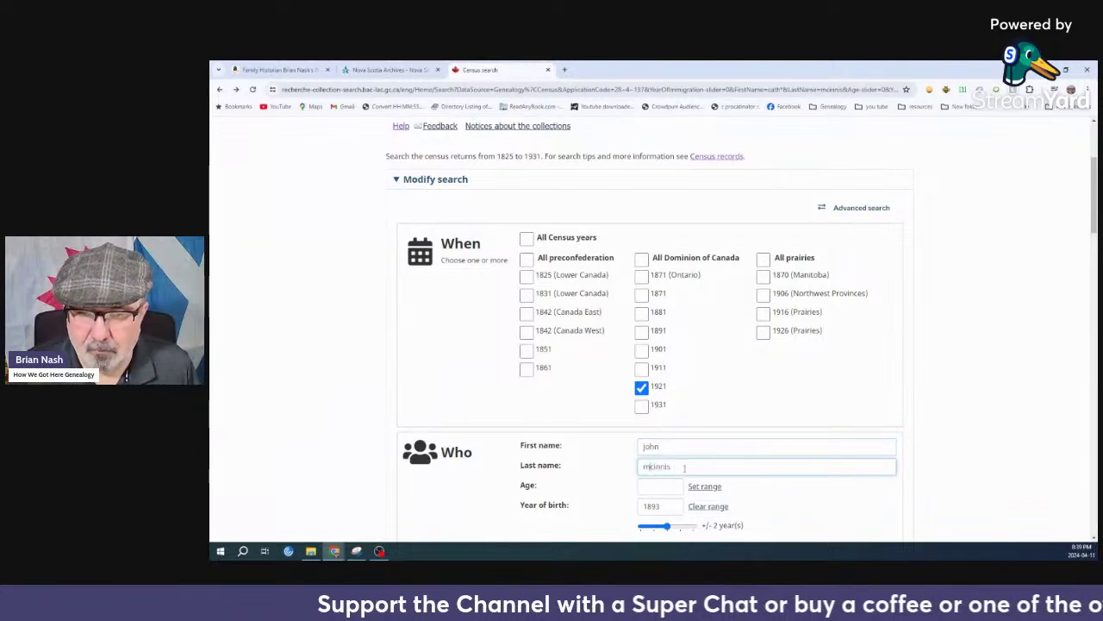
drag(685, 467, 552, 500)
text(mac)
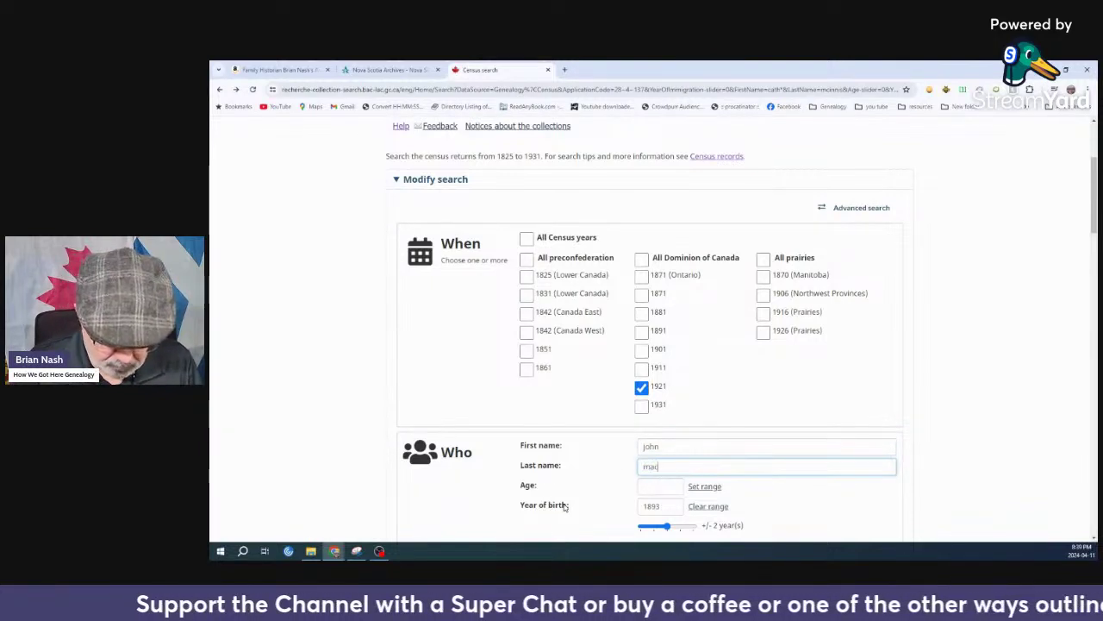
text(kinnon)
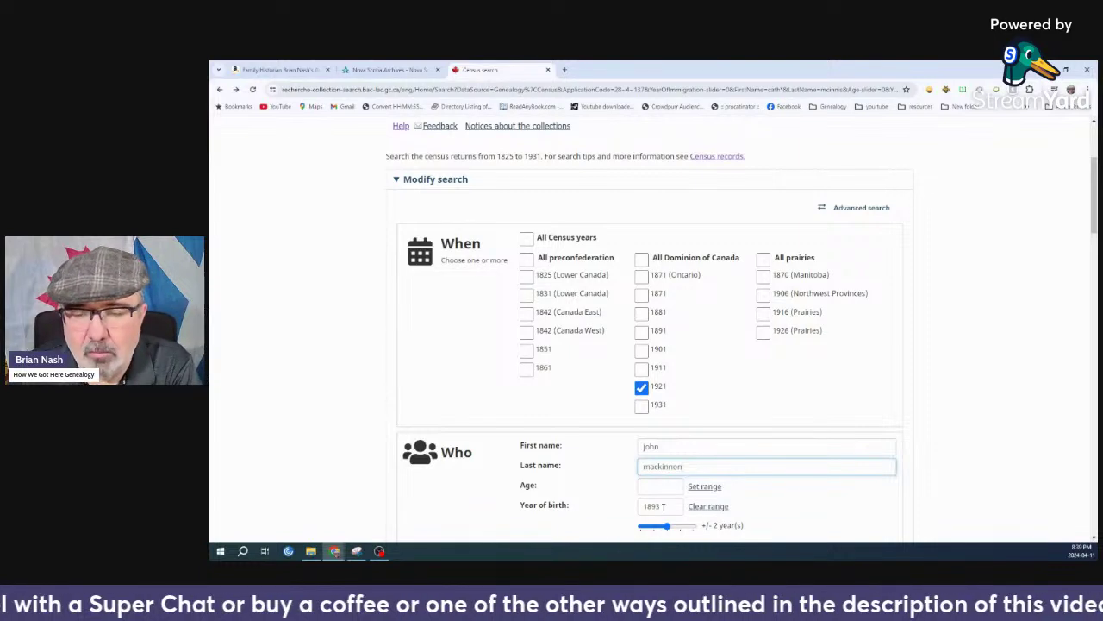
Set the year of birth to 1879 and run the census search
drag(663, 507, 625, 514)
key(BackSpace)
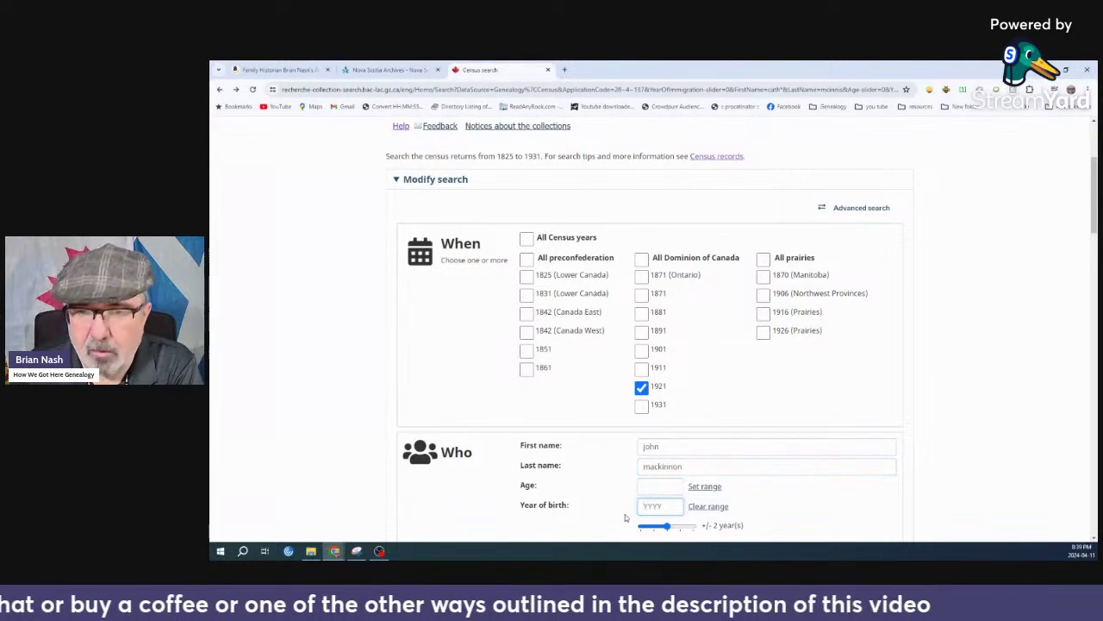
text(1)
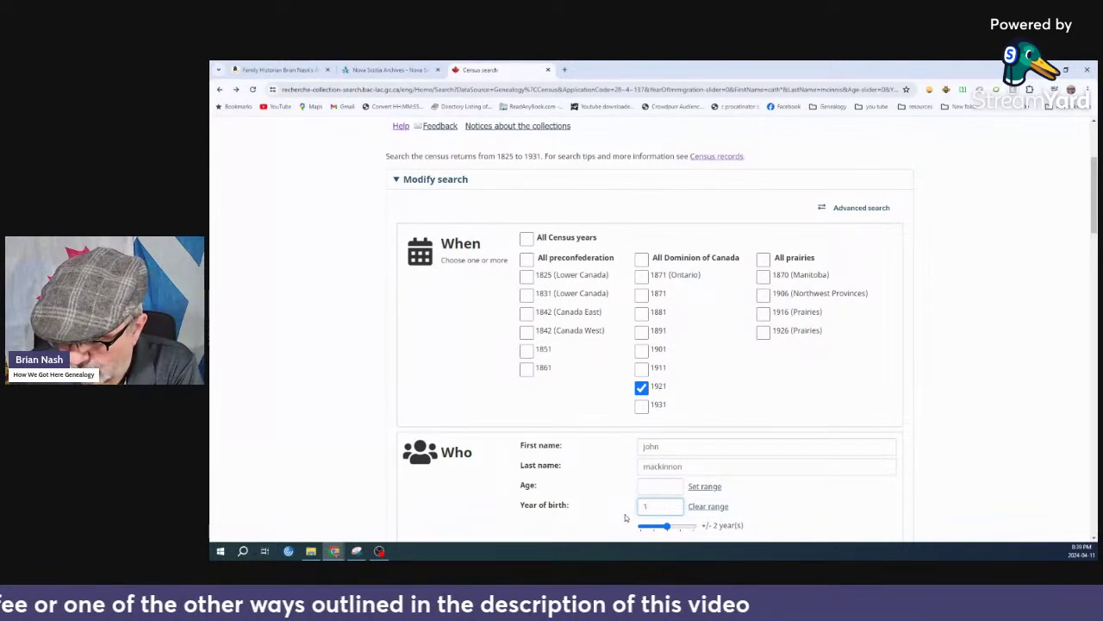
text(879)
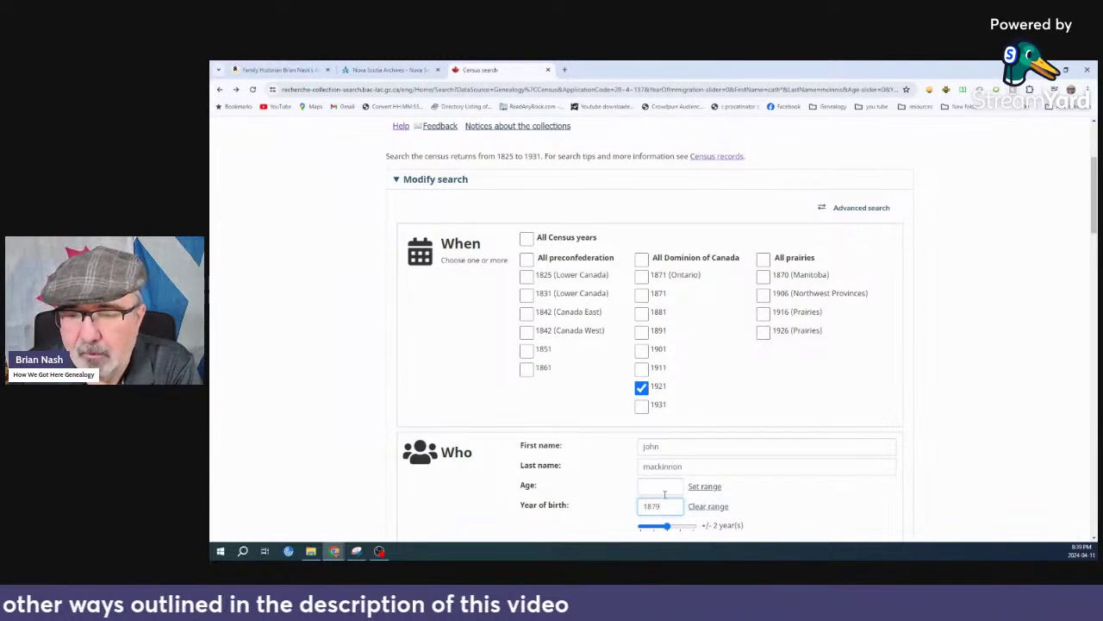
scroll(665, 493, down, 3)
scroll(712, 525, down, 3)
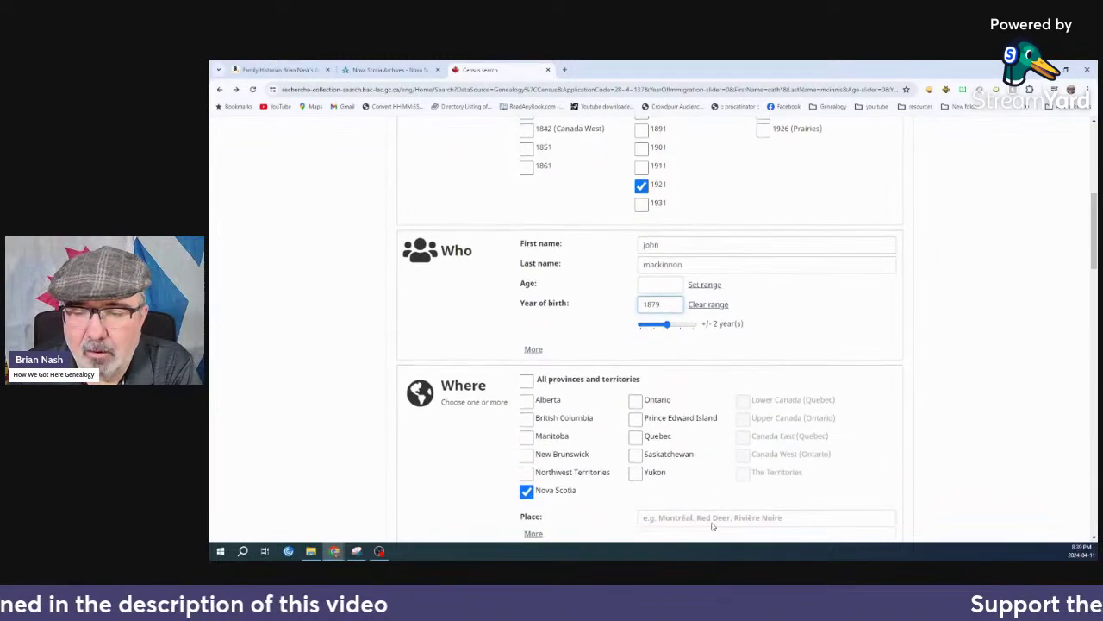
click(626, 395)
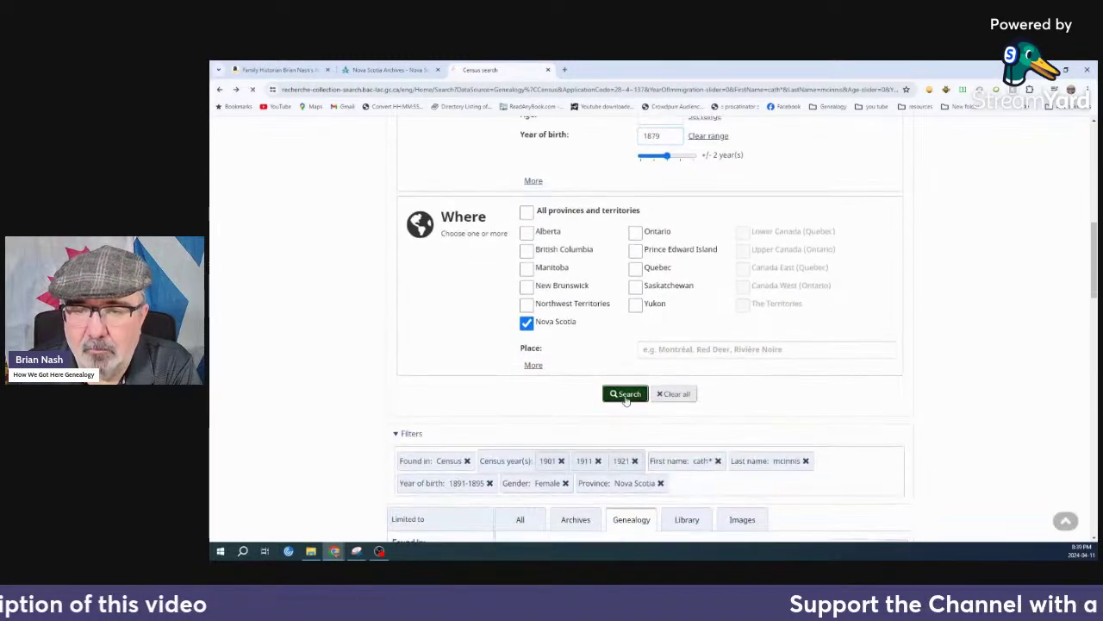
scroll(633, 406, down, 3)
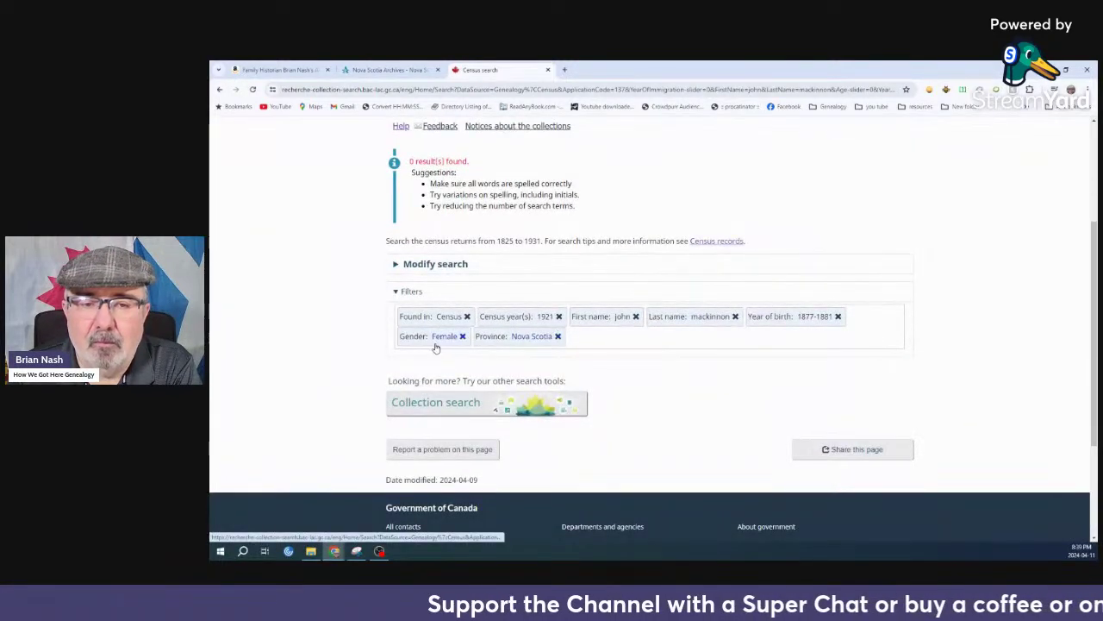
Remove the Female gender filter and look through the matching 1921 census entries
click(463, 338)
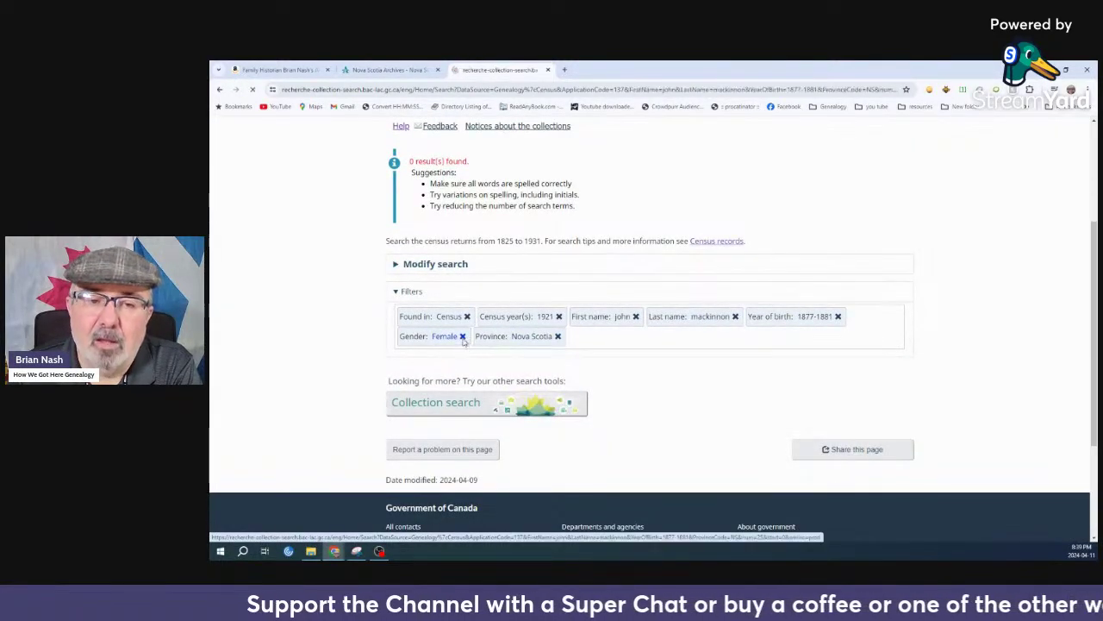
scroll(753, 416, down, 4)
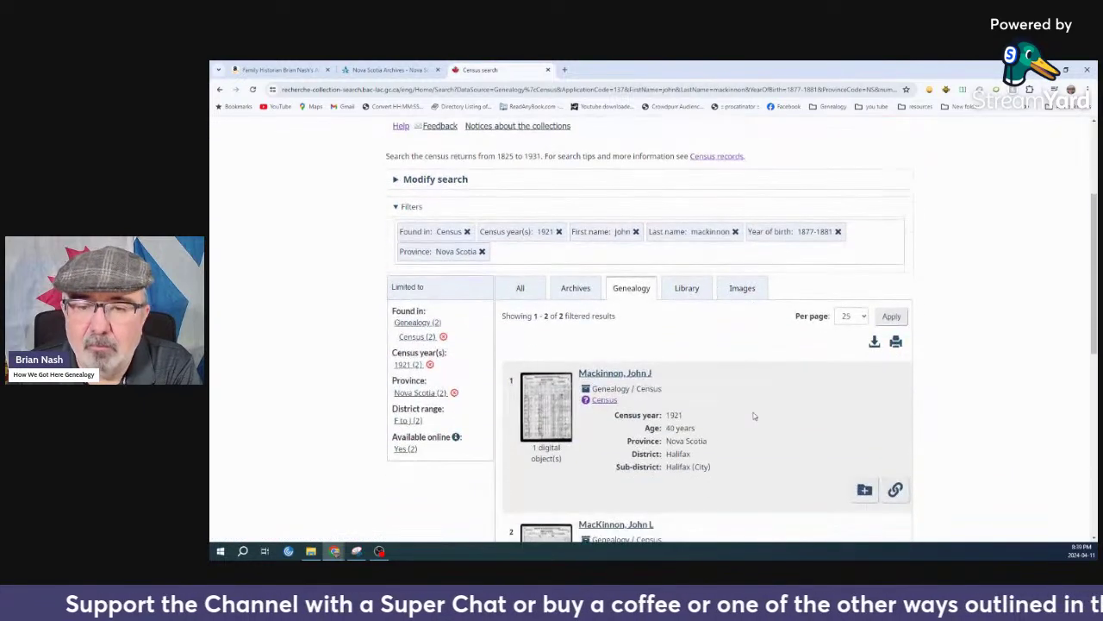
scroll(783, 438, down, 1)
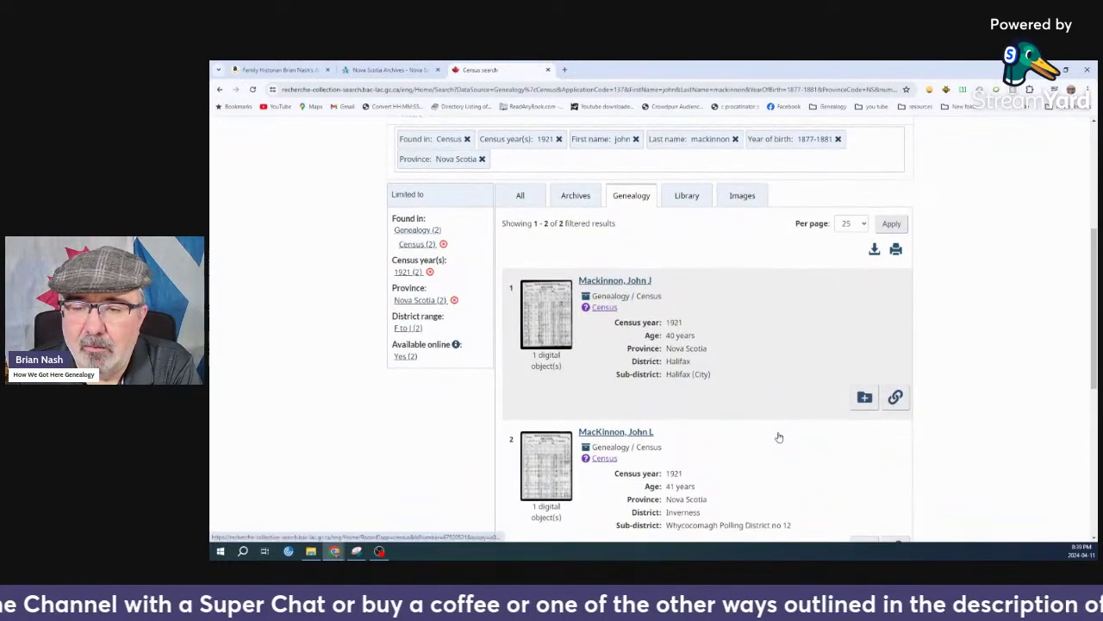
scroll(779, 437, down, 1)
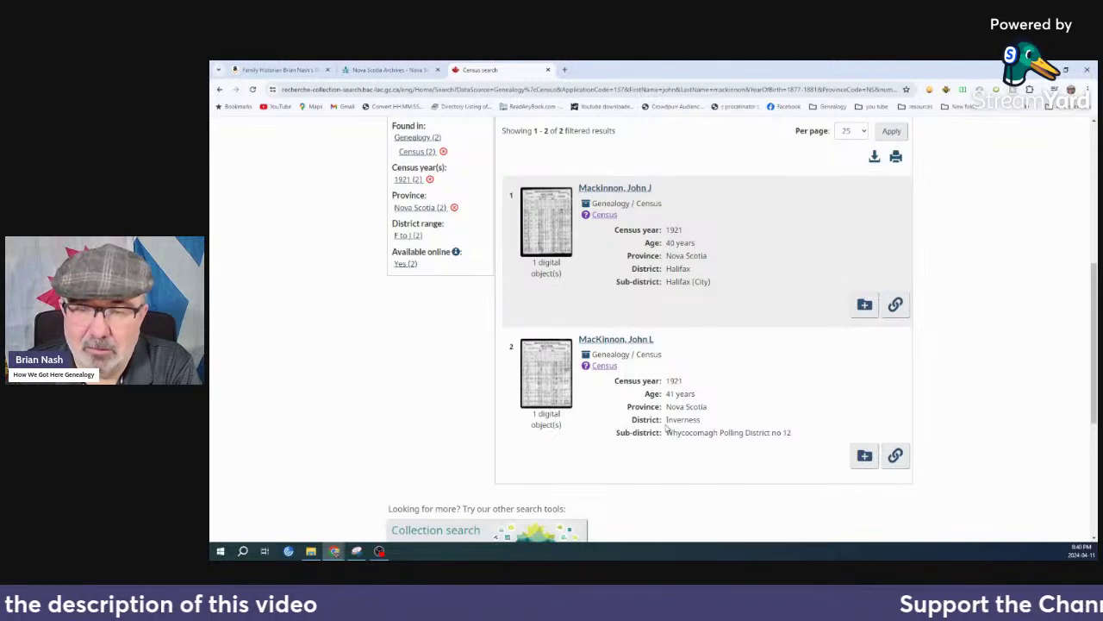
Open the Inverness entry from Whycocomagh Polling District no 12 and read its marital status, relationship, line and family number
click(630, 340)
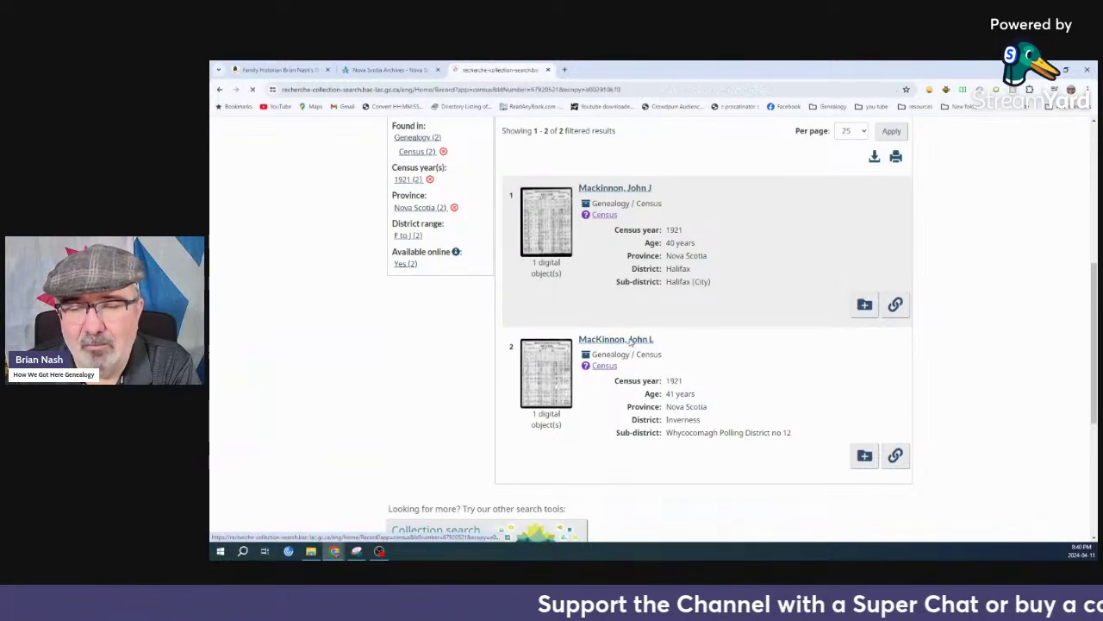
scroll(592, 431, down, 3)
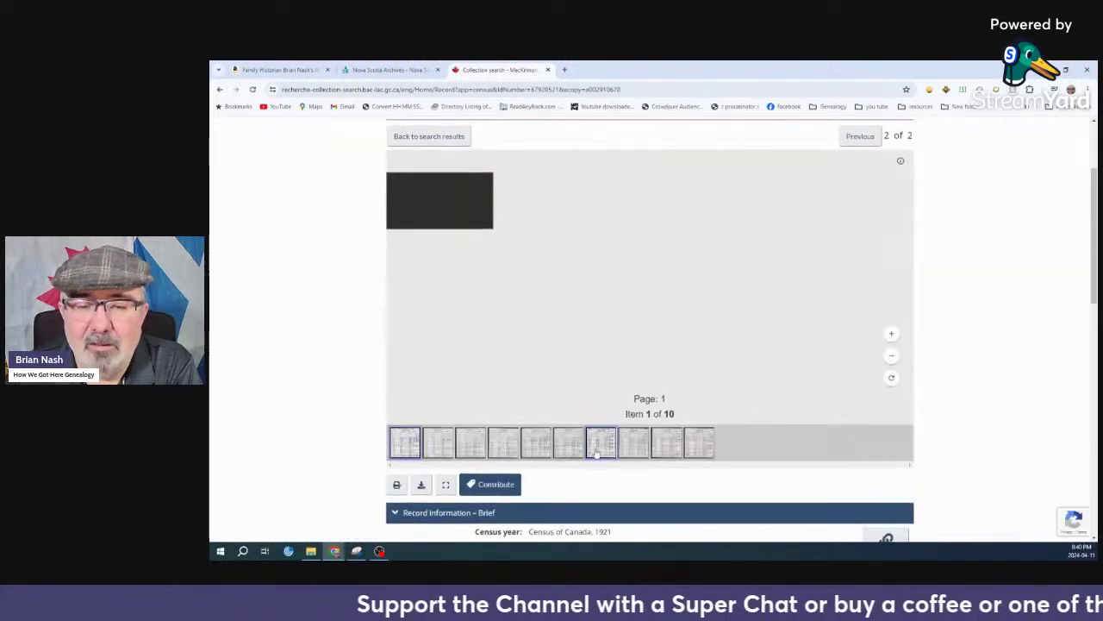
scroll(598, 454, down, 3)
scroll(608, 440, down, 3)
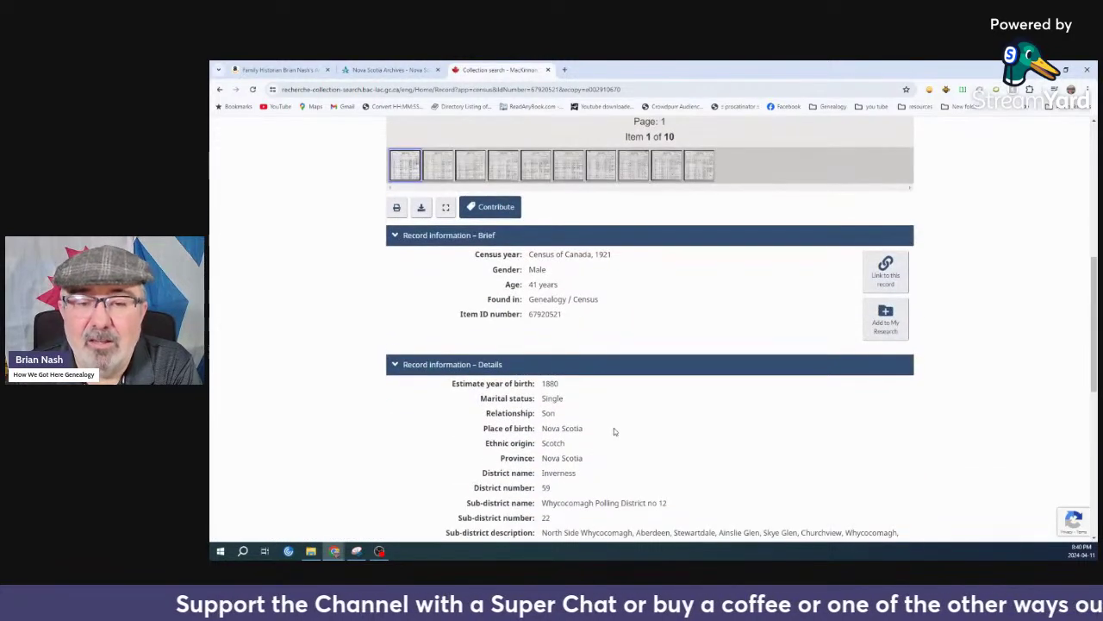
scroll(613, 427, down, 7)
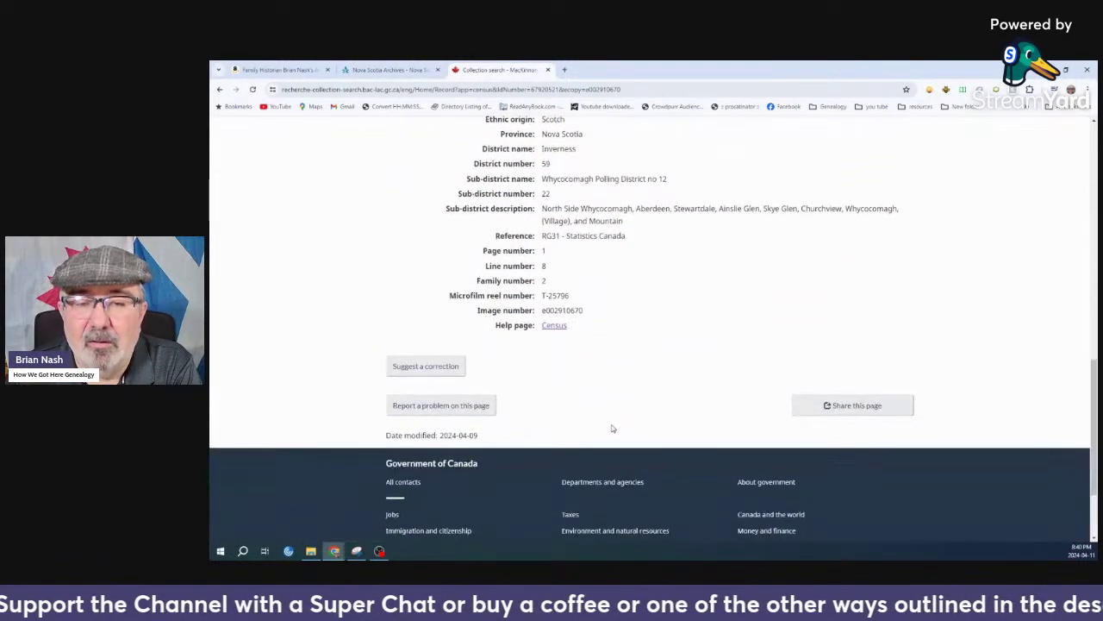
scroll(612, 428, up, 4)
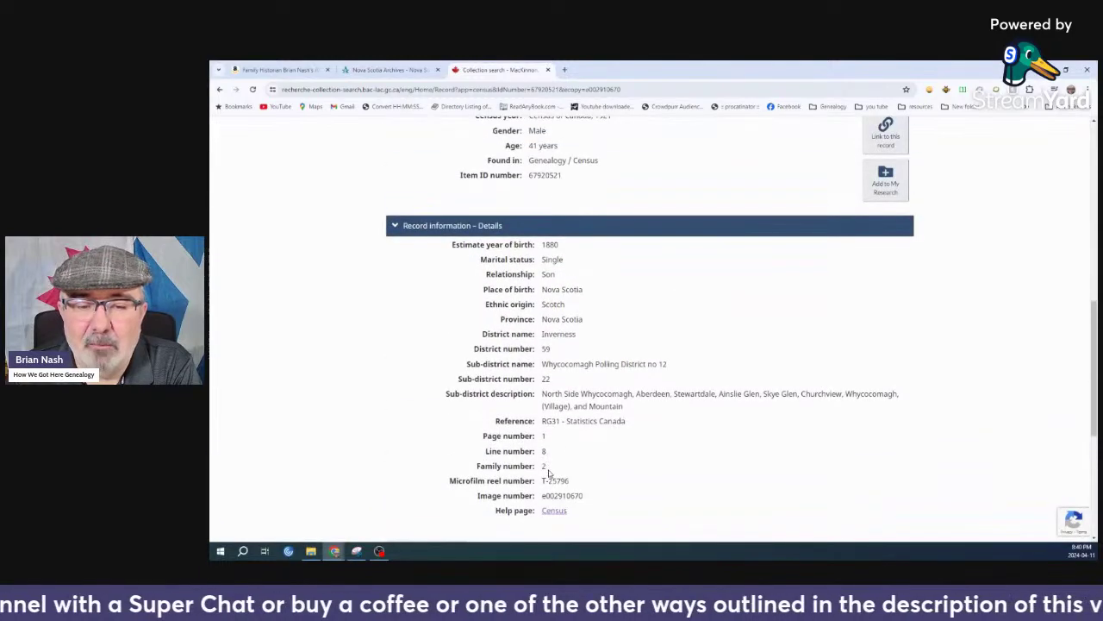
Enlarge the 1921 census page image and examine the family 2 household's names, relationships, ages, birthplaces, religion and occupations
scroll(567, 466, up, 10)
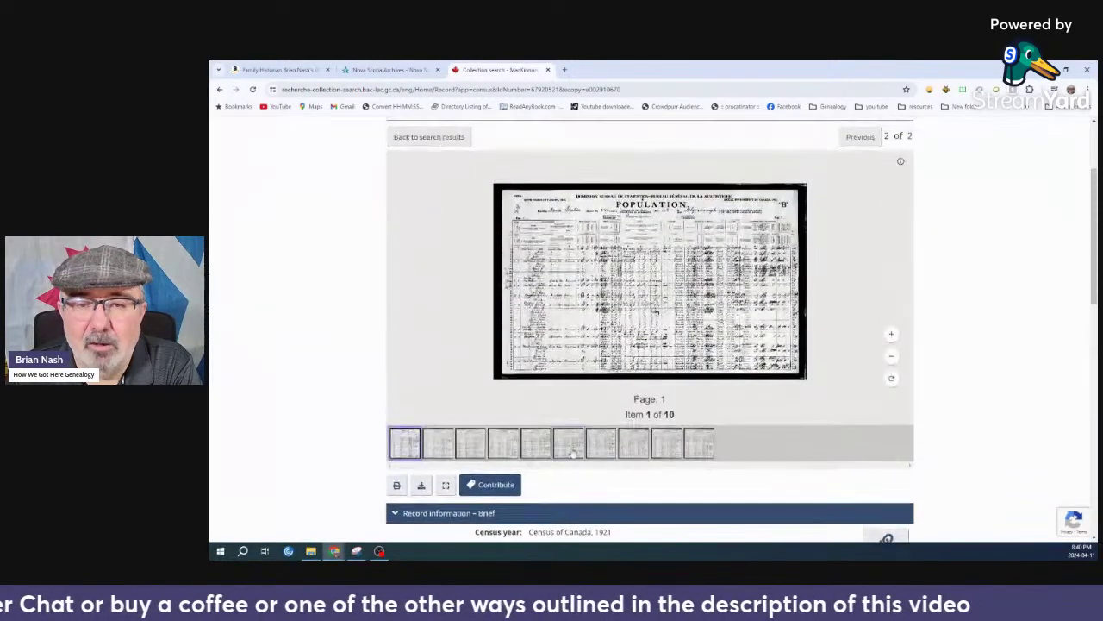
scroll(543, 320, up, 3)
scroll(544, 321, up, 5)
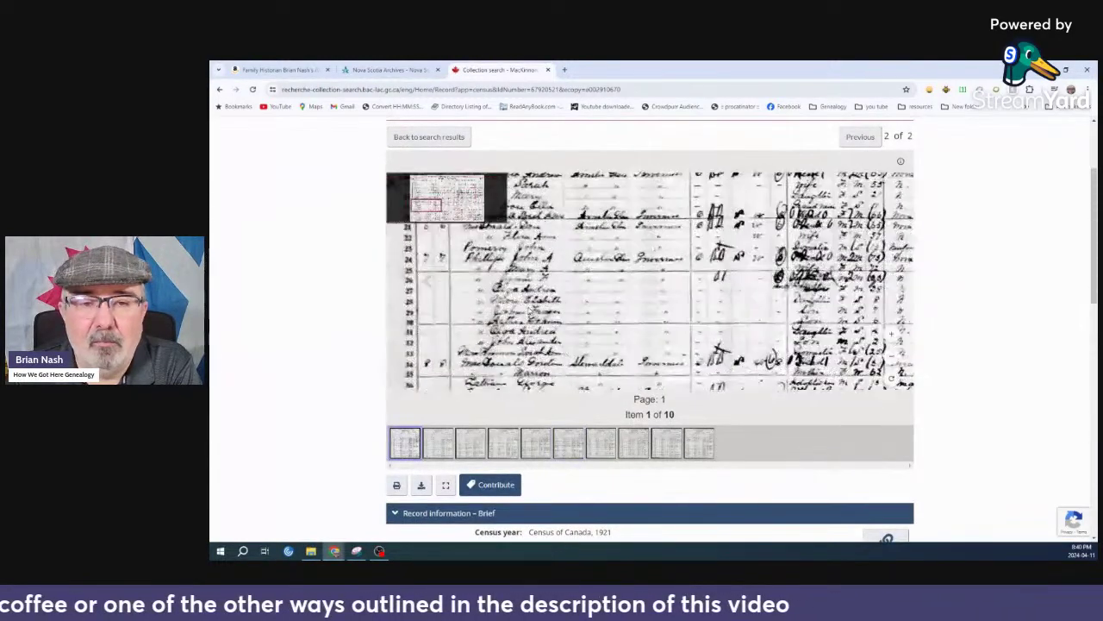
drag(482, 185, 497, 336)
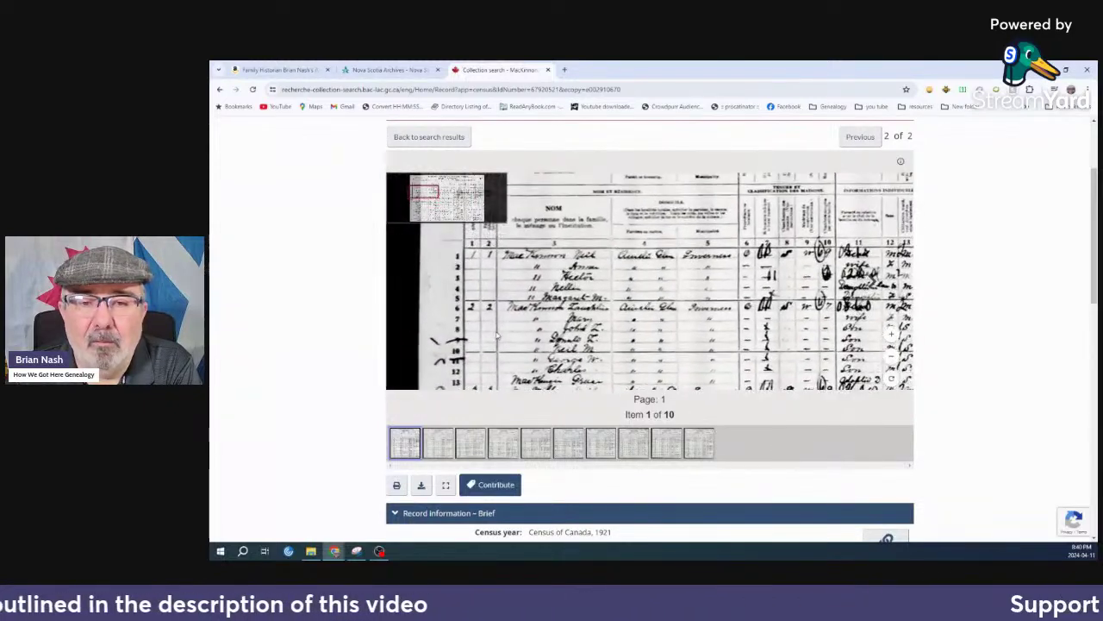
scroll(511, 328, up, 2)
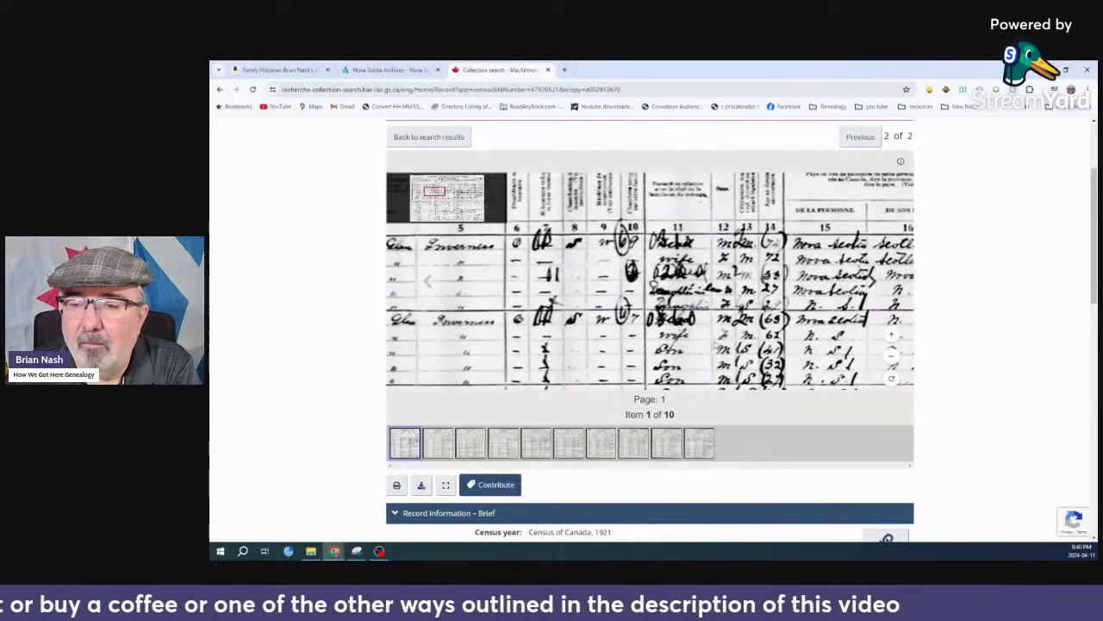
drag(715, 345, 640, 345)
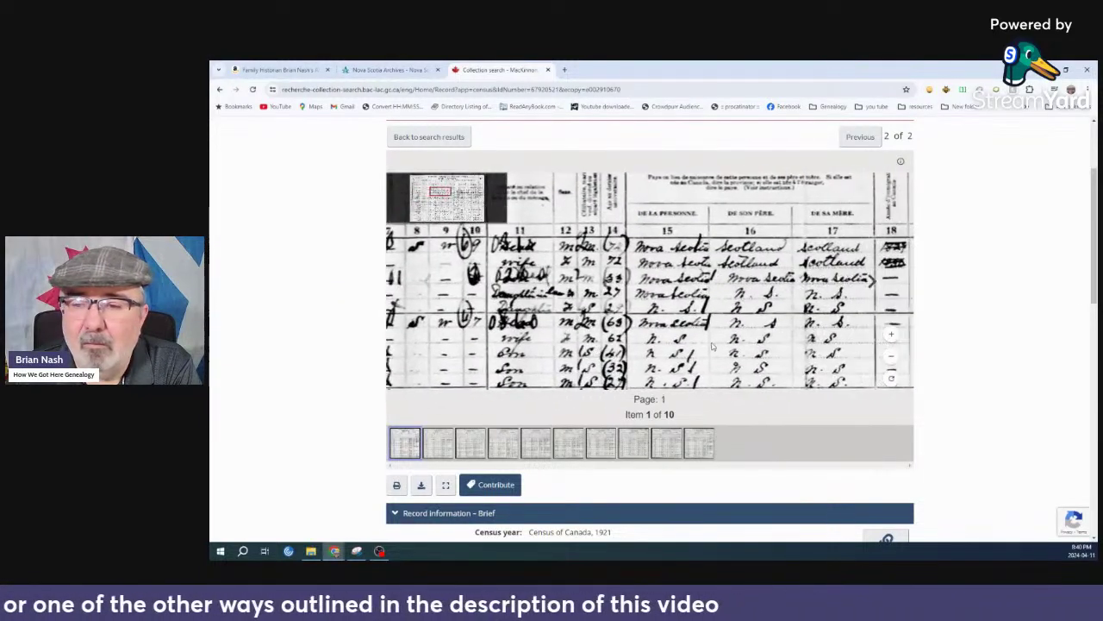
drag(712, 347, 664, 342)
drag(748, 345, 535, 351)
drag(690, 345, 660, 324)
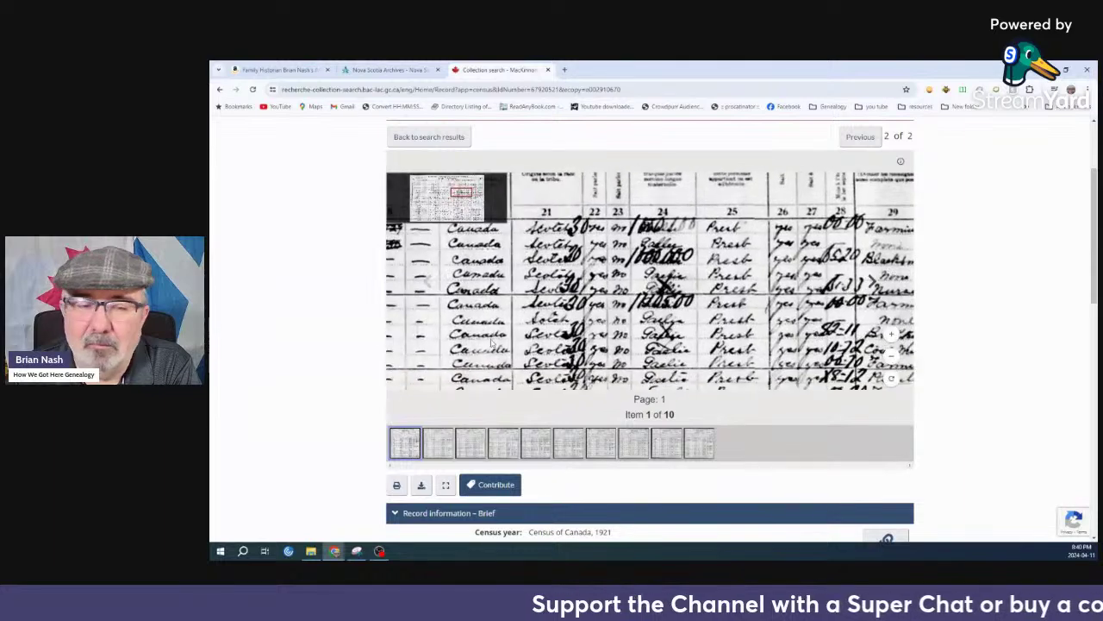
Return to the census search results and review the Halifax and Inverness entries
click(221, 90)
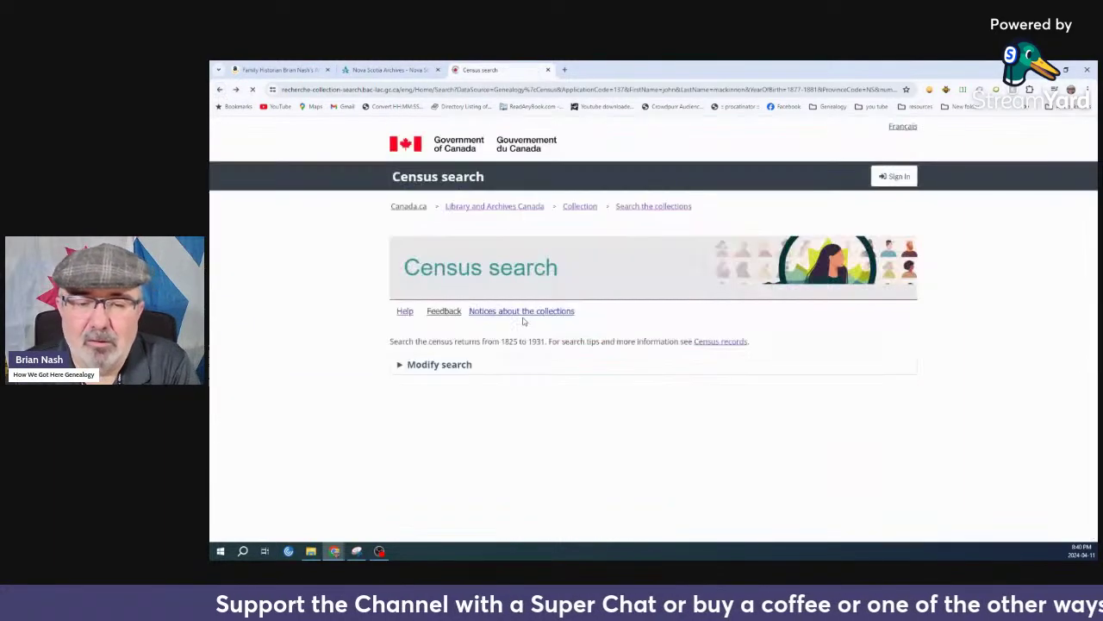
scroll(604, 370, up, 3)
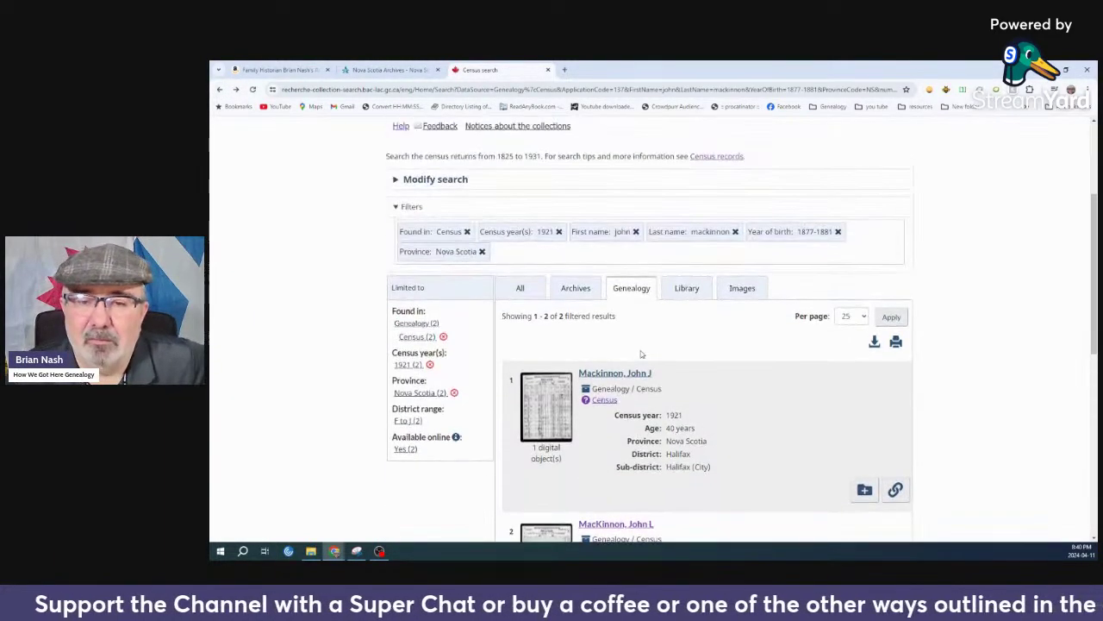
scroll(700, 497, down, 2)
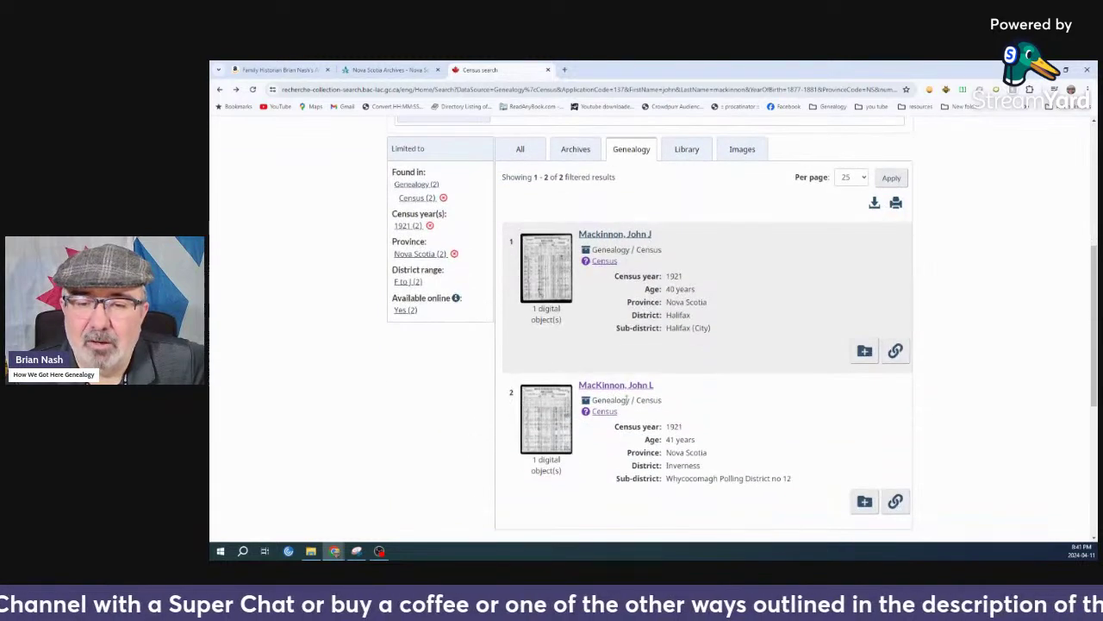
Add the 1891, 1901 and 1911 census years to the search, rerun it and review the matching entries
scroll(614, 412, up, 3)
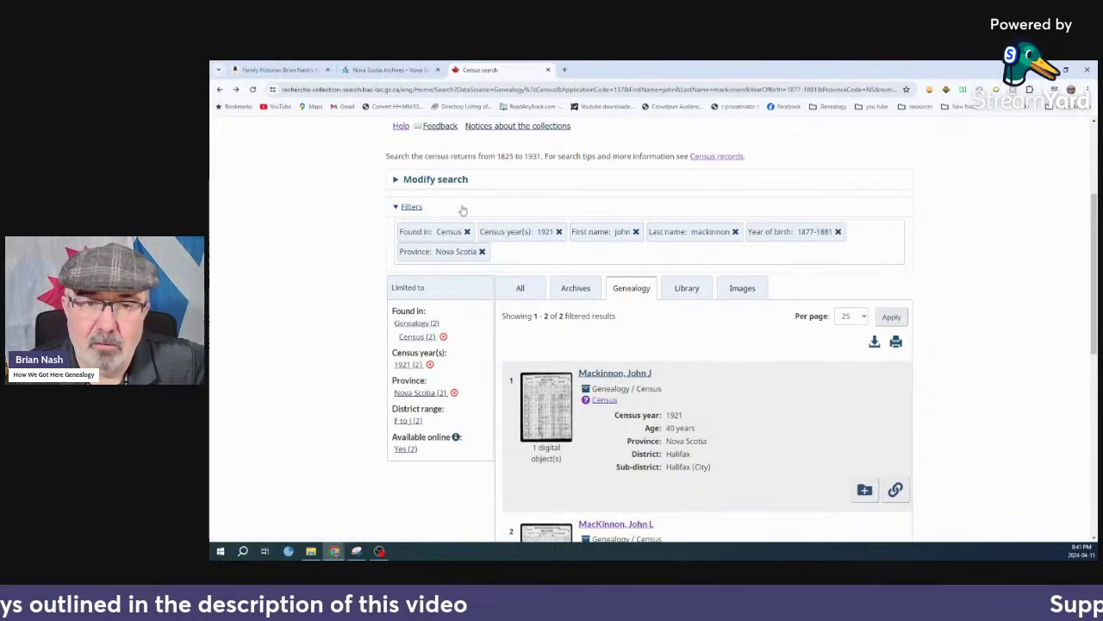
click(439, 183)
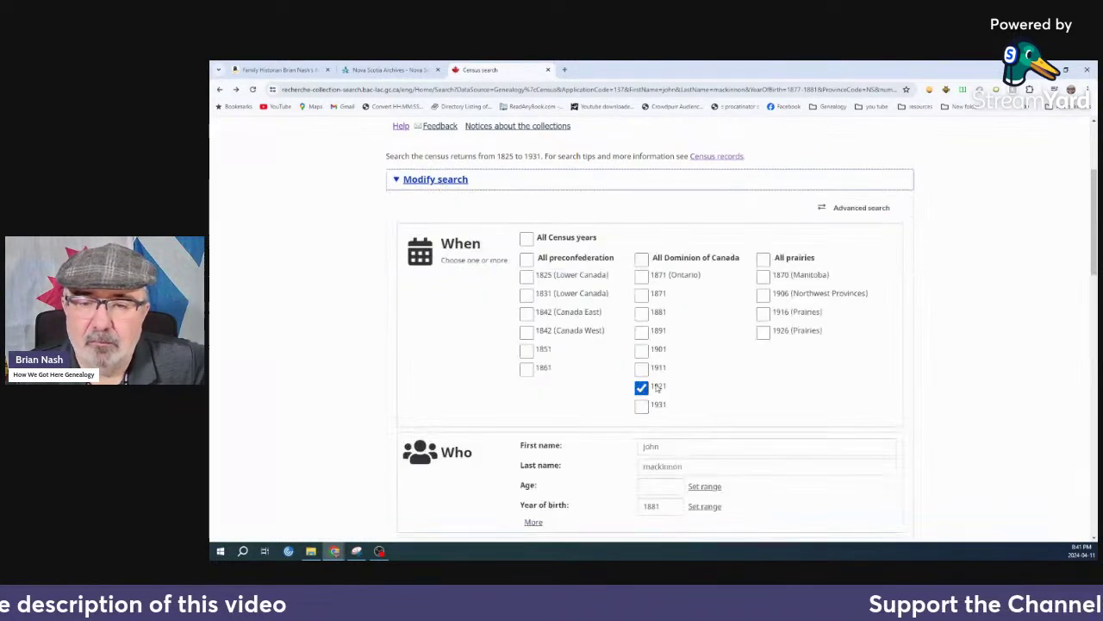
click(643, 368)
click(642, 350)
click(642, 332)
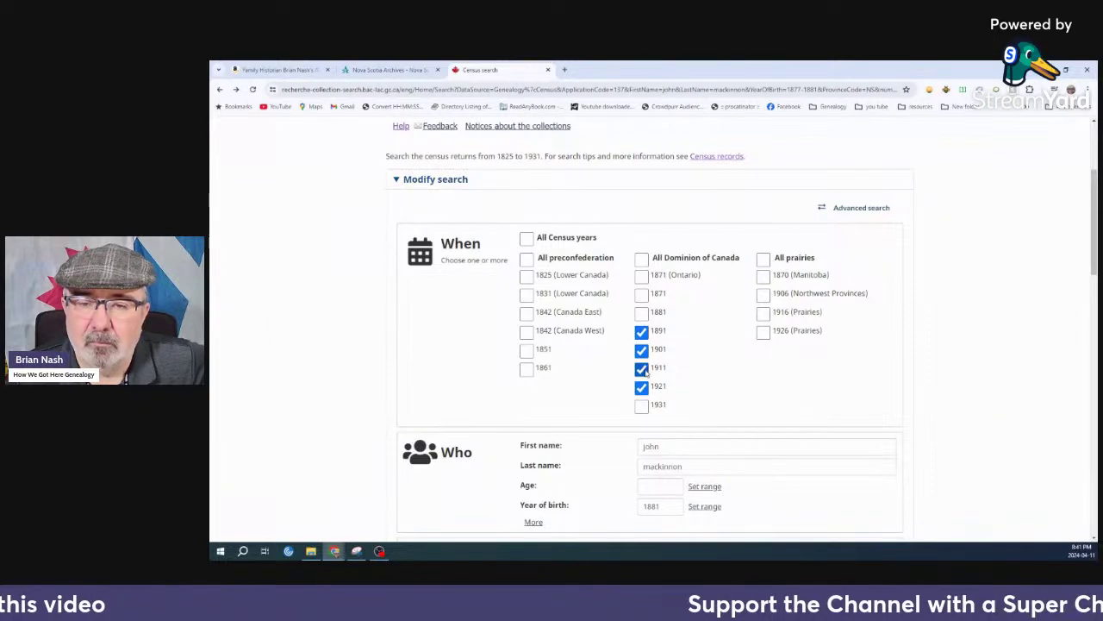
scroll(562, 417, down, 4)
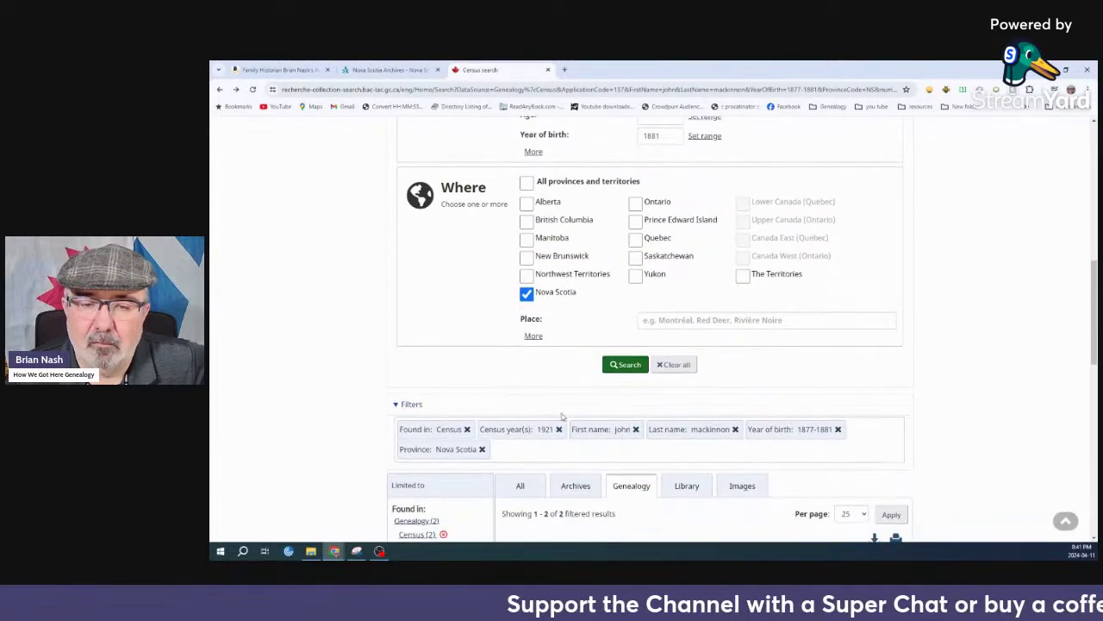
click(621, 367)
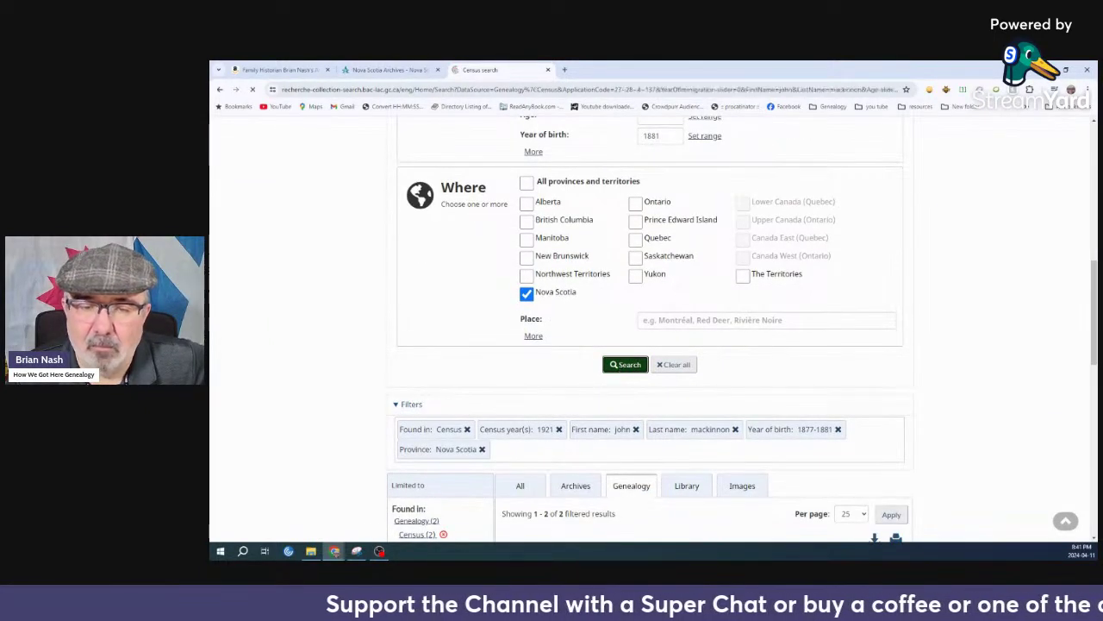
scroll(618, 437, down, 2)
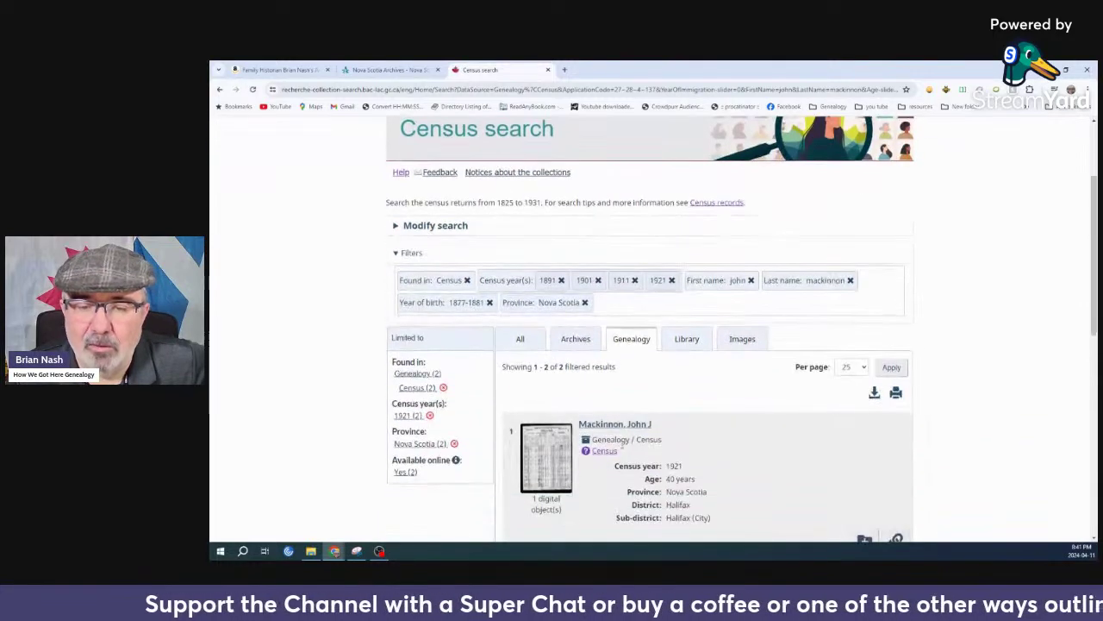
scroll(606, 460, down, 3)
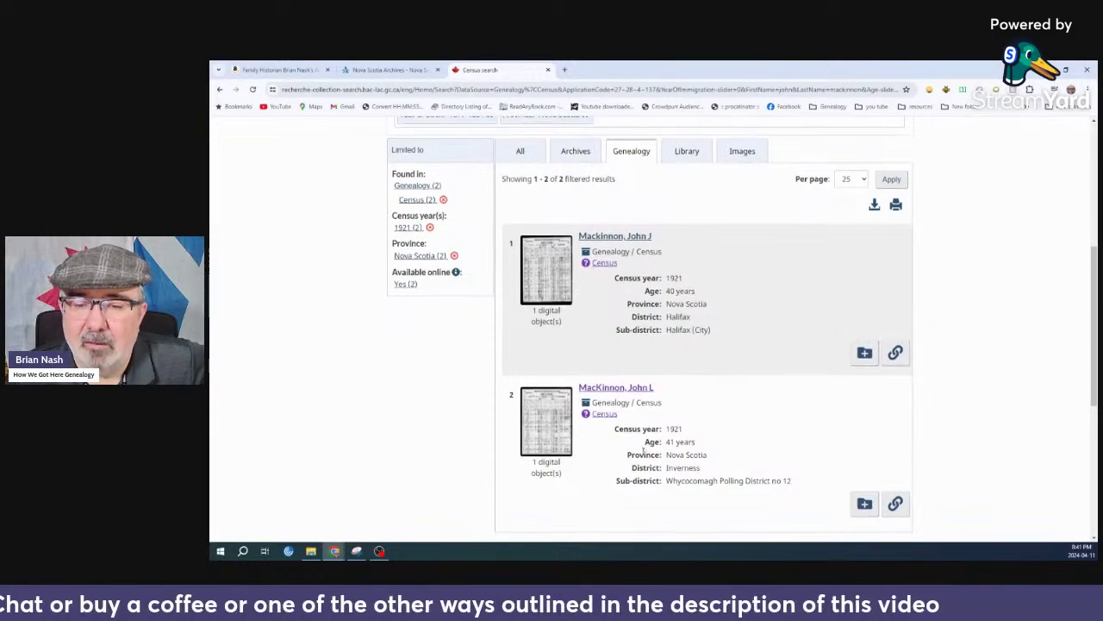
scroll(634, 431, down, 2)
scroll(604, 444, up, 6)
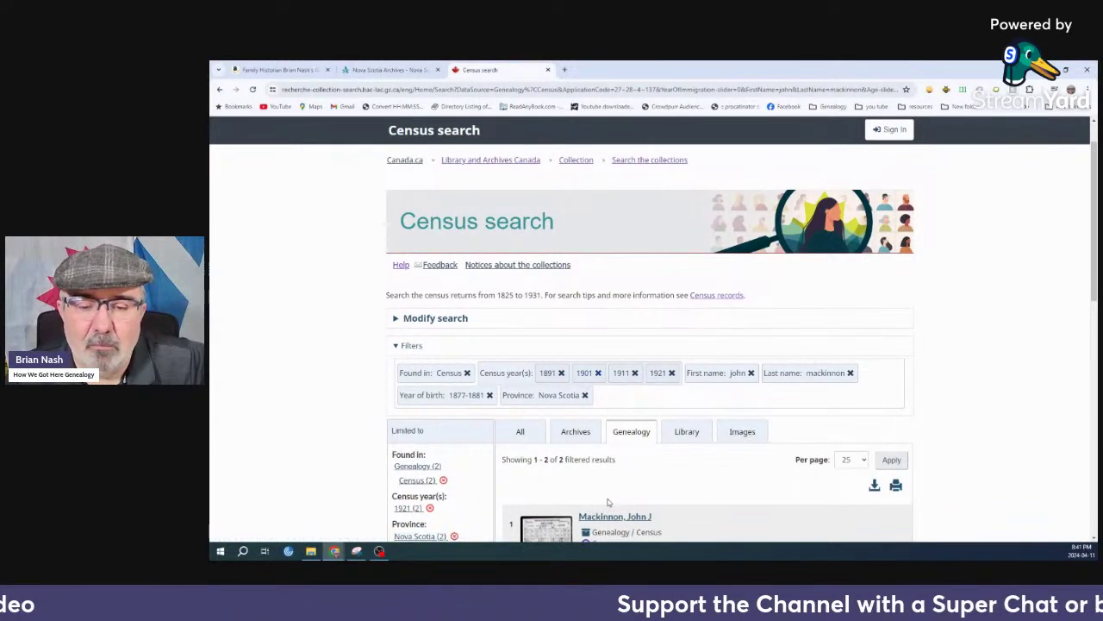
scroll(624, 531, down, 2)
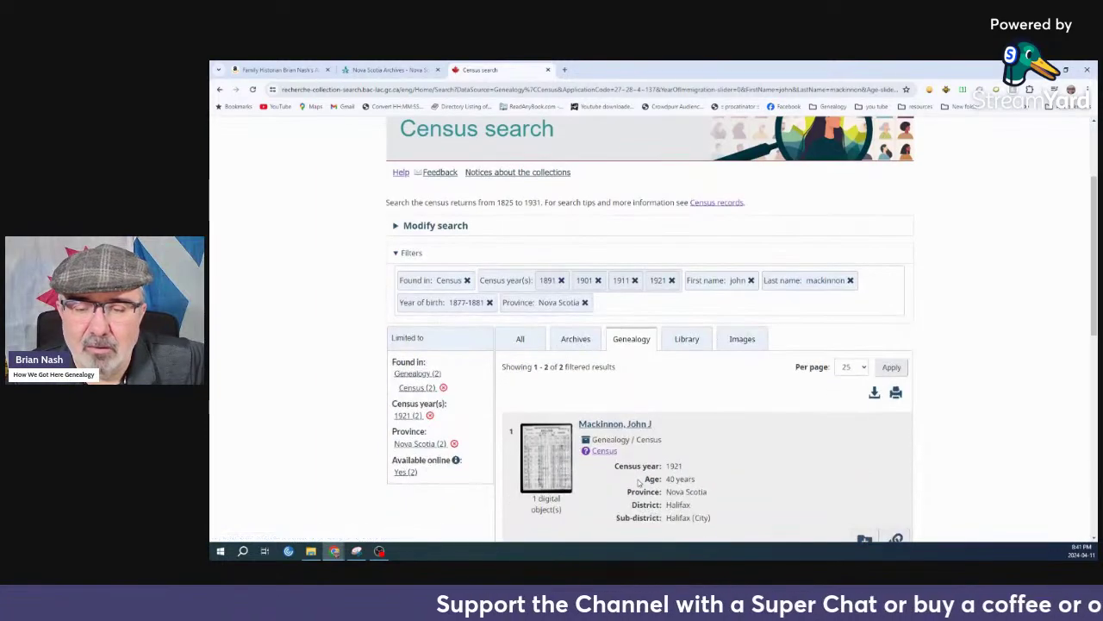
Respell the searched surname with Mc instead of Mac and rerun the Nova Scotia census search
scroll(421, 357, up, 2)
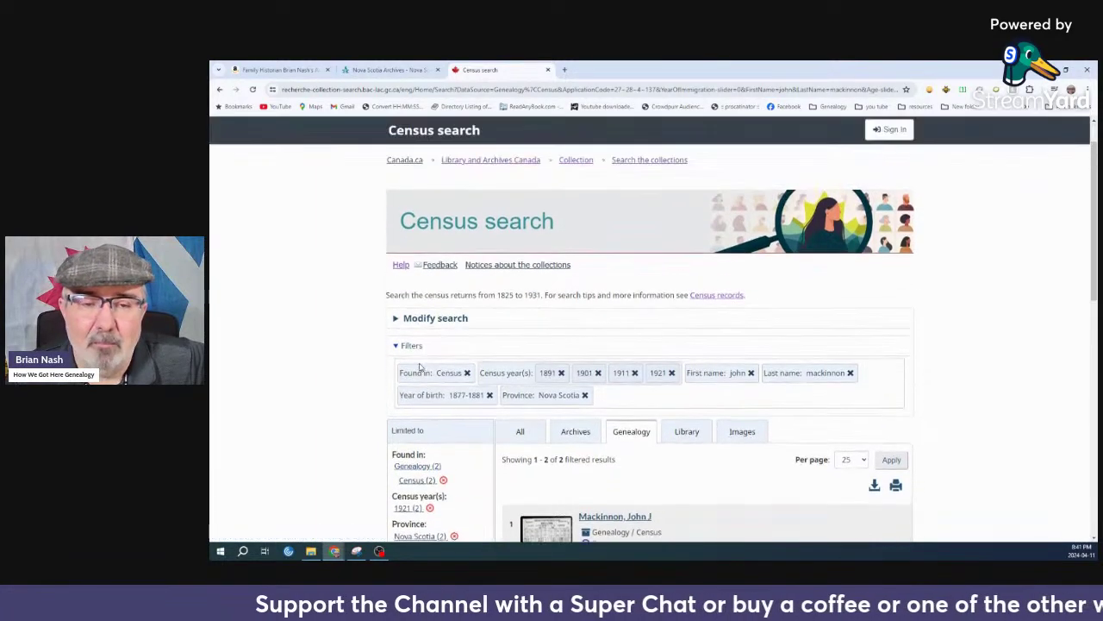
click(448, 319)
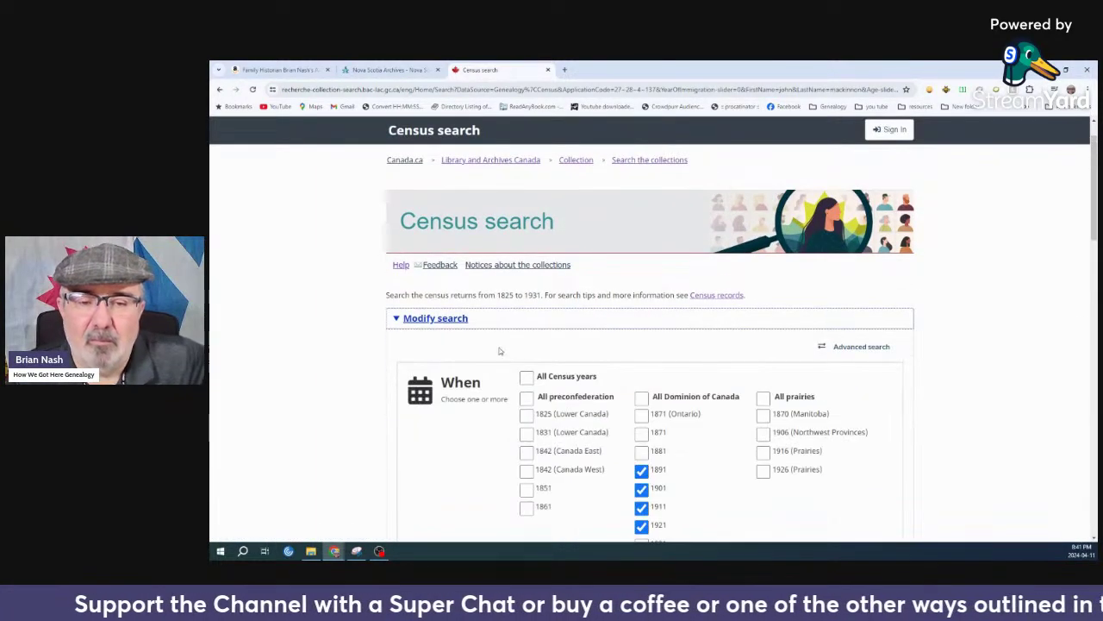
scroll(578, 448, down, 8)
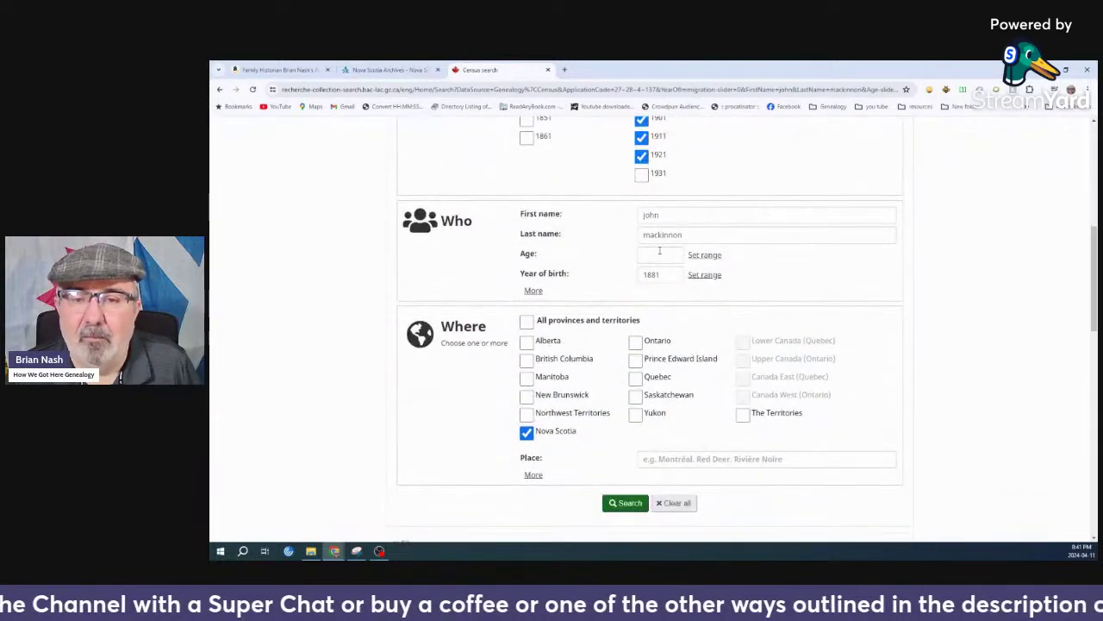
click(656, 239)
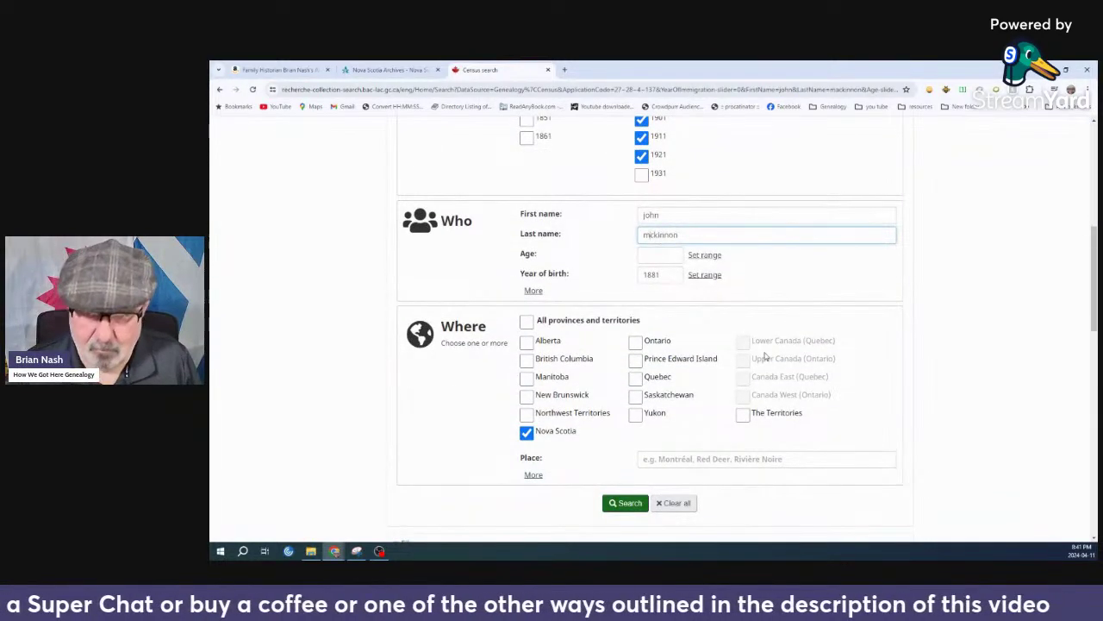
click(632, 506)
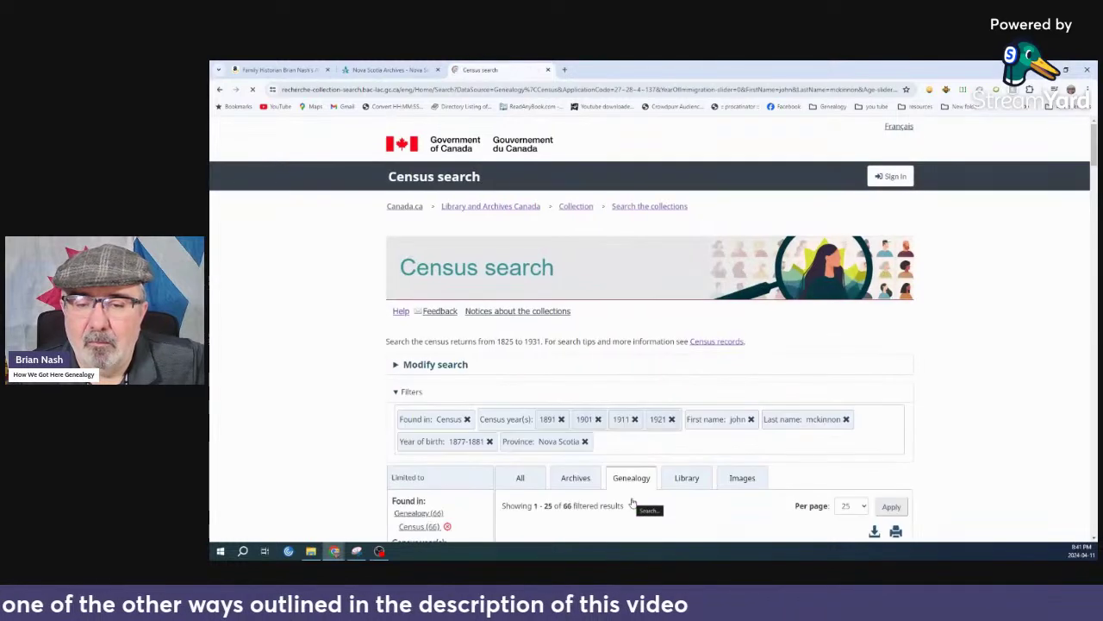
Examine the census years, ages, districts and sub-districts of the entries found under the Mc spelling
scroll(631, 487, down, 3)
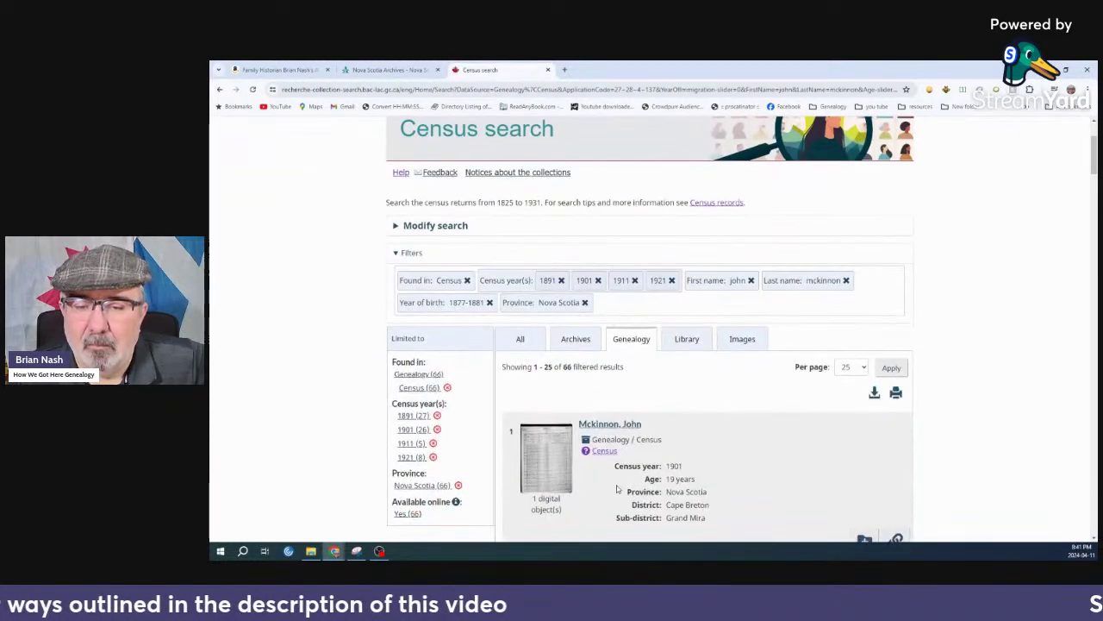
scroll(617, 490, down, 1)
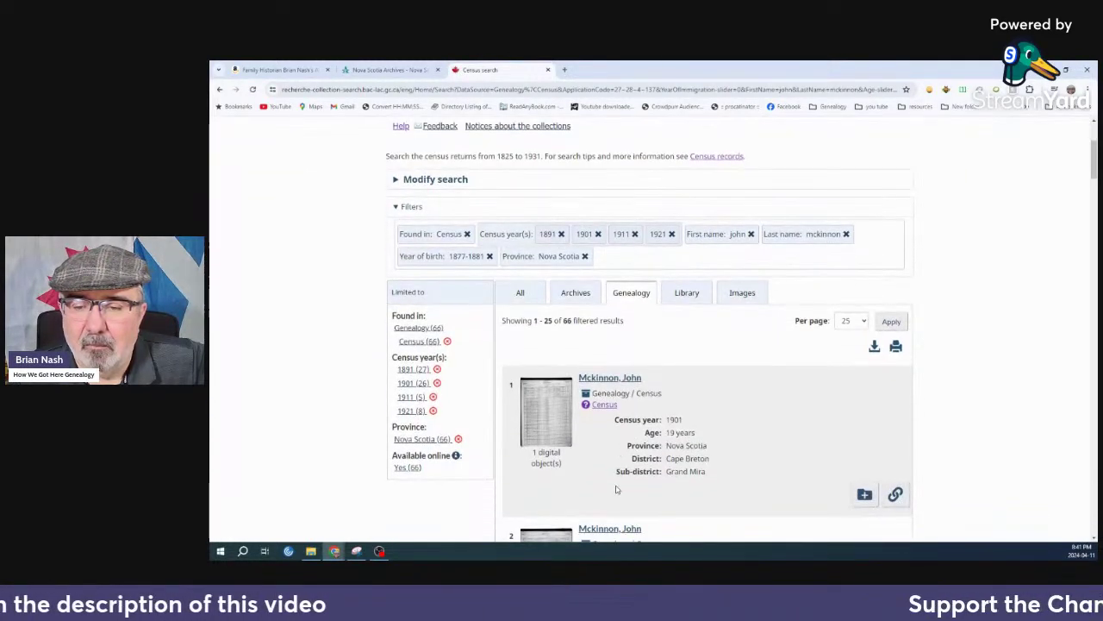
scroll(616, 489, down, 4)
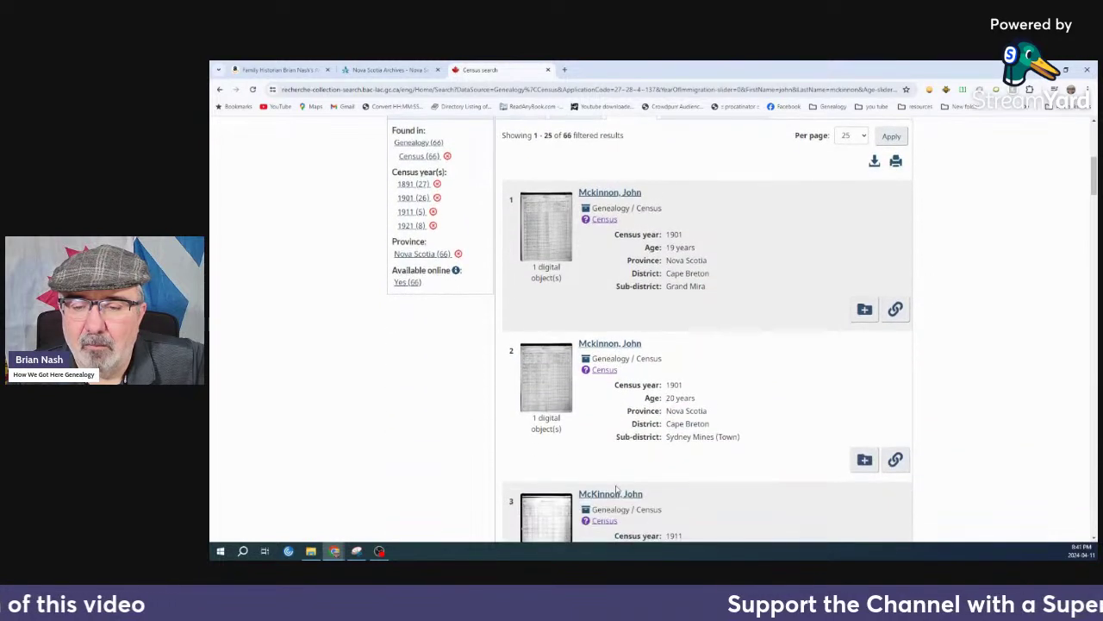
scroll(616, 489, down, 4)
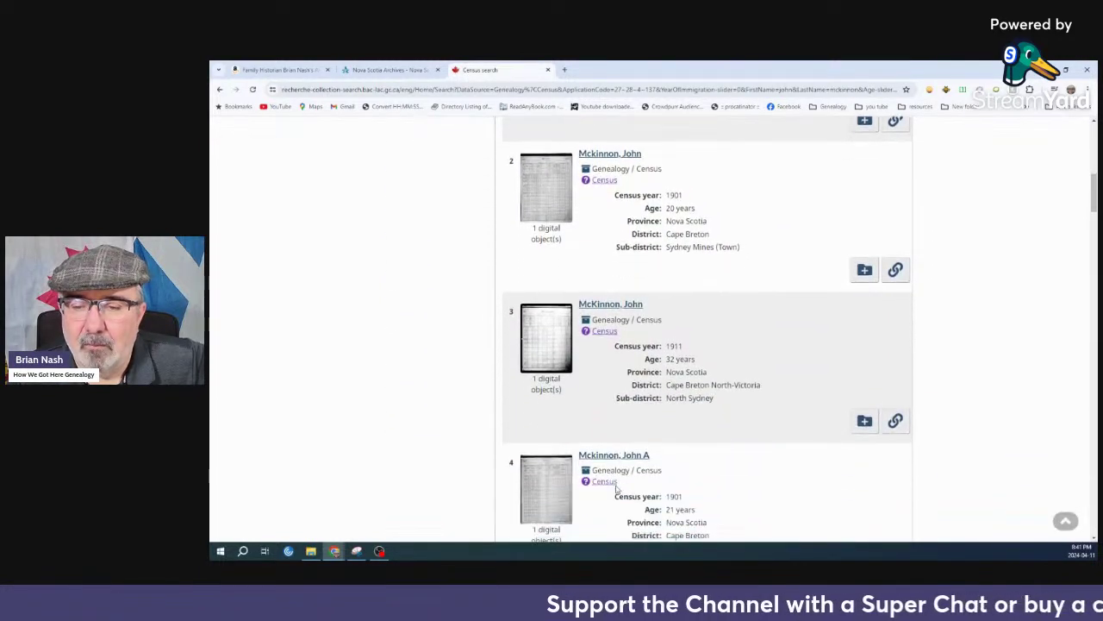
scroll(616, 489, down, 1)
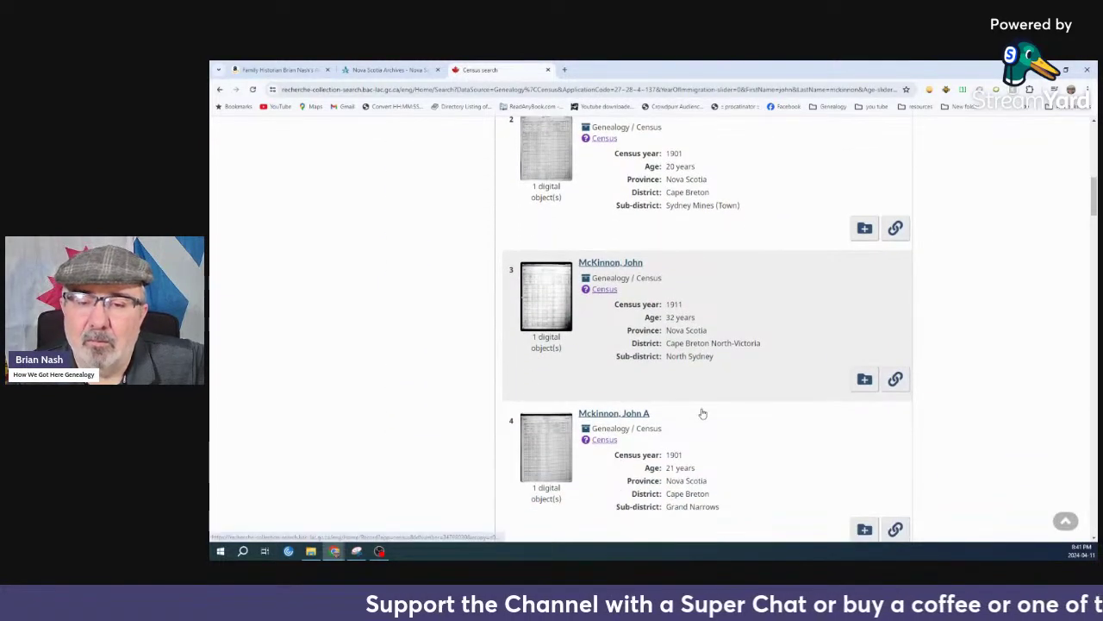
scroll(746, 379, down, 3)
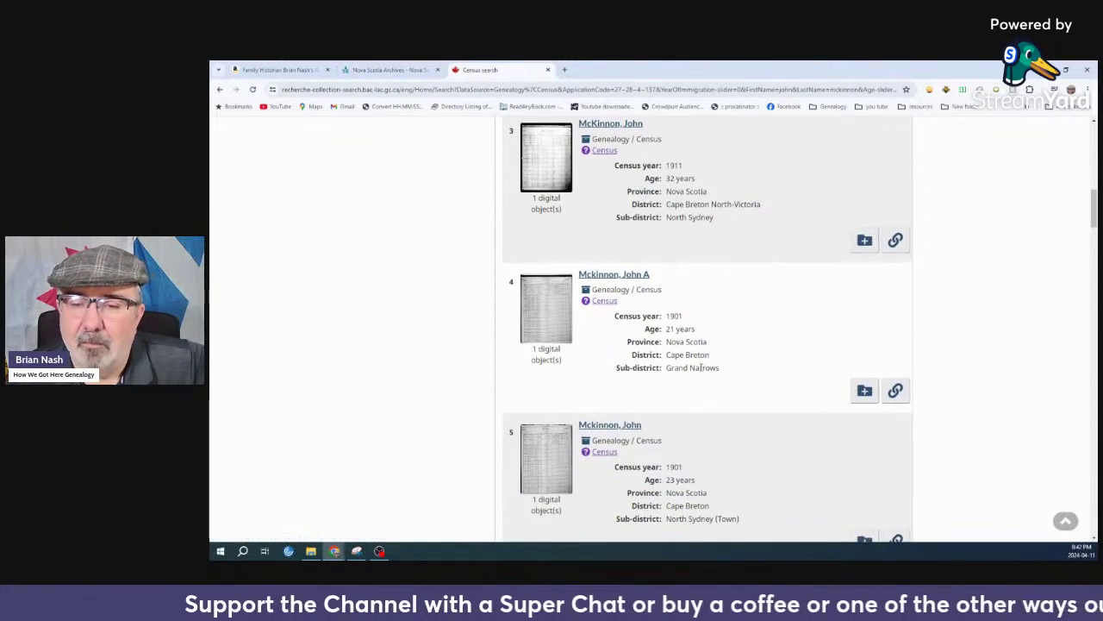
scroll(700, 367, down, 8)
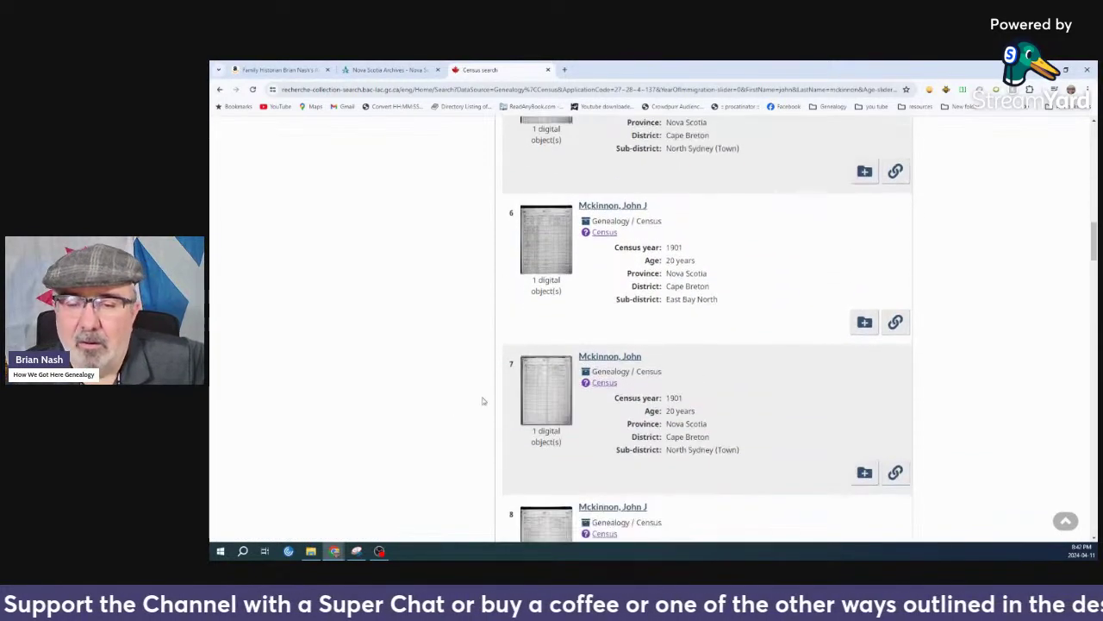
scroll(484, 401, down, 15)
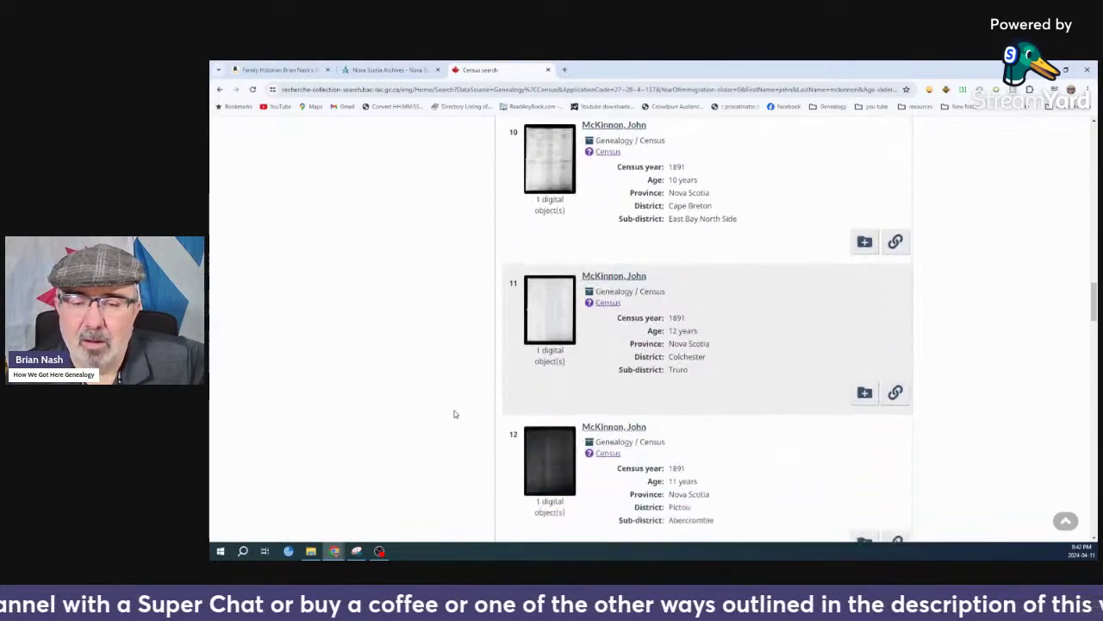
scroll(454, 414, down, 10)
scroll(481, 390, up, 5)
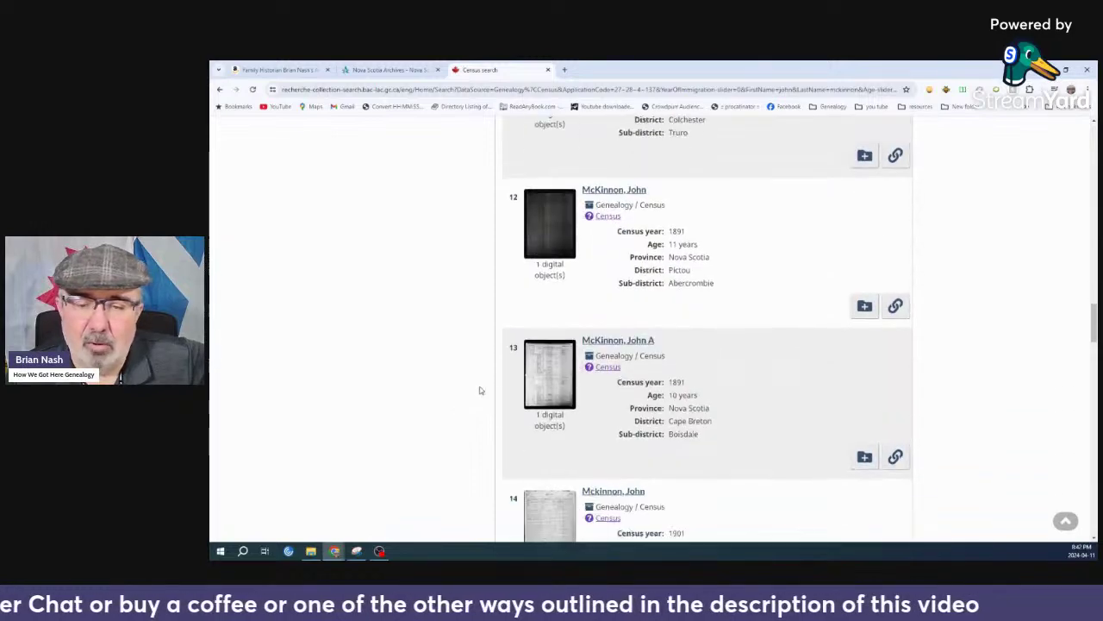
scroll(480, 391, down, 18)
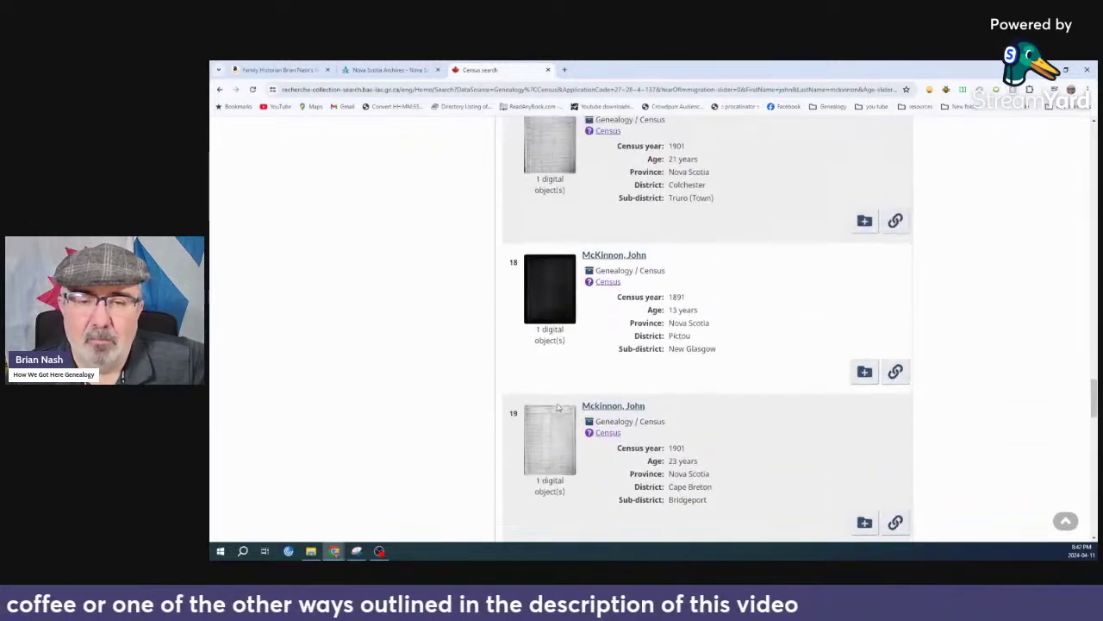
Limit the results to the 1911 census by removing the 1891, 1901 and 1921 filters, and compare the entries' ages and districts
scroll(558, 408, up, 20)
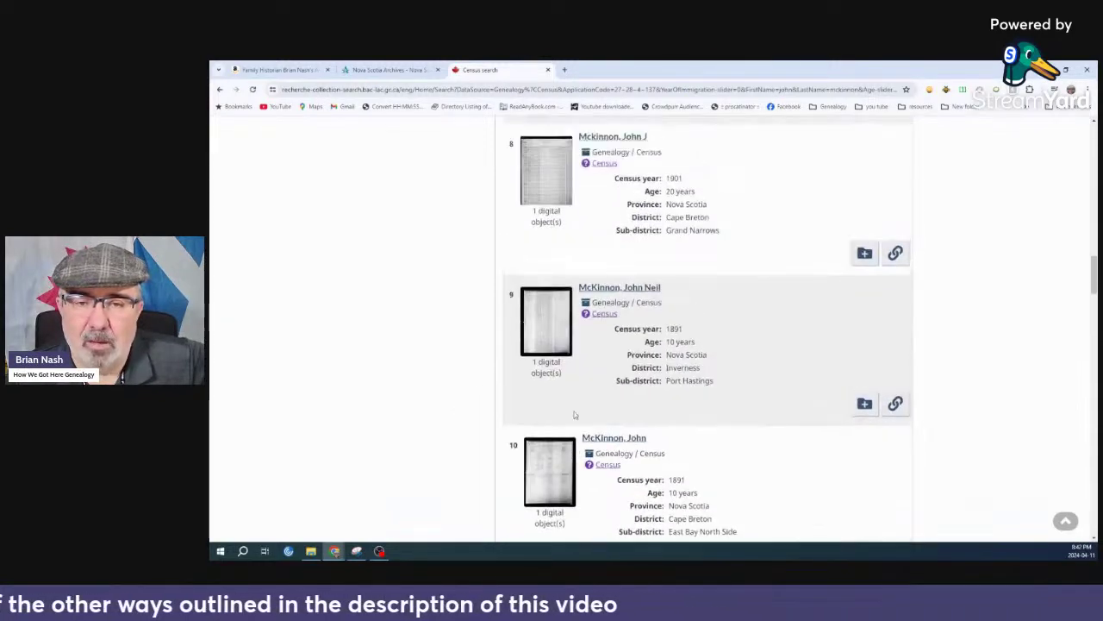
scroll(574, 415, up, 20)
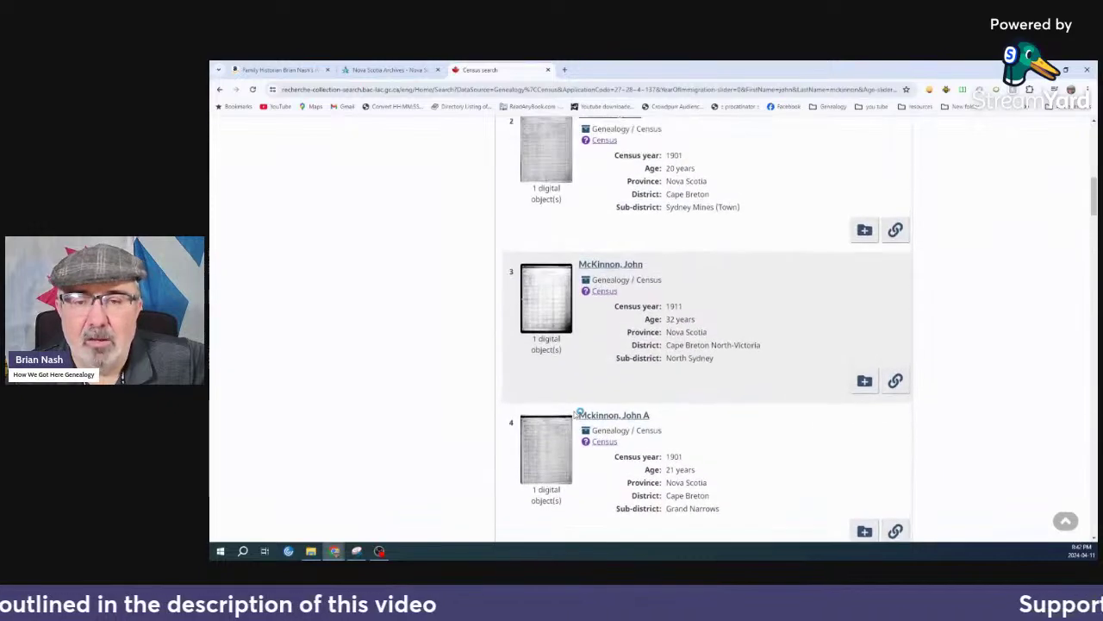
scroll(577, 415, up, 8)
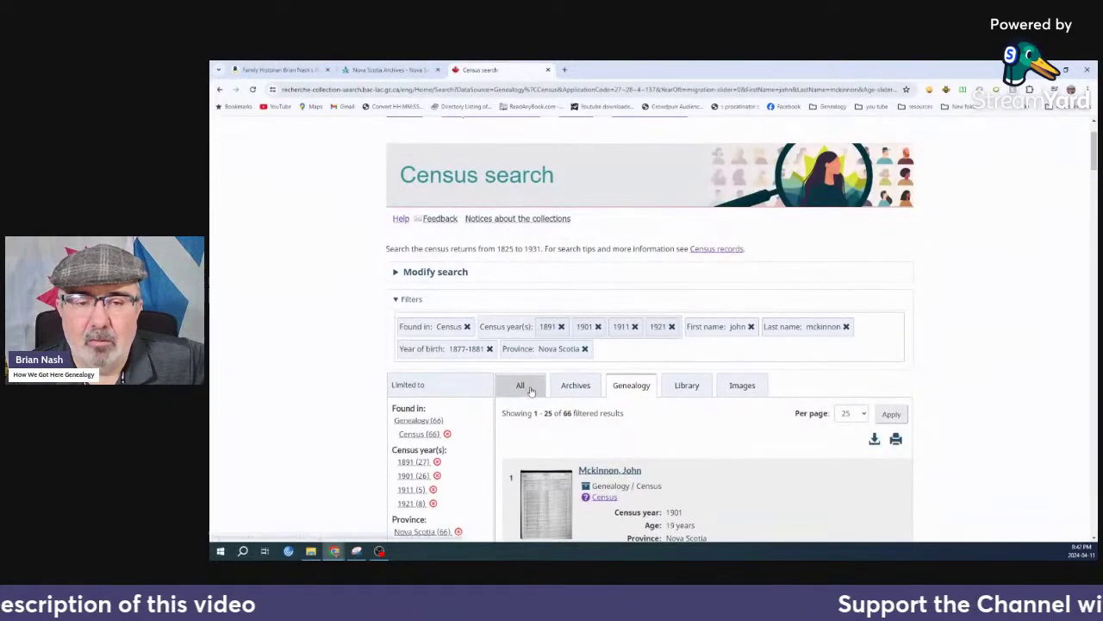
click(672, 327)
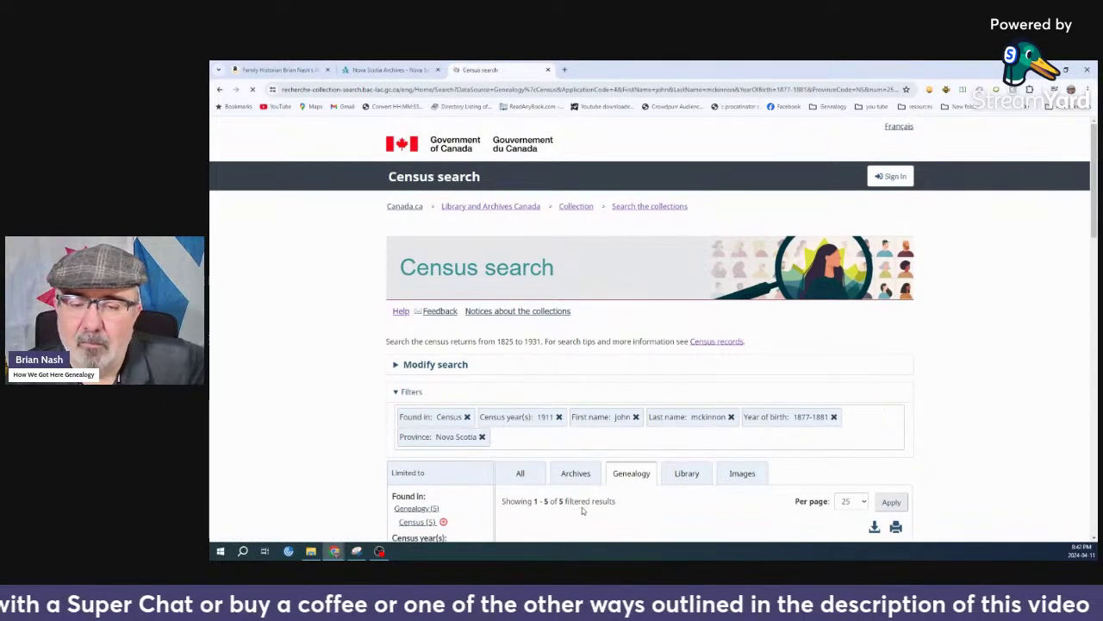
scroll(582, 510, down, 2)
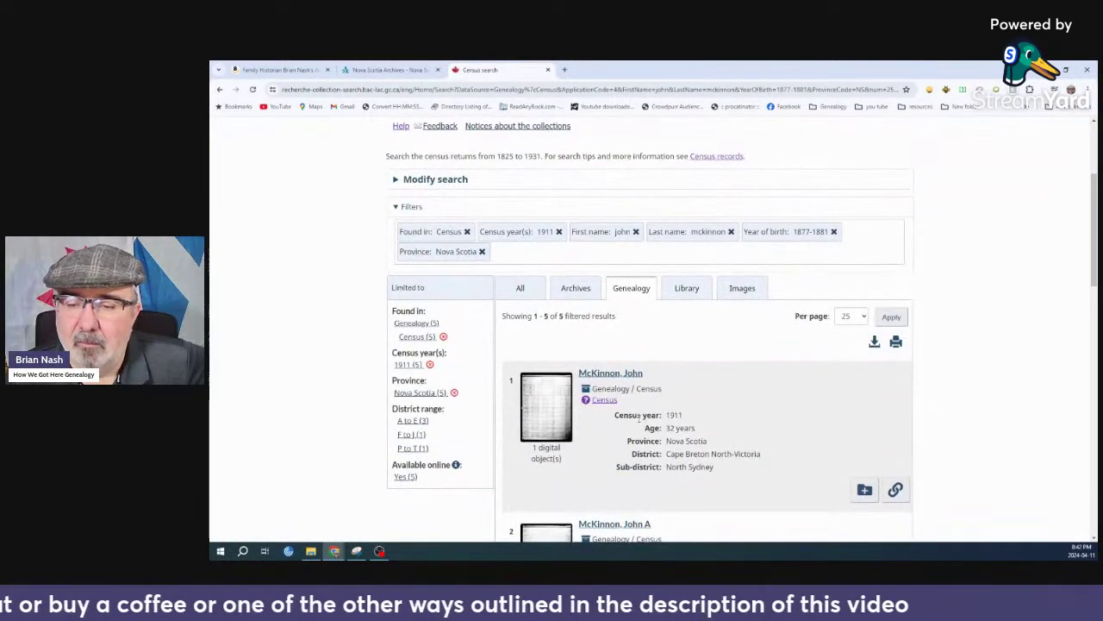
scroll(725, 488, down, 1)
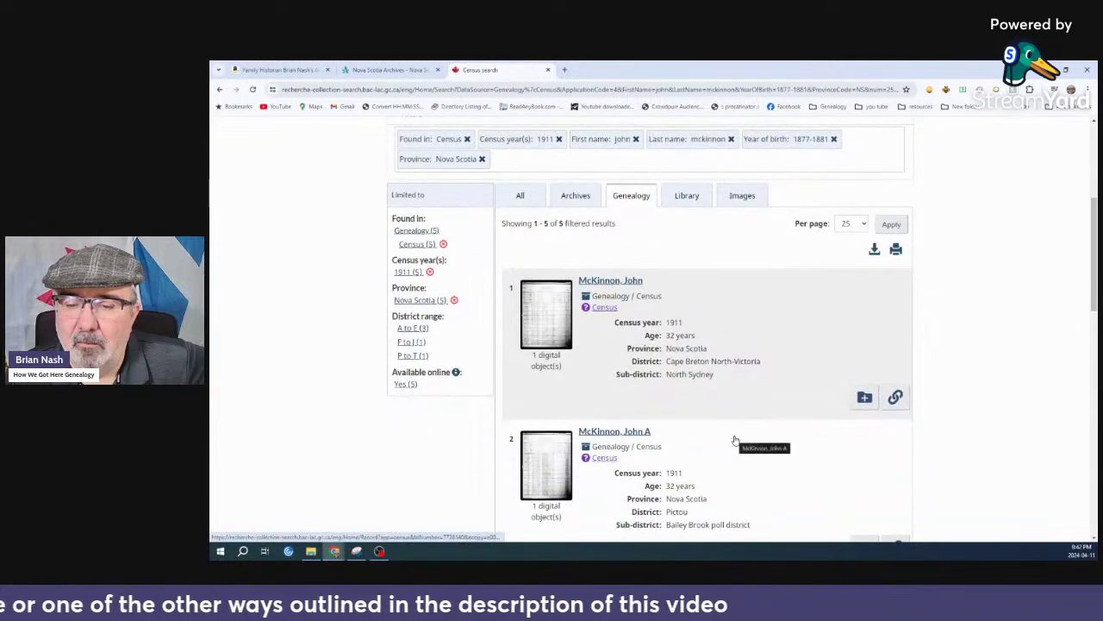
scroll(736, 440, down, 4)
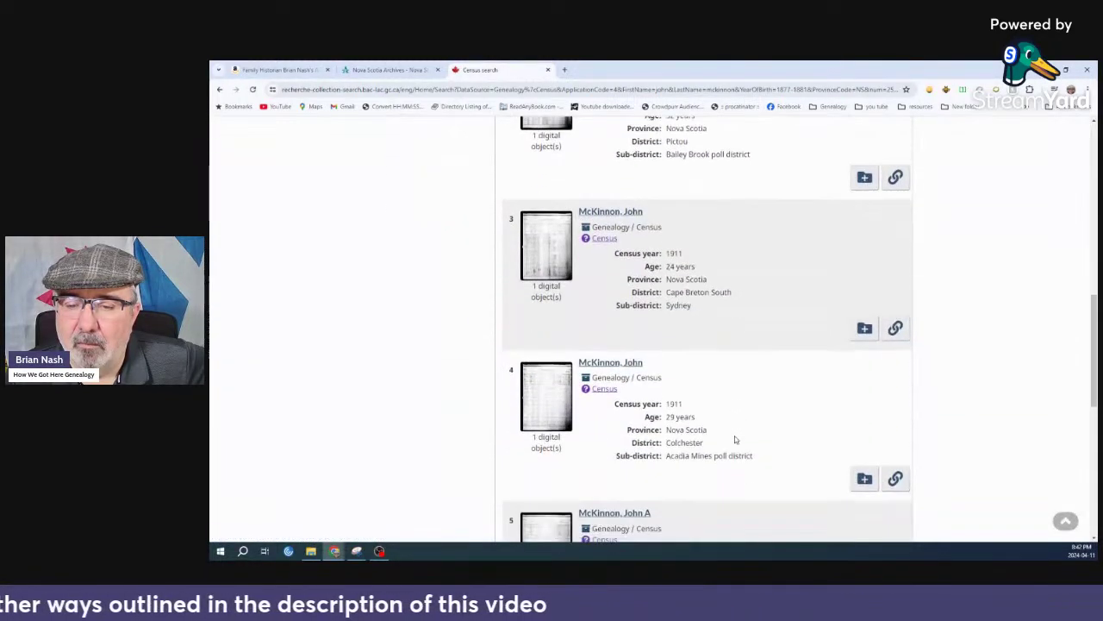
scroll(745, 436, down, 1)
scroll(744, 436, down, 1)
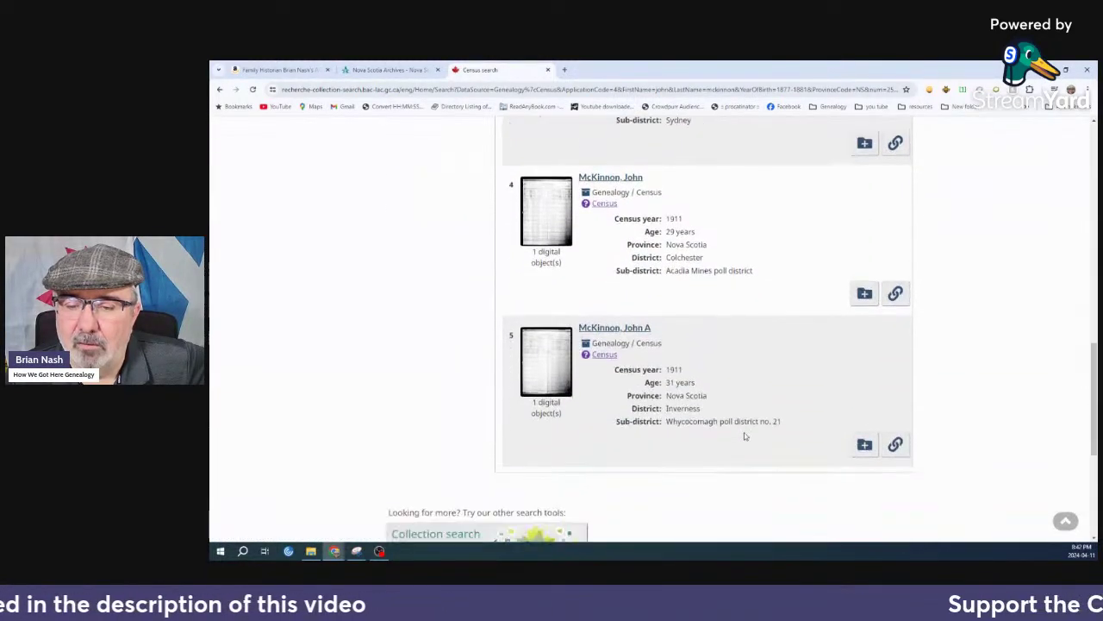
Open the Inverness entry from Whycocomagh poll district no. 21 and return to the 1911 search results
click(617, 329)
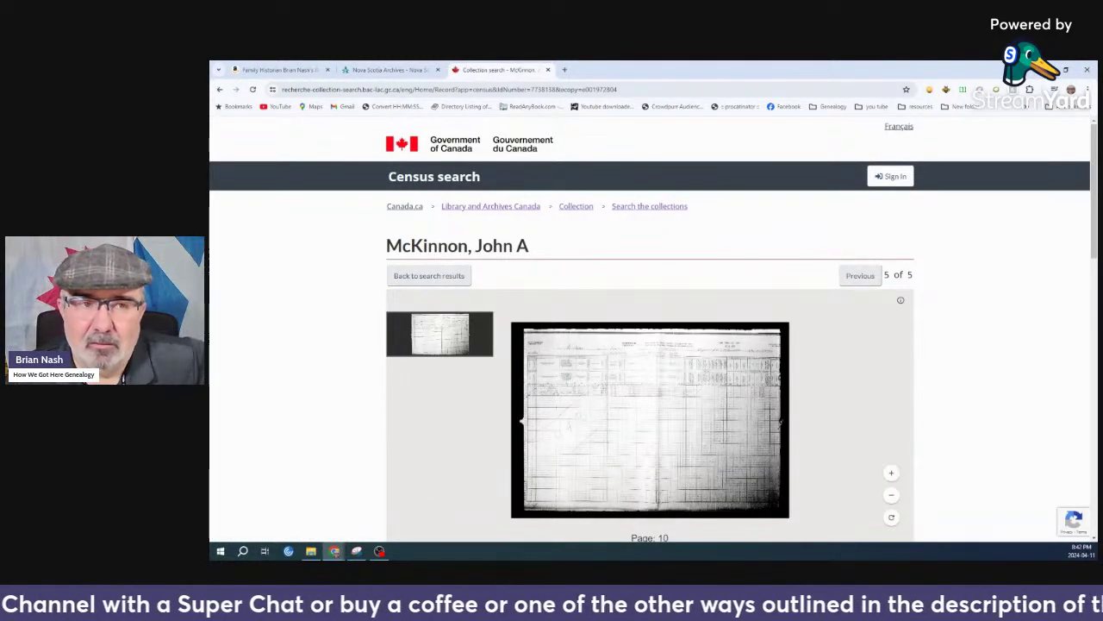
click(220, 89)
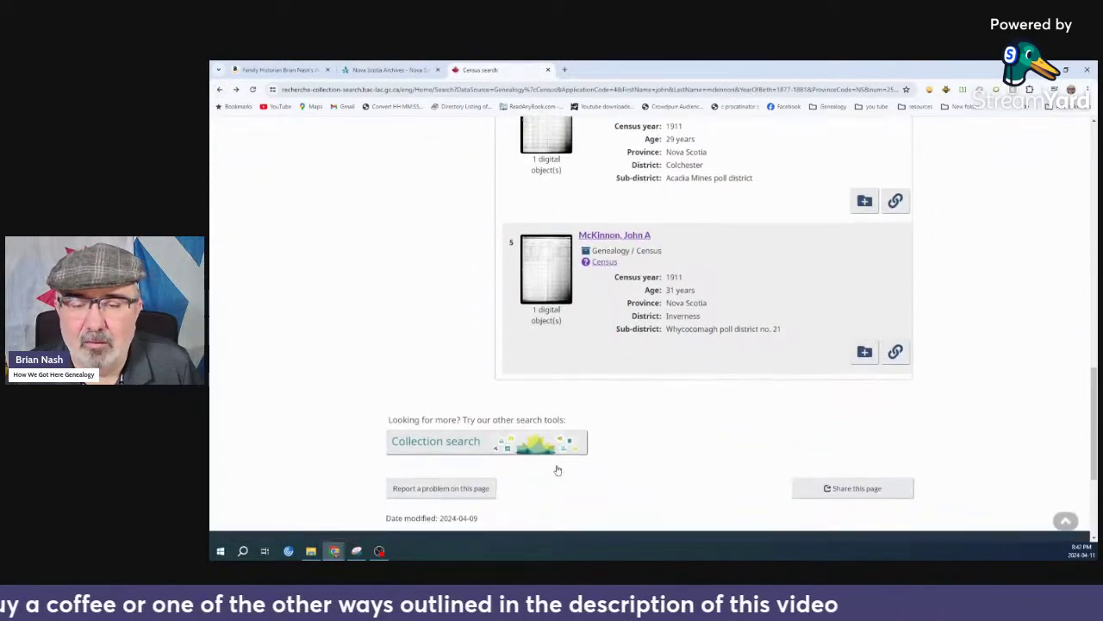
scroll(550, 376, up, 7)
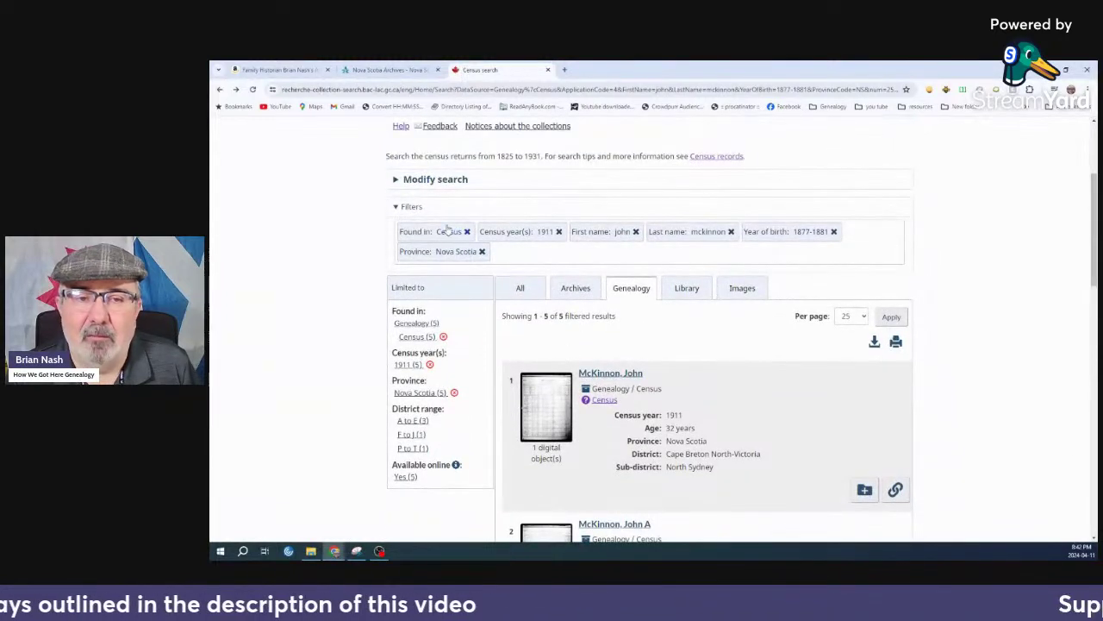
Respell the searched surname with Mac instead of Mc and rerun the 1911 Nova Scotia census search
click(425, 191)
scroll(481, 229, down, 2)
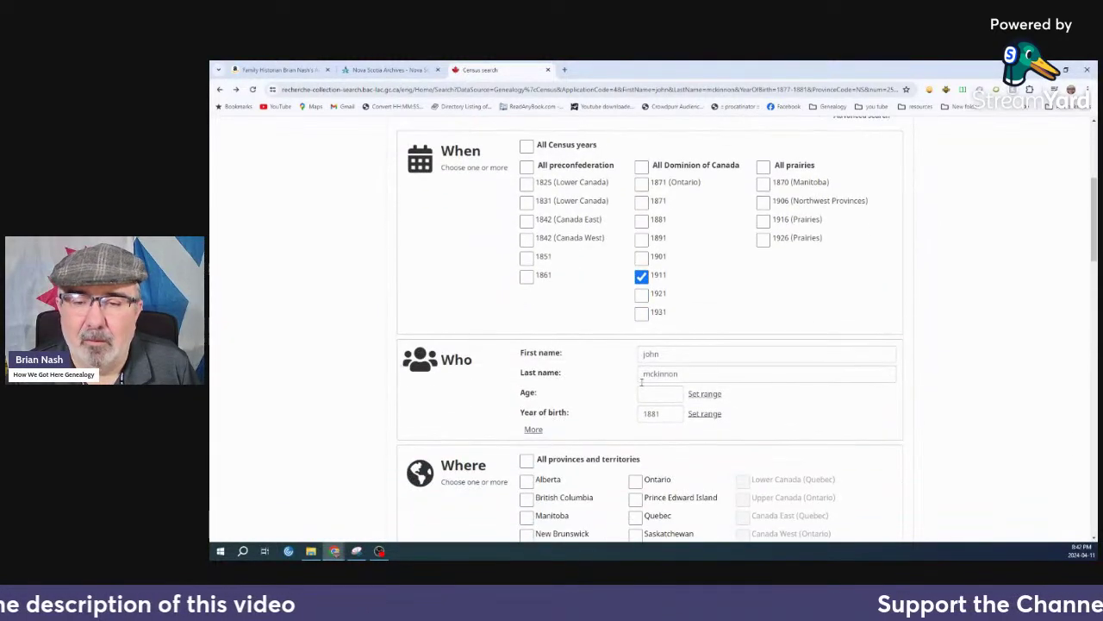
click(645, 373)
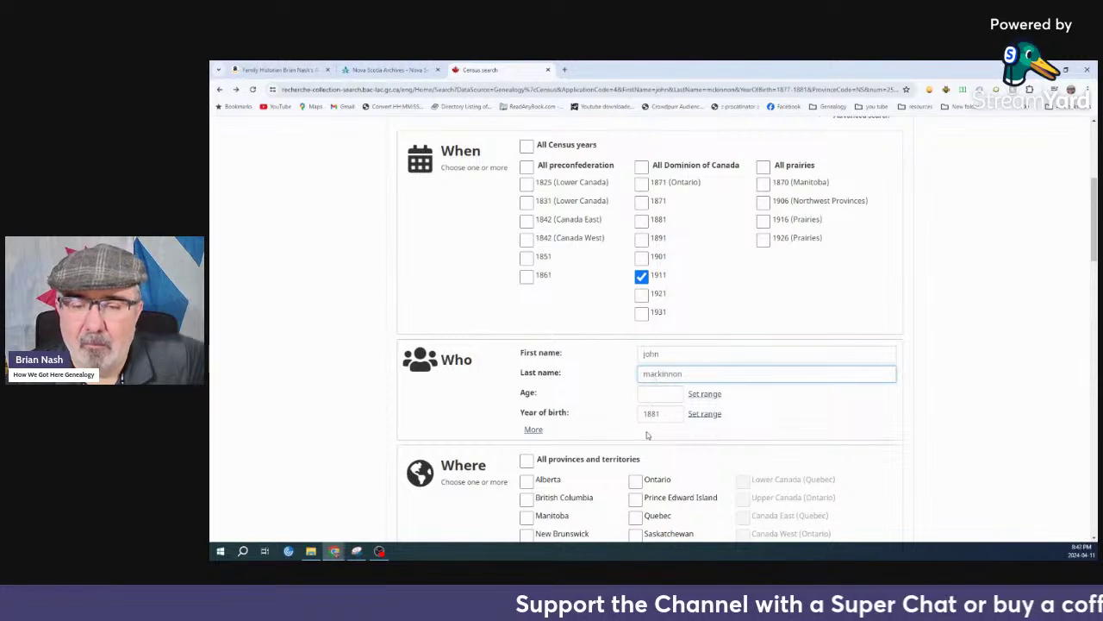
scroll(649, 438, down, 4)
click(625, 457)
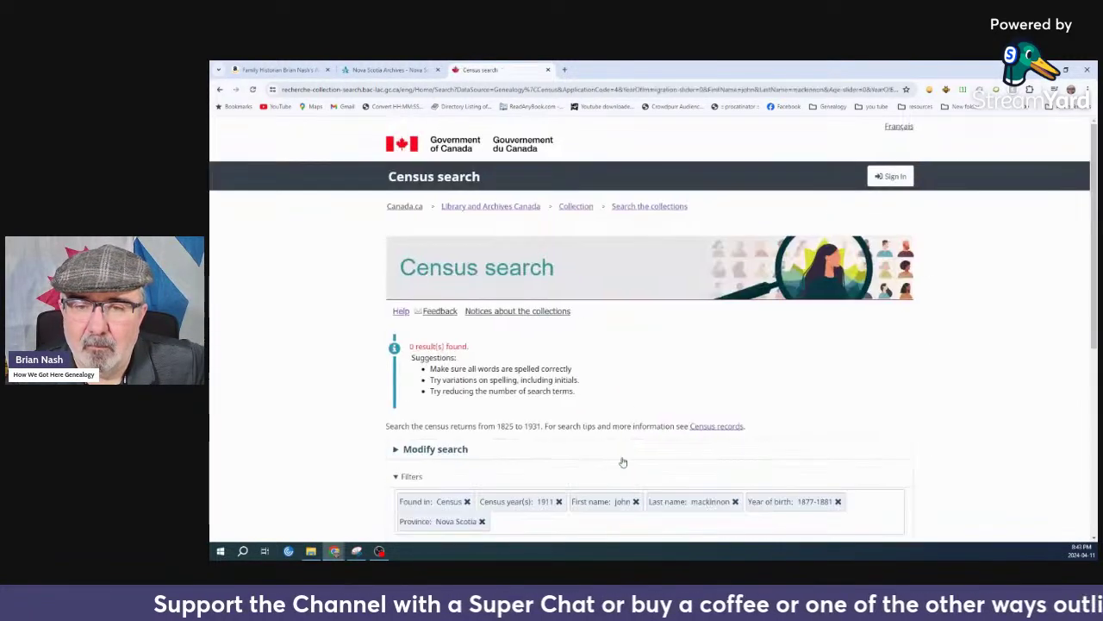
Remove the 1877-1881 year of birth filter and compare the ages and districts of the entries under the Mac spelling
scroll(624, 459, down, 4)
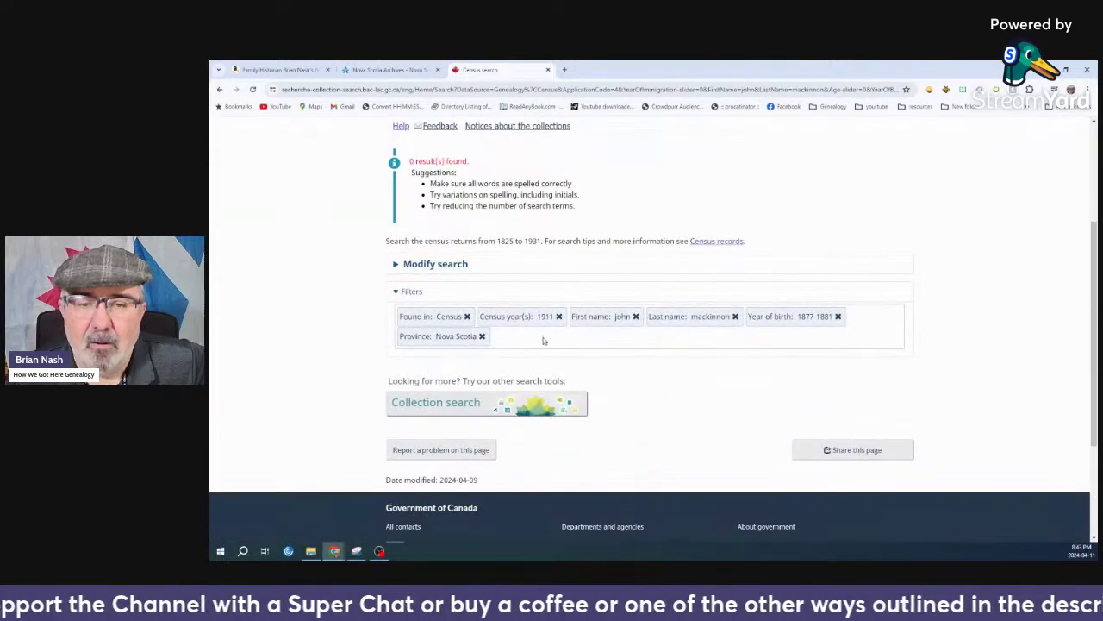
click(838, 316)
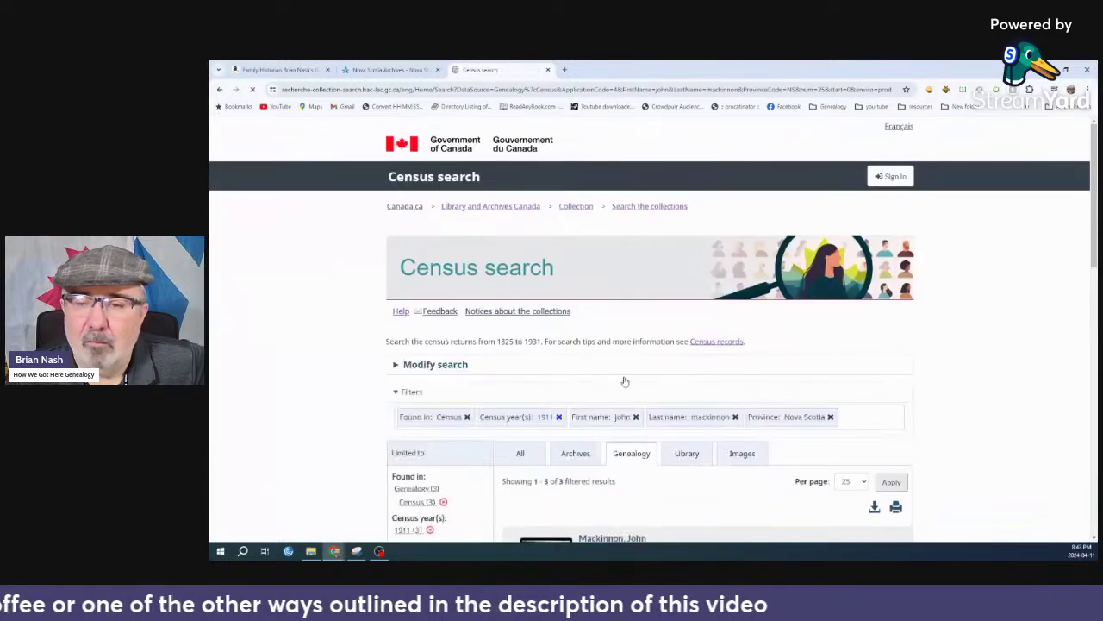
scroll(603, 414, down, 3)
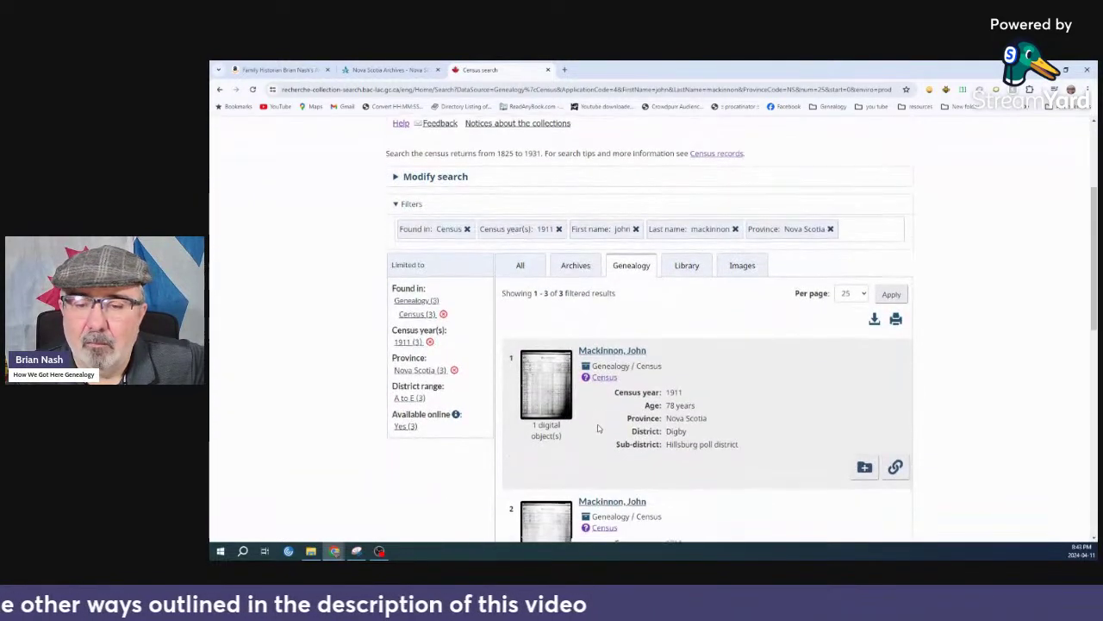
scroll(595, 428, down, 3)
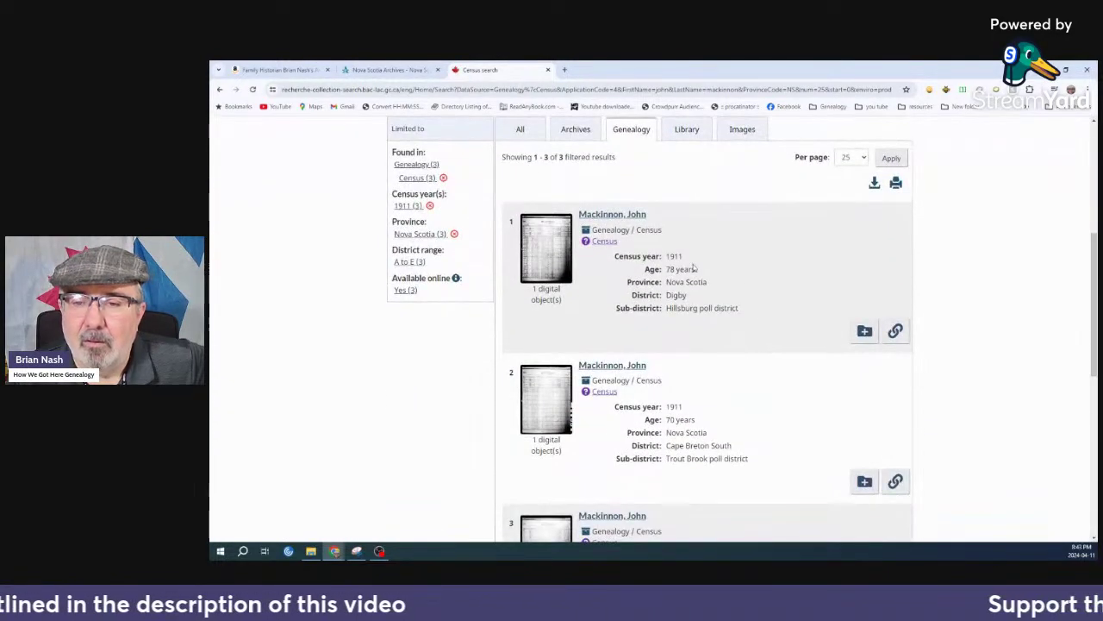
scroll(648, 354, down, 2)
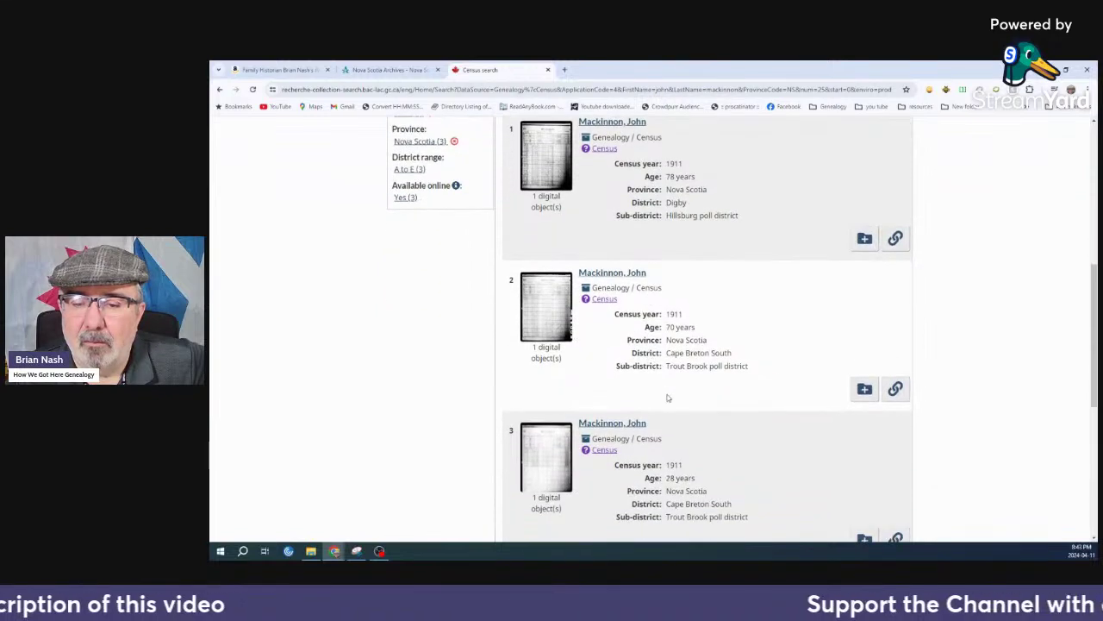
scroll(668, 401, down, 3)
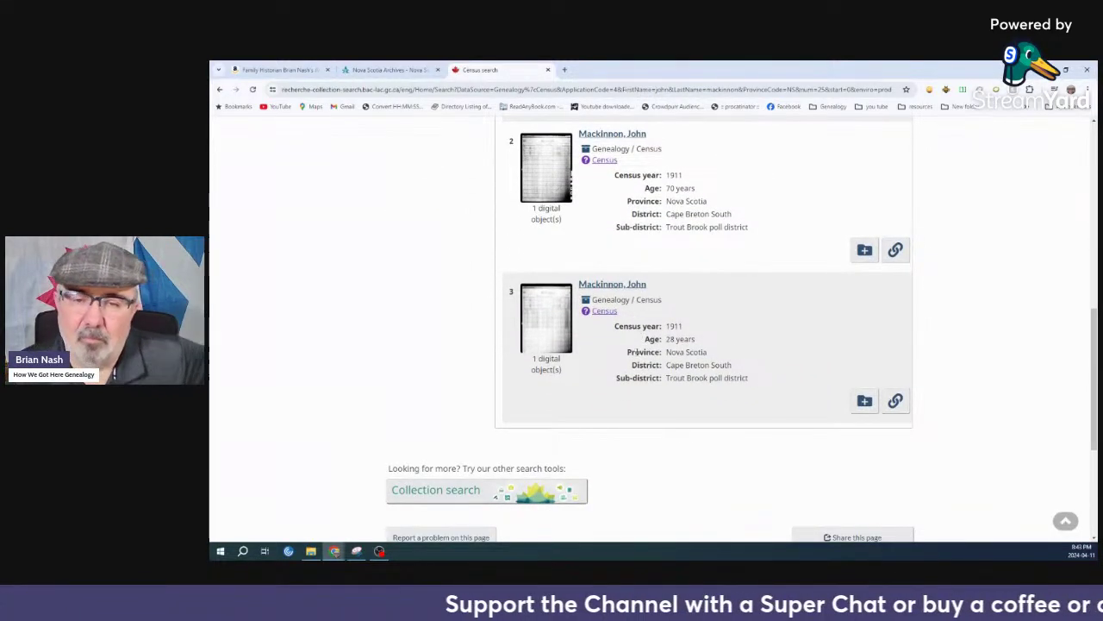
Reopen the search criteria and change the last name back to the Mc spelling
scroll(634, 354, up, 1)
scroll(633, 356, up, 11)
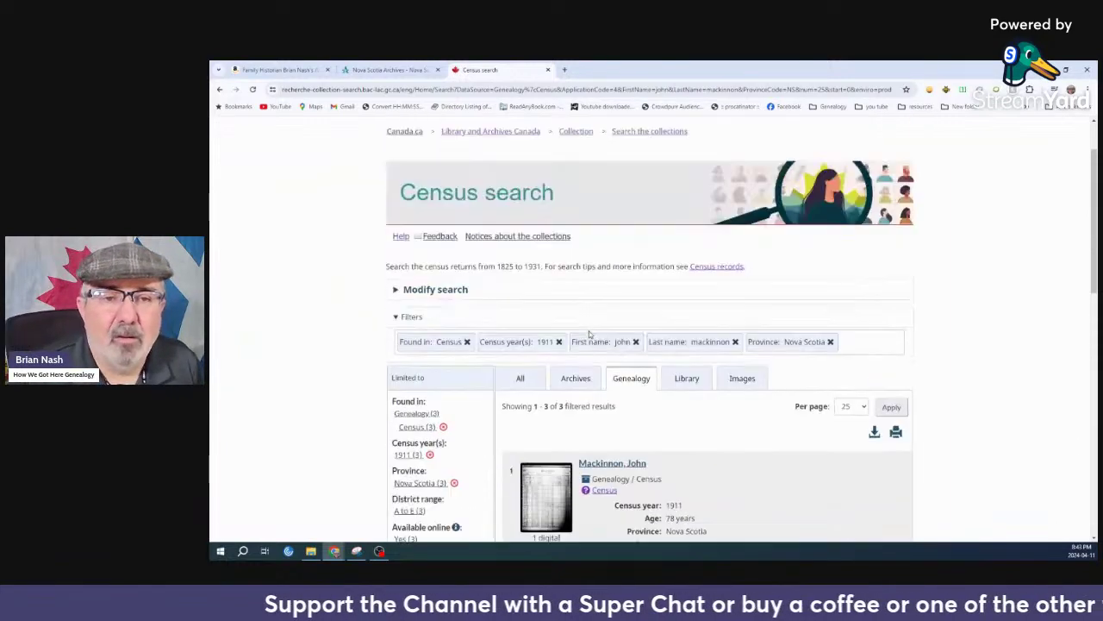
click(418, 367)
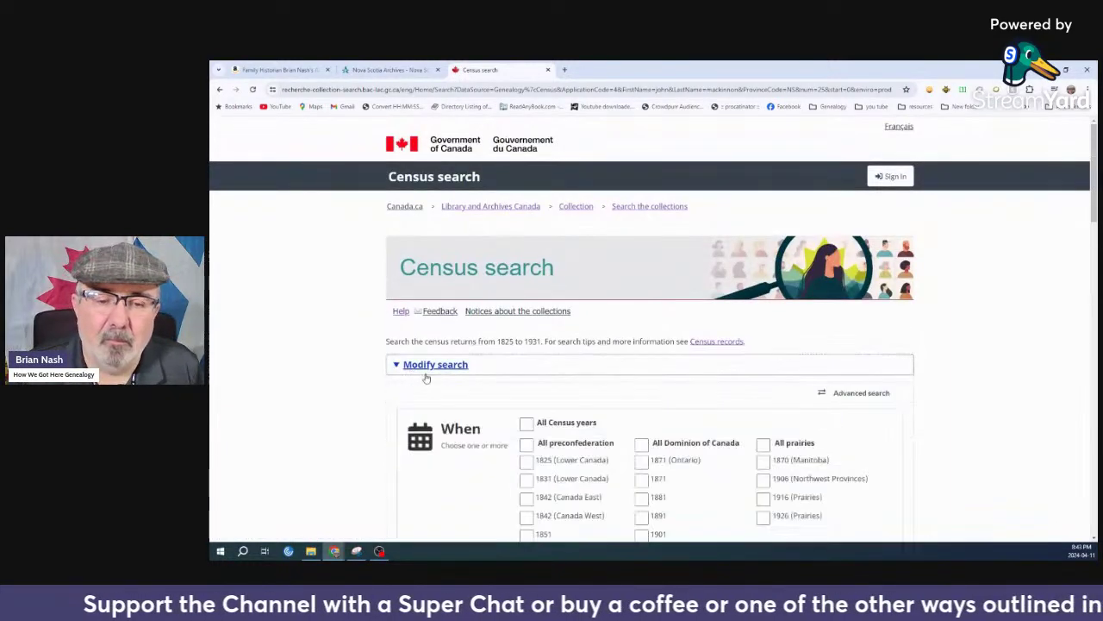
scroll(605, 429, down, 3)
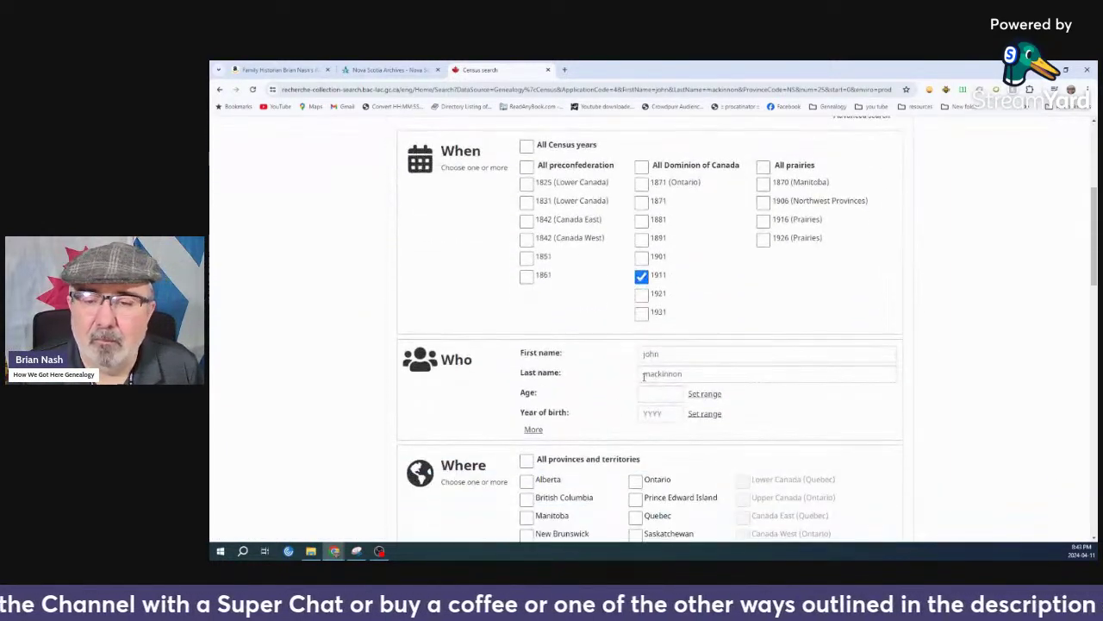
click(647, 373)
key(Delete)
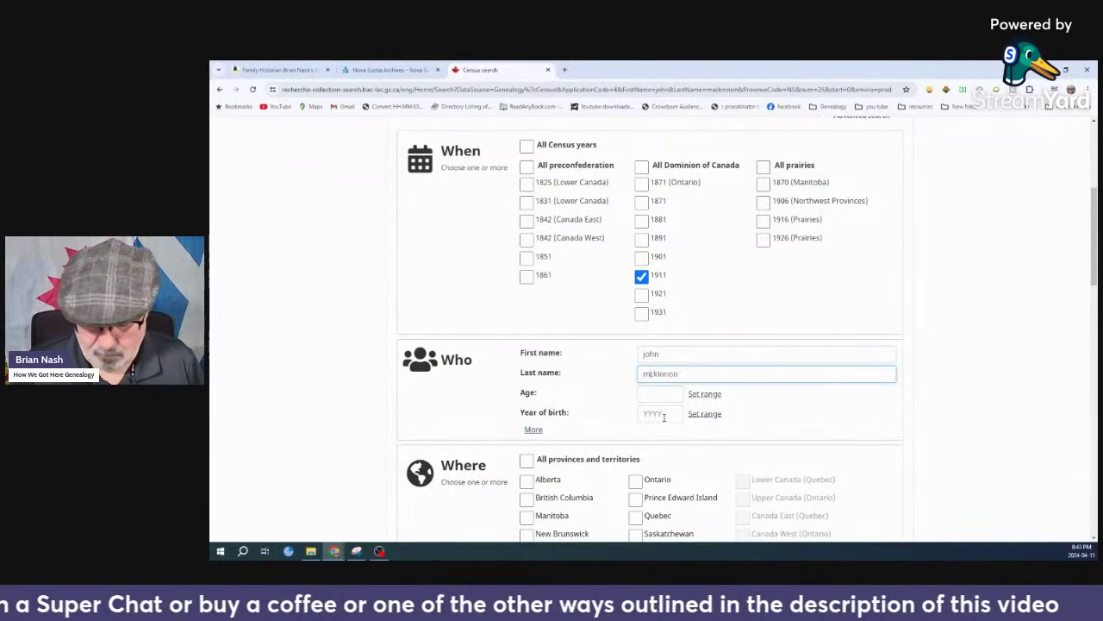
Expand the additional personal criteria, leave them blank, and rerun the 1911 Nova Scotia search without a year of birth
scroll(638, 420, down, 1)
scroll(638, 419, down, 5)
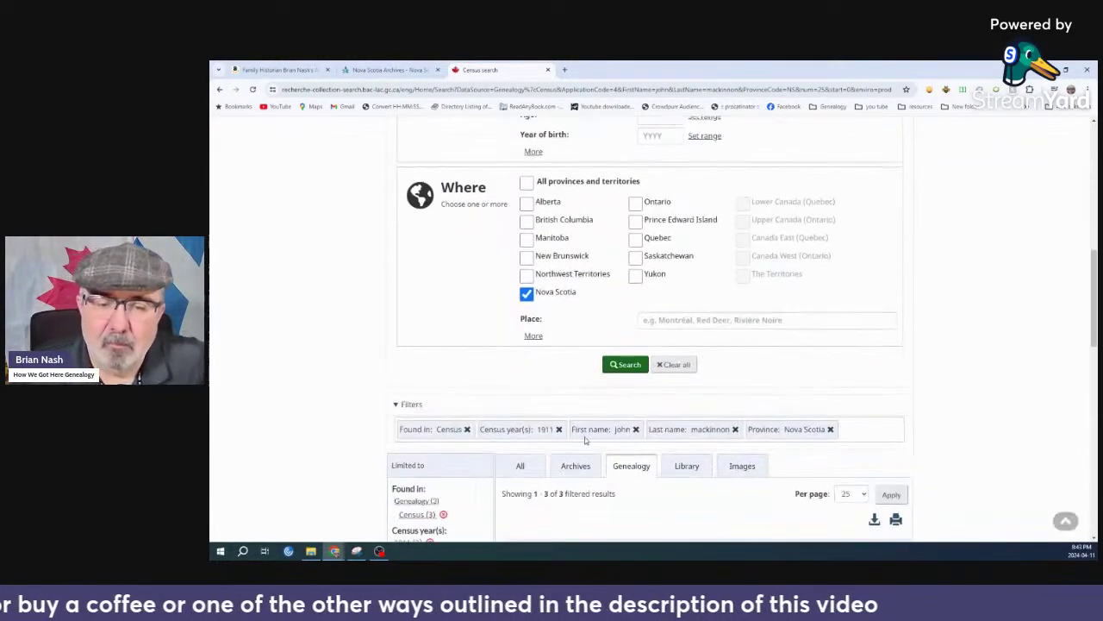
scroll(578, 381, up, 3)
scroll(578, 381, up, 2)
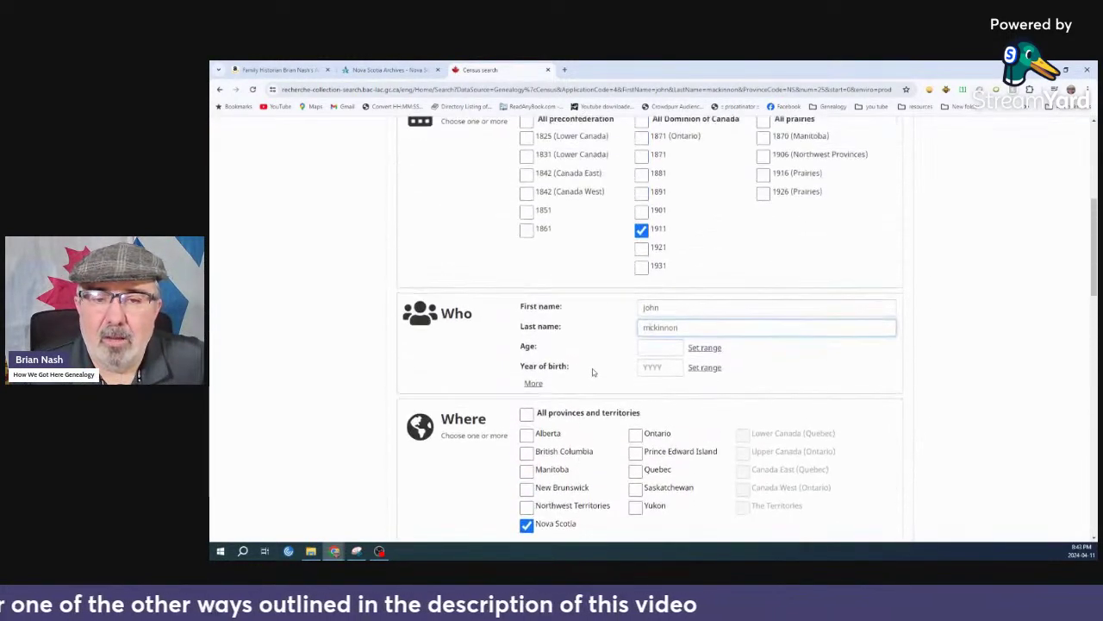
click(532, 383)
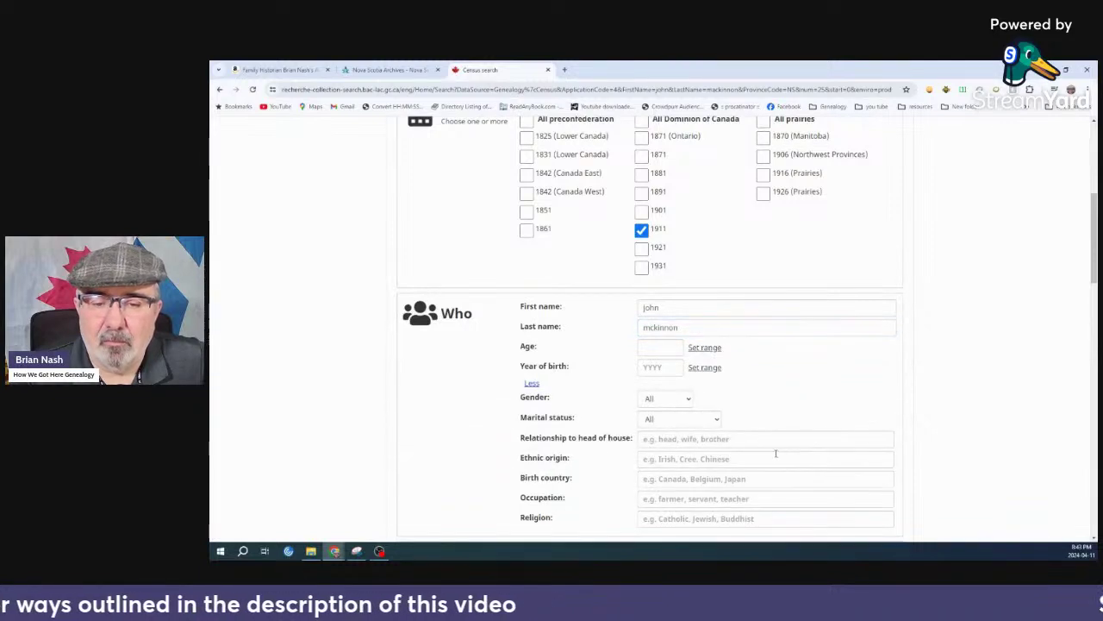
scroll(788, 436, down, 3)
scroll(690, 445, down, 6)
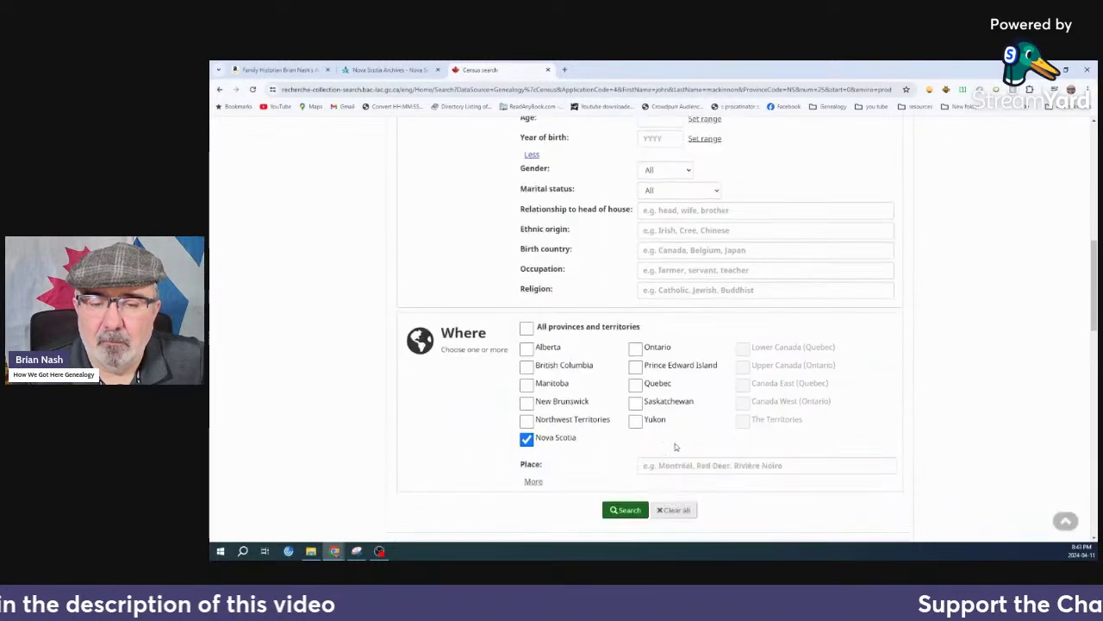
click(619, 325)
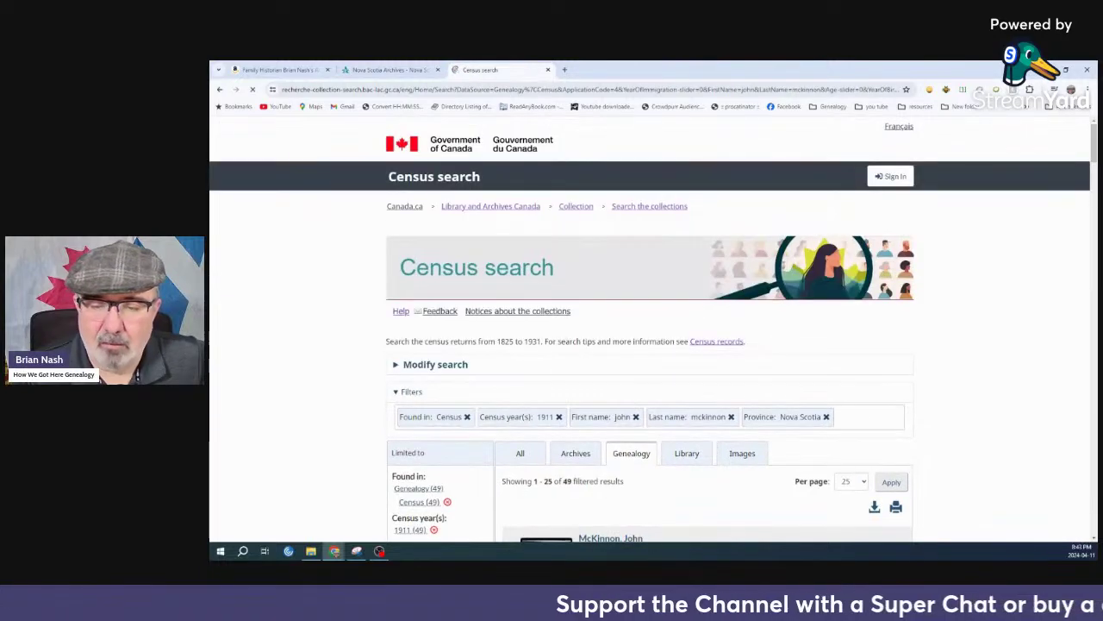
Examine the ages, districts and sub-districts of the 1911 entries under the Mc spelling for a plausible father
scroll(727, 535, down, 3)
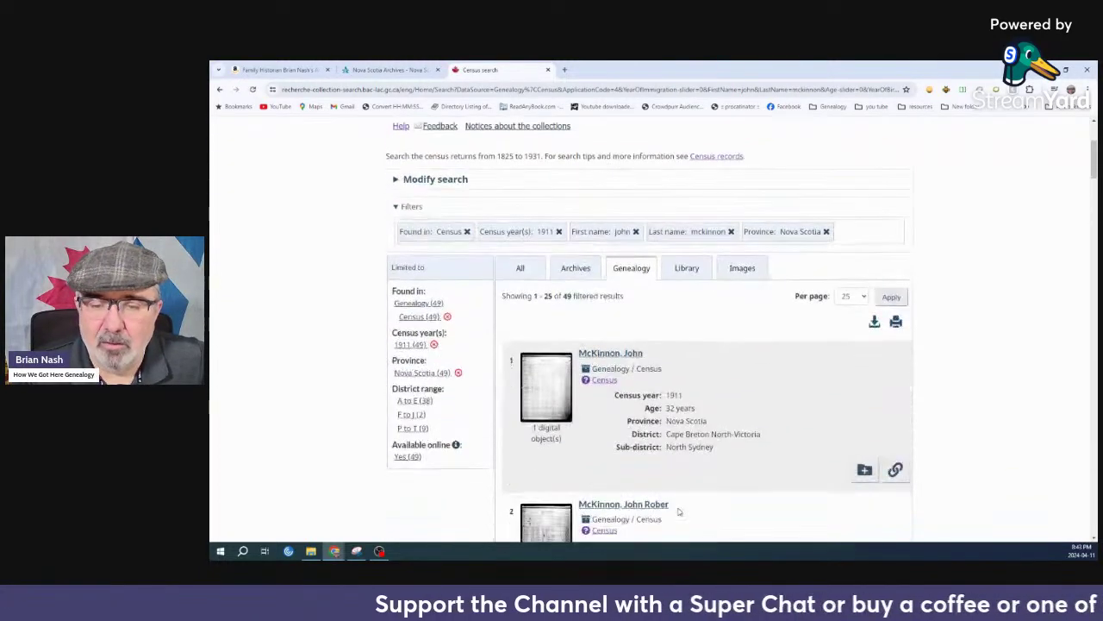
scroll(774, 433, down, 6)
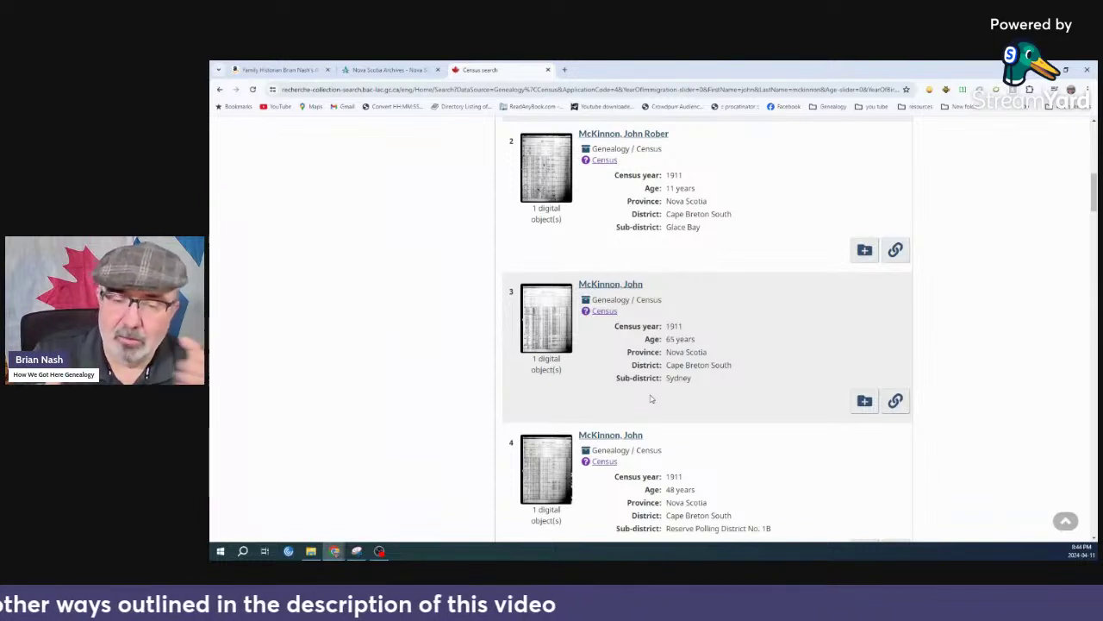
scroll(672, 401, down, 2)
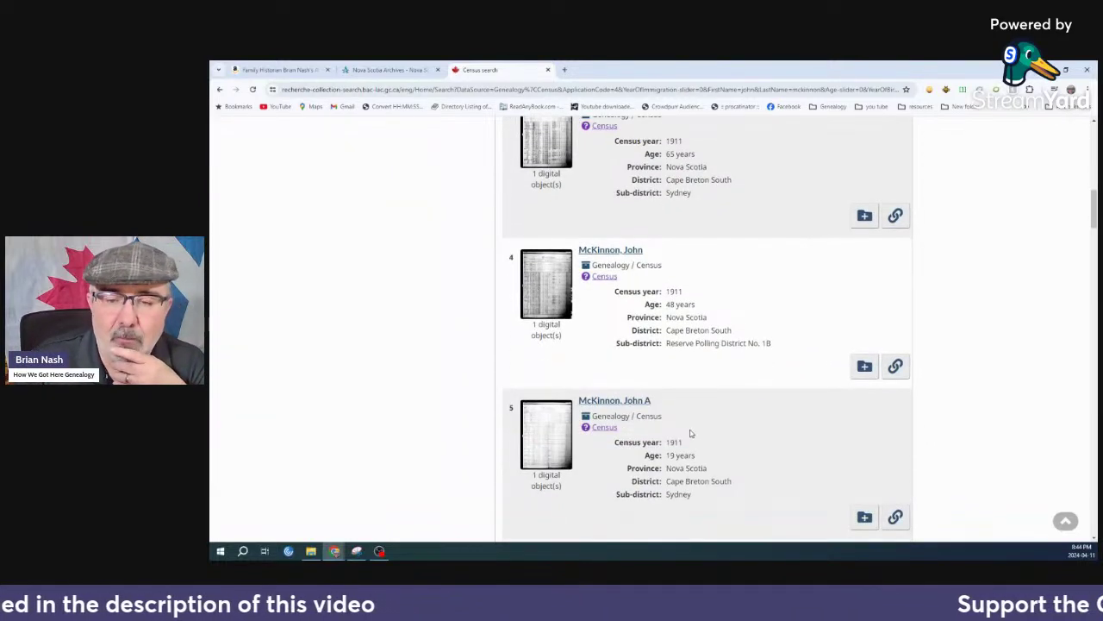
scroll(683, 302, down, 2)
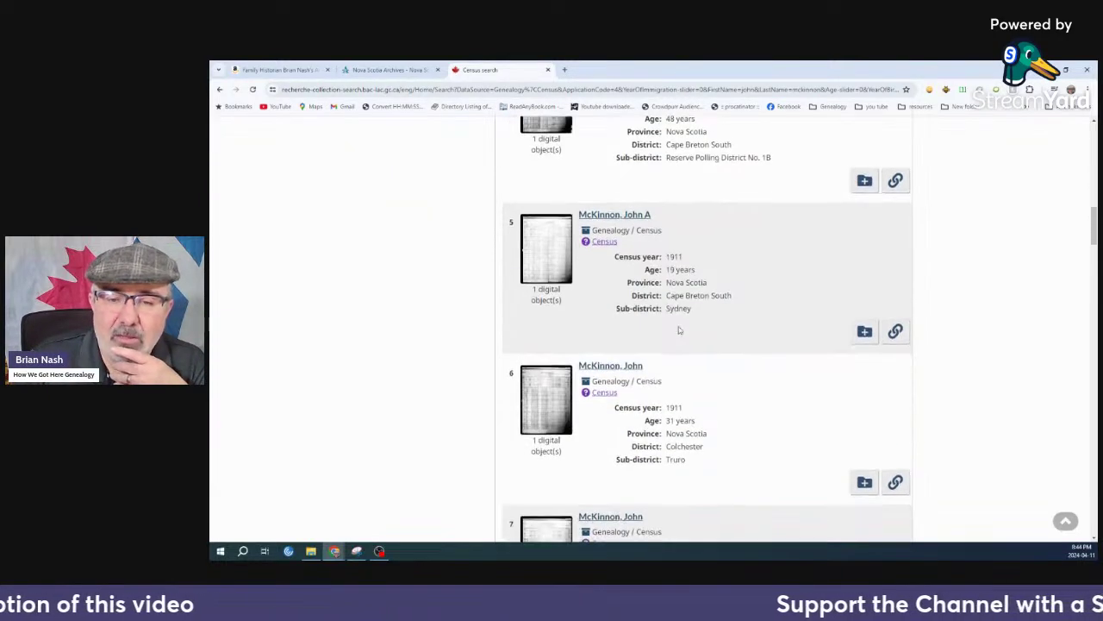
scroll(678, 329, down, 4)
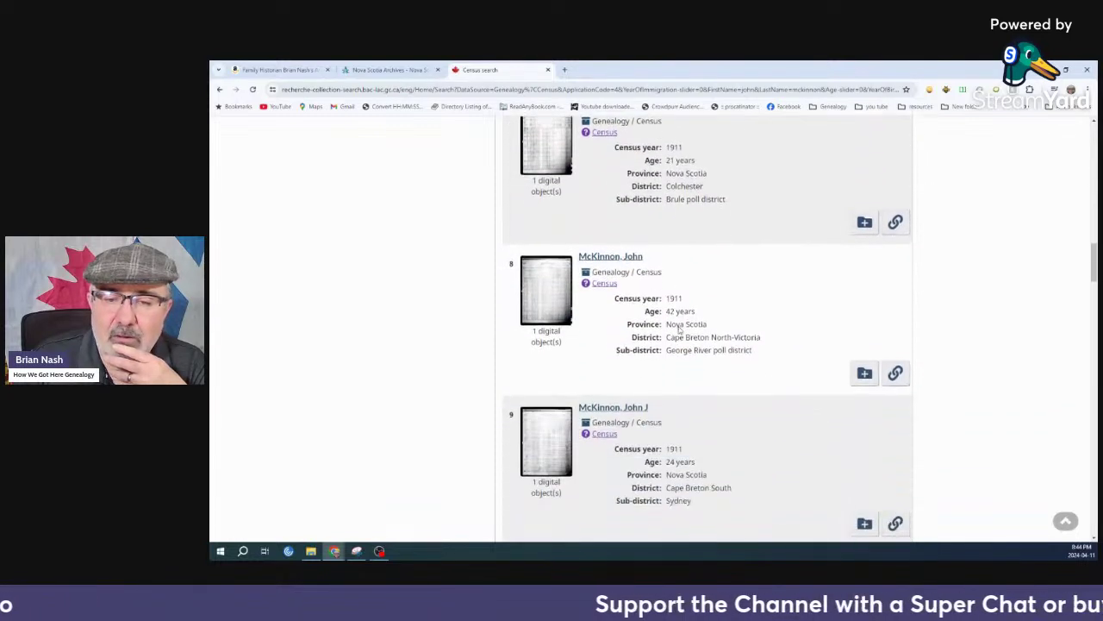
scroll(679, 329, down, 3)
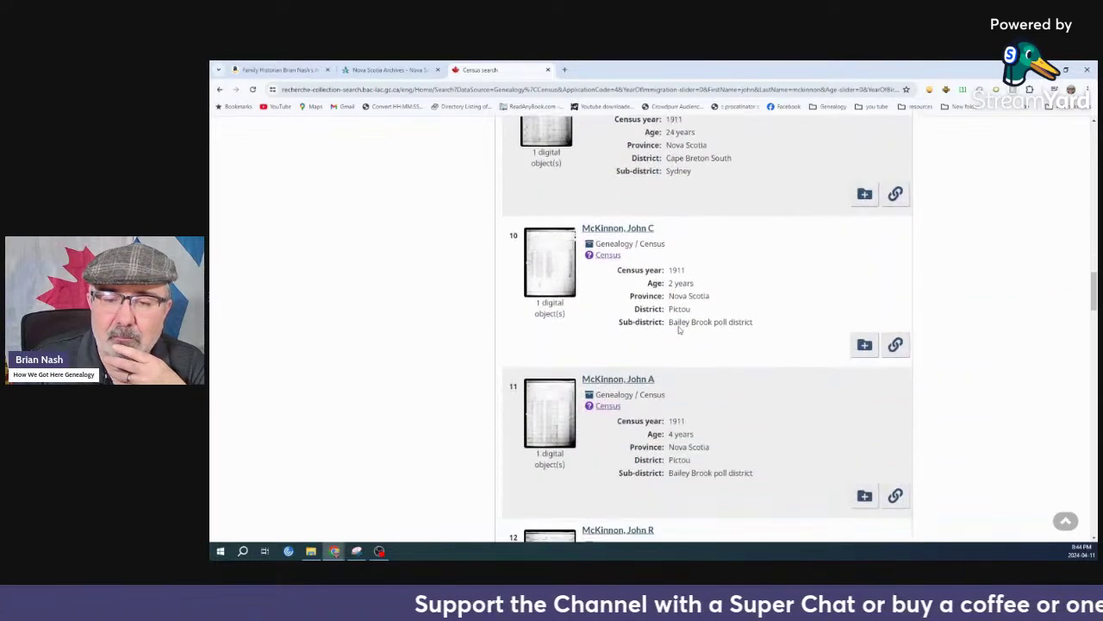
scroll(679, 330, down, 3)
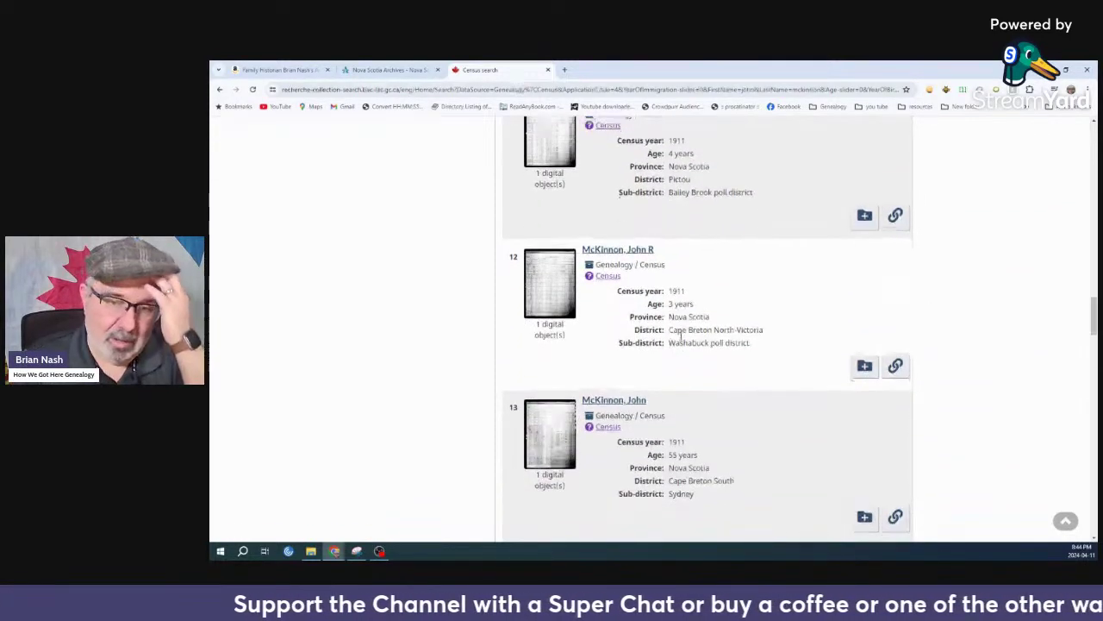
scroll(679, 336, down, 2)
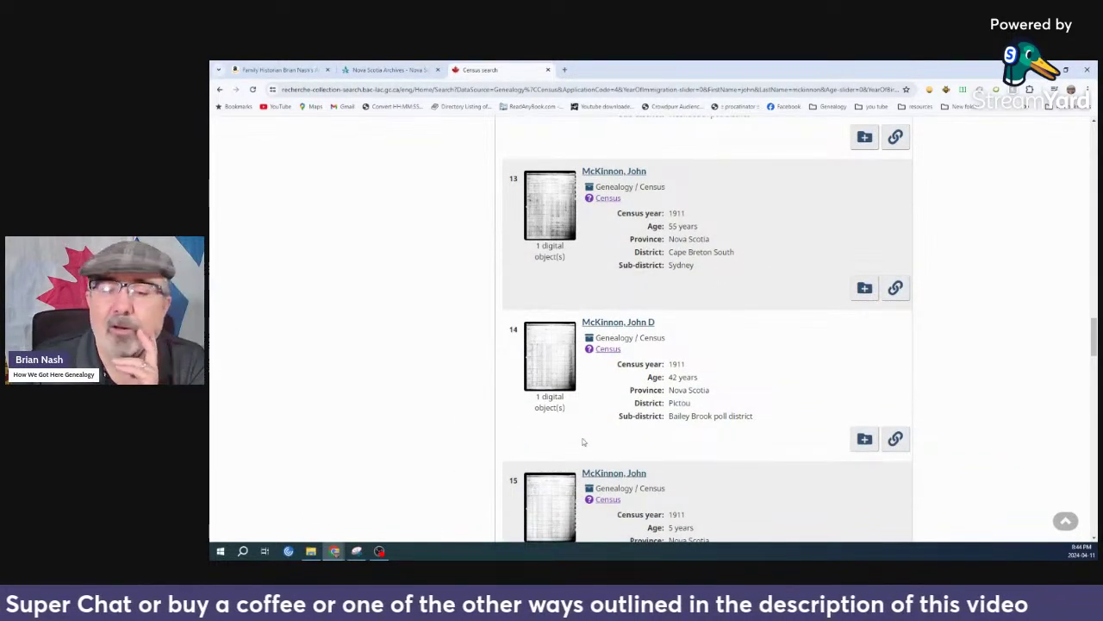
scroll(583, 442, down, 1)
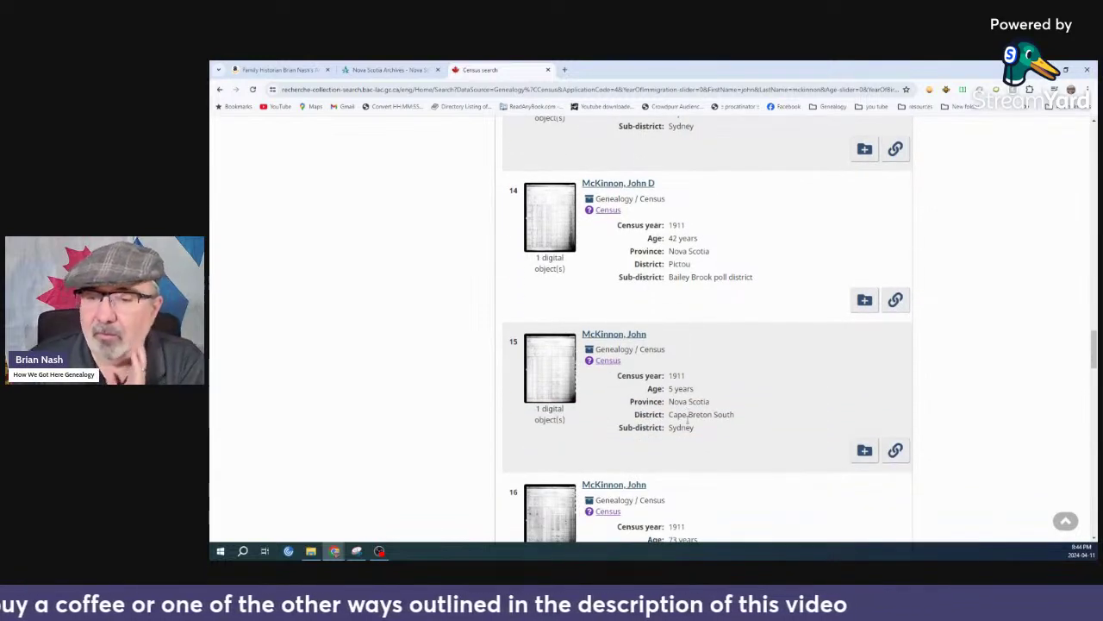